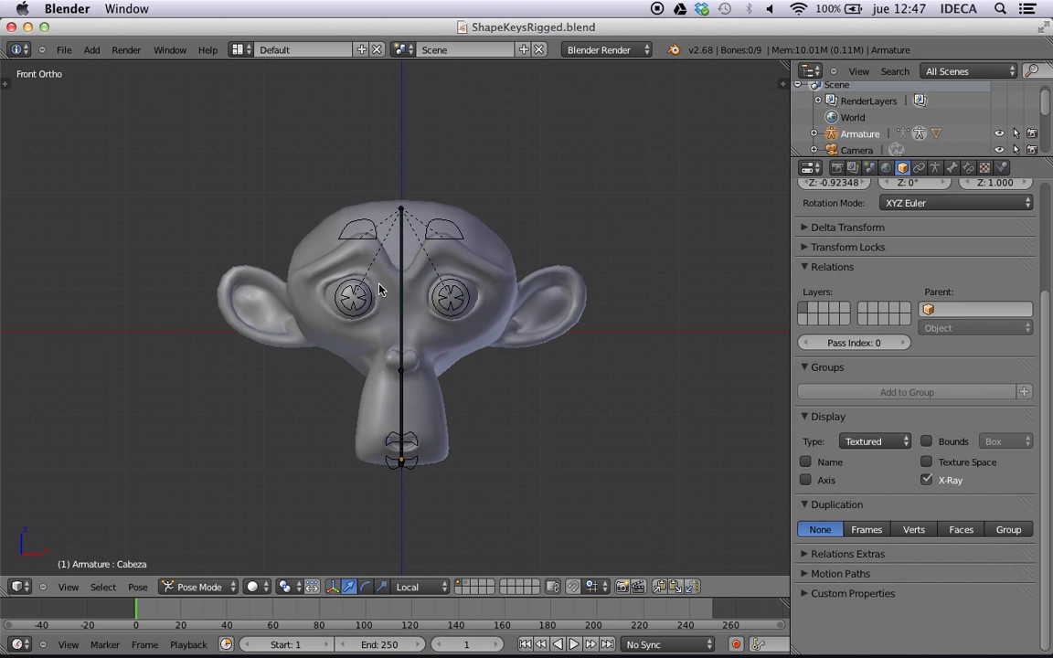
- Test the Ceja.L eyebrow control bone above the monkey's eye by trying to move it
scroll(381, 290, up, 2)
scroll(380, 290, down, 1)
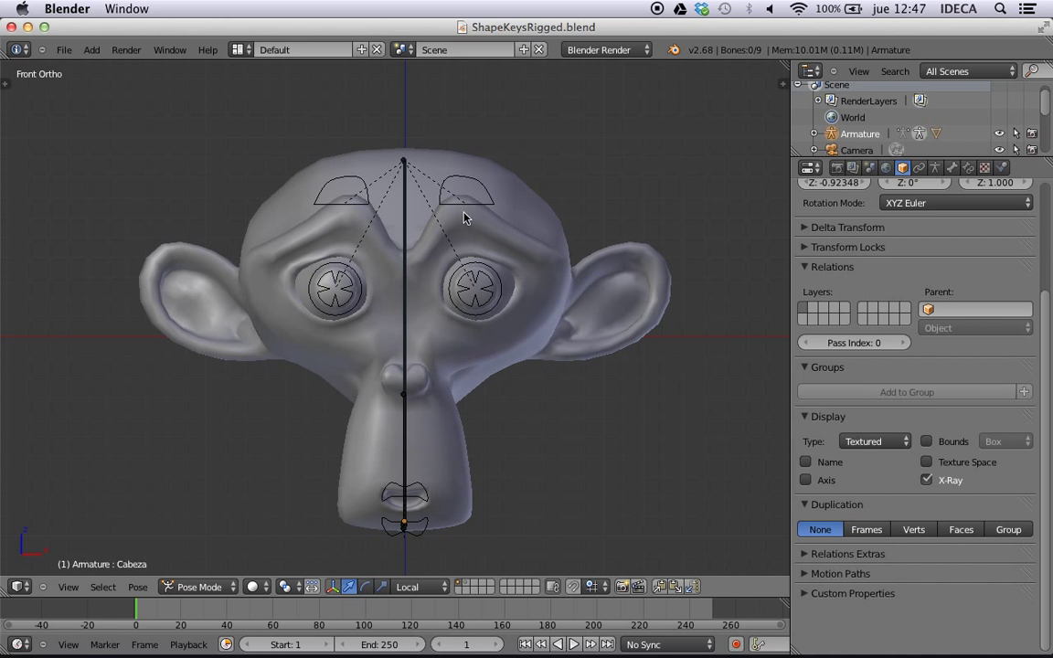
scroll(464, 218, up, 2)
scroll(470, 245, down, 1)
right_click(474, 184)
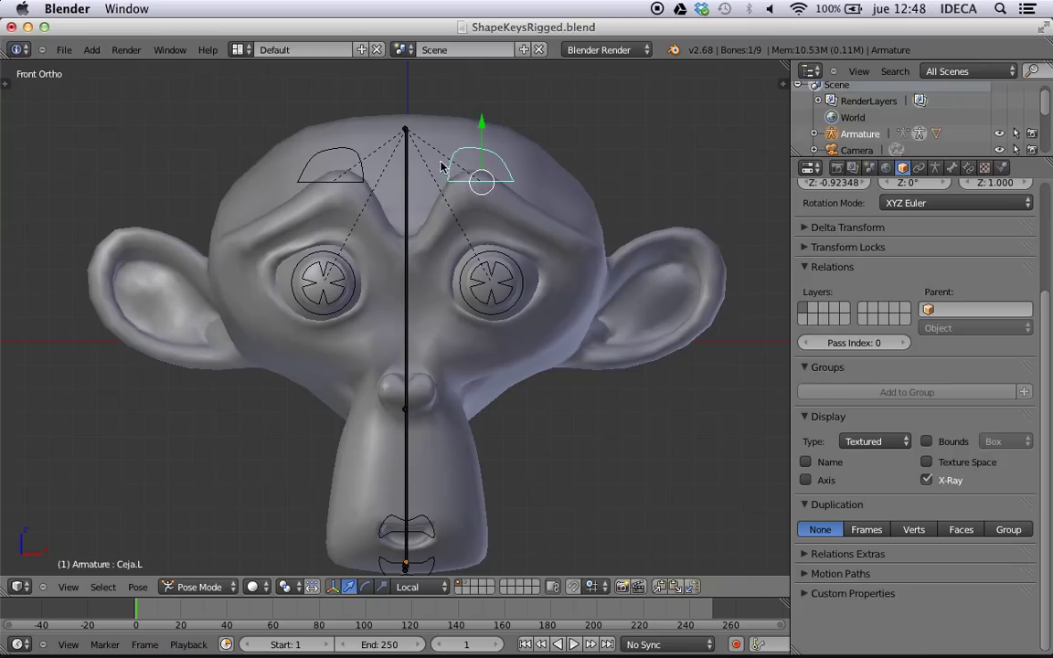
key(g)
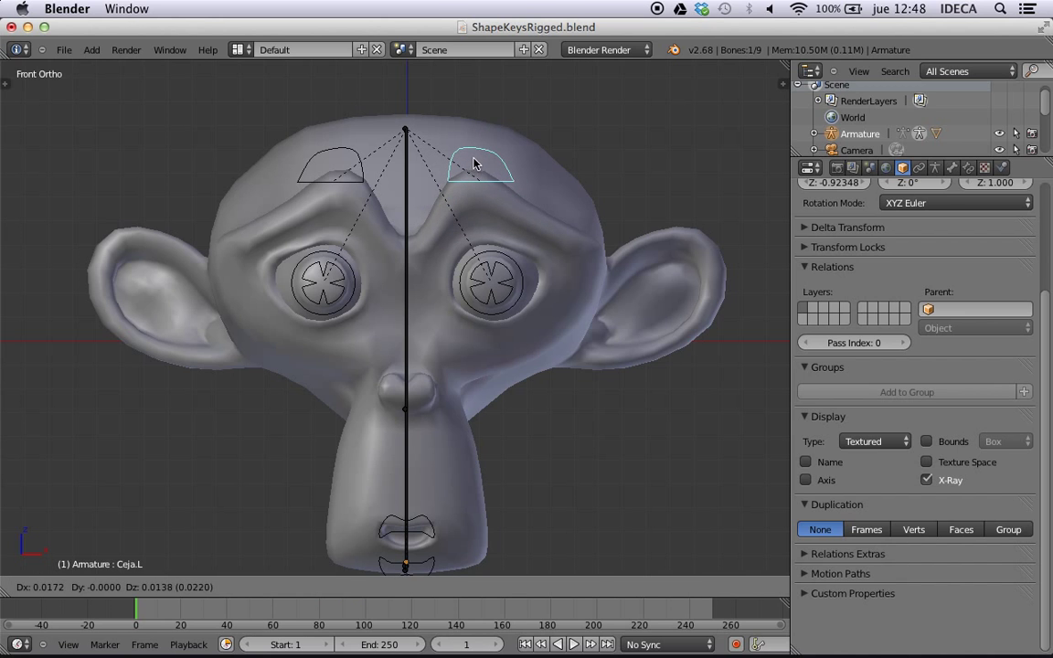
click(478, 154)
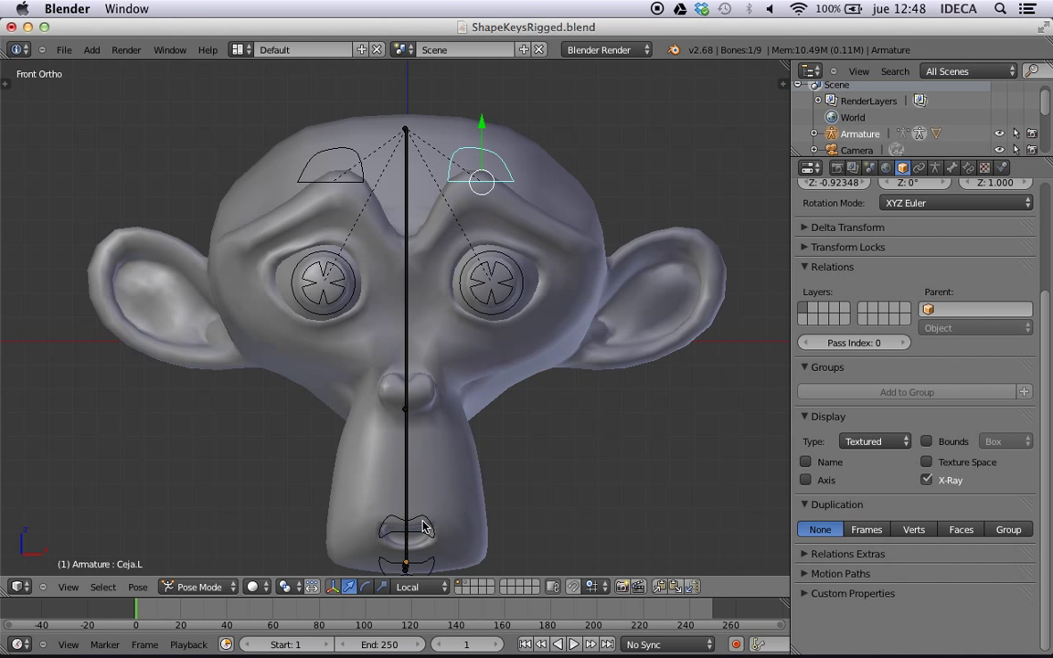
- Test the BocaV mouth control bone by moving it slightly upward and cancelling the move
scroll(422, 524, down, 3)
scroll(424, 521, up, 8)
shift+middle_drag(427, 503, 430, 100)
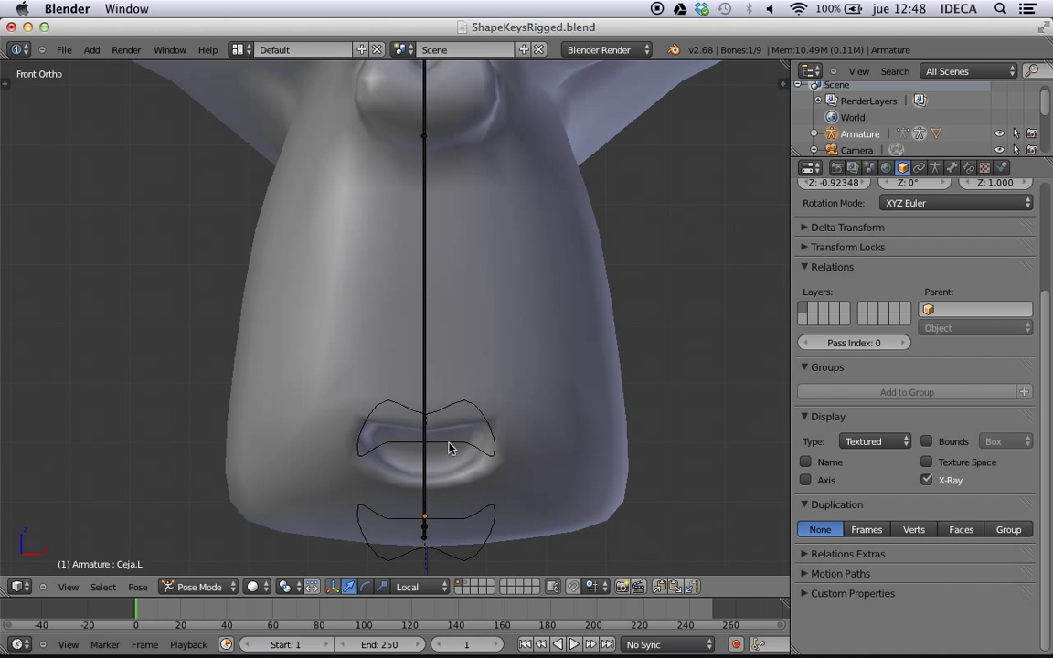
right_click(462, 405)
key(g)
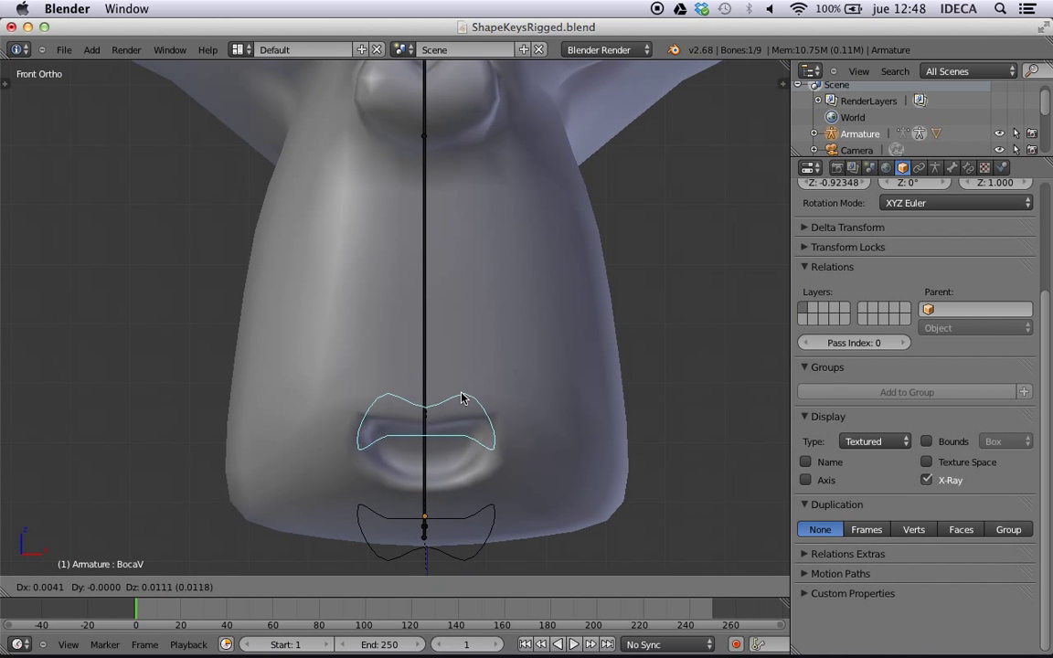
right_click(463, 373)
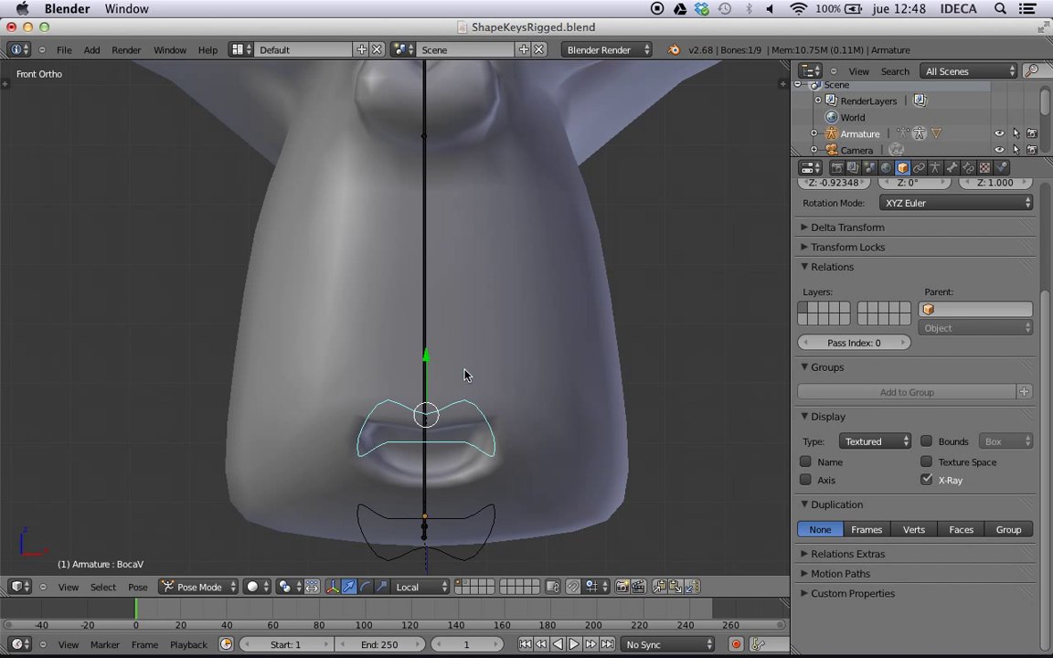
- Select the BocaH mouth control bone and examine the Suzanne mesh's shape key list
right_click(472, 514)
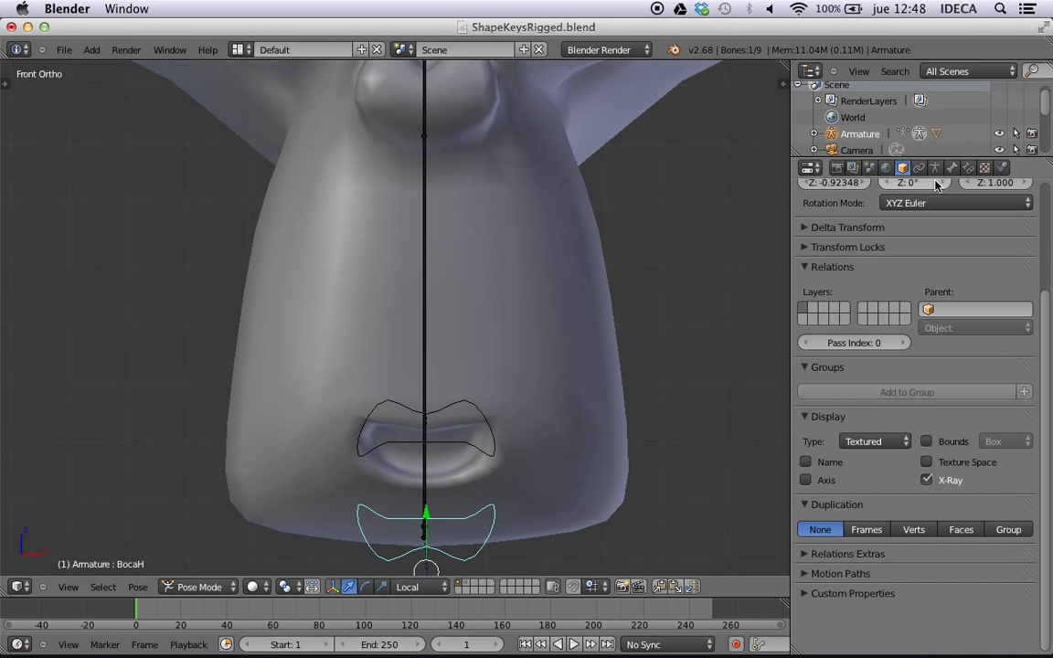
right_click(580, 219)
click(952, 167)
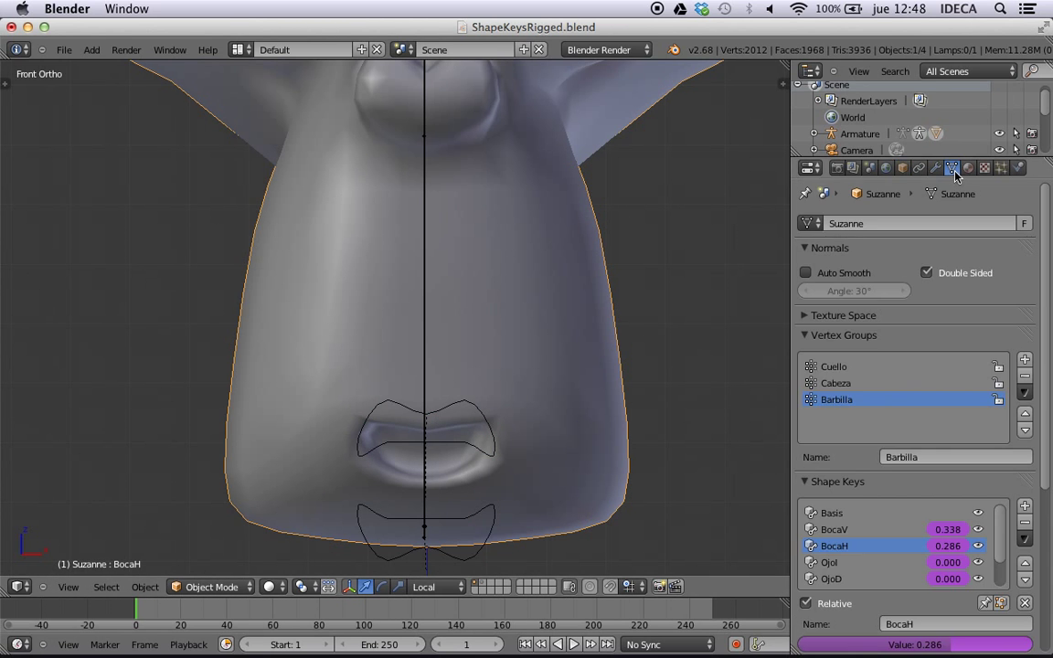
scroll(962, 584, down, 2)
scroll(899, 623, down, 1)
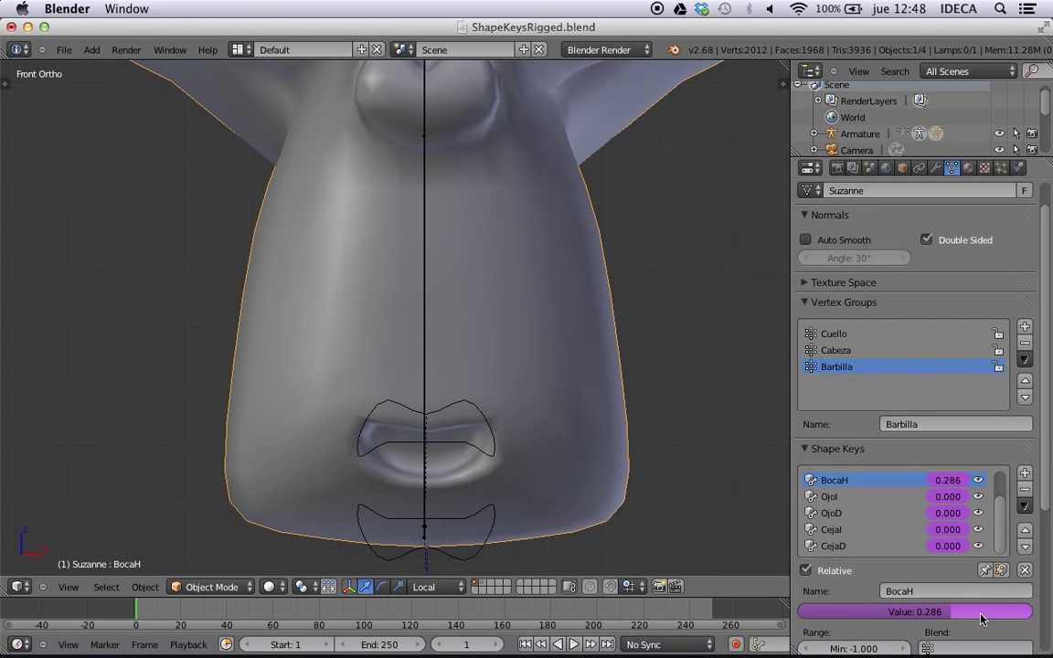
- Move the BocaV control bone upward to open the monkey's mouth vertically
right_click(437, 413)
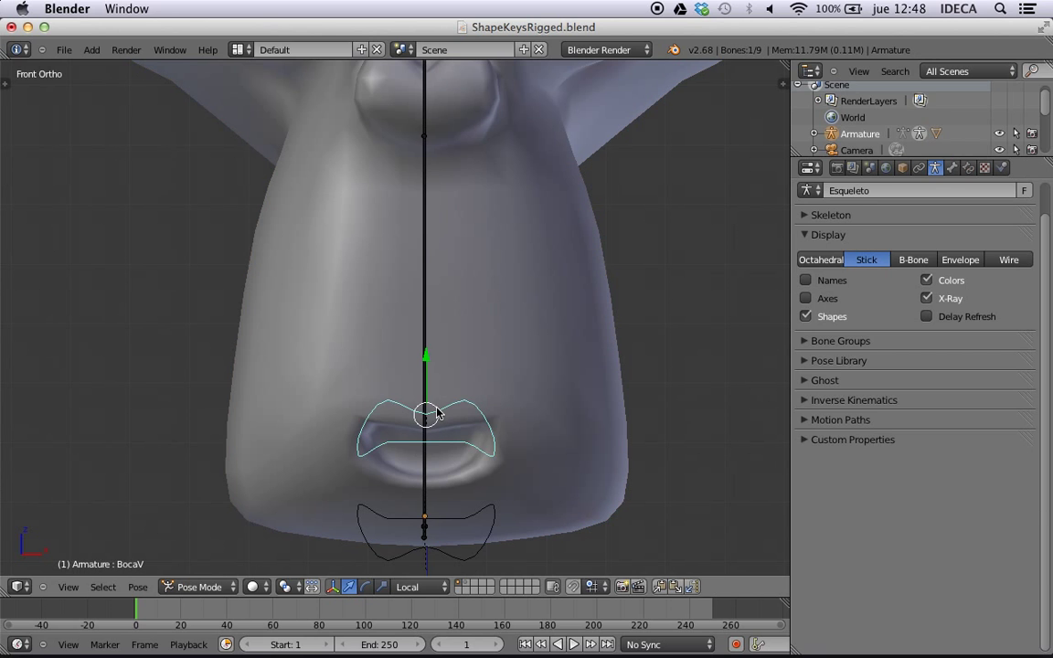
key(g)
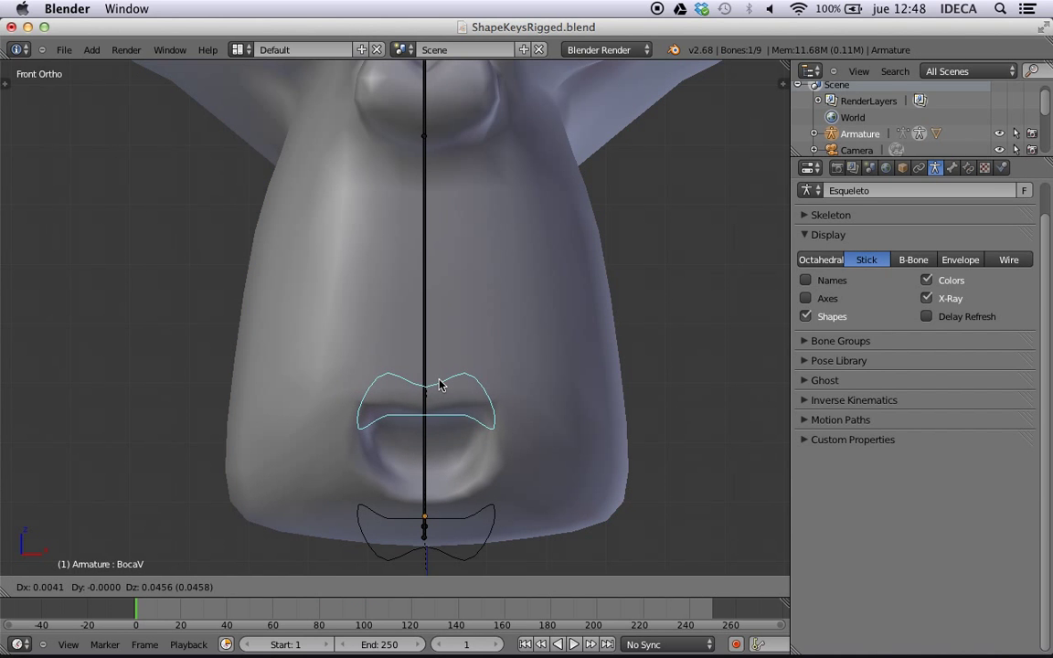
click(438, 354)
- Move the BocaH control bone upward to narrow the monkey's mouth
right_click(441, 521)
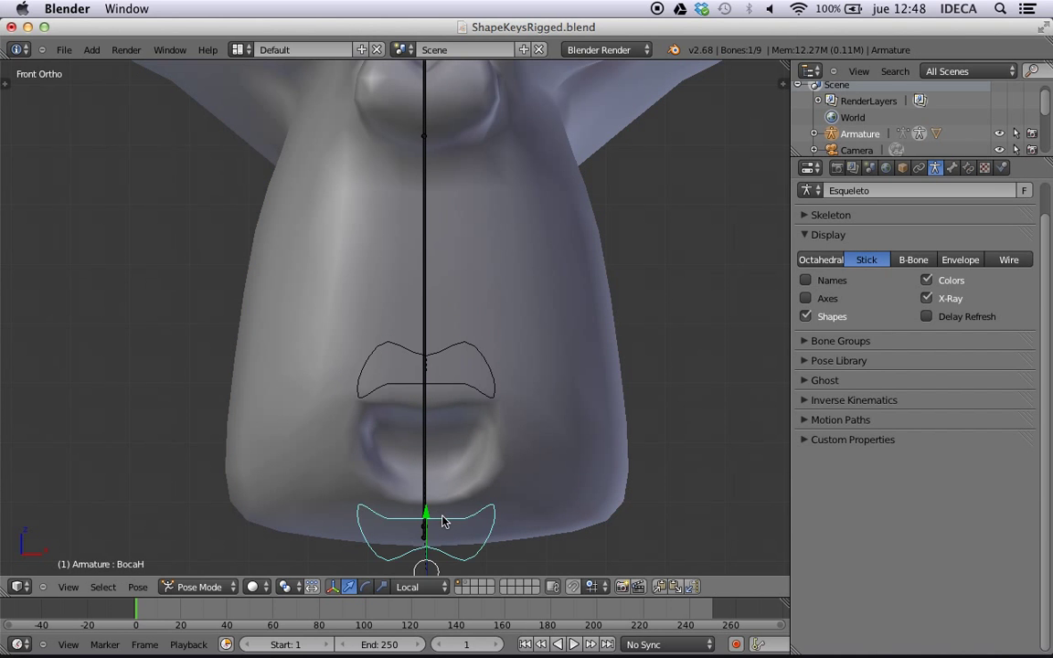
key(g)
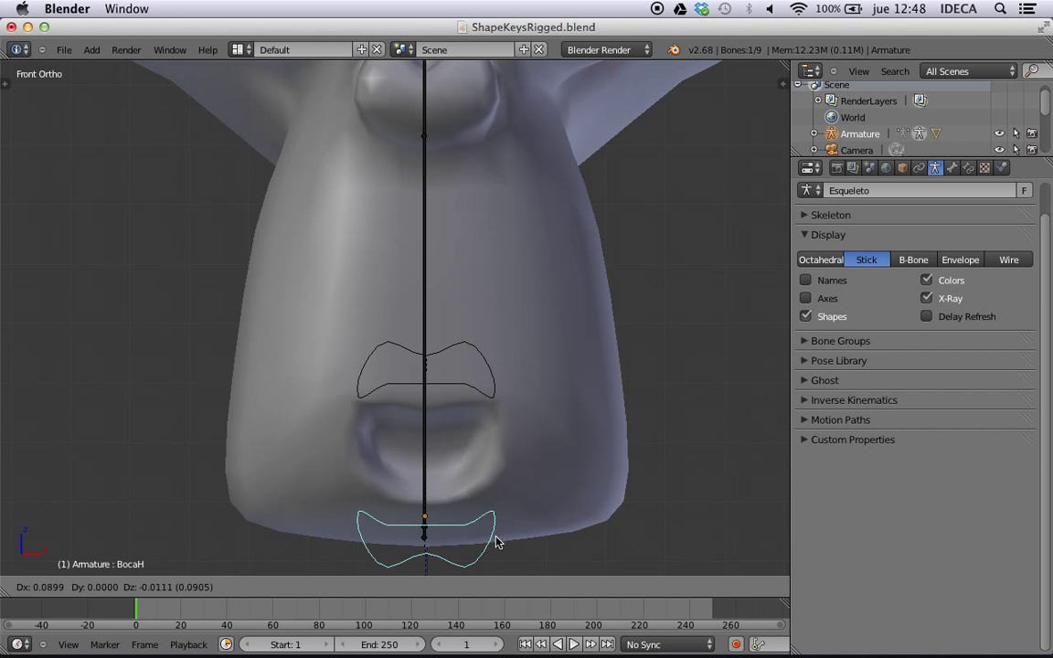
click(500, 426)
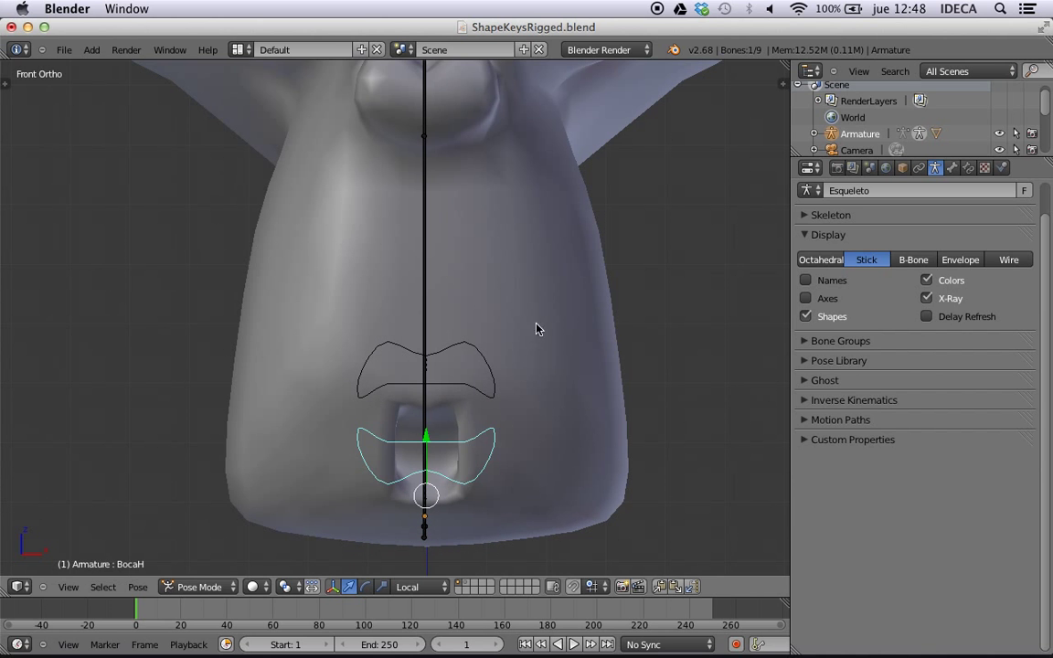
- Test the Barbilla chin bone by rotating it to swing the monkey's muzzle, and cancel the rotation
scroll(597, 224, down, 5)
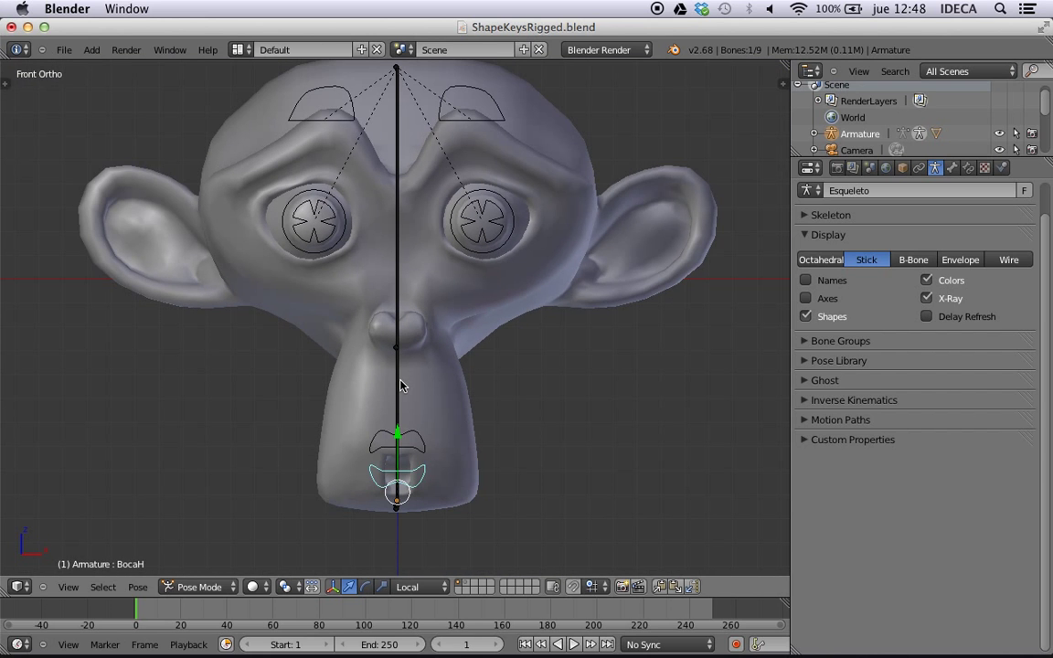
right_click(400, 384)
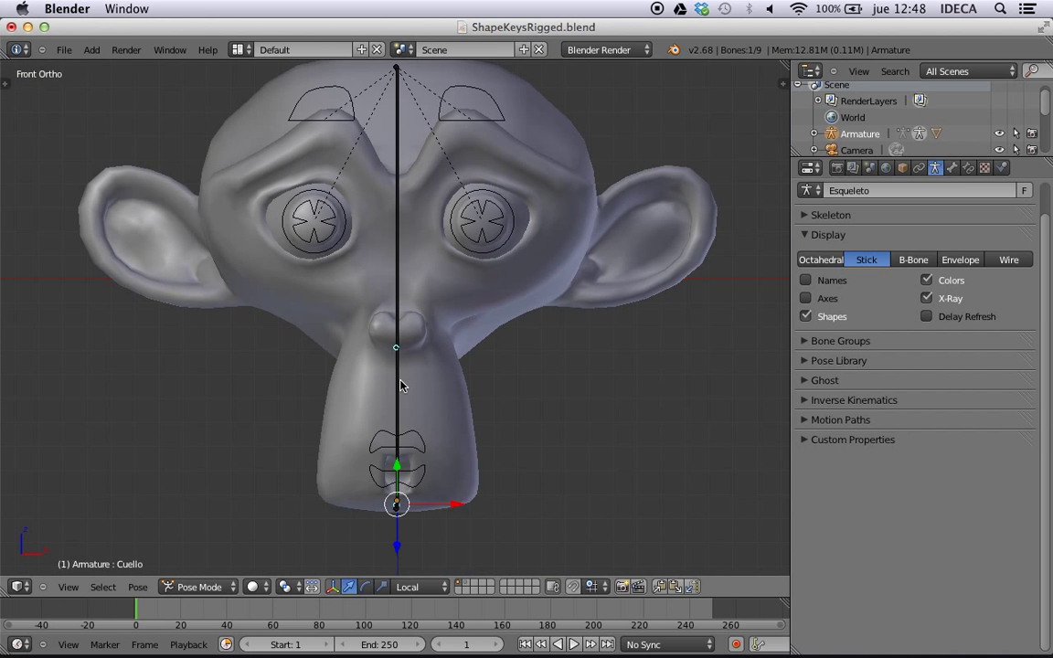
right_click(398, 386)
key(r)
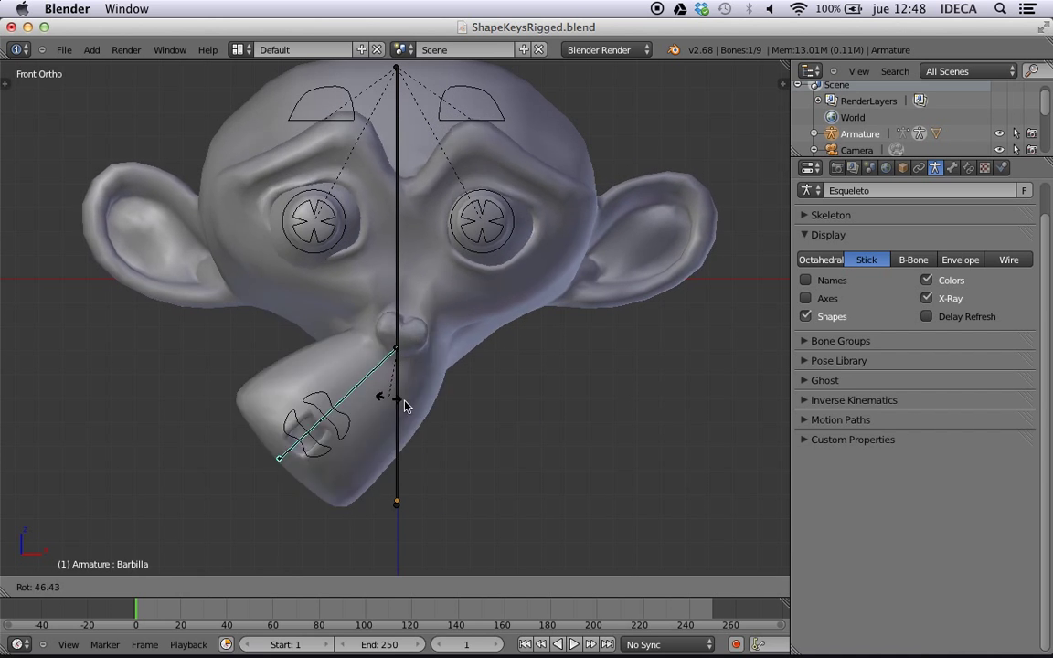
right_click(559, 492)
scroll(465, 341, down, 3)
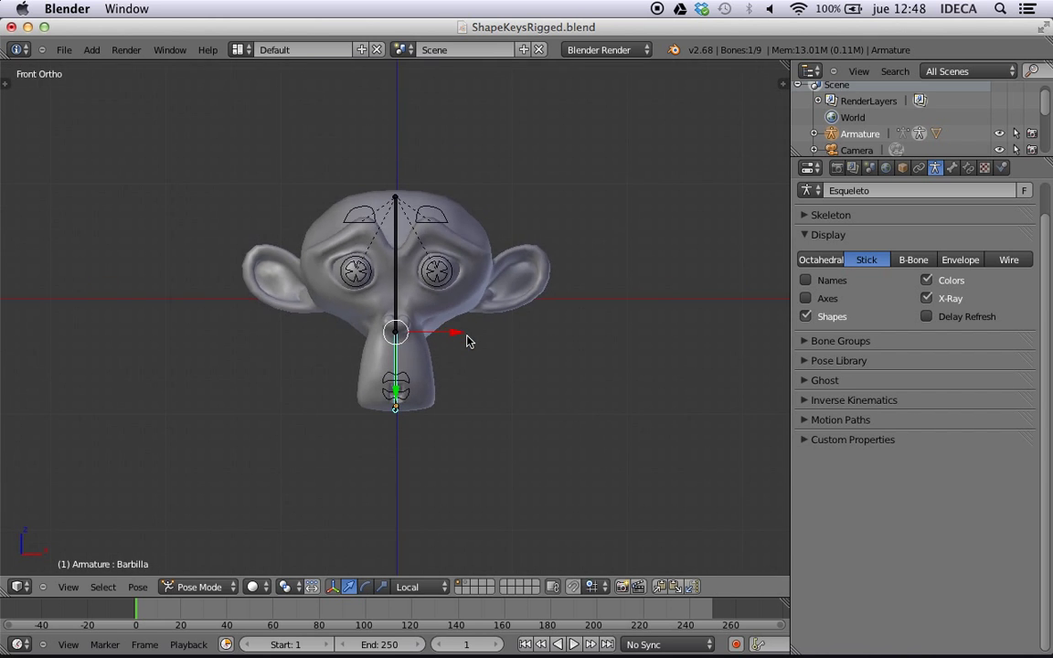
scroll(467, 355, up, 4)
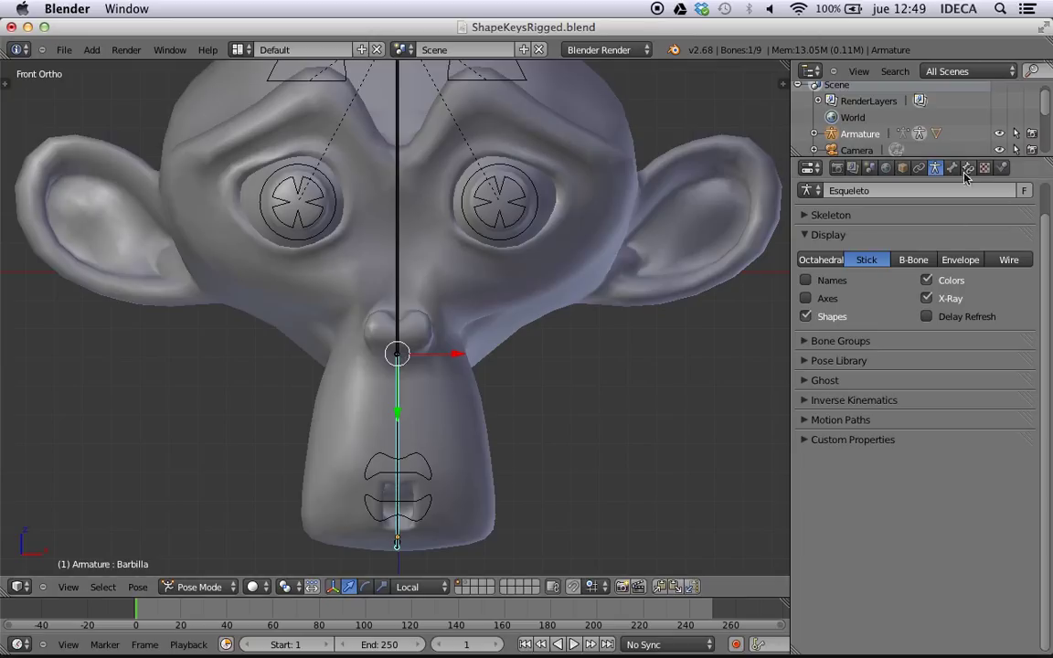
- Open the recent file ShapeKeys.blend, which holds the unrigged monkey head
right_click(466, 260)
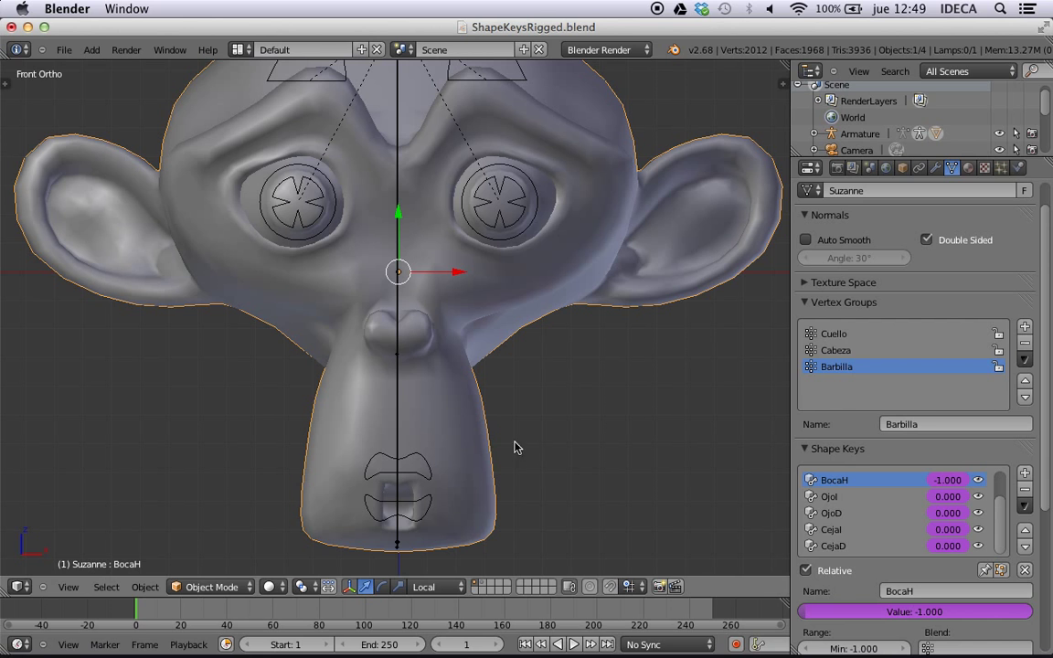
click(62, 50)
mouse_move(67, 95)
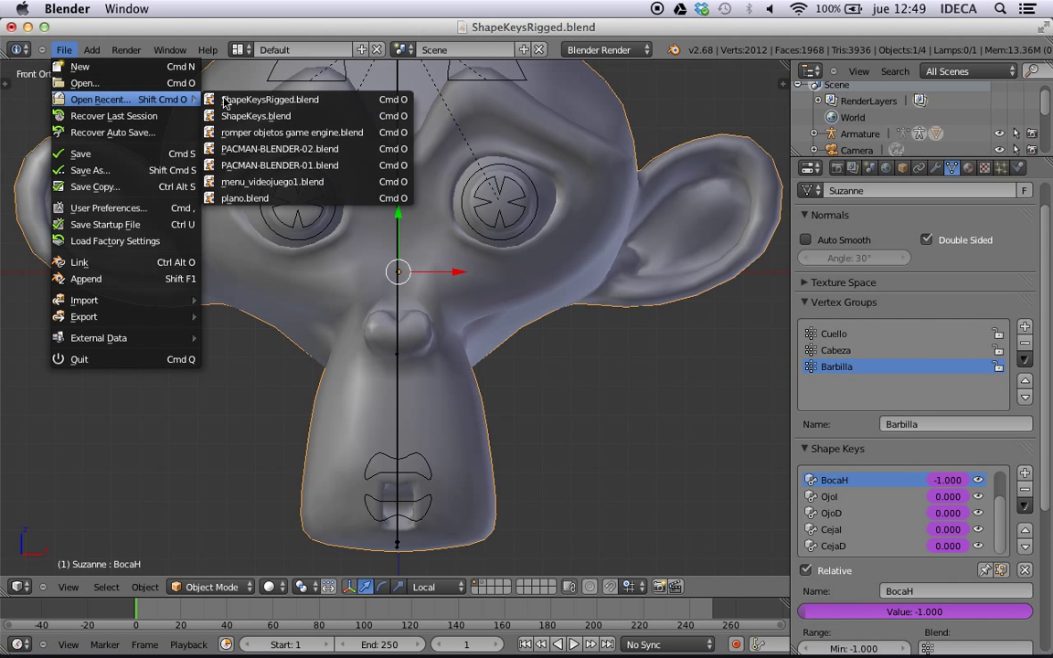
click(300, 116)
scroll(567, 354, up, 4)
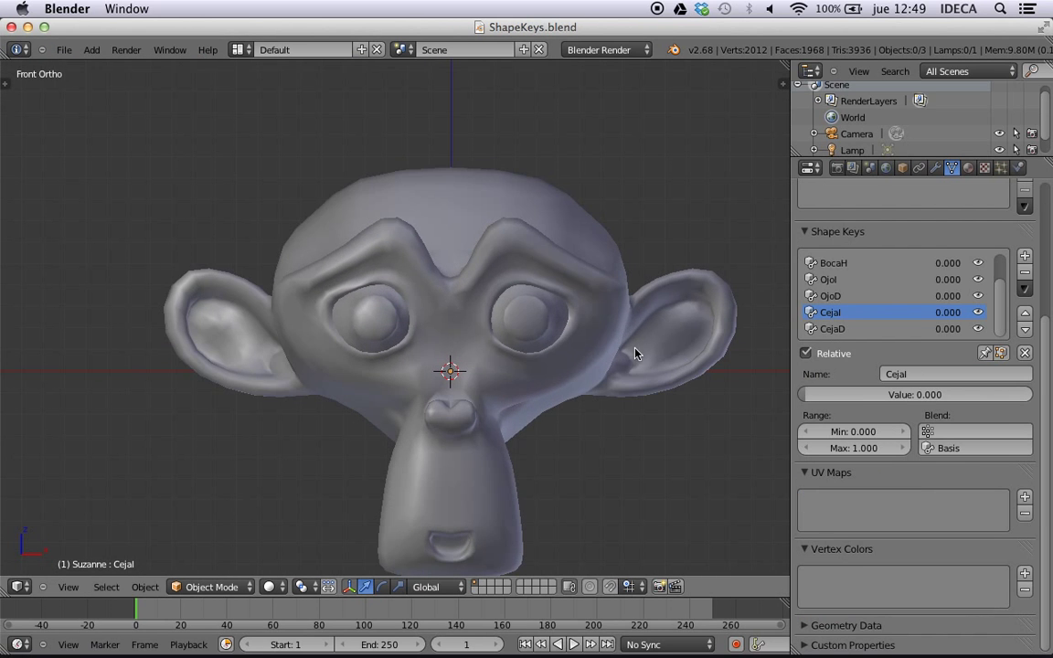
shift+middle_drag(614, 342, 577, 279)
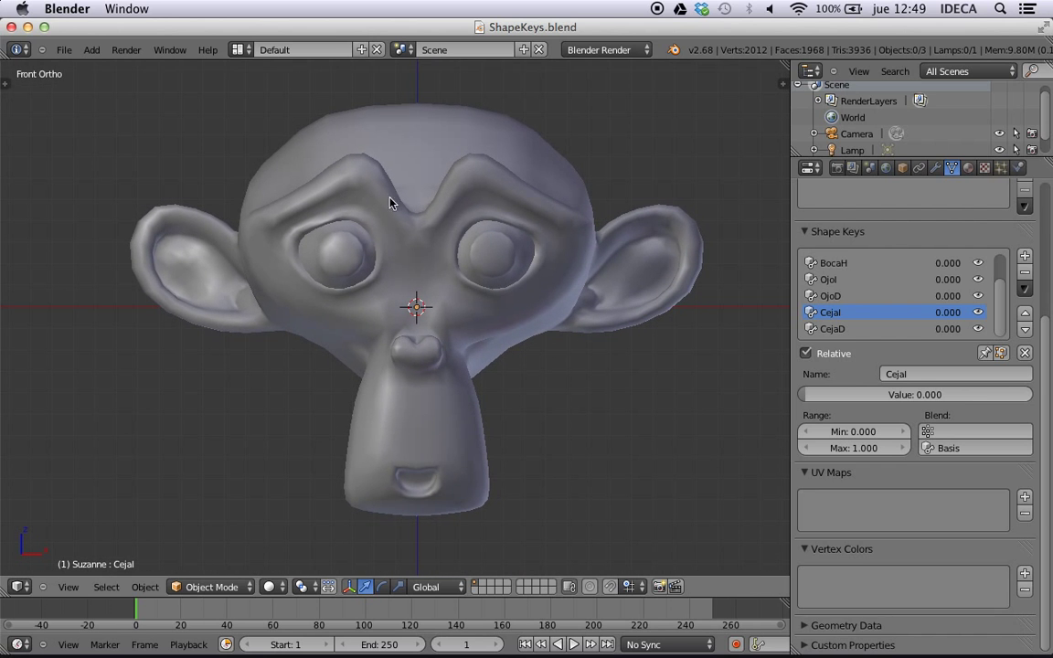
- Select the monkey head, try out the CejaI and BocaH shape key values, and reset BocaH to 0
right_click(416, 219)
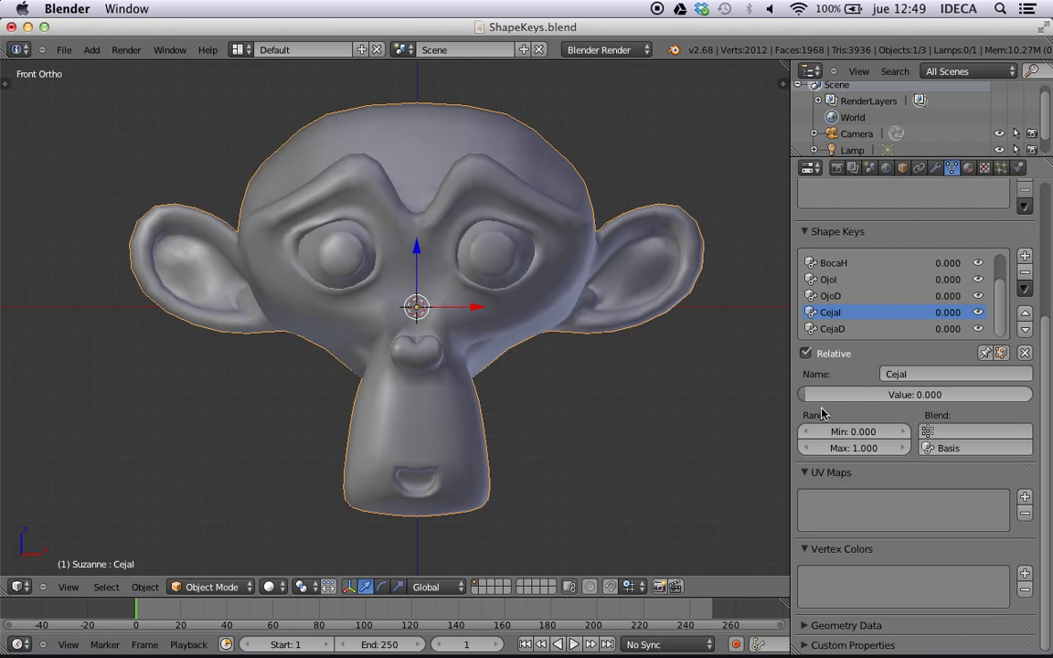
drag(813, 398, 787, 412)
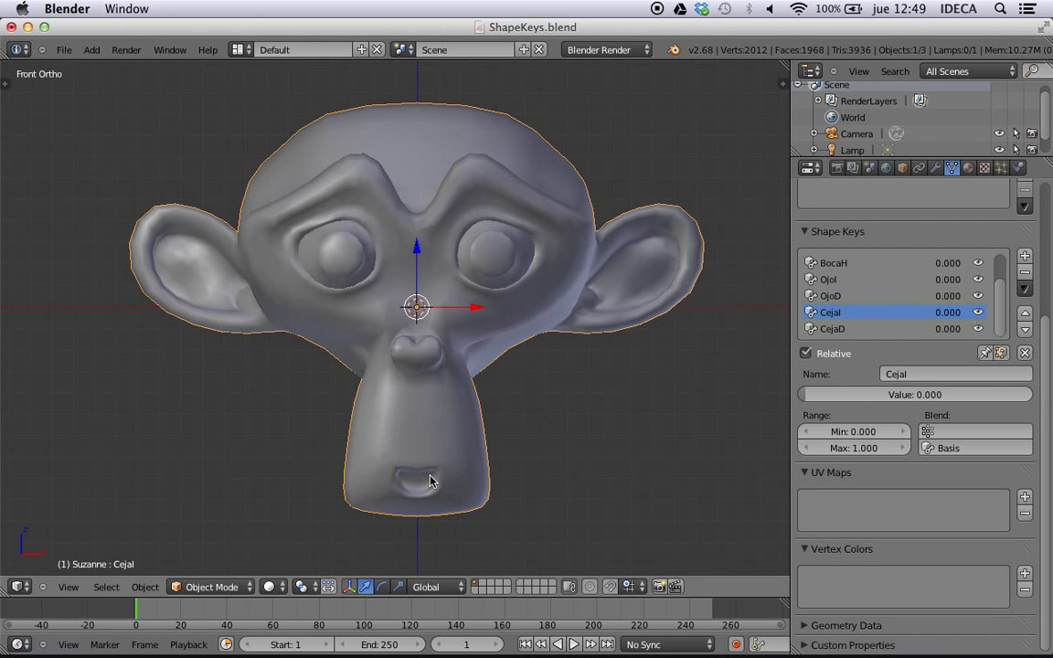
click(842, 263)
drag(914, 394, 882, 414)
click(936, 397)
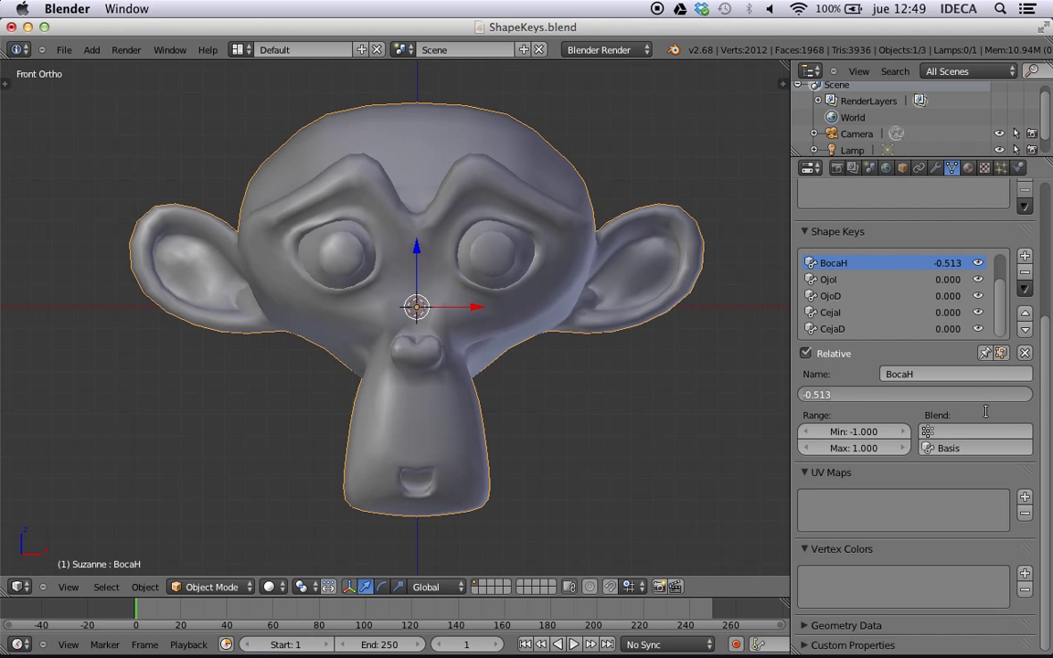
text(0)
key(Return)
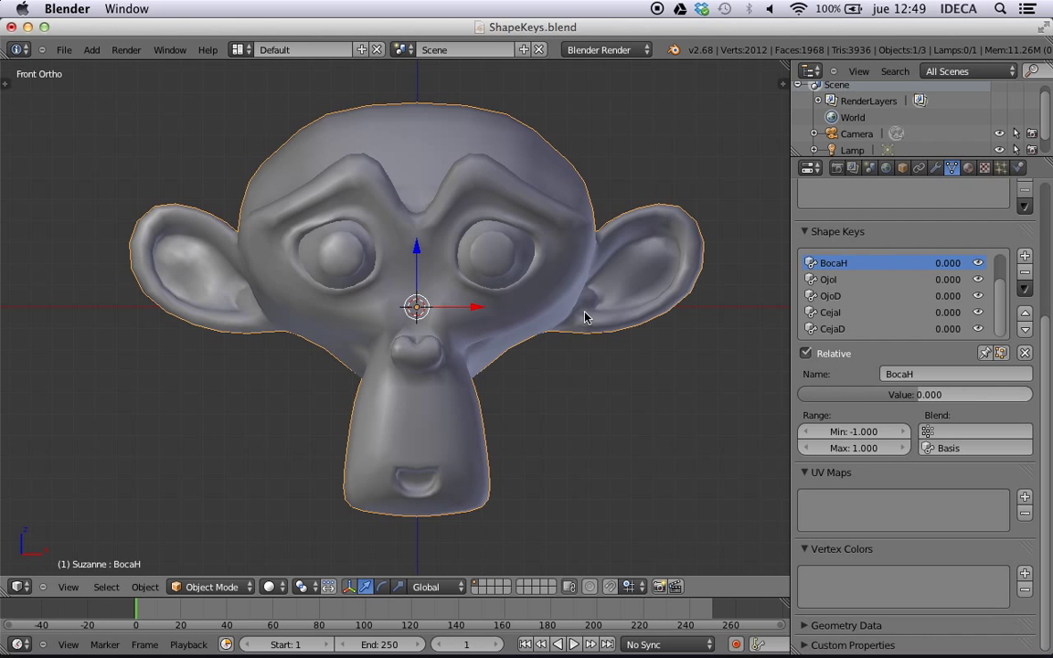
- Turn on the Screencast Keys display in the 3D view
mouse_move(585, 313)
shift+middle_down()
mouse_move(545, 313)
mouse_move(571, 314)
shift+middle_up()
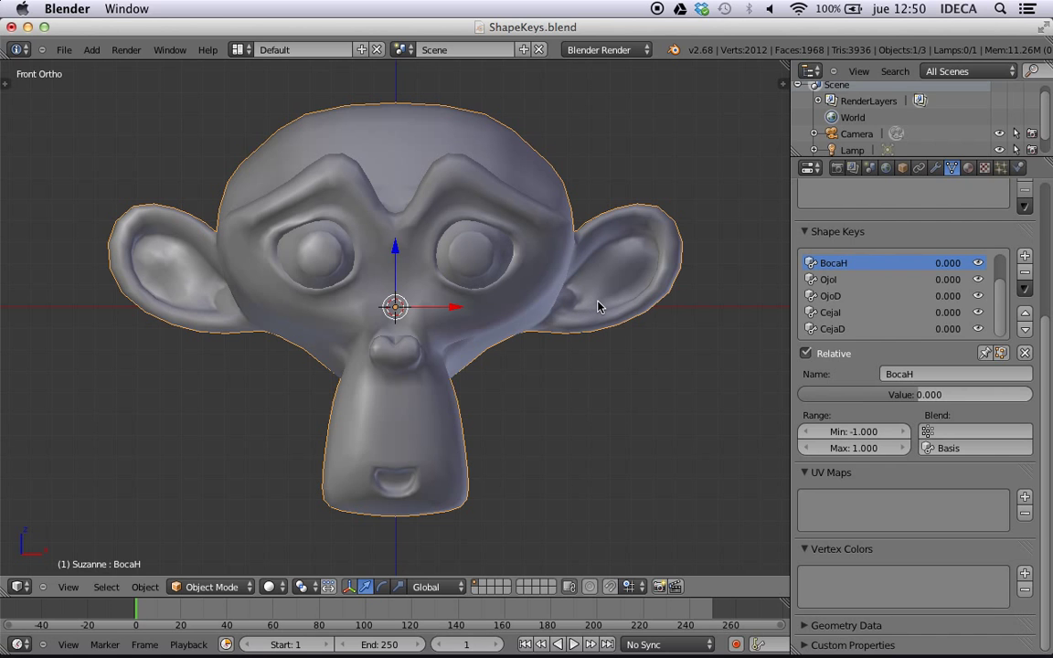
key(n)
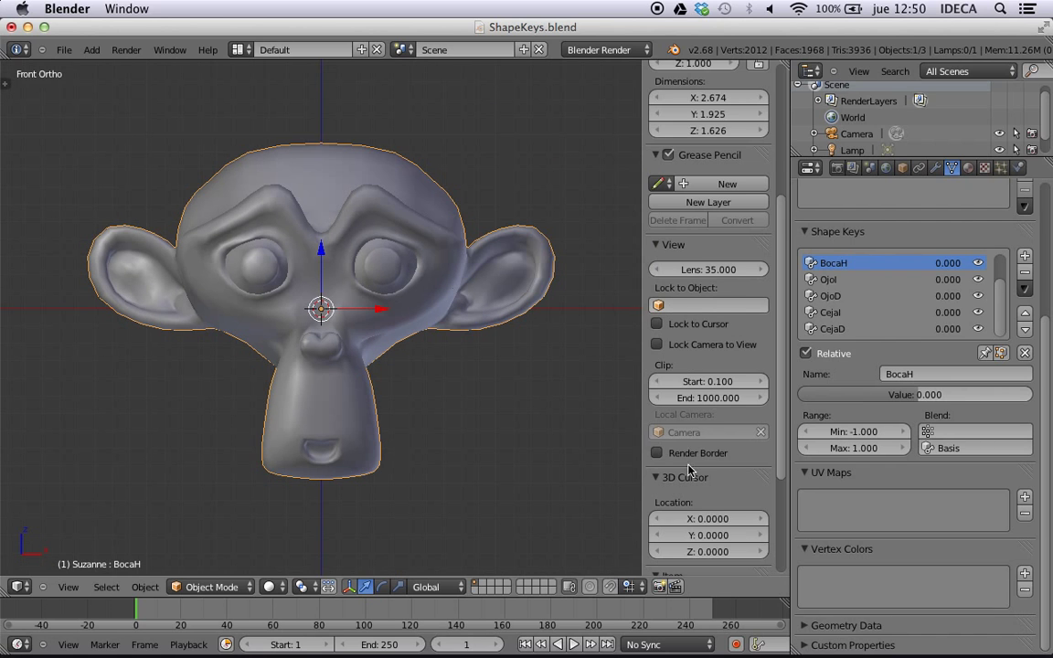
scroll(689, 475, down, 6)
click(711, 561)
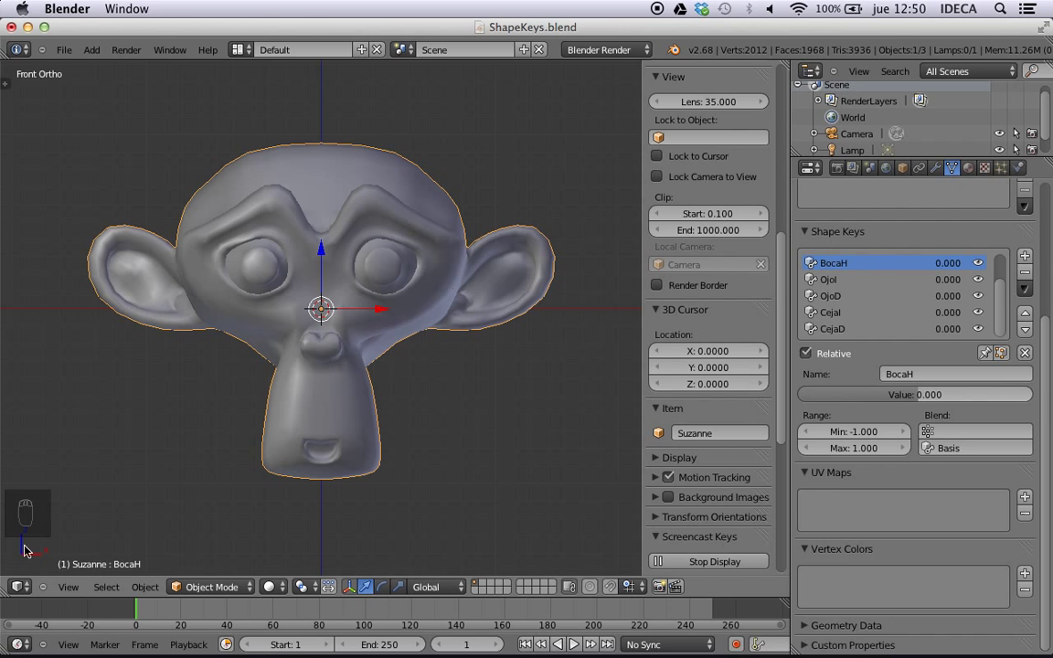
key(n)
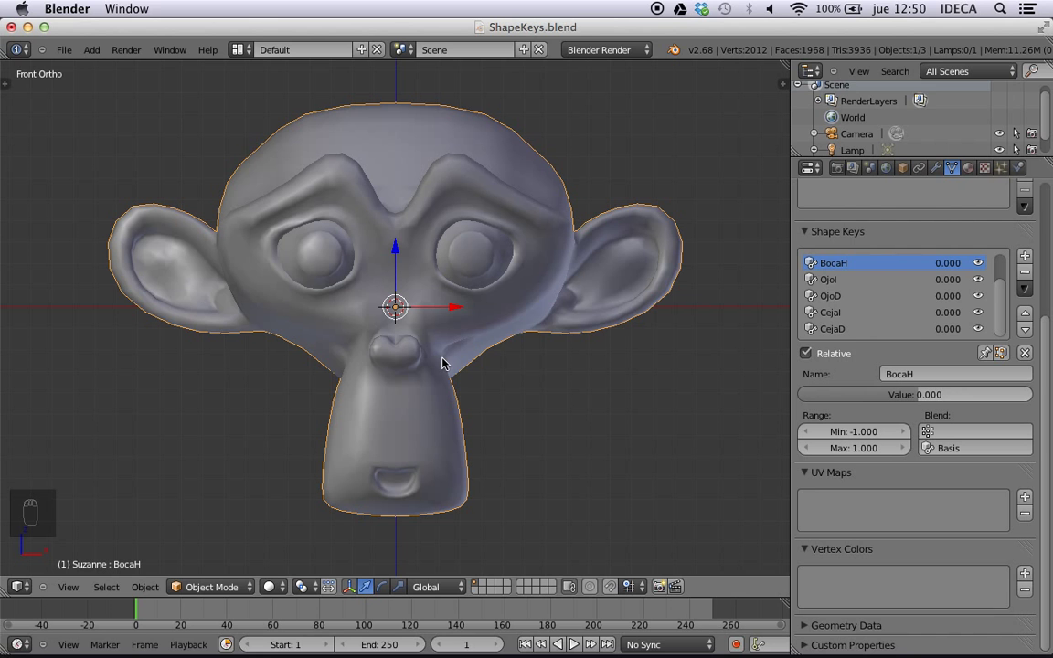
- Add a single-bone armature at the centre of the monkey head and show the scene in wireframe
key(shift+a)
mouse_move(430, 450)
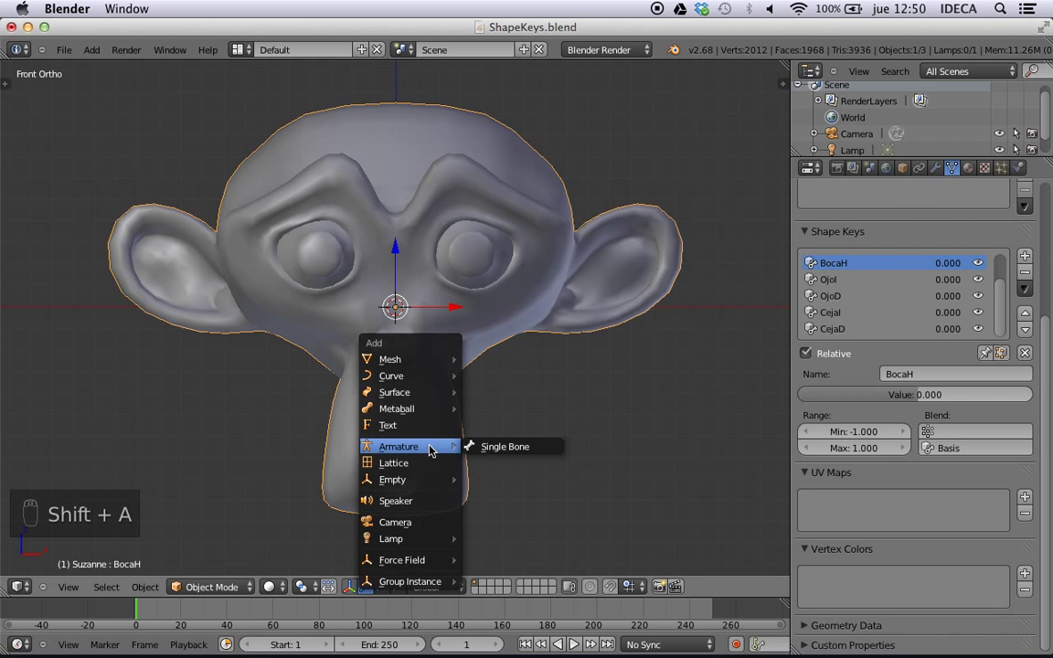
click(503, 447)
middle_drag(503, 447, 426, 403)
key(z)
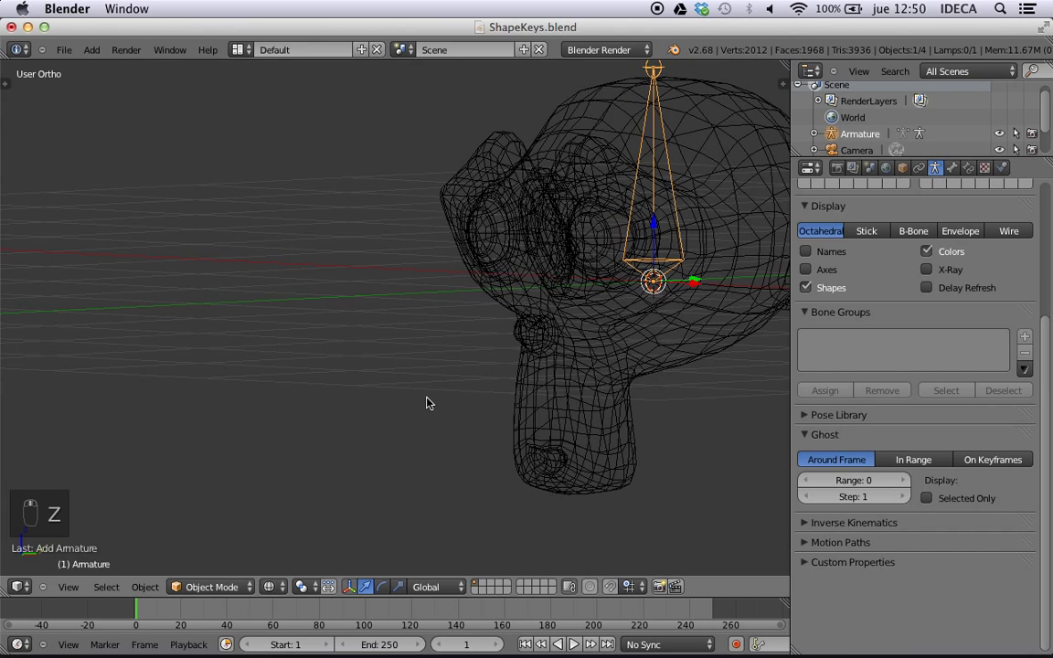
key(KP_3)
shift+middle_drag(576, 397, 187, 395)
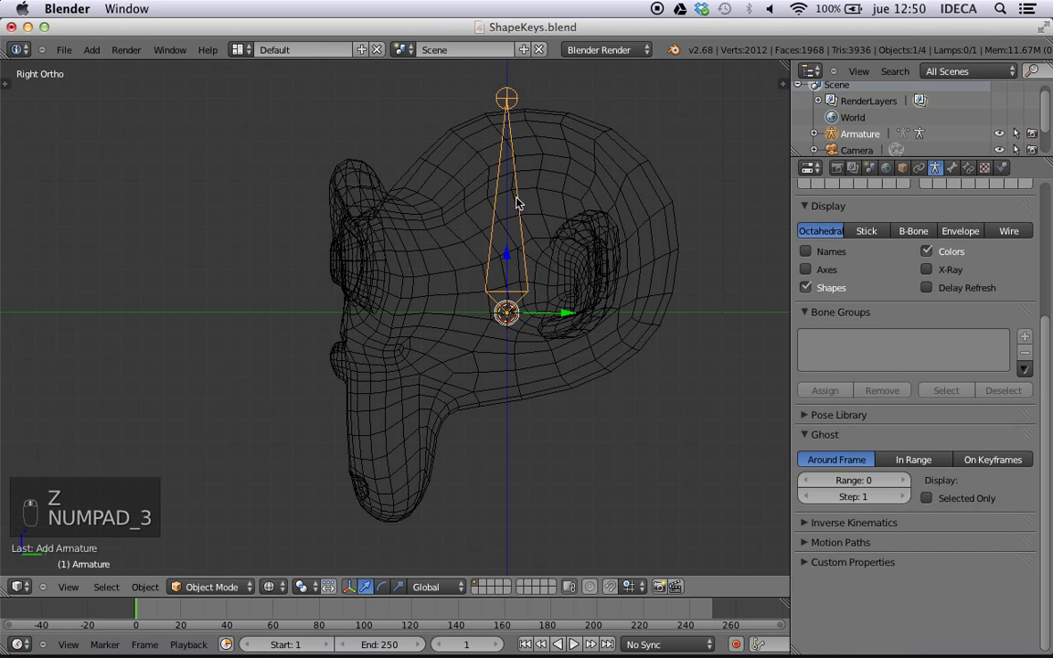
- Move the armature down and slightly back toward the neck, turn on its X-Ray display, and restore solid shading
drag(506, 251, 576, 507)
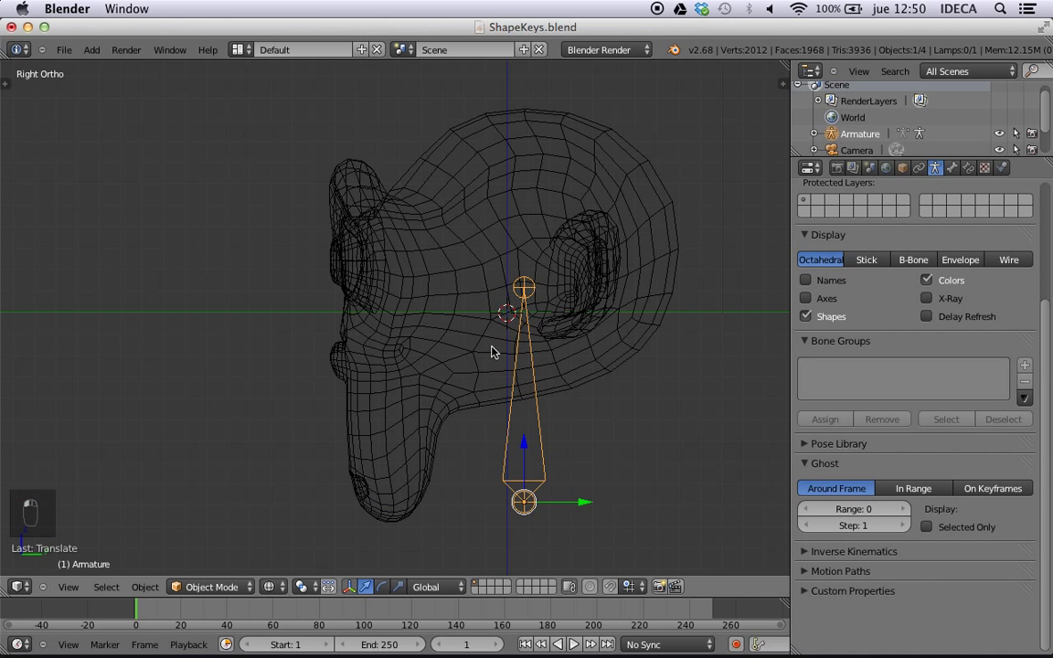
click(927, 299)
key(Tab)
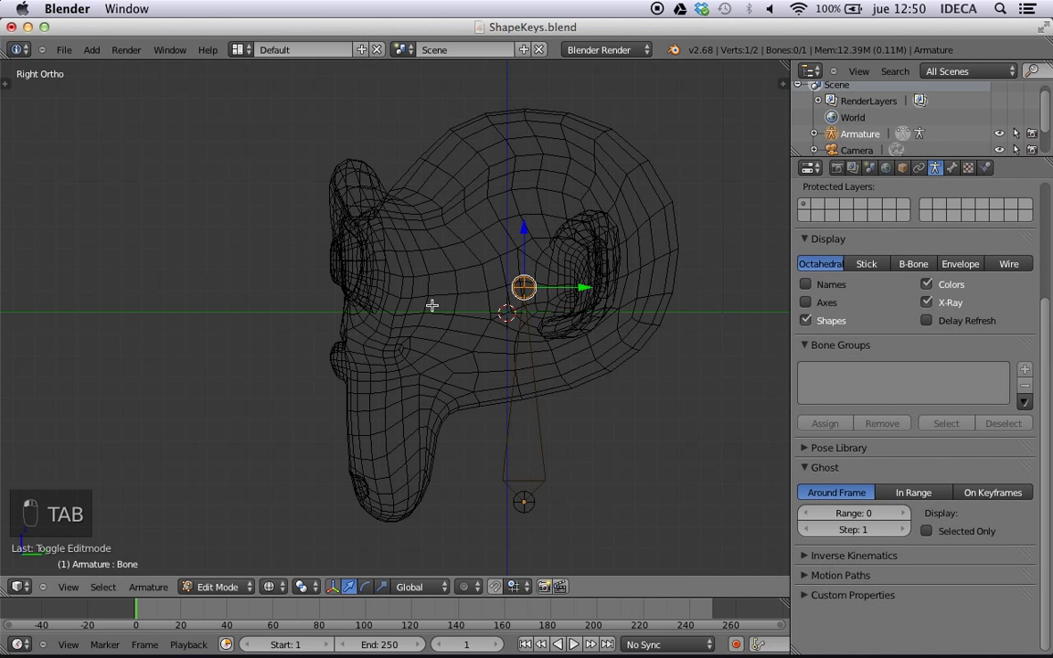
key(Tab)
key(z)
mouse_move(400, 308)
middle_down()
mouse_move(588, 332)
mouse_move(695, 322)
mouse_move(634, 334)
mouse_move(279, 317)
mouse_move(514, 329)
middle_up()
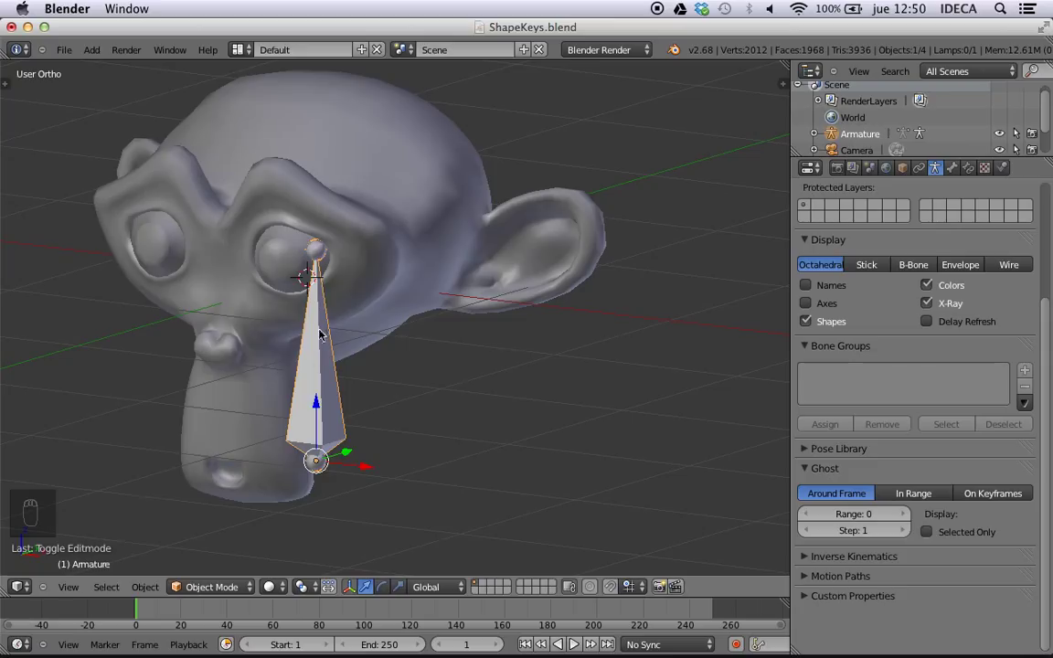
- In Edit Mode, move the bone's upper tip forward and down to the jaw area behind the muzzle
key(KP_3)
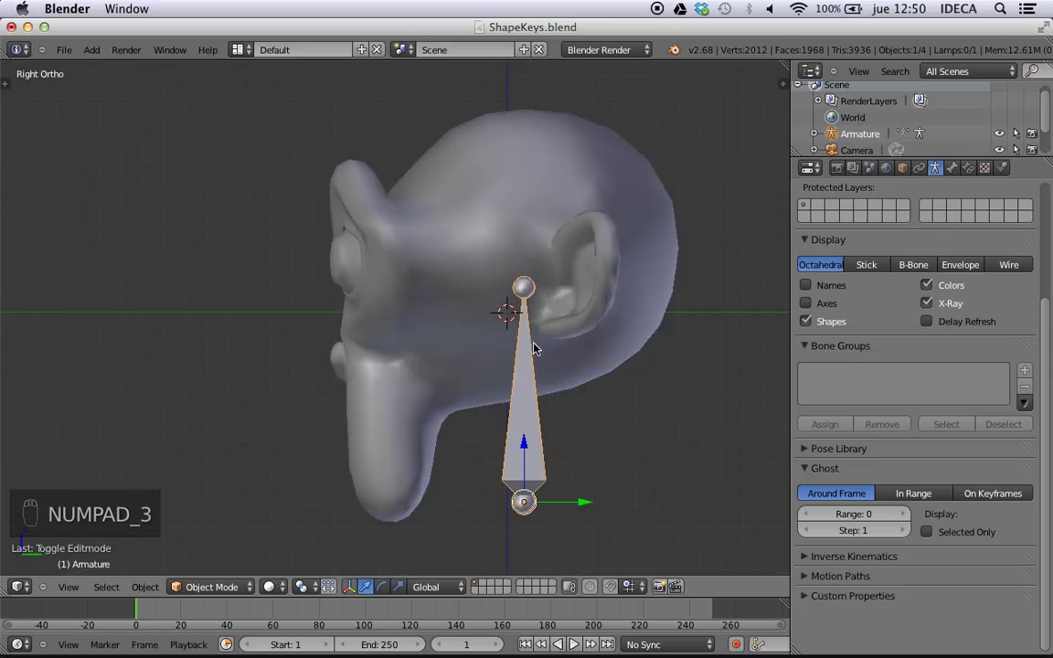
key(Tab)
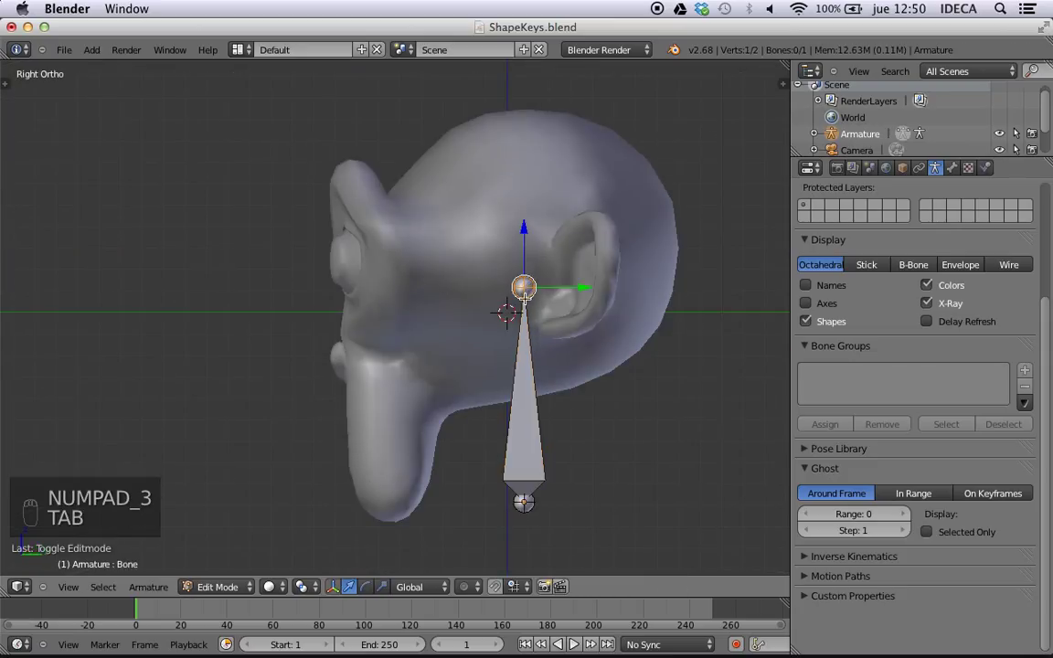
key(g)
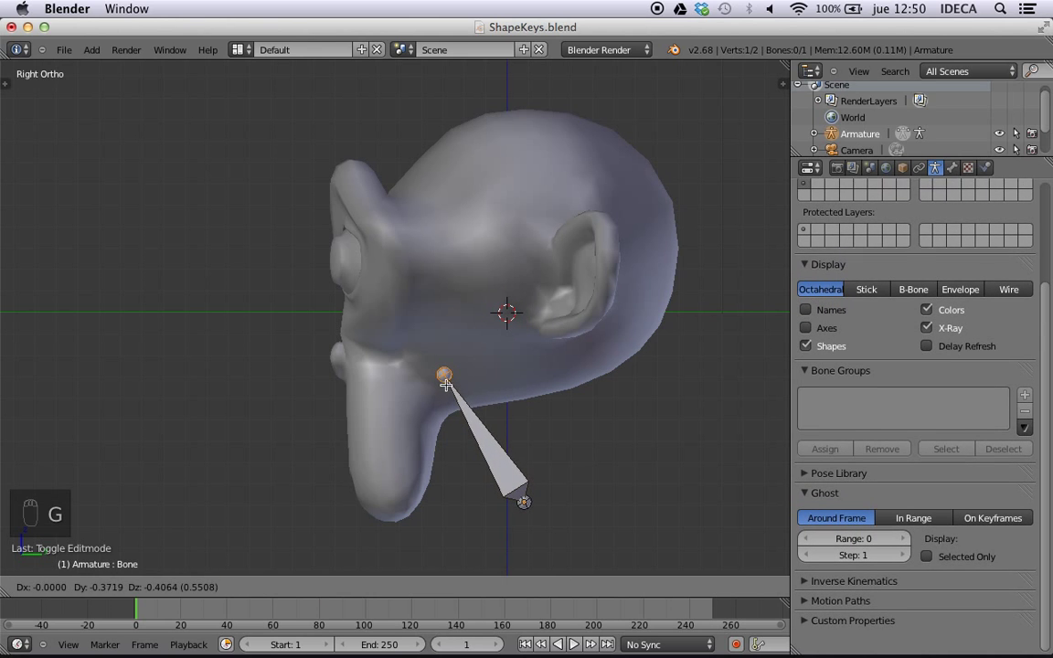
click(441, 376)
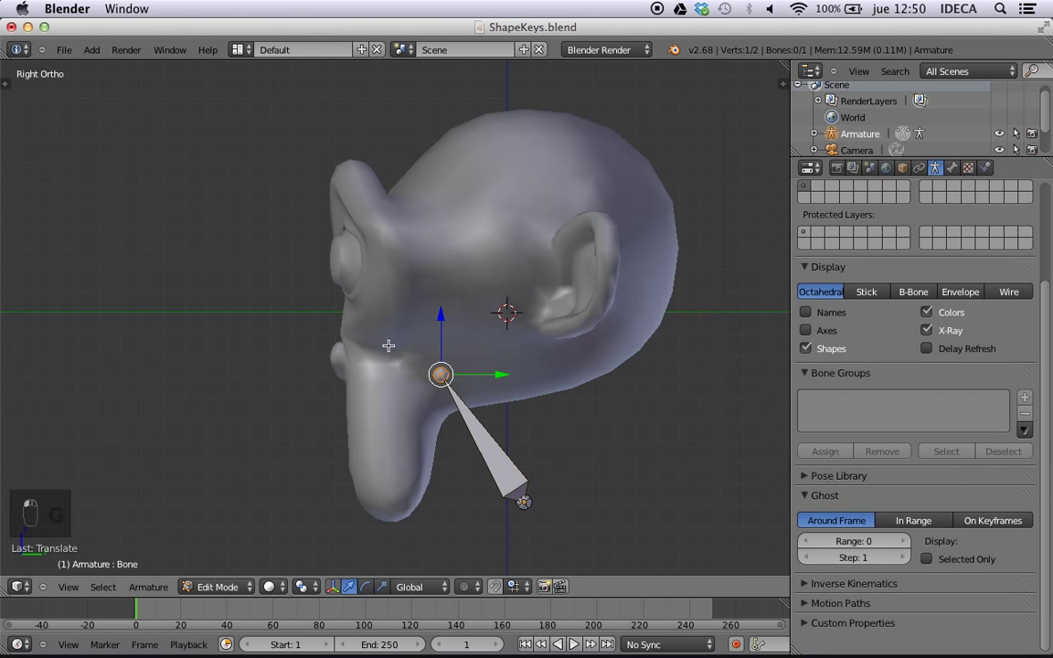
- Extrude two bones from that joint, one down into the chin and one up to the crown of the head
key(e)
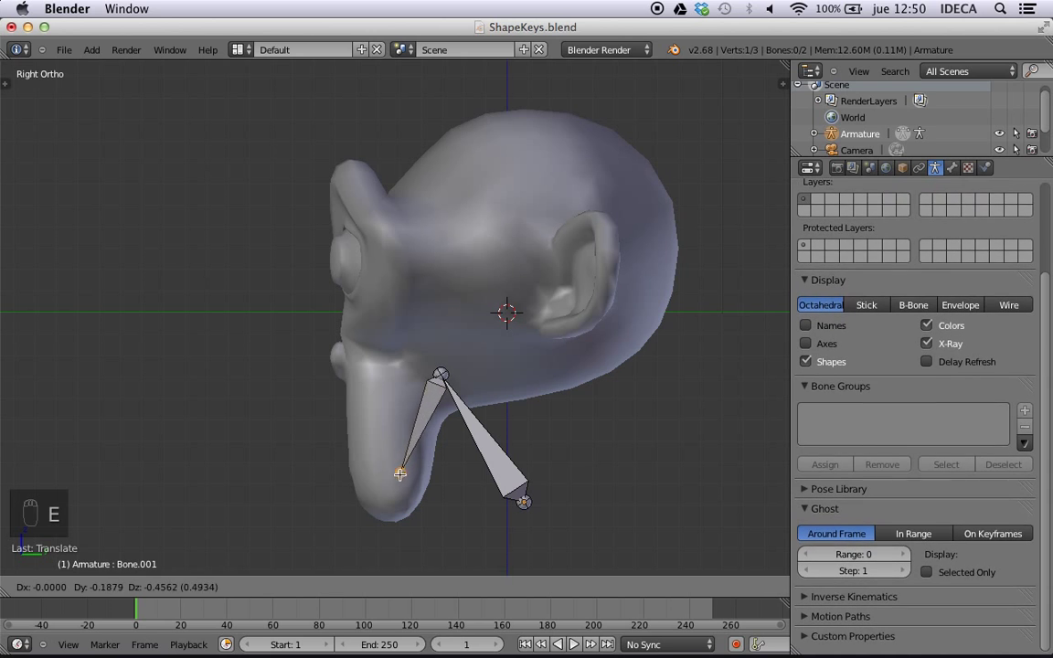
click(384, 495)
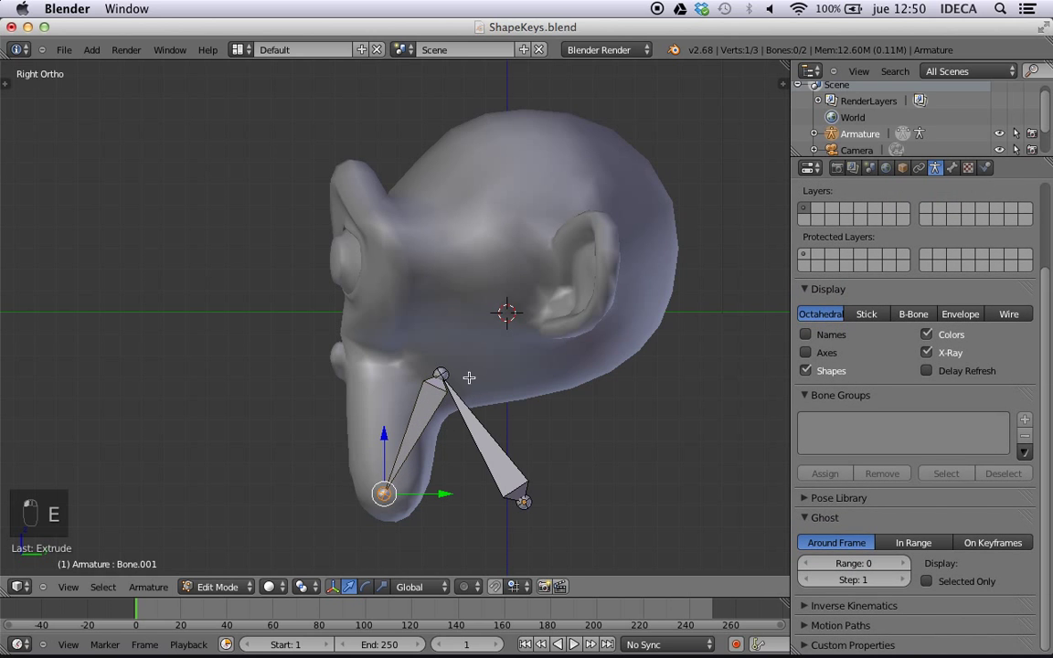
right_click(441, 376)
key(e)
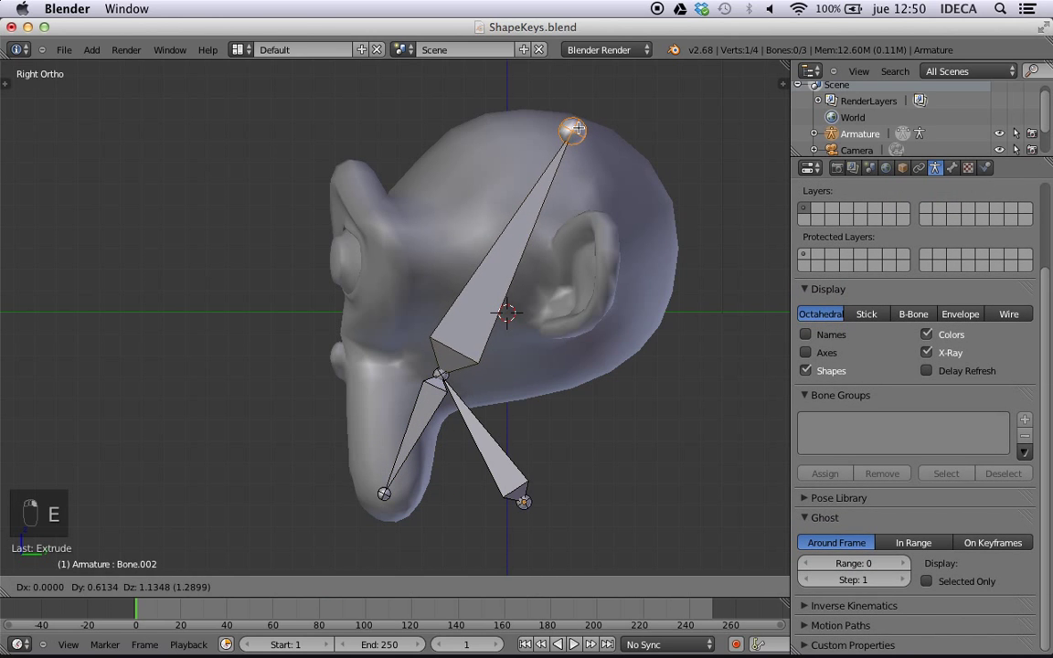
click(575, 129)
key(KP_1)
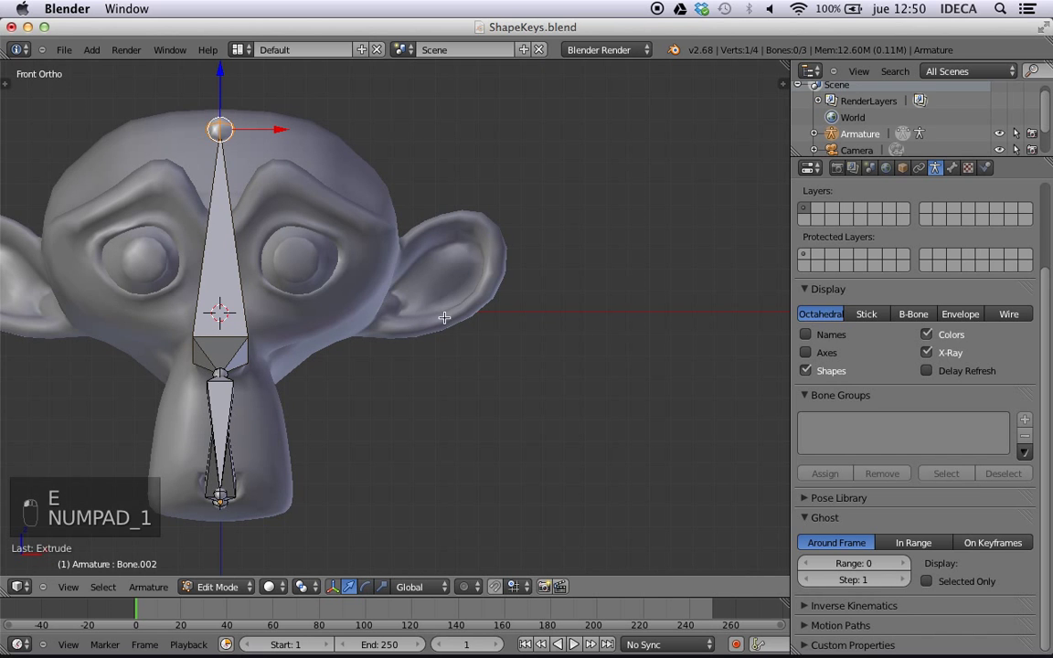
middle_drag(442, 313, 277, 329)
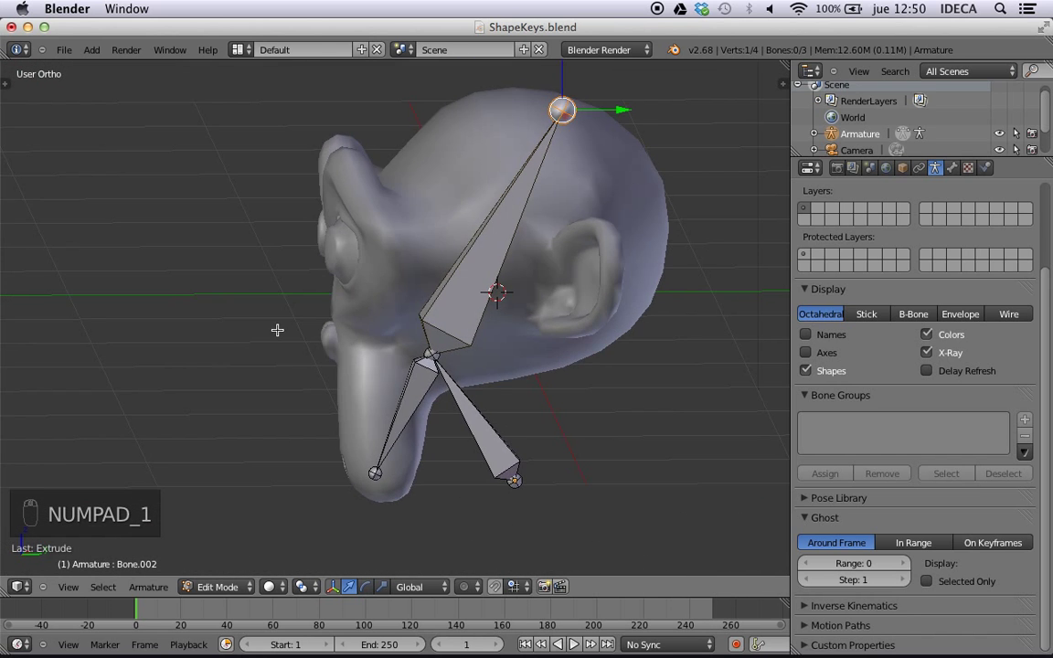
- Shift the joint shared by the neck, jaw and head bones forward, closer to the nose
key(KP_3)
key(f)
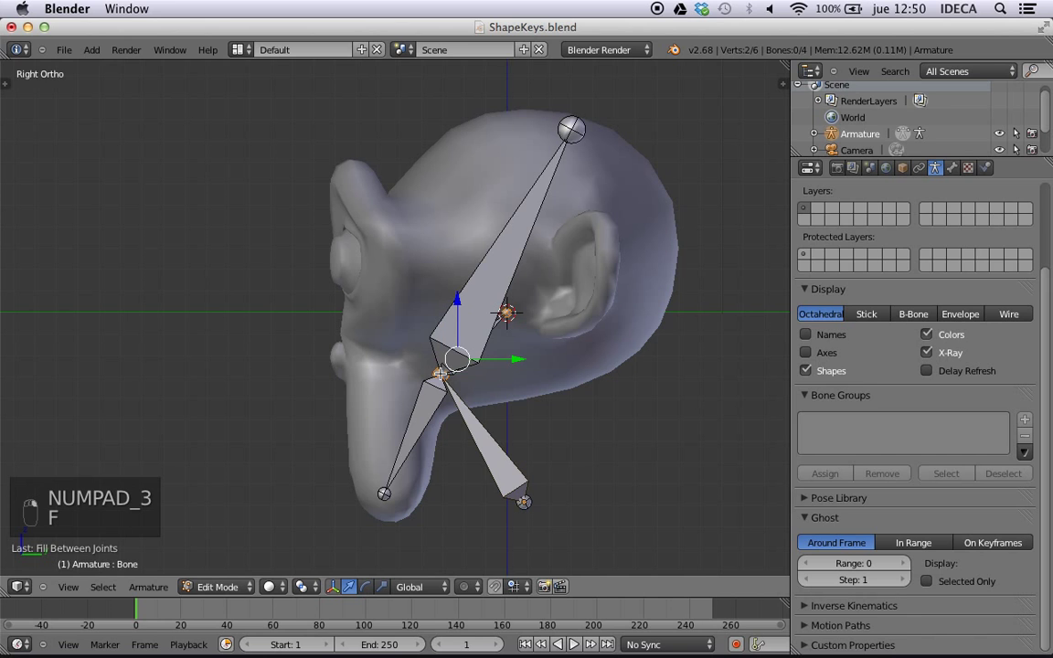
key(Escape)
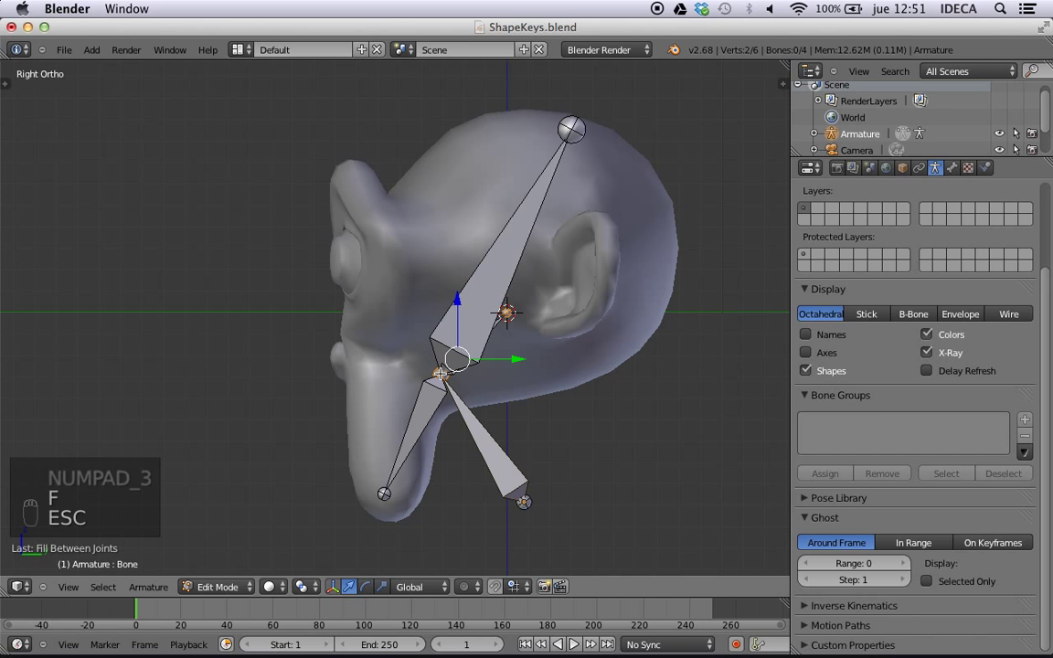
key(g)
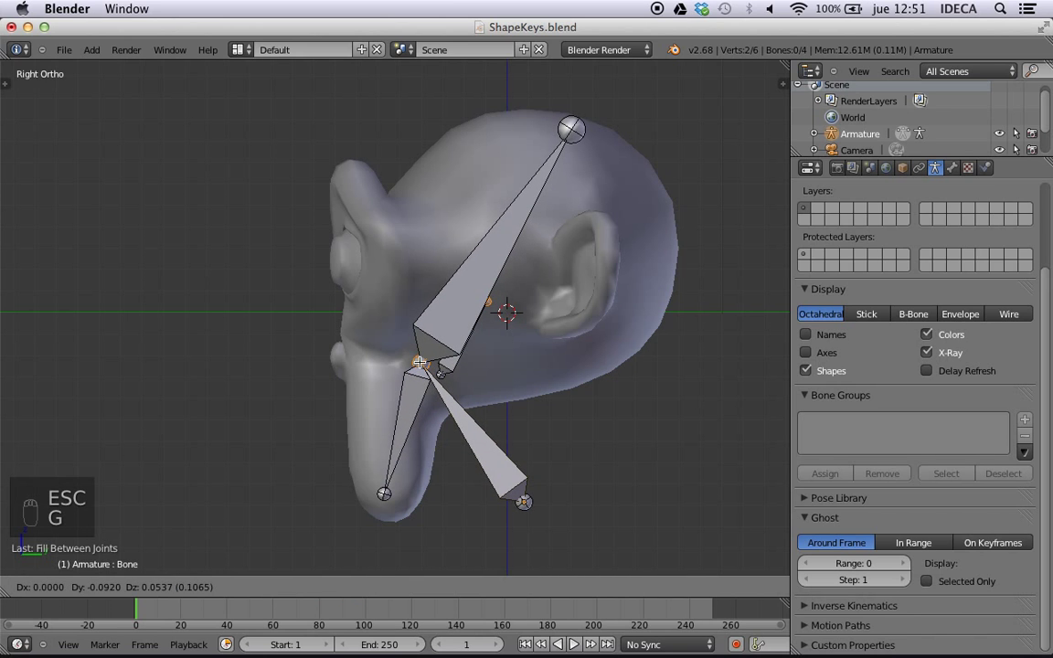
click(393, 361)
- Delete the stray short bone near the shared joint and check the remaining bones in wireframe and solid shading
right_click(443, 365)
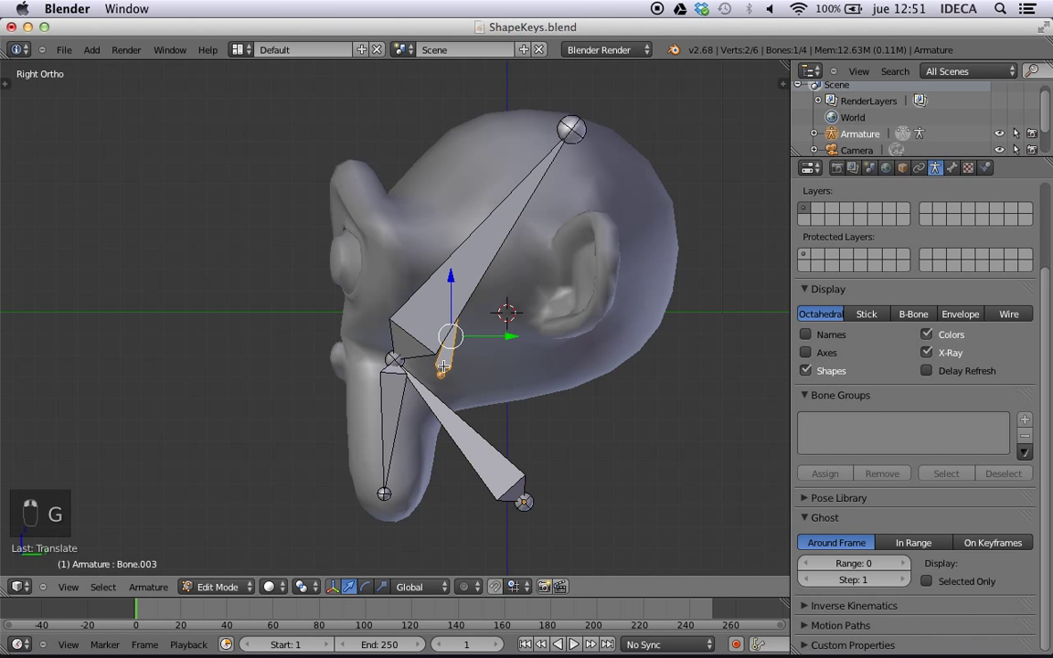
key(x)
click(443, 366)
key(z)
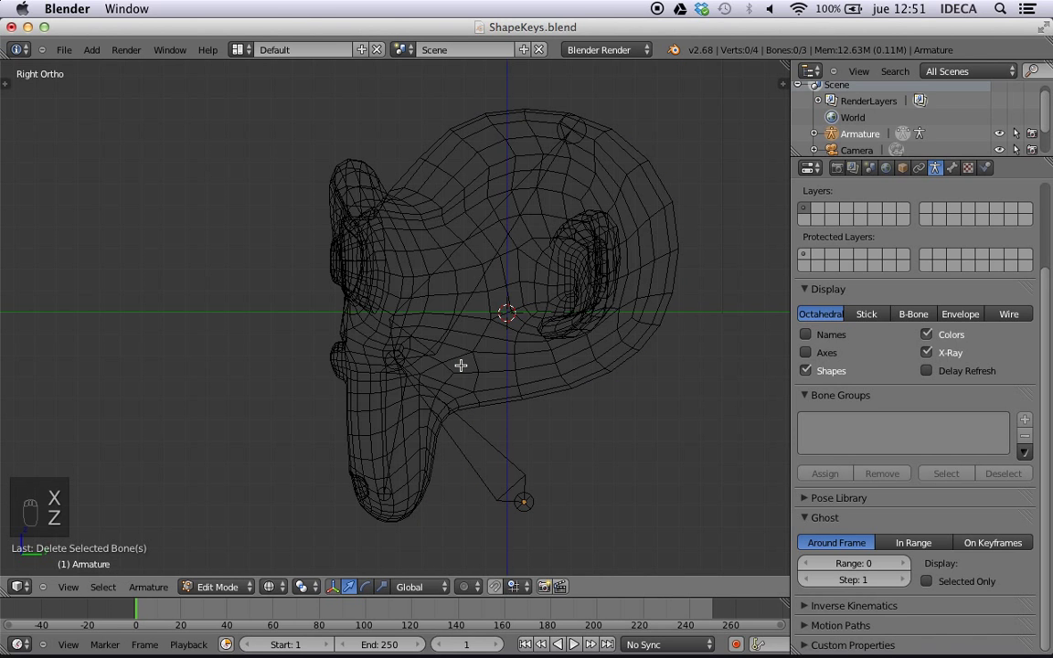
middle_drag(461, 365, 488, 370)
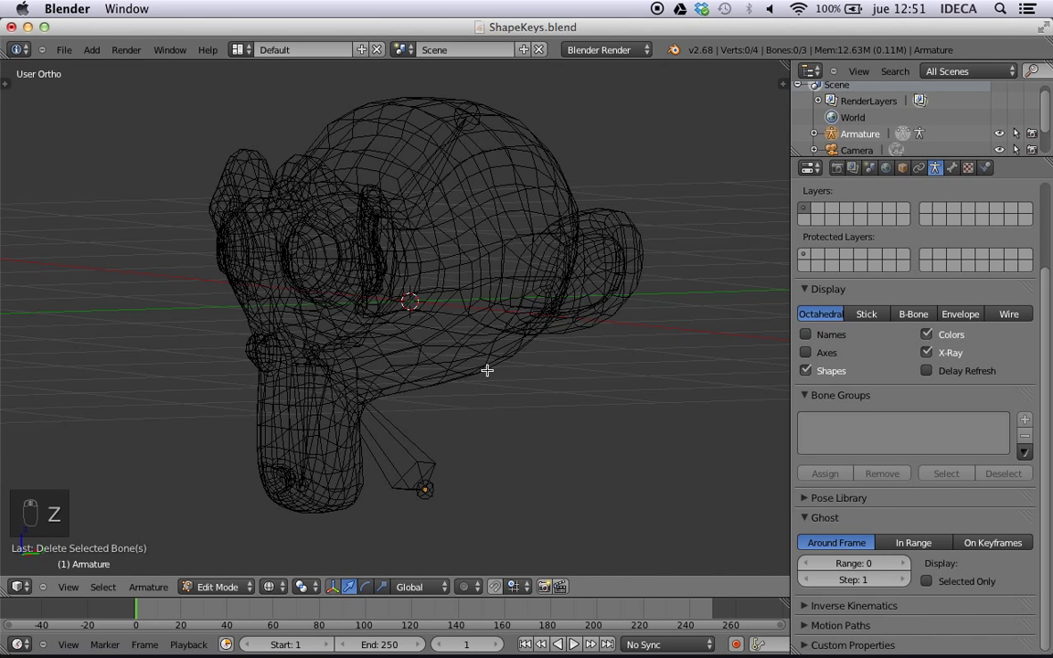
key(z)
key(KP_1)
key(KP_3)
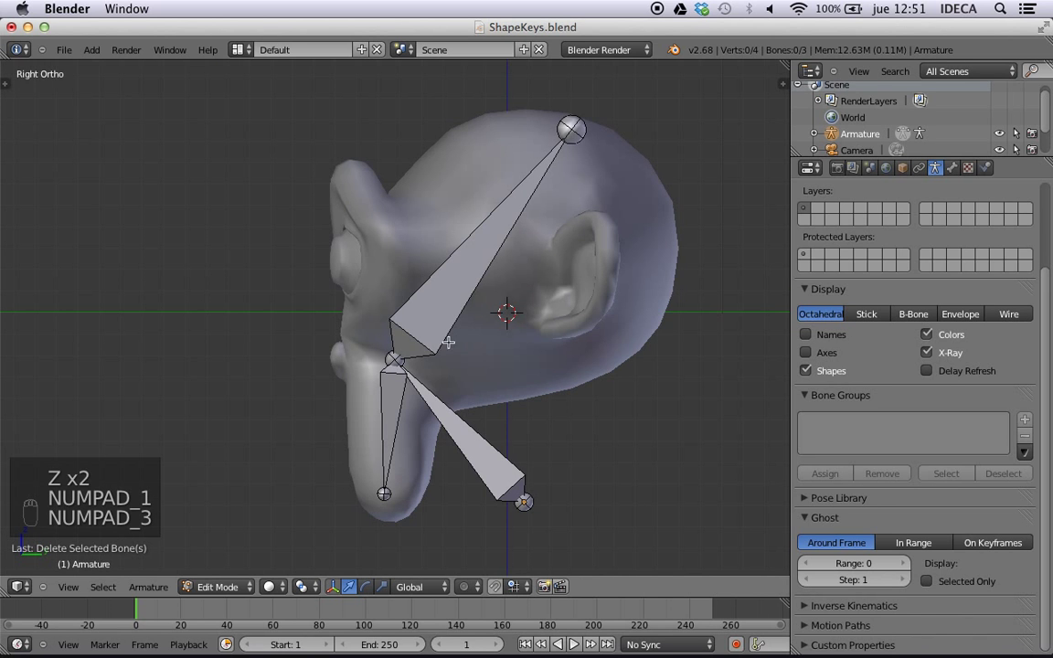
middle_drag(348, 335, 477, 360)
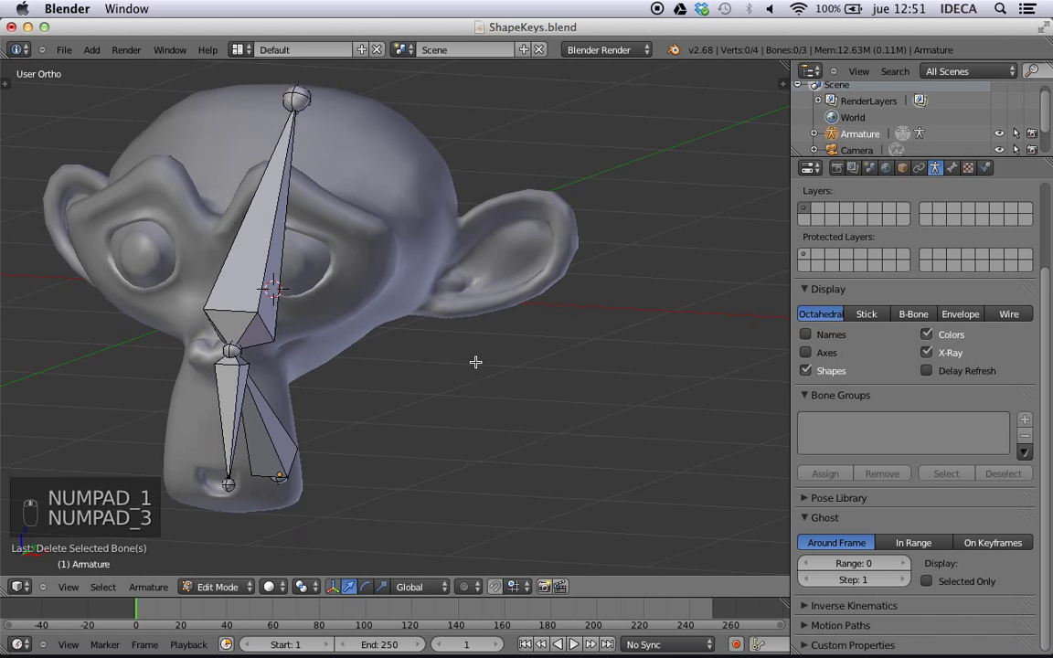
- In Object Mode, parent the monkey head to the armature using Armature Deform With Automatic Weights
key(Tab)
key(KP_1)
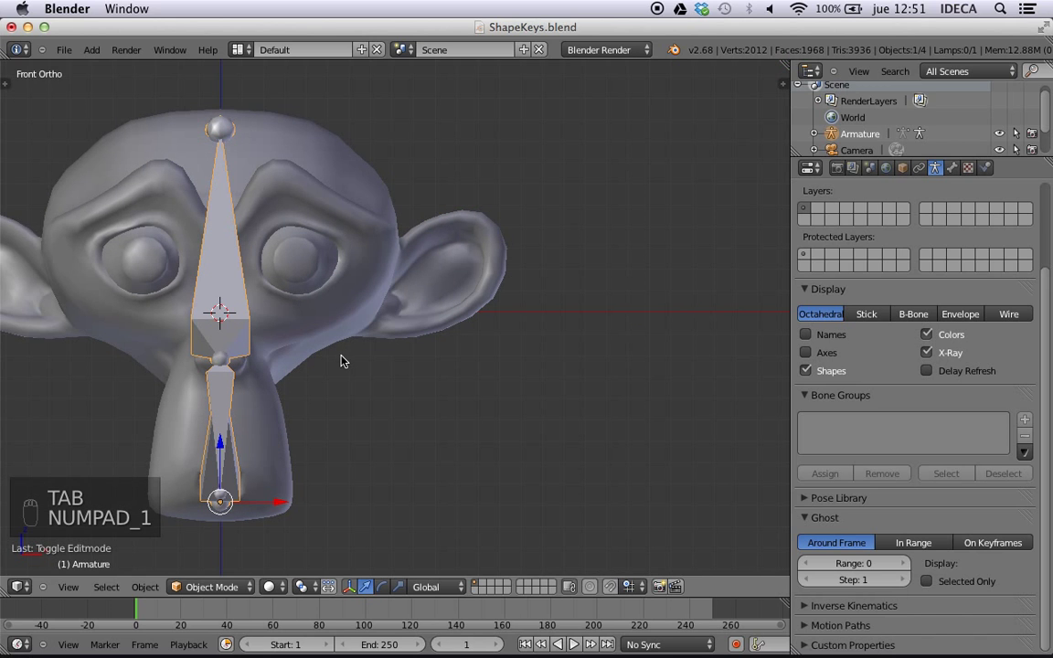
shift+middle_drag(346, 358, 540, 348)
right_click(567, 231)
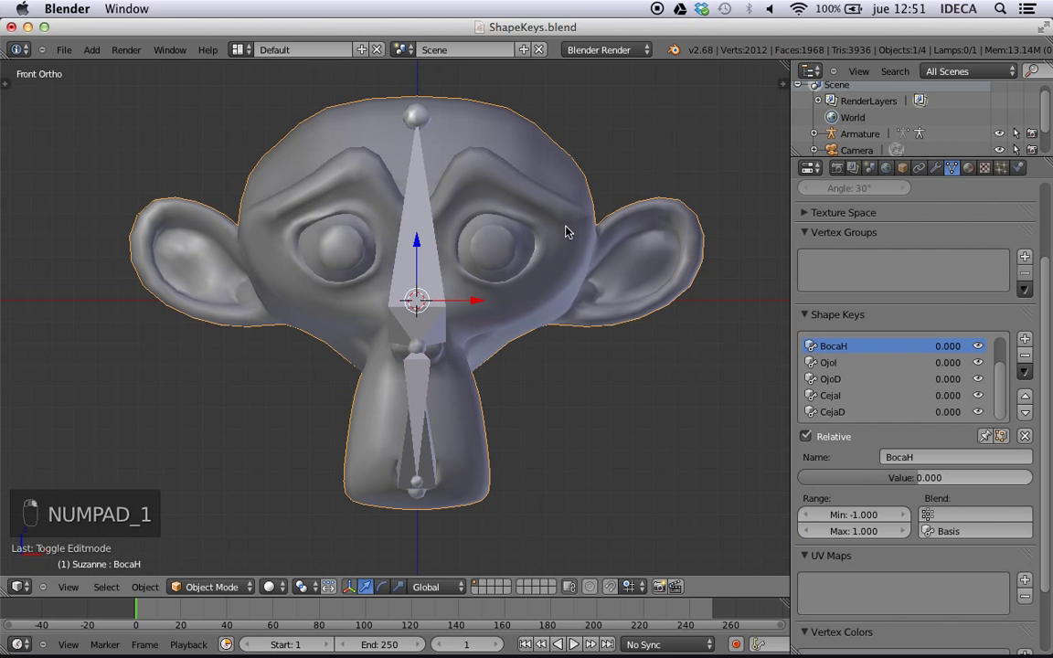
shift+right_click(407, 237)
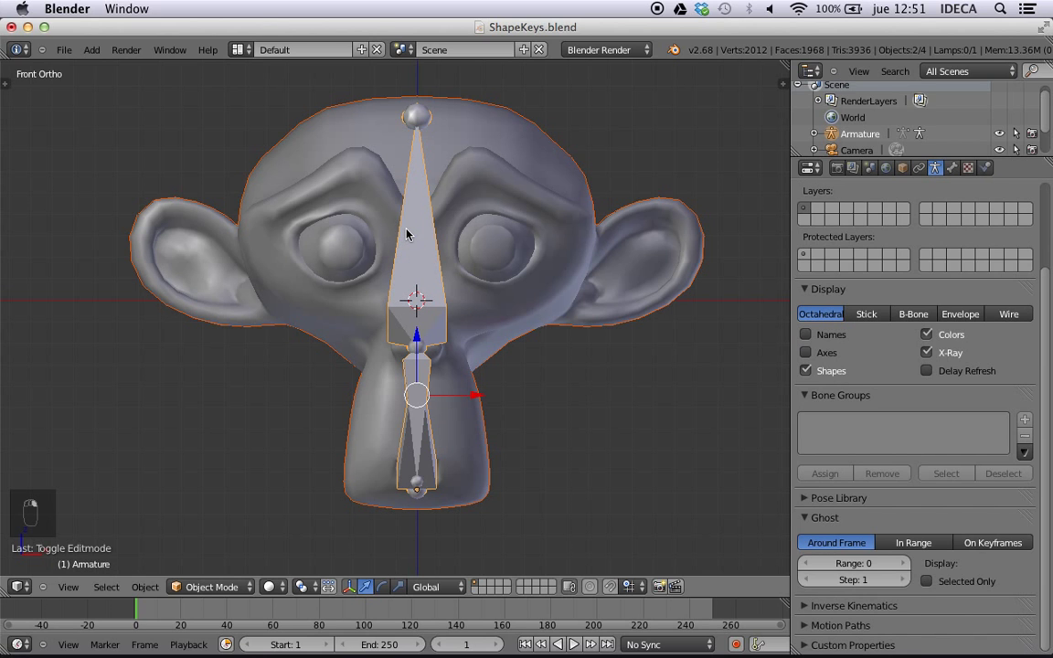
key(ctrl+p)
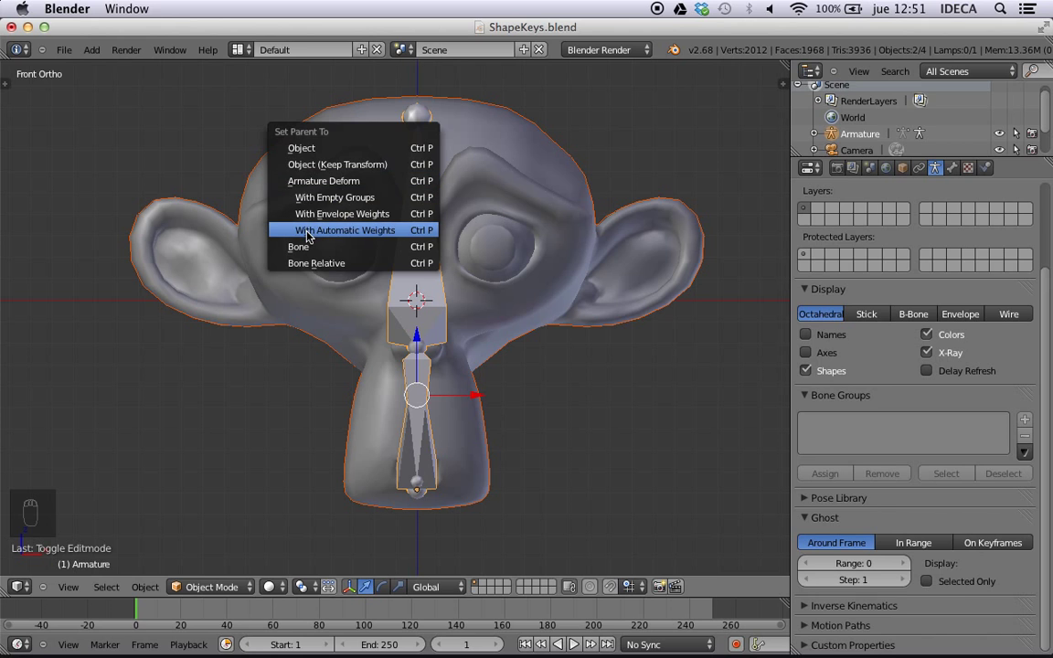
click(344, 234)
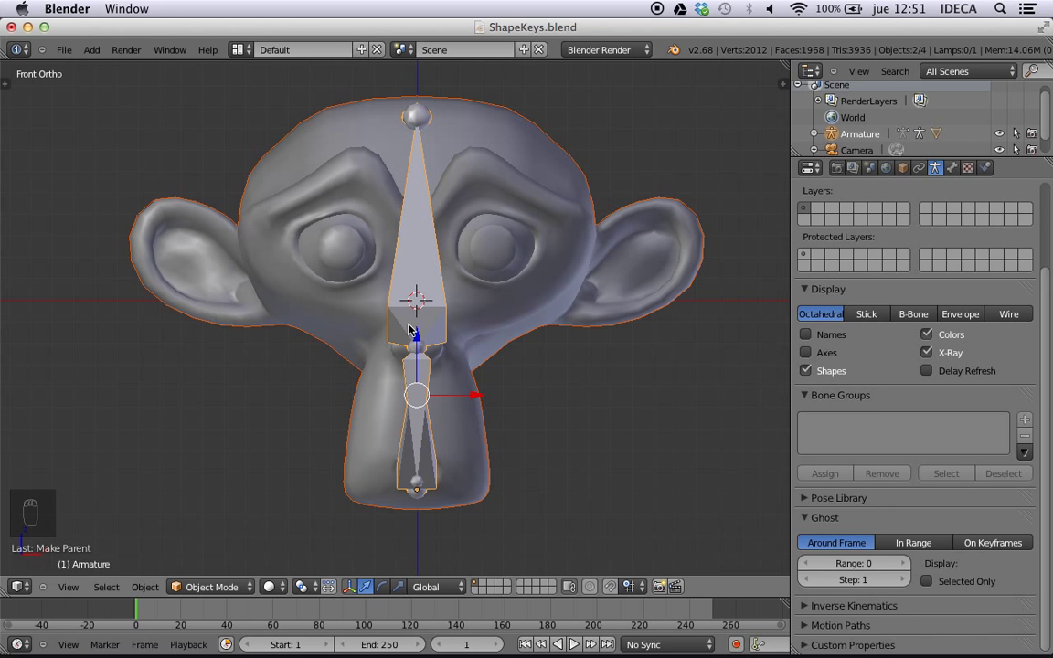
- Switch the armature to Pose Mode and test-rotate the head bone, cancelling the rotation
click(220, 589)
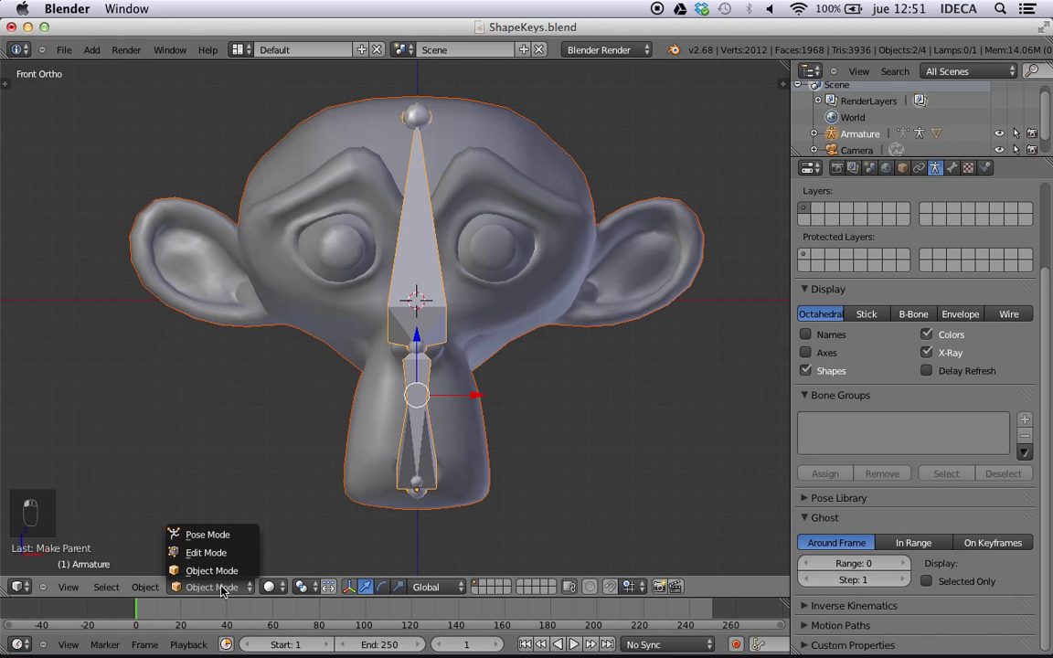
click(203, 535)
right_click(411, 284)
key(g)
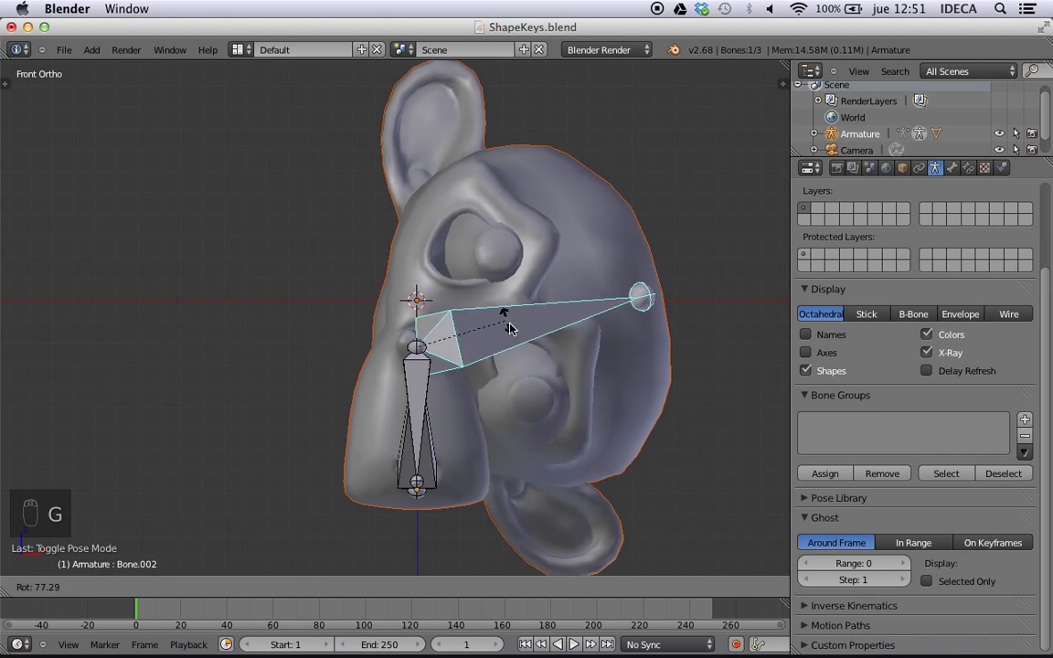
key(Escape)
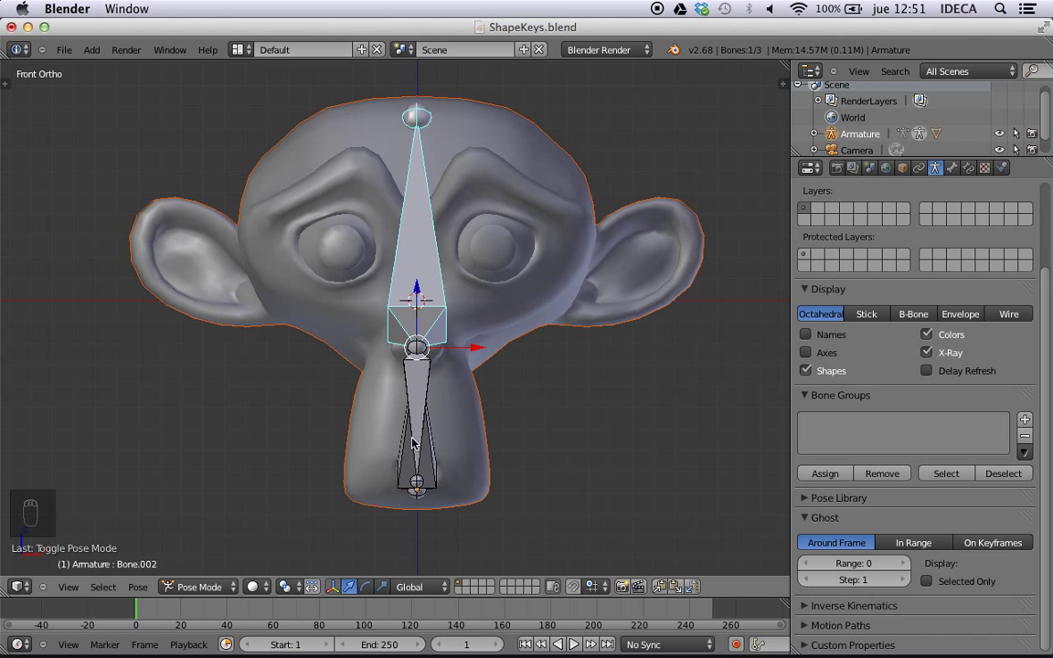
- Test-rotate the jaw bone to try the chin's deformation, and cancel the rotation
right_click(394, 403)
middle_drag(393, 402, 412, 419)
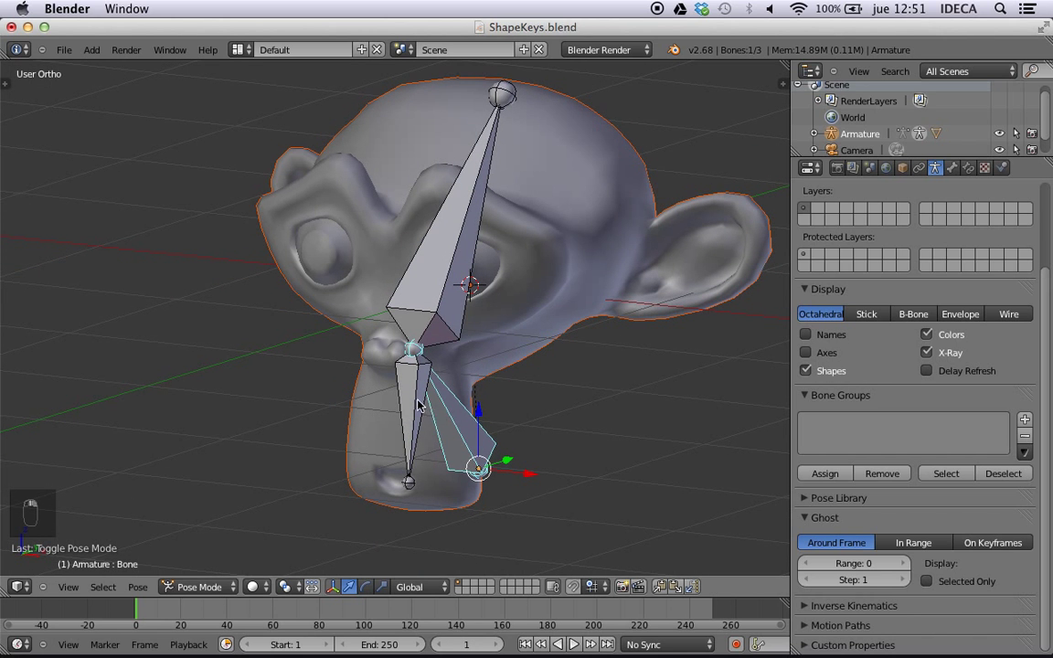
right_click(412, 419)
key(g)
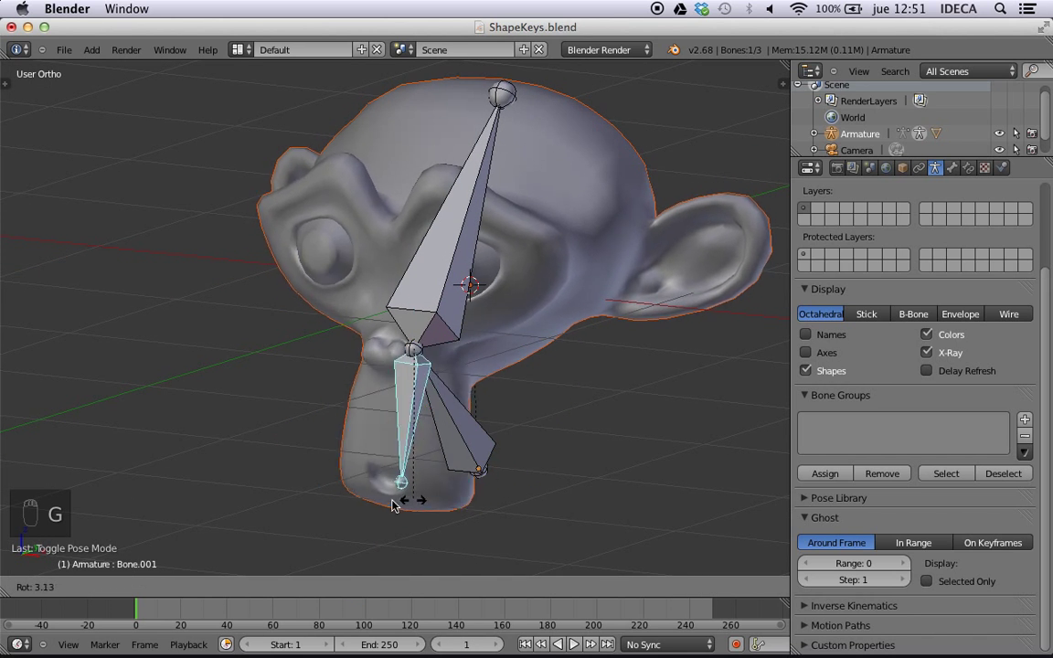
right_click(359, 505)
key(KP_1)
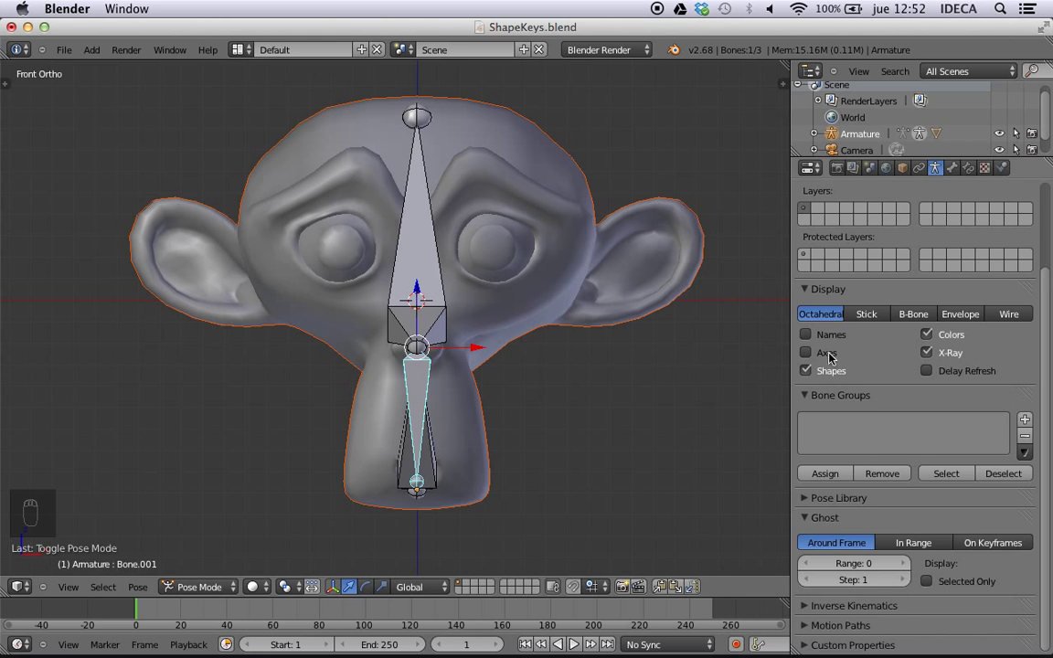
- Select the monkey head mesh and collapse its Shape Keys section
right_click(559, 195)
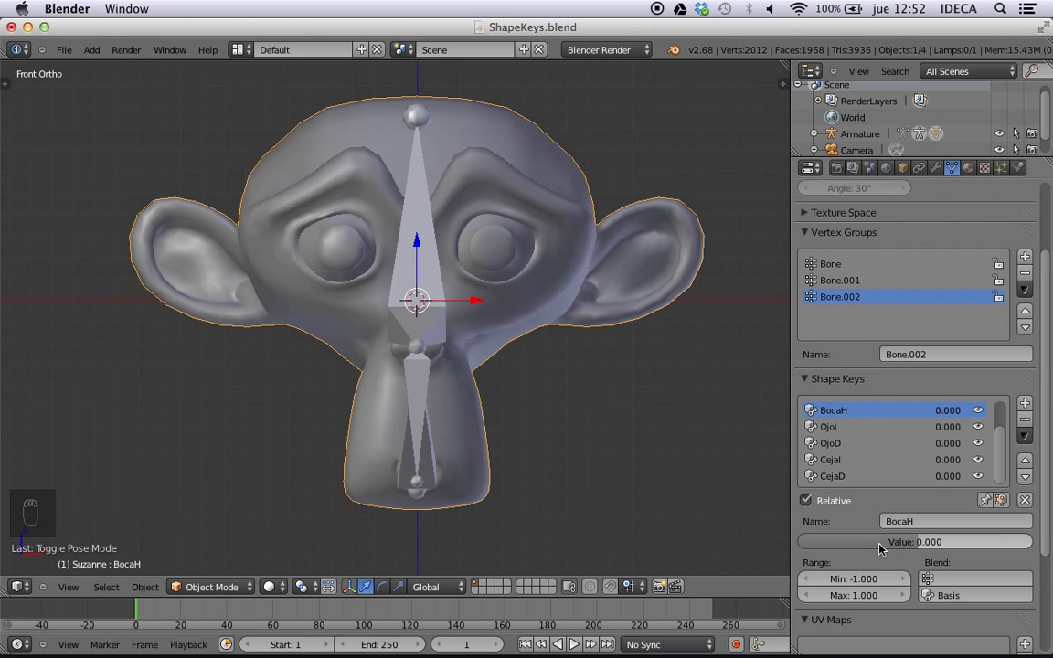
right_click(416, 243)
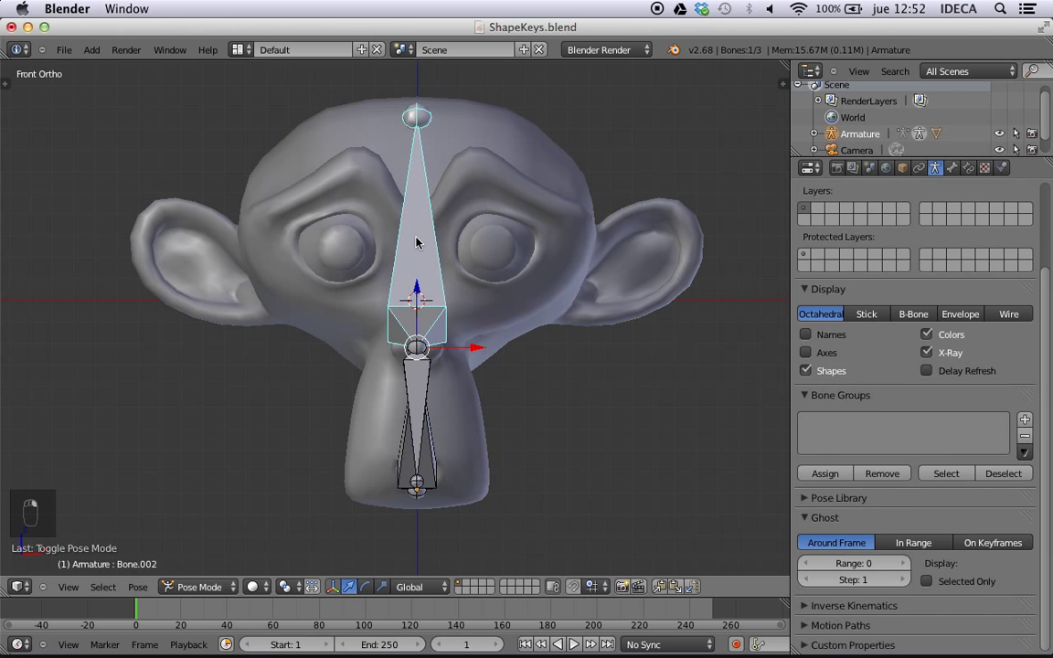
right_click(545, 165)
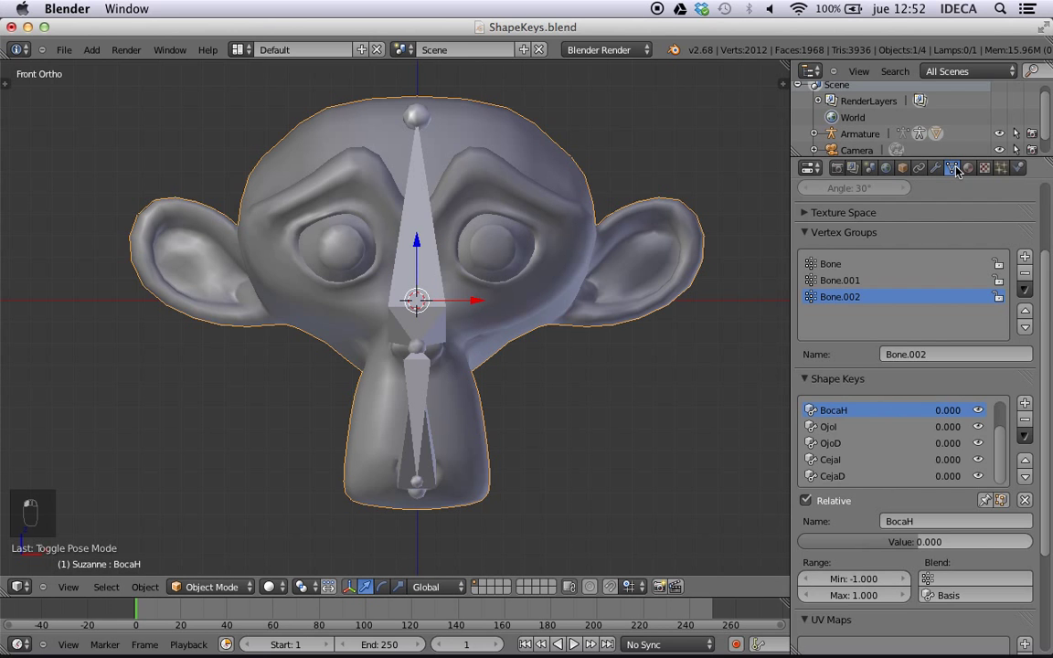
click(807, 379)
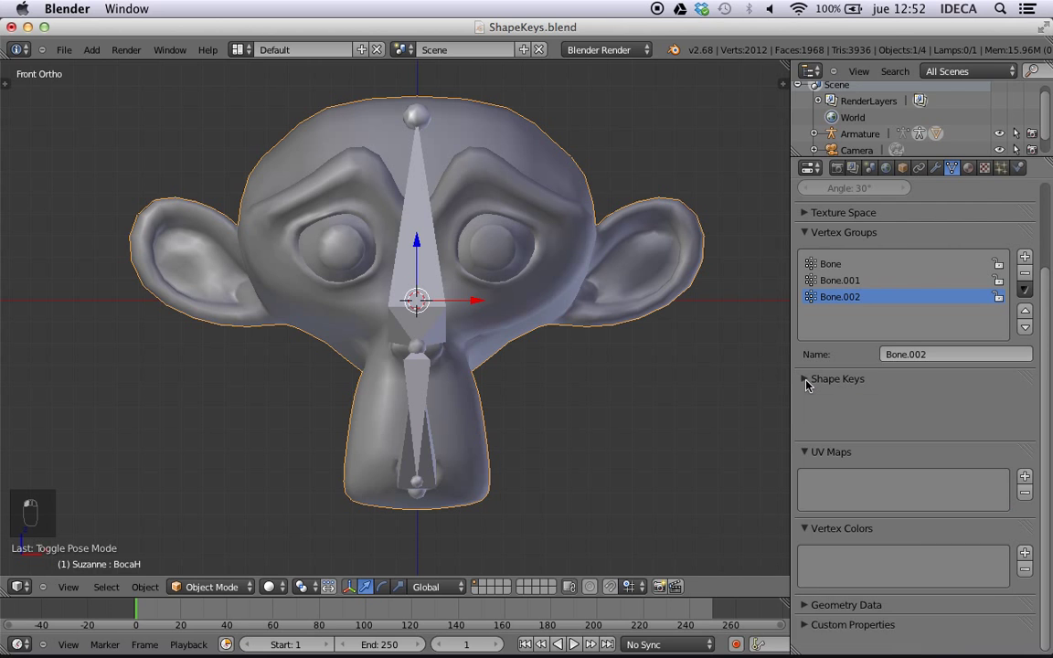
- Expand the monkey head's Shape Keys section and select the CejaI shape key
click(806, 379)
click(833, 463)
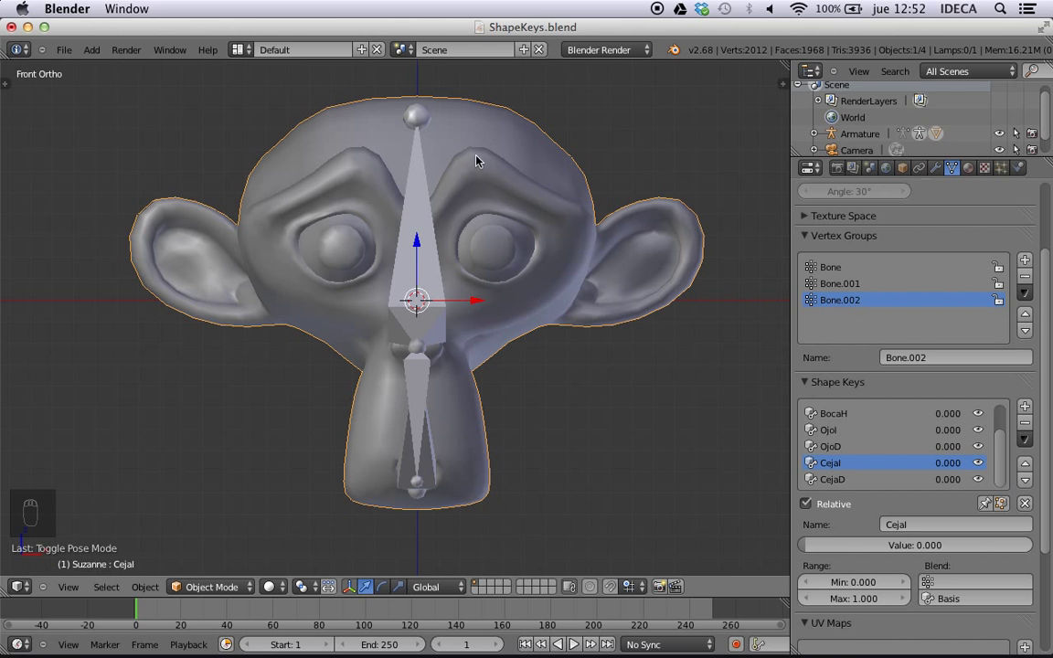
- Select the head bone in the armature and test-move it to watch the head follow, cancelling the transform
right_click(414, 247)
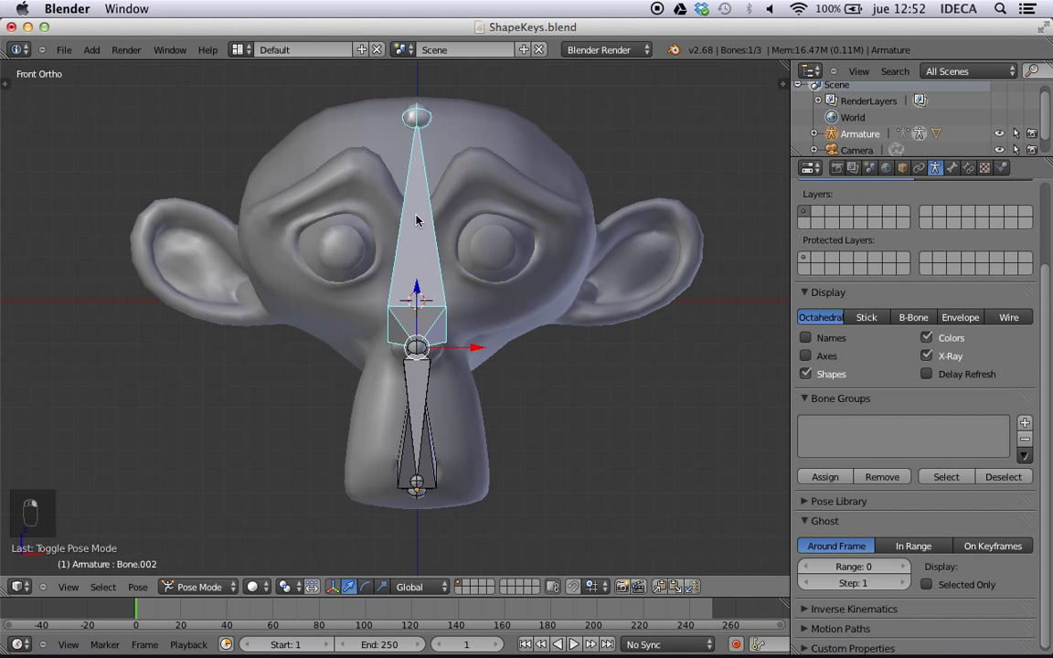
key(g)
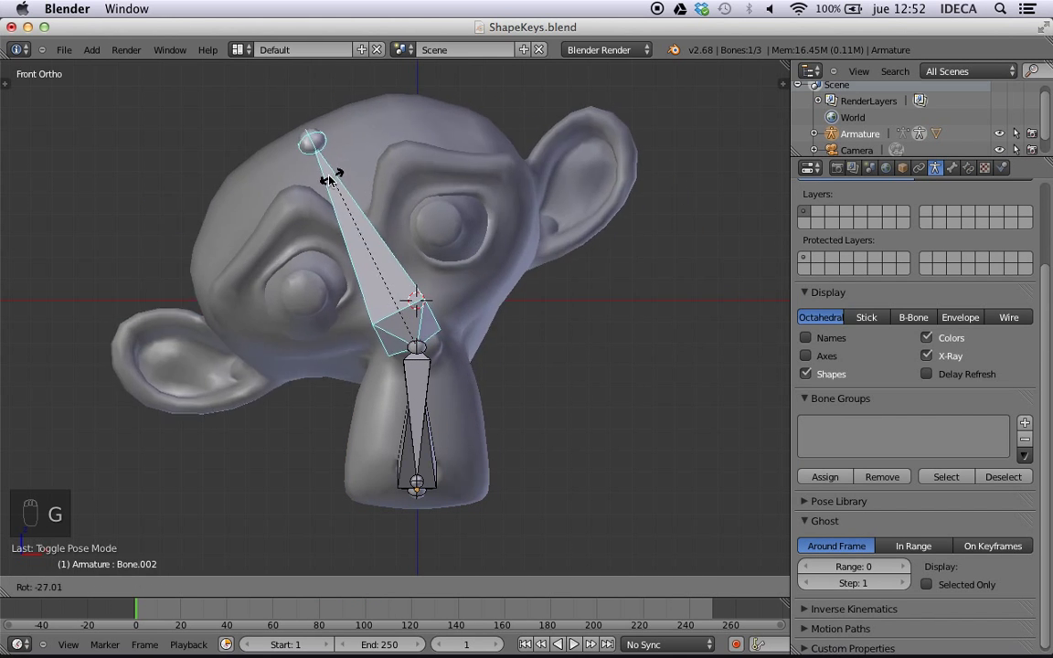
right_click(383, 177)
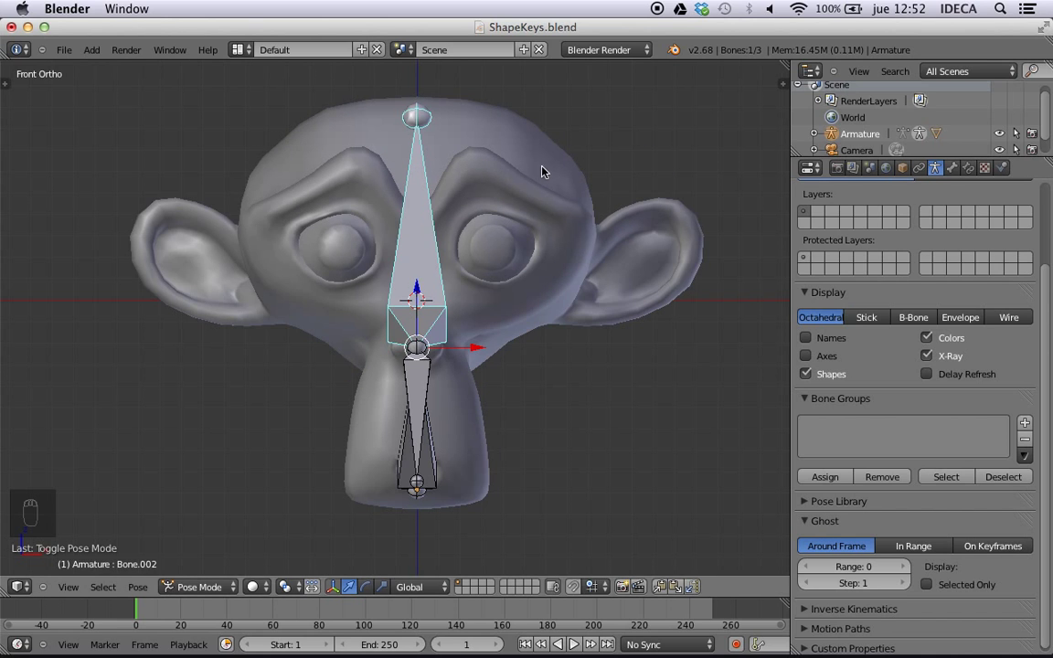
- Switch the armature to Edit Mode and add a new bone at the 3D cursor
scroll(506, 259, down, 1)
scroll(506, 259, up, 3)
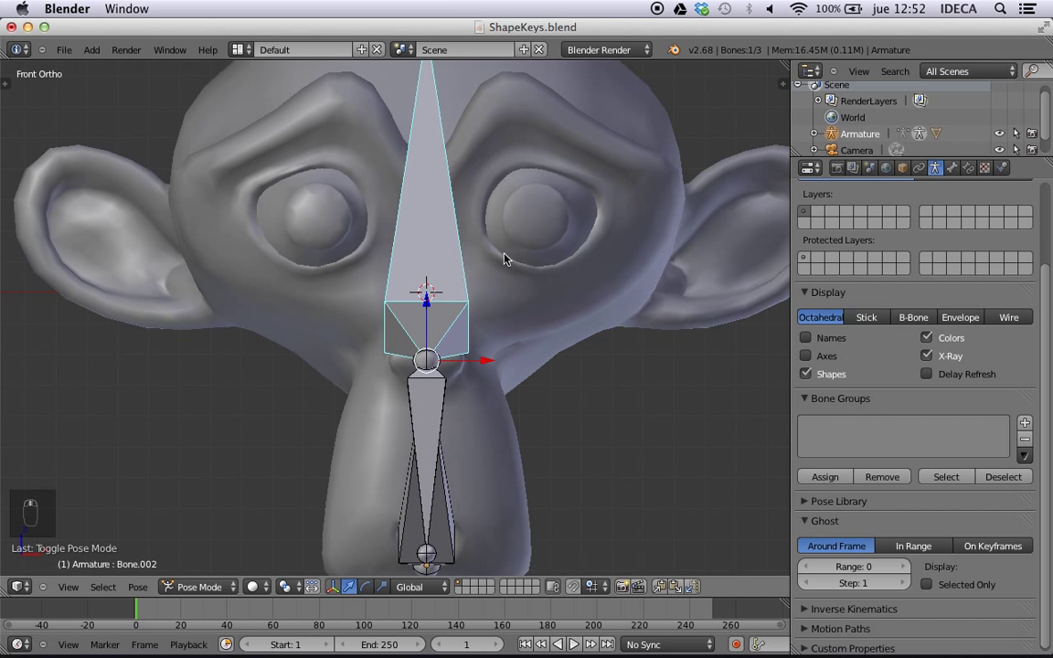
shift+middle_drag(560, 223, 528, 271)
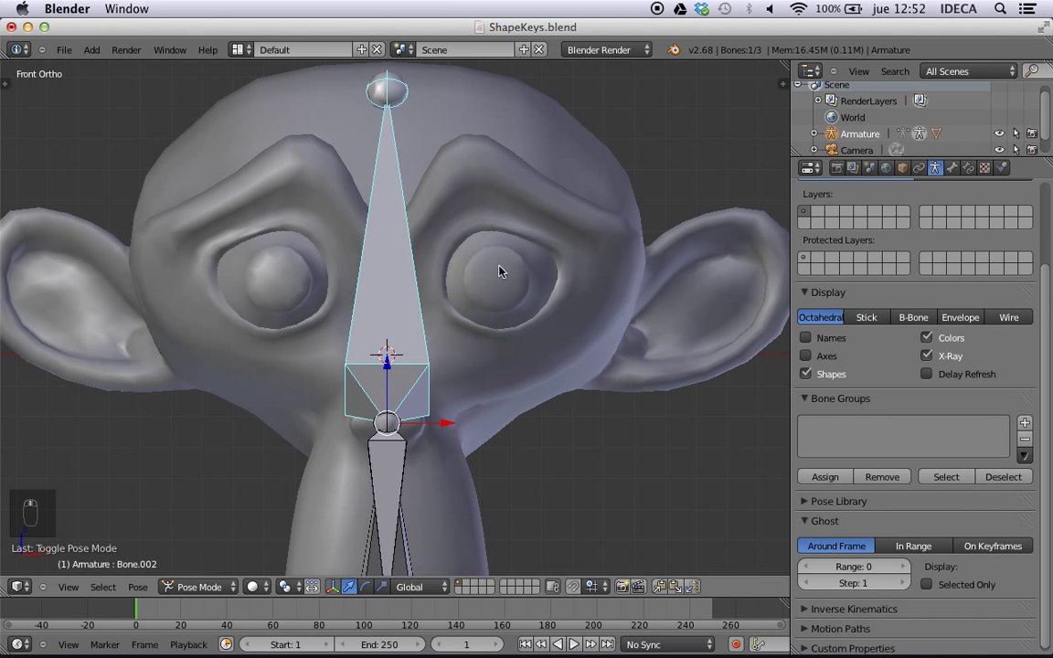
middle_drag(420, 363, 389, 422)
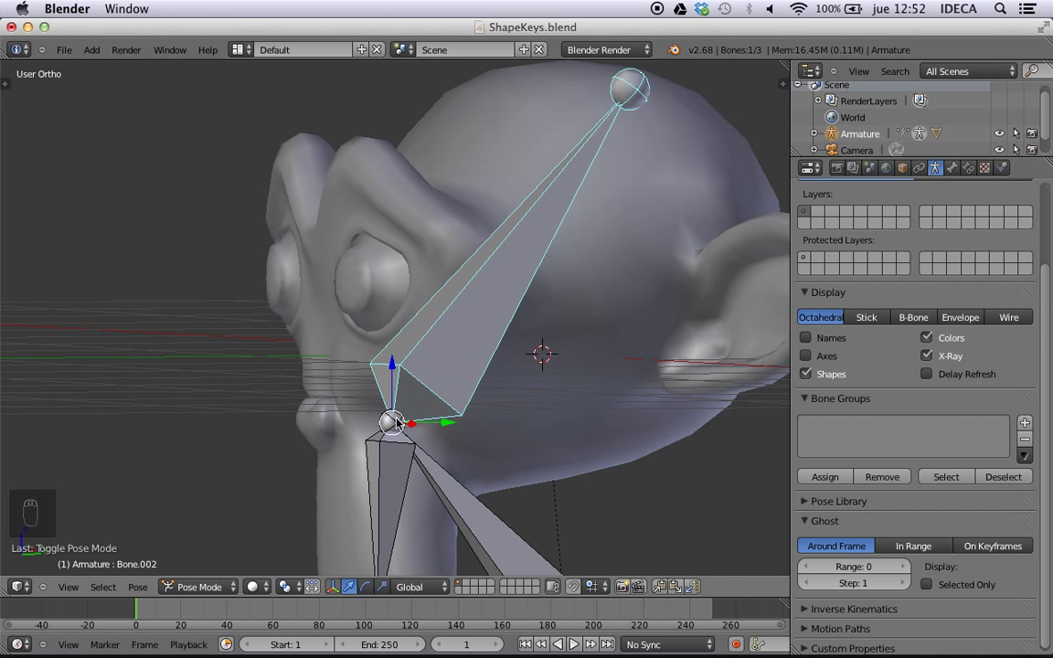
shift+middle_drag(404, 420, 400, 370)
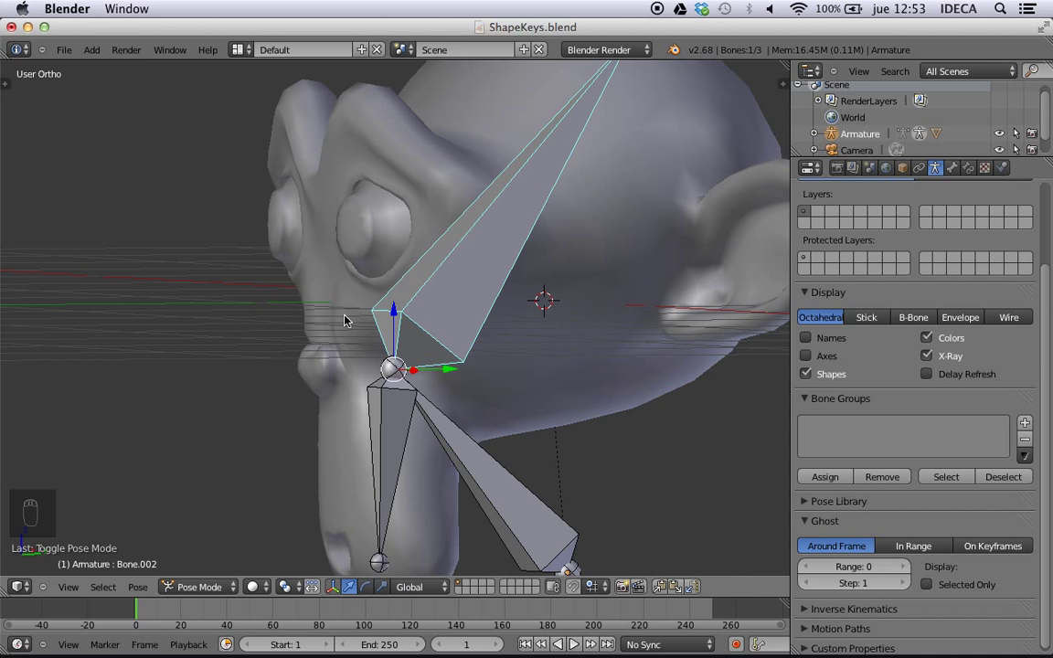
key(KP_1)
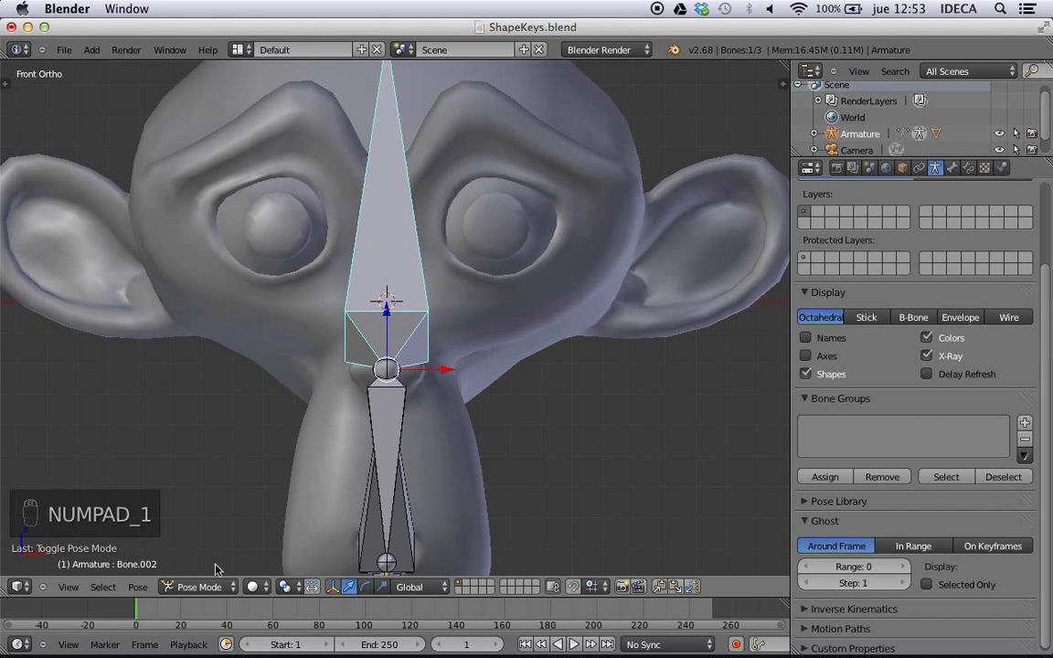
click(211, 587)
click(199, 552)
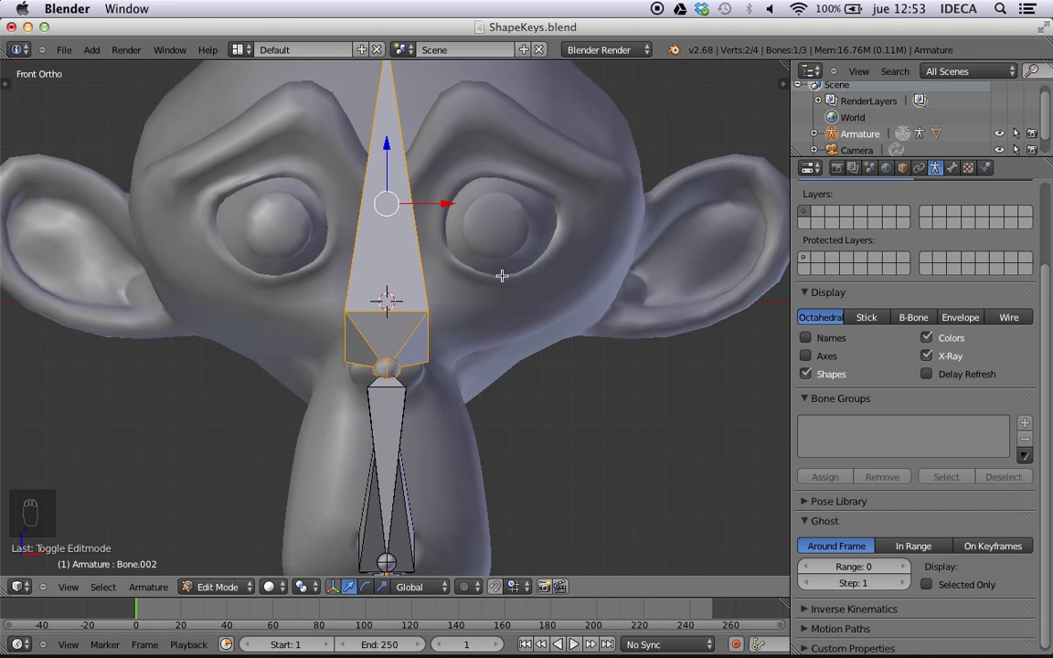
shift+middle_drag(476, 213, 337, 222)
key(shift+a)
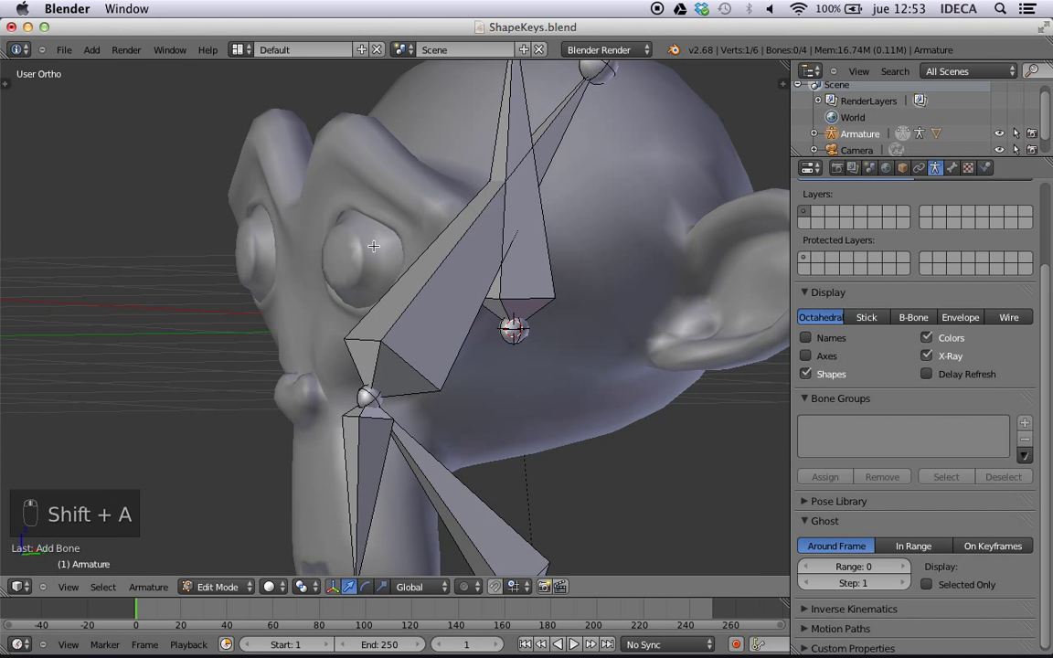
- In the right side view, move the new bone forward in front of the face and raise it to brow height
right_click(518, 268)
middle_drag(517, 268, 556, 287)
key(KP_3)
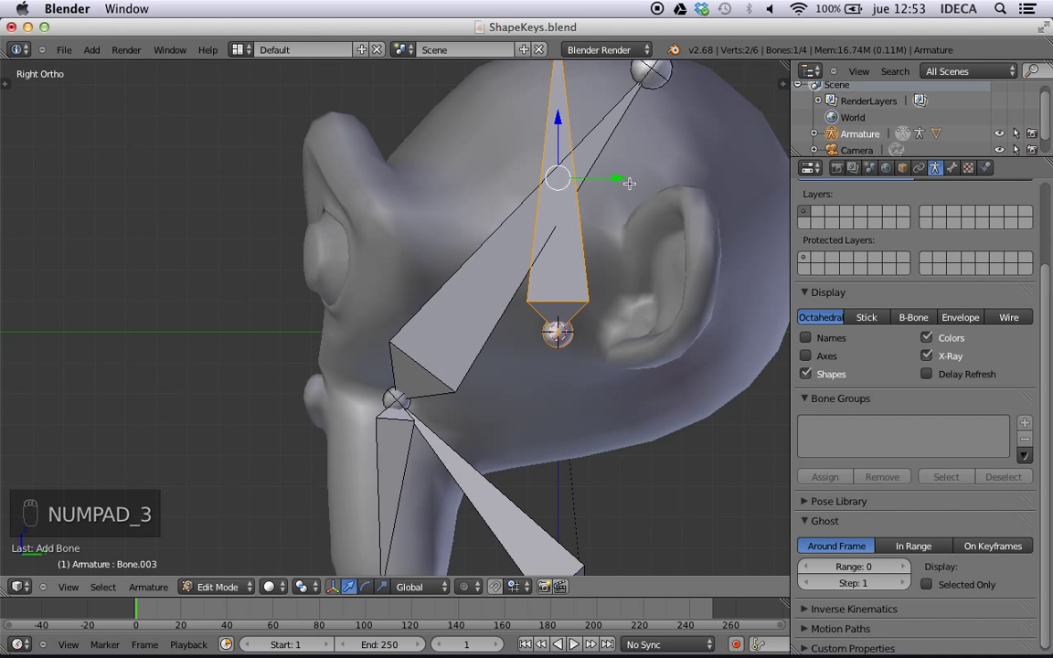
drag(618, 180, 316, 188)
drag(255, 108, 247, 4)
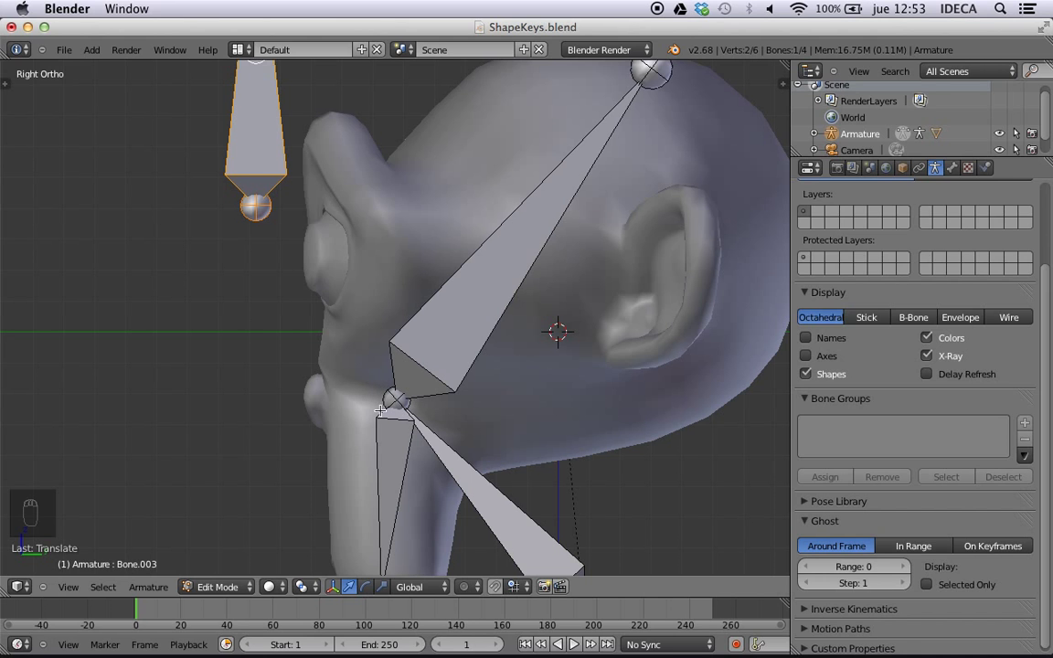
- Shrink the new bone and lower it to just in front of the eyebrow ridge
key(s)
click(323, 162)
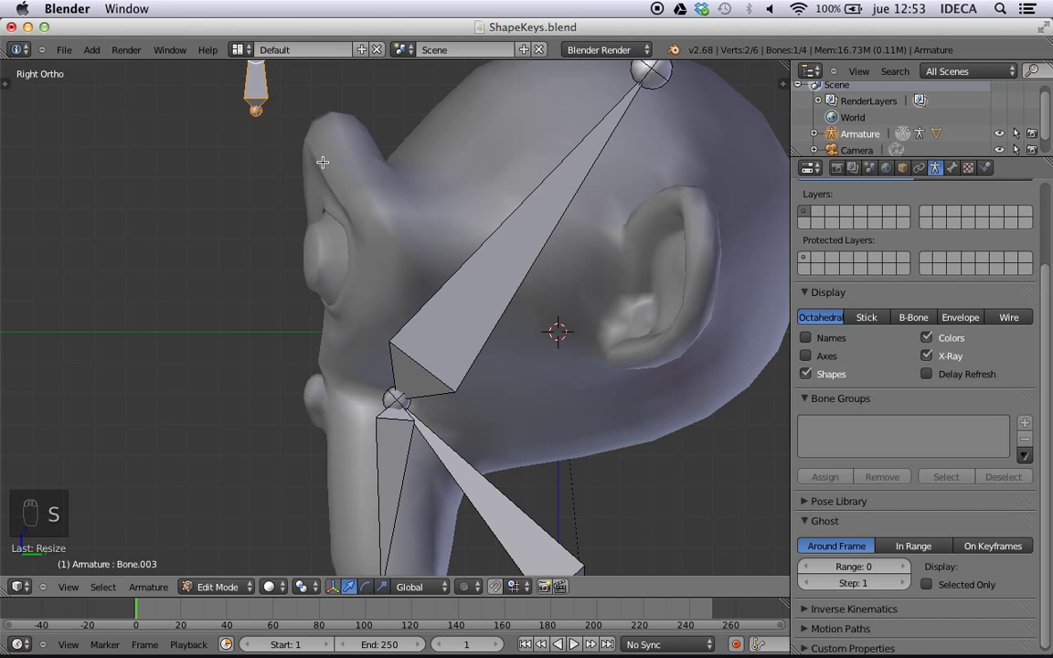
key(g)
click(346, 183)
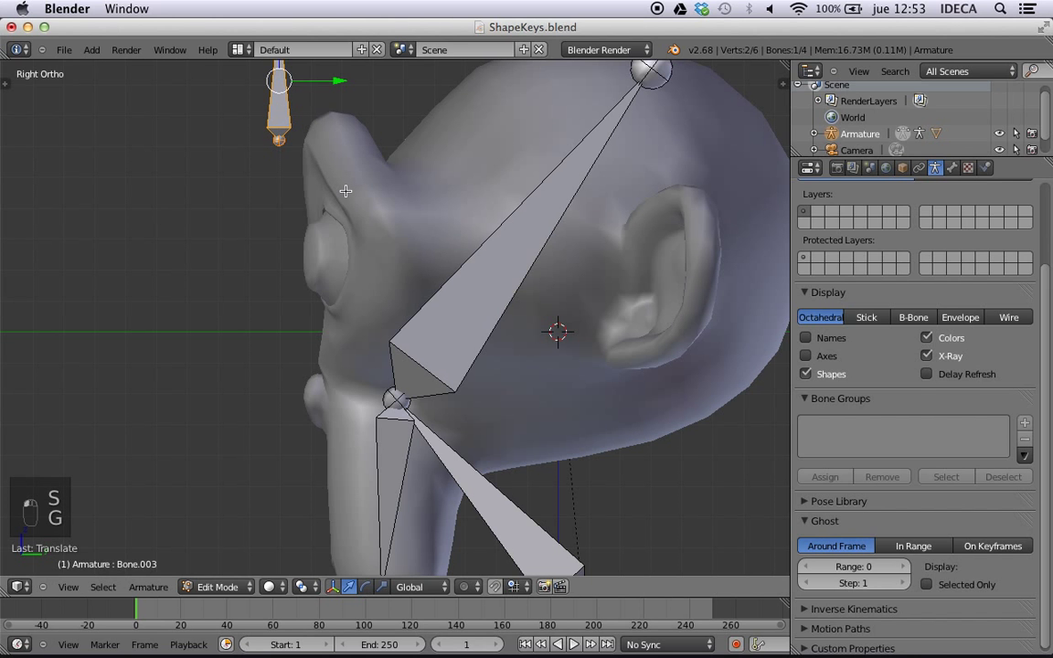
- In the front view, move the small bone along the X axis until it sits above the monkey's left eye
key(KP_1)
drag(332, 78, 471, 92)
middle_drag(471, 158, 298, 181)
key(KP_1)
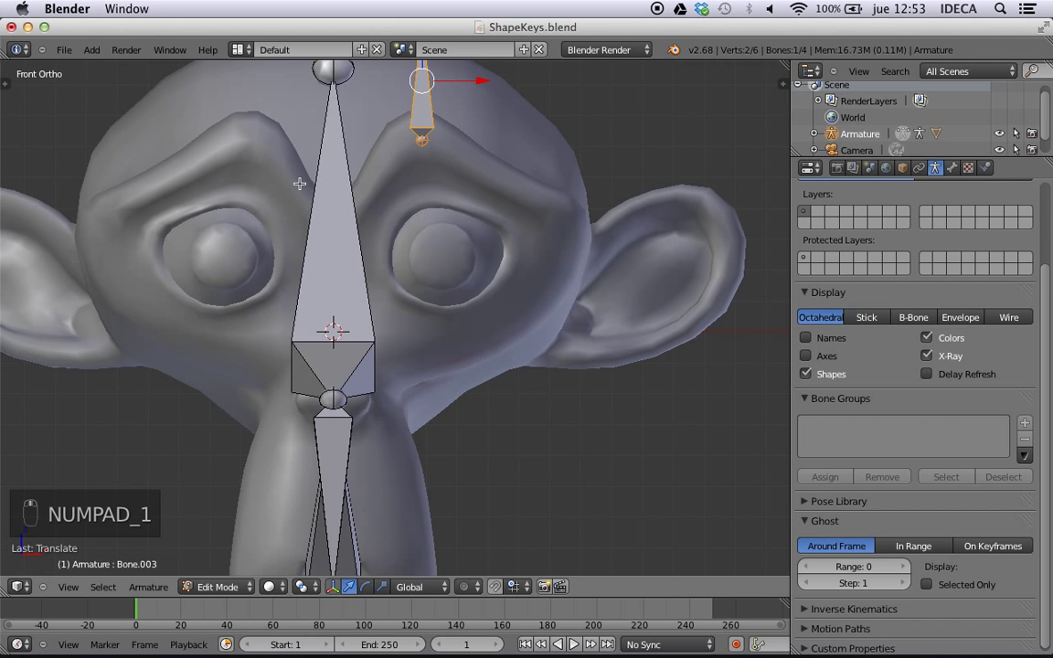
middle_drag(392, 161, 279, 178)
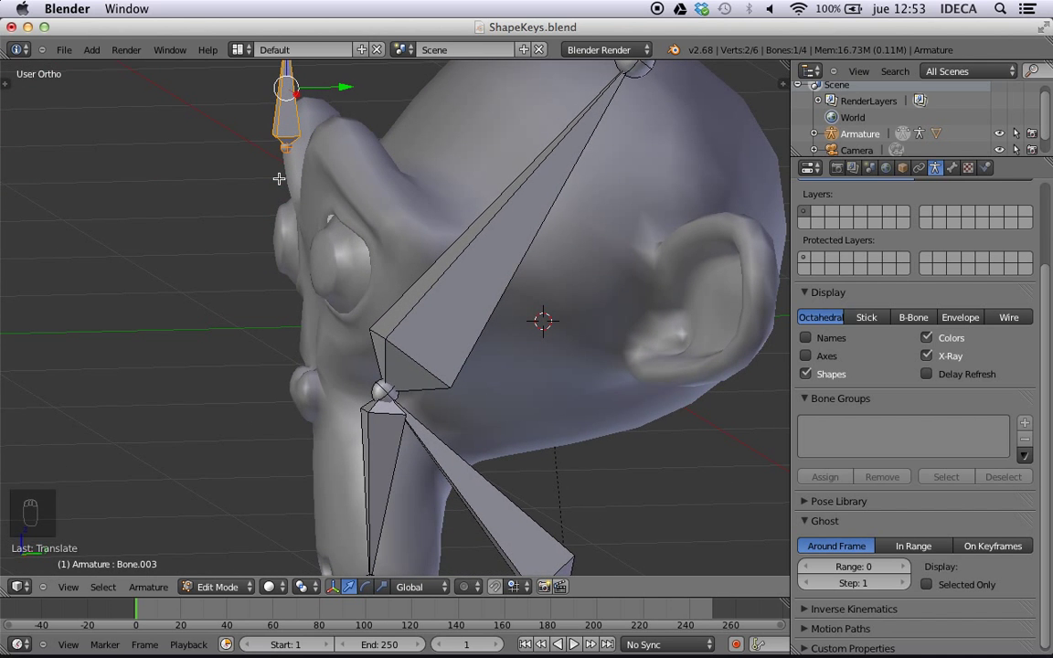
key(KP_1)
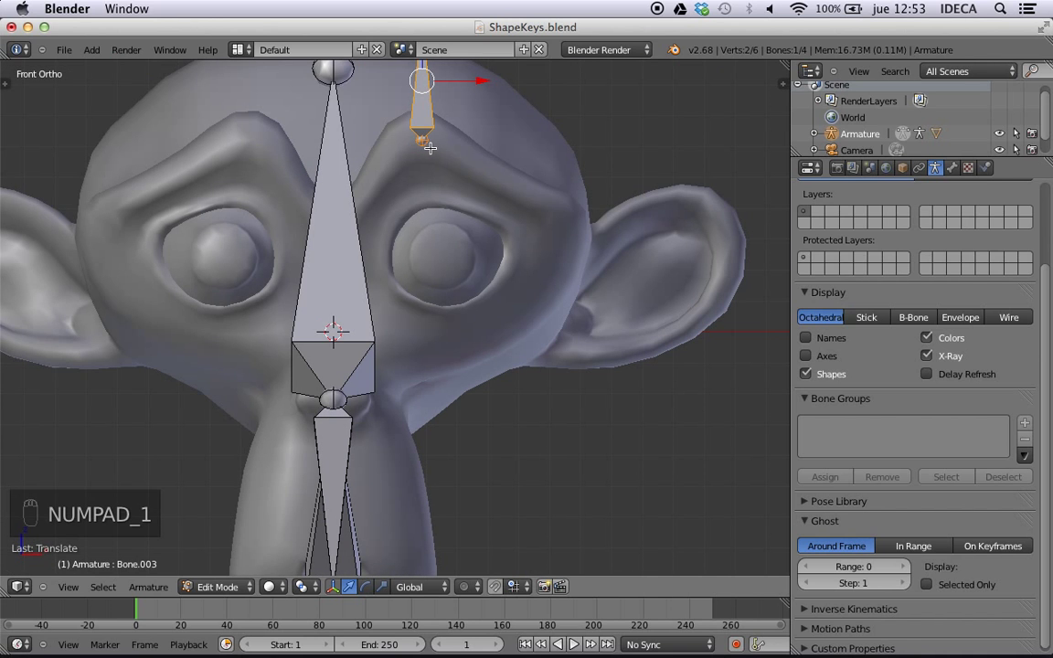
- Scale the brow bone down to about 0.27 long and lower it onto the eyebrow, its head at about X 0.28, Z 1.46
shift+middle_drag(511, 188, 479, 259)
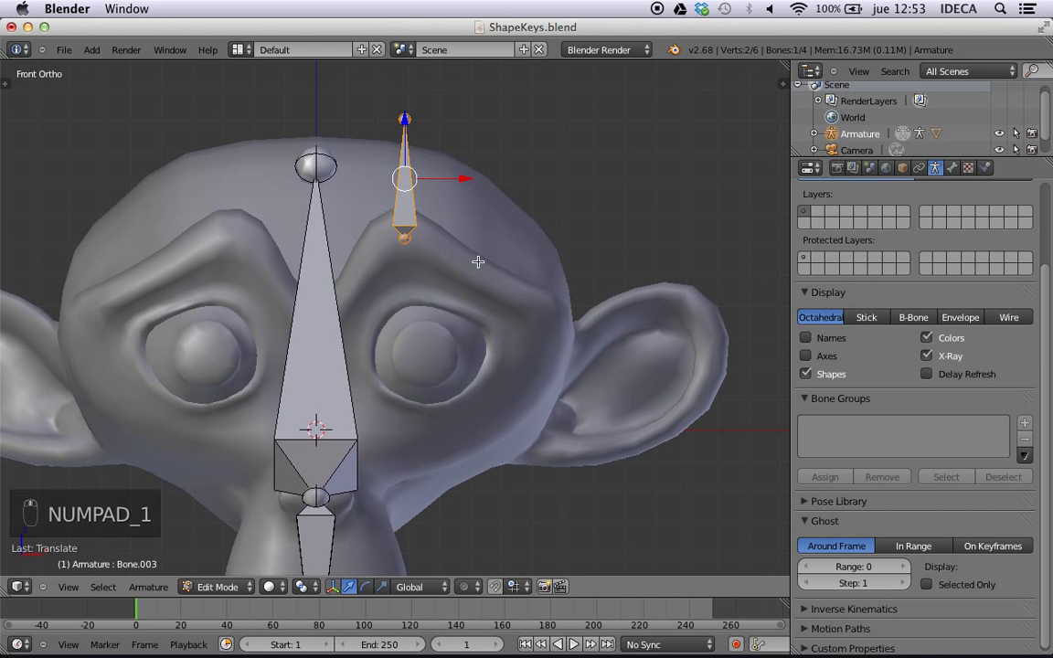
key(s)
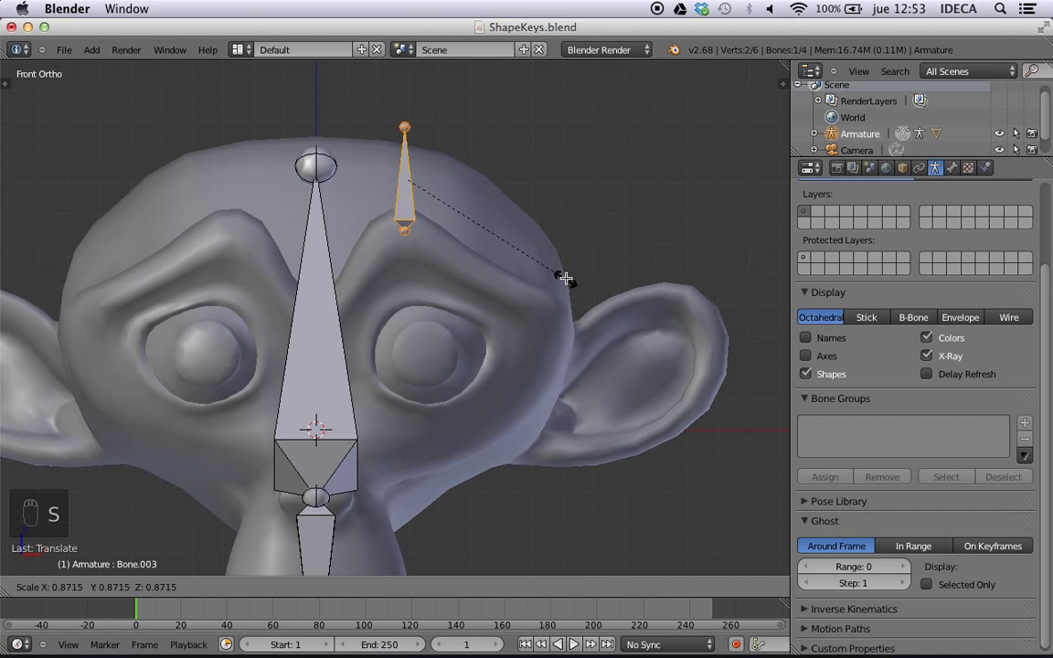
click(537, 256)
key(g)
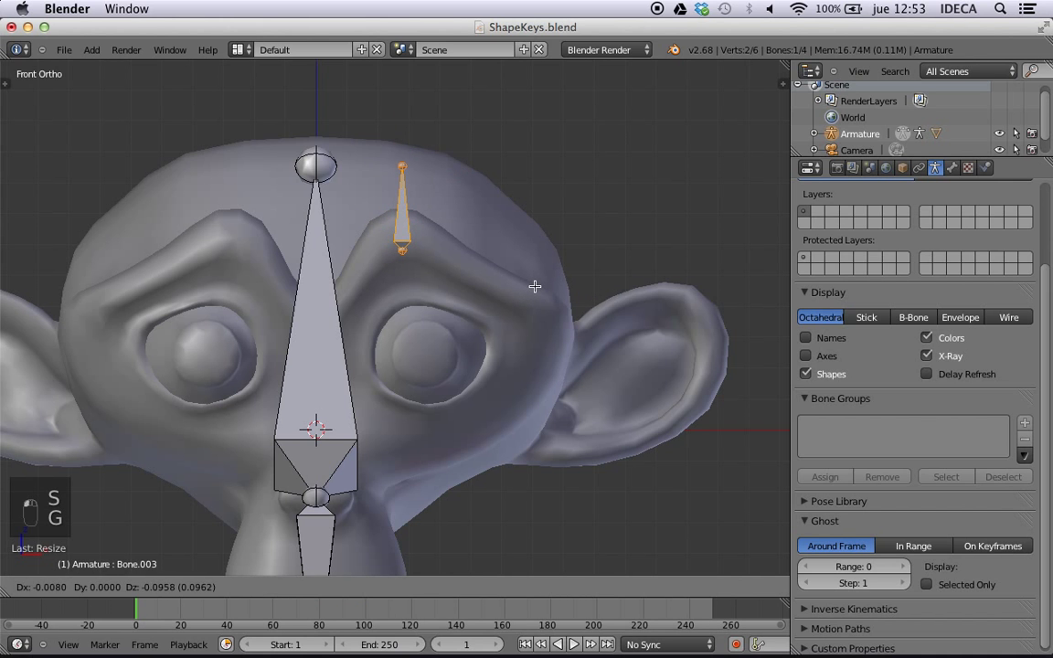
click(535, 288)
scroll(428, 315, down, 5)
scroll(423, 331, up, 4)
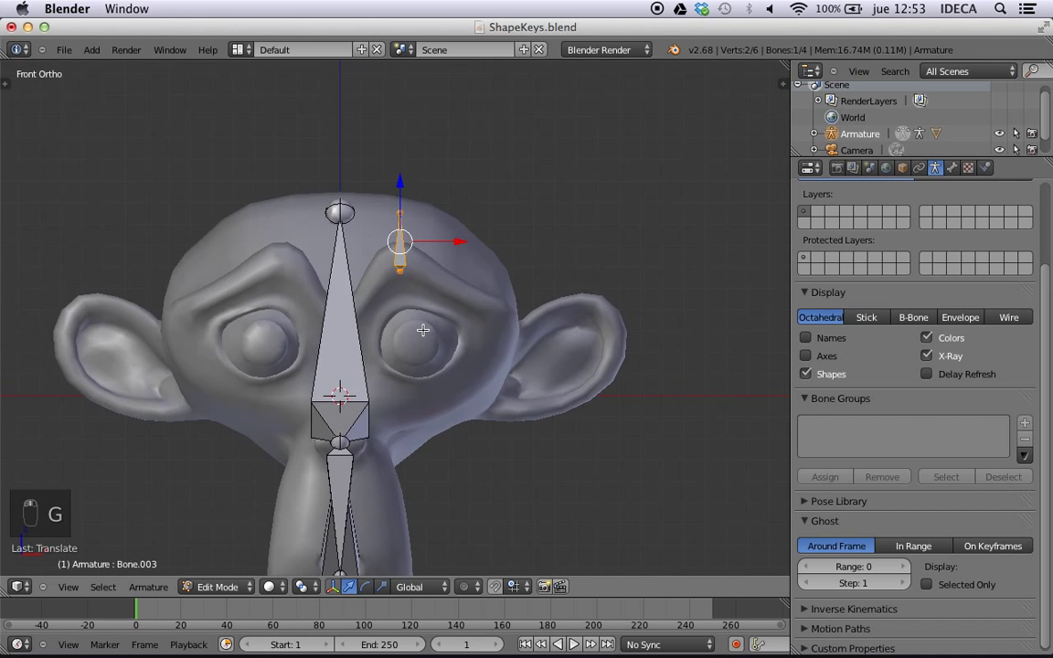
scroll(422, 330, down, 4)
scroll(416, 333, up, 5)
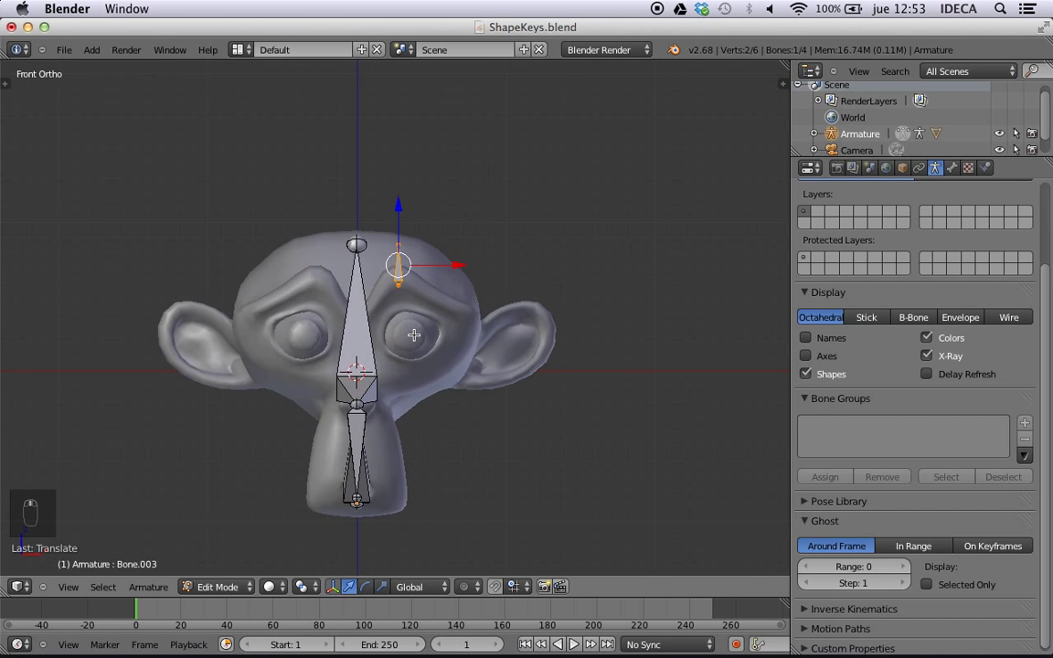
- In Pose Mode, test-move the head bone to check whether the brow bone follows, and undo the move
right_click(349, 344)
key(ctrl+Tab)
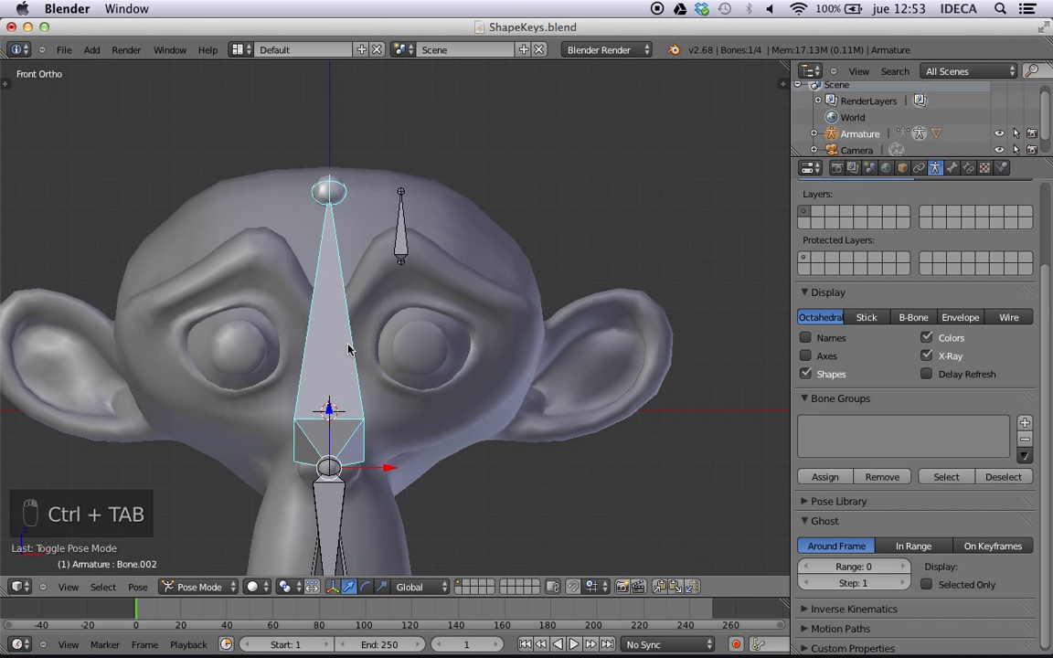
key(g)
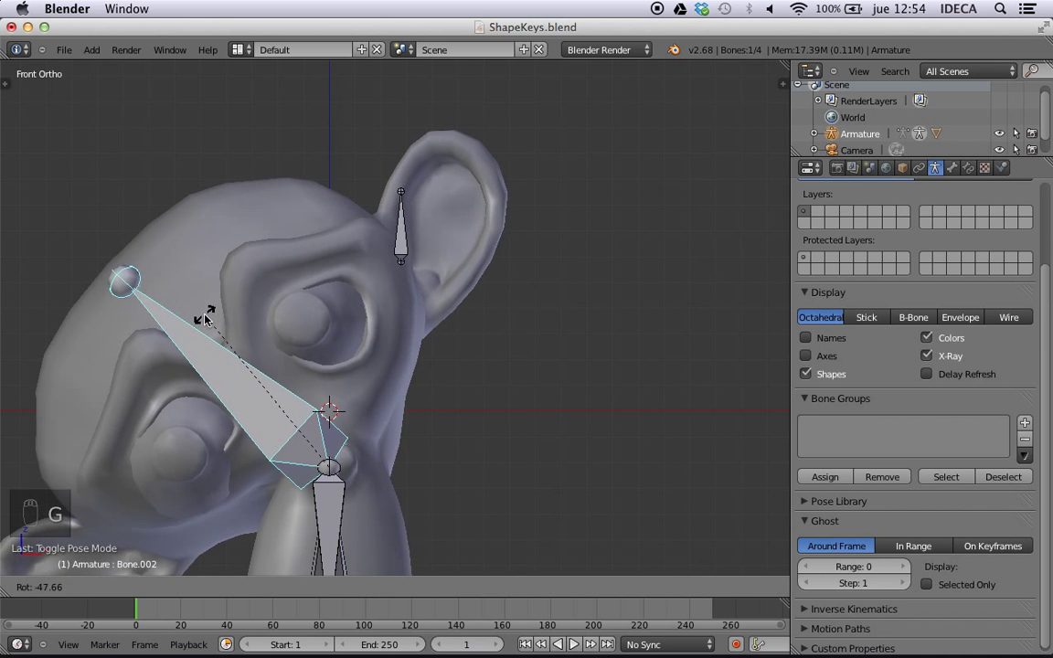
click(497, 343)
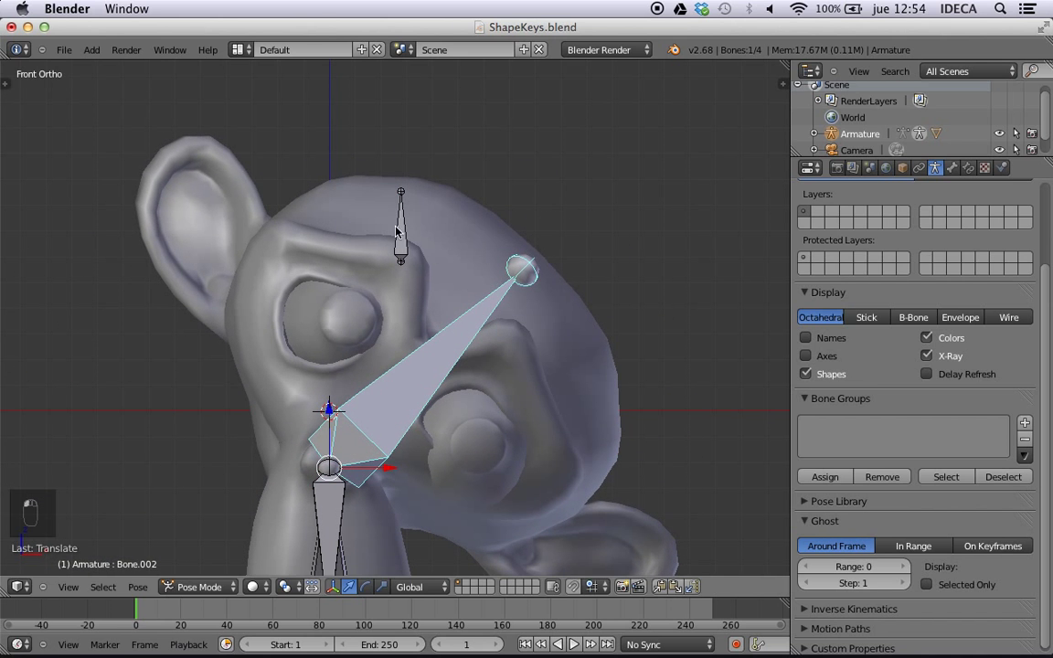
key(super+z)
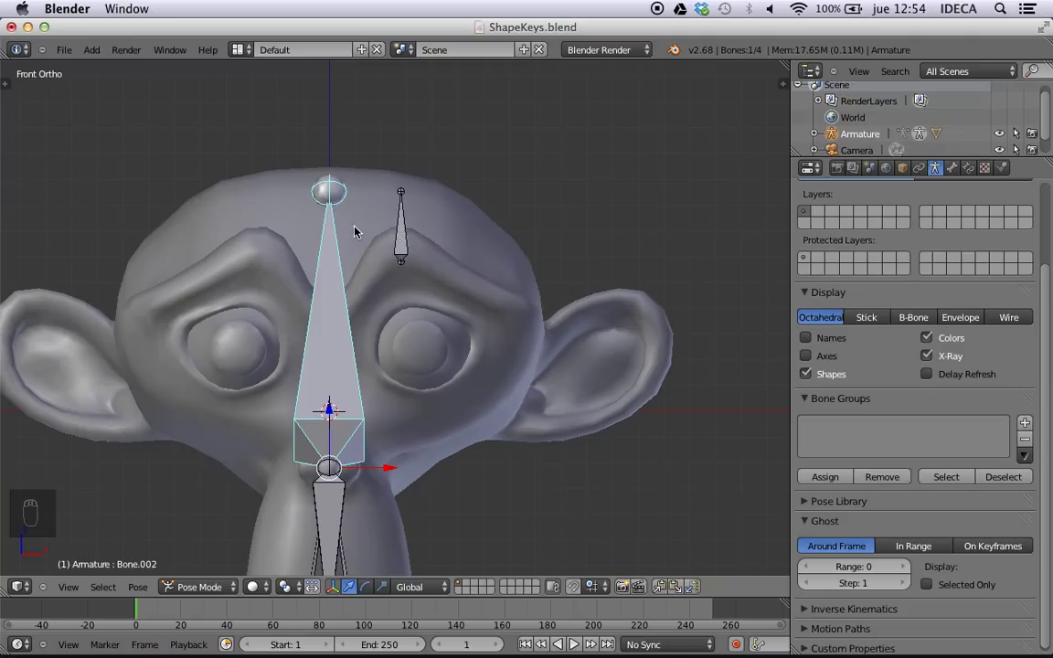
- Select the brow bone, switch to Edit Mode and display its bone properties with the Relations settings
right_click(403, 241)
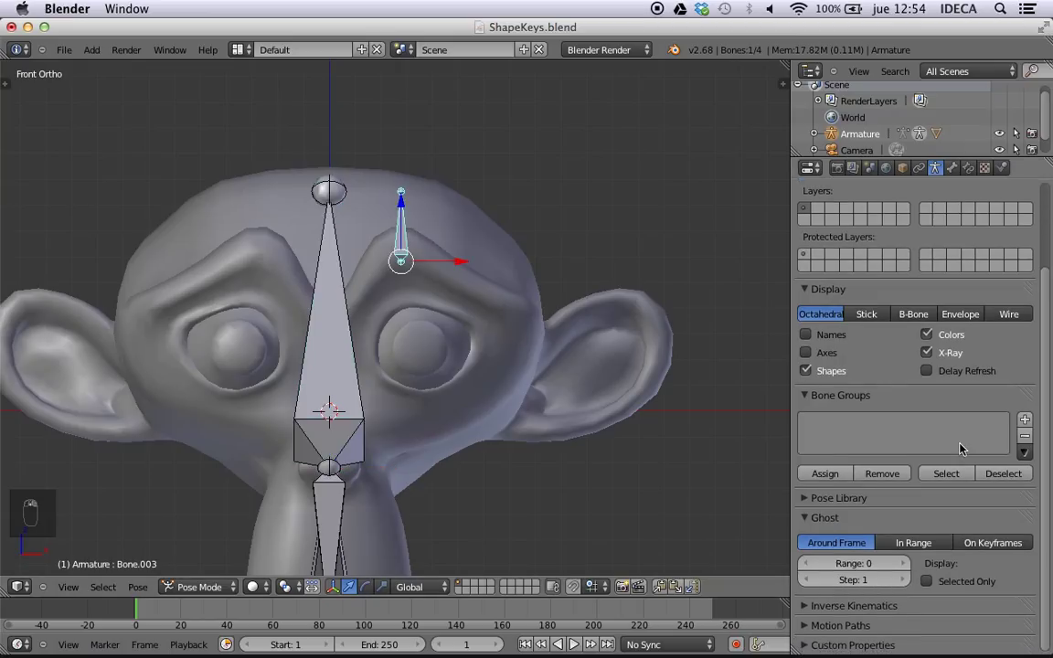
click(210, 593)
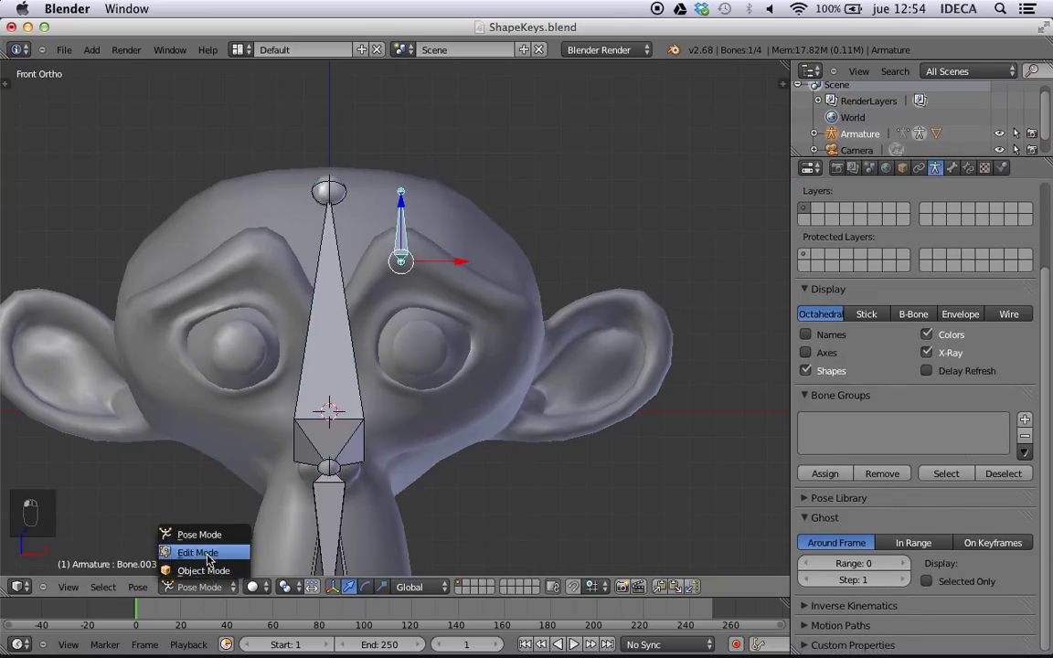
click(187, 504)
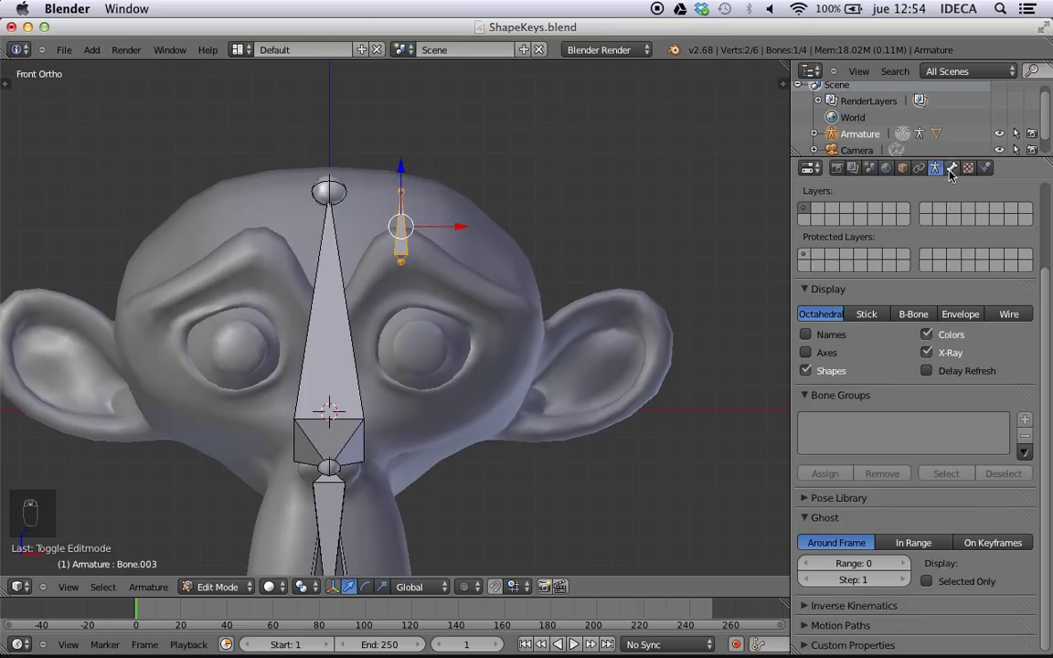
click(952, 169)
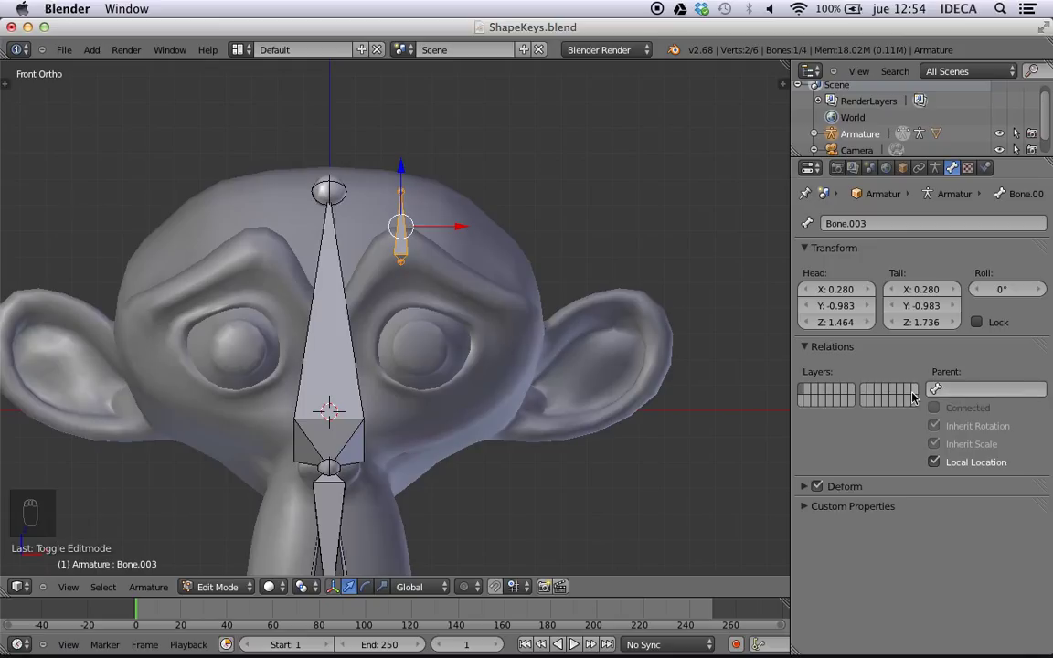
click(203, 596)
click(206, 576)
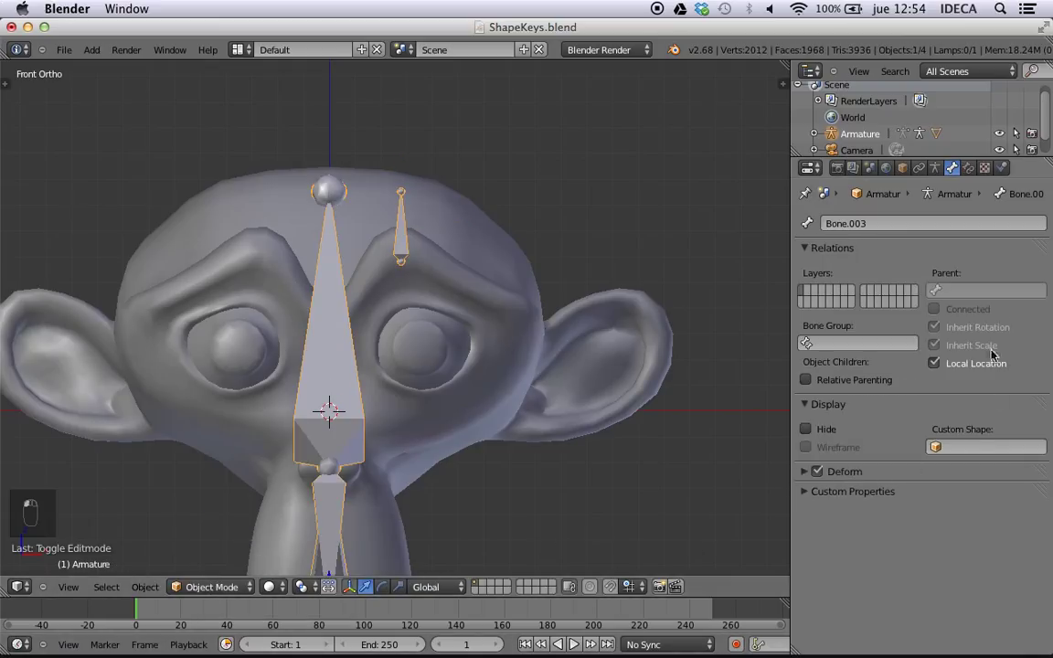
click(196, 586)
click(192, 482)
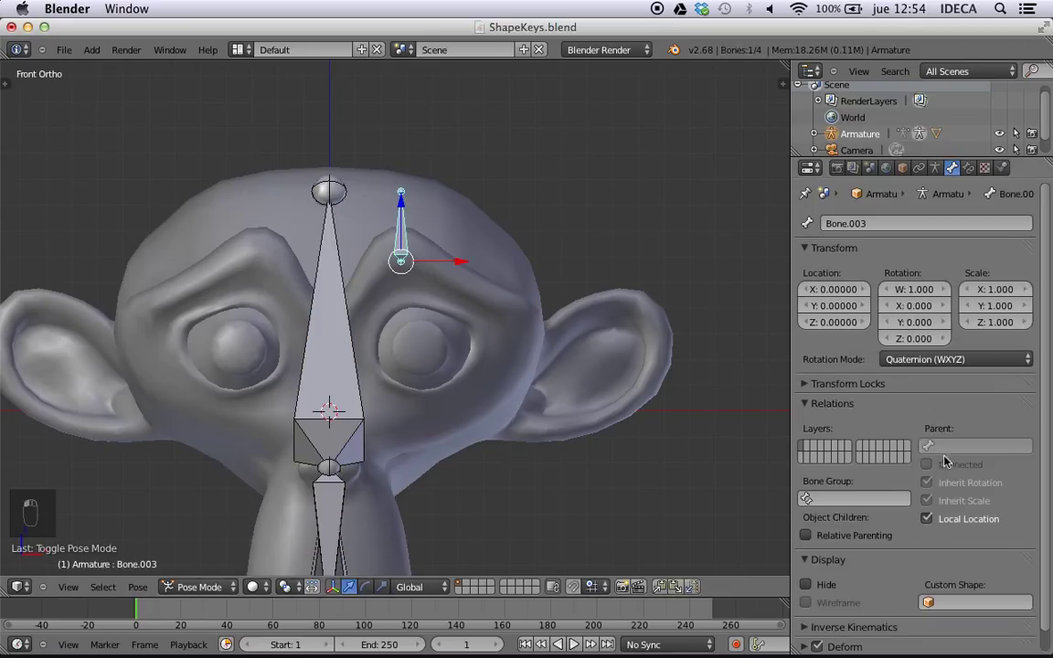
click(199, 586)
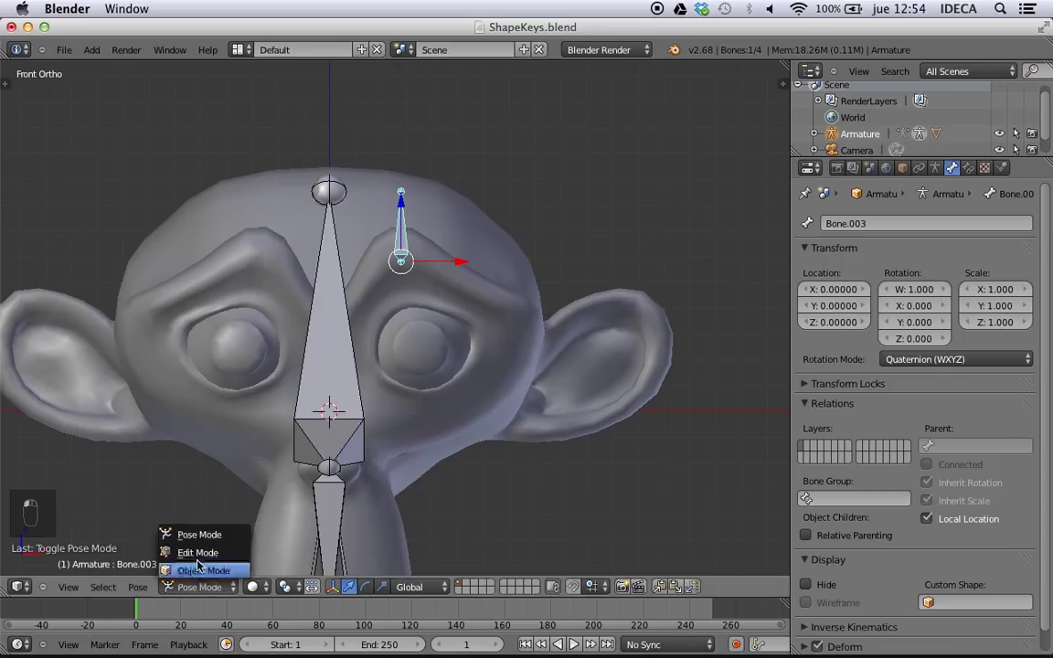
click(197, 553)
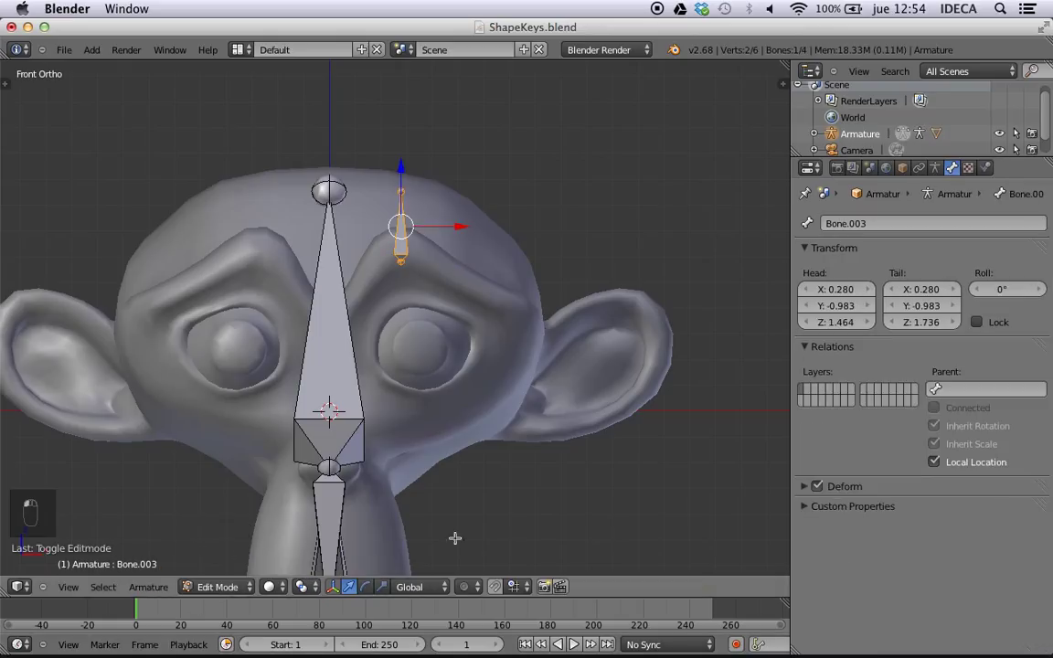
click(992, 391)
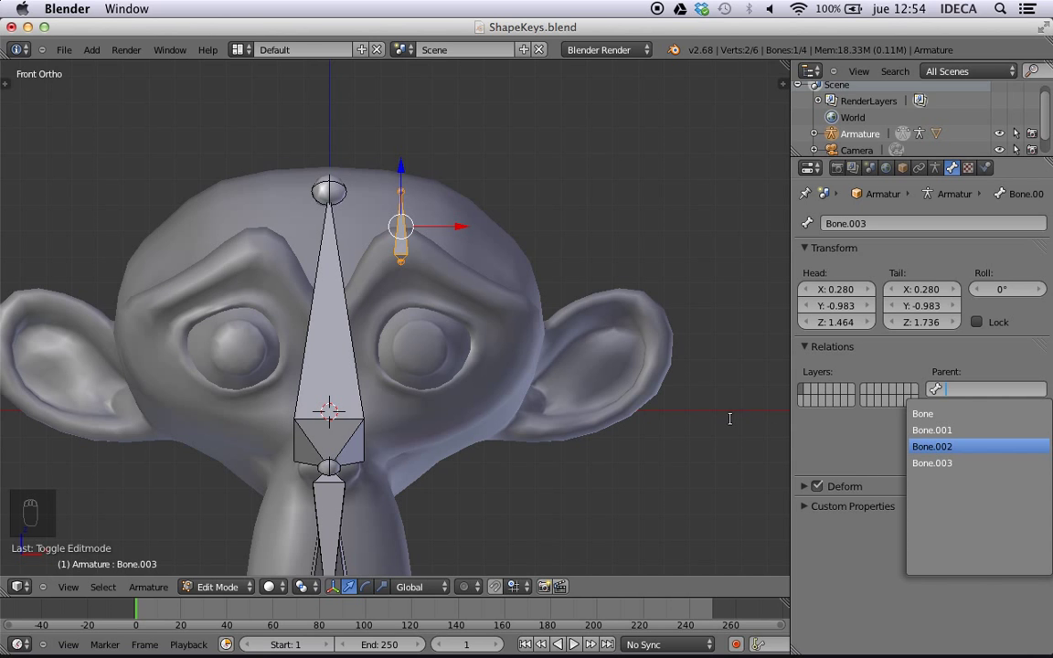
scroll(555, 419, down, 1)
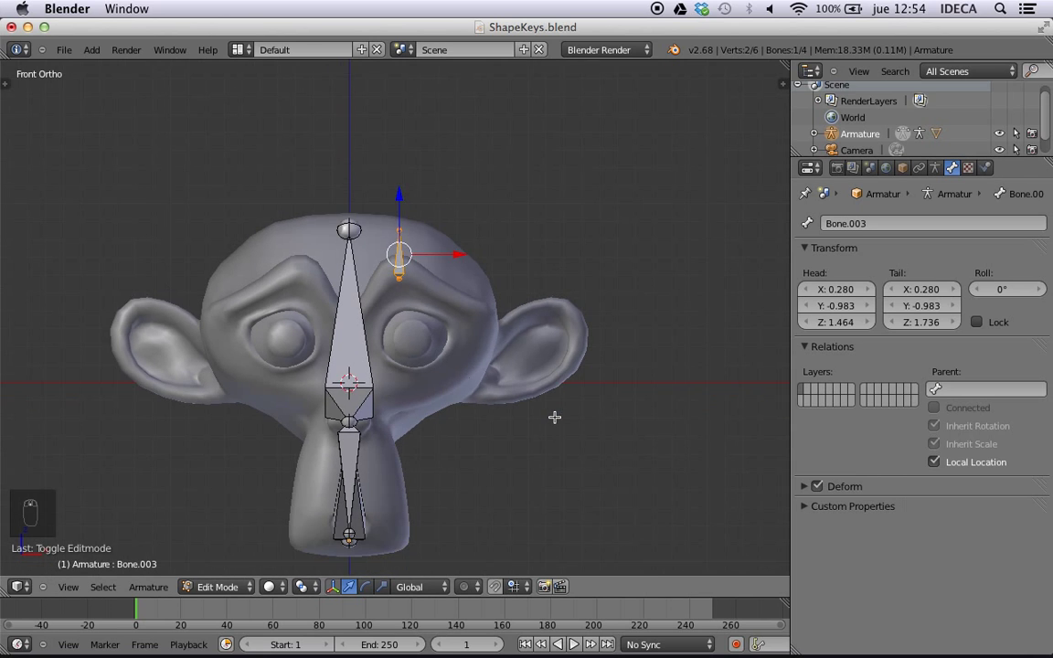
scroll(555, 417, up, 4)
scroll(555, 384, down, 4)
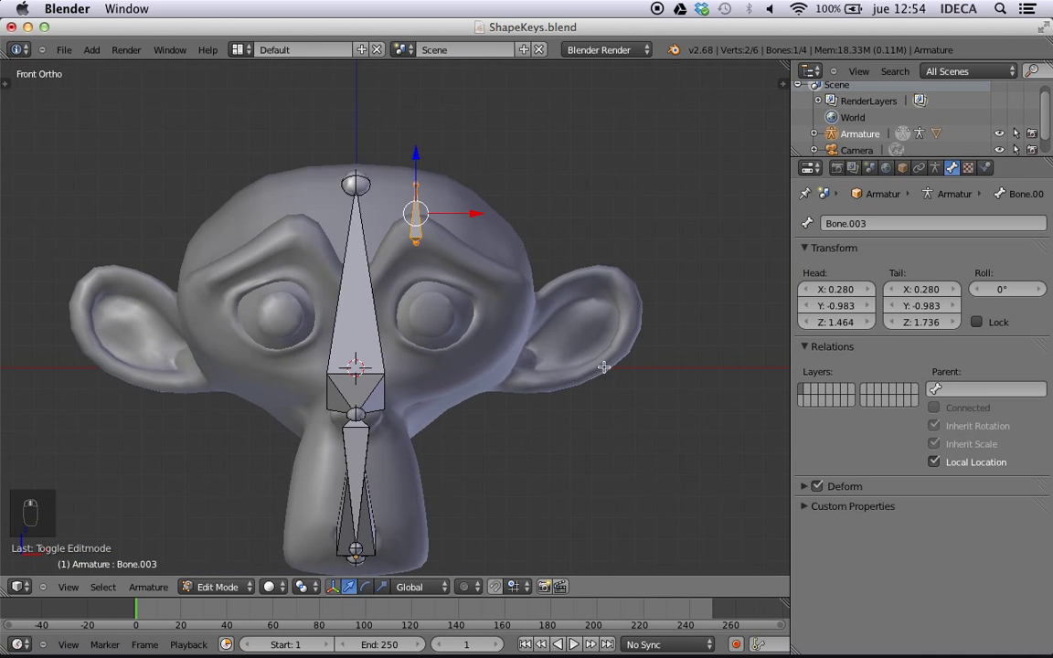
- Rename the neck bone below the back of the head to Cuello
middle_drag(603, 367, 412, 376)
right_click(474, 497)
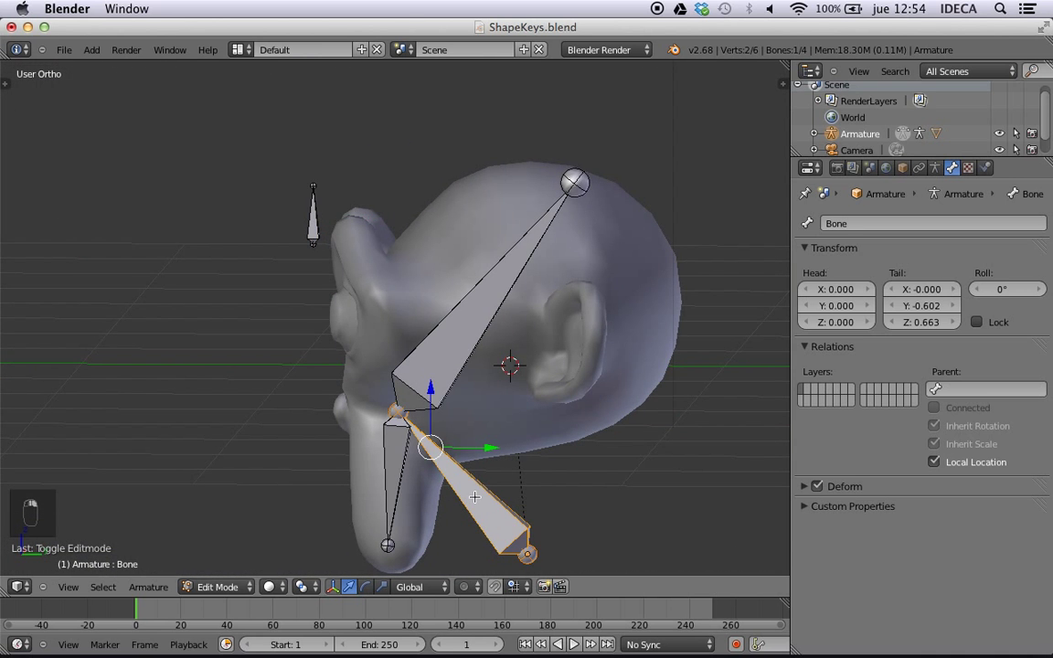
click(958, 223)
text(Cuello)
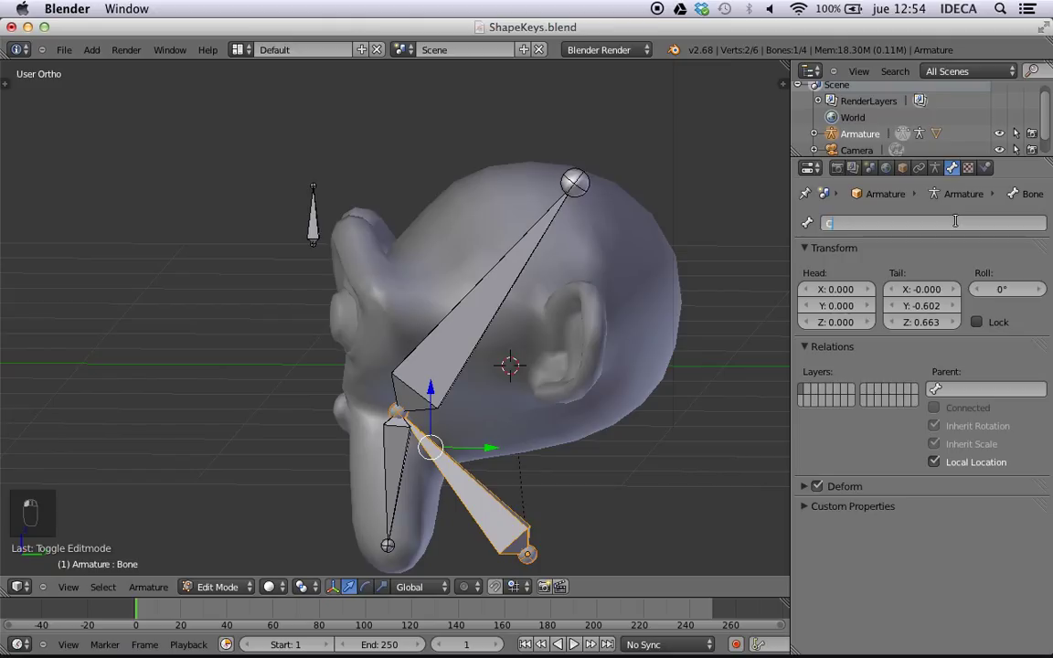
key(Return)
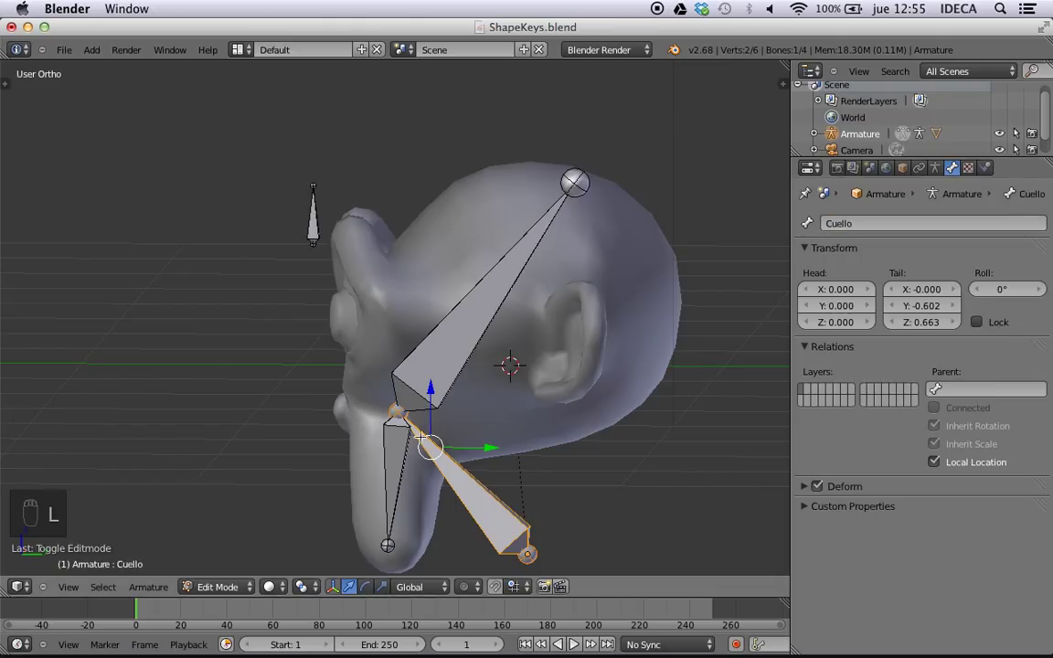
- Rename the jaw bone inside the muzzle to Barbilla
right_click(391, 435)
click(864, 228)
text(Ba)
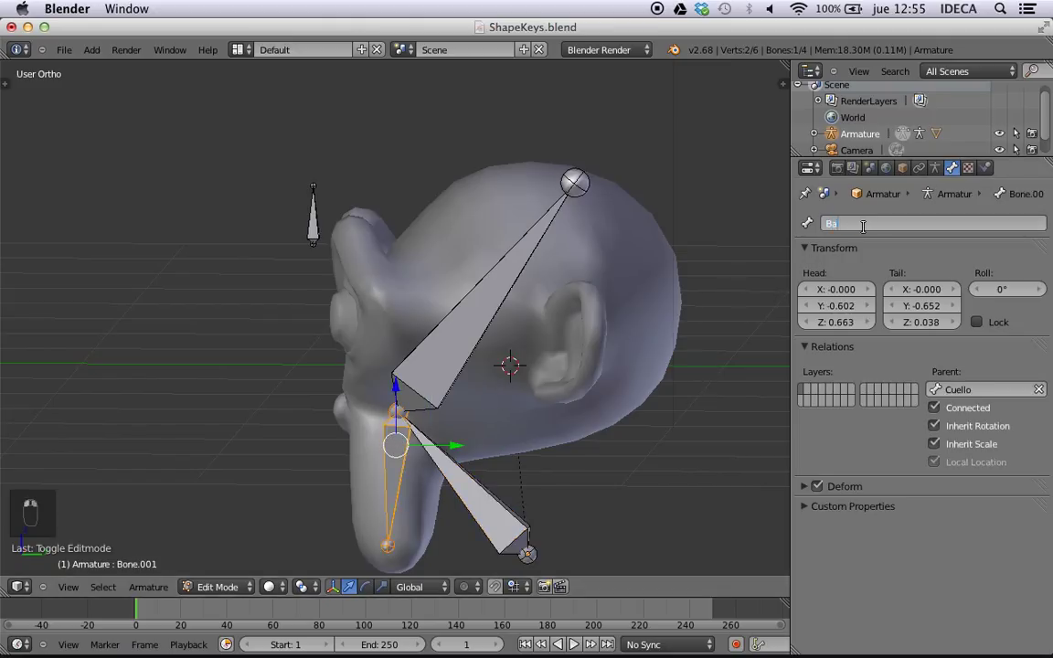
text(rbilla)
key(Return)
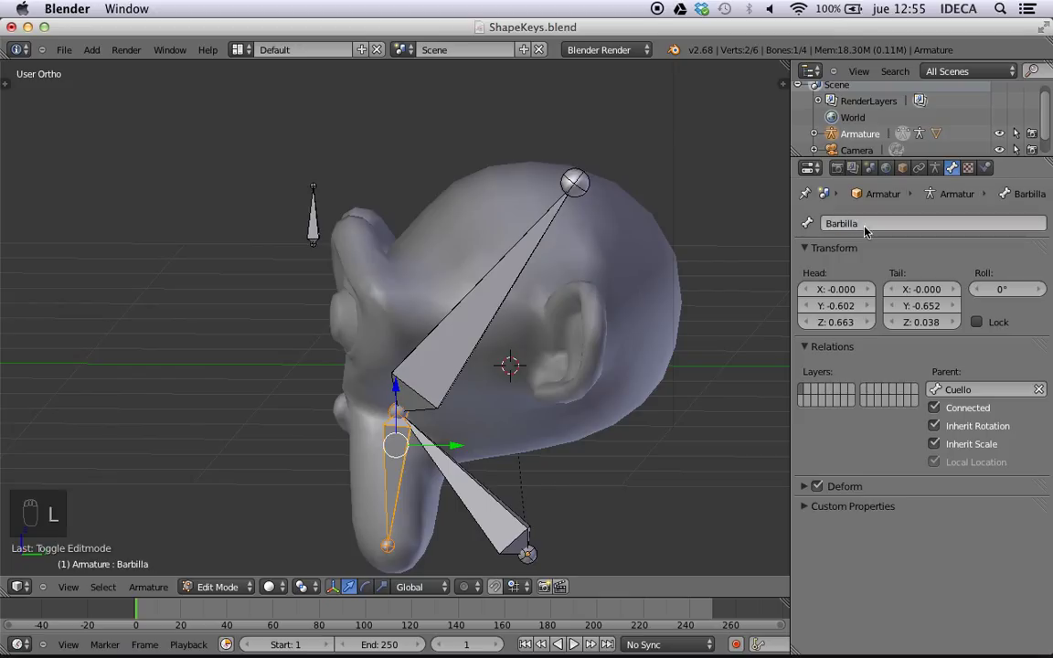
- Rename the large head bone to Cabeza
right_click(549, 242)
click(915, 222)
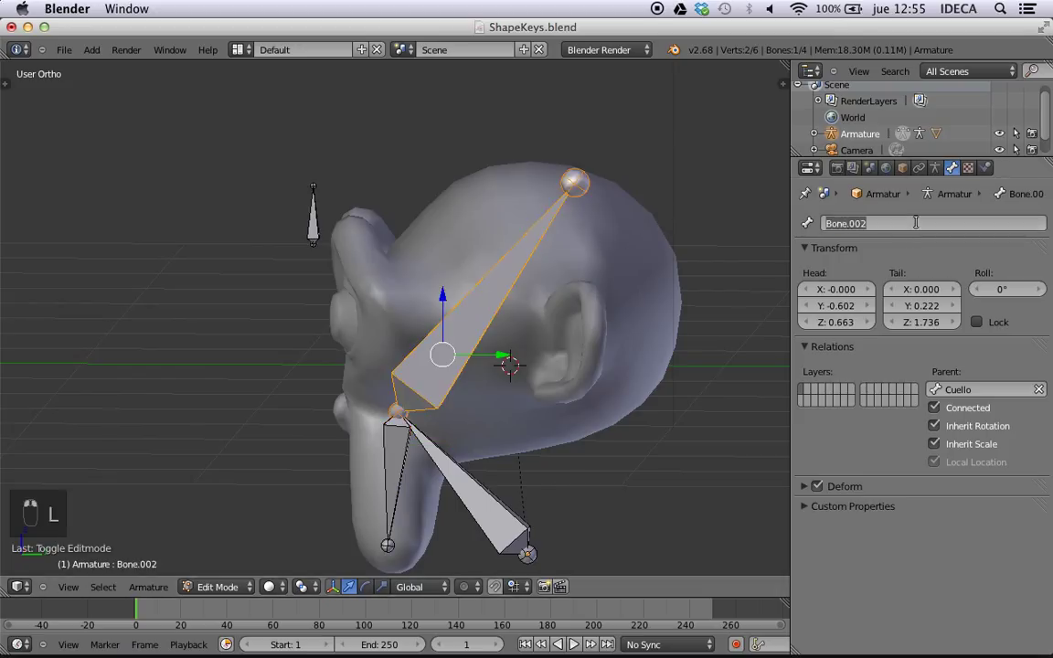
text(Cabeza)
key(Return)
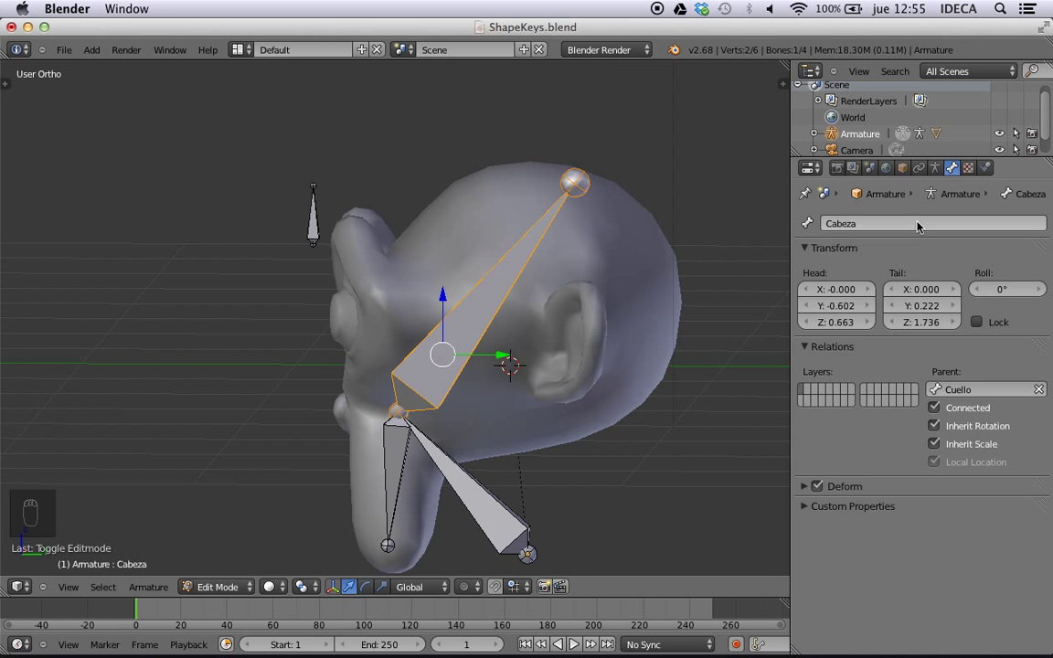
- Select the small brow bone in front of the face, return to the front view and rename the bone Ceja.L
right_click(313, 220)
key(KP_1)
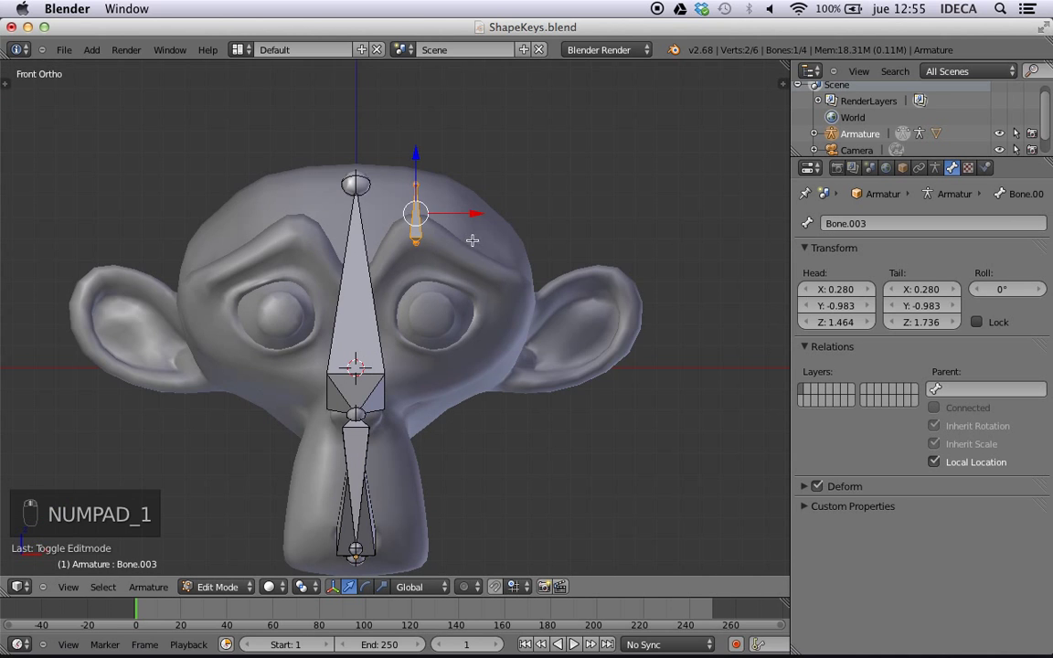
click(901, 224)
text(Ceja.L)
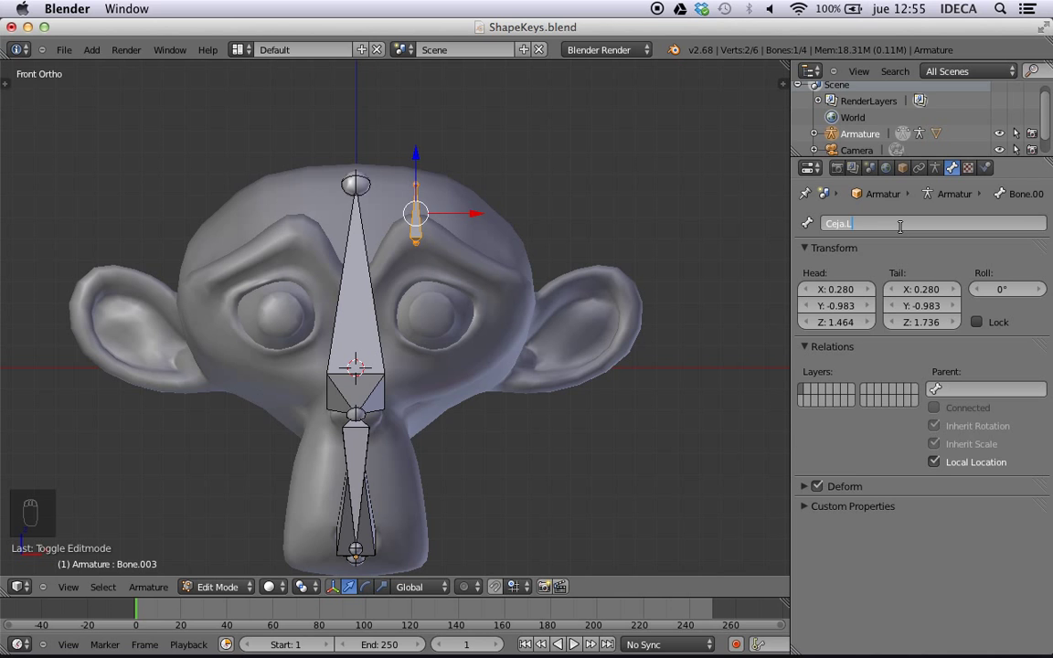
key(Return)
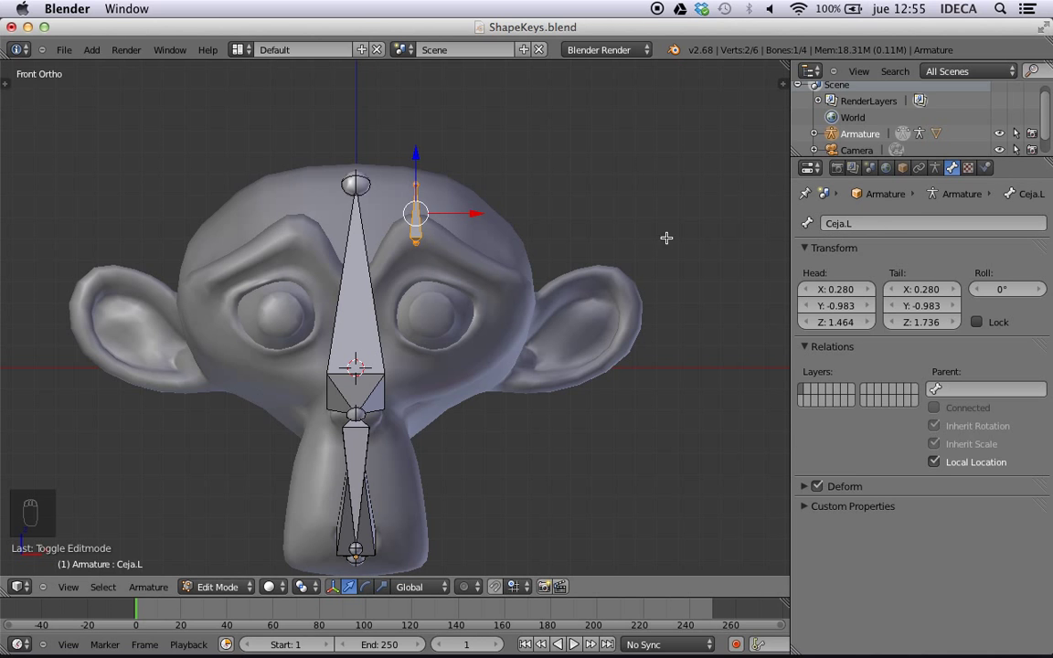
- Set Cabeza as the parent of the Ceja.L bone, leaving it unconnected
scroll(577, 313, down, 2)
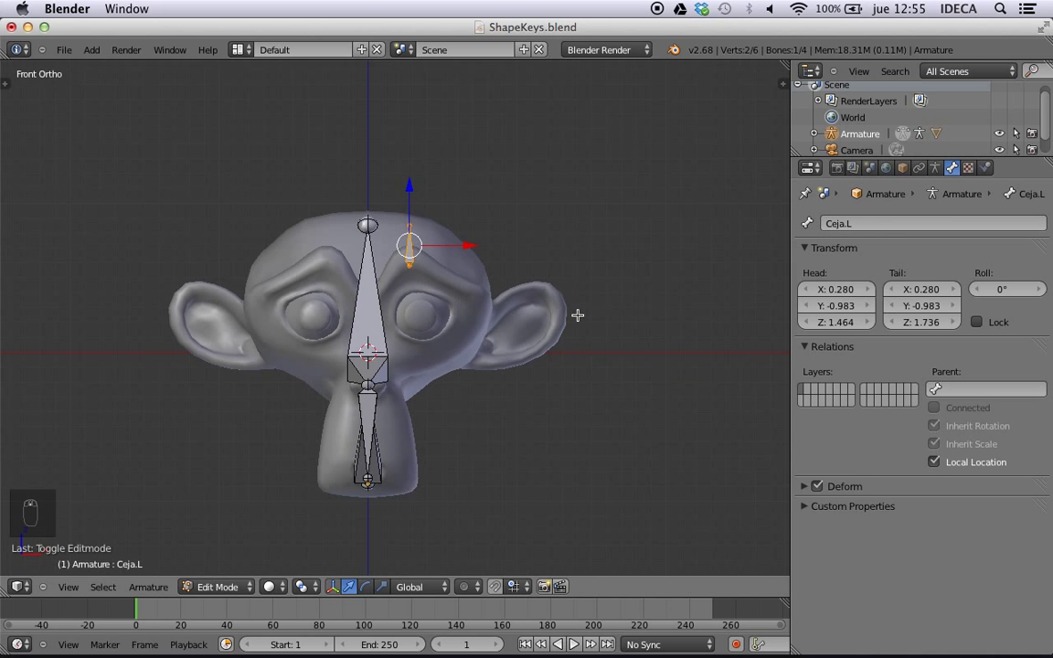
scroll(577, 315, up, 3)
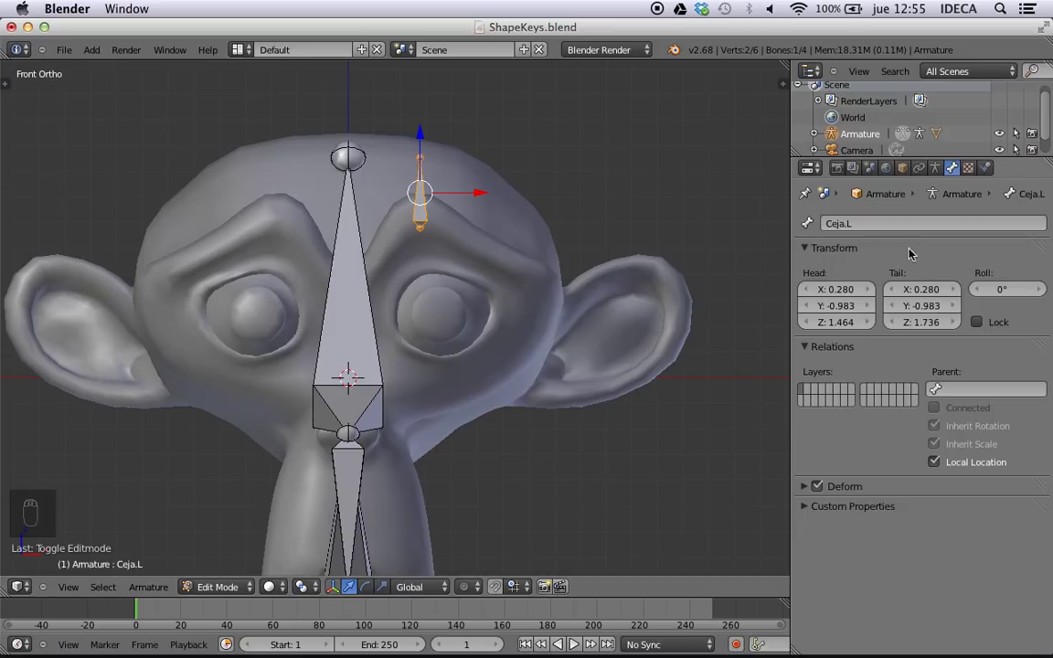
scroll(440, 235, up, 2)
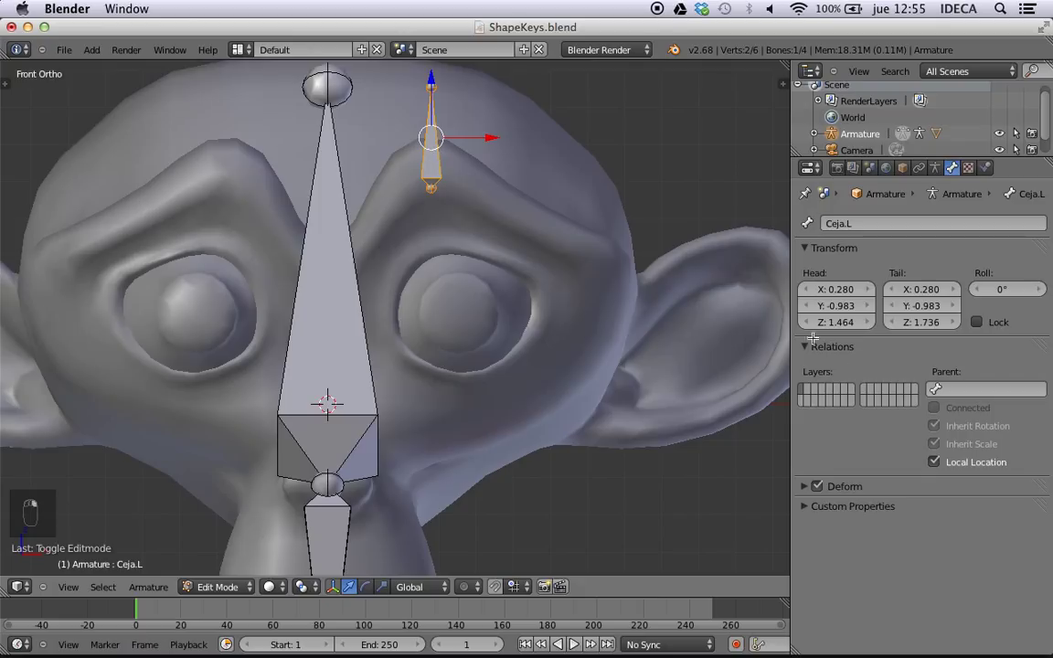
click(988, 388)
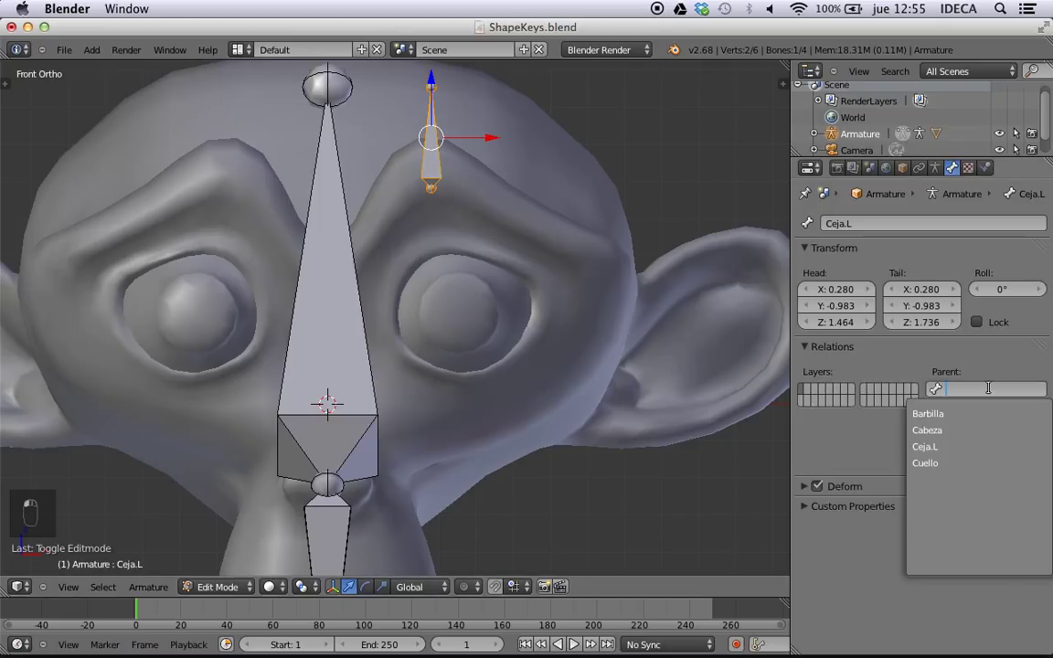
click(929, 431)
scroll(392, 238, down, 4)
scroll(370, 269, up, 3)
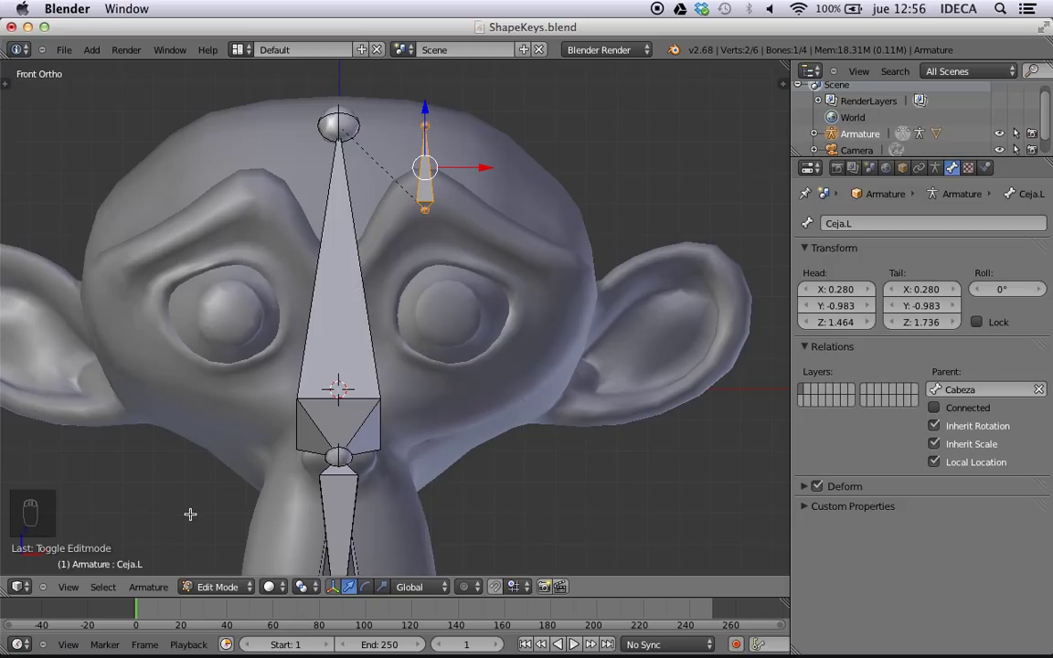
- In Pose Mode, swing the Cabeza bone to both sides to test whether the brow bone follows, and undo both moves
click(212, 587)
click(216, 535)
right_click(332, 339)
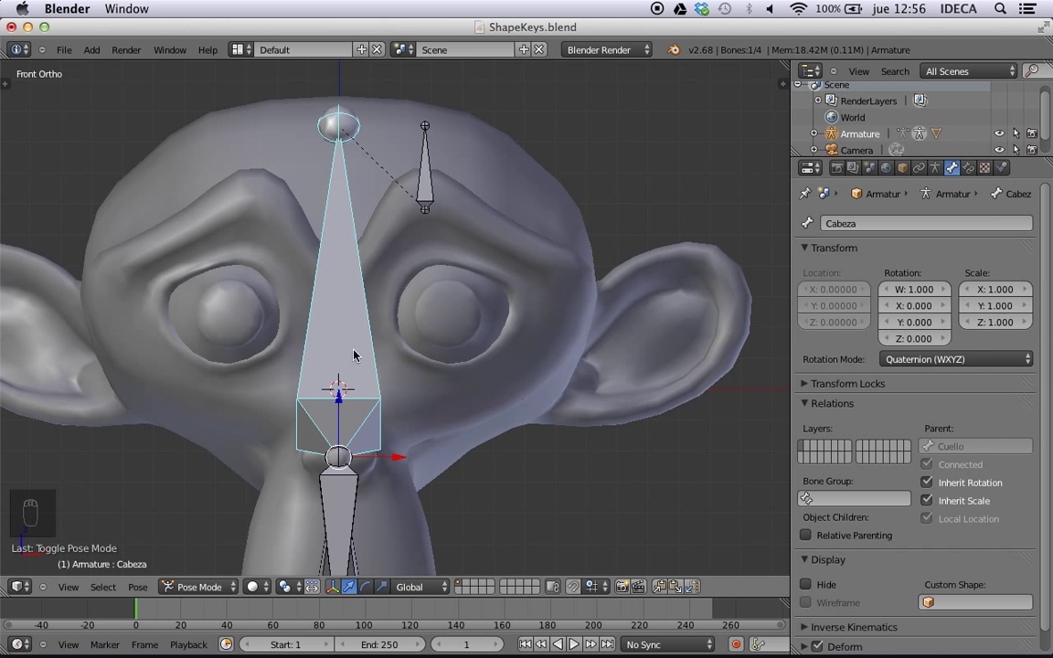
key(g)
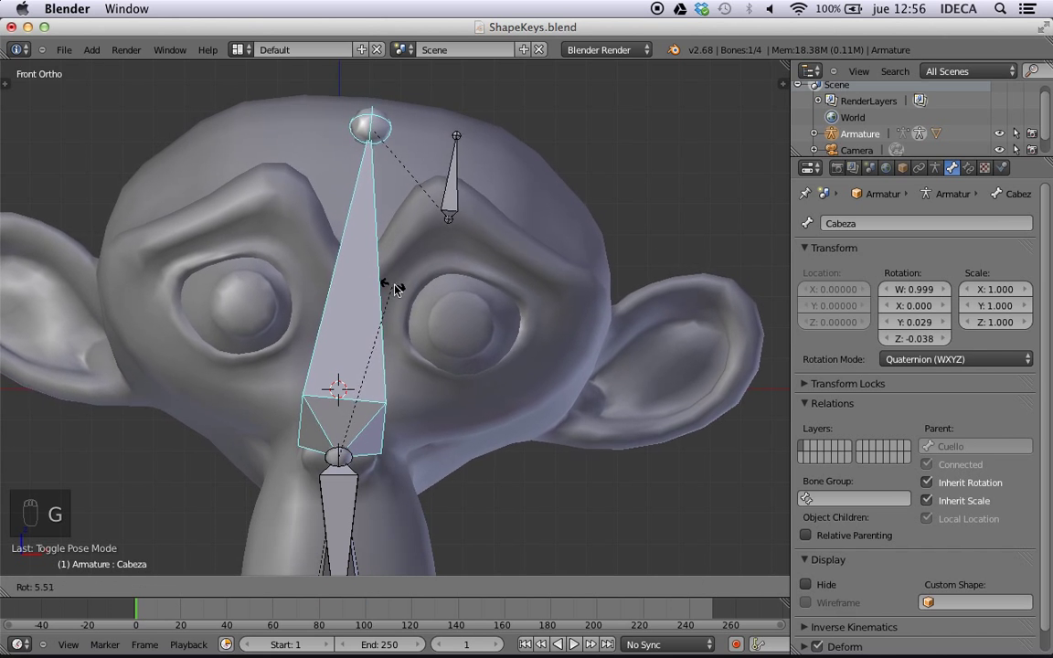
click(456, 355)
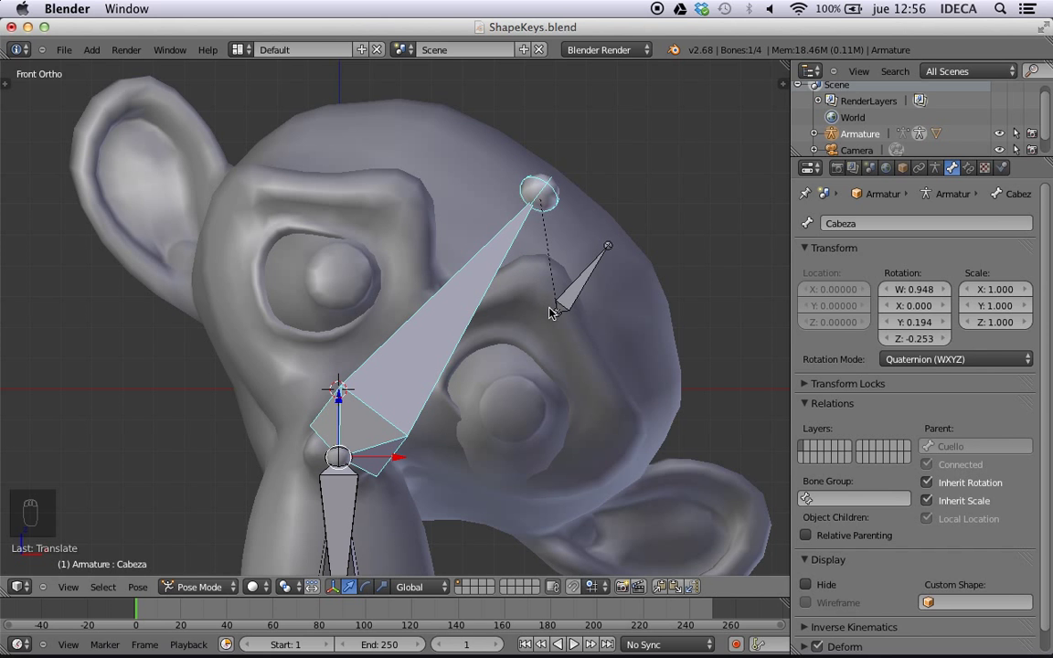
key(g)
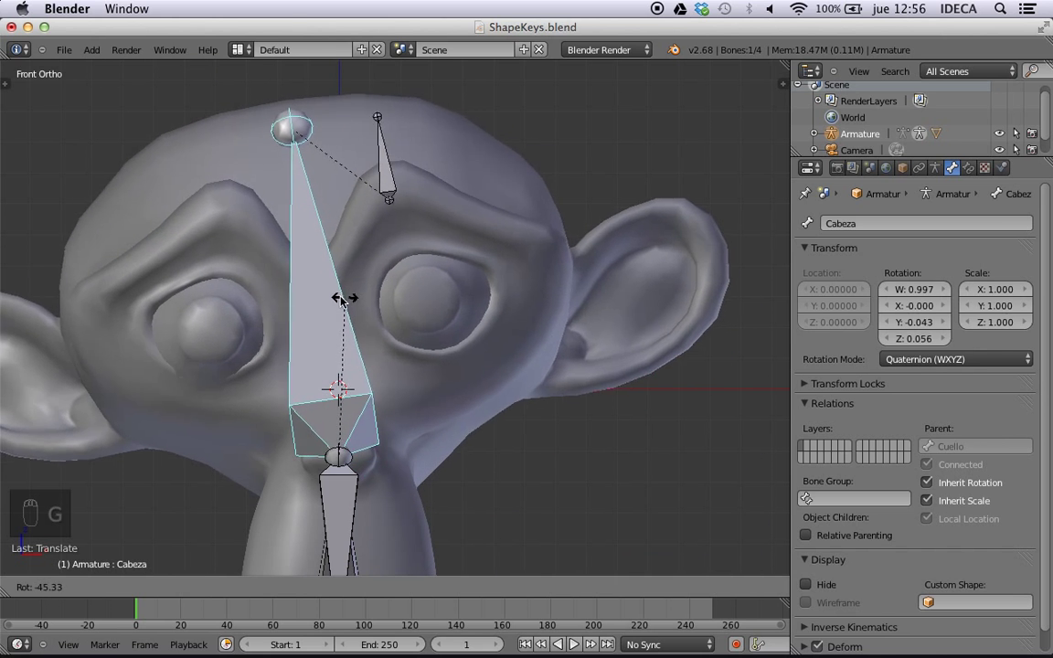
click(346, 311)
scroll(348, 325, down, 3)
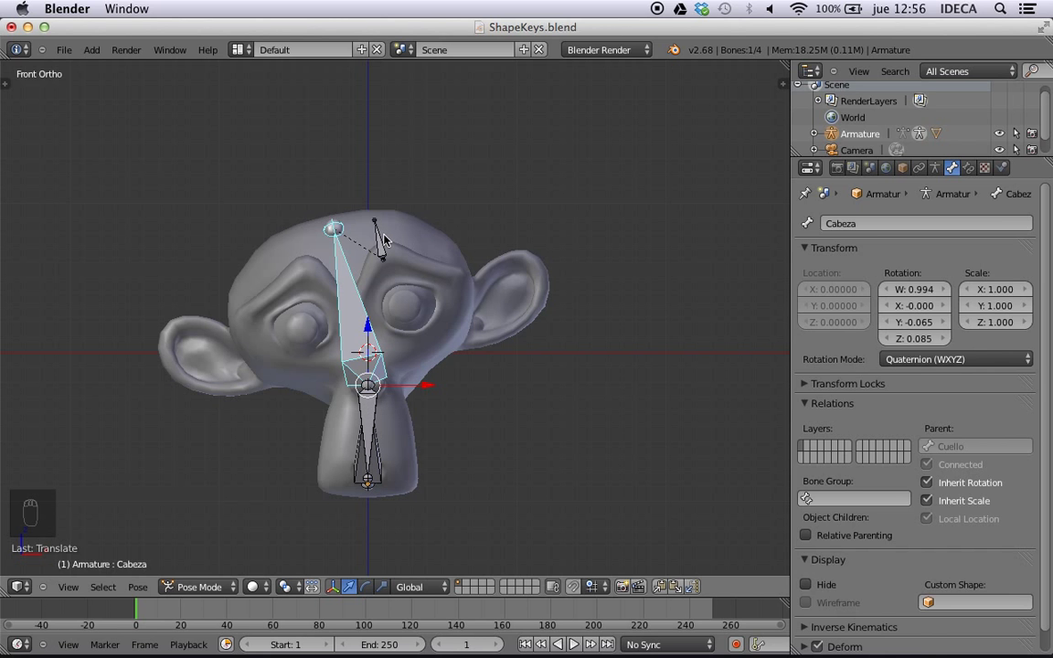
key(super+z)
key(super+z)
- Test-tilt the Cabeza bone about 35° once more to check the brow bone's parenting, and cancel the move
scroll(390, 266, down, 2)
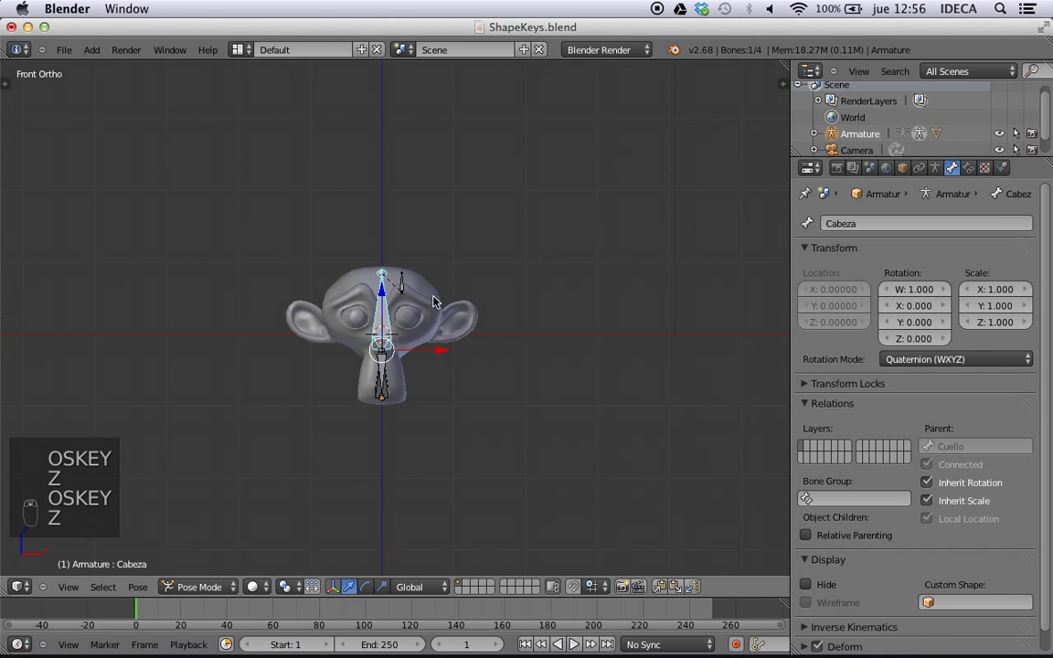
scroll(435, 302, up, 6)
scroll(420, 225, down, 2)
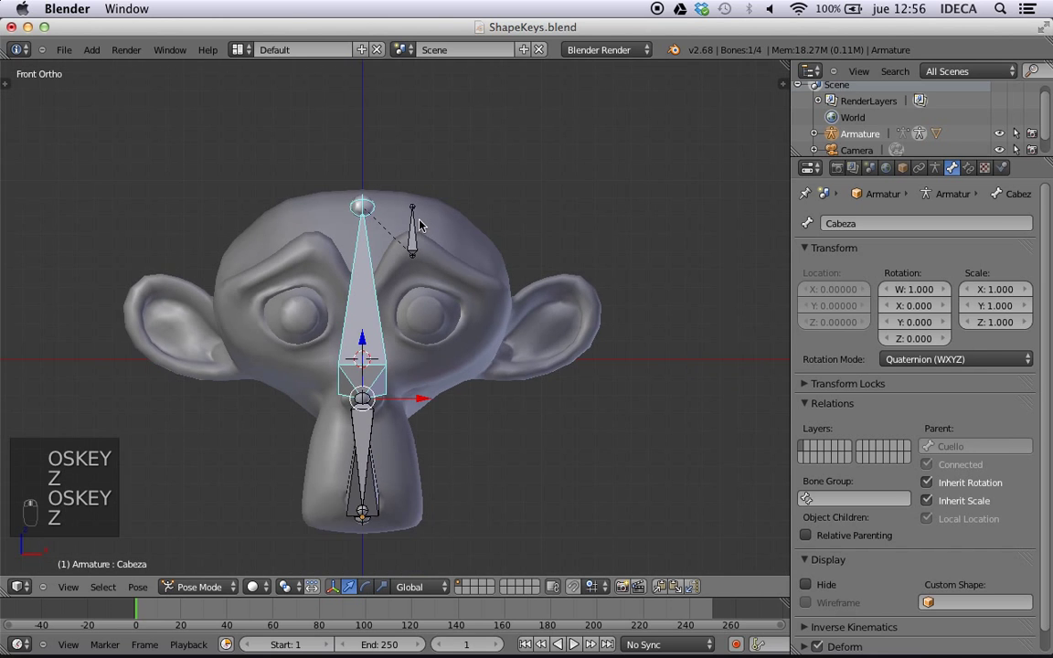
scroll(420, 215, up, 4)
shift+middle_drag(426, 175, 428, 242)
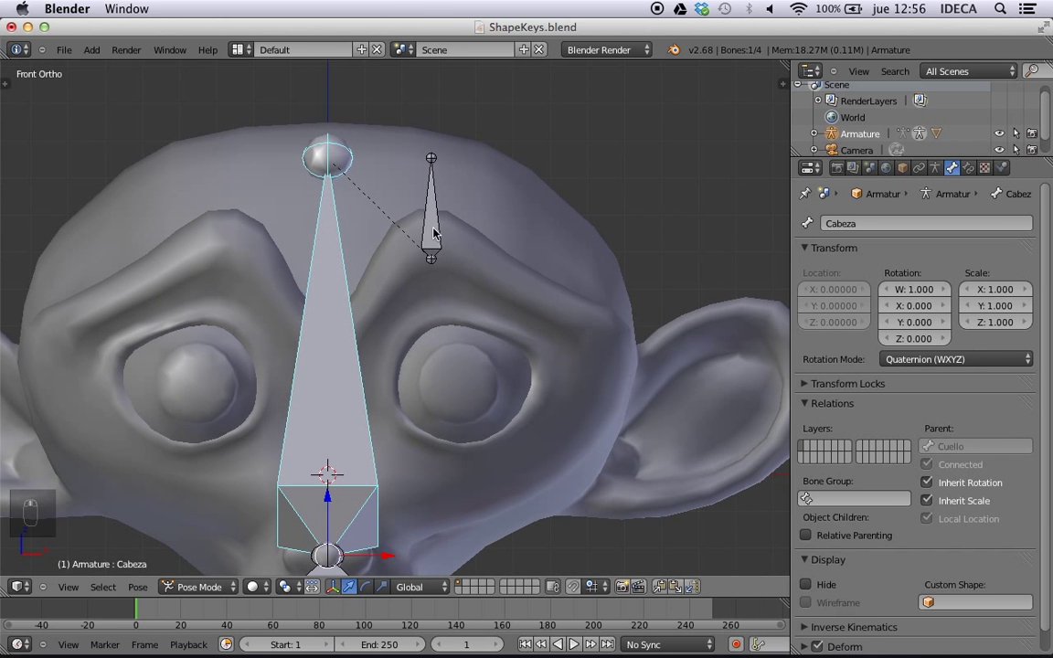
right_click(434, 226)
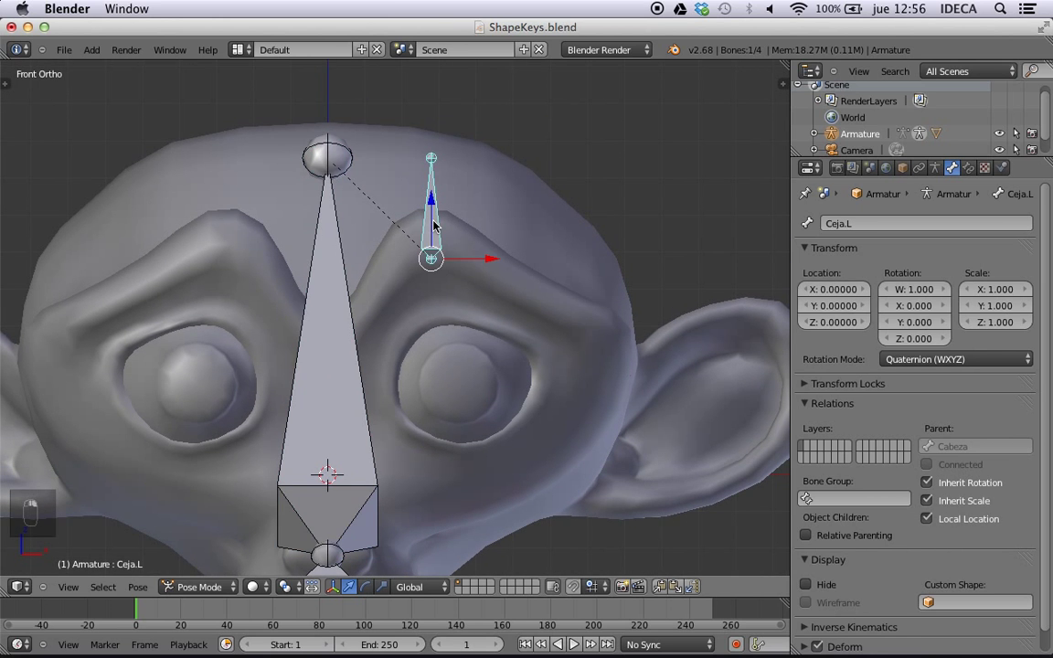
right_click(339, 169)
key(g)
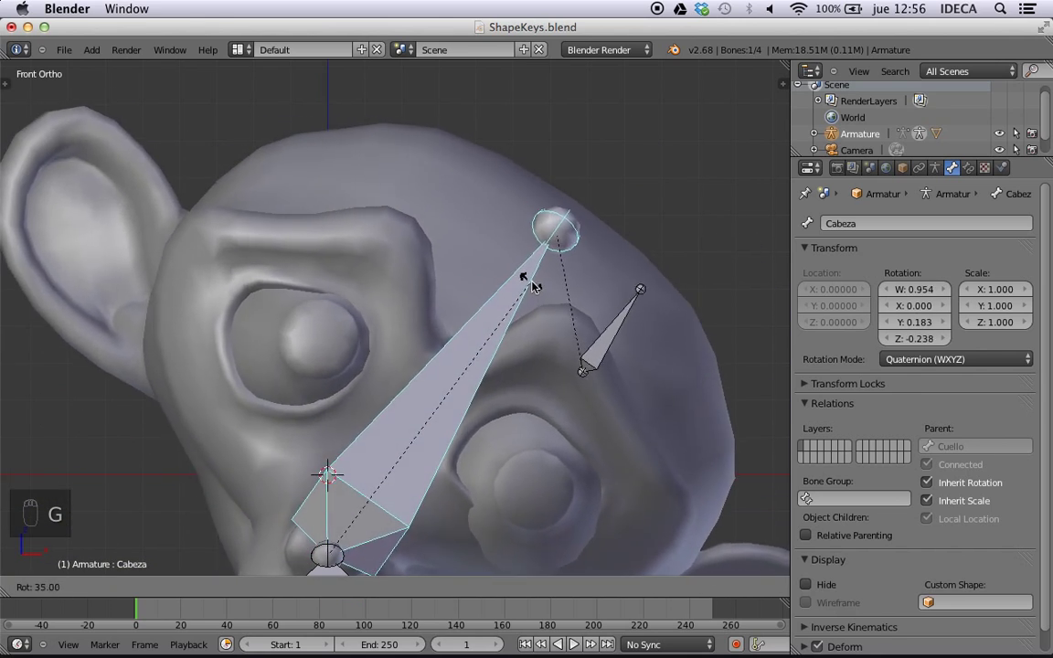
right_click(355, 245)
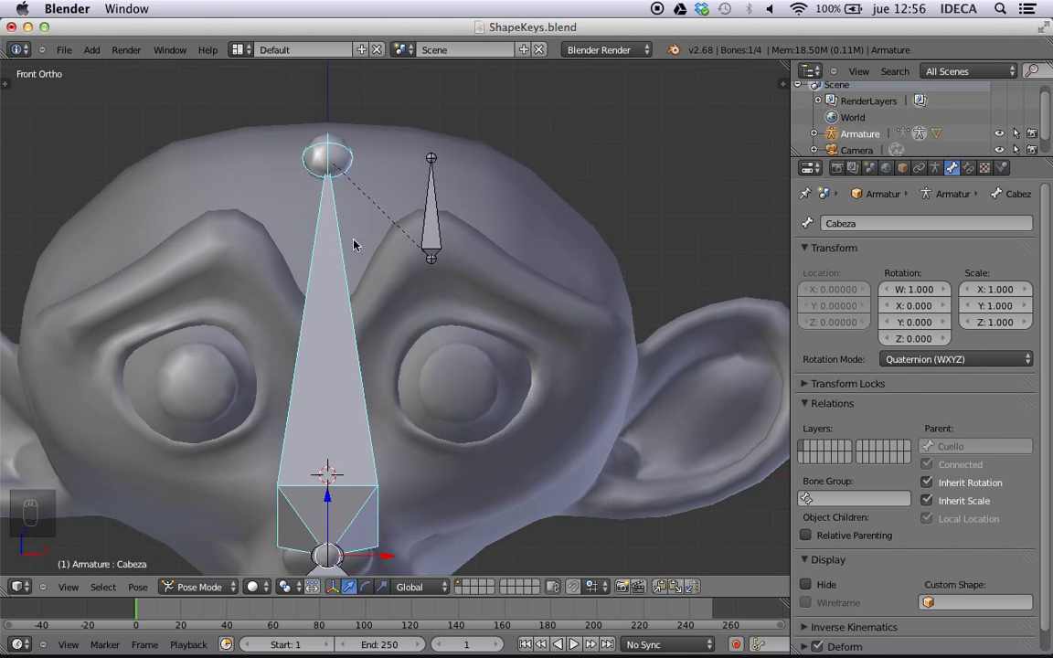
- In Edit Mode, duplicate the Ceja.L bone along the X axis onto the opposite eyebrow, at about X -0.28
right_click(445, 243)
key(shift+d)
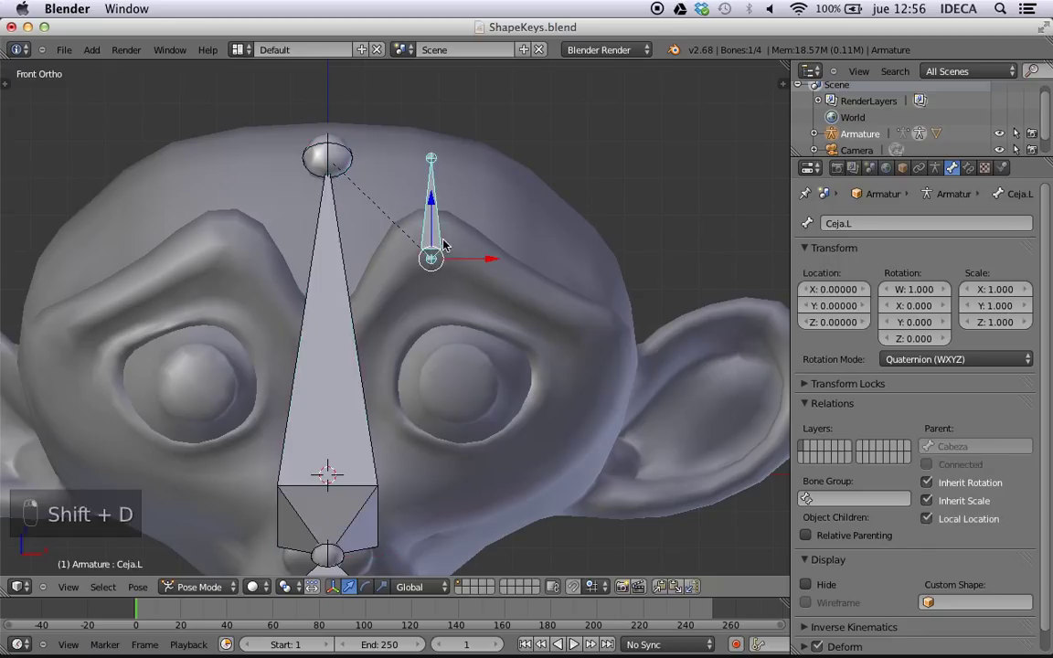
click(203, 586)
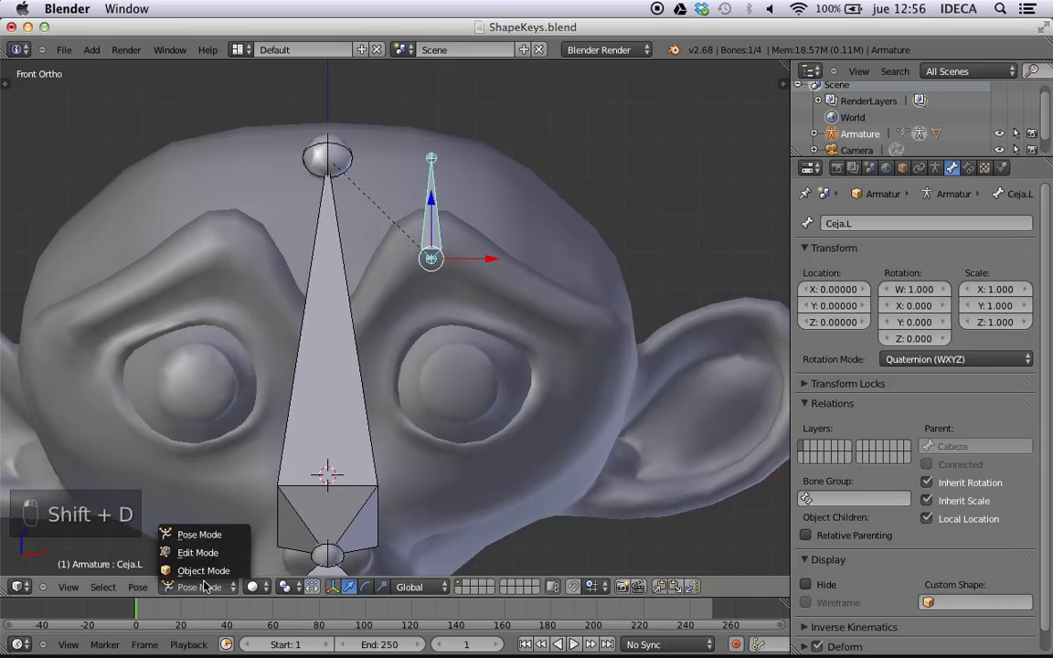
click(198, 552)
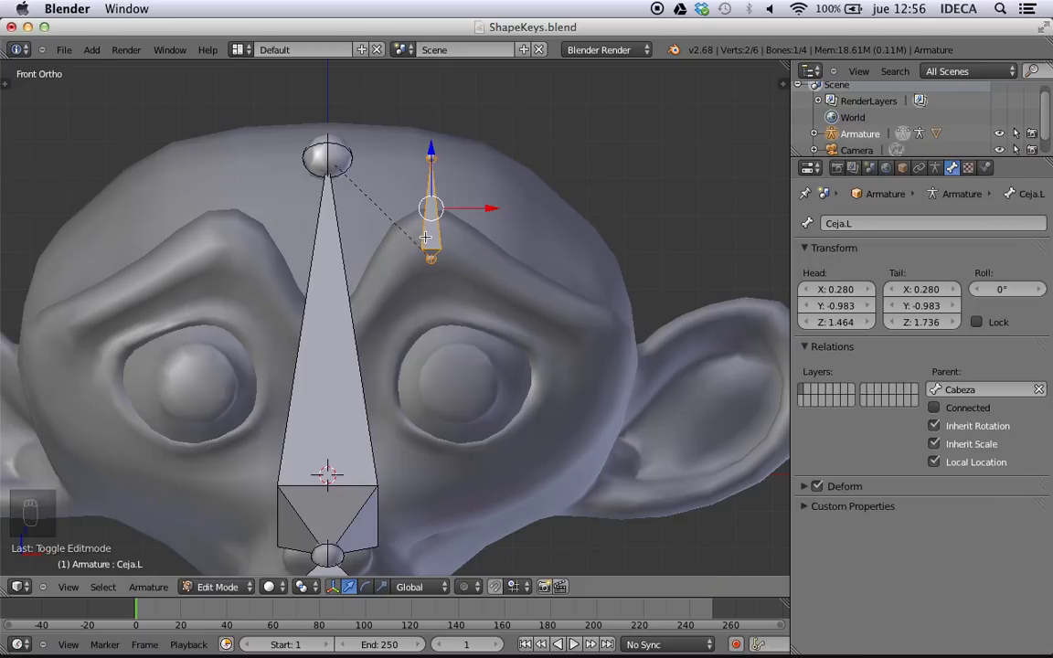
key(shift+d)
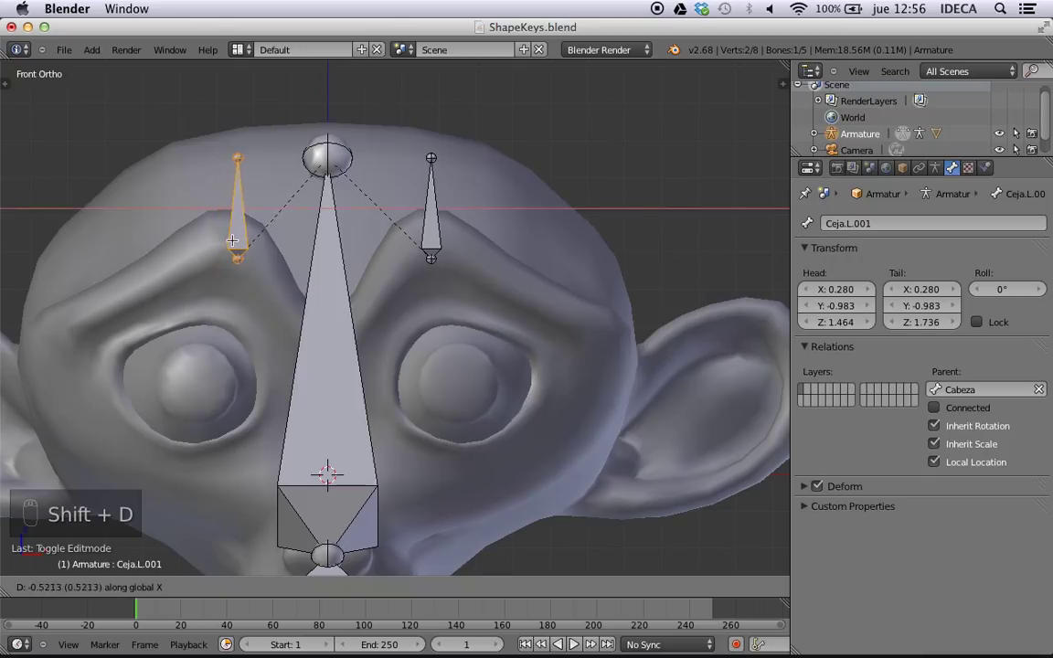
click(219, 239)
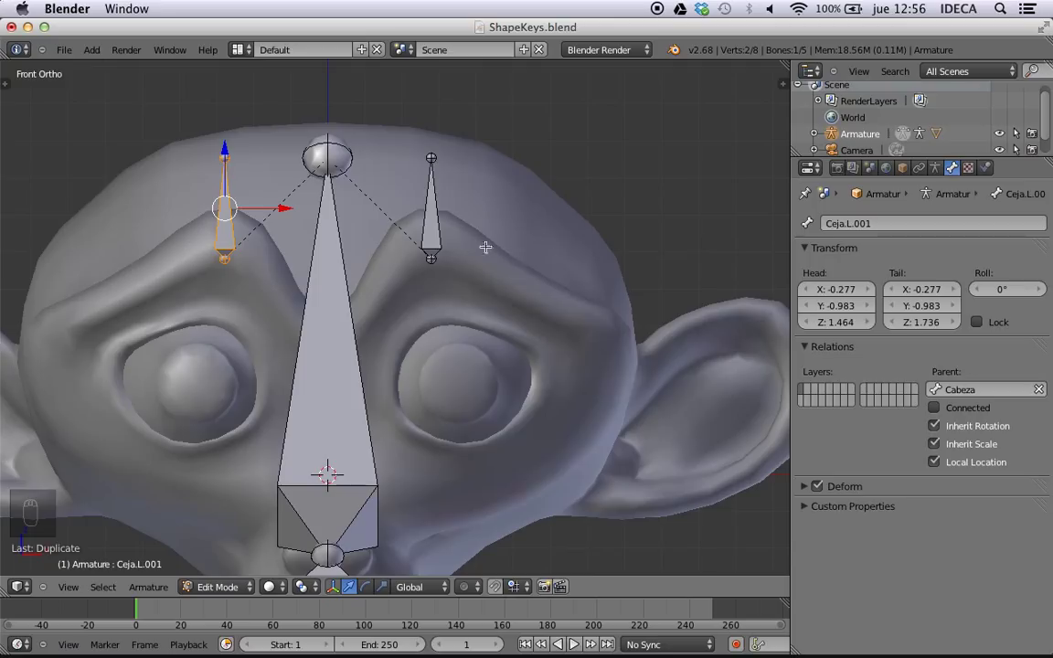
- Rename the duplicated brow bone as Ceja.R
click(856, 228)
click(848, 226)
drag(848, 226, 946, 227)
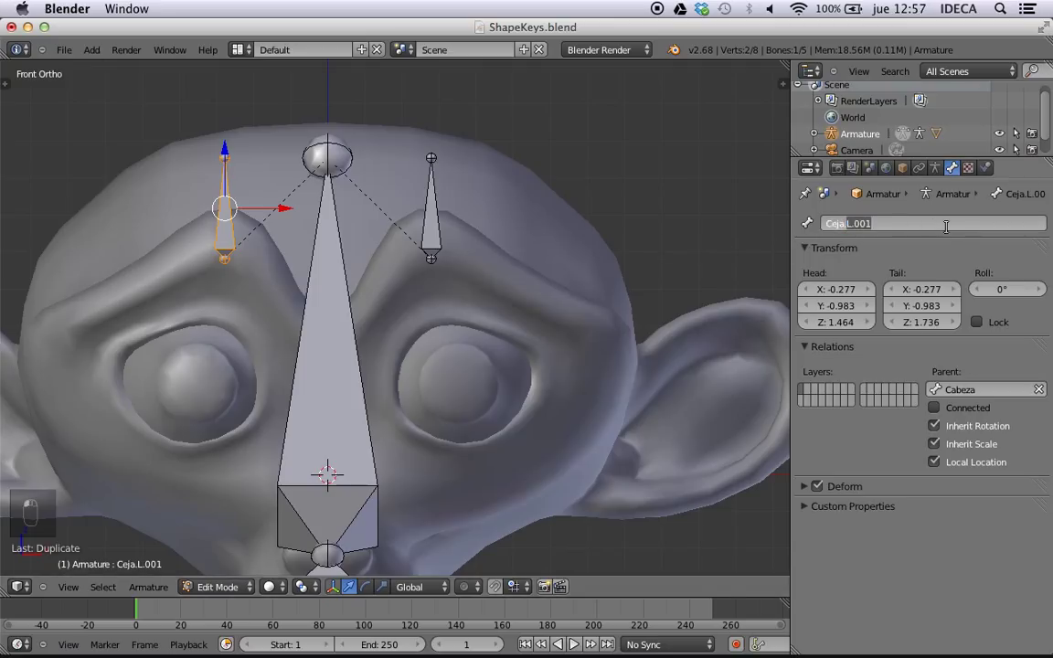
text(R)
key(Return)
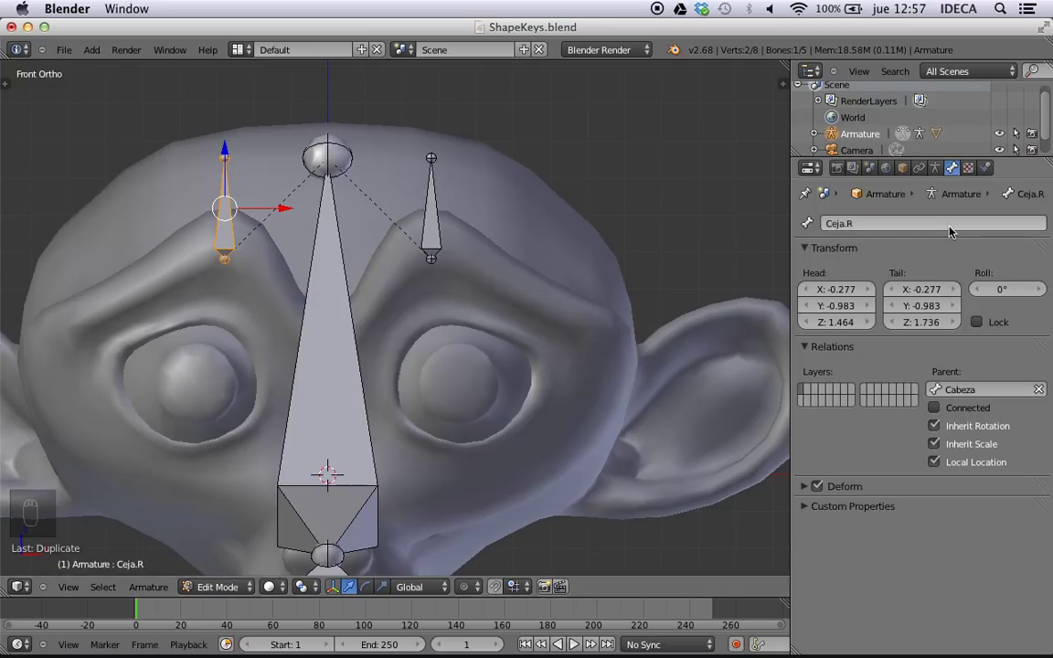
- Duplicate both brow bones and move the copies about 0.39 down the Z axis, over the eyes
scroll(202, 244, down, 1)
scroll(202, 245, down, 1)
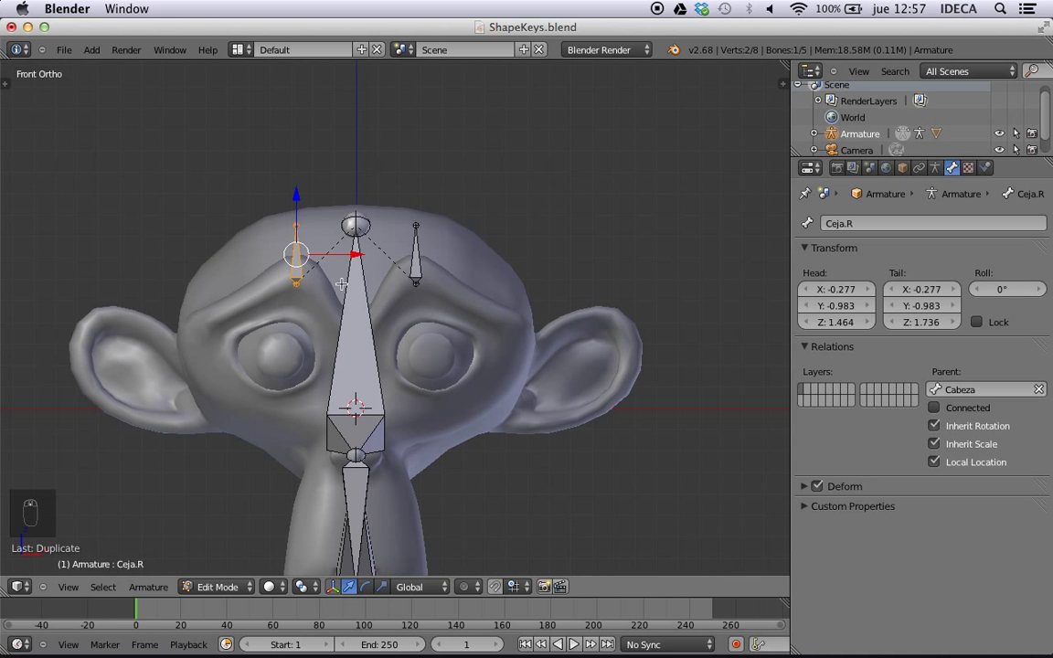
shift+middle_drag(340, 284, 336, 174)
shift+right_click(406, 164)
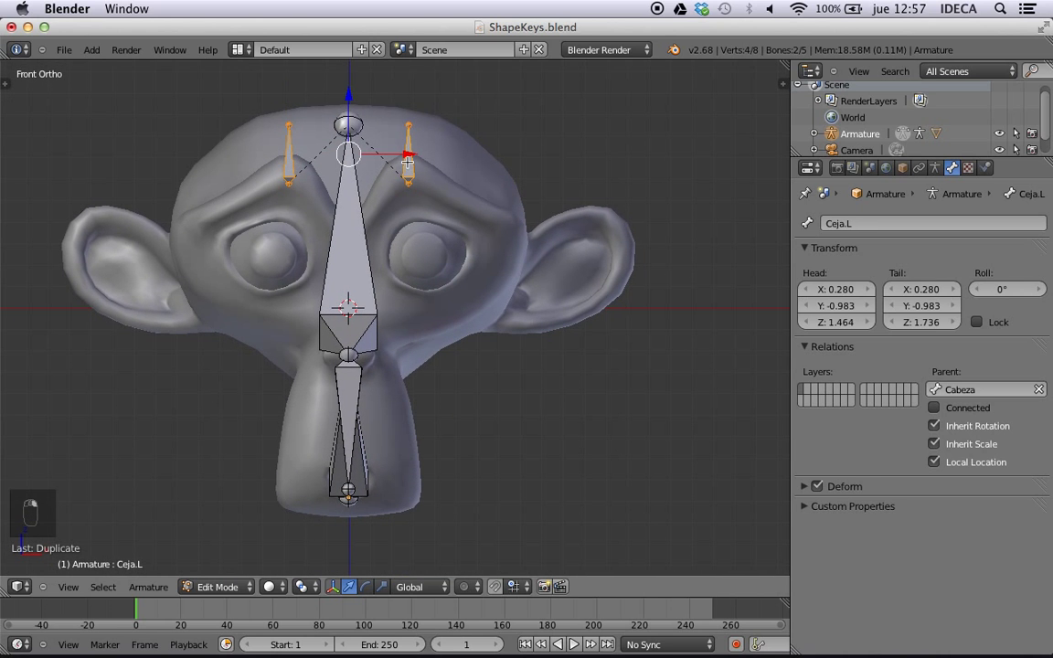
key(shift+d)
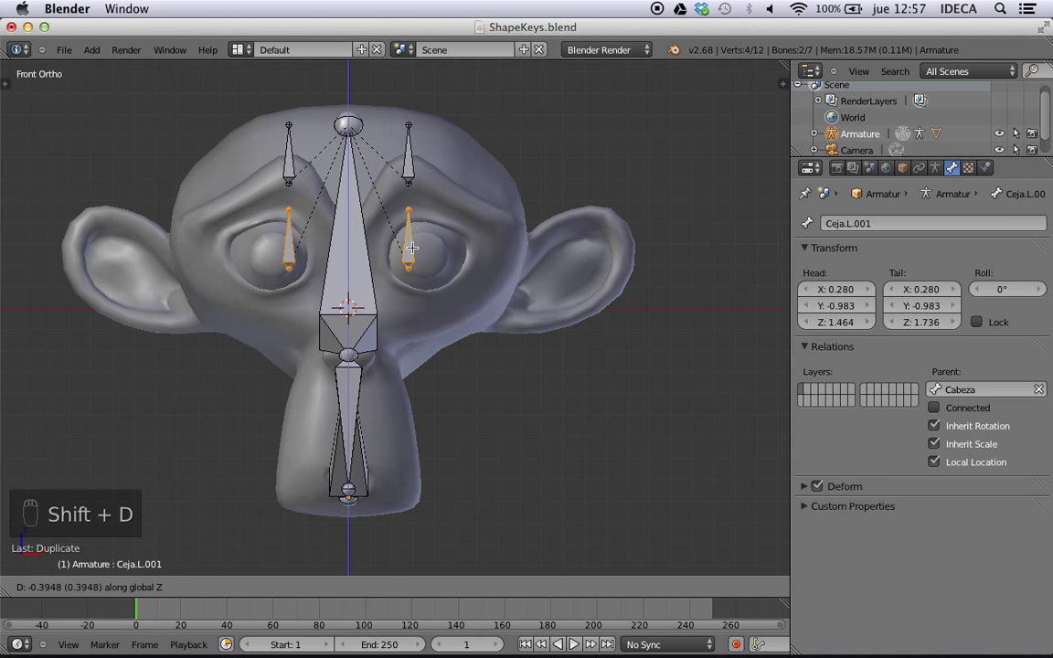
click(411, 248)
scroll(411, 248, down, 4)
scroll(411, 248, up, 6)
scroll(411, 248, up, 1)
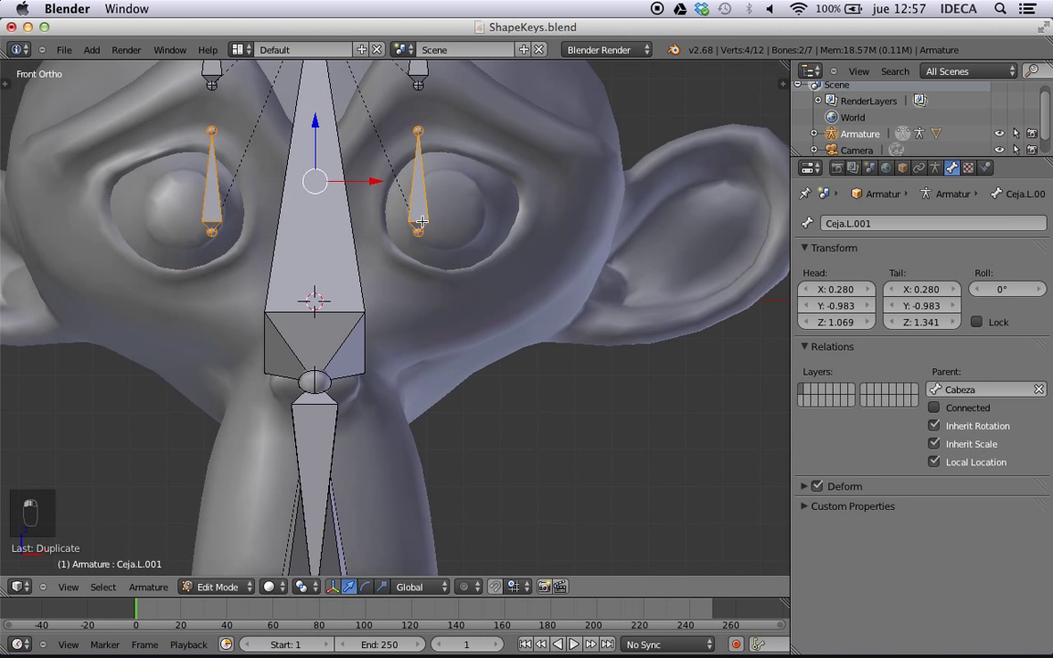
- Move each duplicated bone onto its eyeball's centre, with heads at about X 0.351, Z 1.109 and X -0.359, Z 1.096
right_click(420, 210)
key(g)
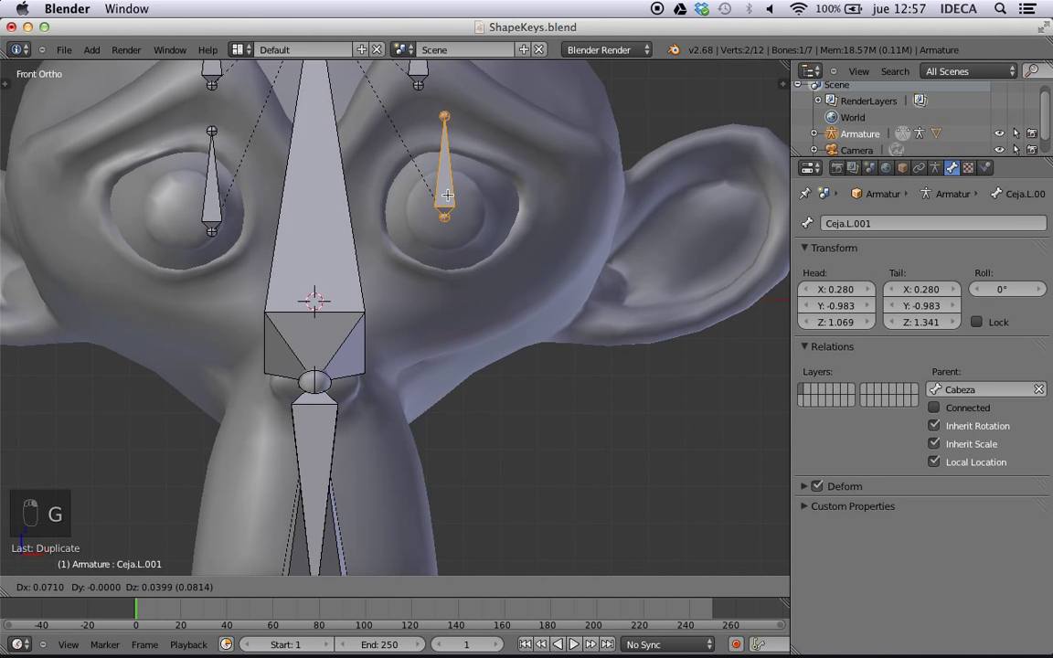
click(447, 195)
right_click(216, 213)
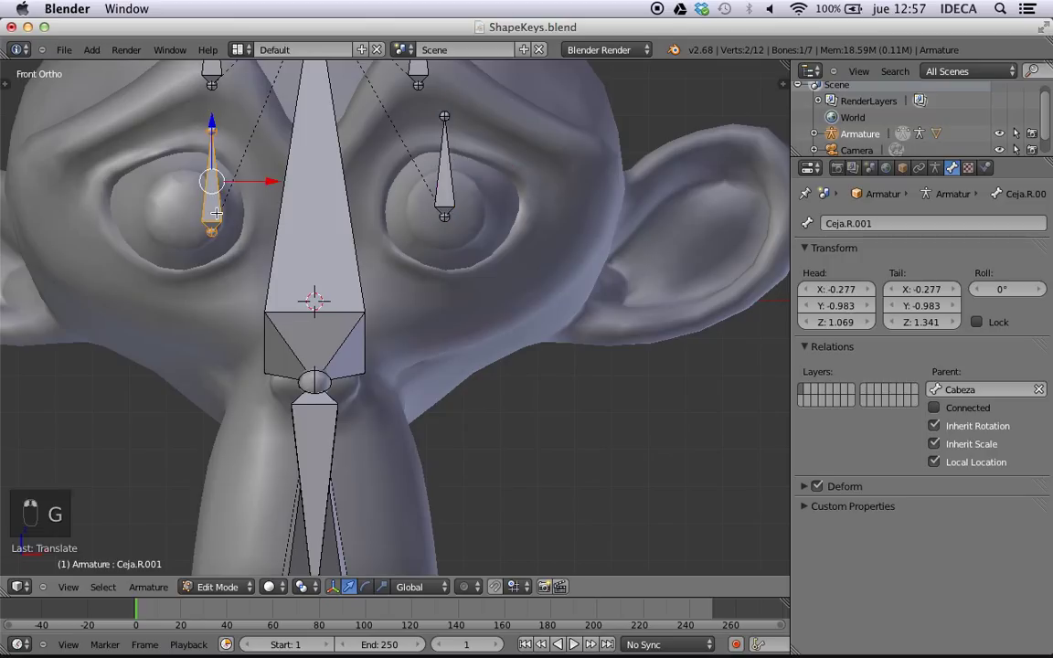
key(g)
click(186, 201)
- Rename the eye bone on the negative X side as Ojo.R
click(929, 222)
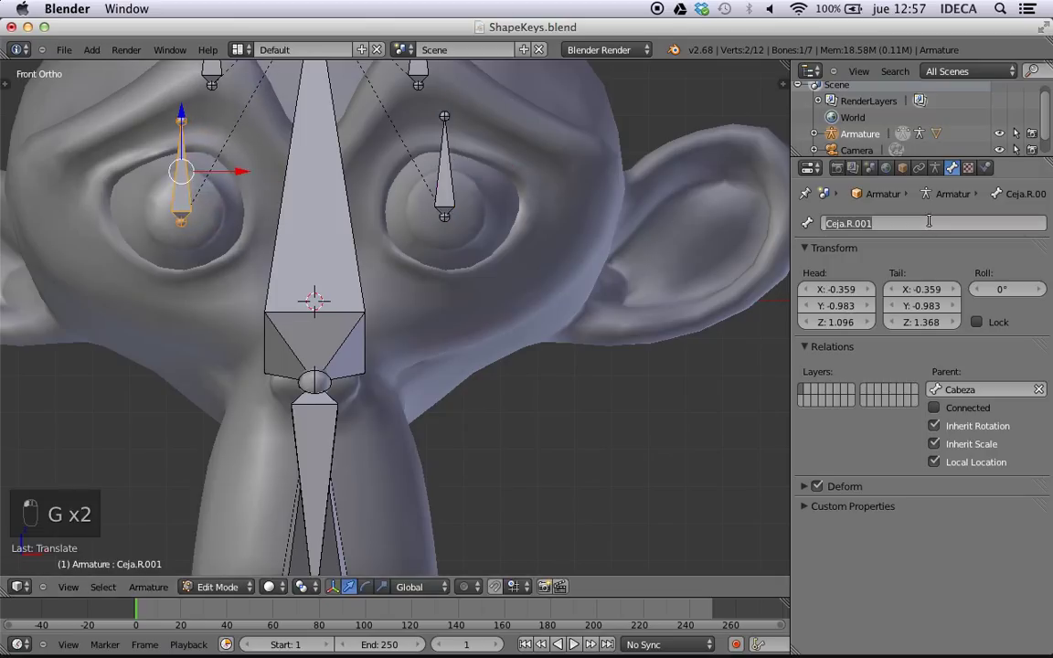
text(Ojo)
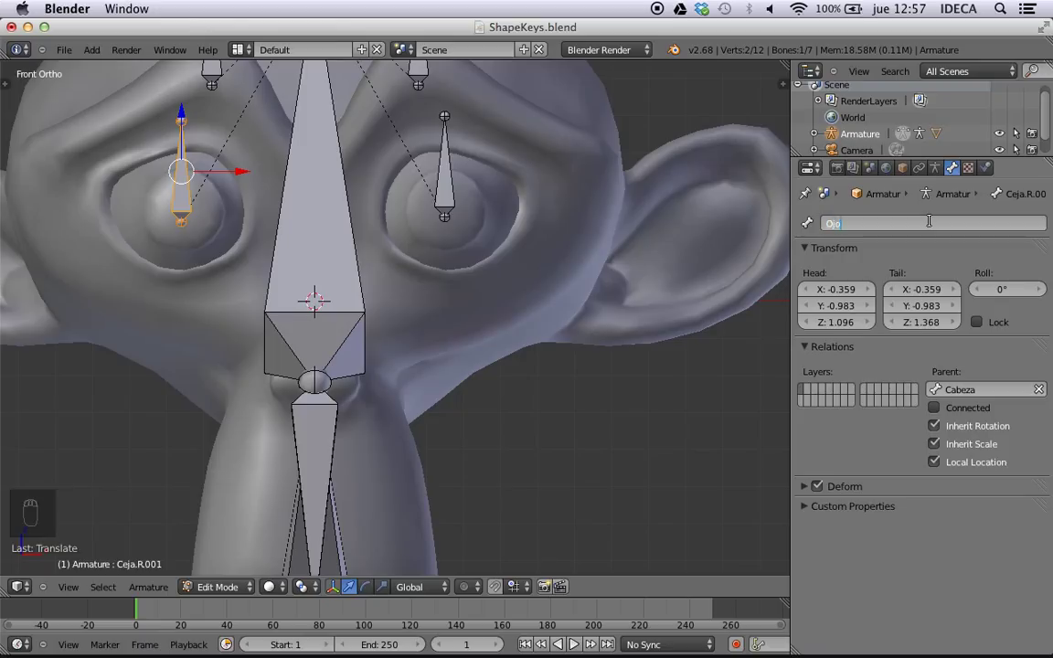
text(.R)
key(Return)
- Rename the eye bone on the positive X side as Ojo.L
right_click(439, 178)
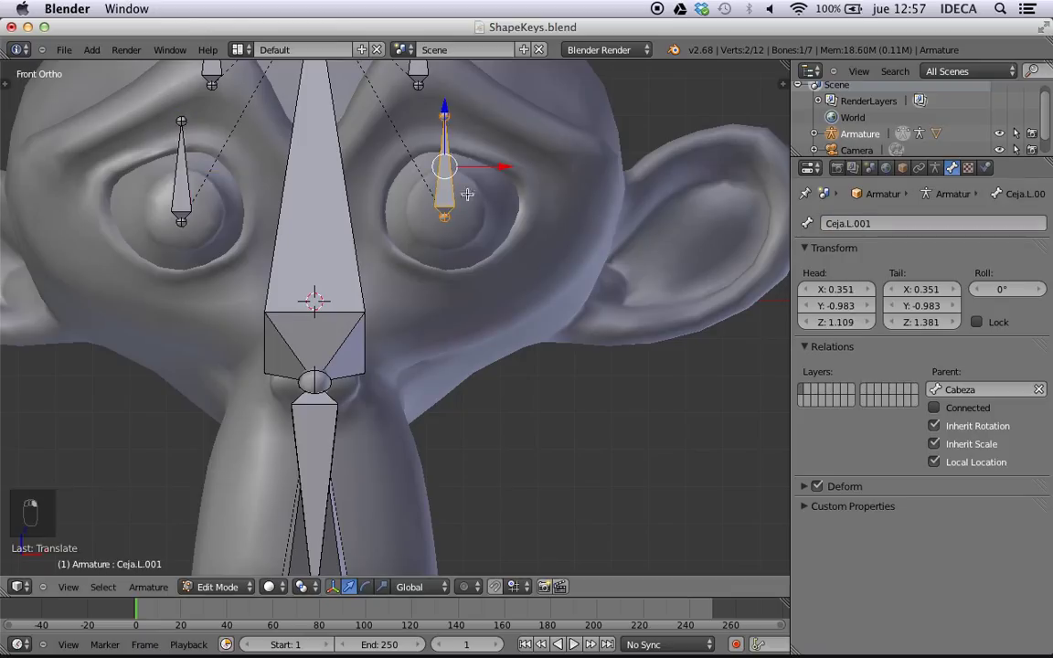
click(871, 223)
text(Ojo)
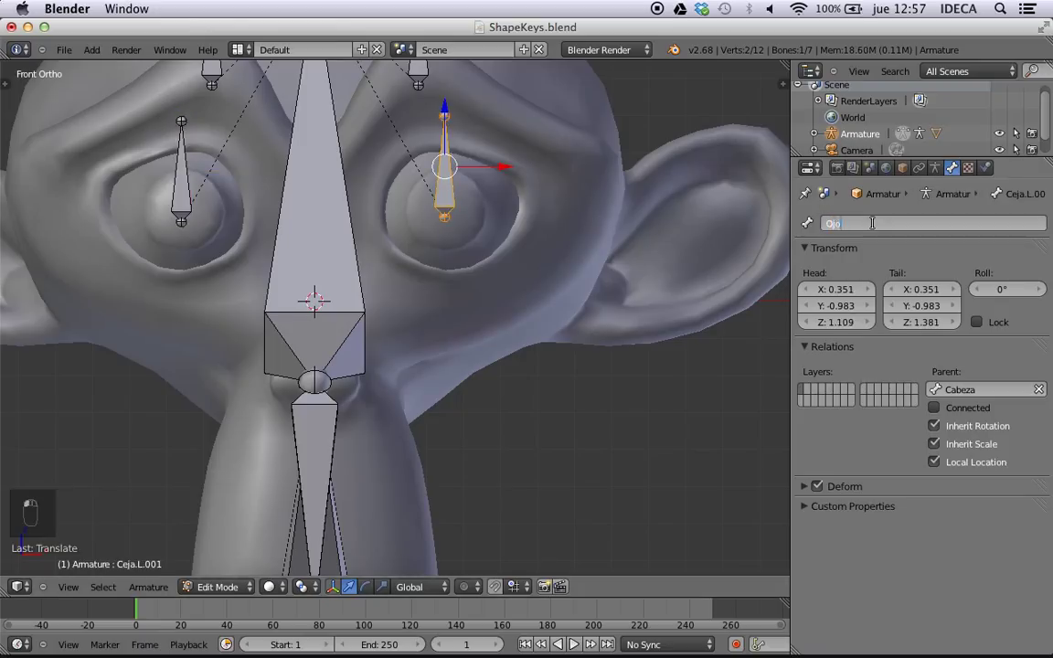
text(.L)
key(Return)
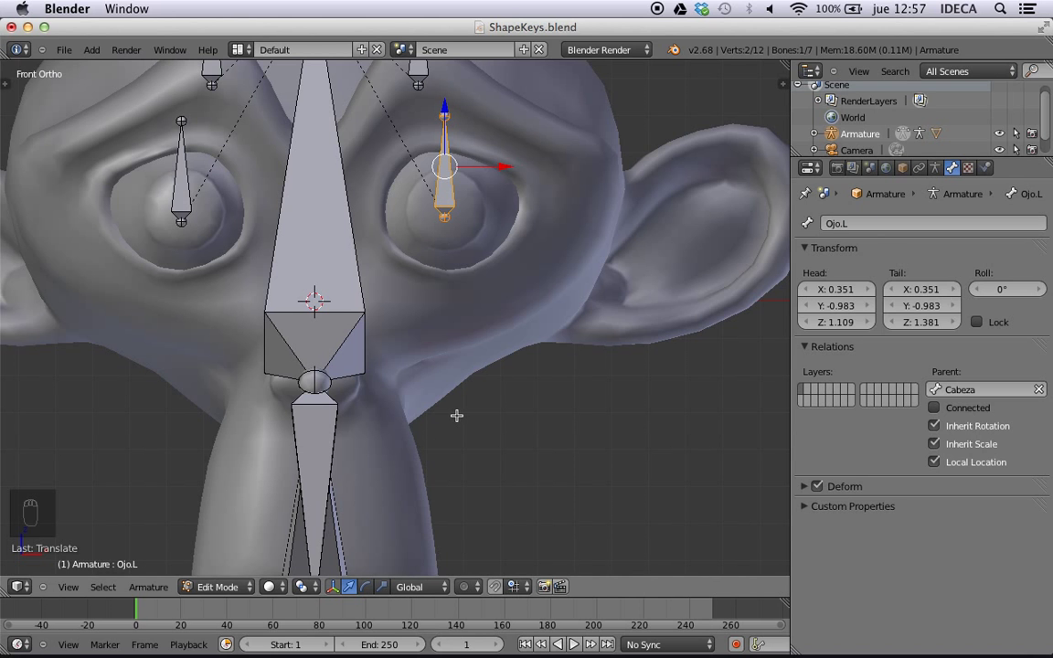
- Examine the placement of the brow, eye, head and jaw bones from the front and the side
shift+middle_drag(458, 416, 493, 207)
scroll(475, 324, down, 4)
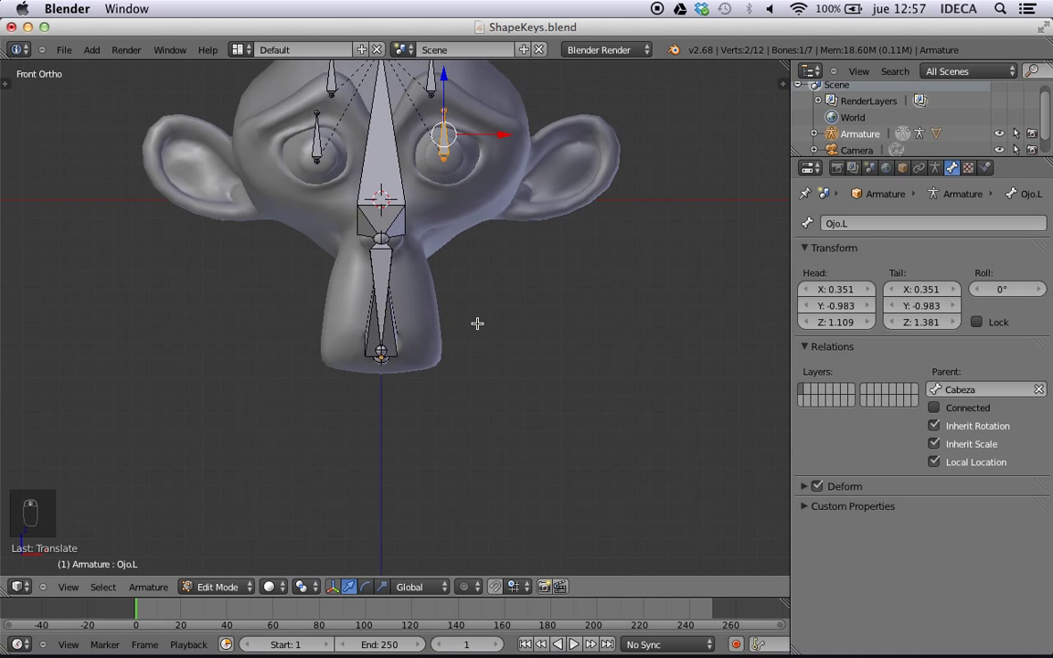
middle_drag(477, 325, 312, 335)
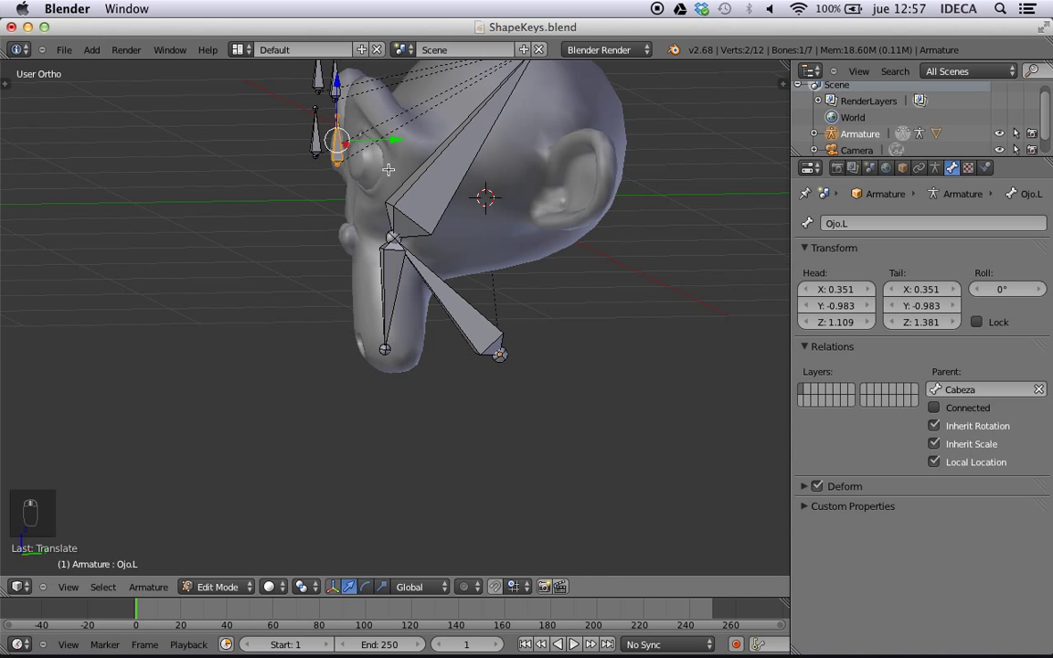
shift+middle_drag(389, 169, 340, 291)
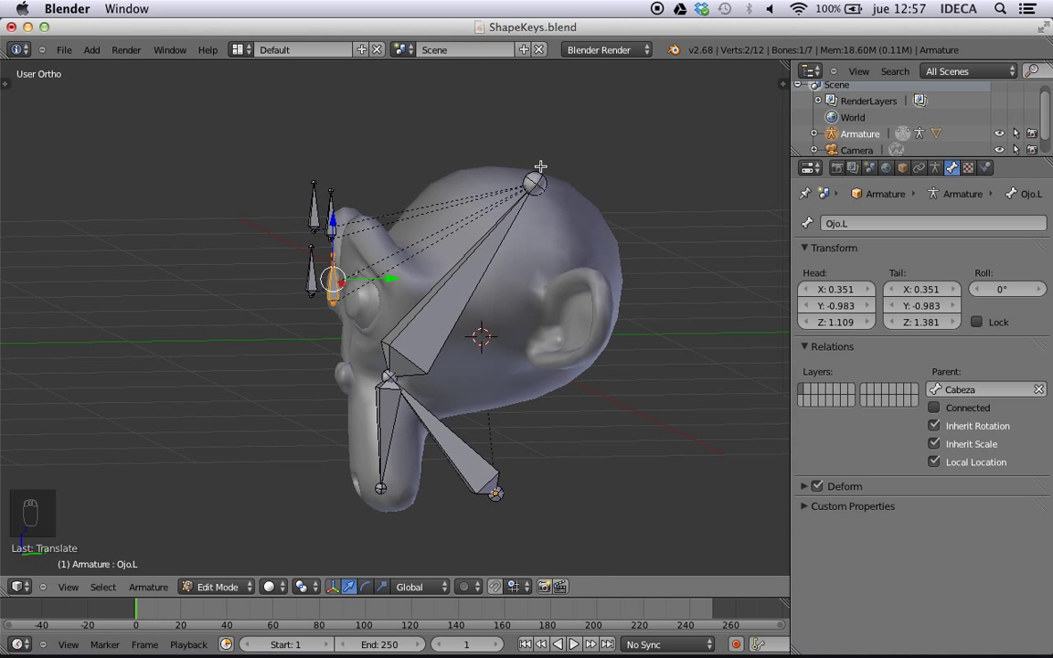
key(KP_1)
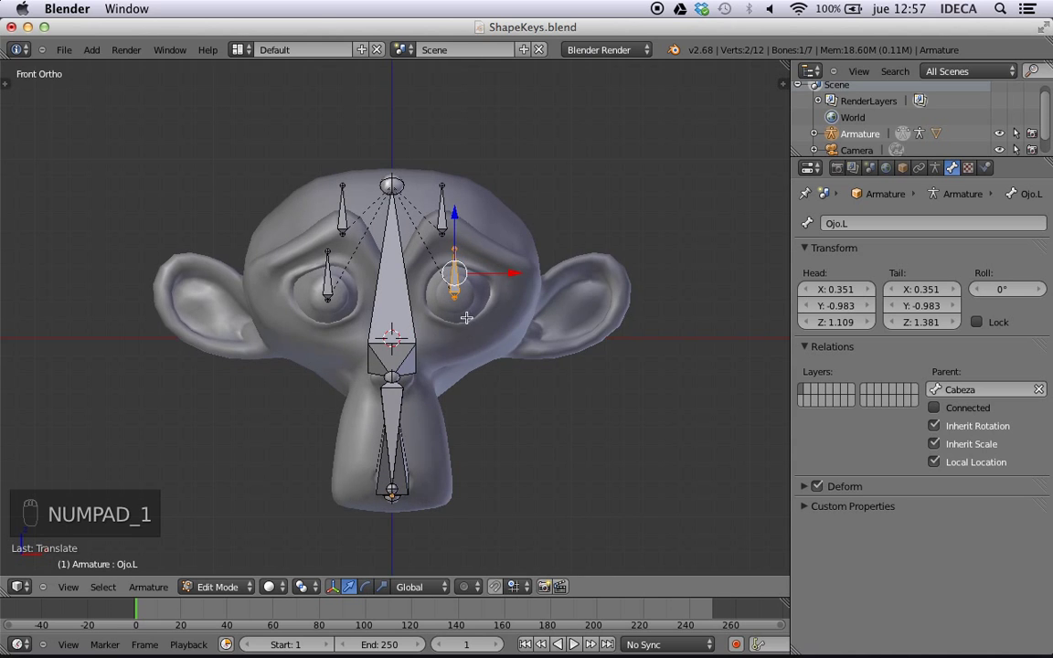
scroll(461, 404, down, 3)
scroll(461, 404, up, 6)
shift+middle_drag(460, 407, 464, 175)
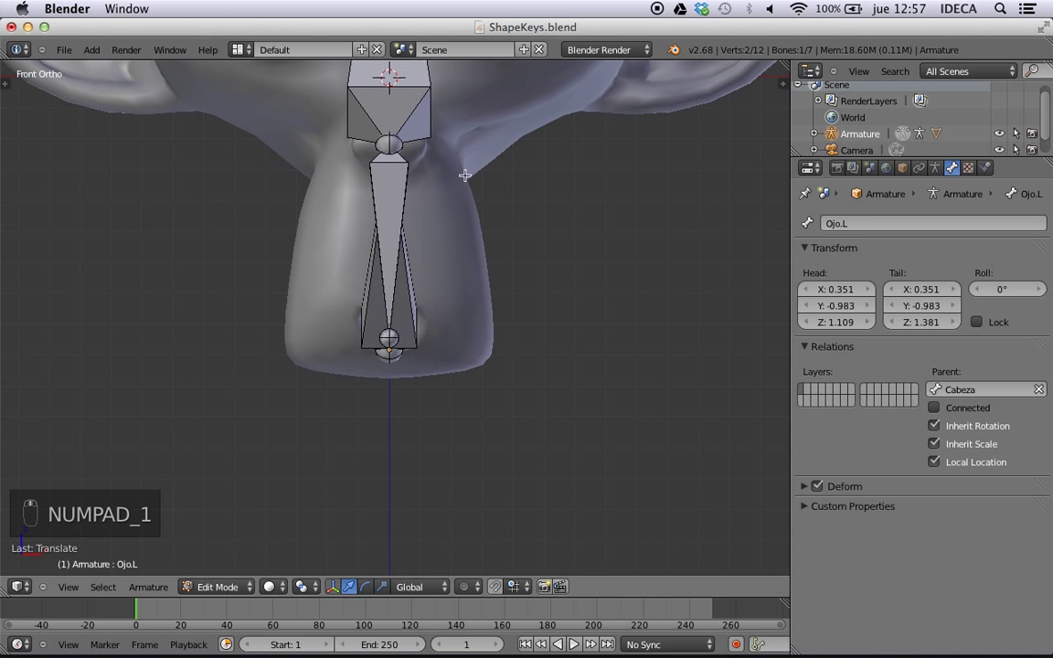
scroll(525, 258, down, 5)
middle_drag(531, 250, 404, 235)
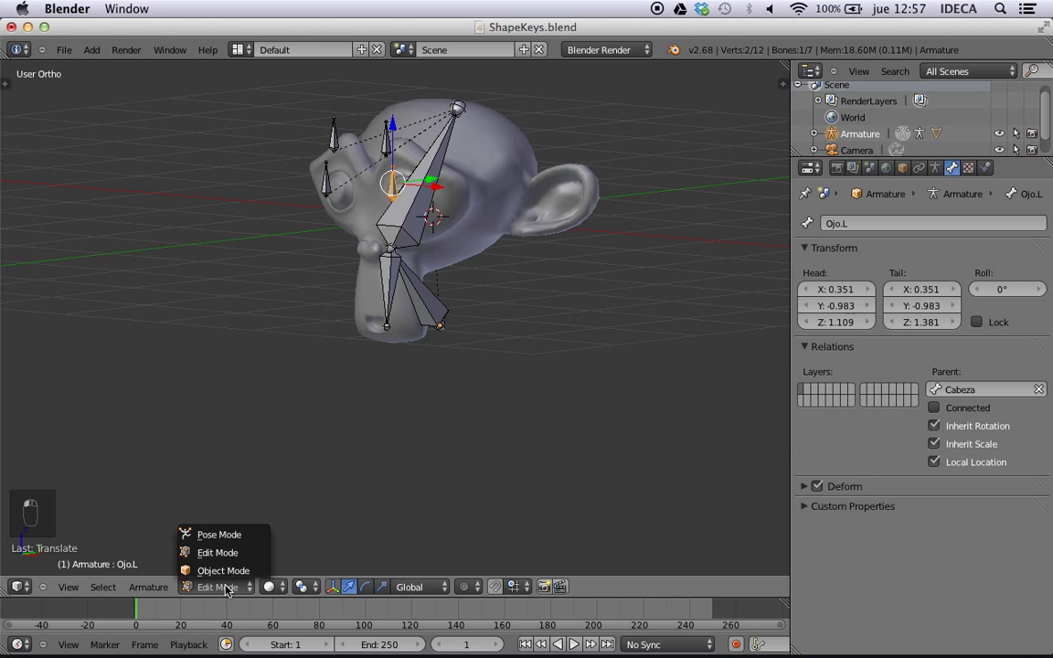
- In Pose Mode, swing the Barbilla bone to test how the jaw moves, and cancel the move
click(215, 535)
right_click(391, 302)
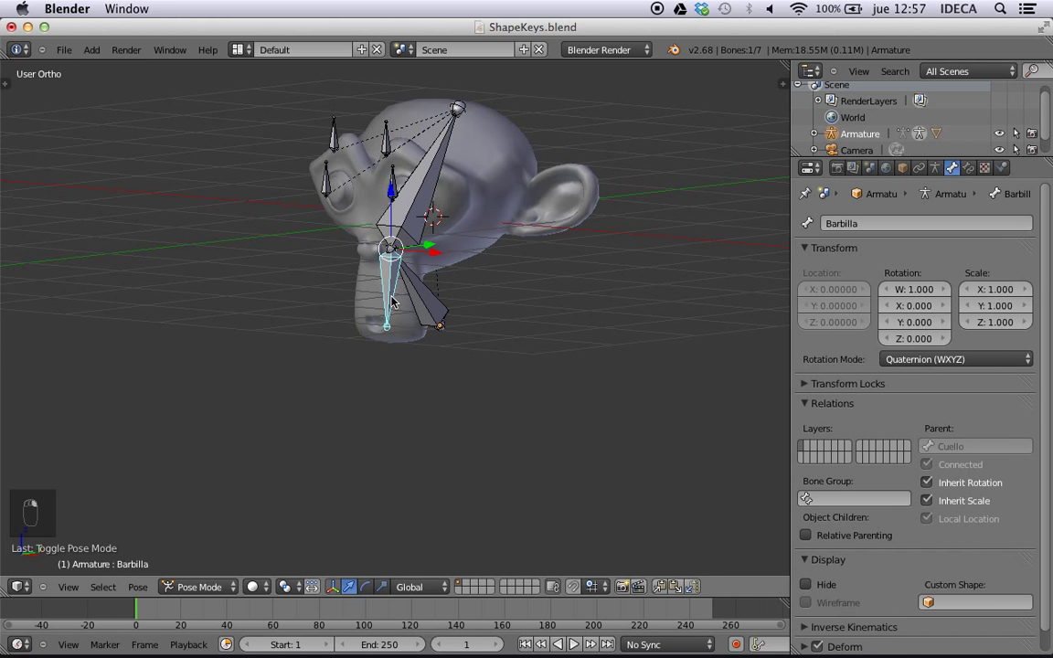
key(g)
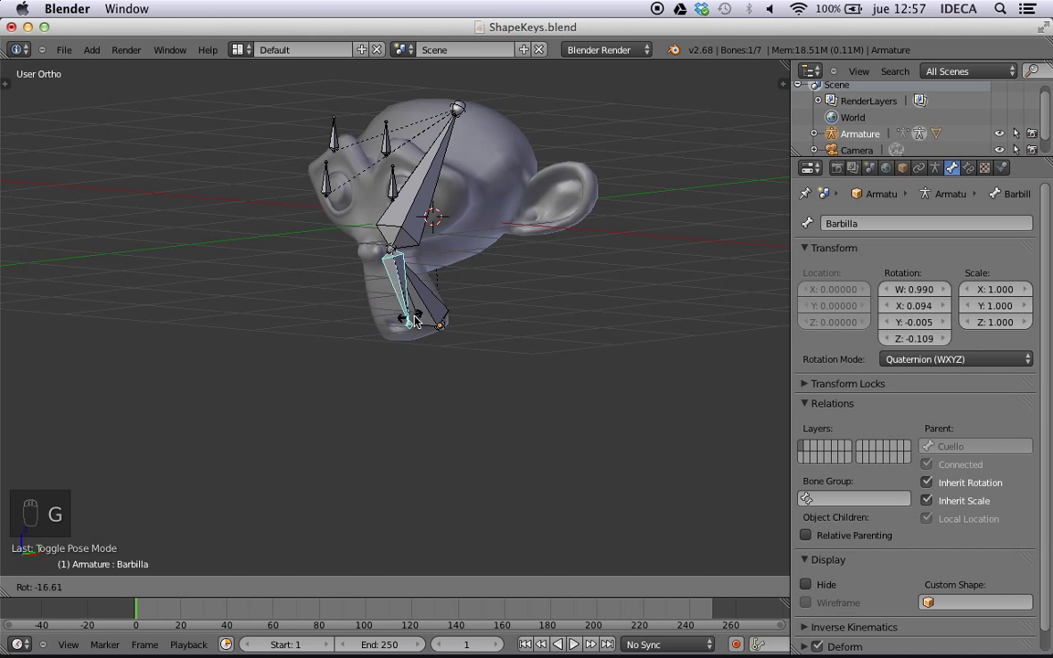
right_click(361, 315)
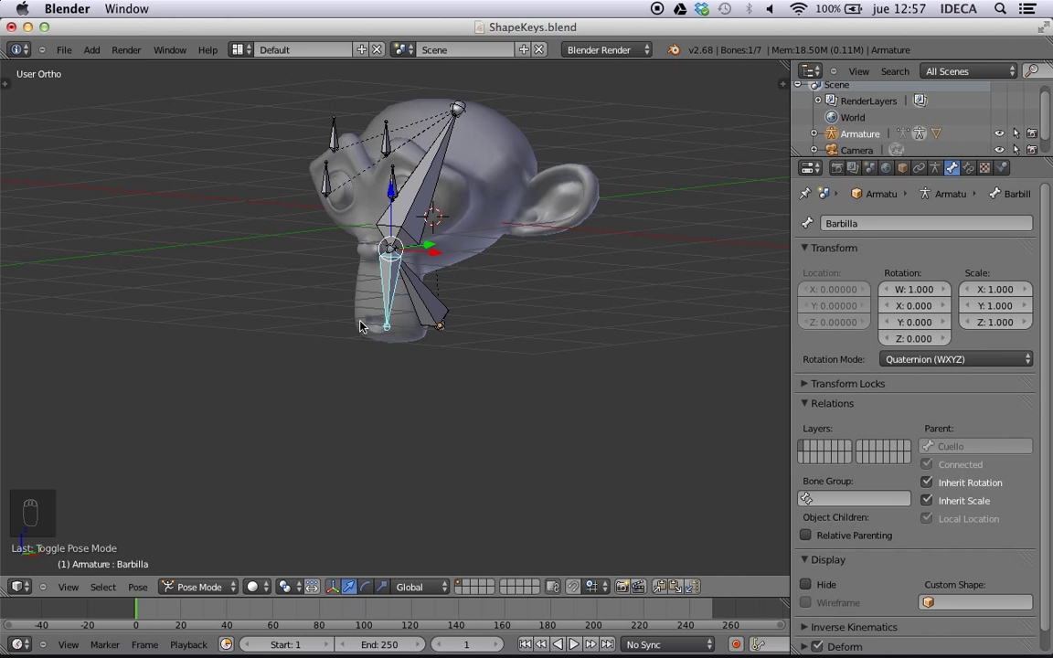
- Return to Edit Mode and add a new bone to the armature at the 3D cursor
key(KP_1)
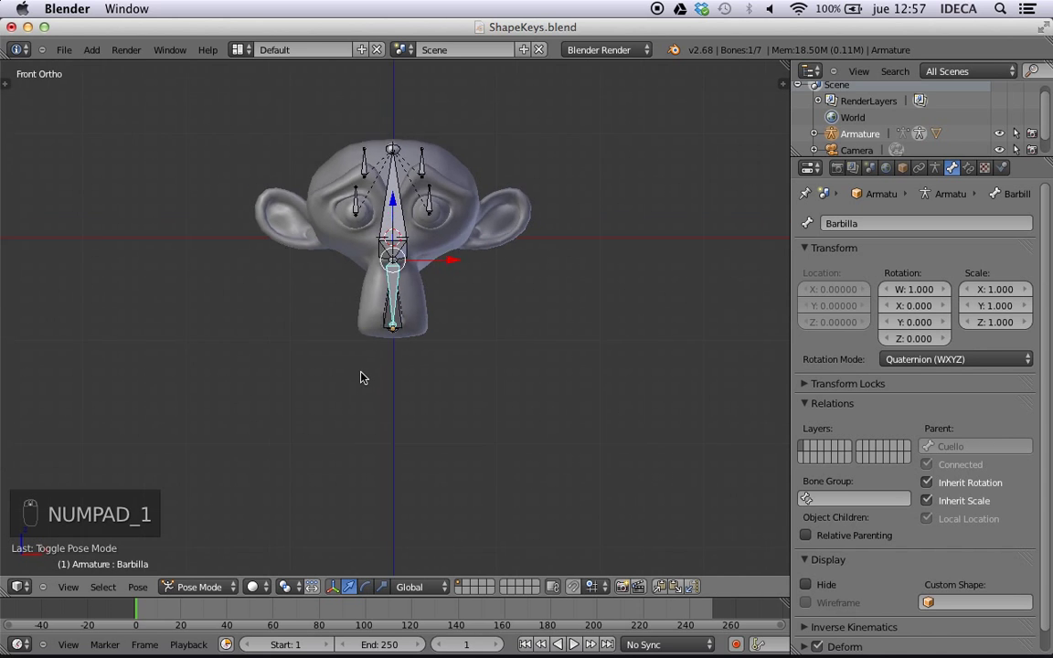
scroll(364, 375, up, 4)
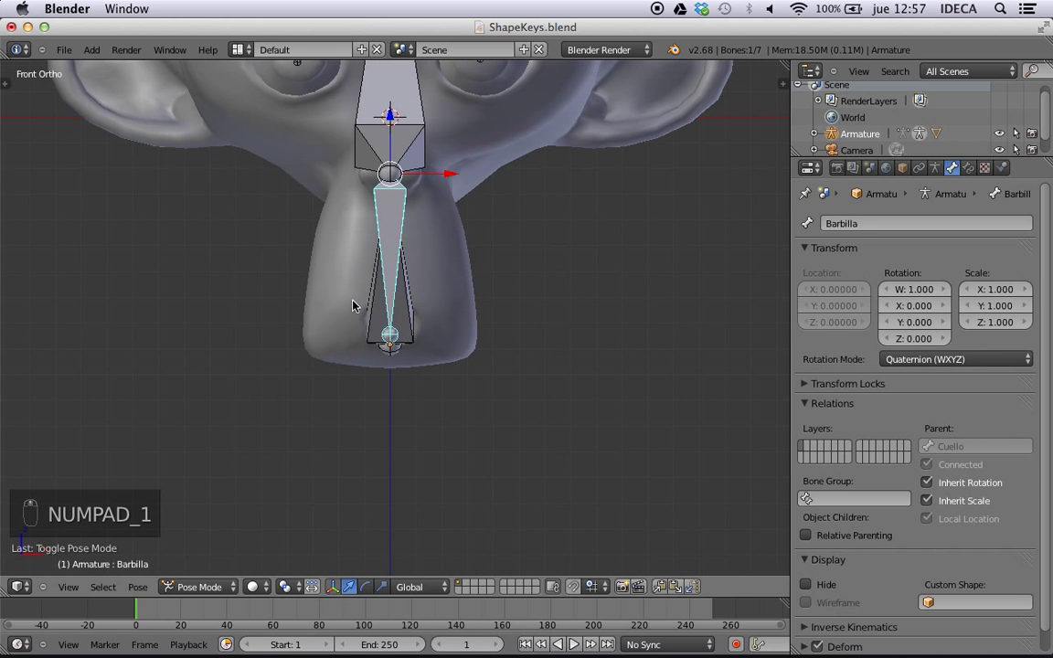
middle_drag(430, 272, 391, 313)
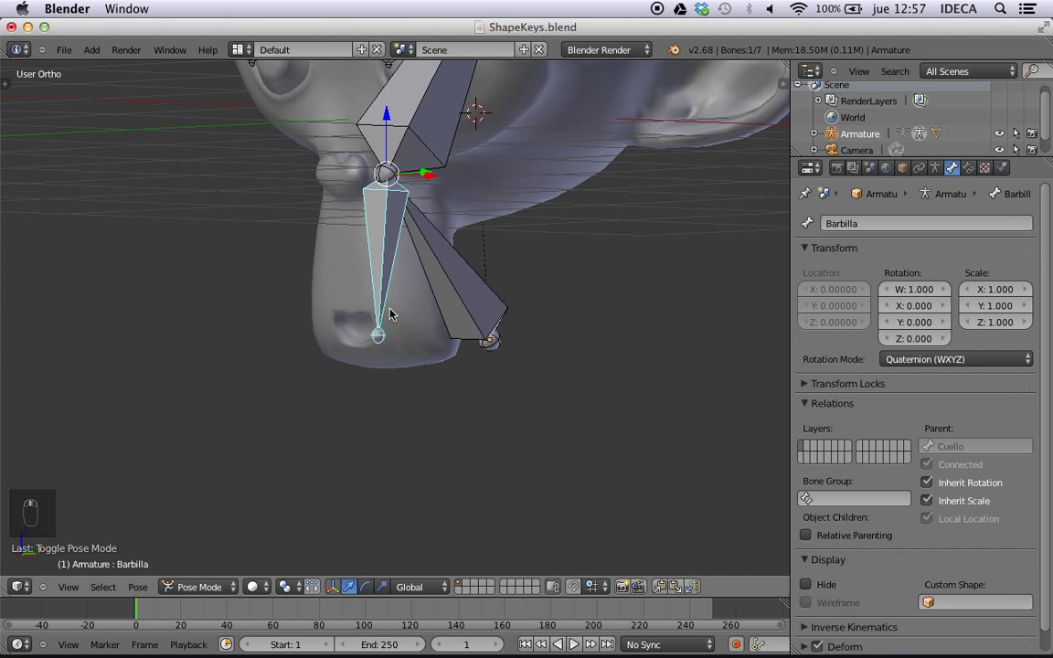
key(KP_1)
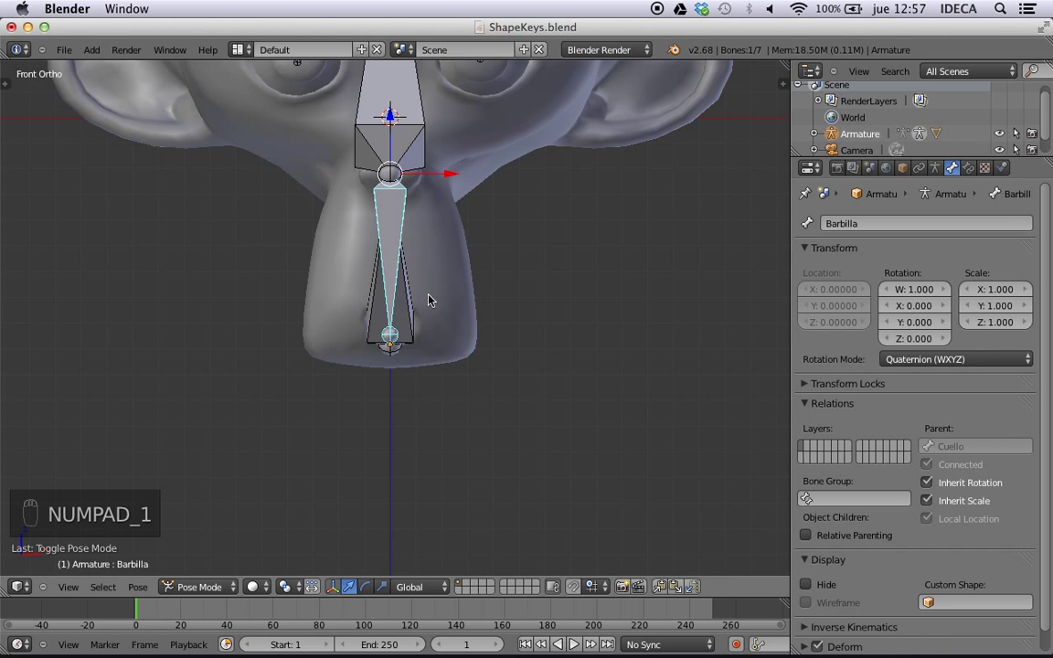
key(shift+a)
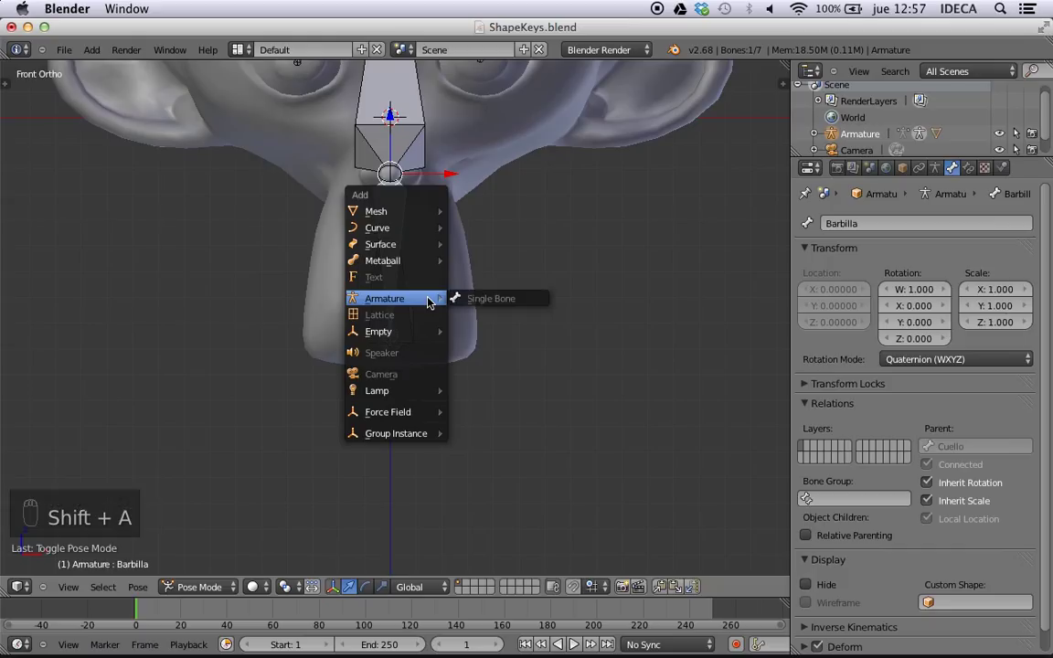
click(199, 587)
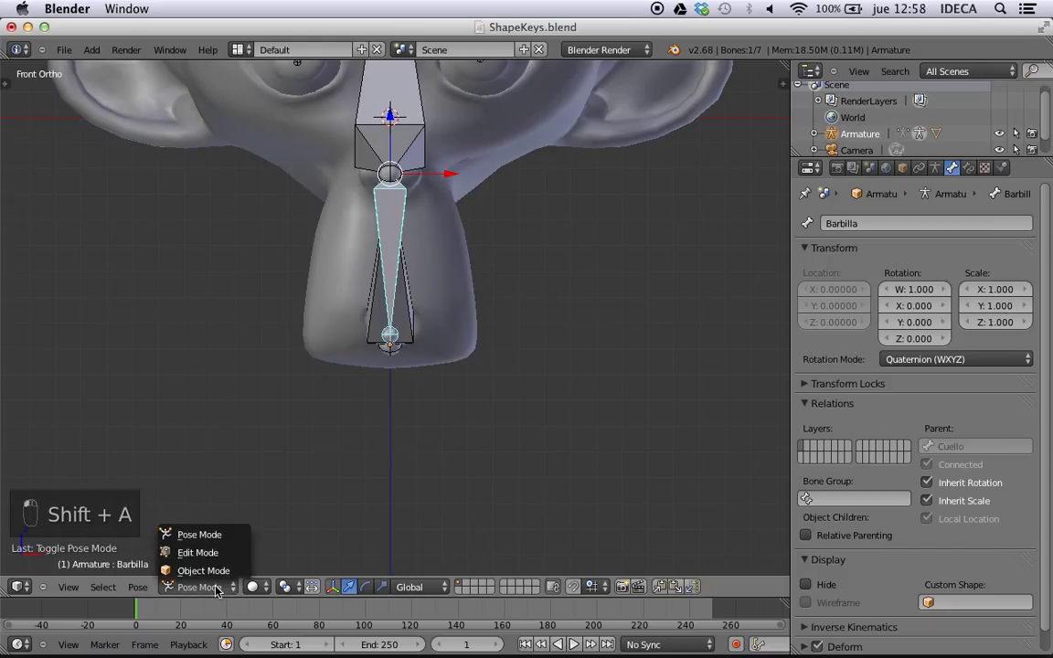
click(197, 552)
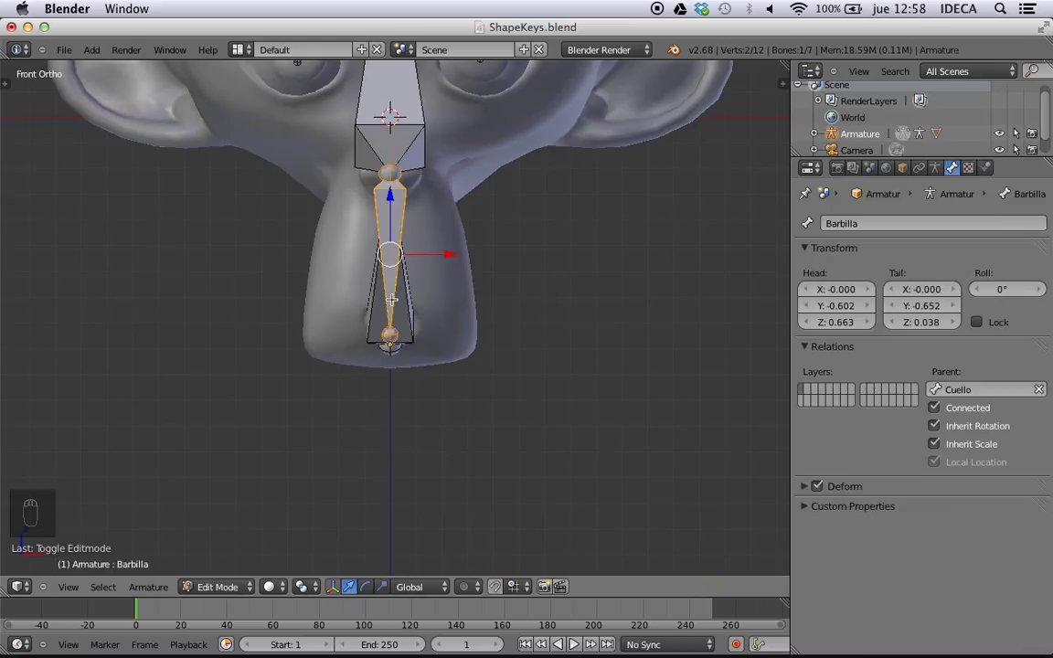
key(shift+a)
scroll(393, 299, down, 5)
middle_drag(393, 299, 442, 209)
right_click(436, 205)
right_click(432, 194)
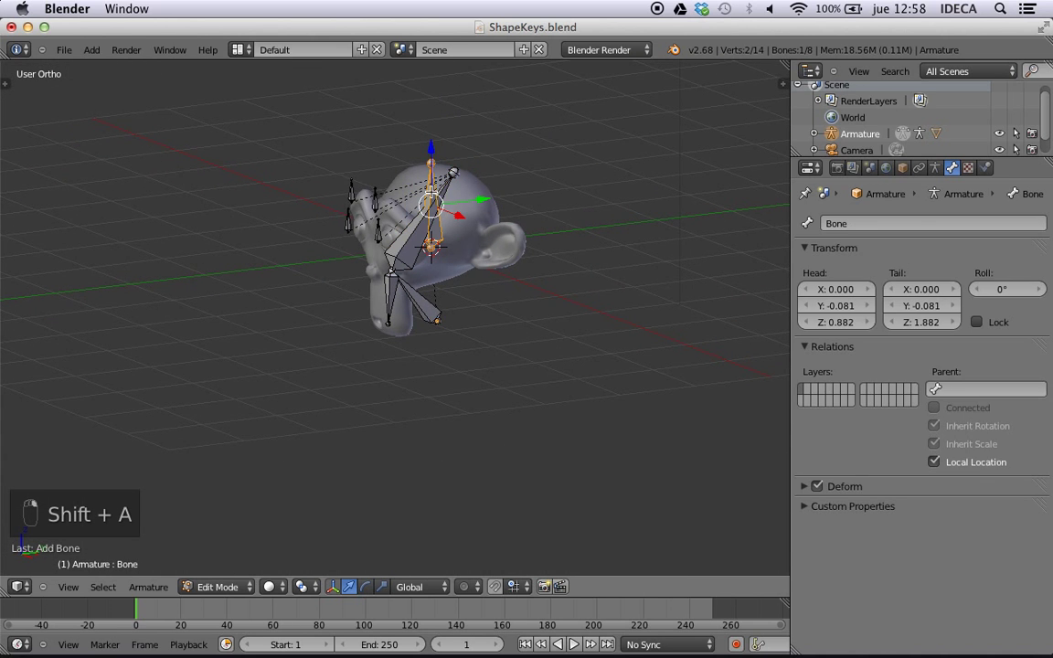
- Move the new bone down and out in front of the jaw, with its head at about Y -1.177, Z -0.241
drag(430, 159, 436, 258)
key(KP_3)
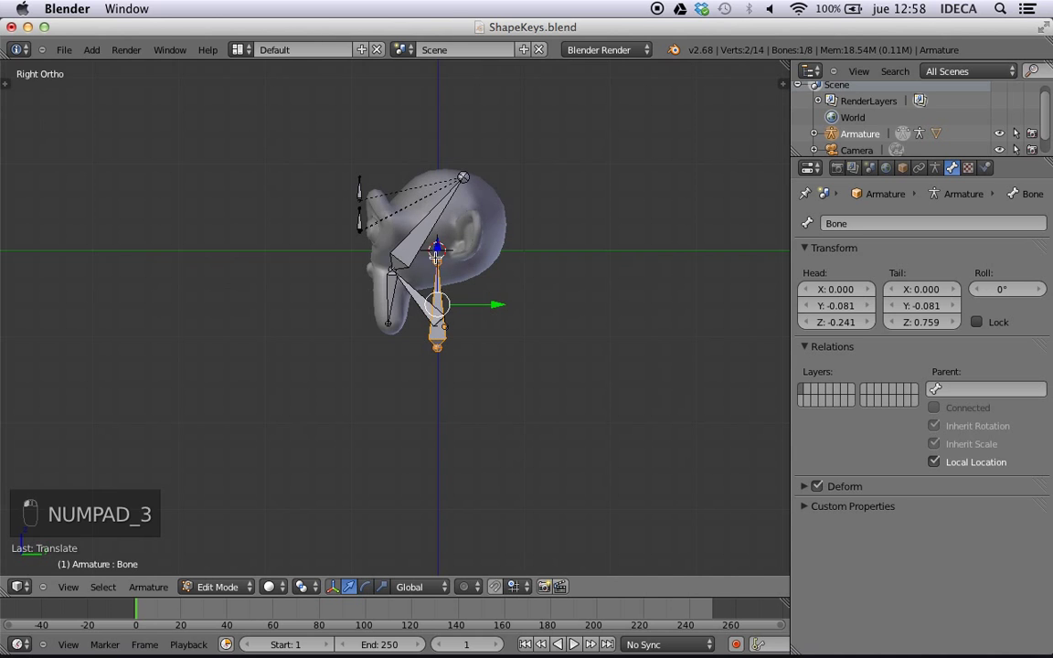
drag(504, 303, 404, 305)
- Scale the new bone down to about 0.22 and shift it along Y toward the mouth, to about Y -0.911
scroll(402, 337, up, 7)
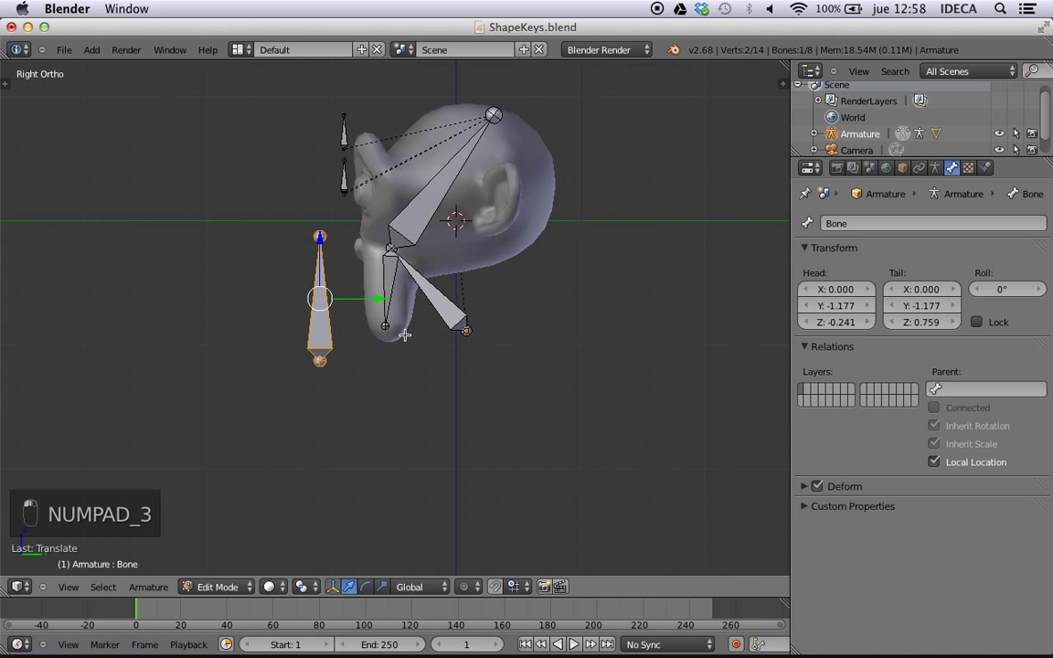
key(s)
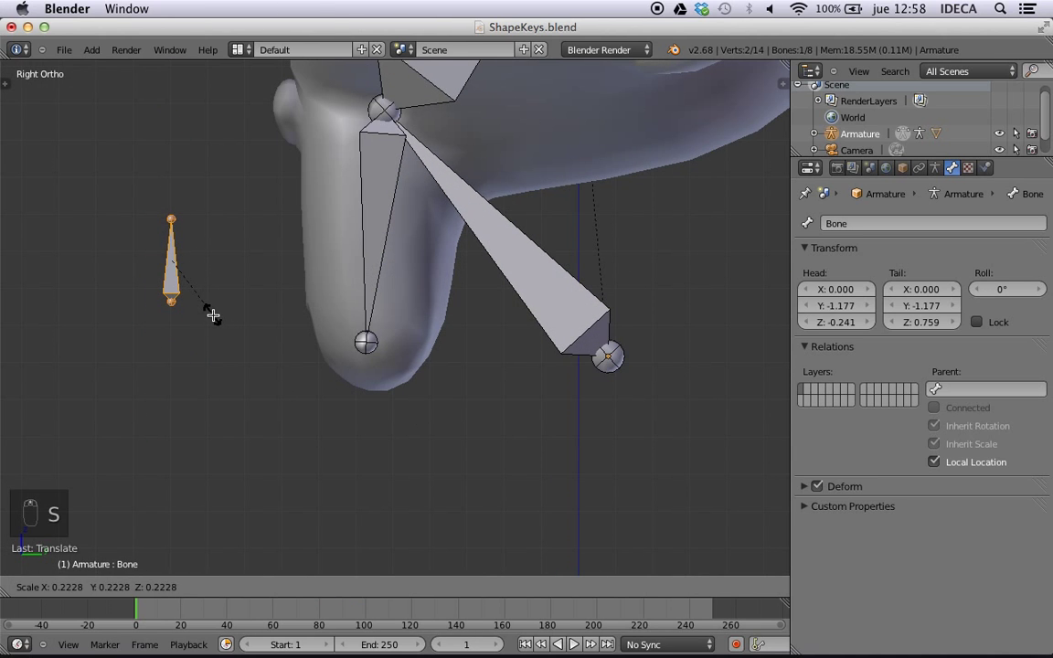
click(213, 316)
drag(227, 261, 324, 260)
key(KP_1)
scroll(381, 304, up, 5)
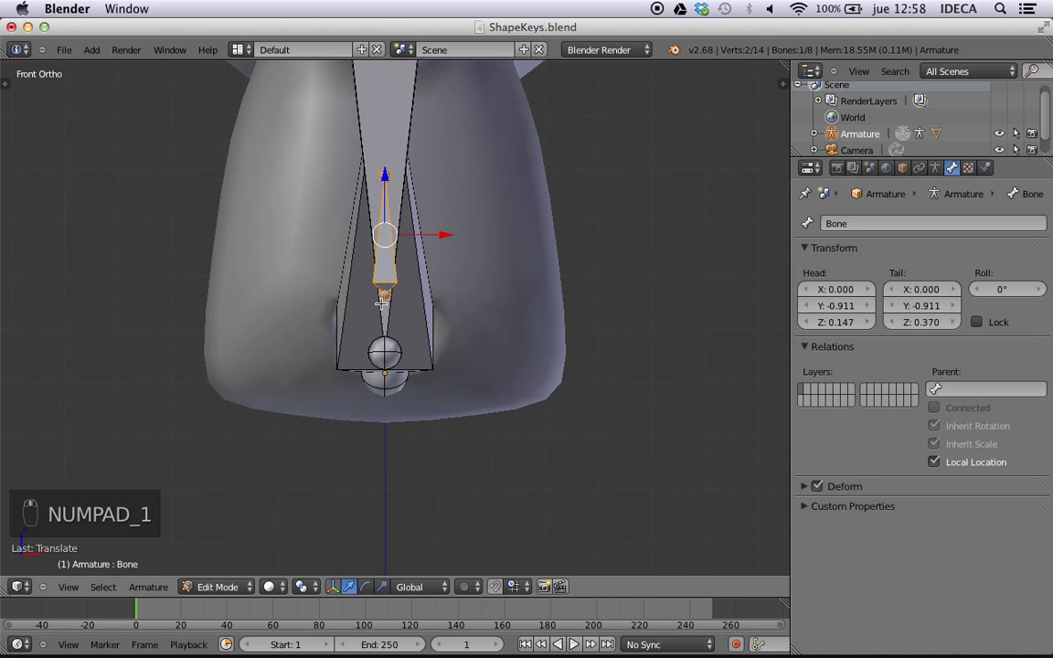
middle_drag(382, 304, 211, 310)
key(KP_3)
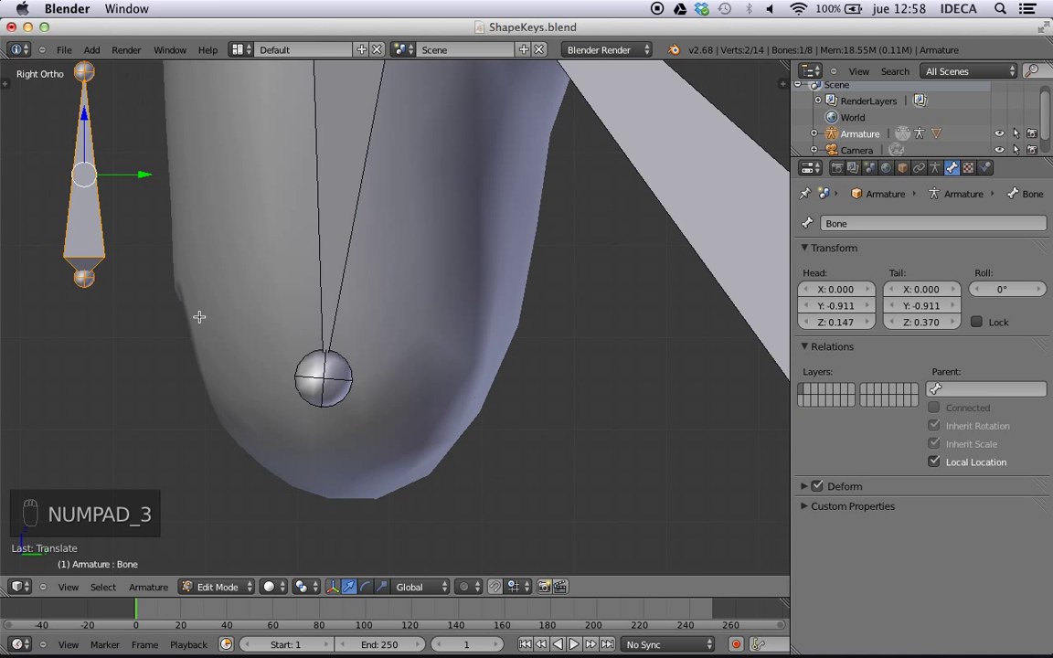
- Scale the mouth bone down and lower it along Z so its head is at about Z 0.153 and its tail at about Z 0.314
key(s)
click(160, 251)
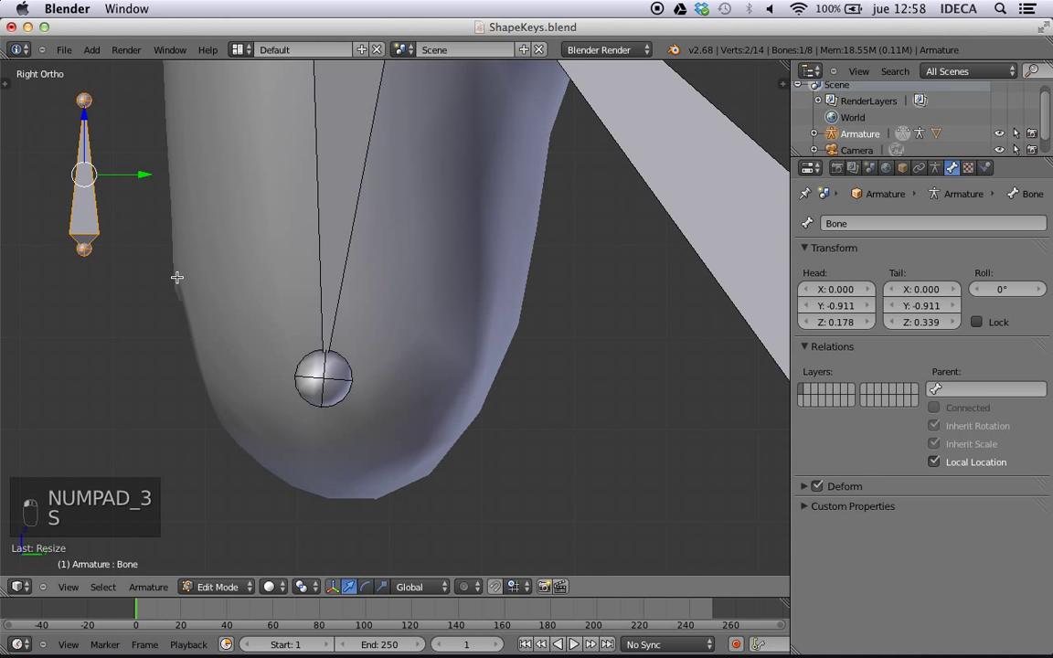
middle_drag(176, 277, 207, 278)
drag(90, 122, 93, 145)
key(KP_1)
key(KP_3)
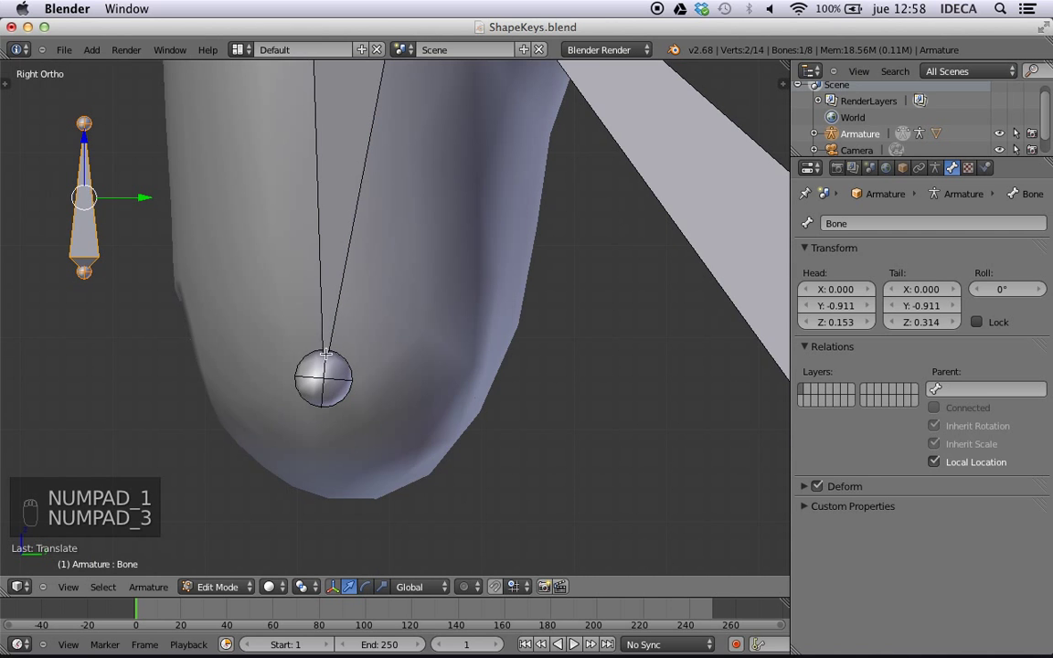
- Duplicate the mouth bone straight down along Z, placing the copy's head at about Z -0.031 just below the original
shift+middle_drag(278, 342, 476, 359)
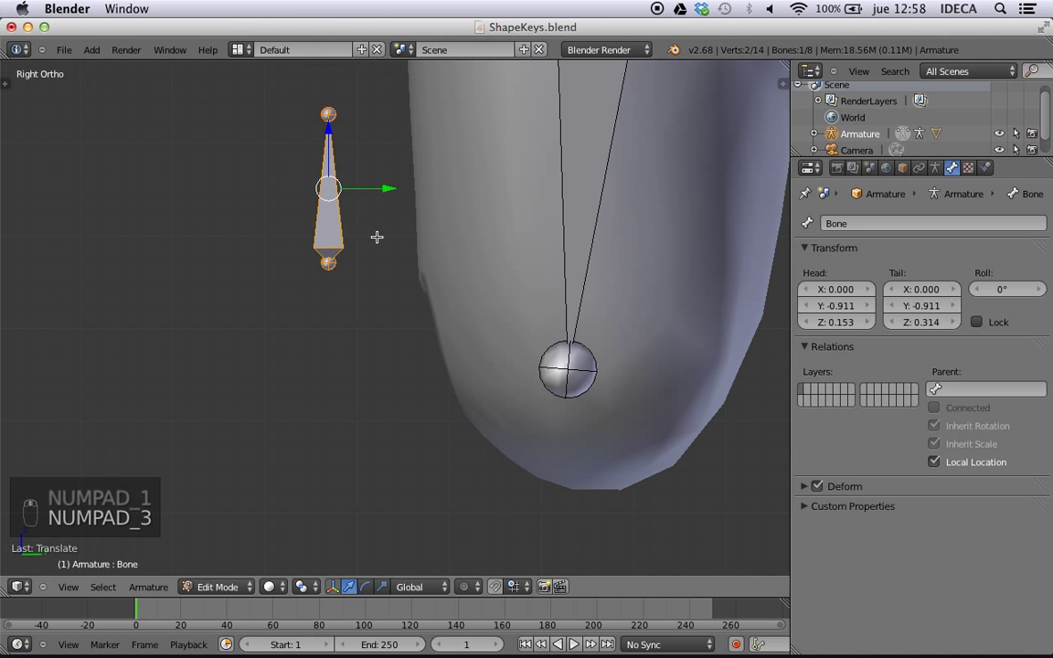
key(shift+d)
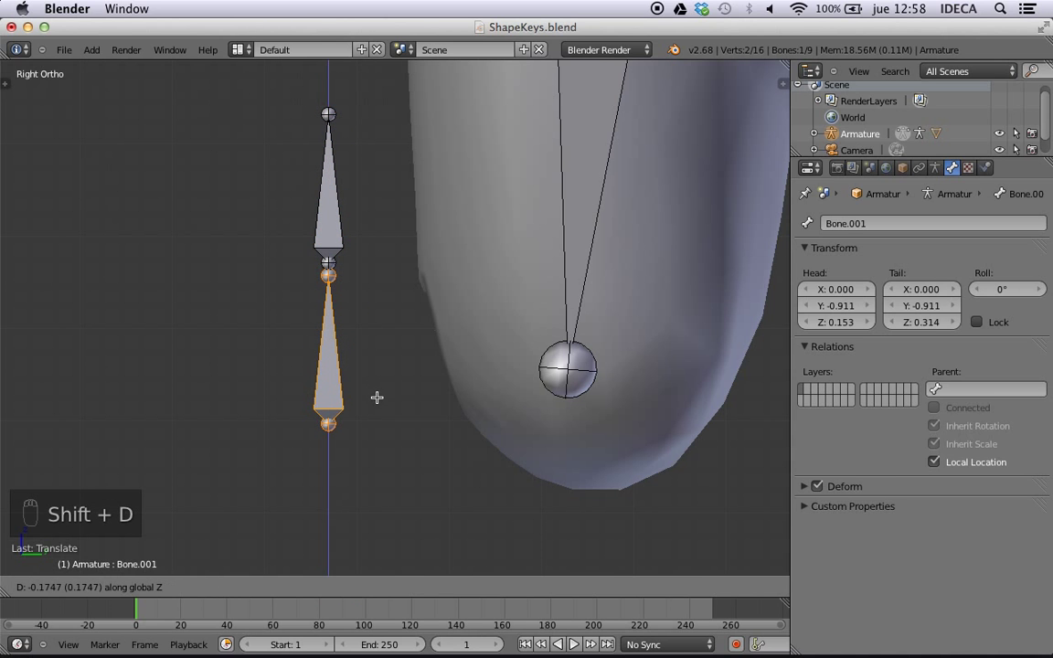
click(376, 404)
key(KP_1)
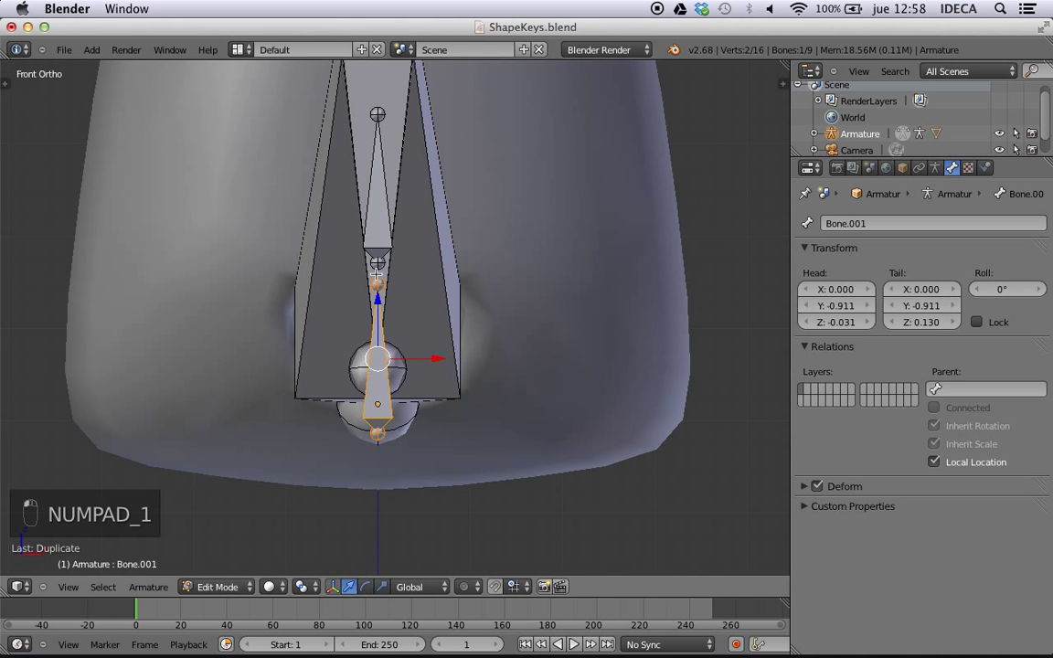
middle_drag(444, 284, 383, 287)
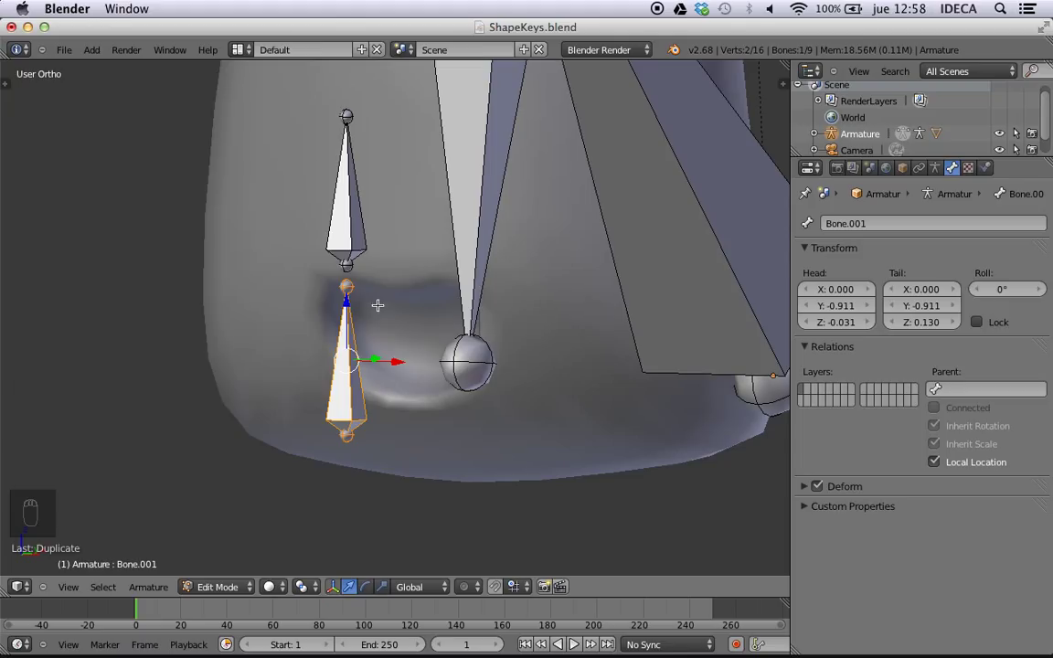
scroll(359, 200, down, 5)
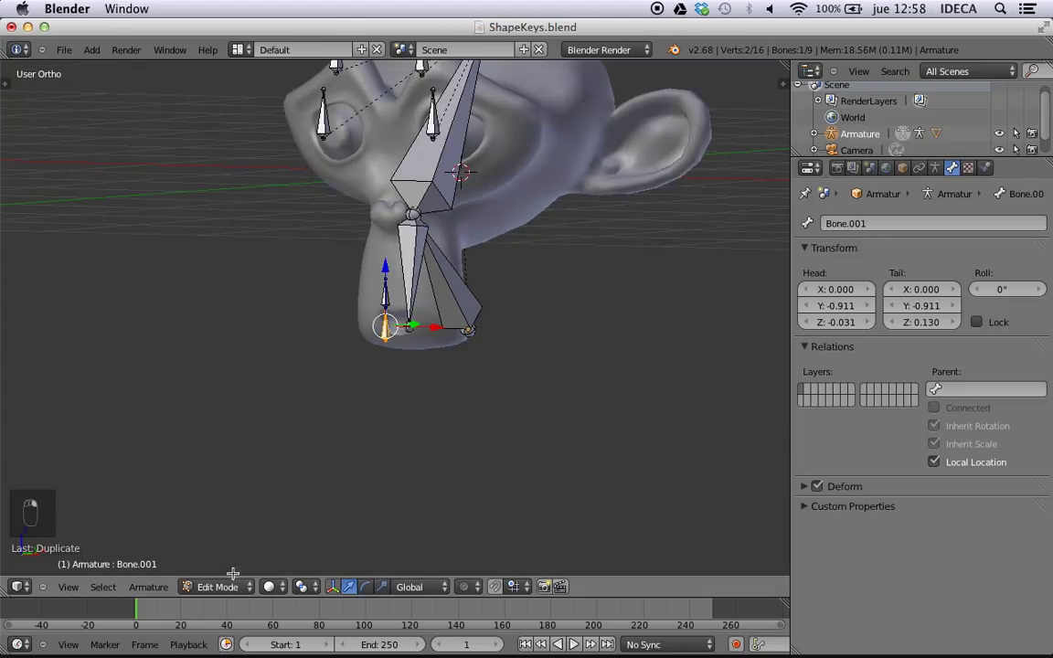
- Leave Edit Mode, select the monkey mesh and look through its list of shape keys
key(Tab)
right_click(467, 167)
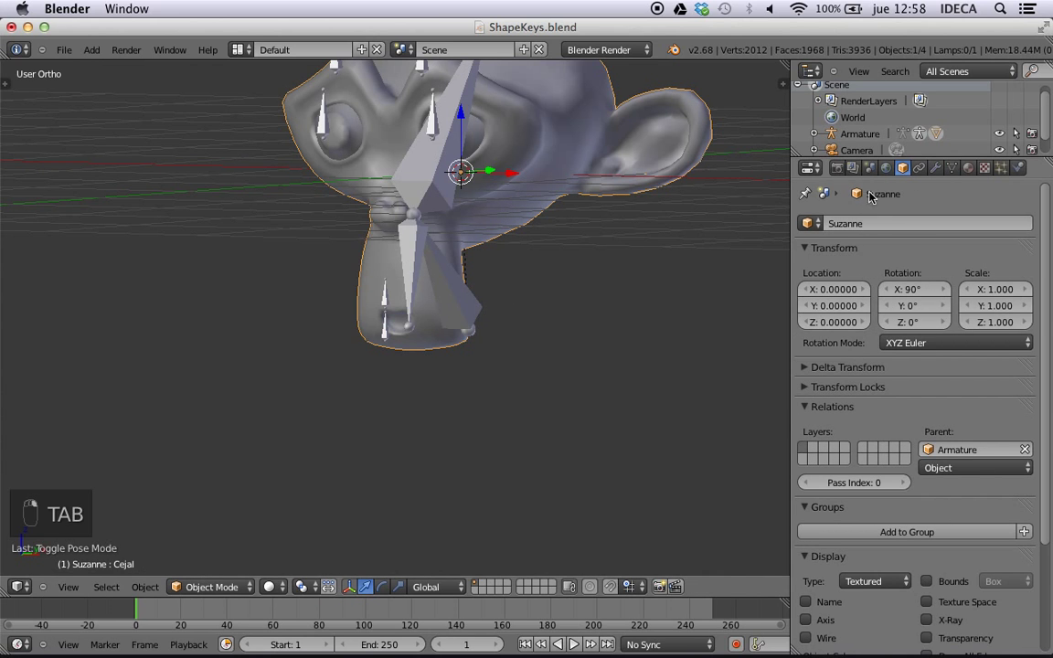
click(952, 167)
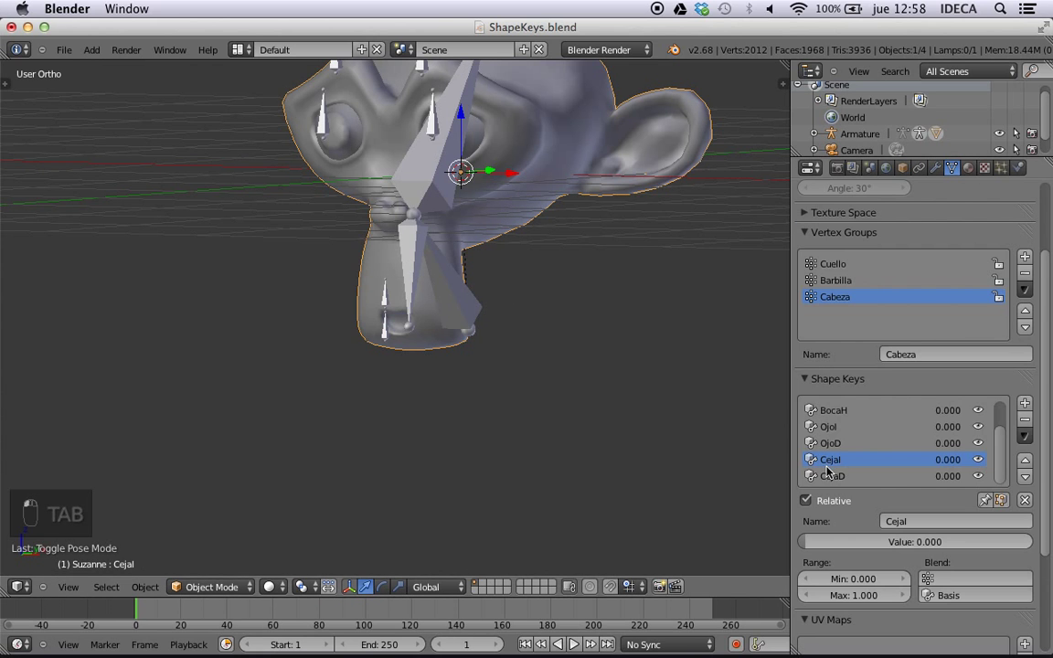
scroll(845, 462, up, 3)
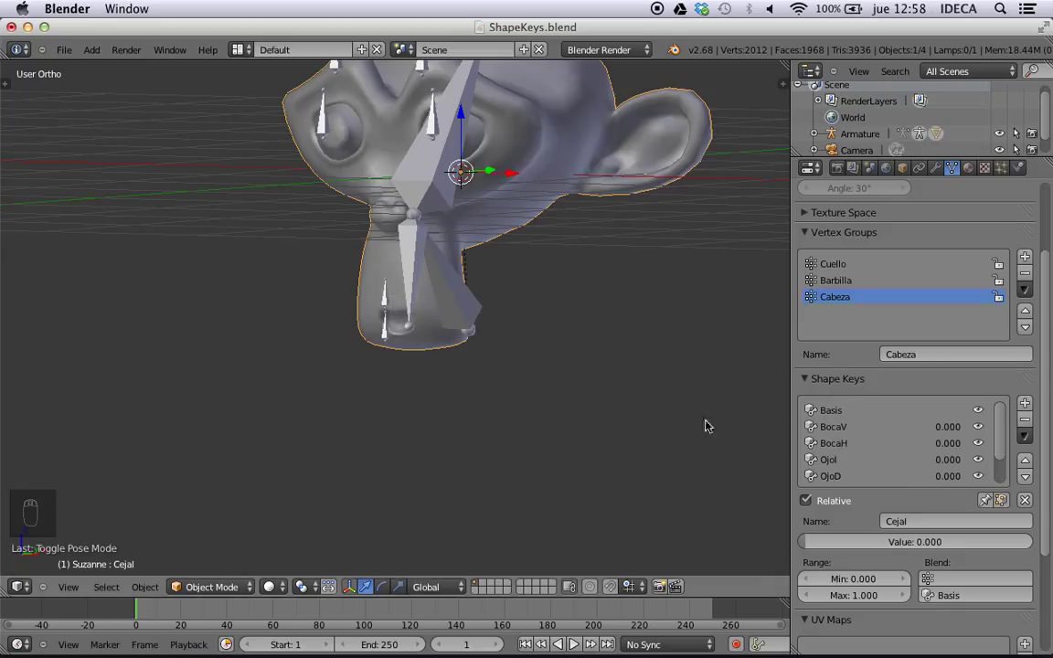
scroll(905, 437, down, 2)
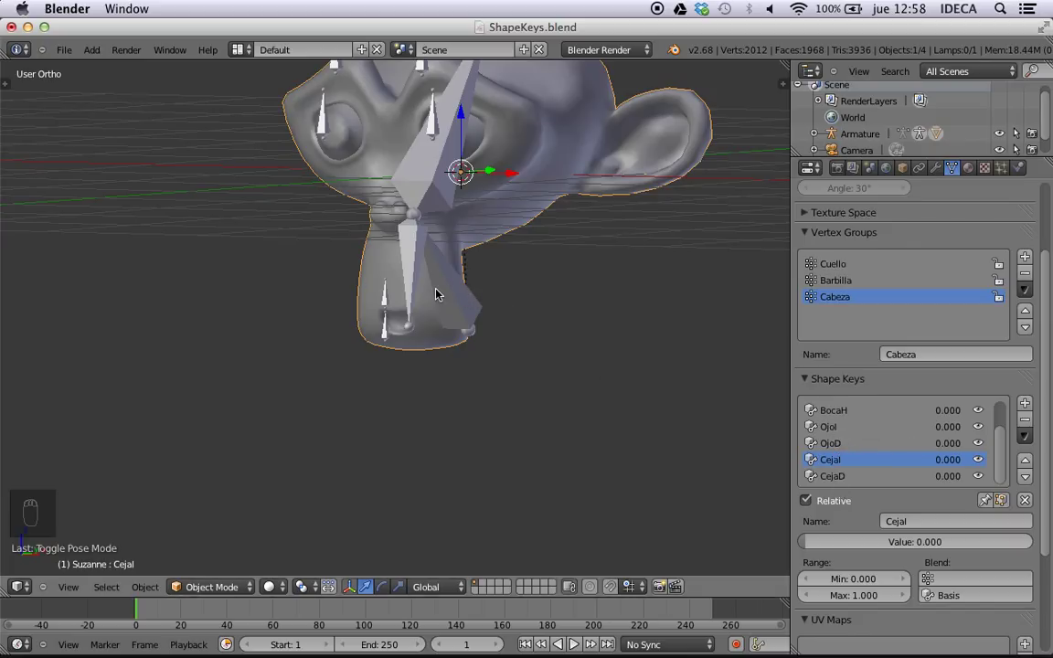
scroll(501, 342, up, 2)
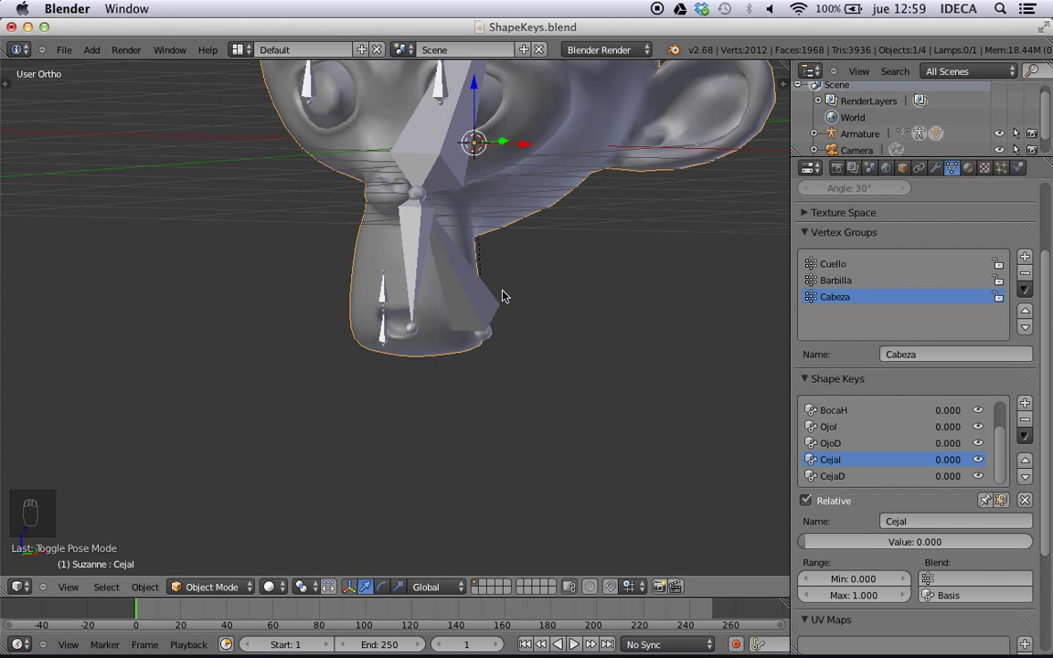
- Select the upper mouth bone, return the armature to Edit Mode and rename the bone Boca.U
right_click(384, 292)
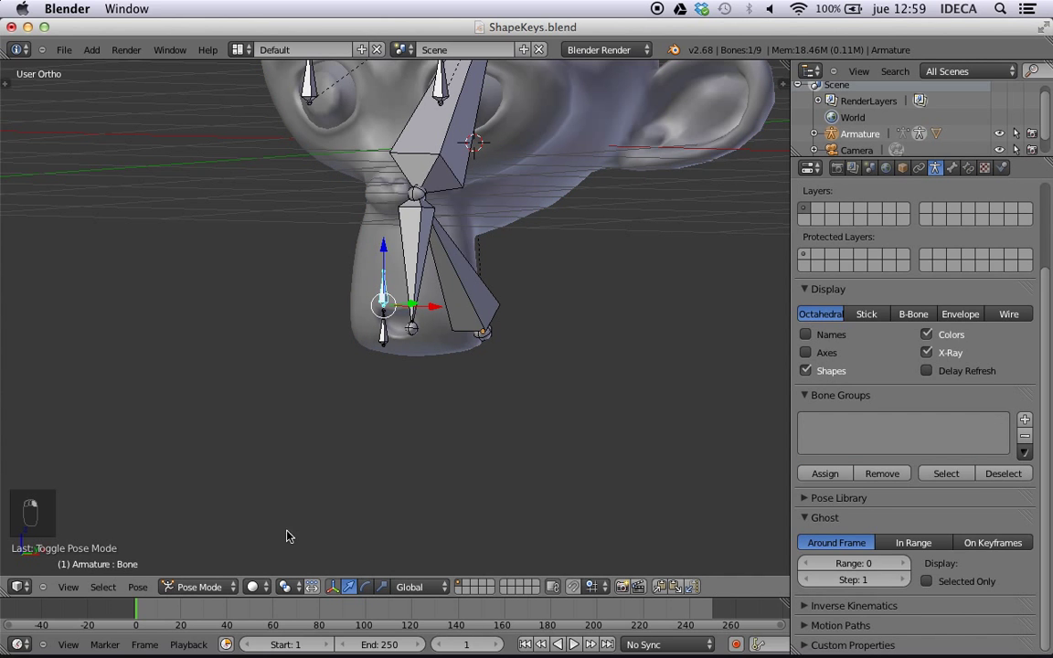
click(205, 584)
click(201, 551)
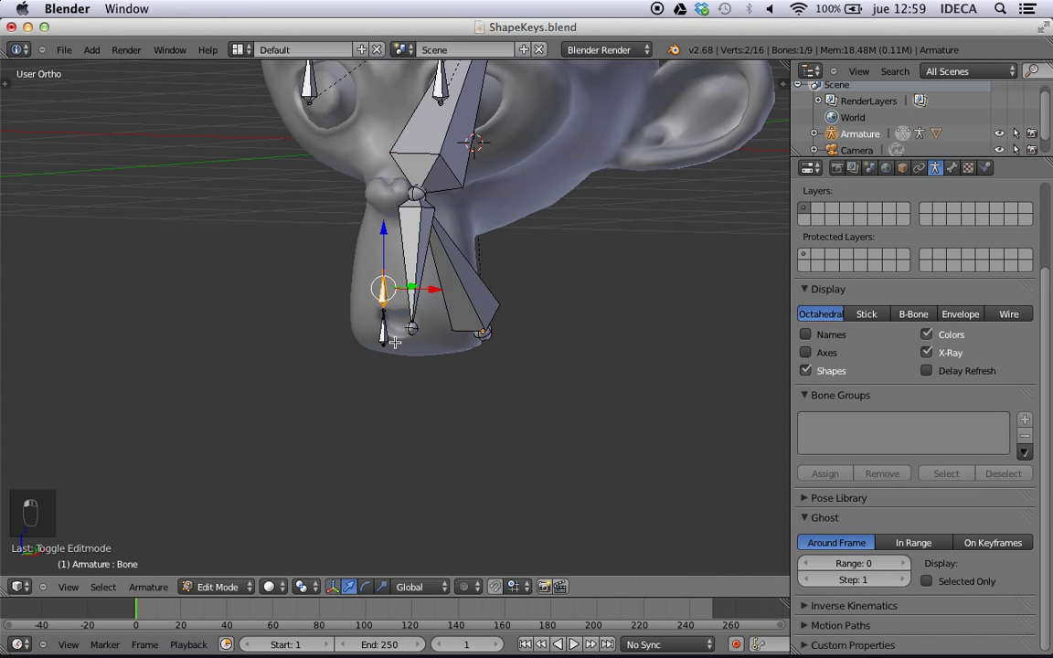
scroll(395, 342, up, 2)
scroll(469, 298, up, 4)
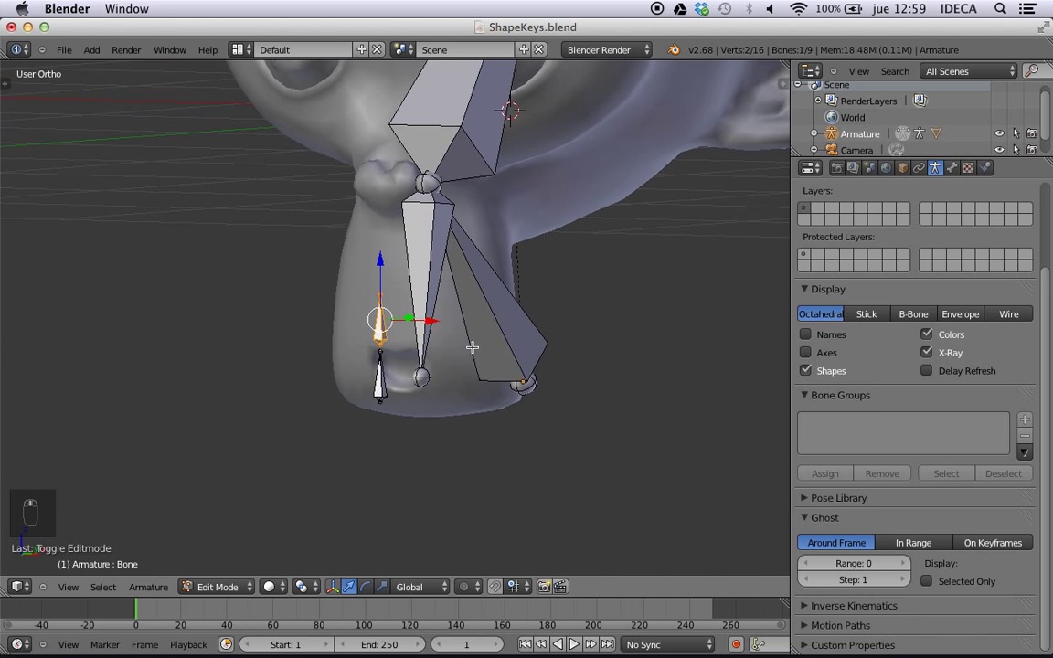
middle_drag(484, 367, 410, 365)
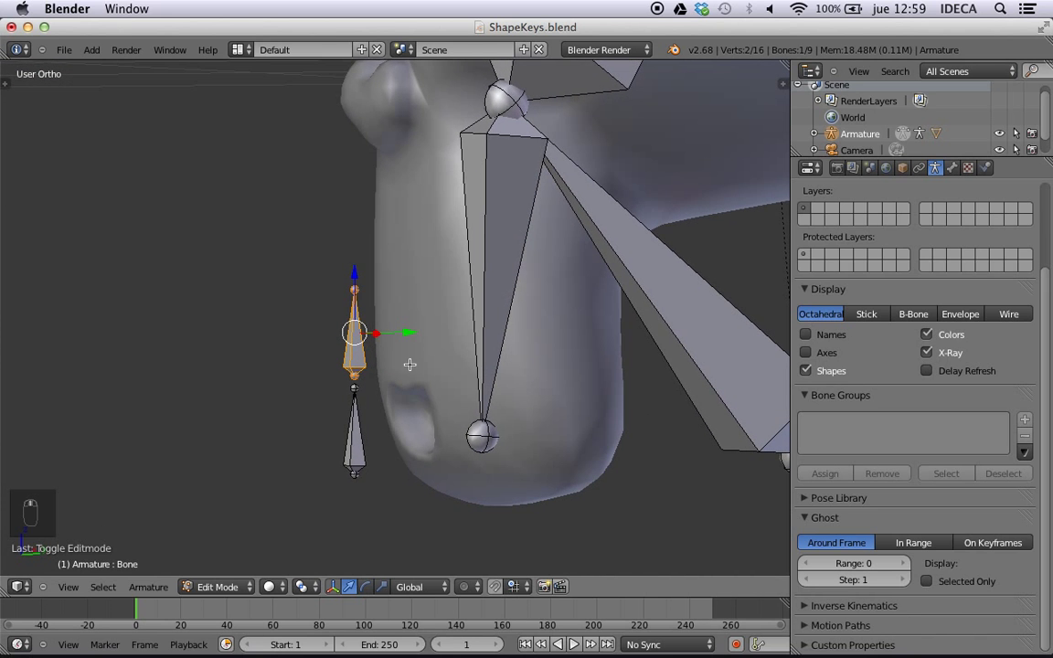
click(951, 168)
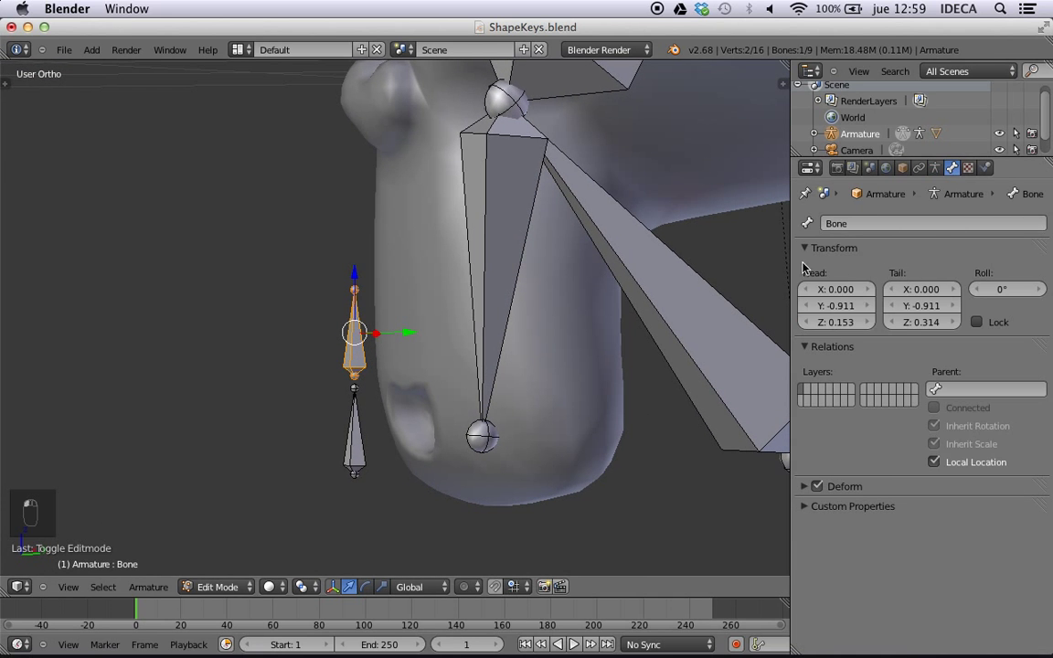
click(906, 222)
text(Boca.U)
key(Return)
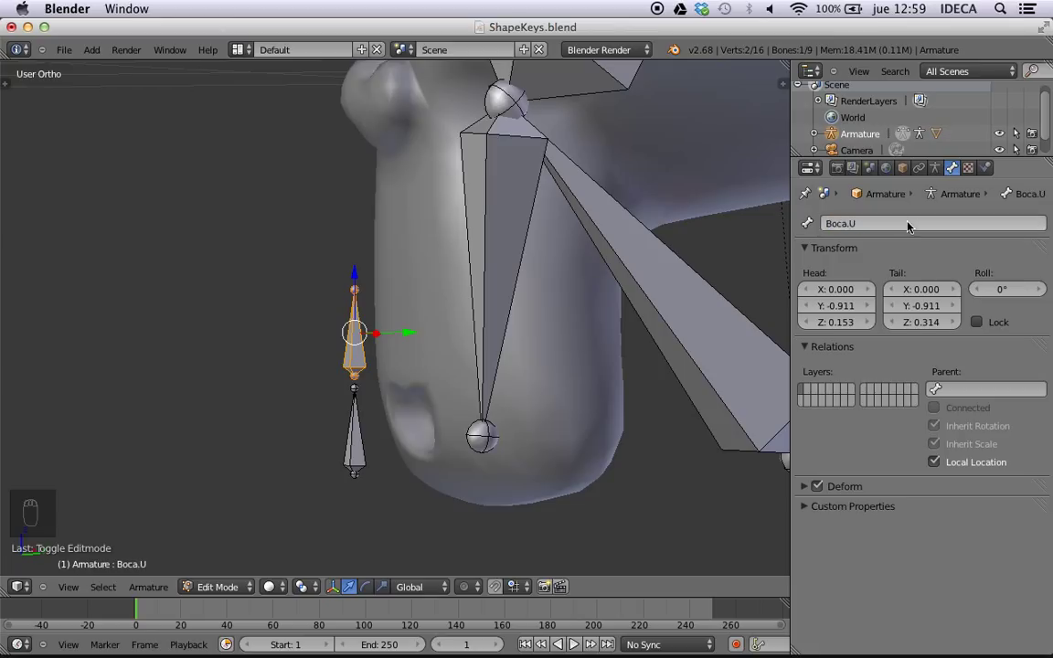
- Rename the lower mouth bone Boca.D
right_click(355, 429)
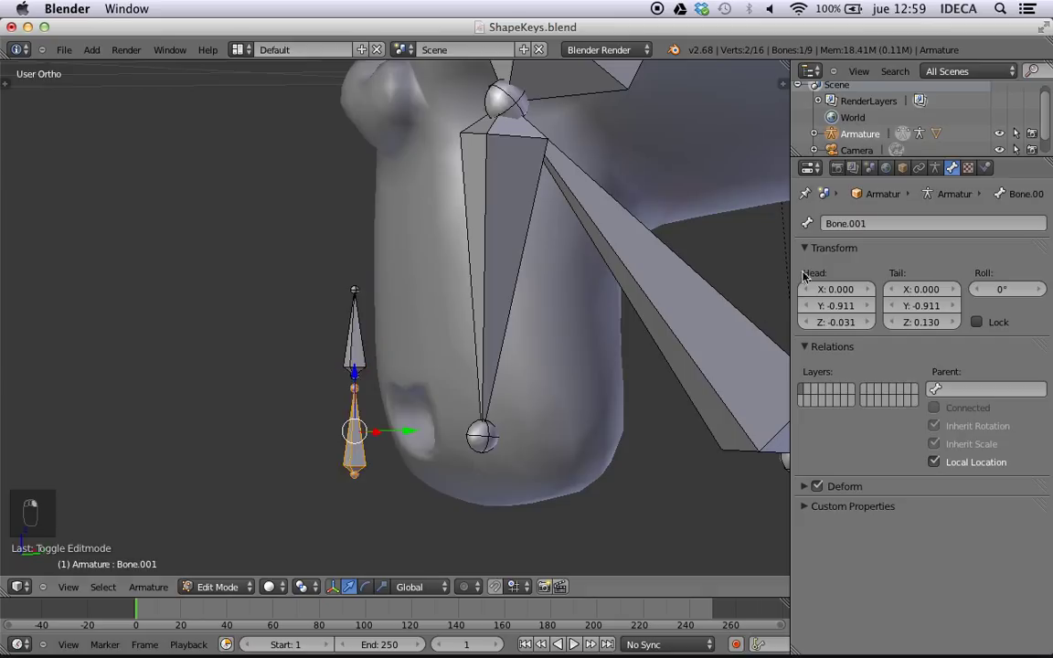
click(864, 223)
text(Boca)
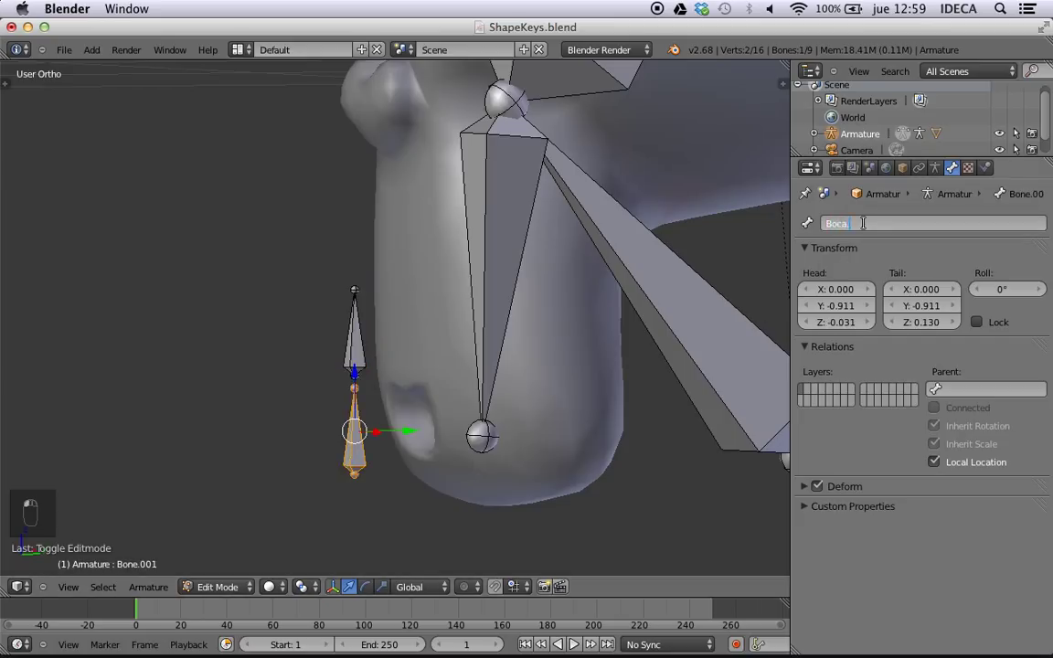
text(.D)
key(Return)
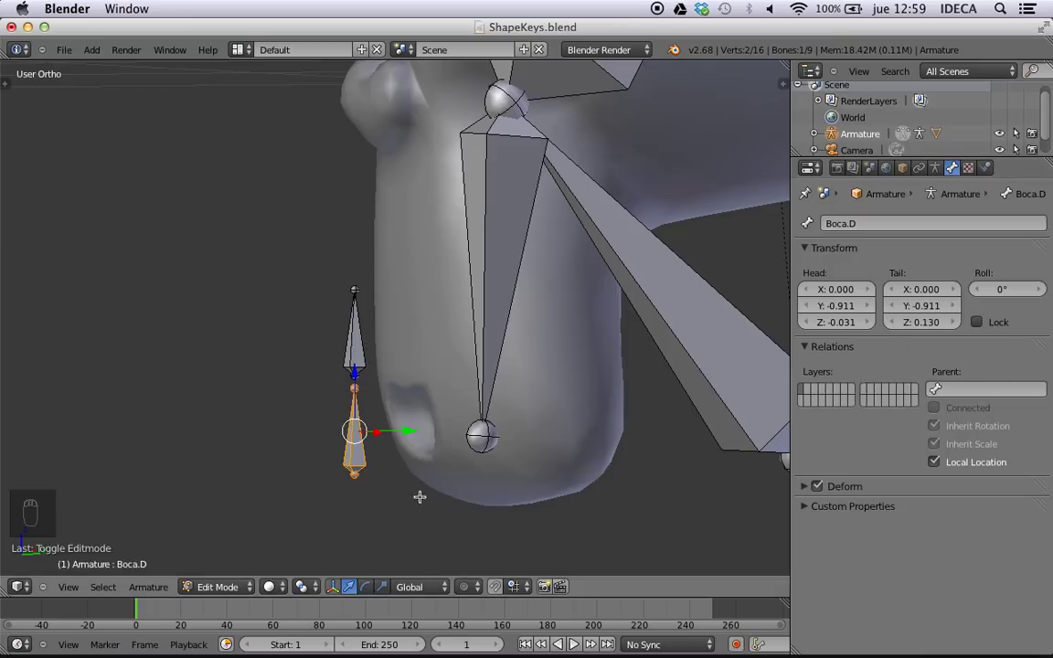
- Try to assign a parent to the lower mouth bone, choosing Boca.D from the bone list
click(995, 390)
click(946, 390)
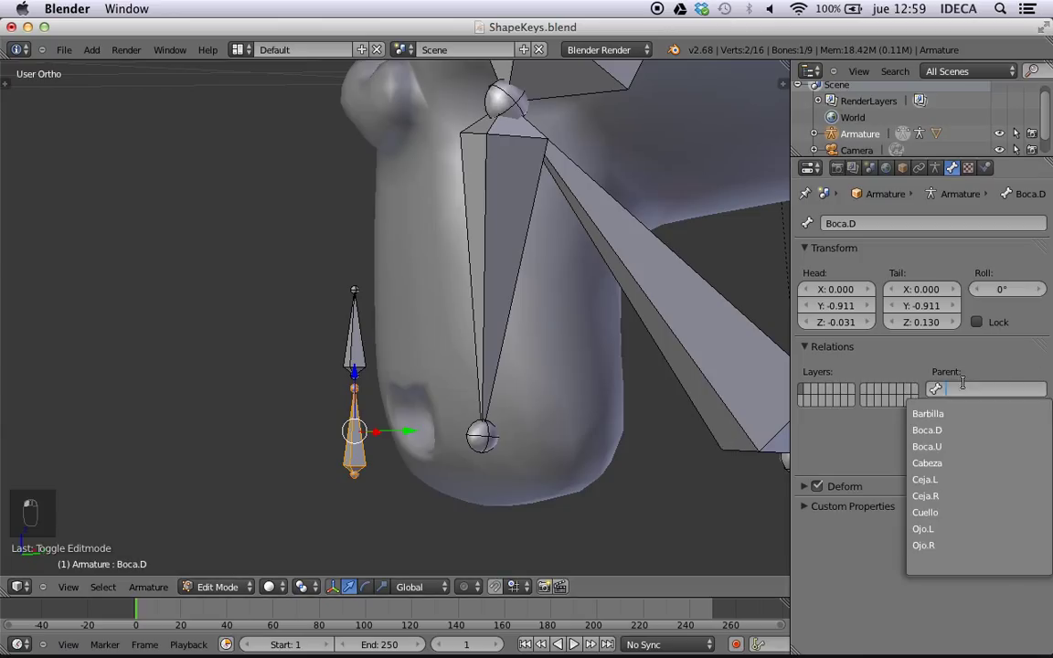
click(945, 435)
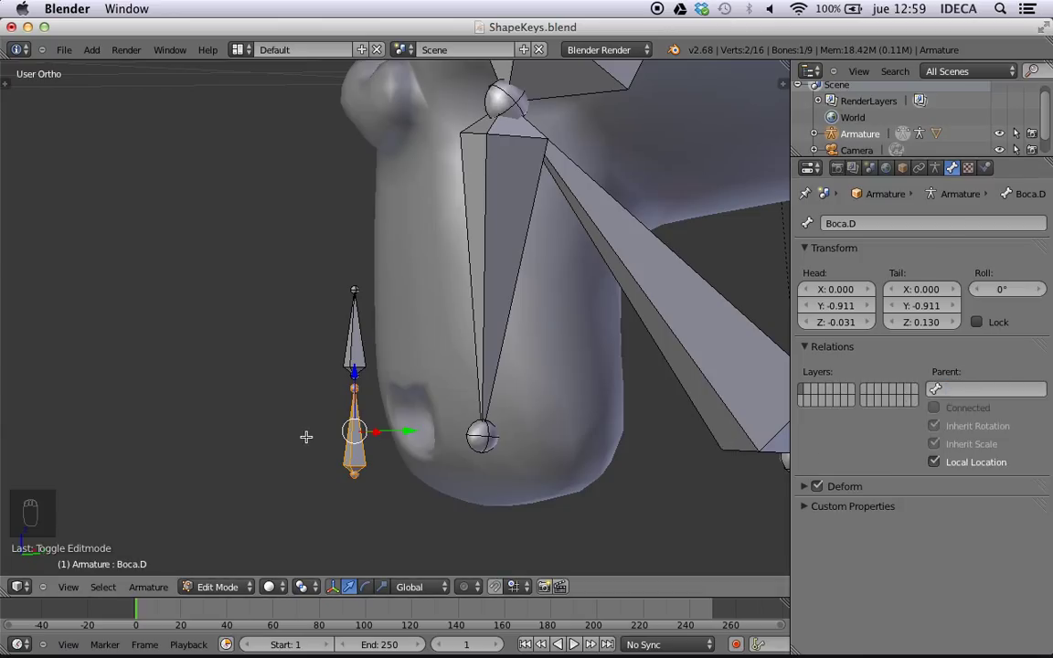
scroll(305, 435, down, 2)
scroll(304, 437, up, 3)
middle_drag(398, 446, 355, 430)
key(a)
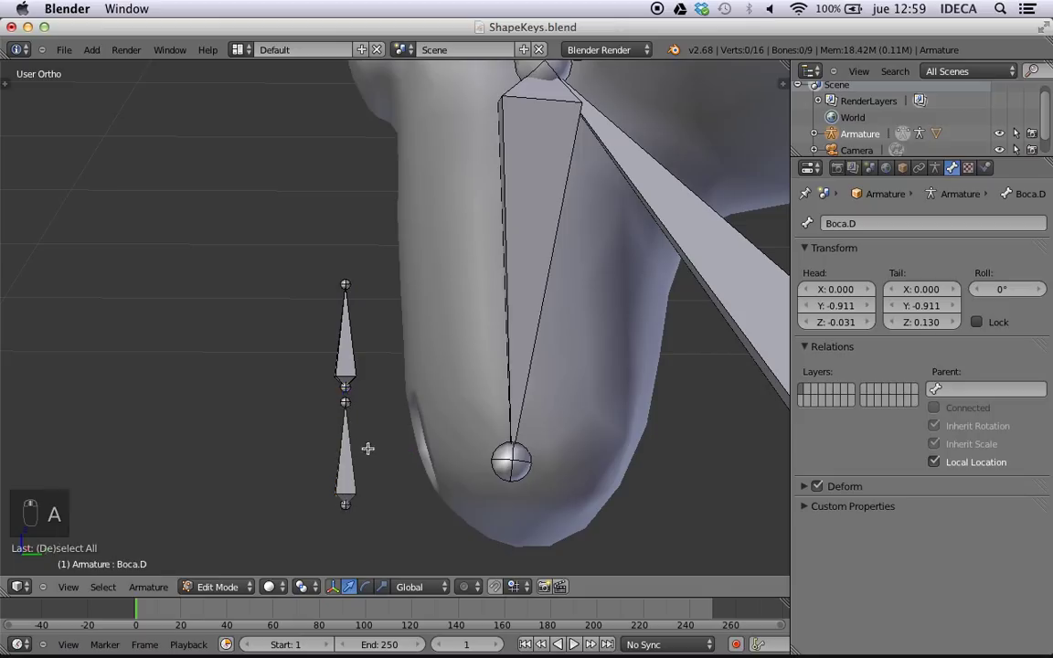
right_click(340, 464)
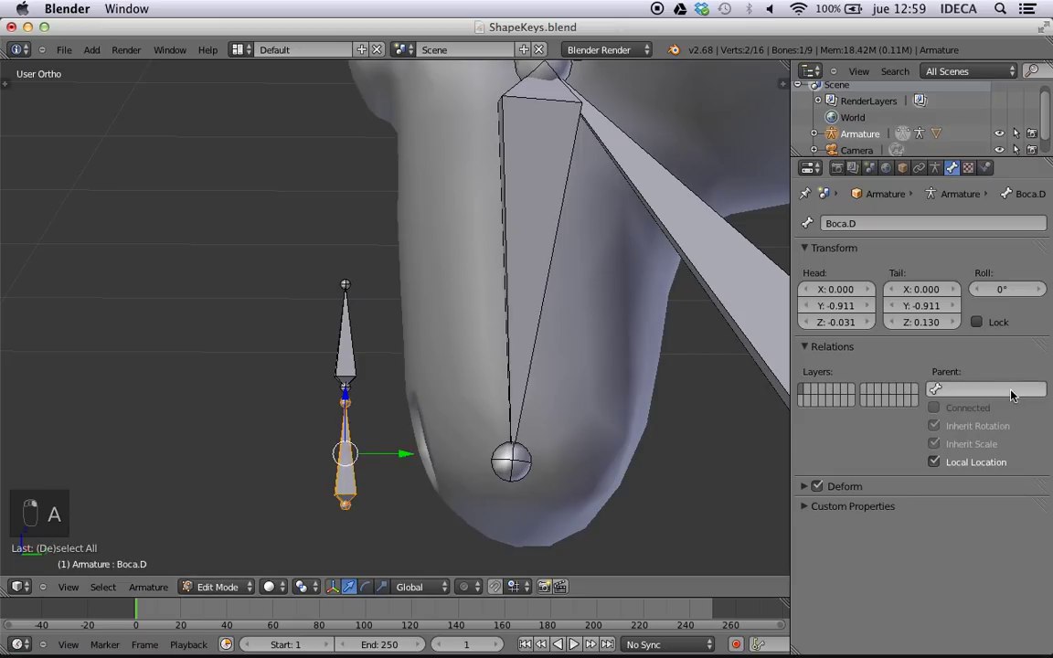
click(1001, 390)
click(941, 430)
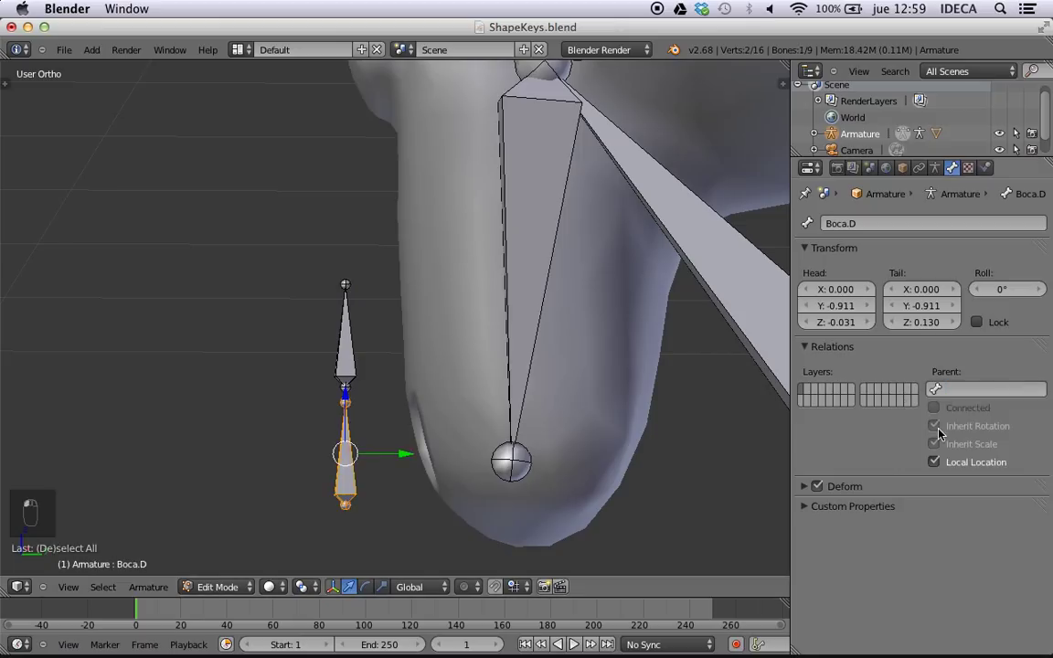
- Try to assign a parent to the upper mouth bone, choosing Boca.U from the bone list
right_click(343, 338)
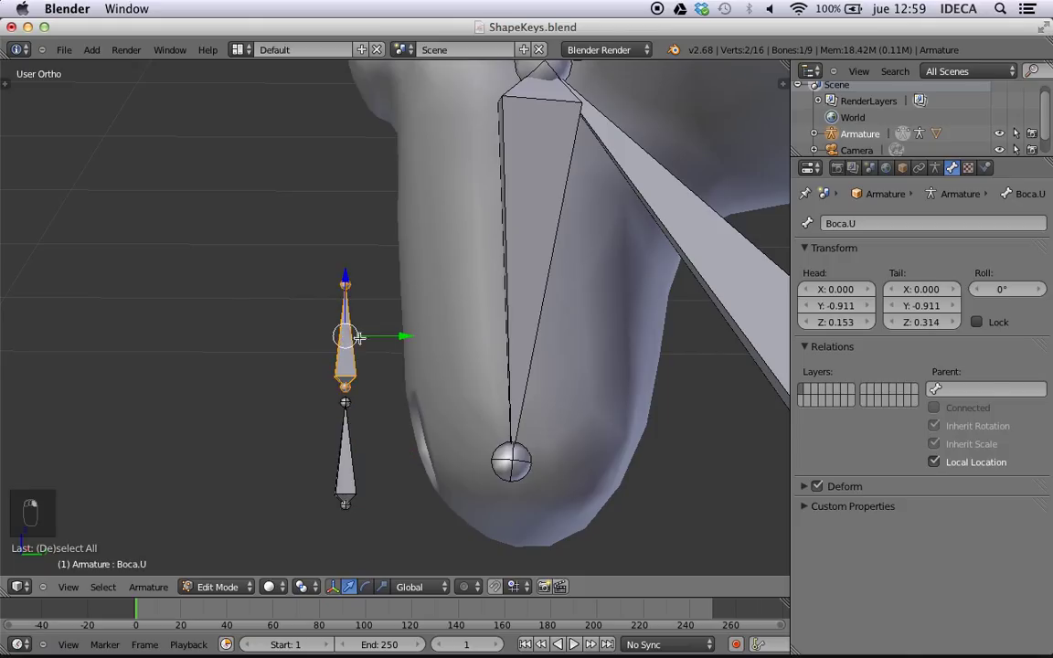
click(989, 388)
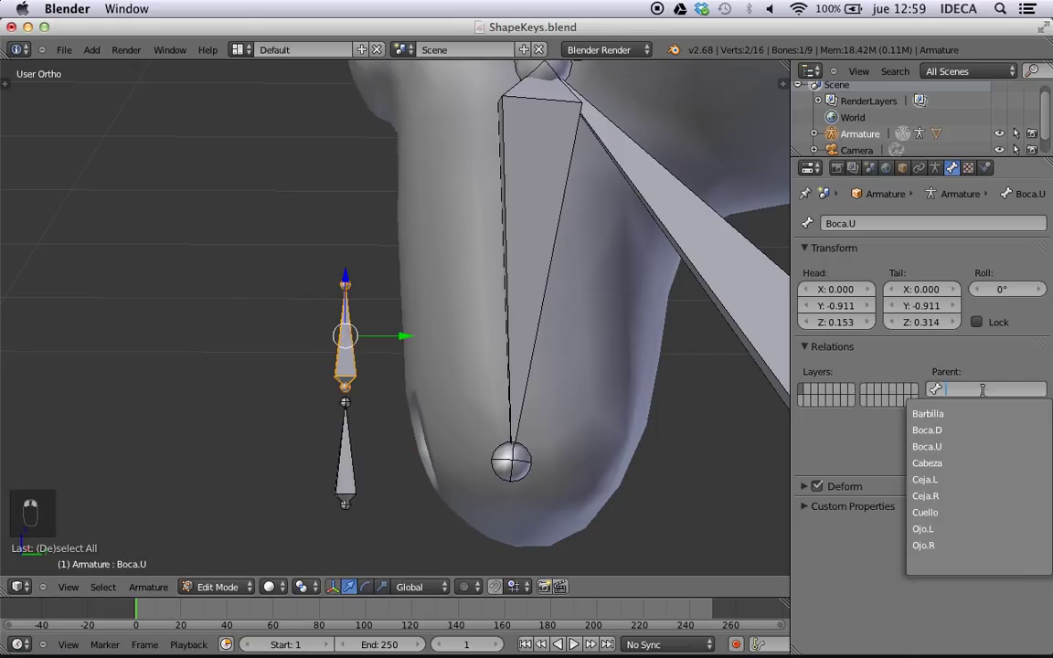
click(957, 447)
scroll(438, 373, down, 3)
key(Tab)
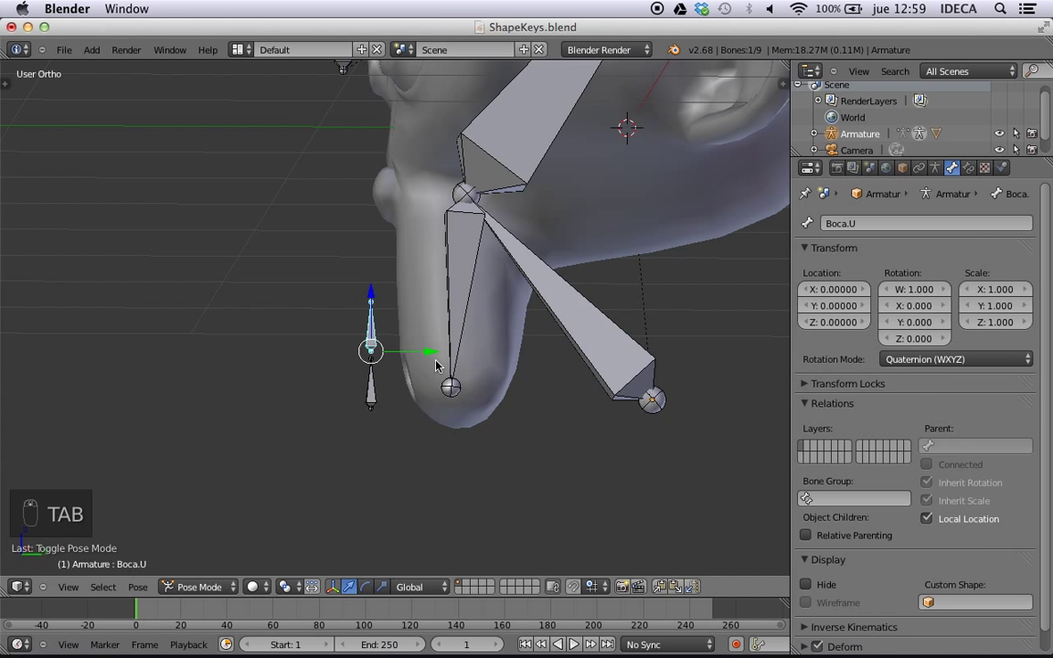
middle_drag(440, 375, 517, 371)
key(Tab)
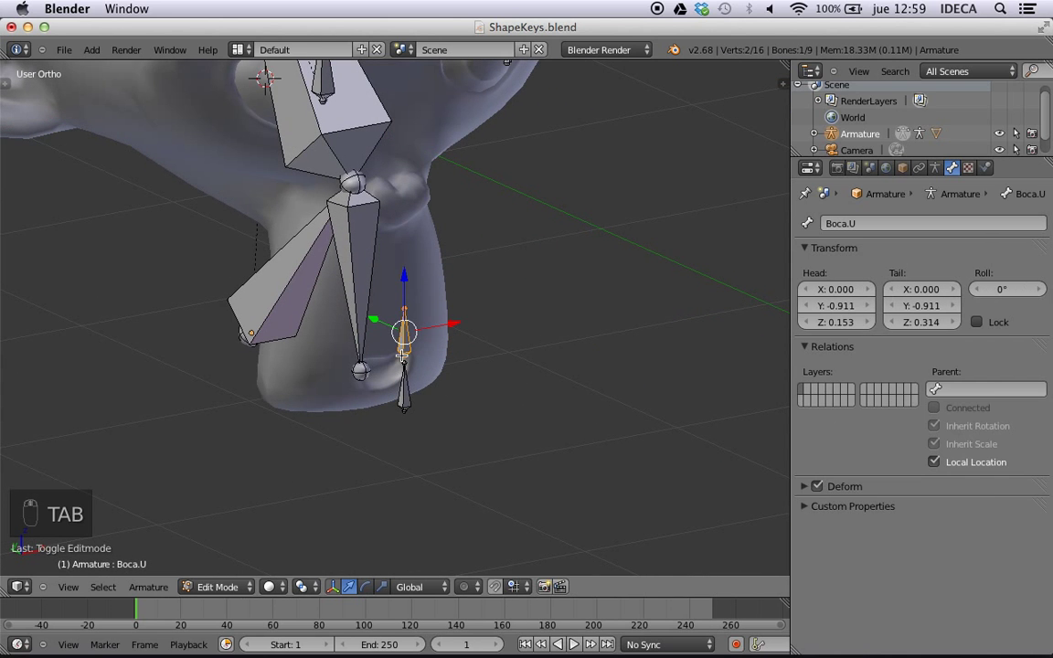
key(ctrl+Tab)
middle_drag(462, 357, 232, 348)
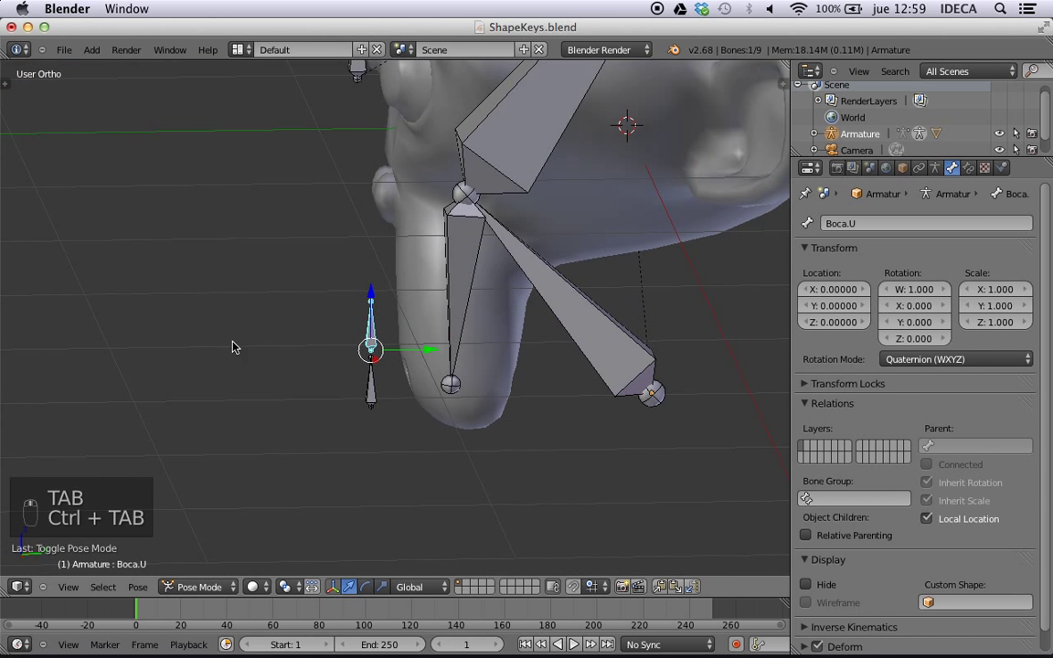
middle_drag(364, 354, 387, 357)
key(Tab)
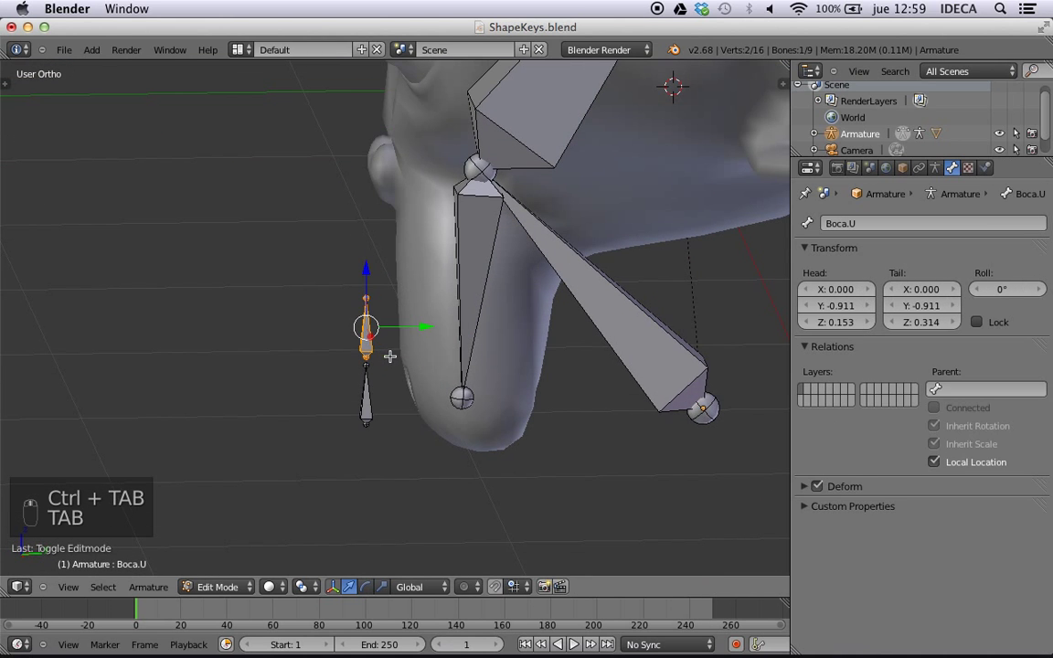
- Make the Barbilla bone the active bone and switch the armature to Object Mode
right_click(454, 337)
key(Tab)
key(Tab)
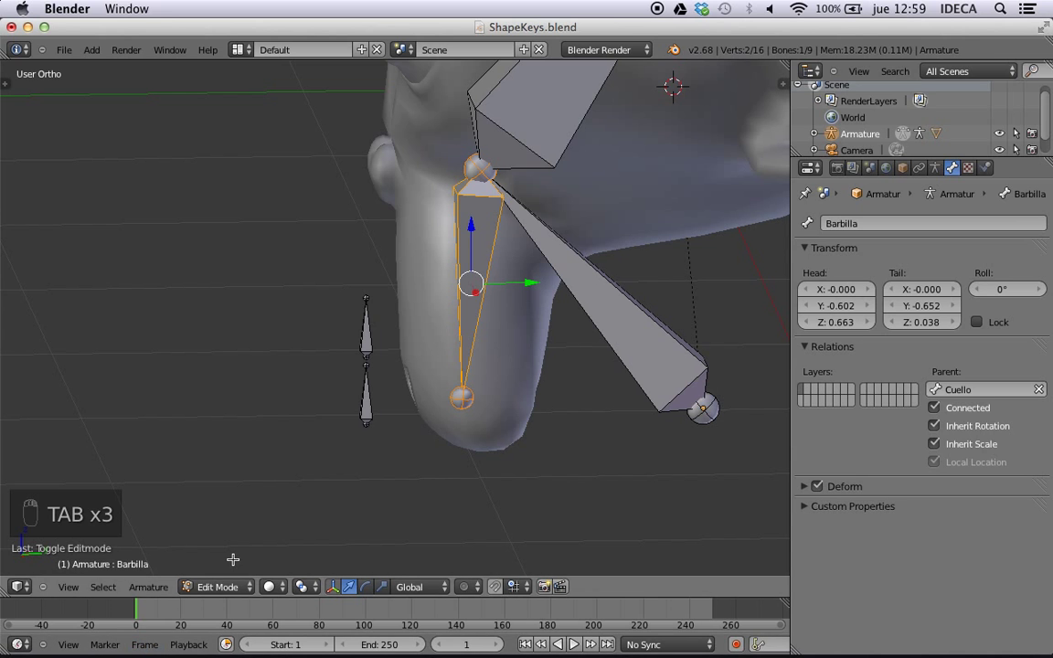
click(219, 587)
click(224, 569)
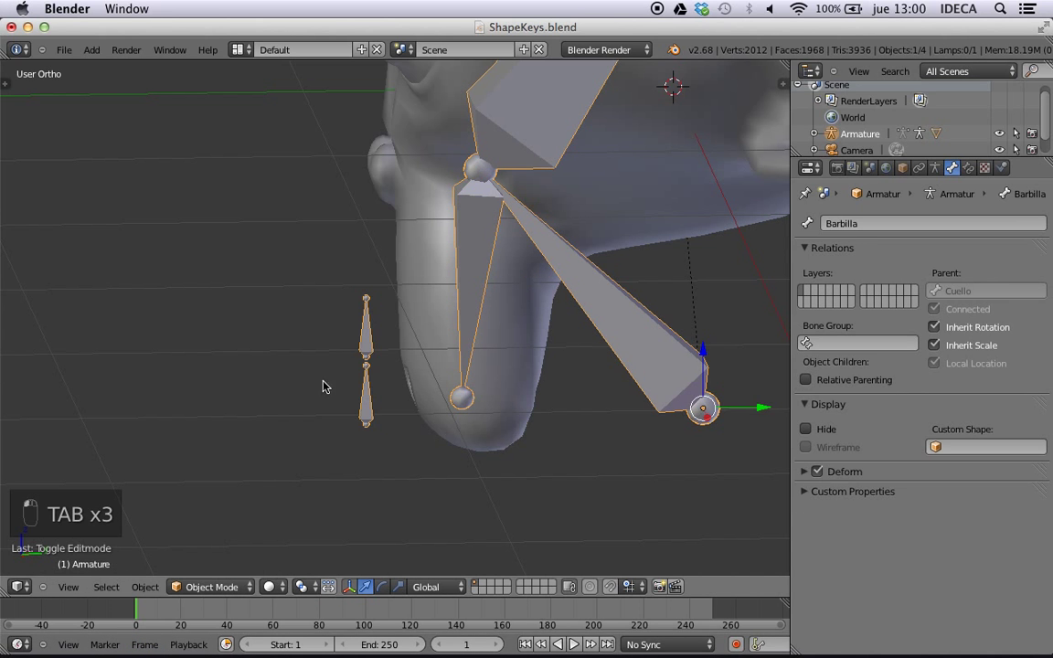
middle_drag(325, 383, 384, 376)
scroll(382, 375, up, 5)
scroll(382, 352, down, 2)
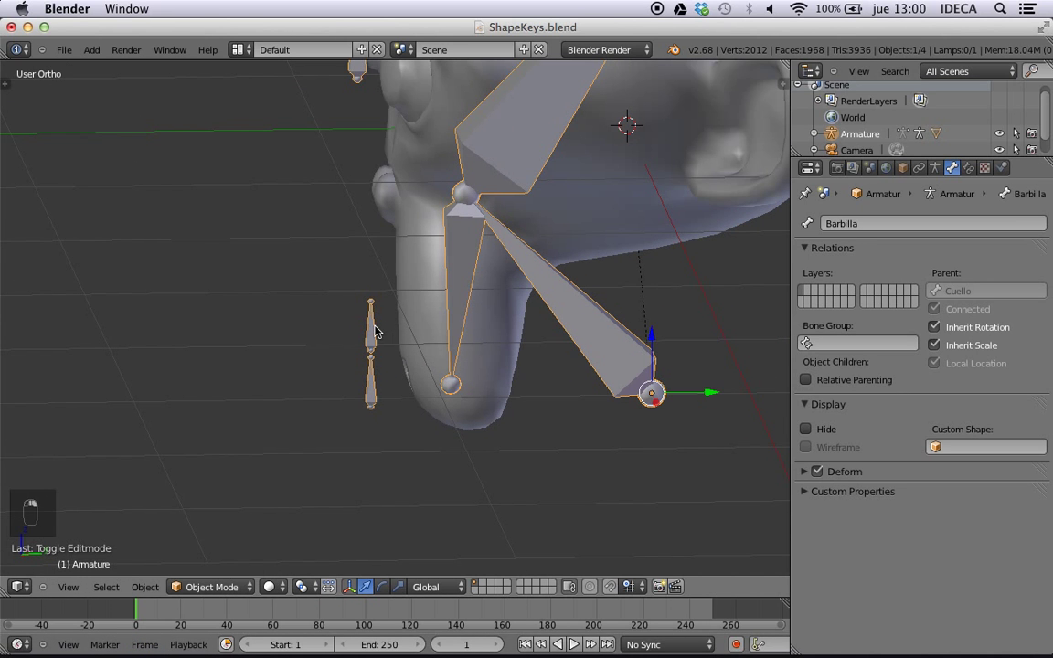
- Switch the armature to Edit Mode and select the upper mouth bone Boca.U
key(Tab)
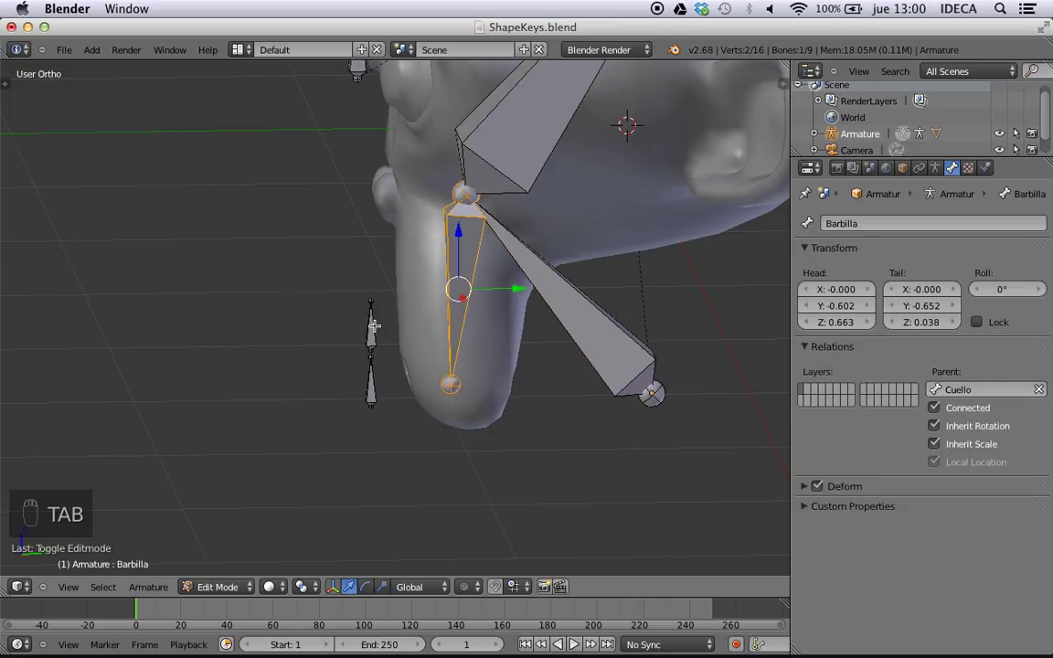
right_click(372, 329)
click(965, 396)
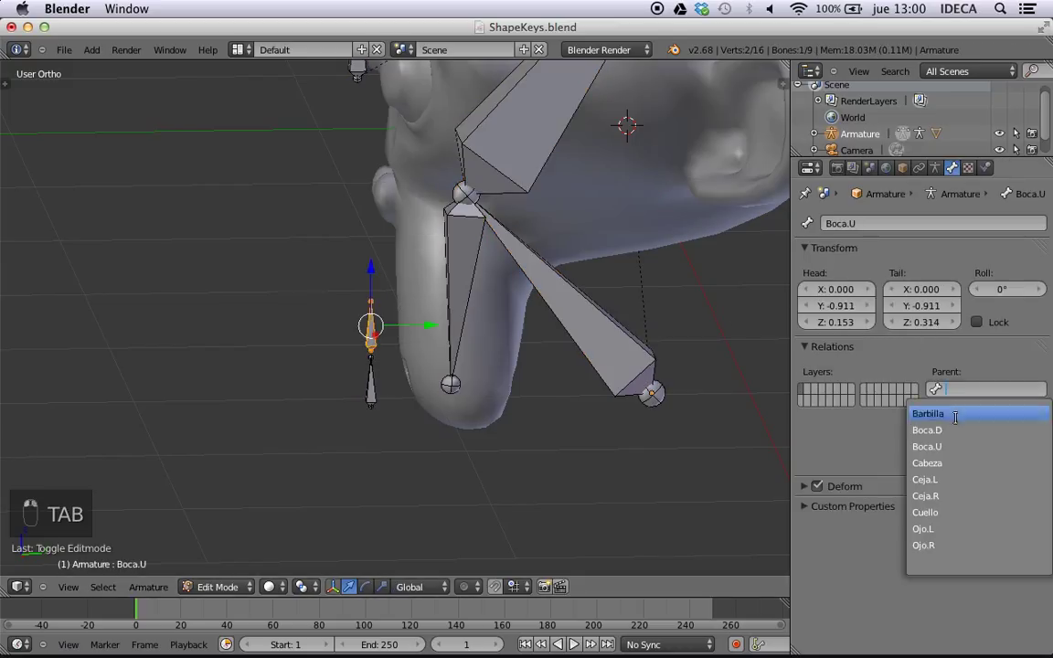
click(954, 430)
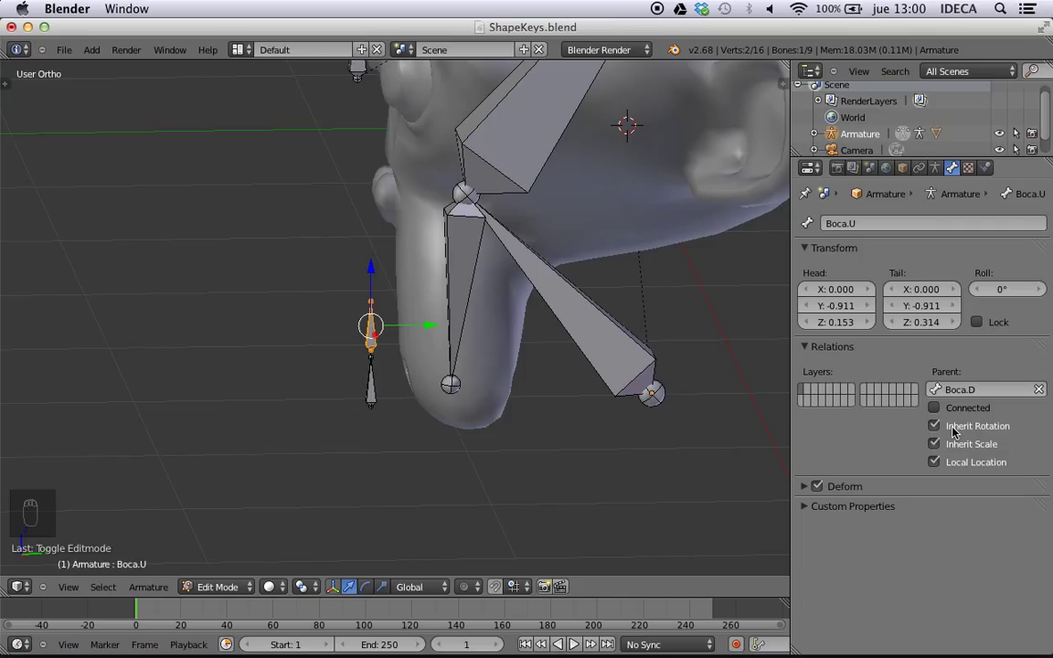
middle_drag(353, 411, 364, 409)
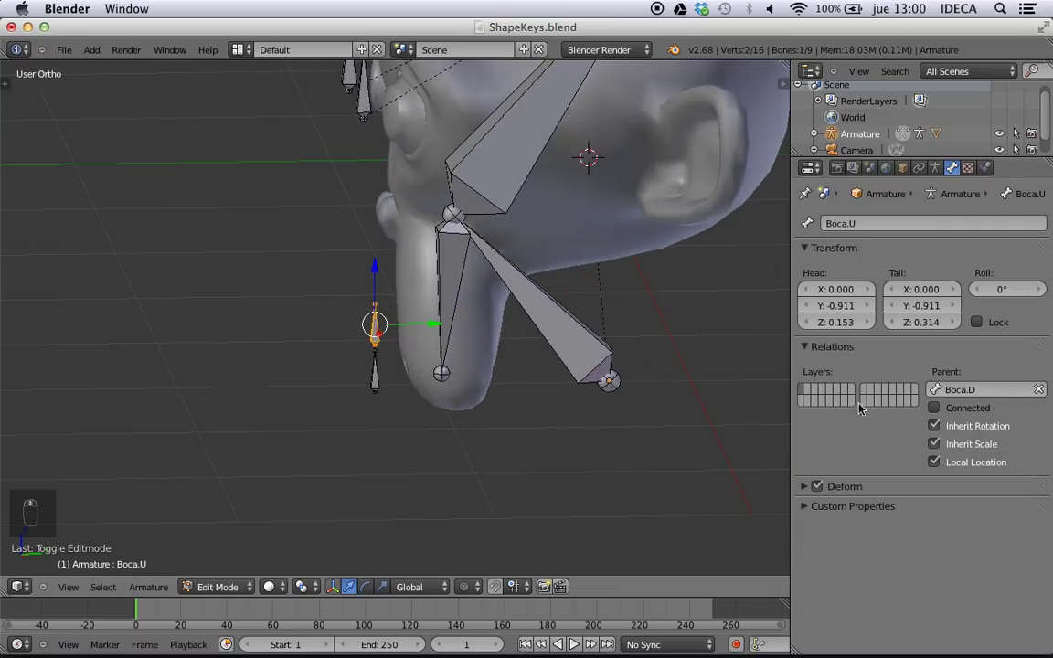
click(1001, 392)
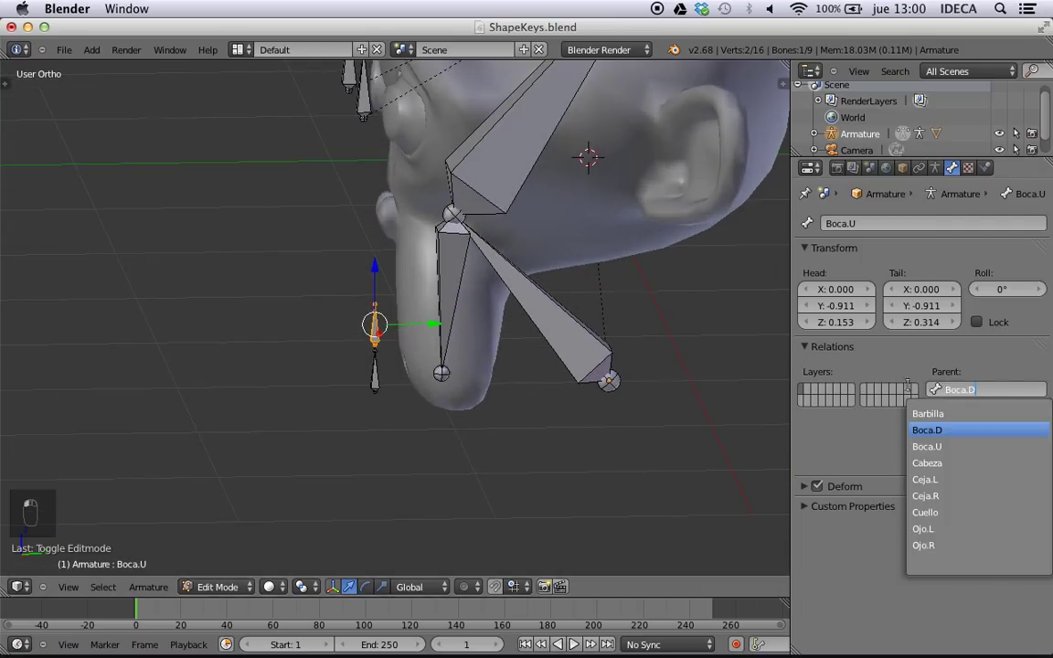
click(1031, 383)
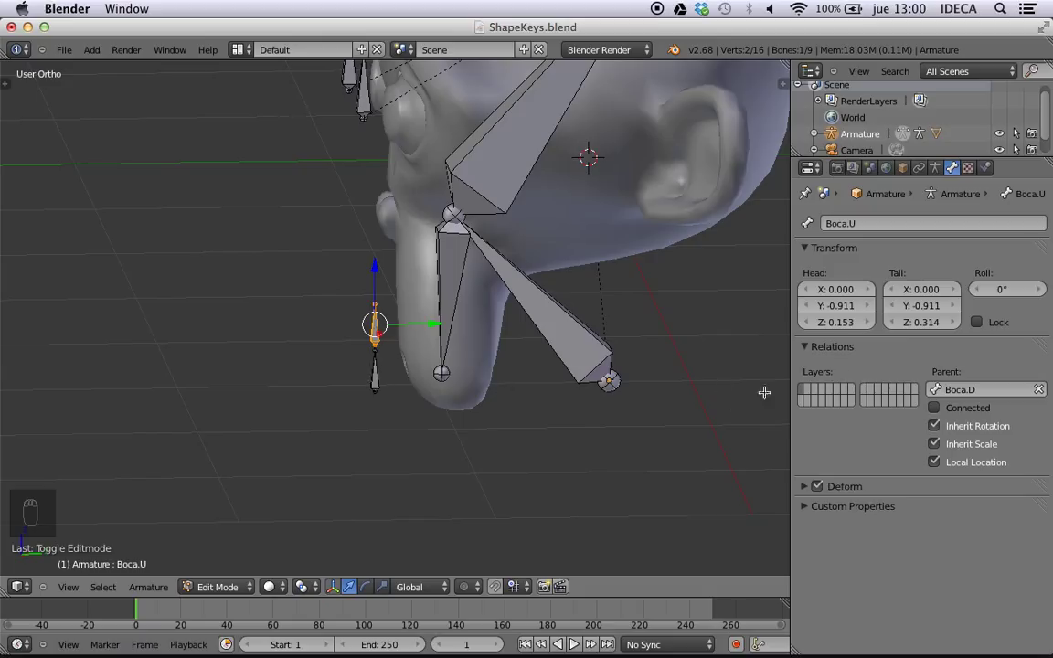
click(1039, 389)
- Assign Barbilla as the parent of the mouth bones Boca.U and Boca.D
click(928, 390)
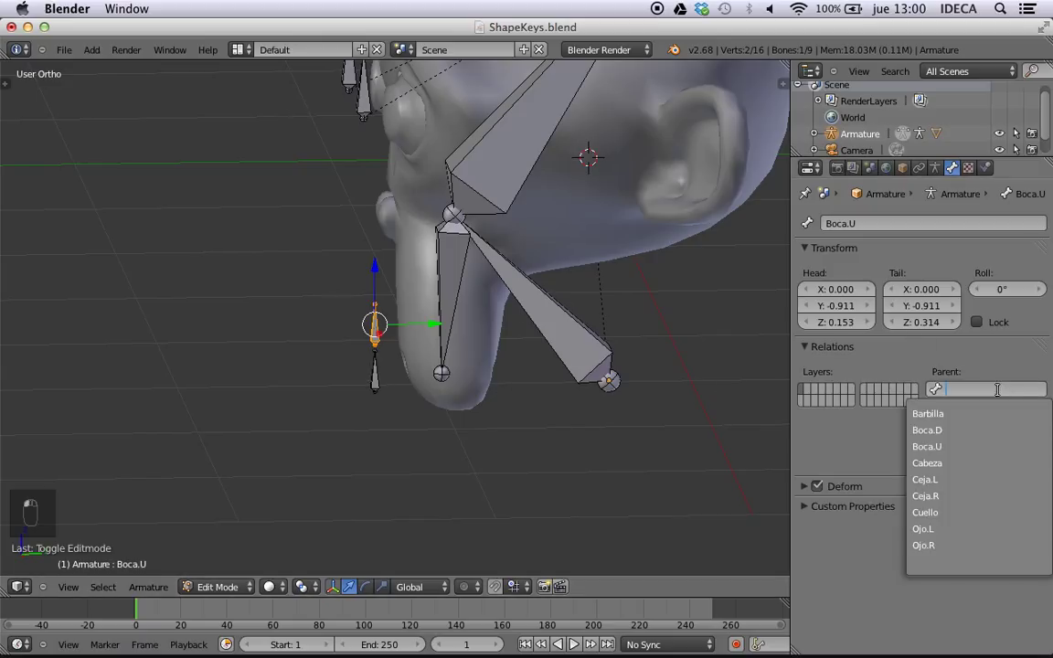
click(926, 414)
right_click(375, 375)
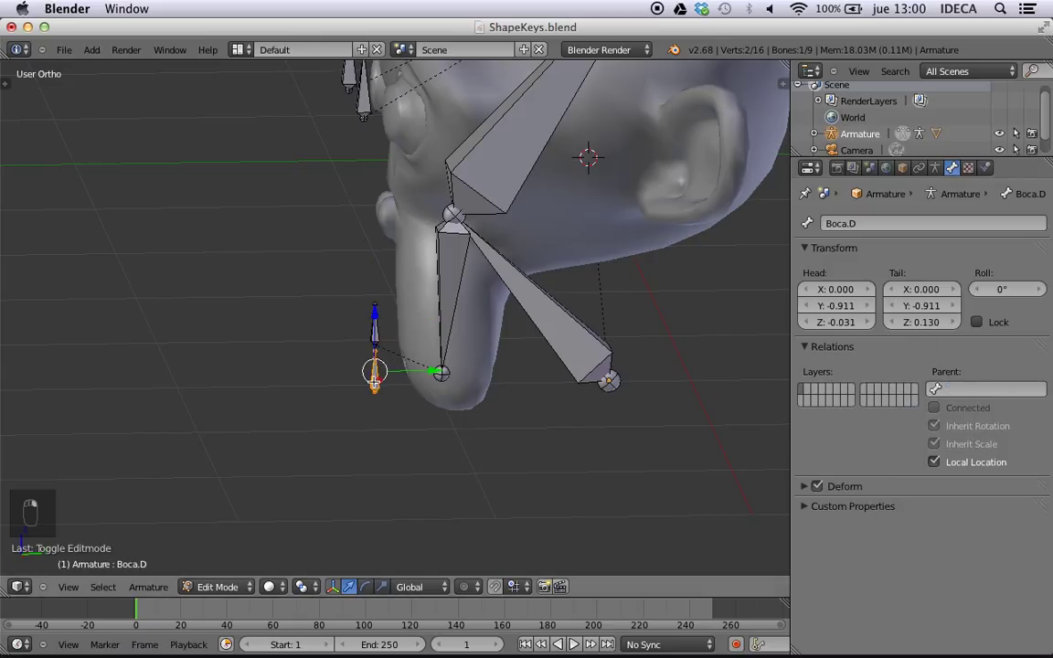
click(963, 392)
click(926, 414)
- Switch the armature to Pose Mode with Barbilla selected, try rotating the jaw bone to test its mouth bones, and cancel the rotation
scroll(447, 418, down, 5)
scroll(447, 420, up, 8)
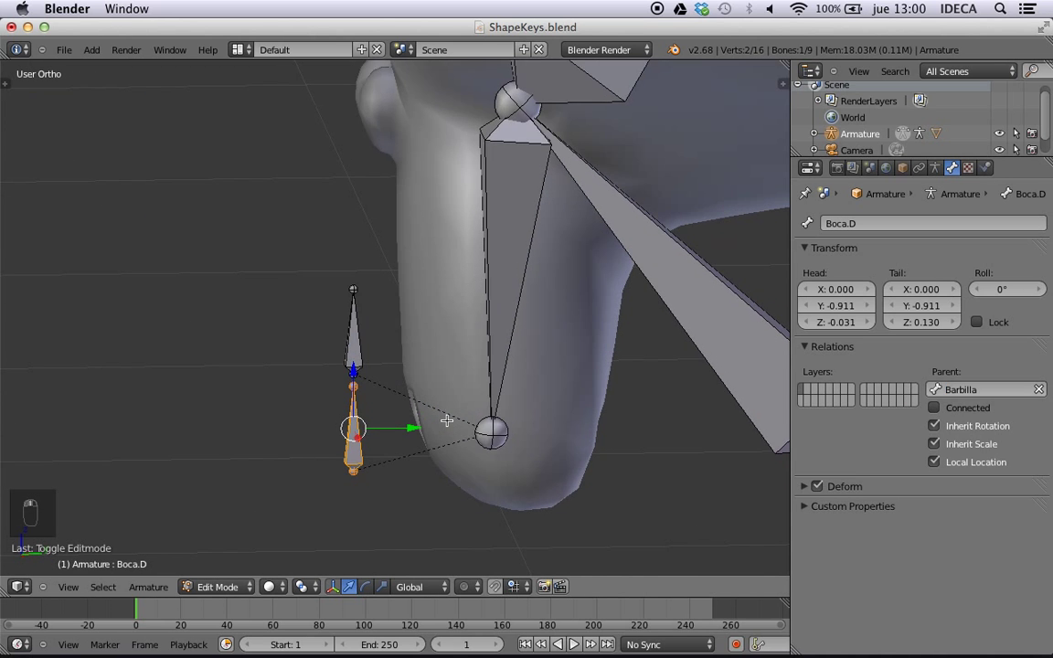
middle_drag(447, 419, 531, 407)
key(KP_1)
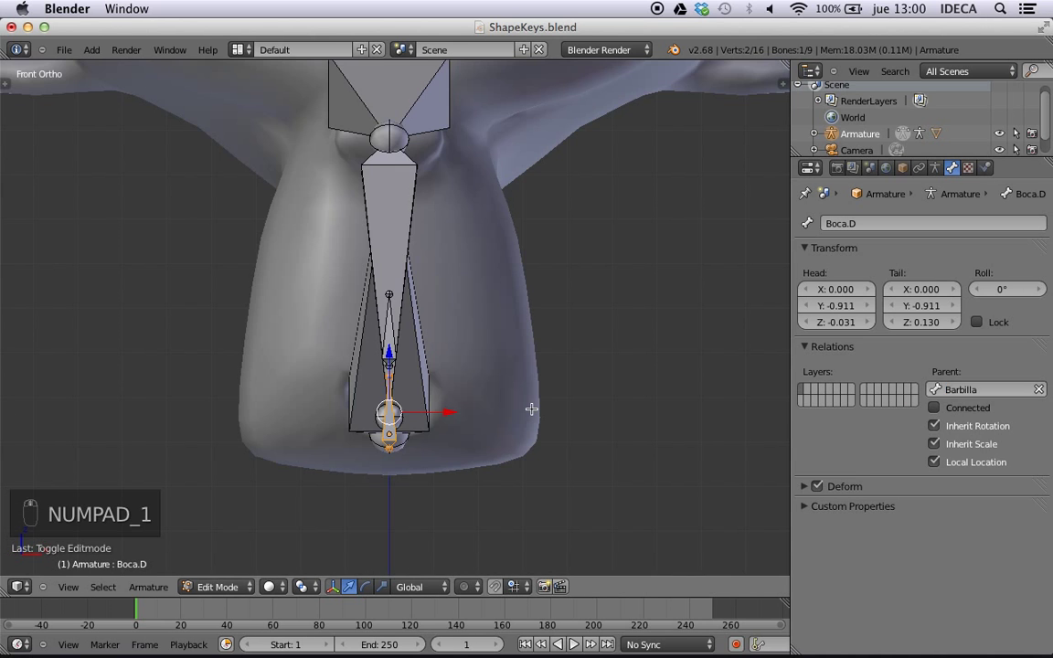
middle_drag(461, 412, 480, 219)
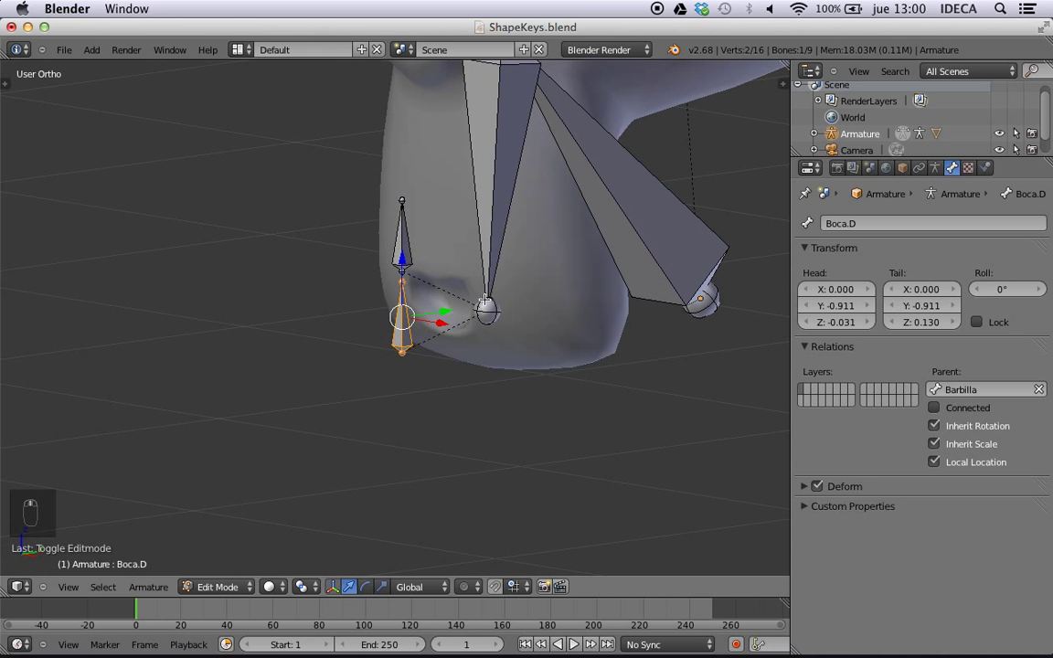
right_click(485, 186)
key(ctrl+Tab)
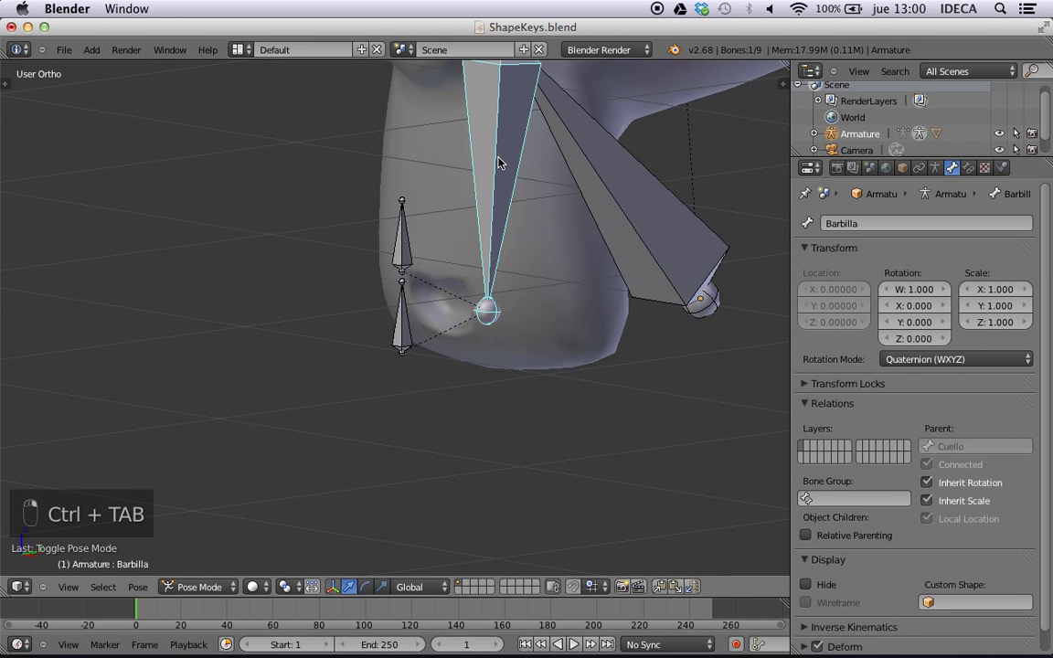
key(g)
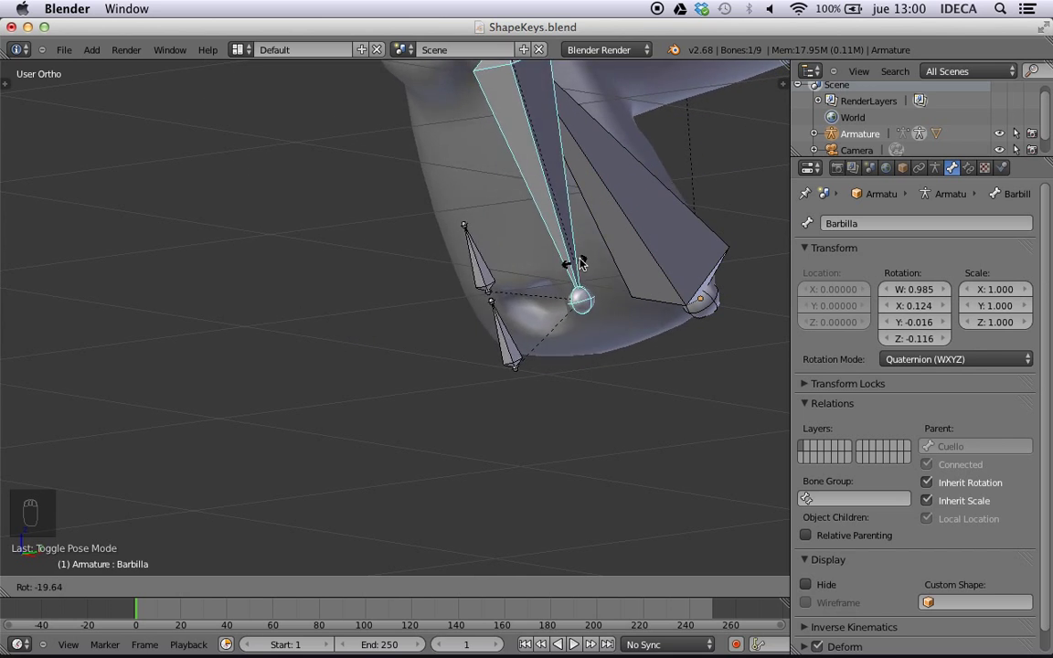
right_click(406, 265)
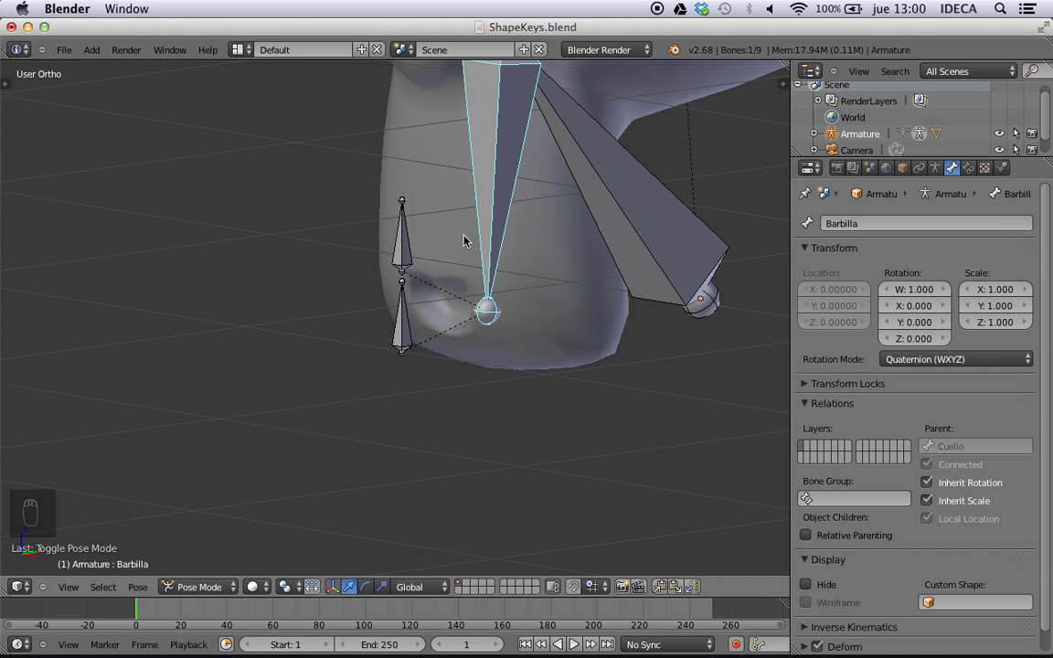
- Examine the brow, eye and mouth bones on the monkey head in front view
key(KP_1)
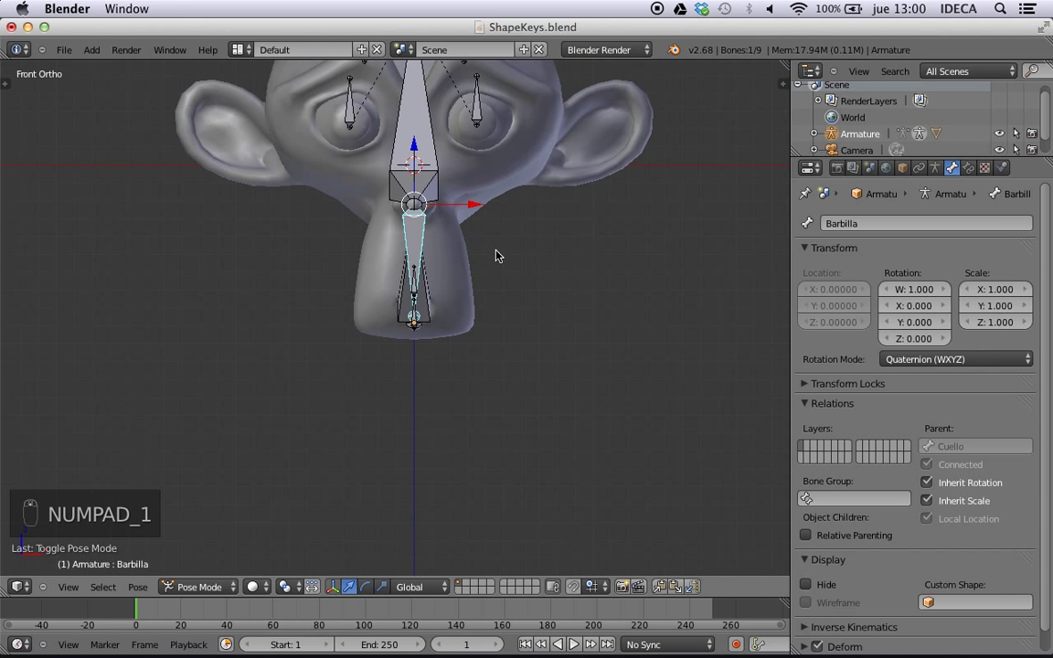
shift+middle_drag(496, 256, 480, 384)
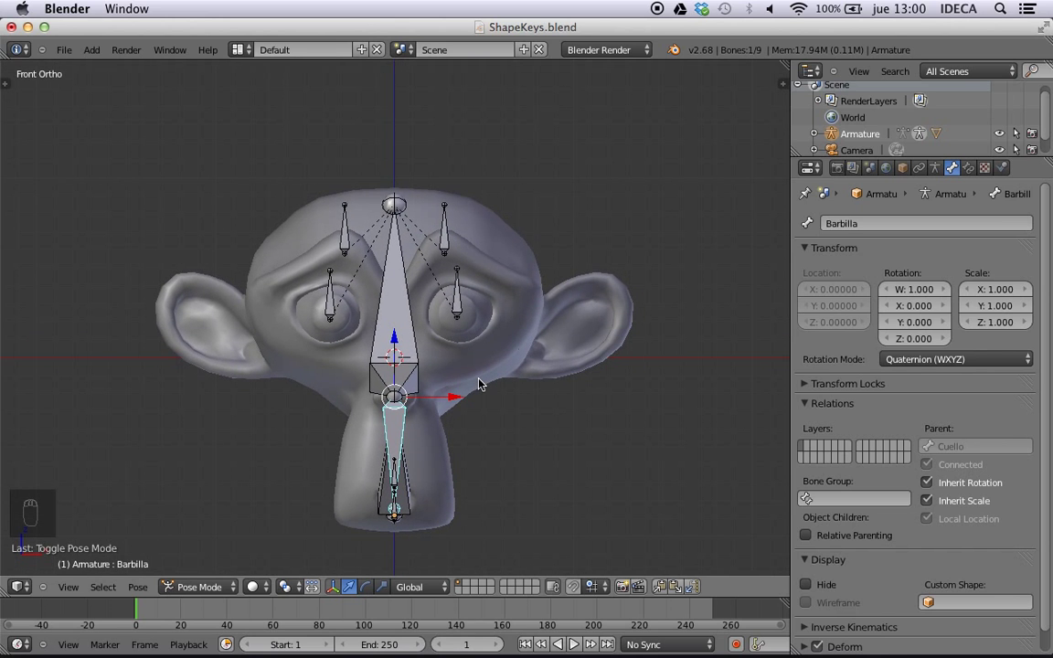
scroll(480, 358, up, 2)
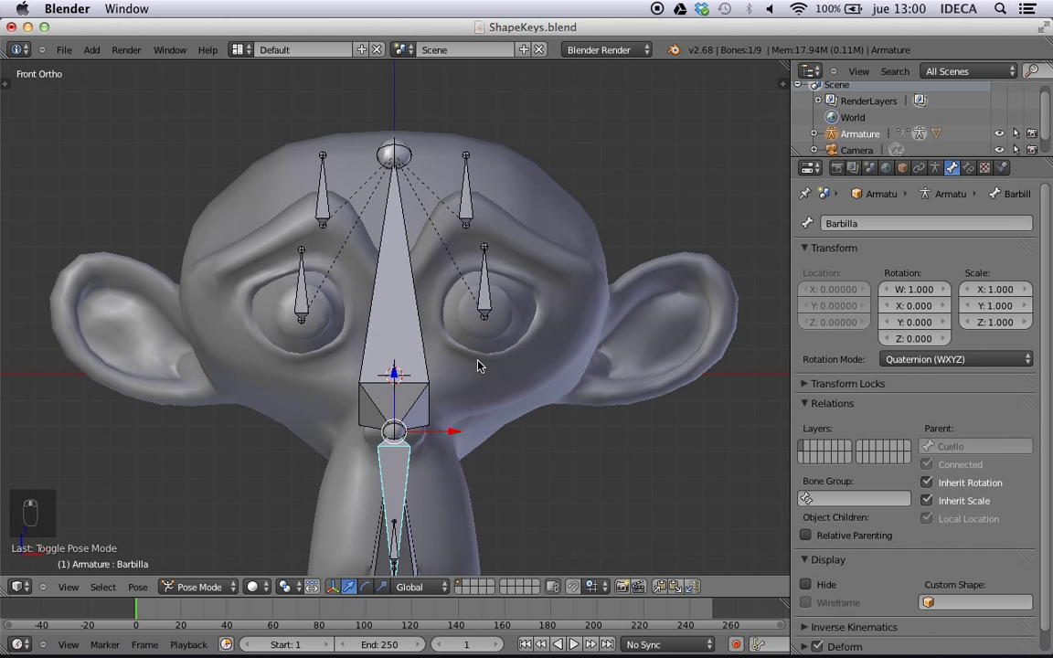
shift+middle_drag(490, 366, 467, 328)
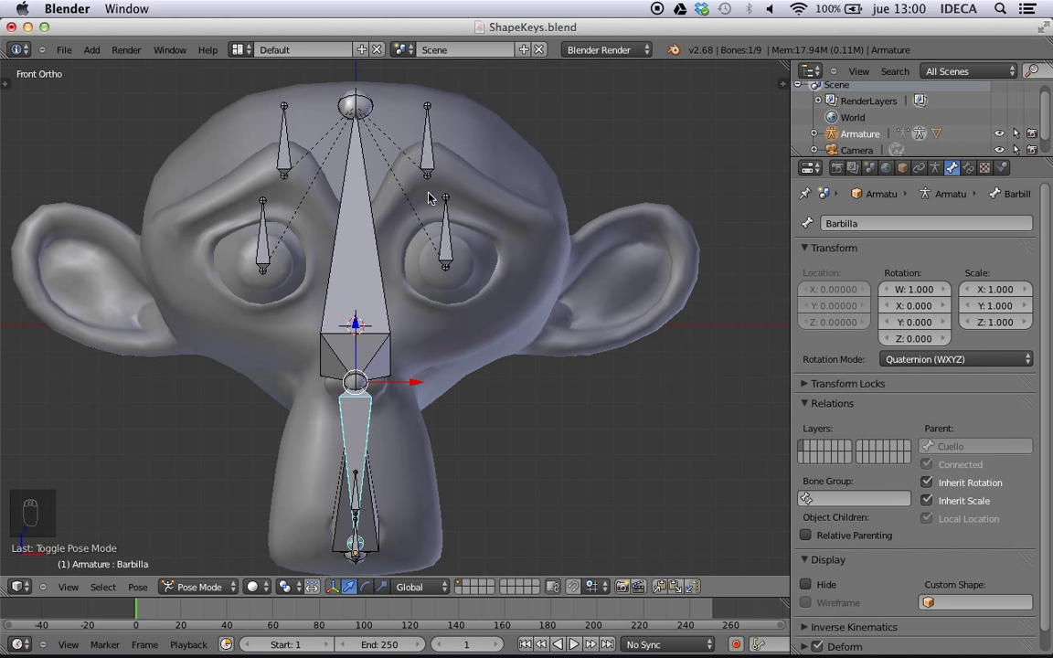
scroll(443, 183, down, 4)
shift+middle_drag(478, 216, 459, 196)
scroll(450, 246, down, 3)
shift+middle_drag(420, 249, 386, 329)
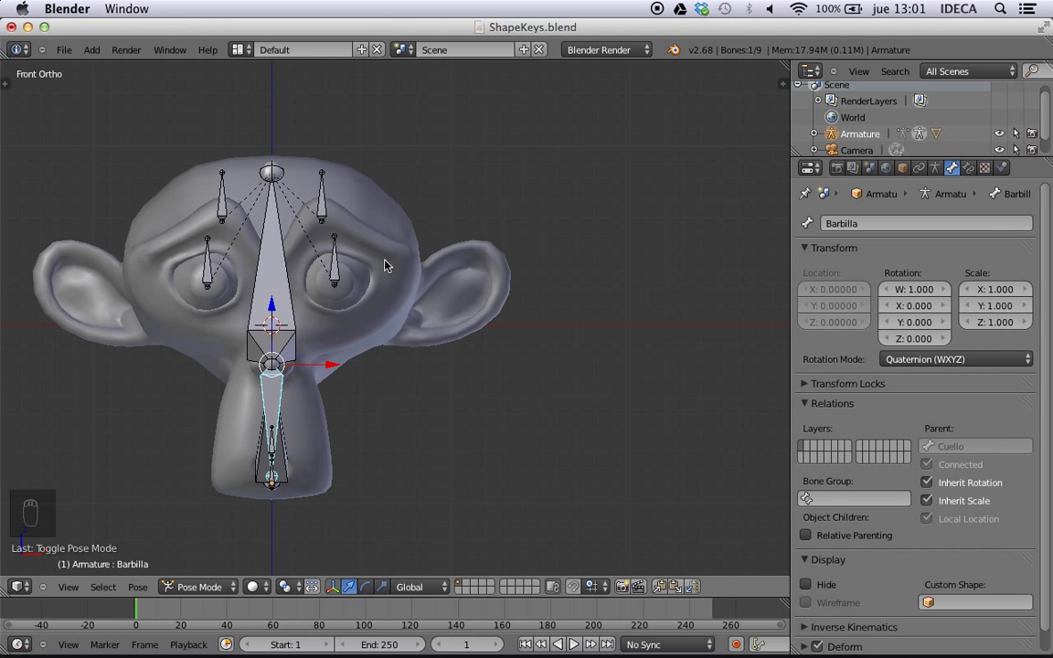
- Make the Cabeza bone active and select all bones of the armature
right_click(274, 304)
key(a)
key(a)
key(a)
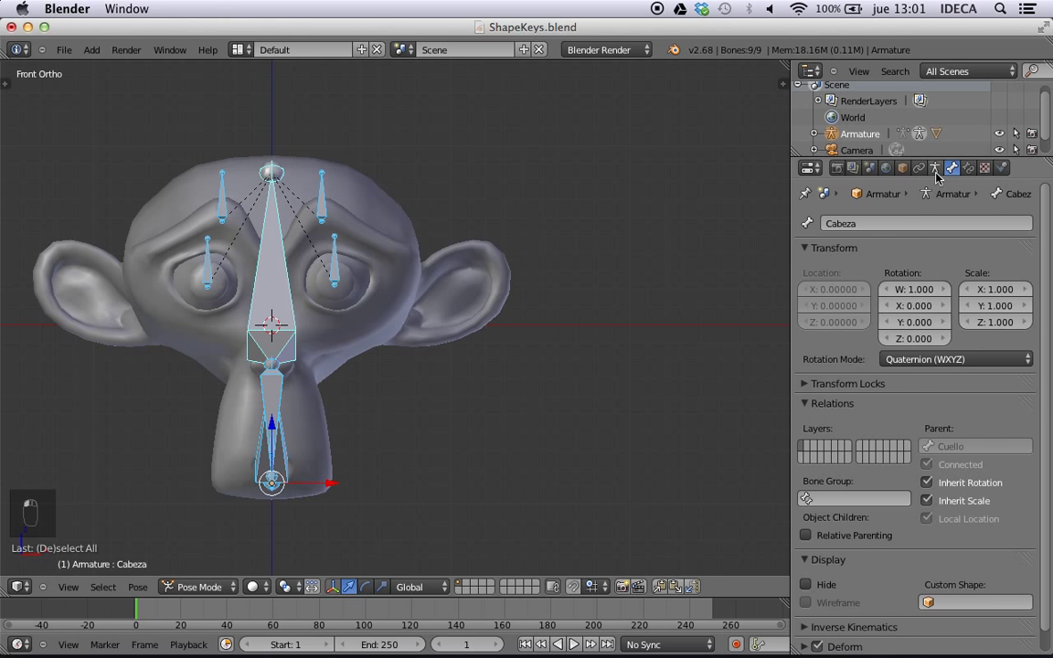
- Try the B-Bone, Envelope, Wire and Octahedral displays for the armature and set its bone display to Stick
click(934, 169)
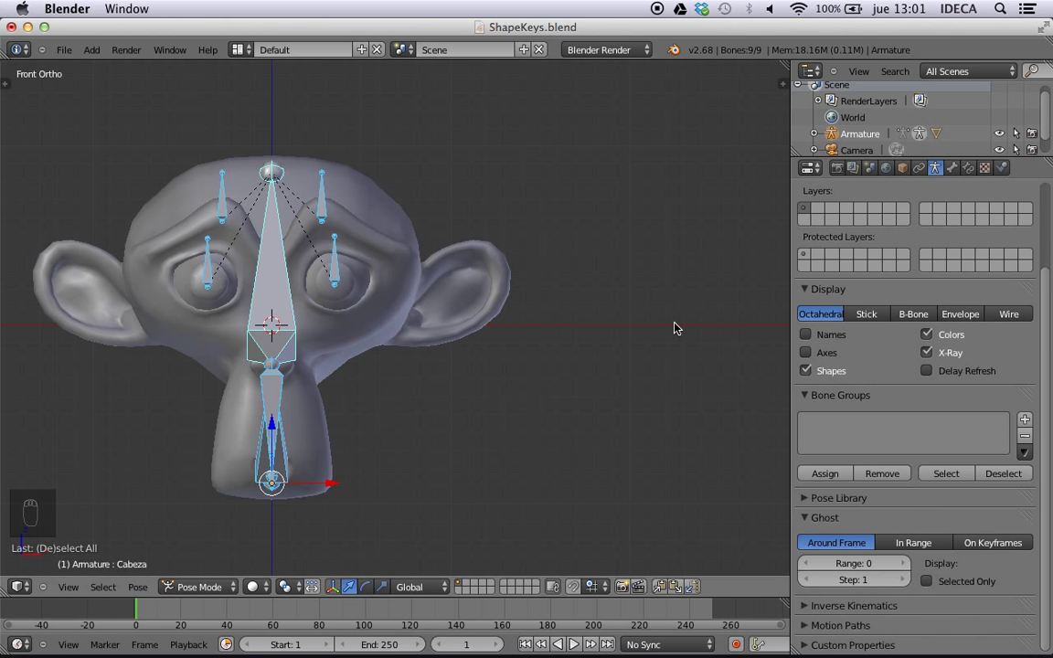
click(868, 317)
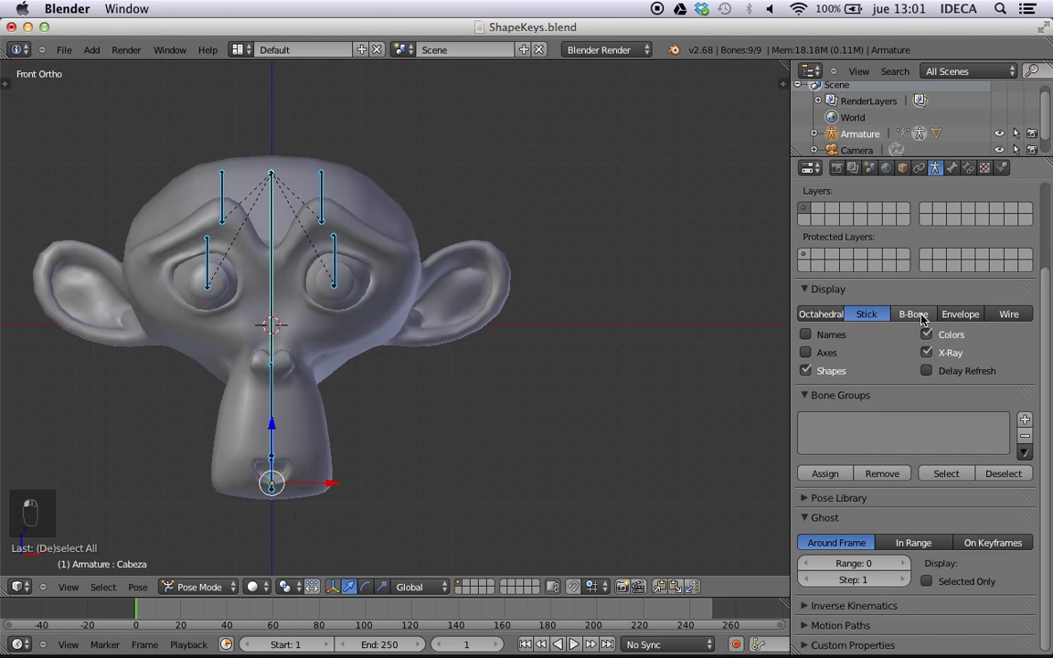
click(920, 316)
click(960, 315)
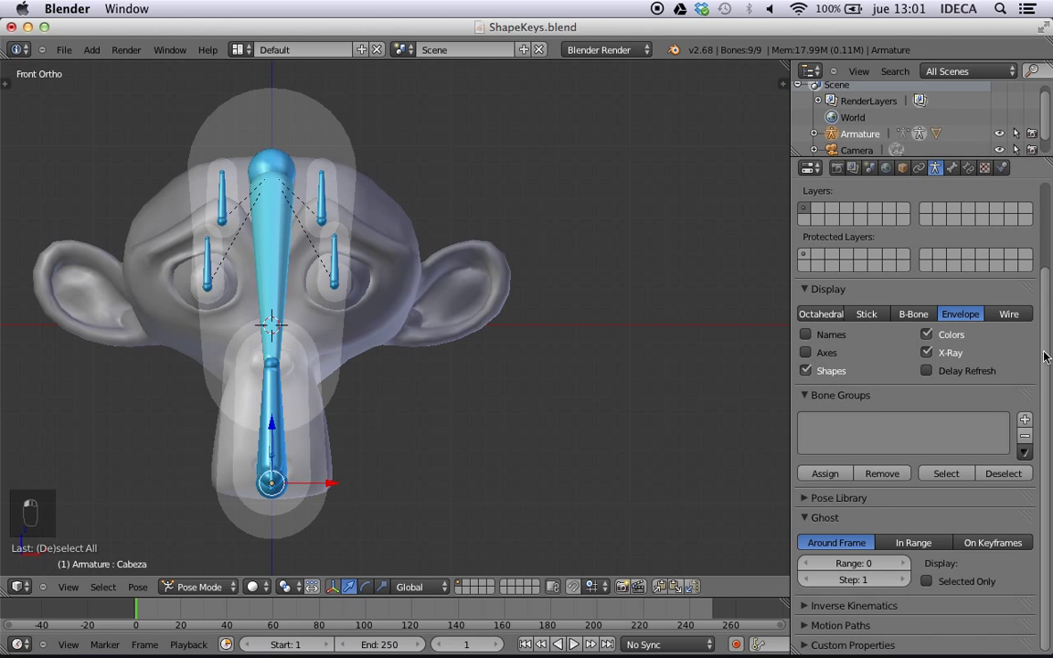
click(1008, 314)
click(821, 313)
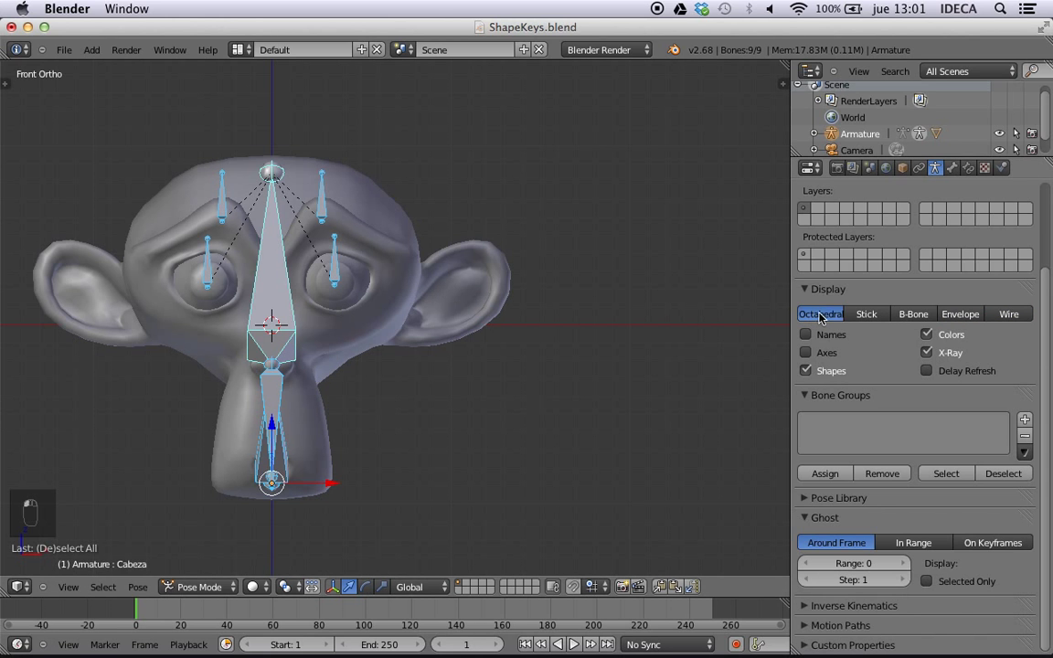
click(866, 314)
- Select the left eye bone Ojo.L and show its bone properties down to the custom shape setting
scroll(555, 356, down, 5)
scroll(554, 357, up, 7)
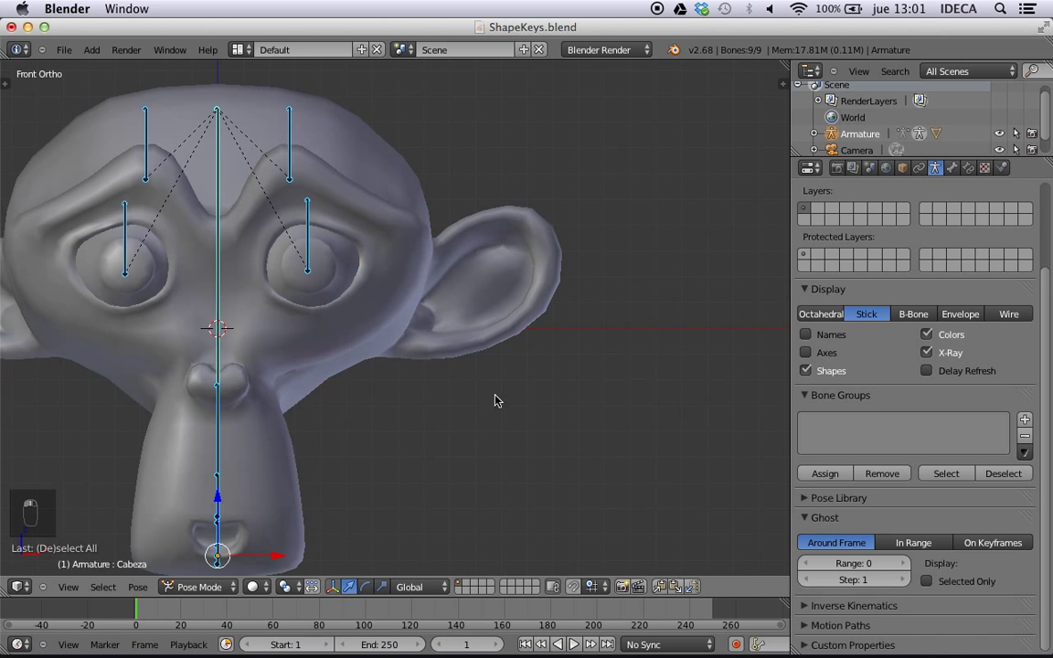
shift+middle_drag(382, 370, 554, 377)
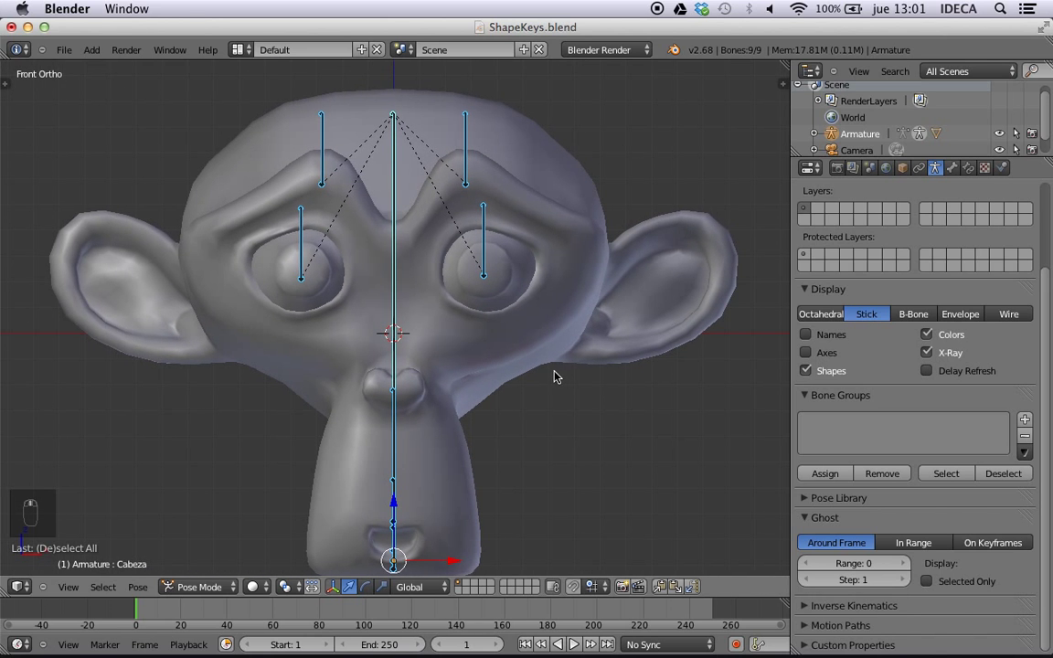
right_click(485, 252)
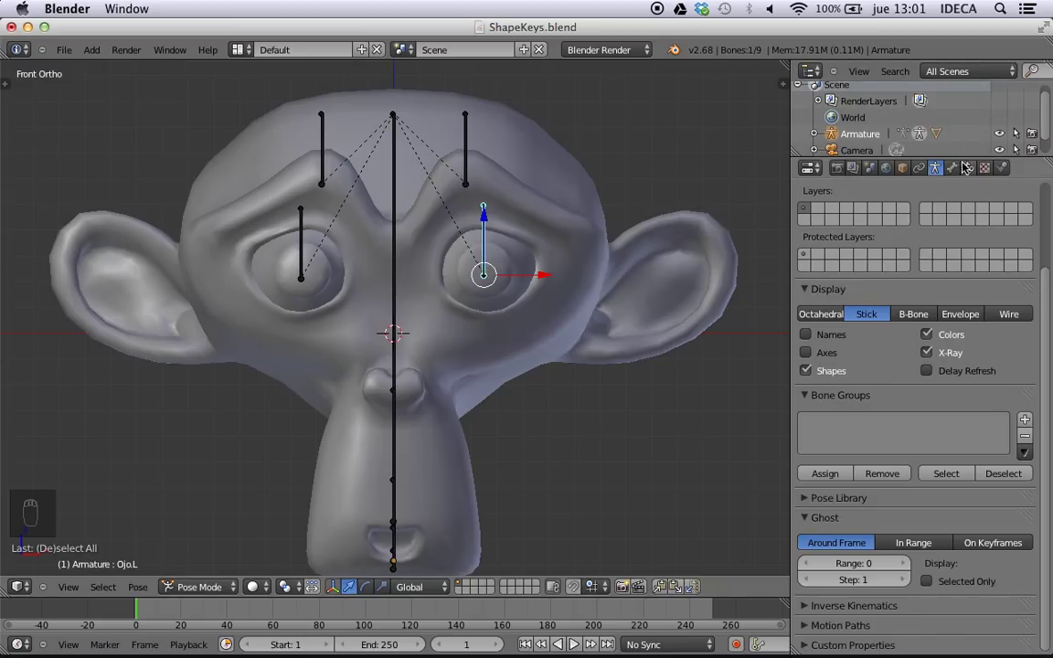
click(952, 168)
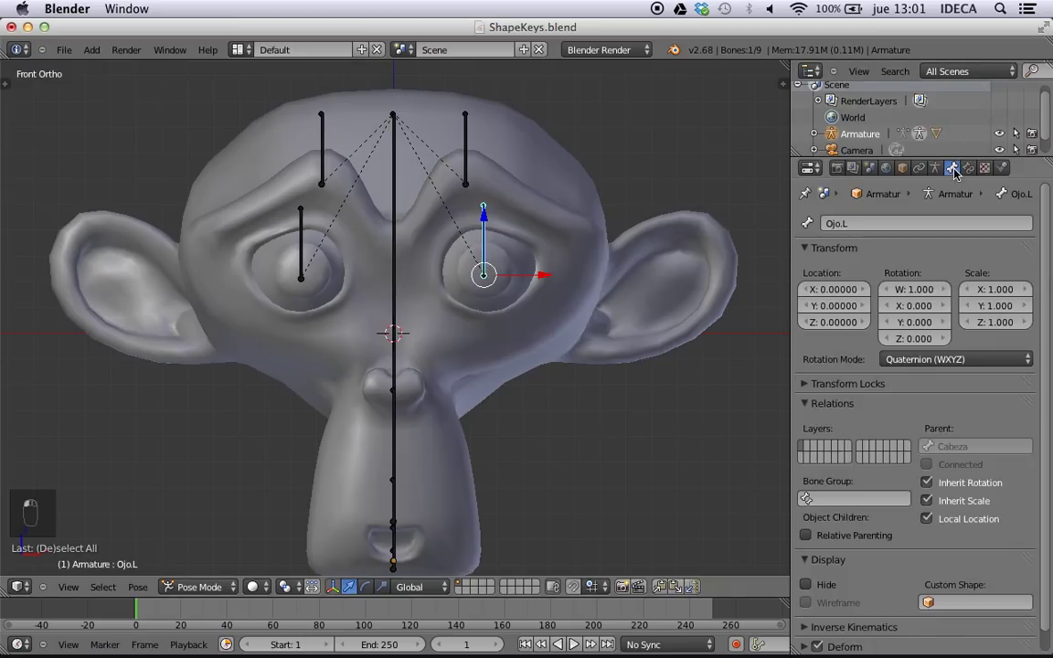
scroll(864, 559, down, 1)
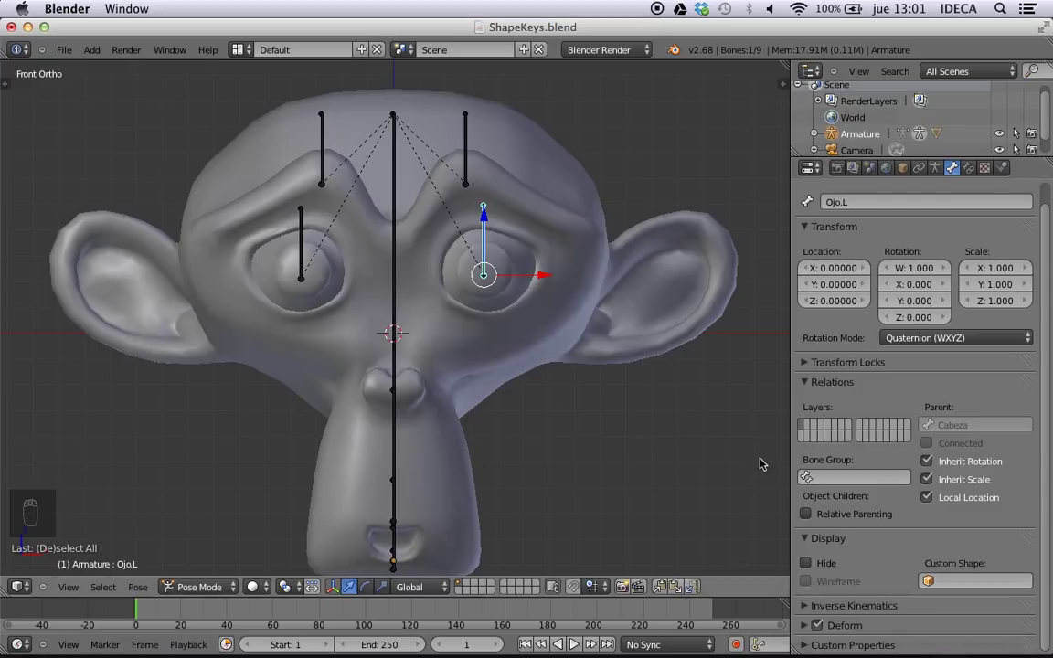
shift+middle_drag(726, 430, 615, 392)
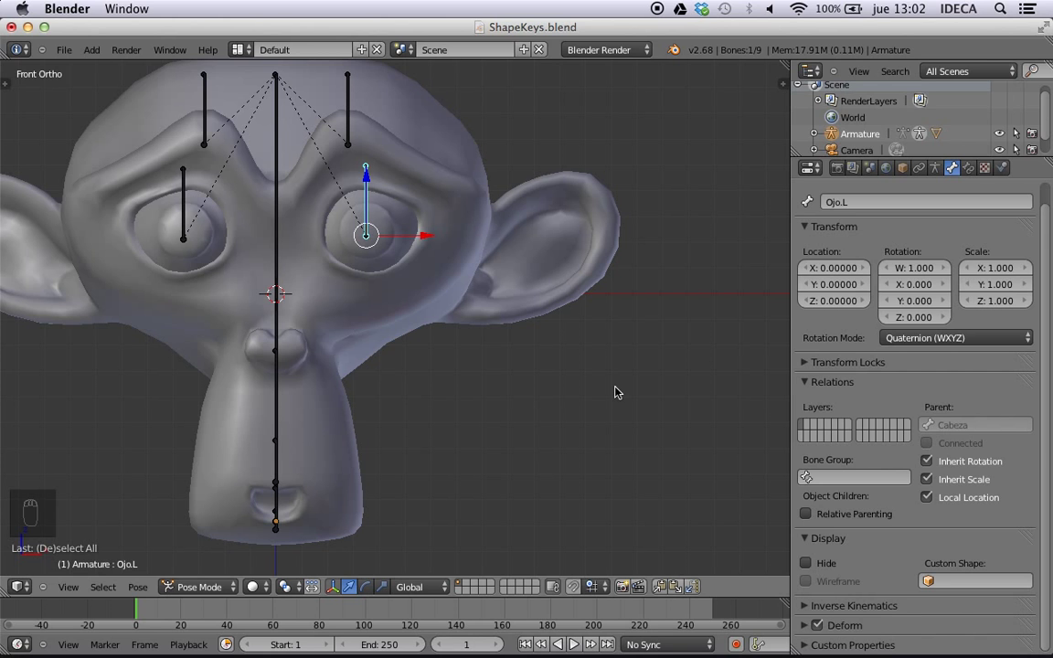
- Search for the Convert to operator and show its curve and mesh conversion options
scroll(614, 392, down, 3)
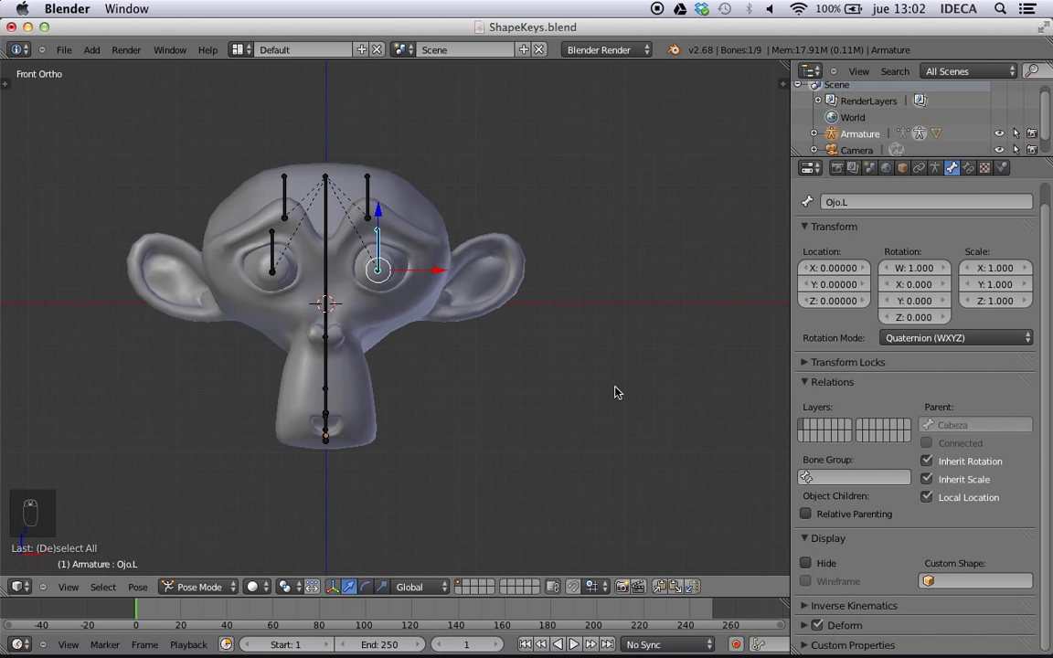
key(space)
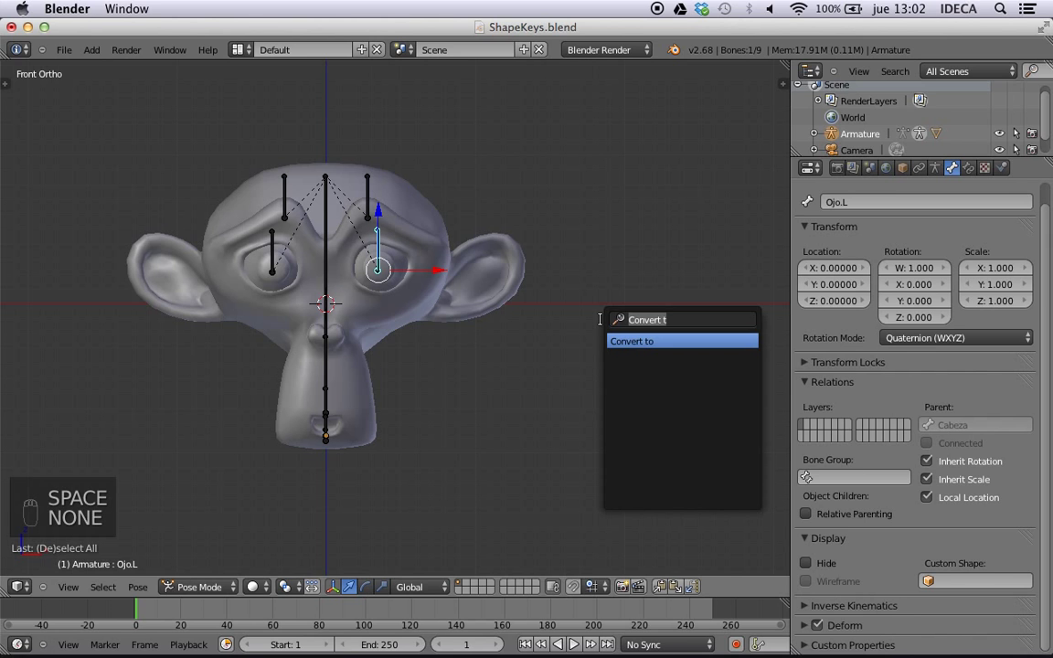
text(con)
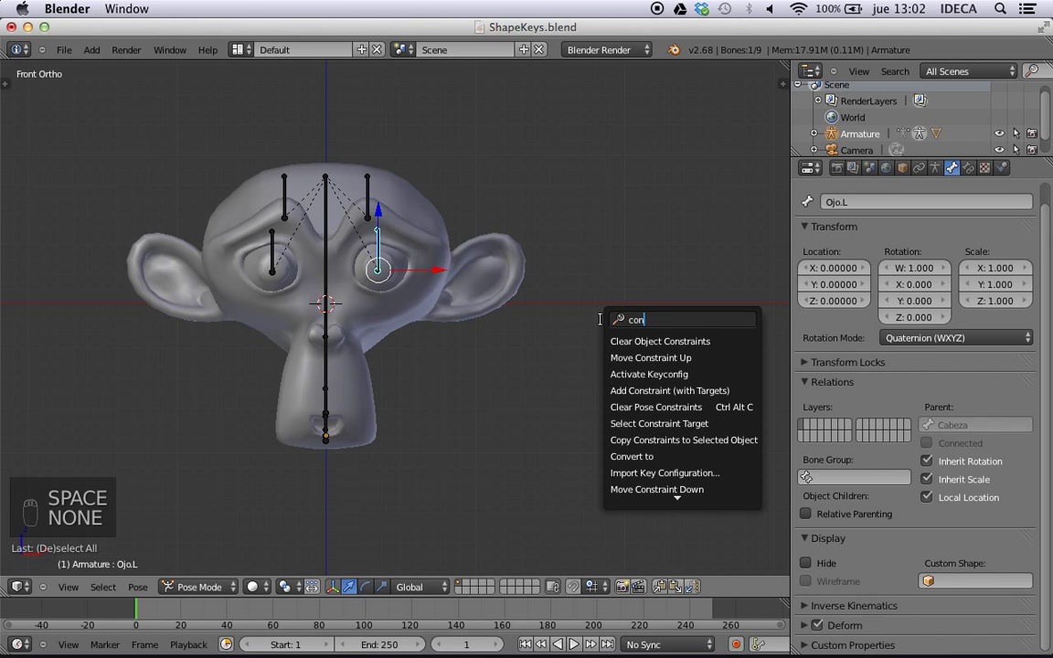
text(vert)
key(Return)
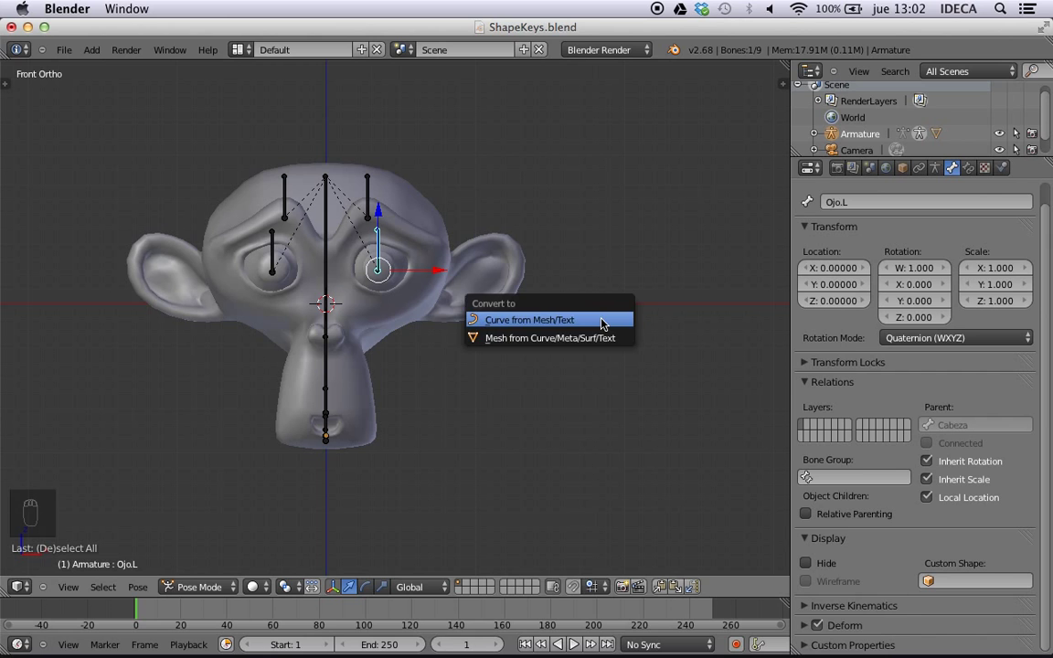
key(space)
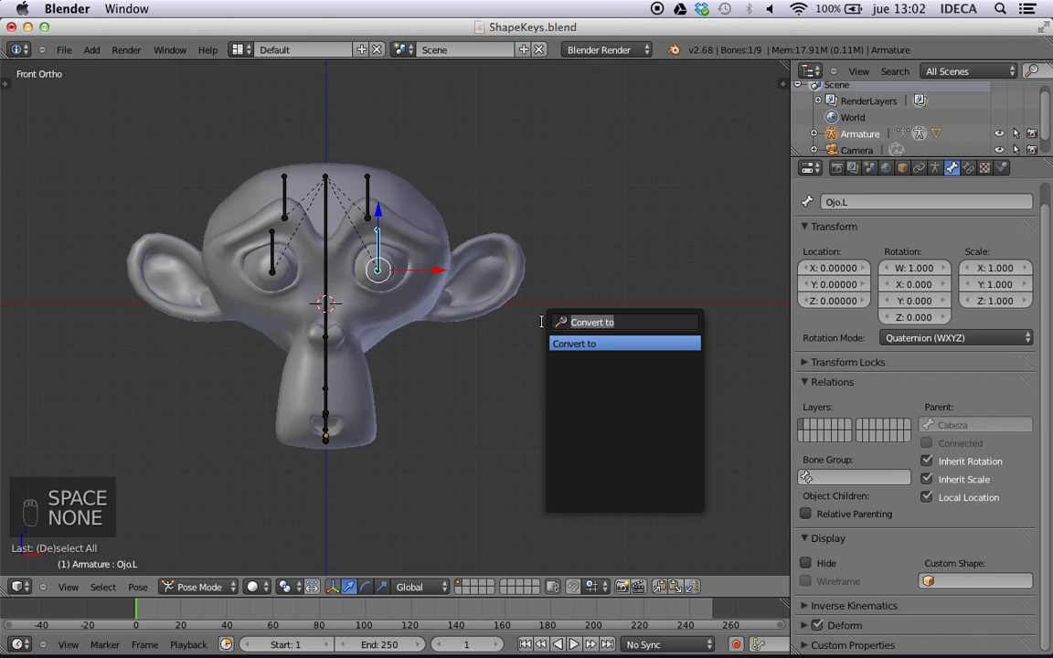
text(conv)
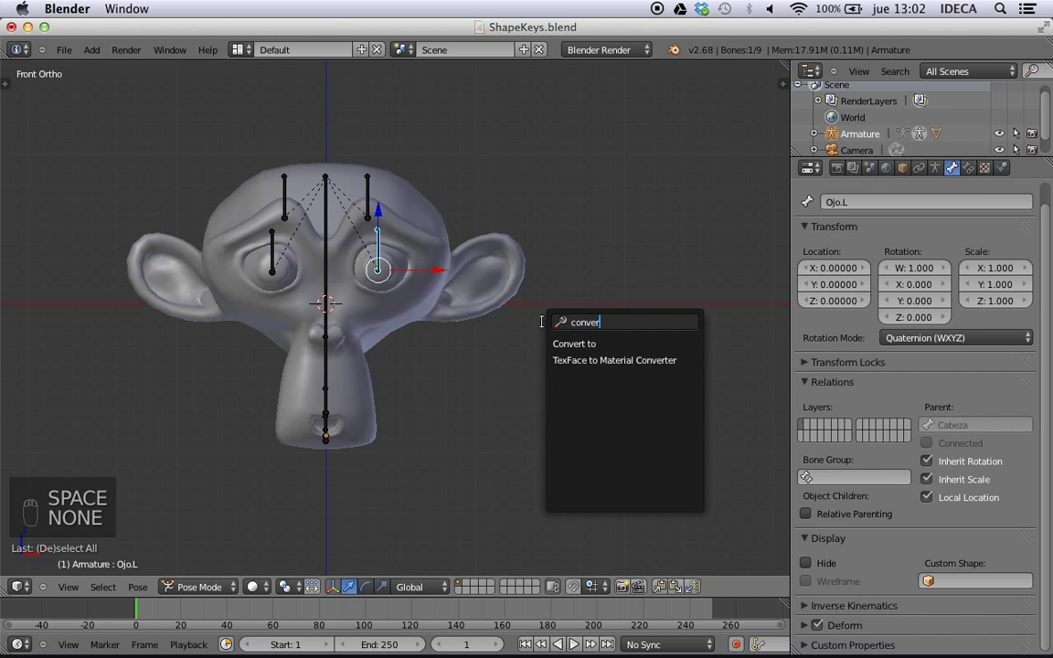
key(Return)
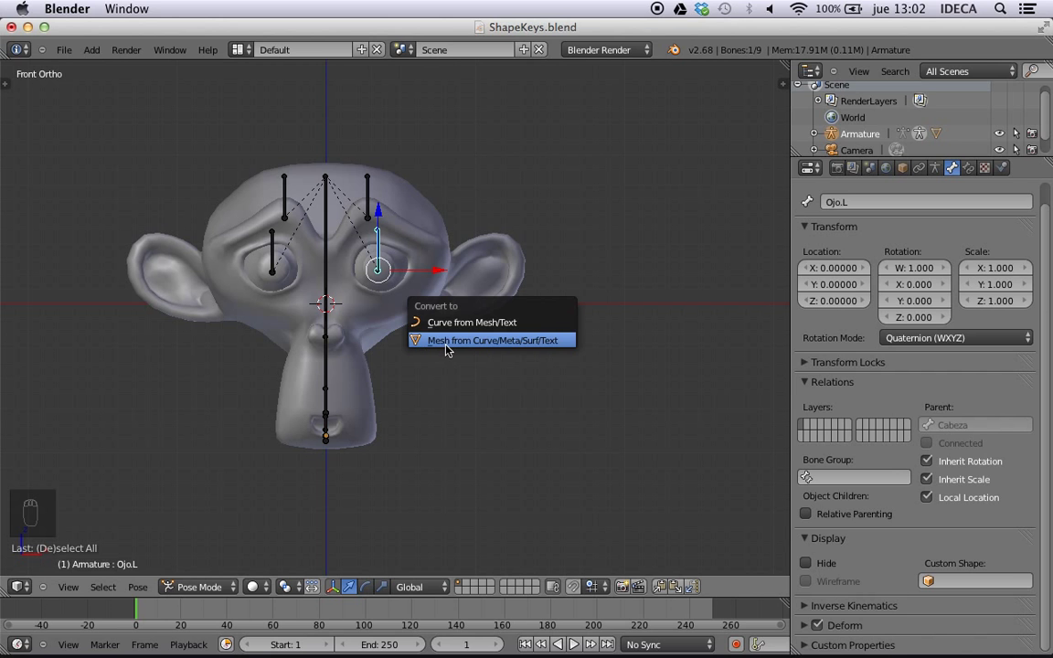
- Switch the armature from Pose Mode to Object Mode, deselect everything and add a mesh circle
scroll(637, 293, down, 5)
scroll(638, 293, up, 6)
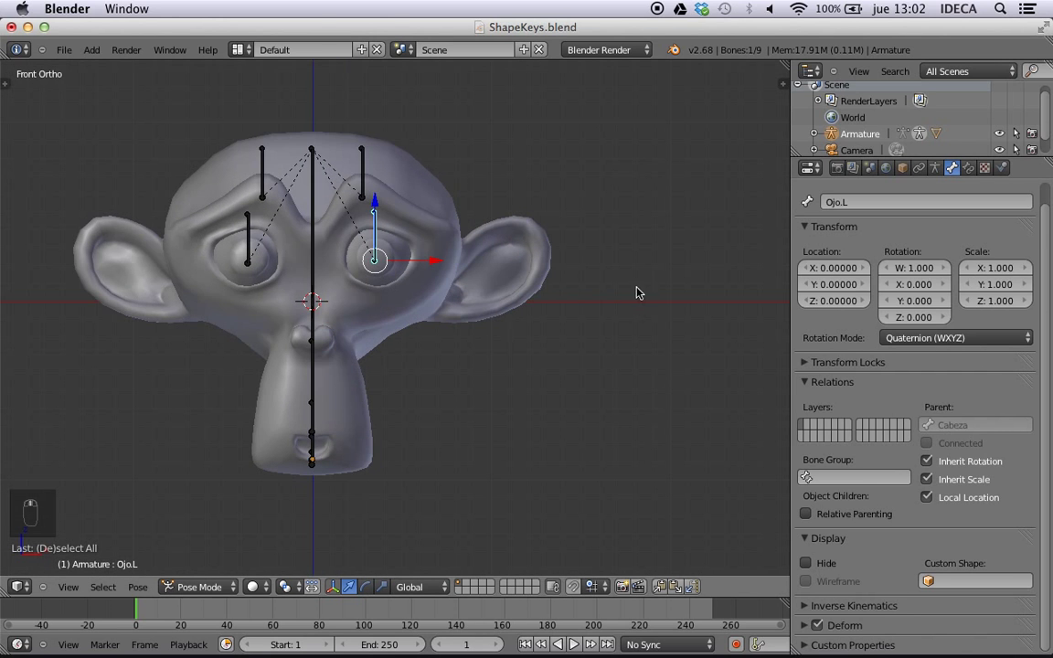
shift+middle_drag(638, 293, 528, 287)
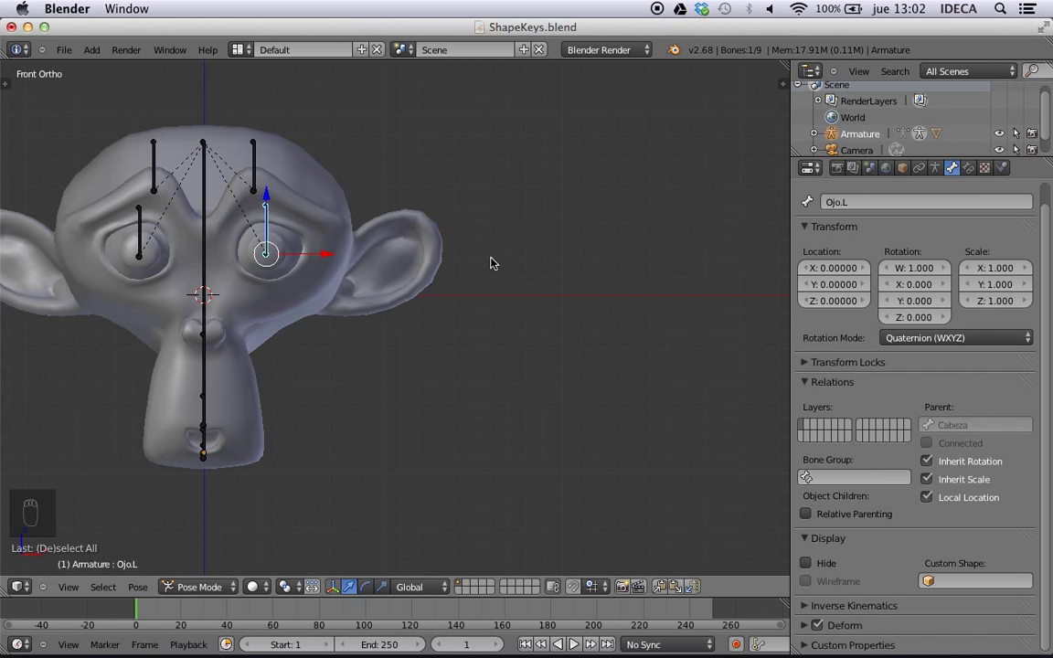
click(197, 587)
click(176, 515)
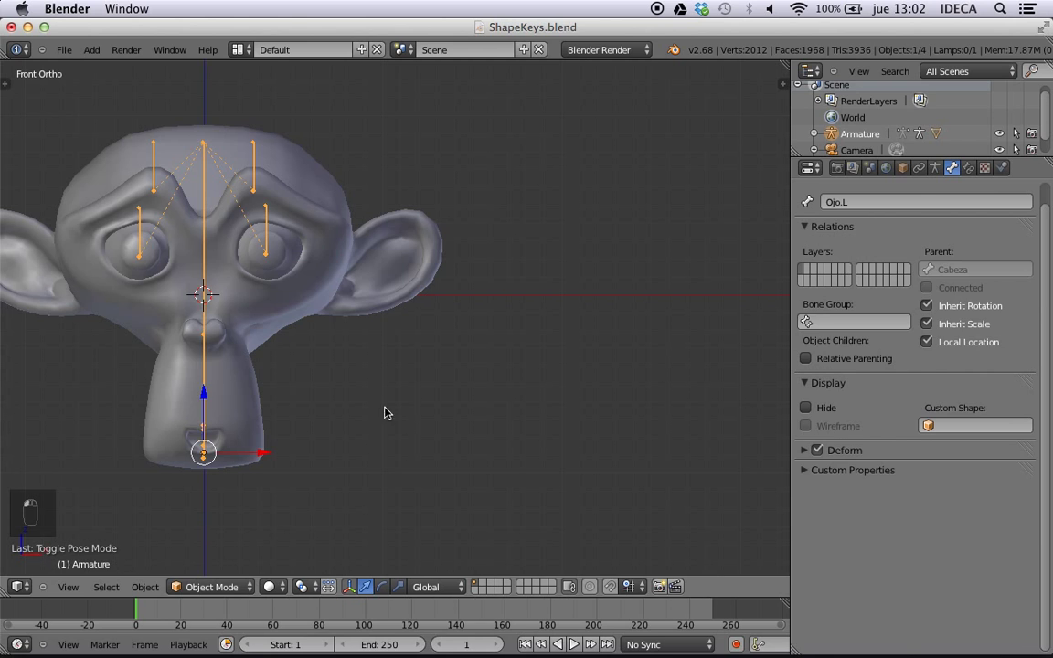
key(a)
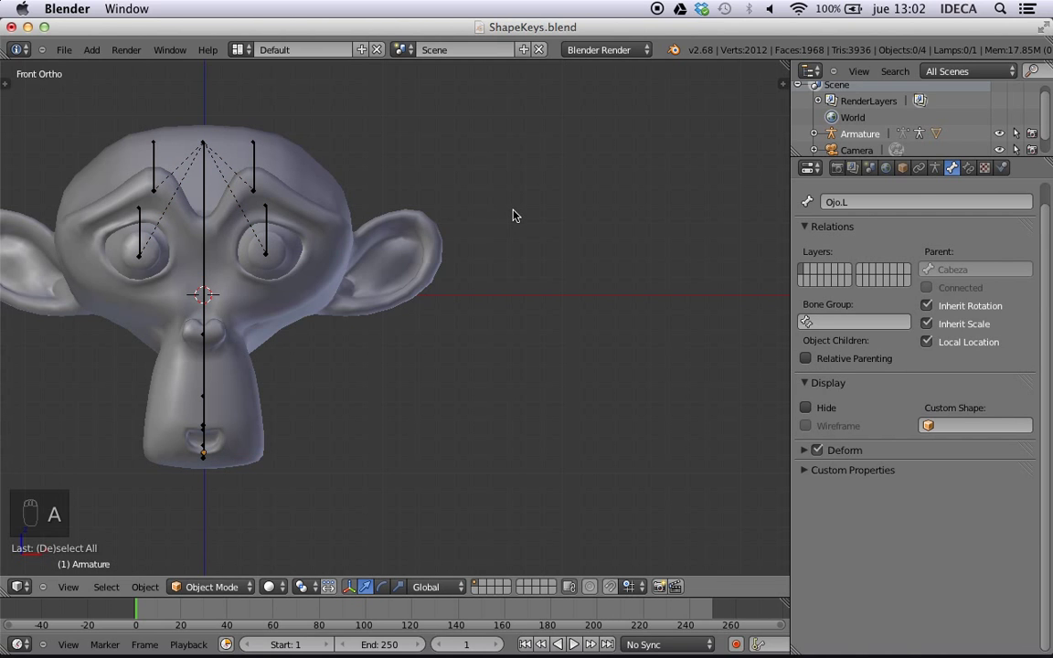
key(shift+a)
mouse_move(522, 133)
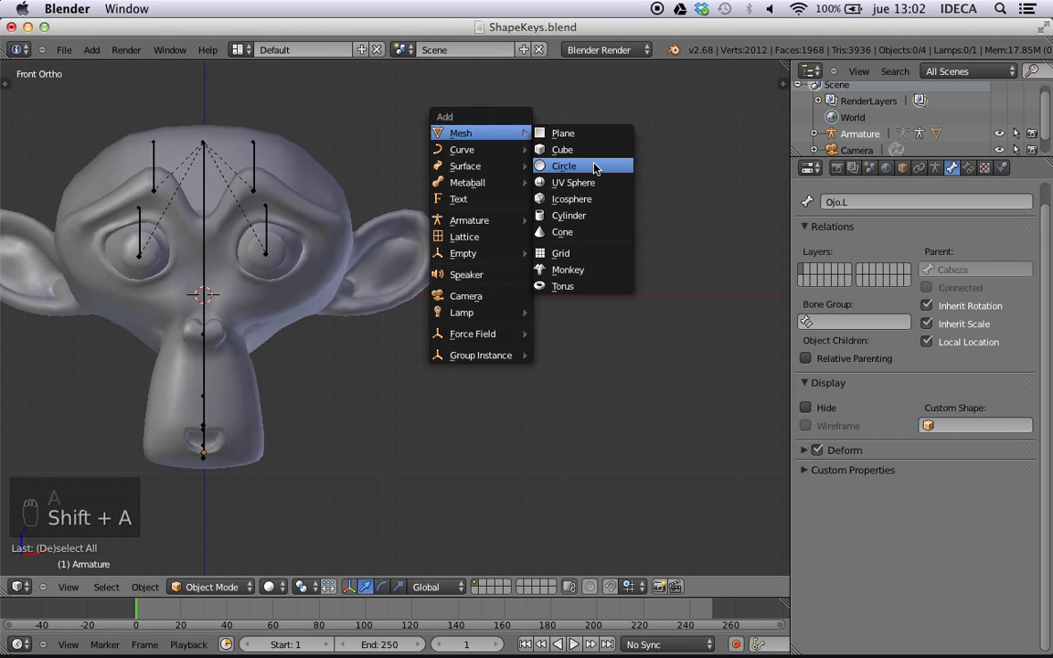
click(594, 167)
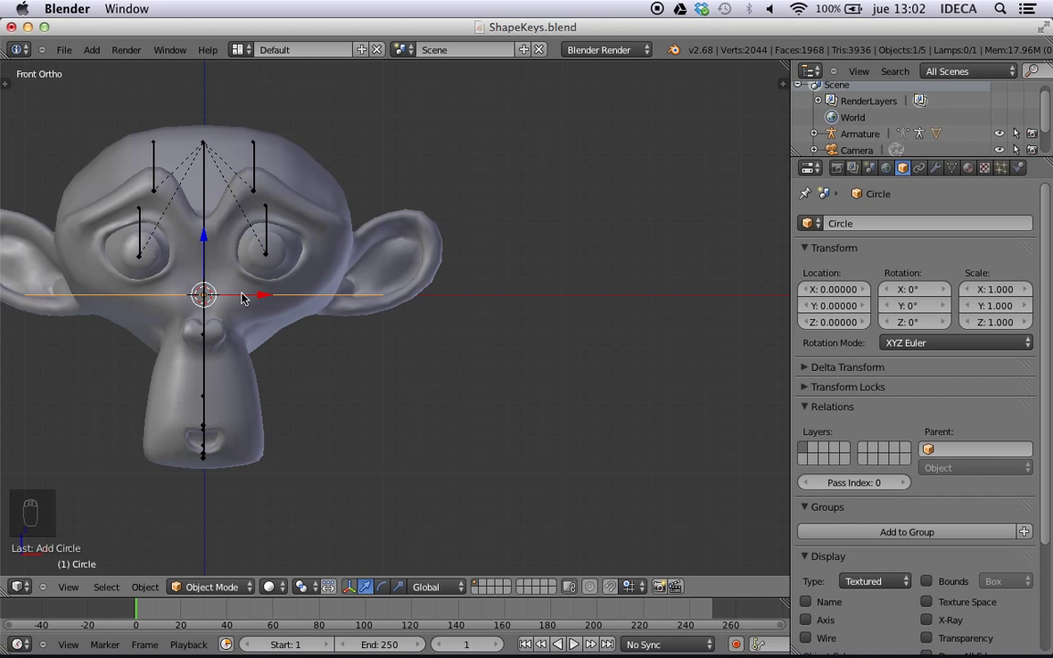
- Move the circle along the X axis to about X 2.45, clear of the monkey's ear
key(g)
key(x)
click(642, 313)
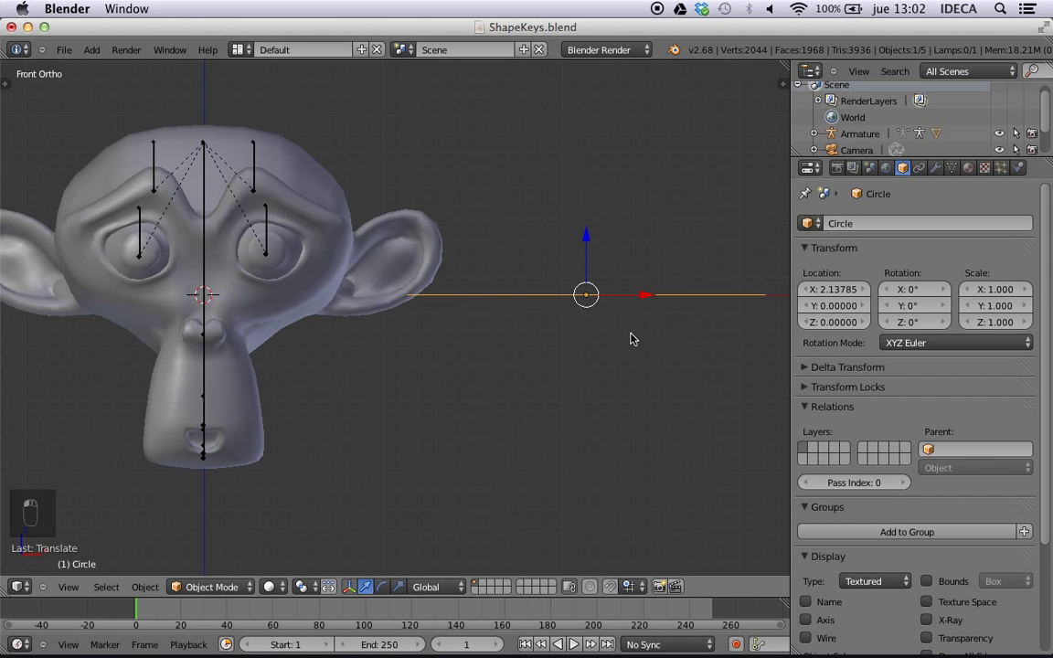
shift+middle_drag(630, 339, 413, 332)
drag(428, 292, 482, 300)
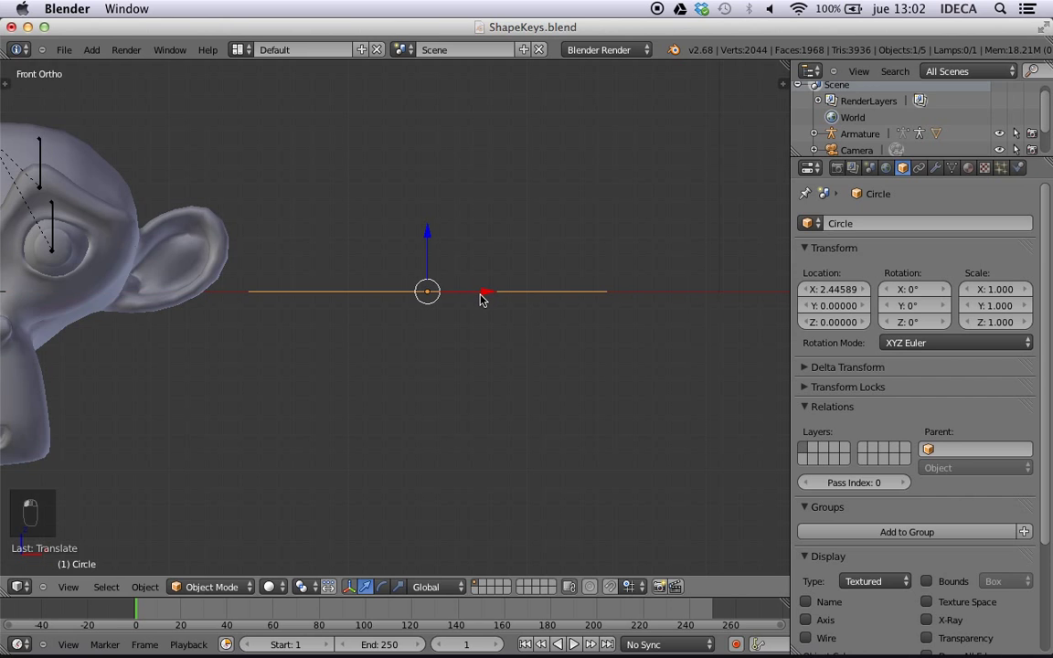
- Rotate the circle 90° about the X axis so it faces the front view
key(r)
key(x)
key(9)
key(0)
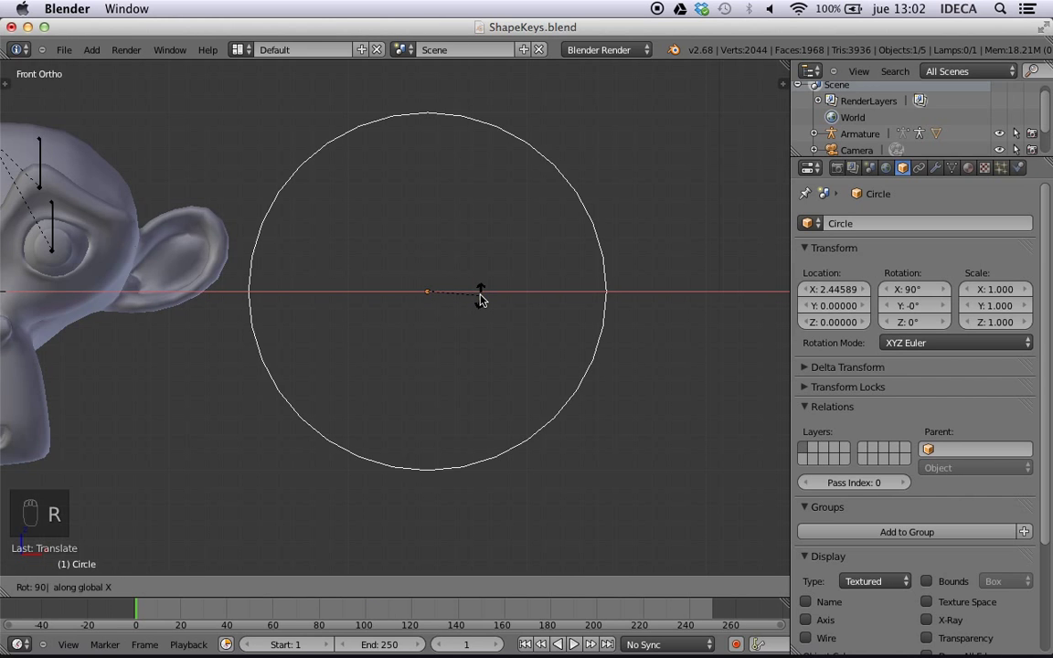
key(Return)
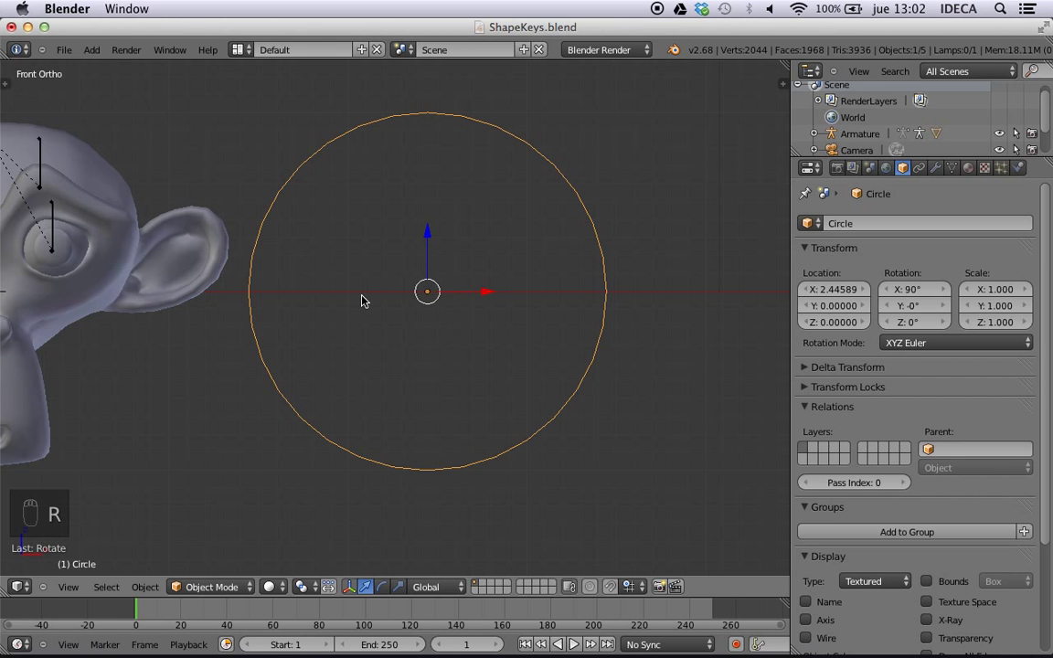
- Scale the circle's mesh down to about the size of the monkey's eye and move the object to about X 2.48, Z 0.22
scroll(314, 307, down, 2)
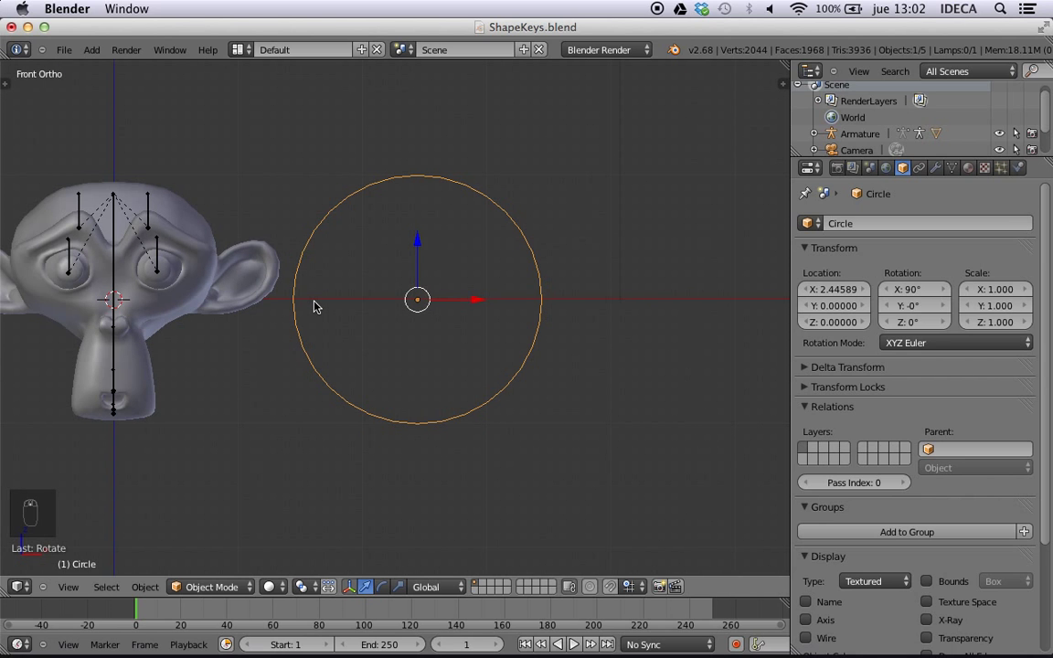
scroll(343, 302, down, 3)
scroll(348, 304, up, 4)
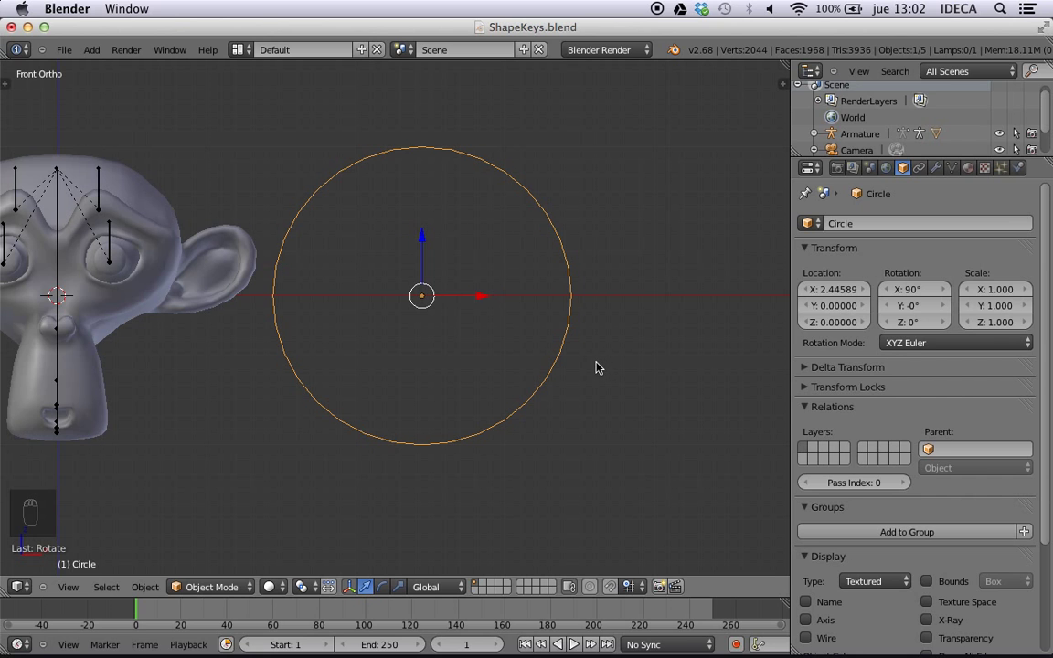
key(Tab)
key(s)
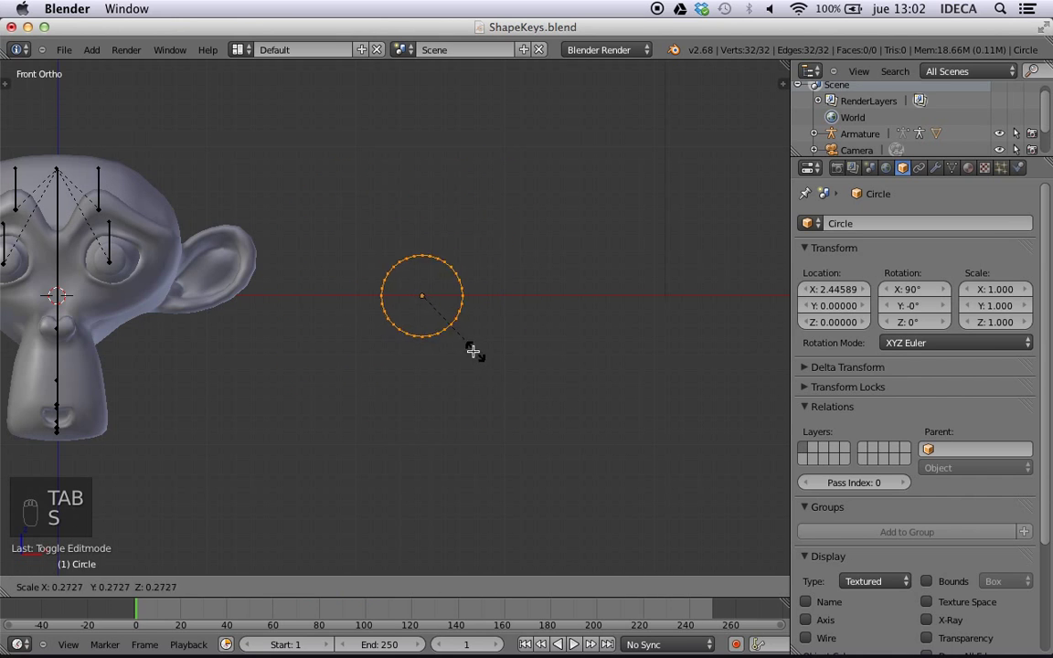
click(461, 345)
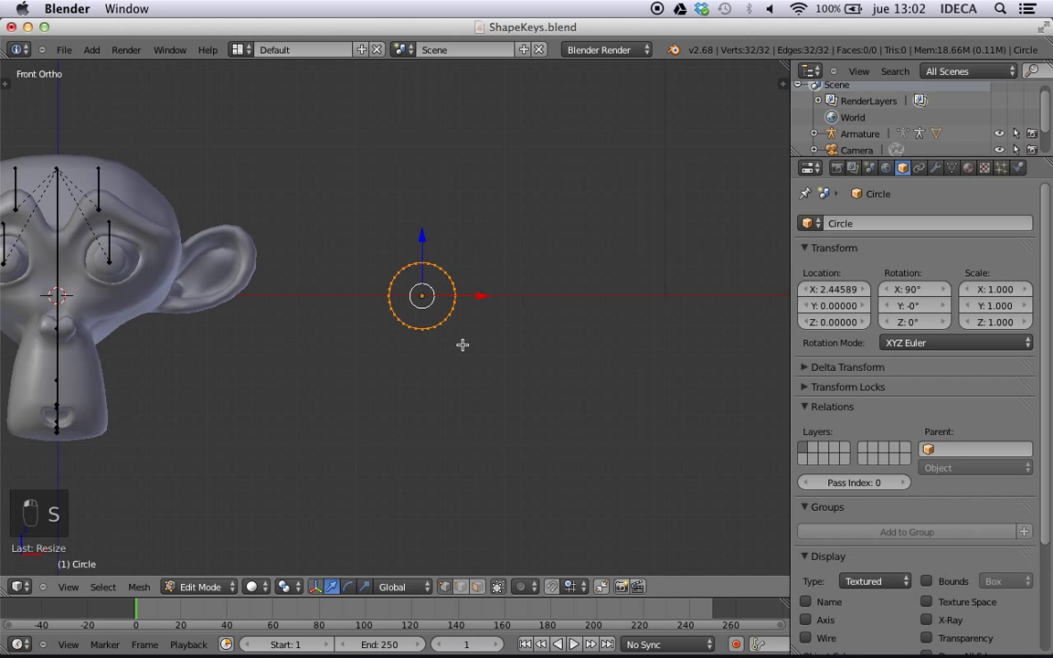
key(Tab)
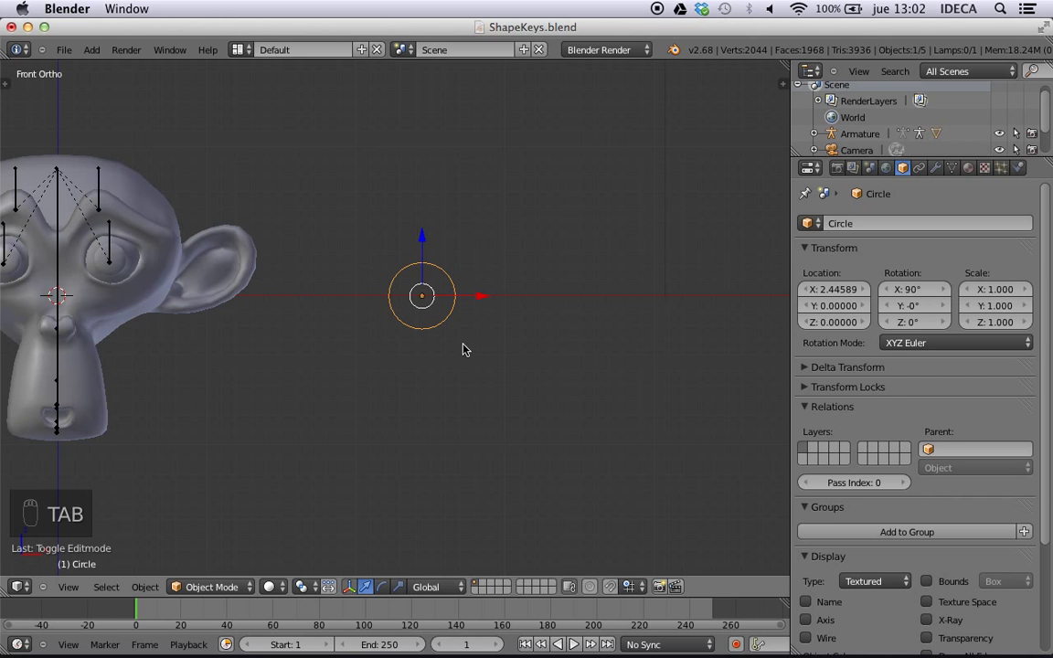
key(g)
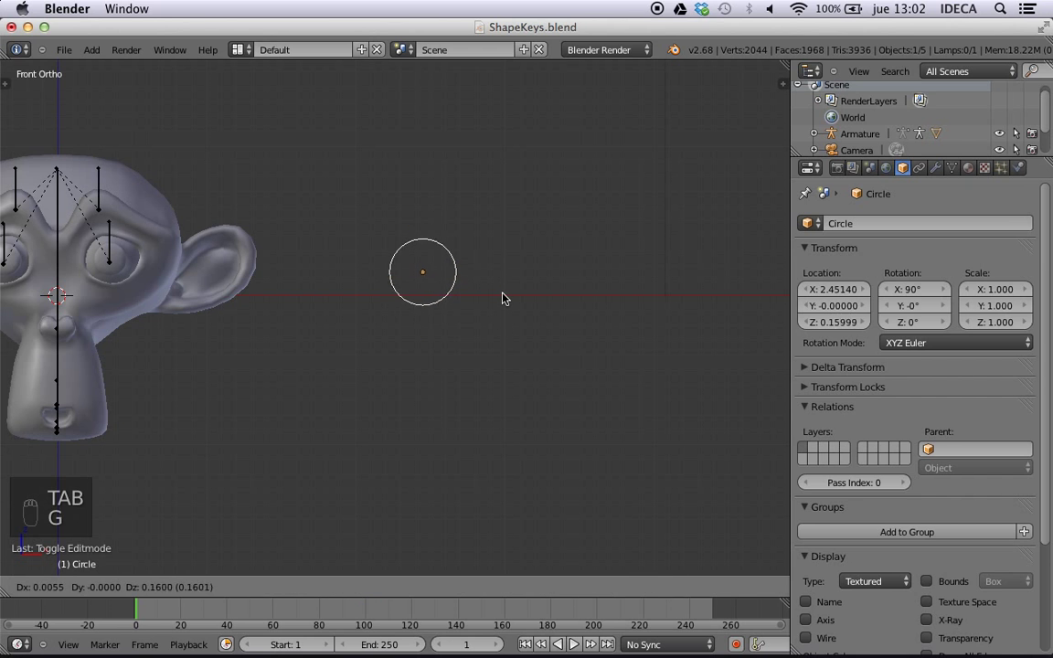
click(505, 294)
- Pull the circle's bottom vertex up about 0.21 with smooth proportional editing of size 0.24 to form a crescent
scroll(503, 296, down, 6)
scroll(503, 297, up, 8)
scroll(502, 297, down, 2)
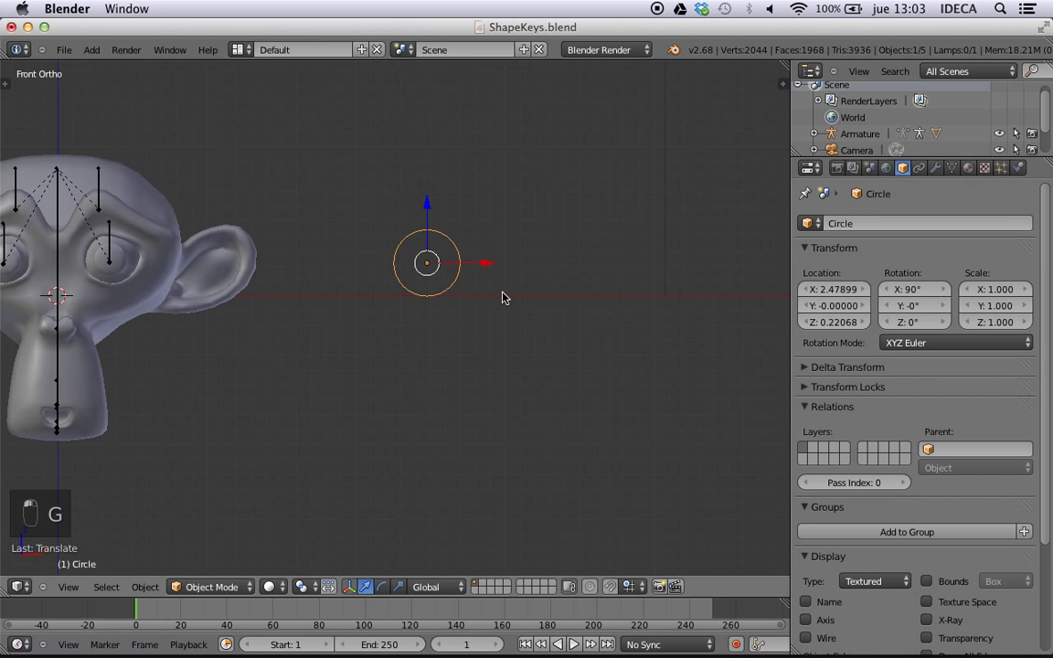
scroll(502, 297, up, 3)
scroll(501, 299, down, 1)
scroll(501, 299, up, 1)
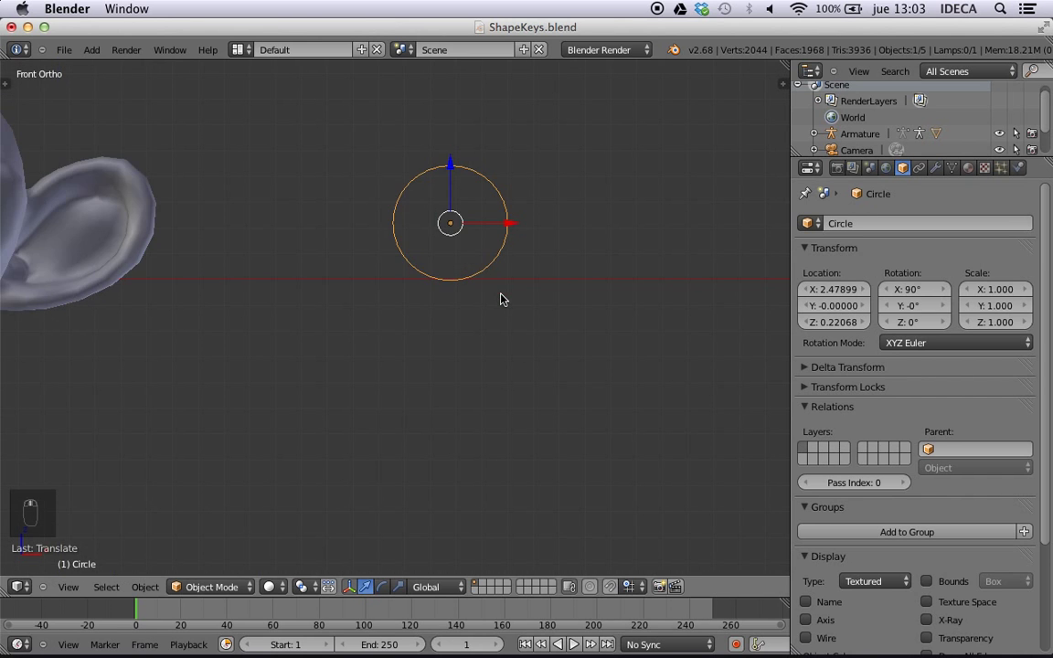
key(Tab)
shift+middle_drag(508, 290, 498, 392)
scroll(499, 392, up, 3)
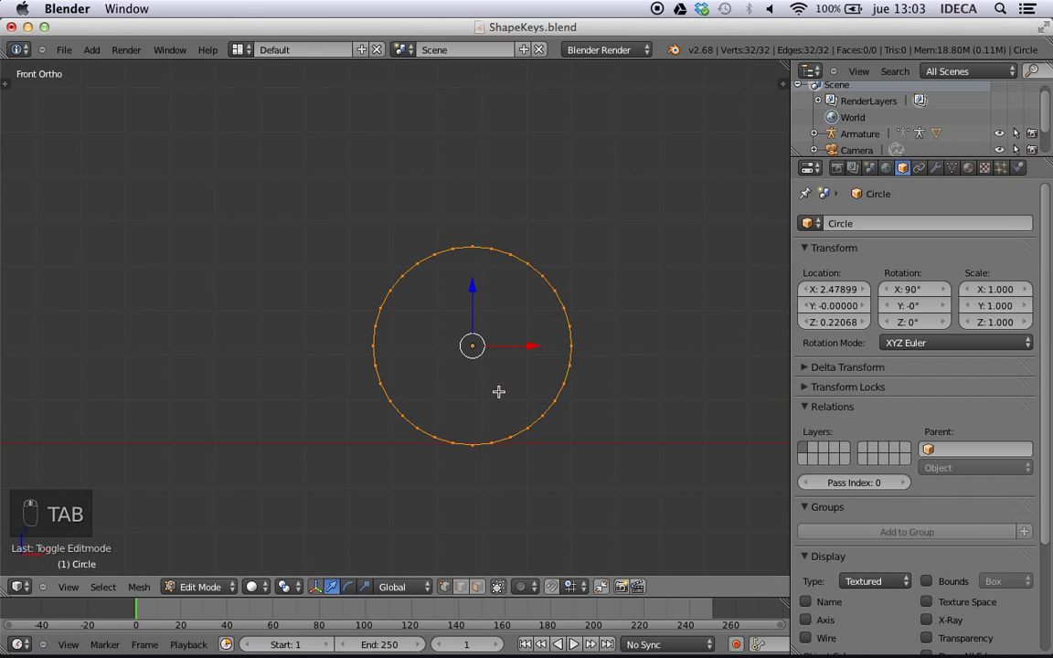
scroll(498, 393, down, 2)
key(a)
key(a)
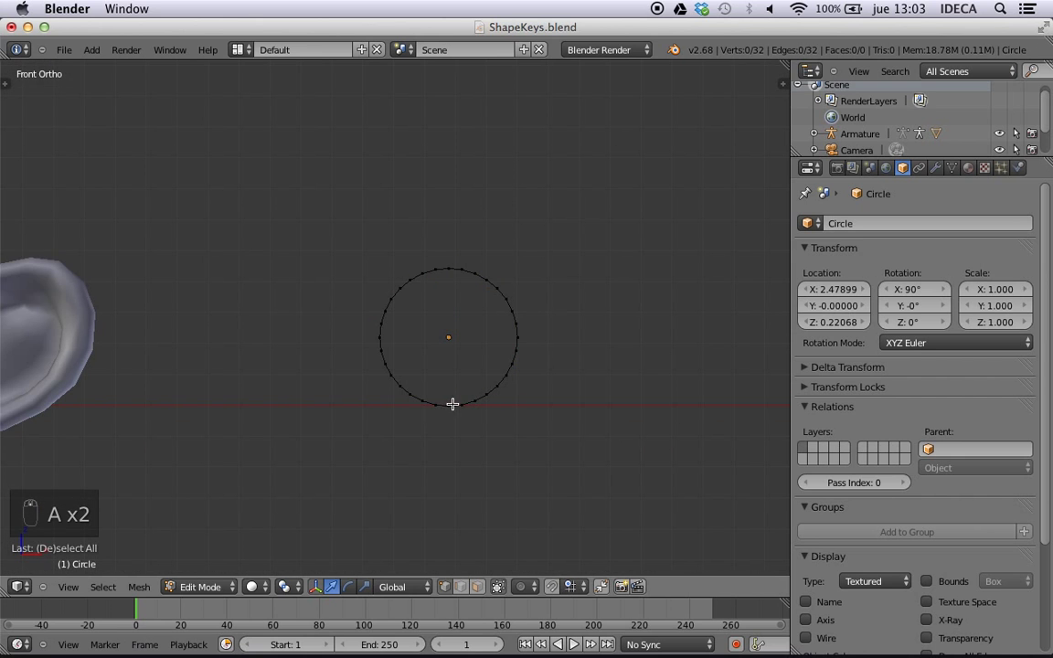
click(449, 406)
key(o)
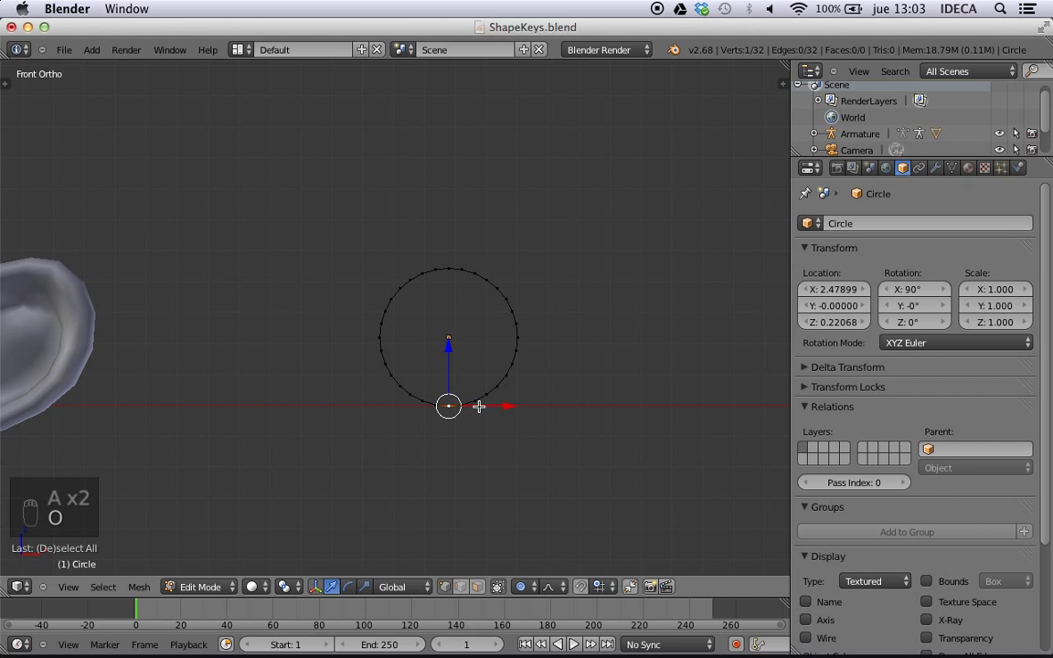
key(g)
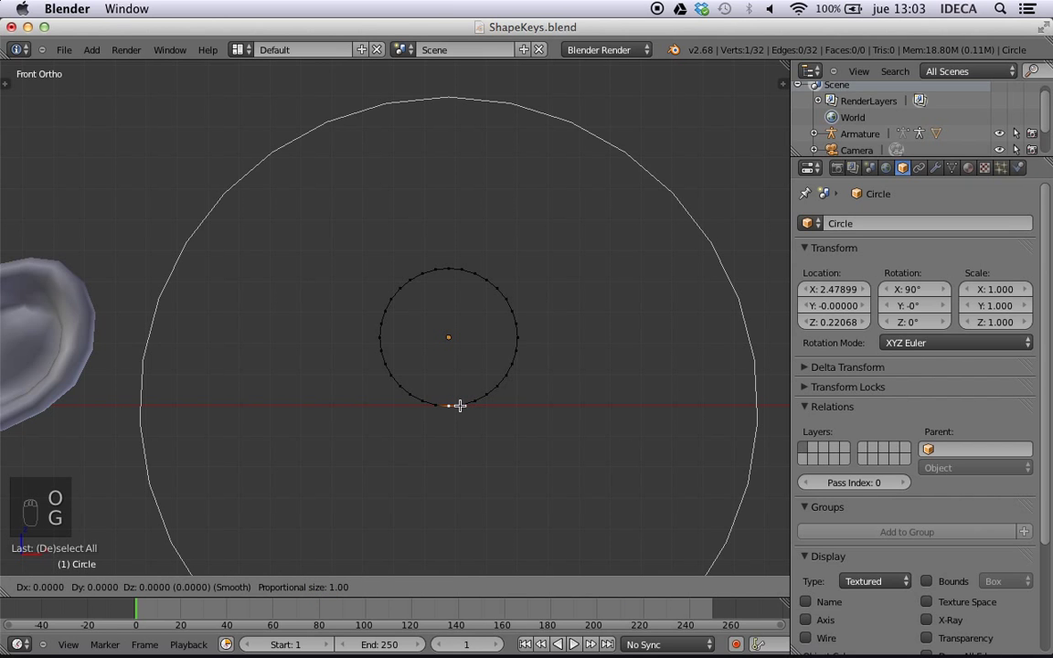
scroll(459, 414, down, 2)
scroll(458, 418, up, 17)
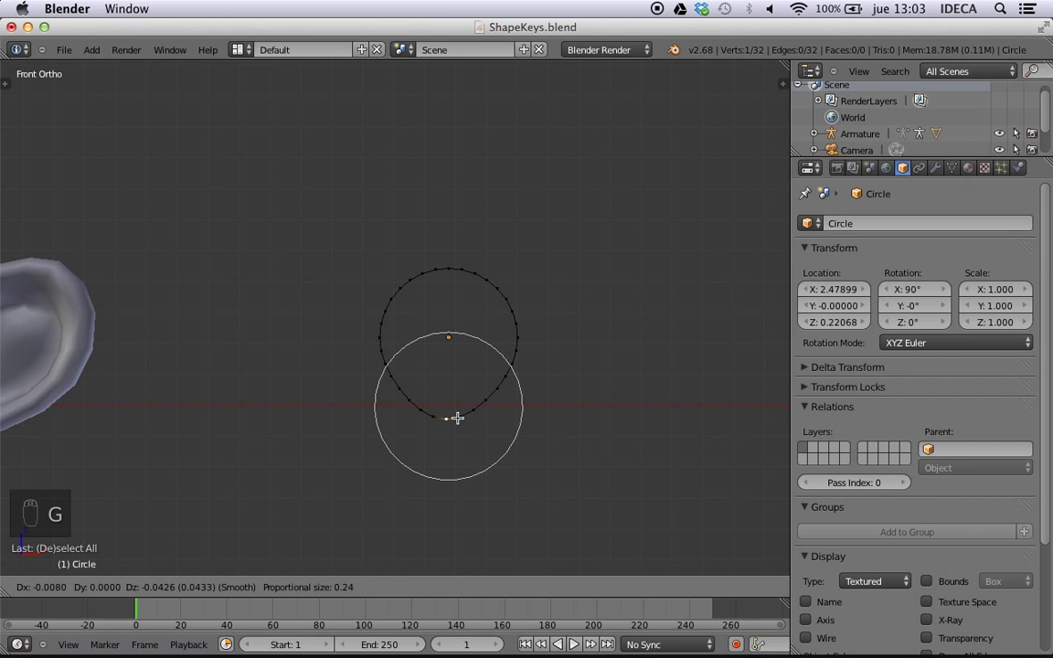
scroll(458, 418, up, 2)
scroll(458, 358, down, 2)
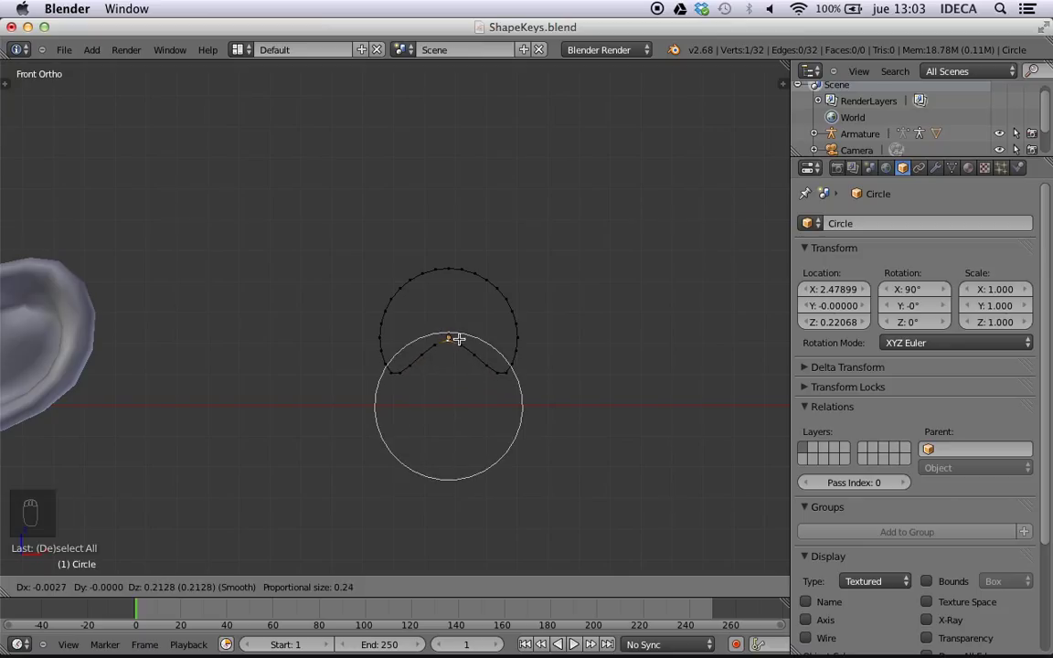
click(459, 339)
key(Tab)
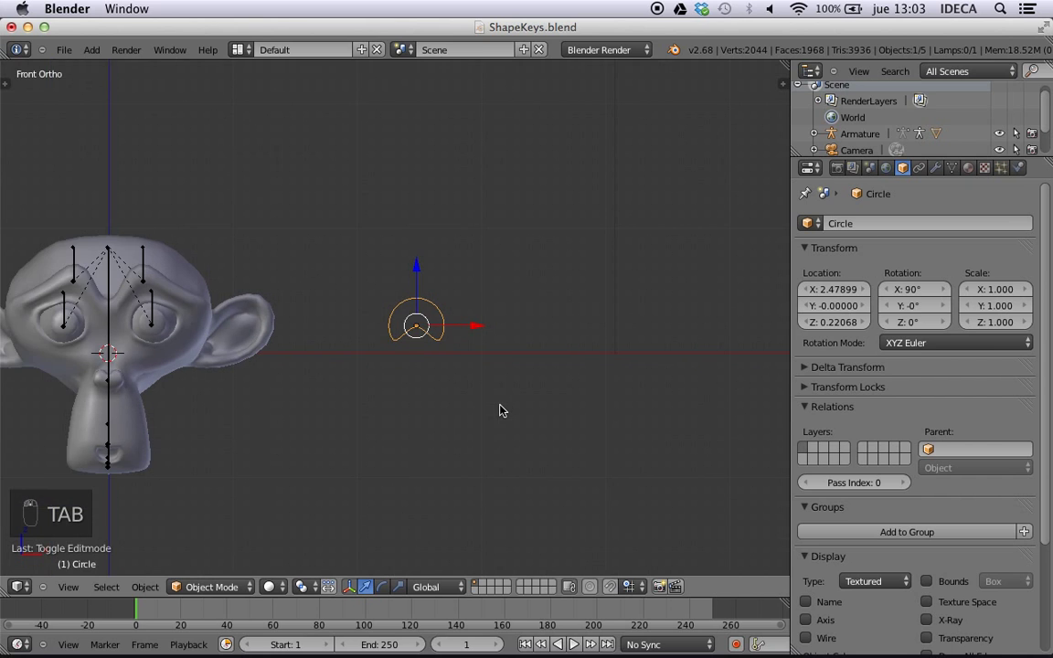
- Turn off proportional editing and scale the whole crescent mesh down until it is narrower than the monkey's eye socket
scroll(499, 410, up, 3)
key(Tab)
key(a)
key(a)
key(a)
key(a)
key(a)
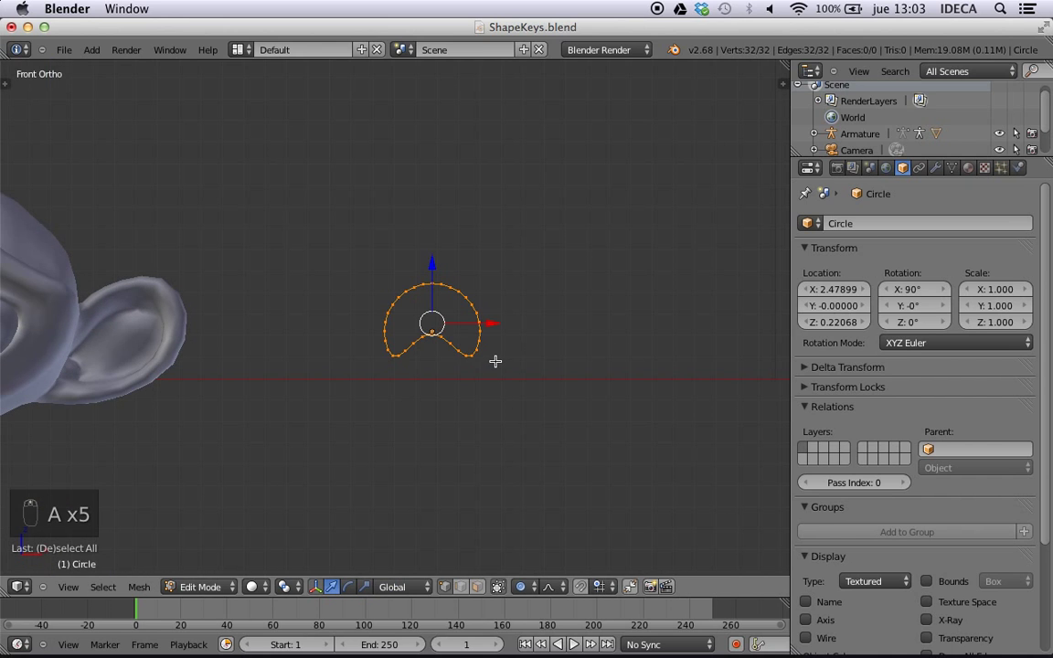
key(s)
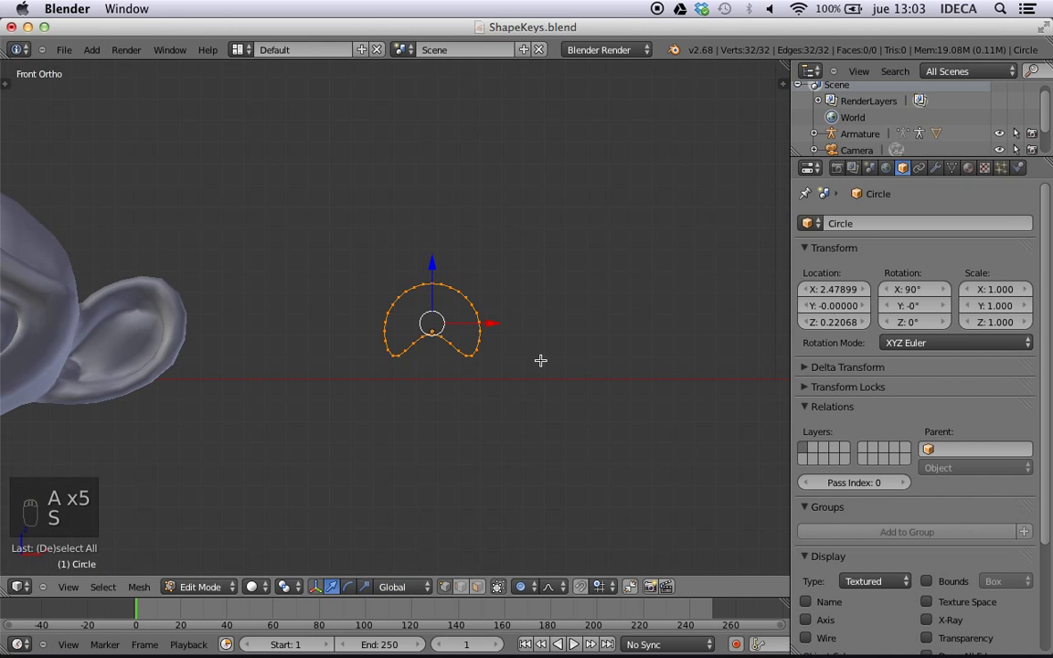
key(s)
right_click(545, 357)
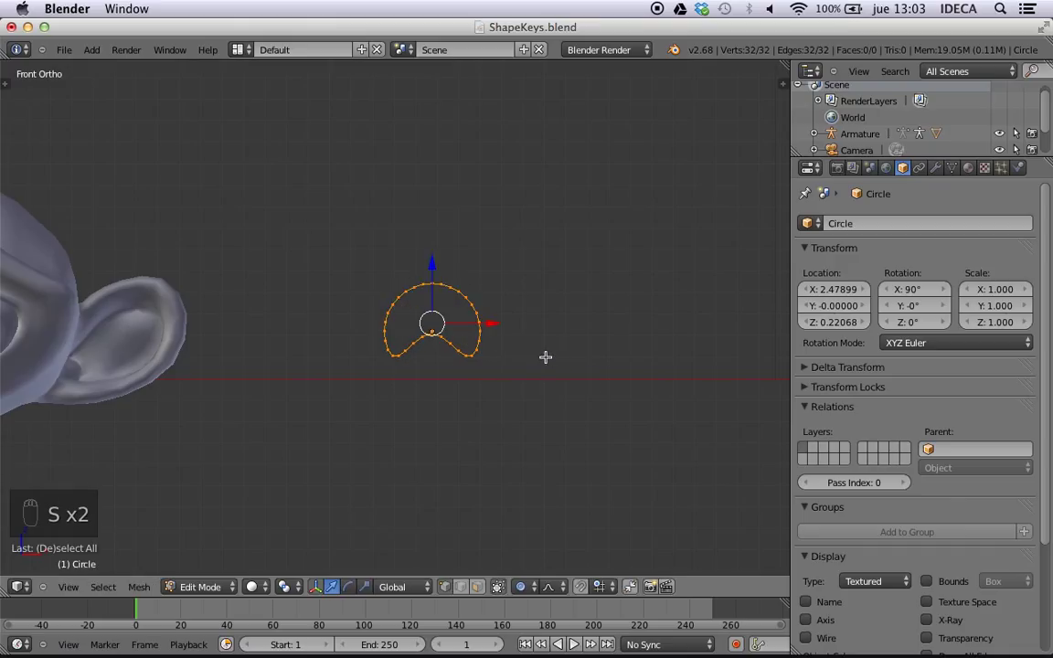
key(o)
key(s)
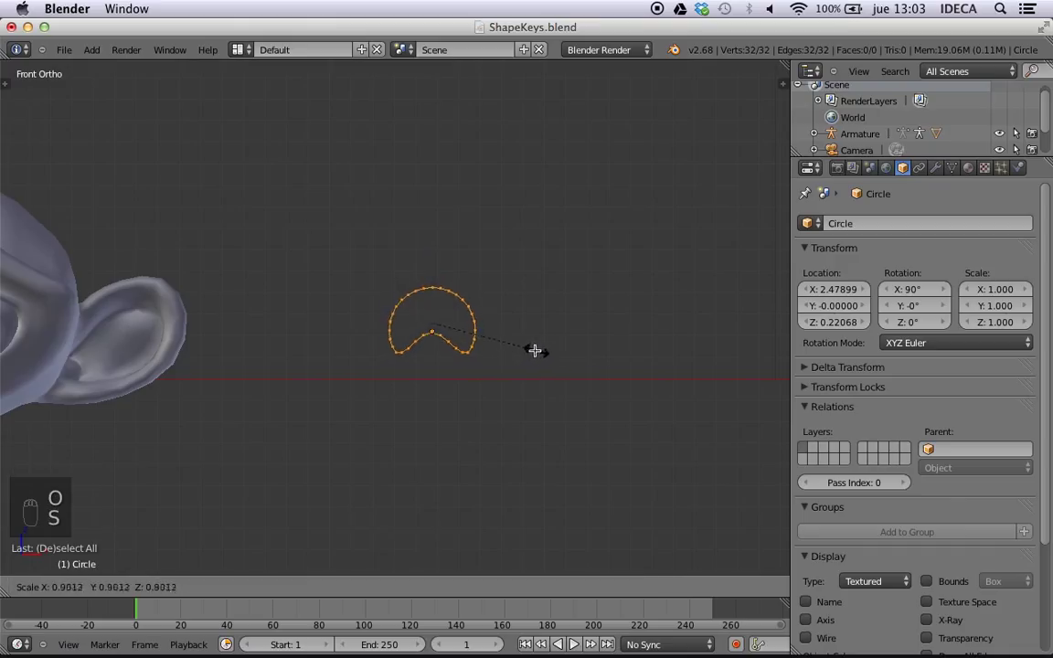
click(501, 335)
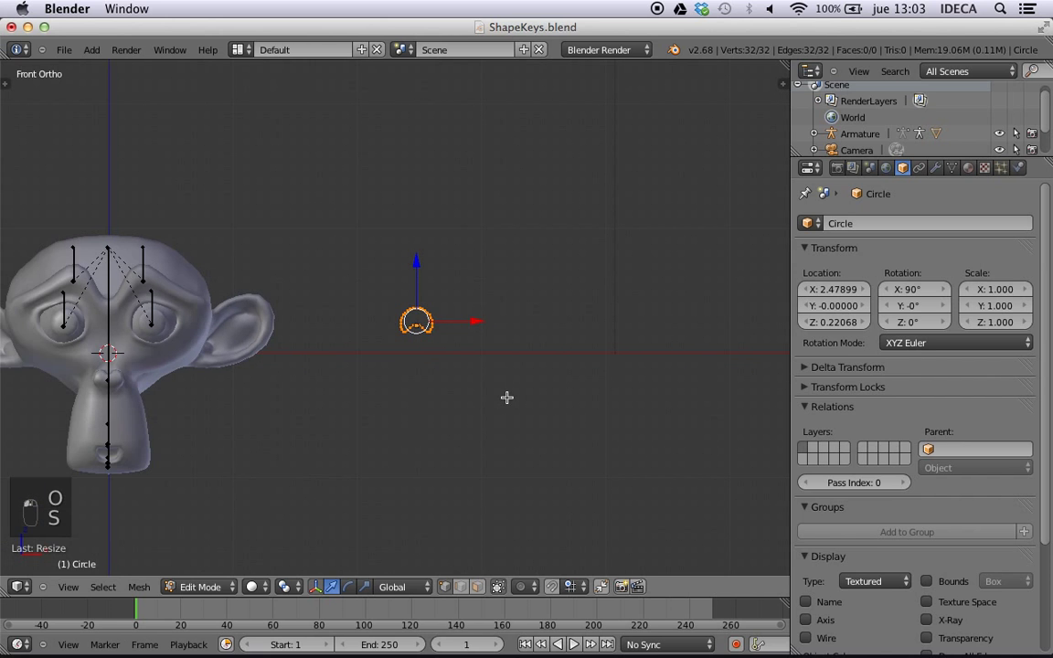
- Move the crescent object in front of the monkey's face, to about X 0.27 and Y -0.89
key(Tab)
drag(475, 322, 194, 319)
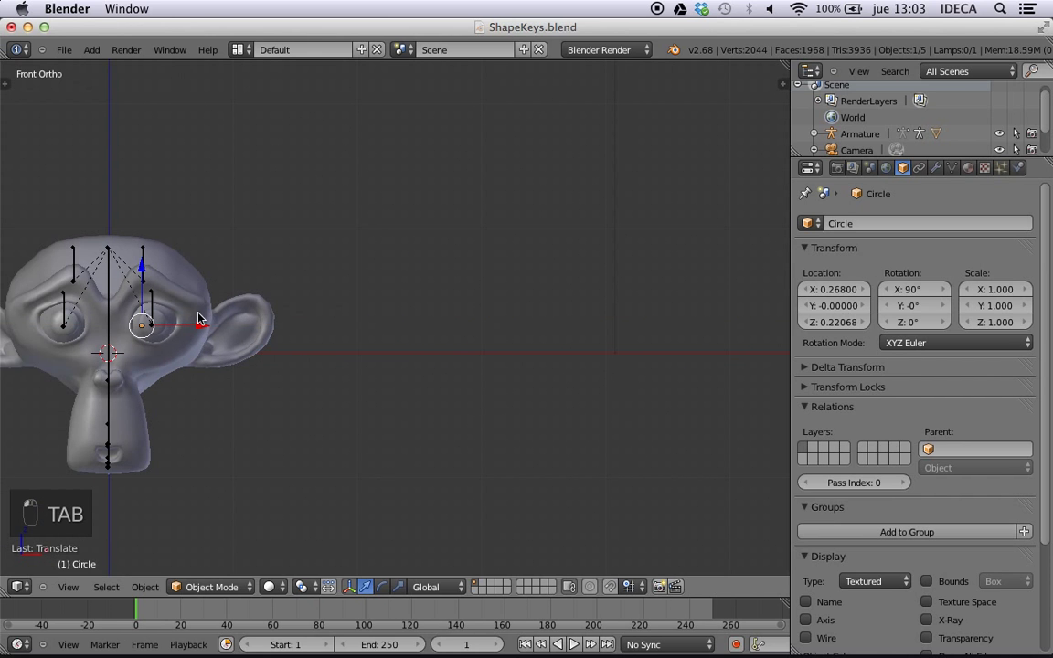
middle_drag(235, 329, 90, 343)
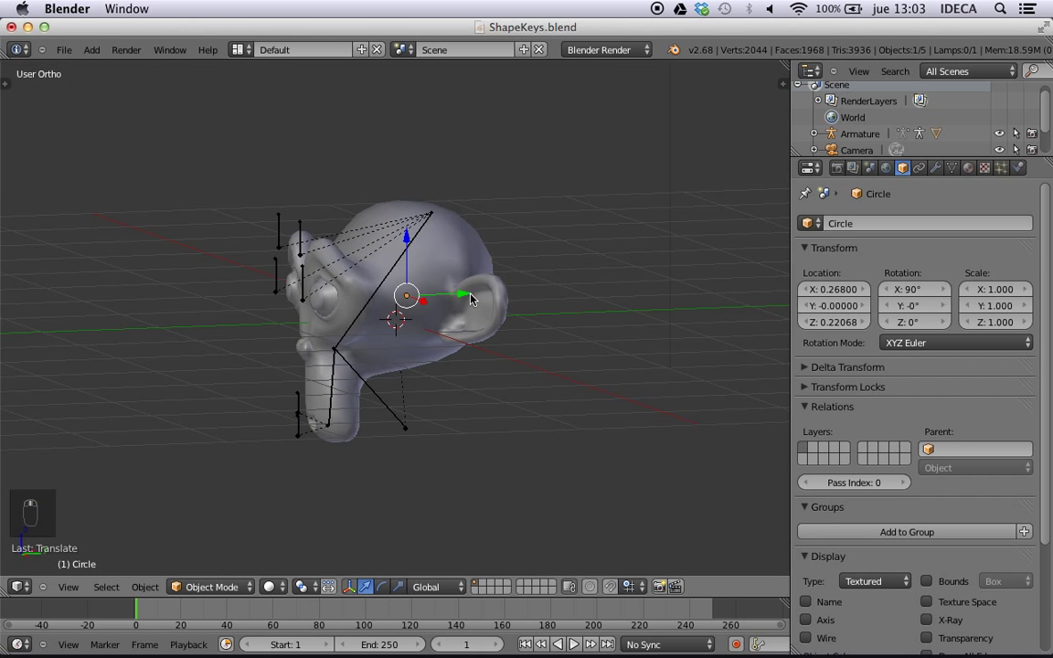
drag(466, 297, 288, 279)
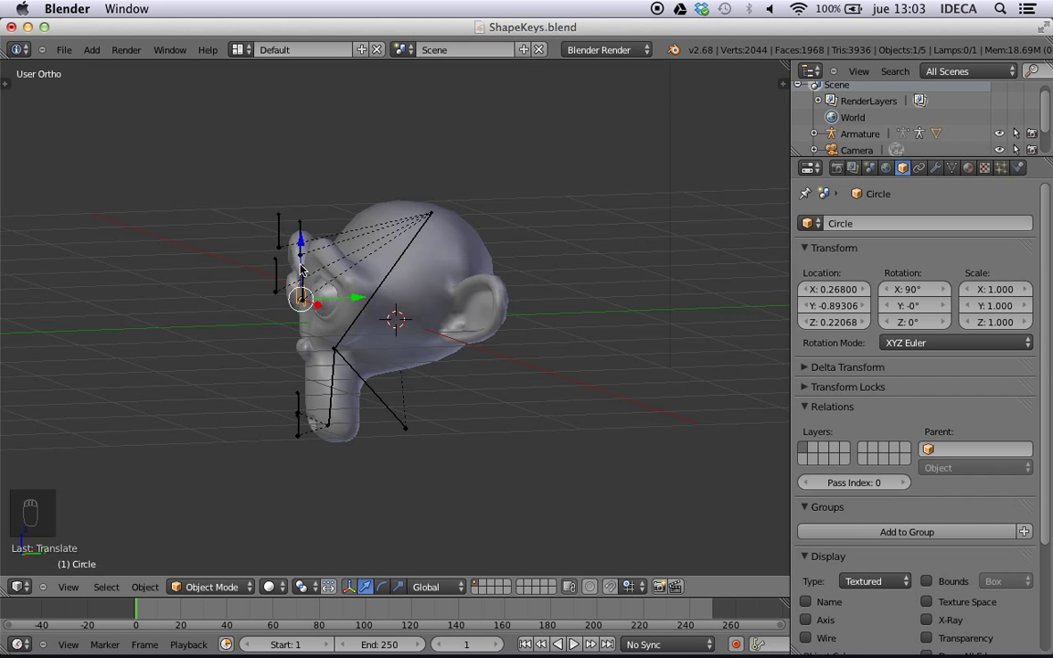
- In front view, place the crescent over the brow bone at about X 0.26, Z 0.58 to compare its size
key(KP_1)
shift+middle_drag(297, 307, 468, 299)
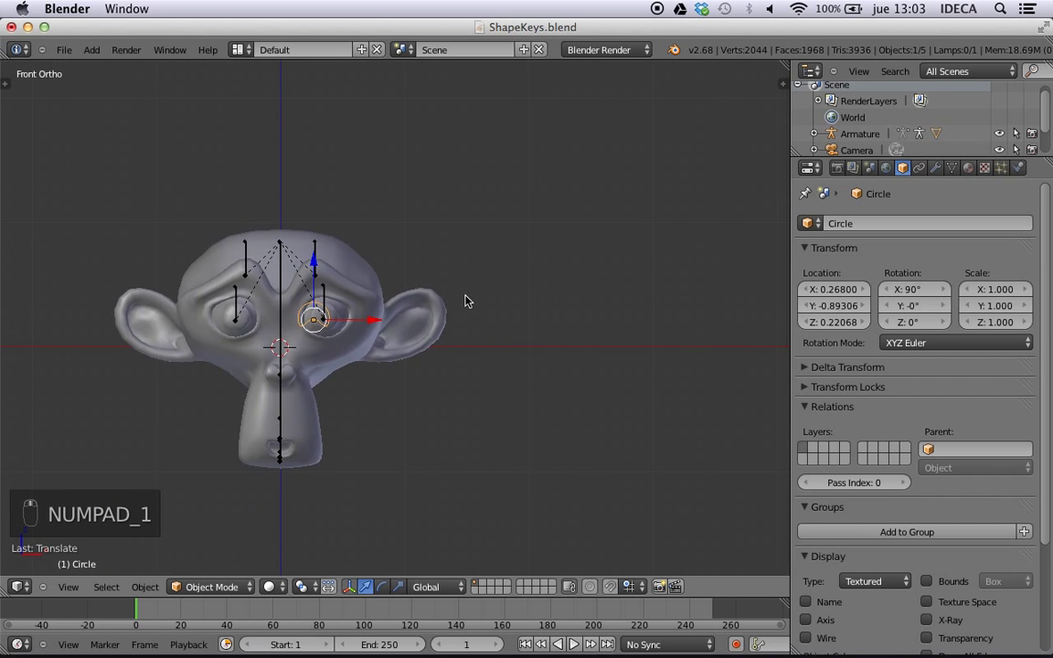
scroll(392, 362, down, 2)
scroll(366, 353, up, 4)
scroll(439, 376, up, 6)
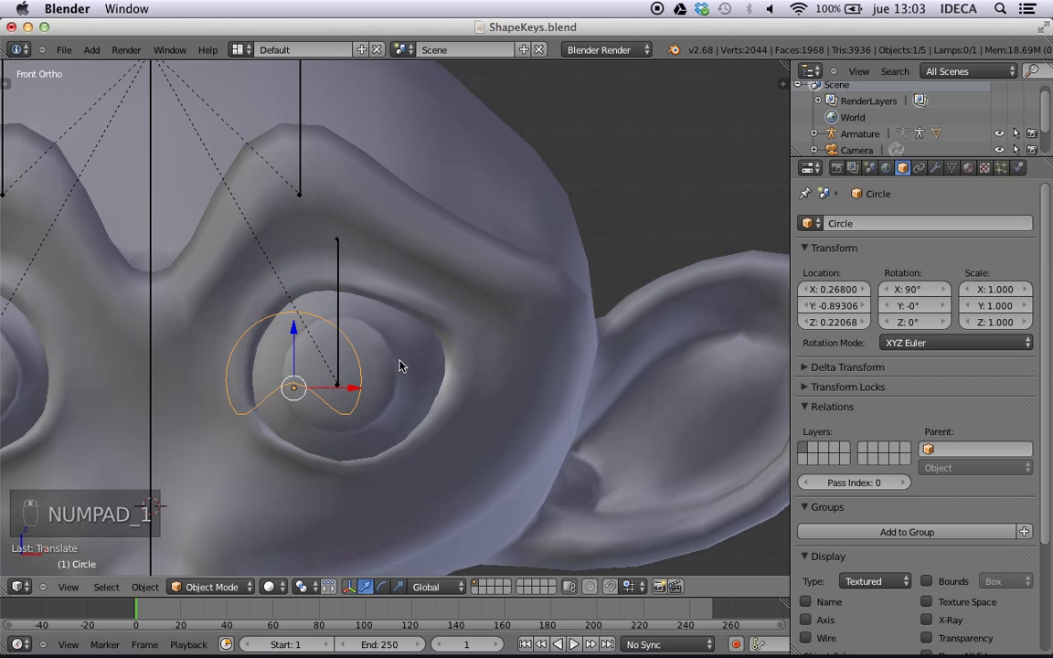
key(g)
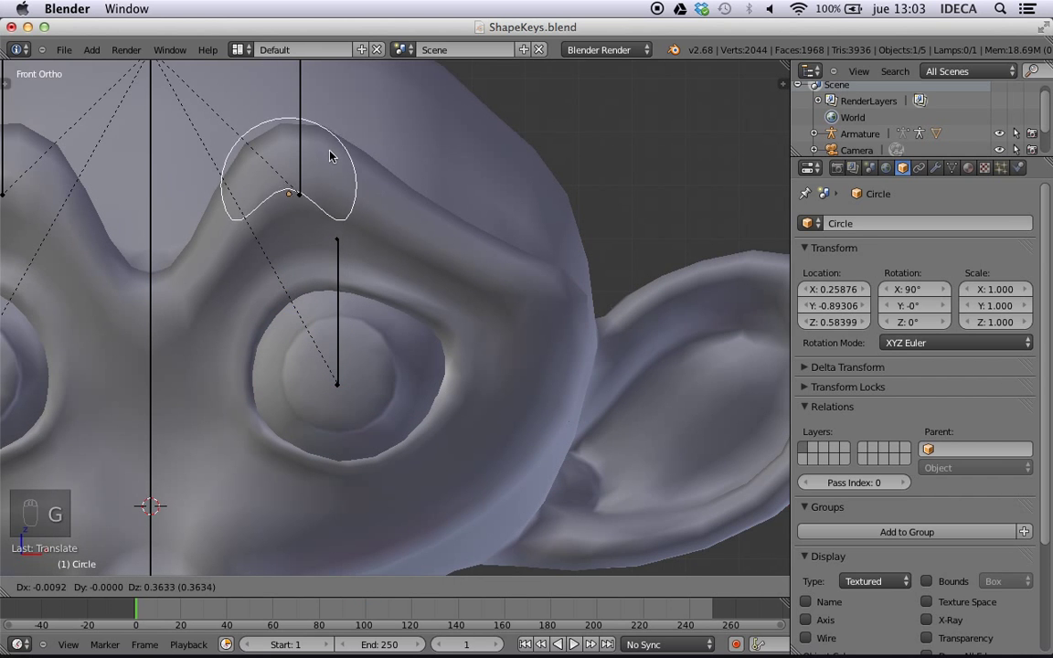
click(334, 157)
scroll(505, 341, down, 10)
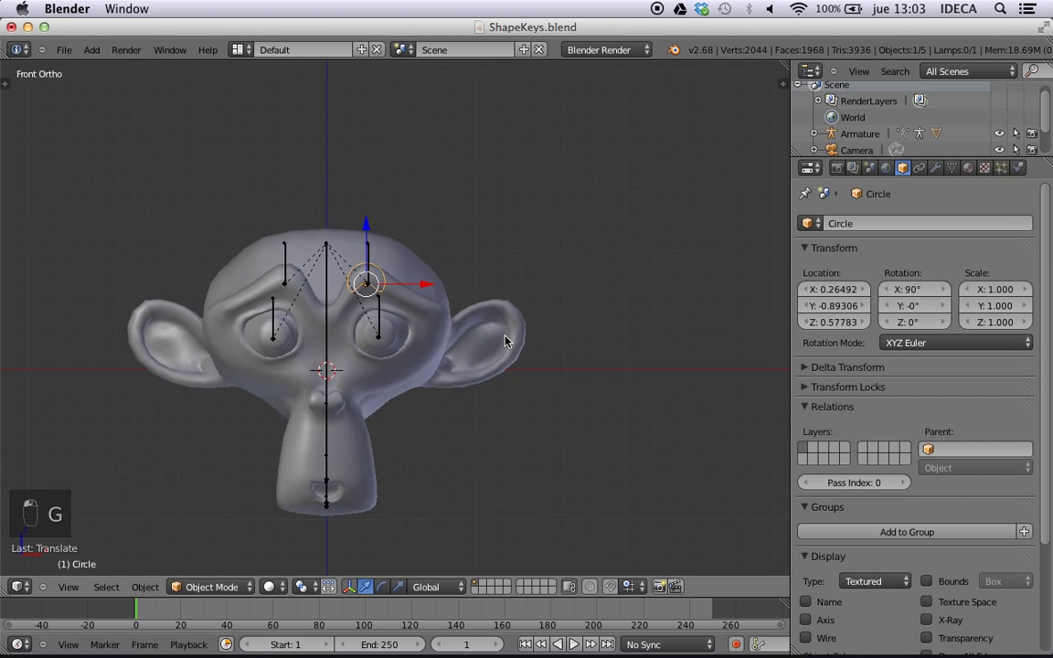
- Move the crescent away from the monkey's head to about X 3.92, Z 0.71
key(g)
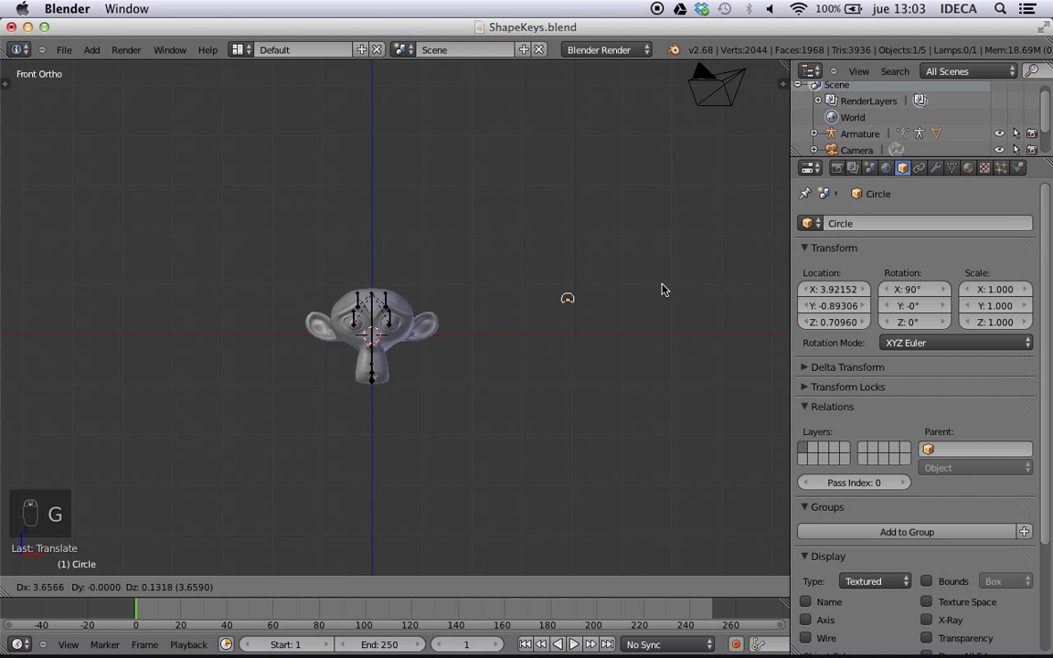
click(662, 290)
scroll(654, 339, down, 6)
scroll(653, 340, up, 8)
shift+middle_drag(595, 313, 567, 305)
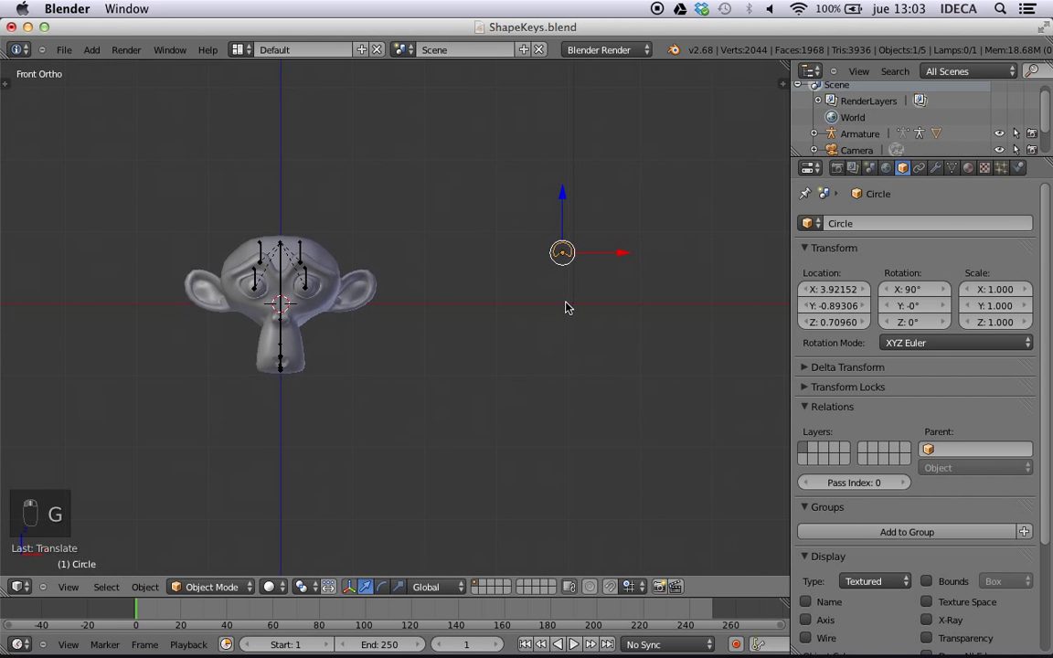
- Rename the crescent object as Ceja
scroll(564, 306, up, 3)
click(864, 224)
text(Ceja)
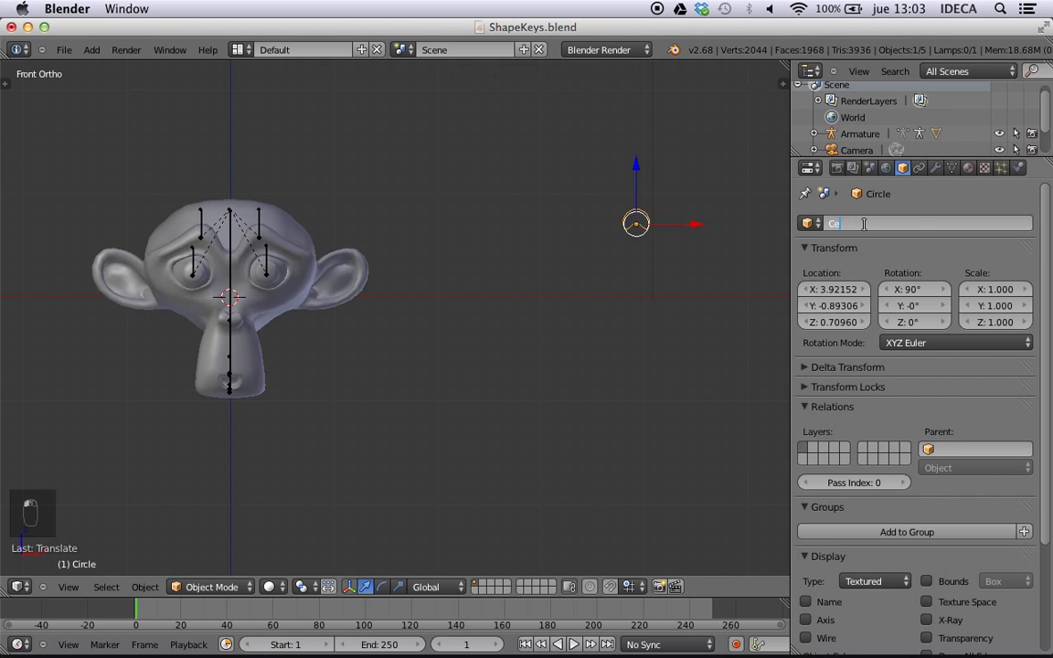
key(Return)
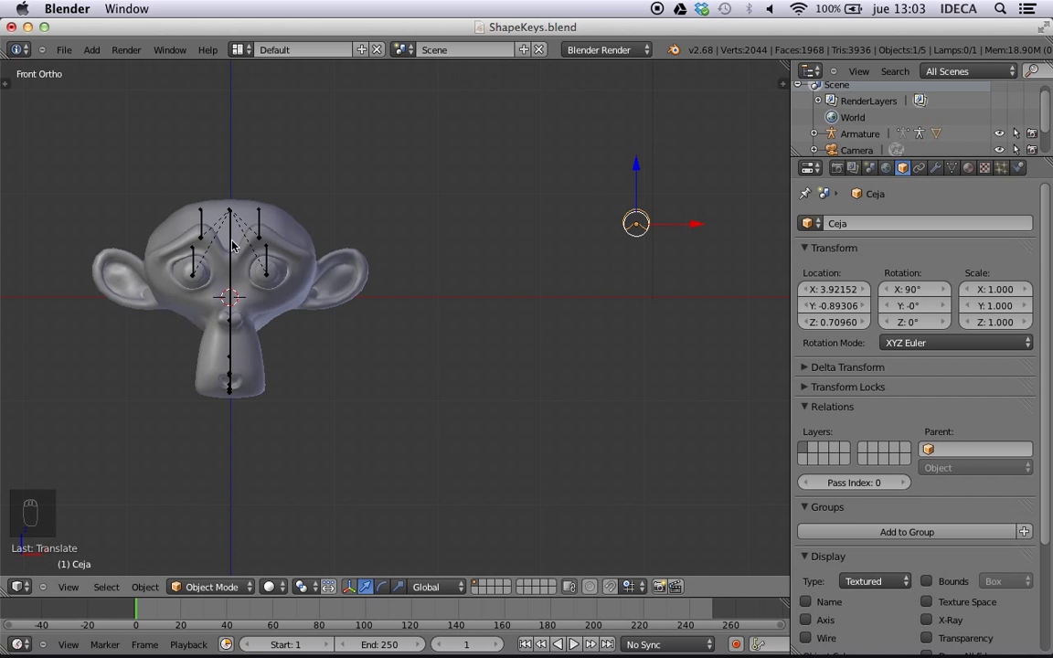
shift+middle_drag(487, 288, 420, 274)
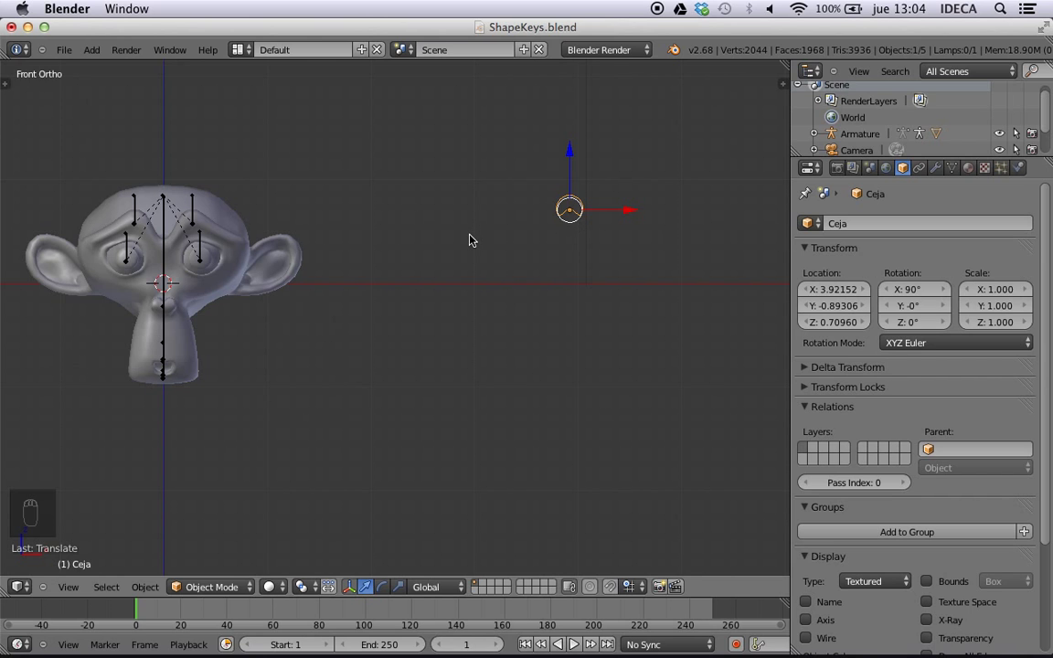
key(shift+a)
mouse_move(473, 235)
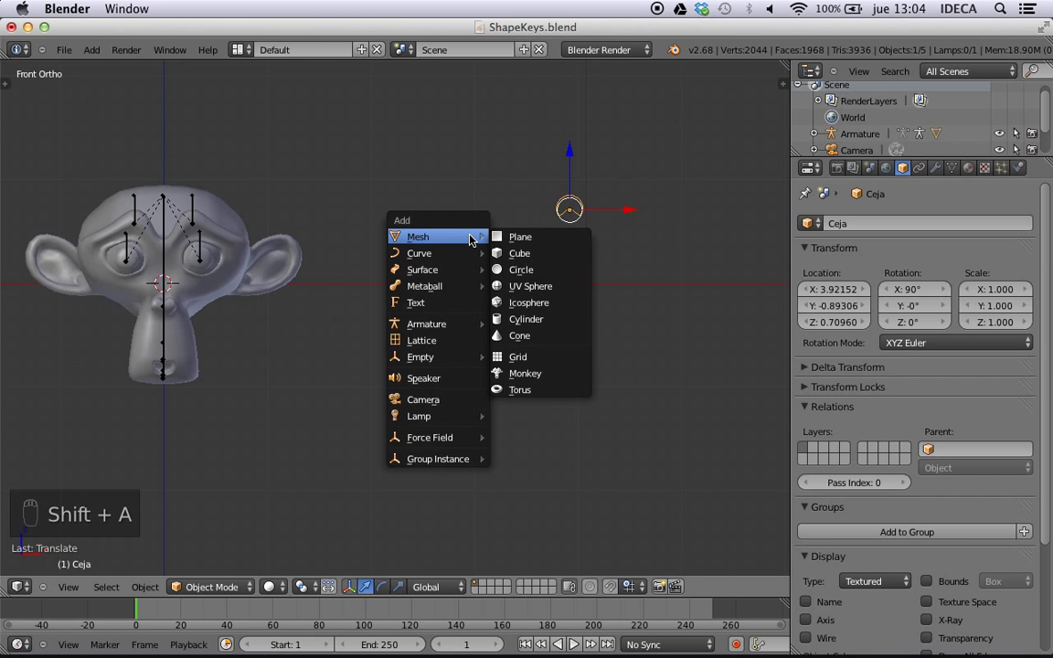
click(503, 253)
key(super+z)
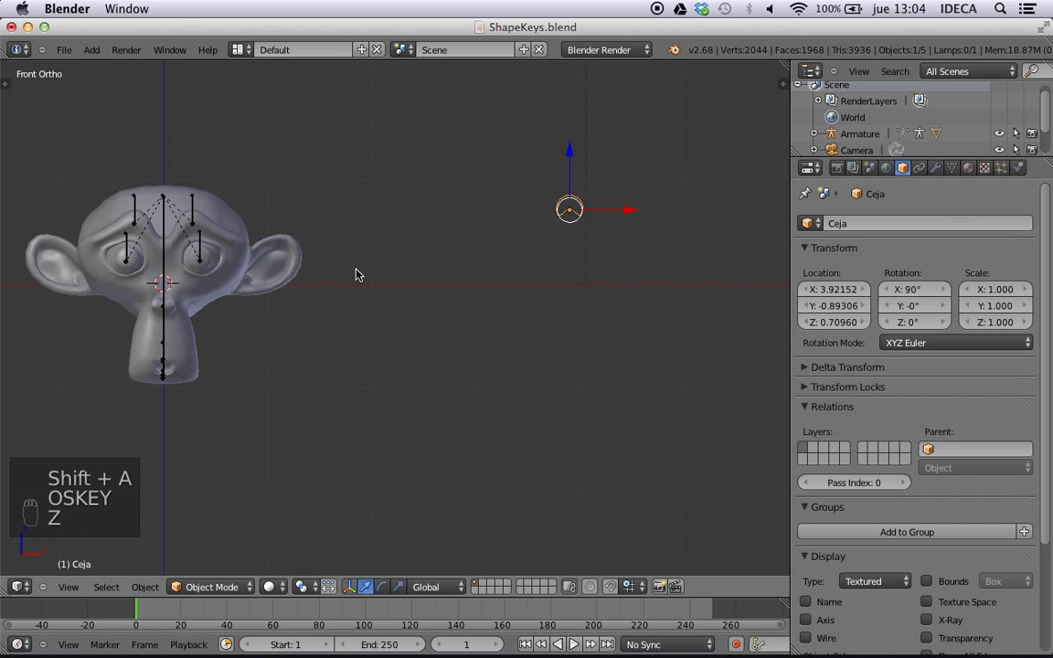
- Add a mesh circle and move it beside the monkey's head to about X 3.59, Z -0.02
key(shift+a)
mouse_move(356, 275)
click(405, 304)
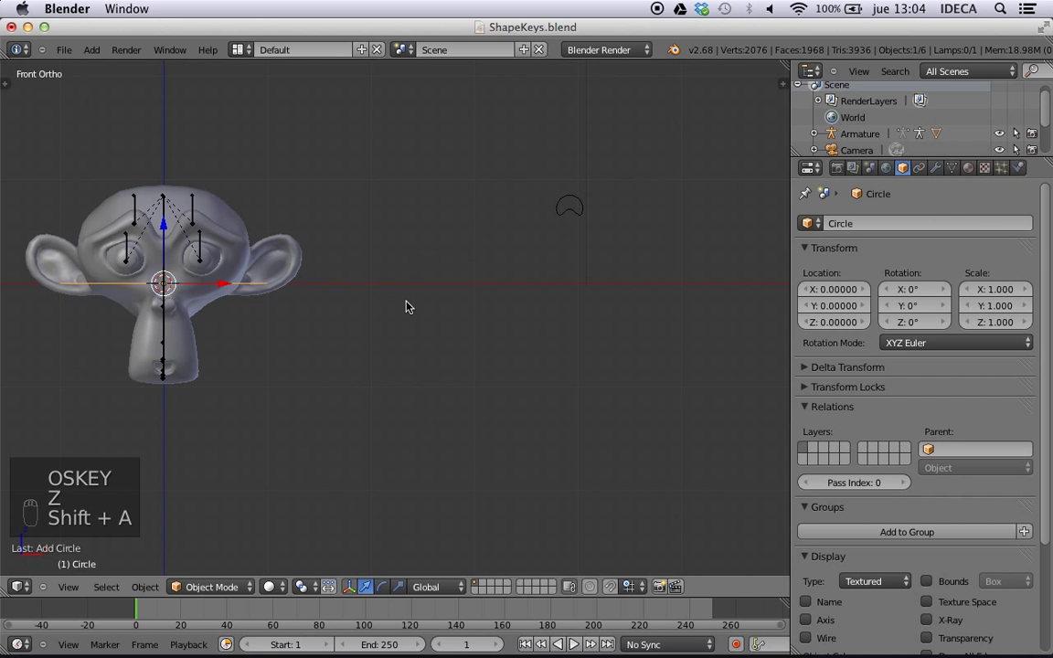
key(g)
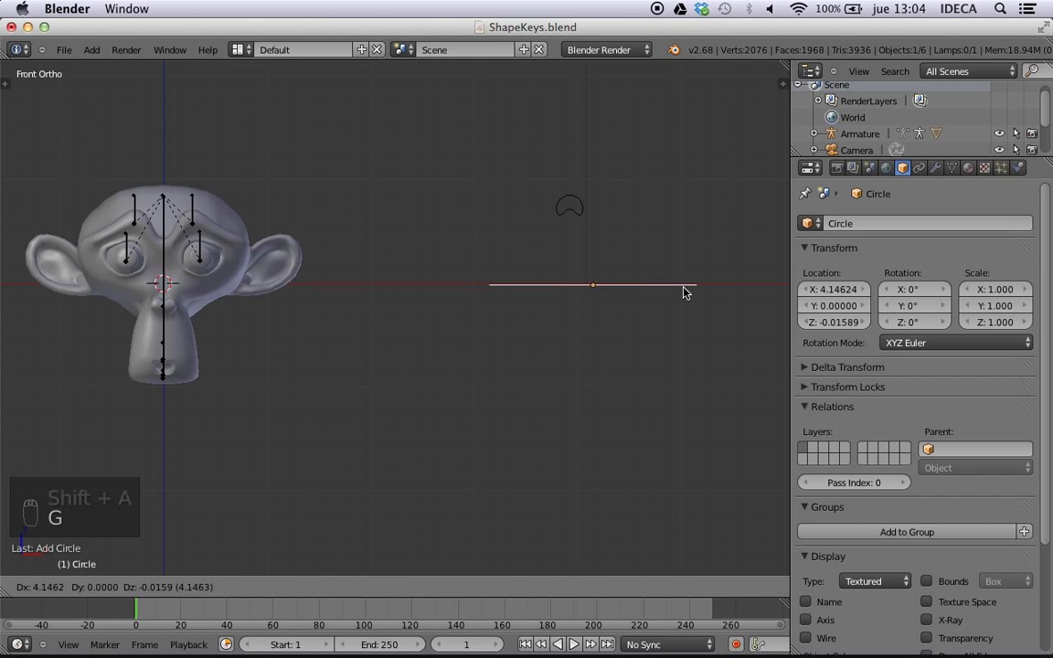
click(629, 292)
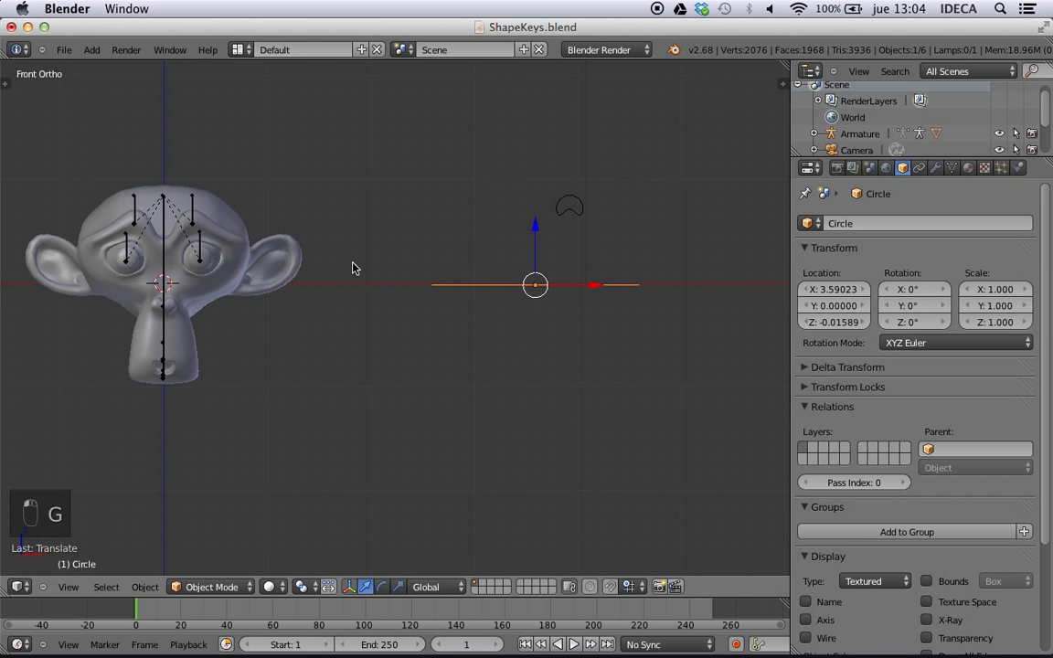
- Rotate the new circle 90° about the X axis and scale its mesh down to about 0.32 across
text(rx90)
key(Return)
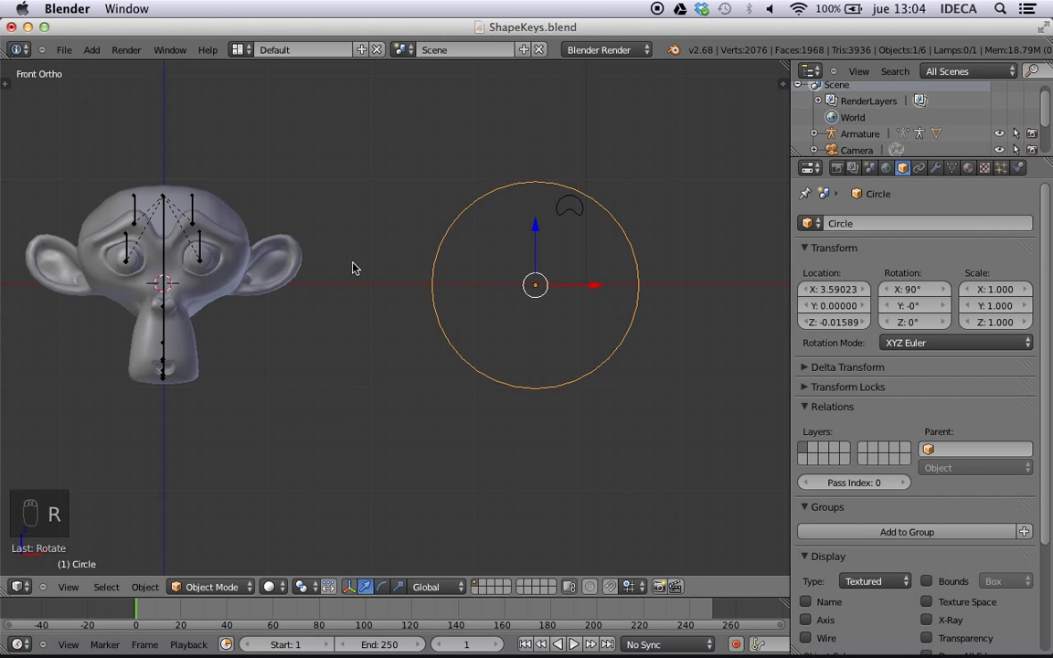
key(Tab)
key(s)
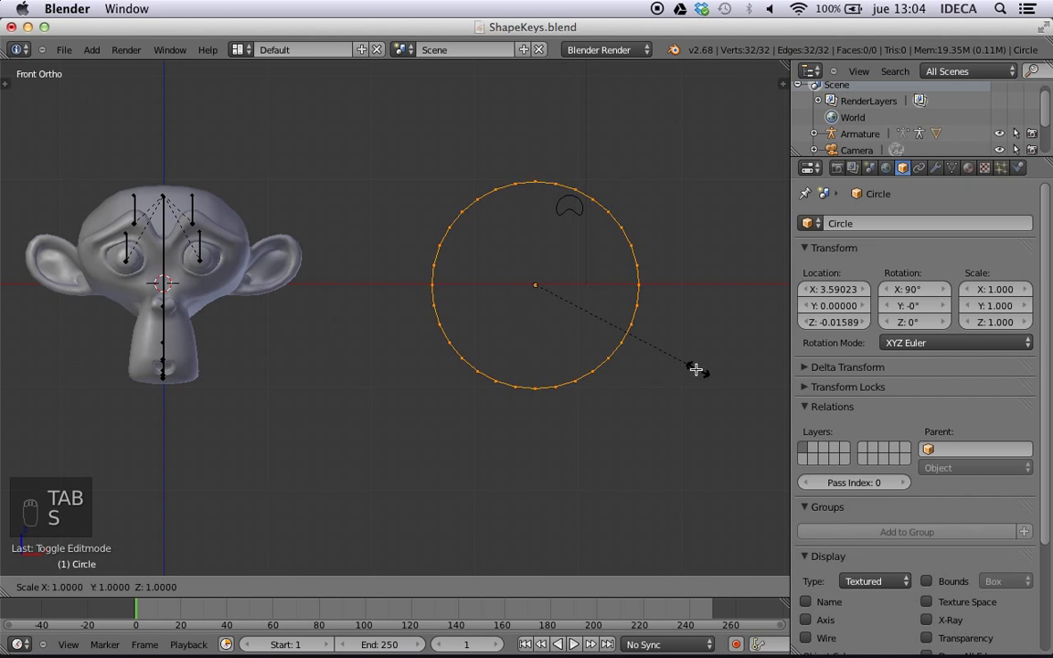
click(555, 307)
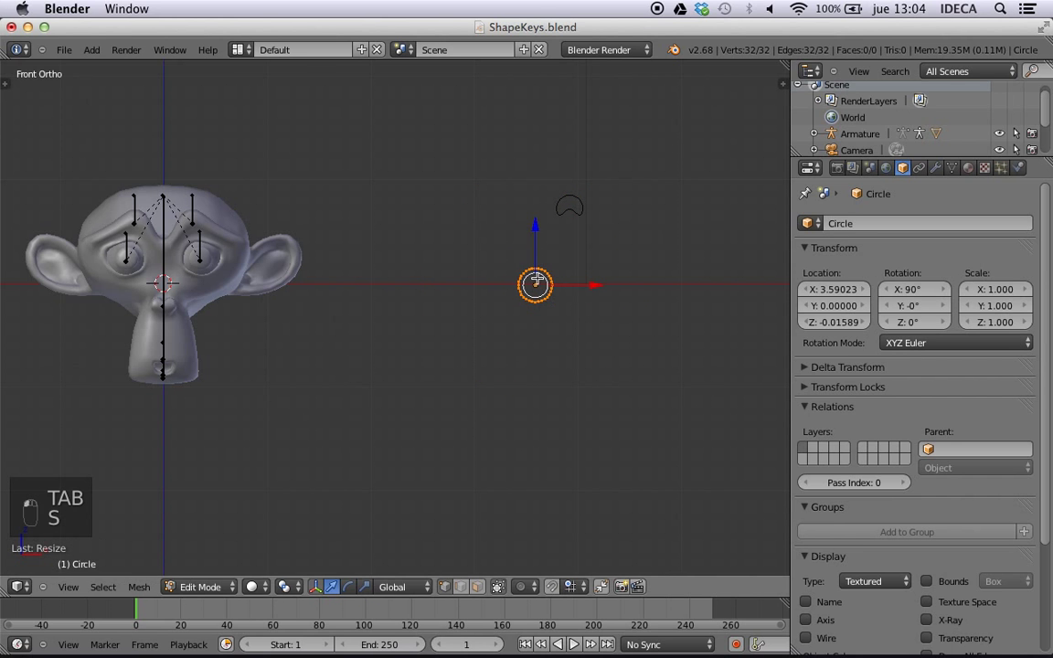
scroll(552, 313, down, 2)
scroll(550, 317, up, 5)
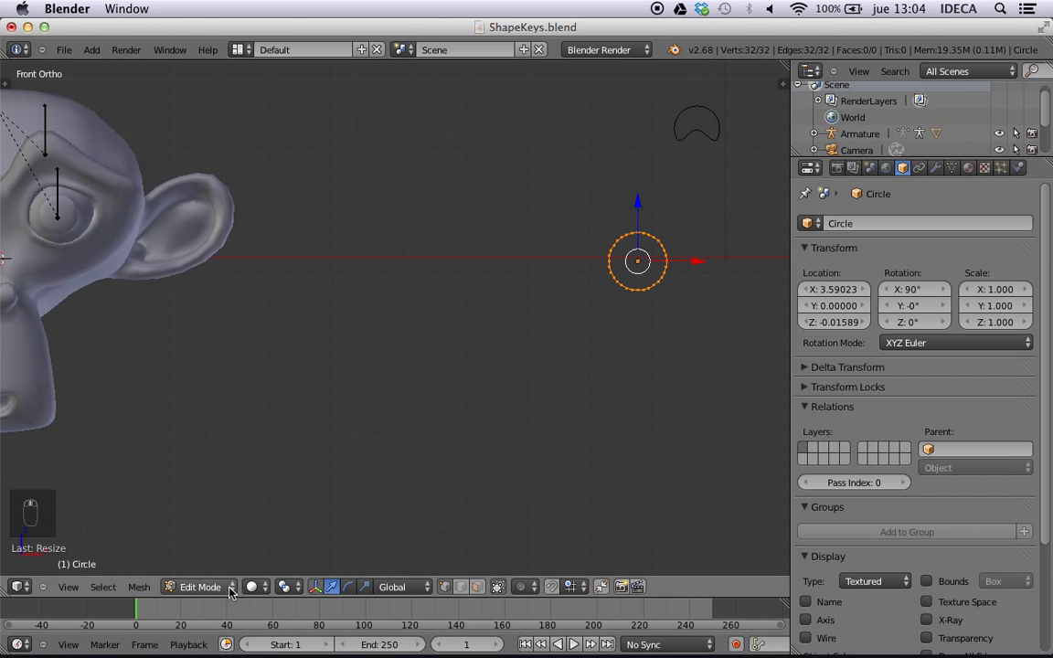
key(Tab)
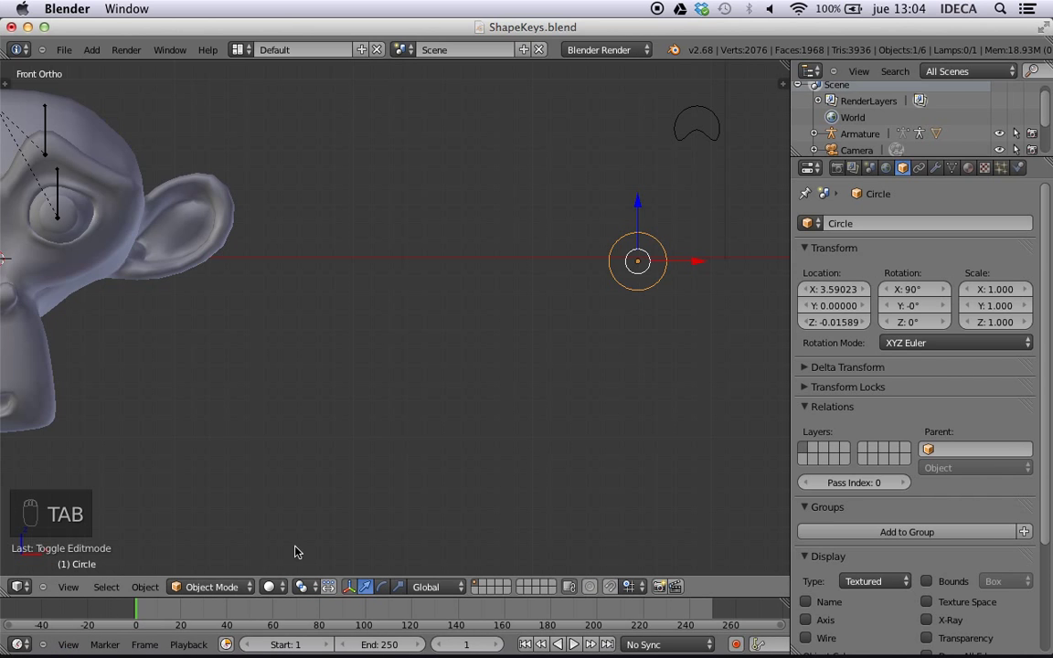
key(s)
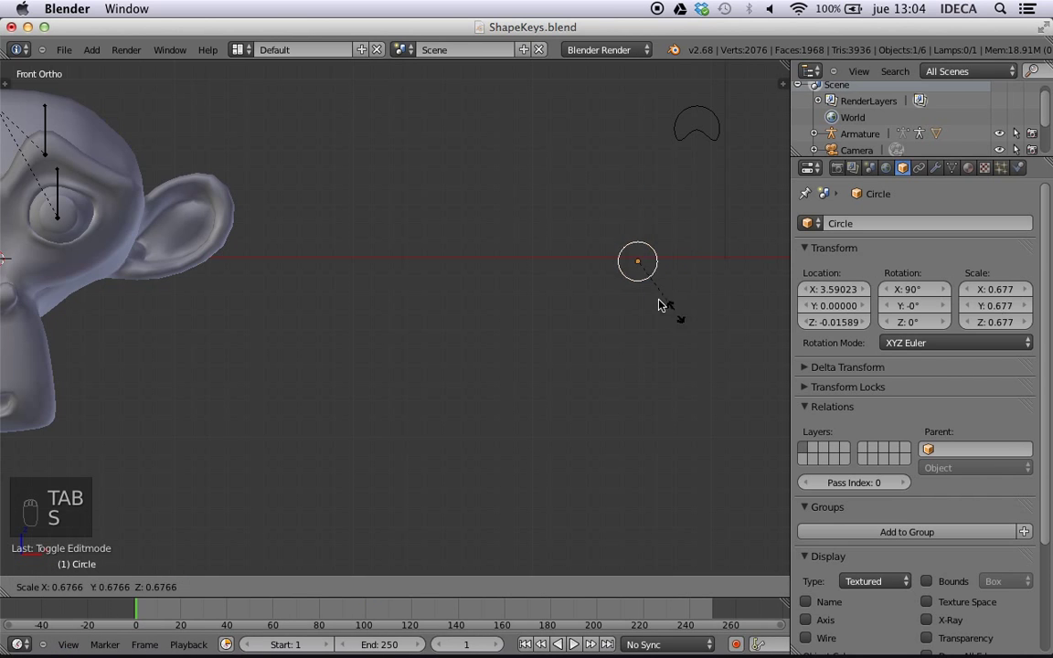
right_click(713, 325)
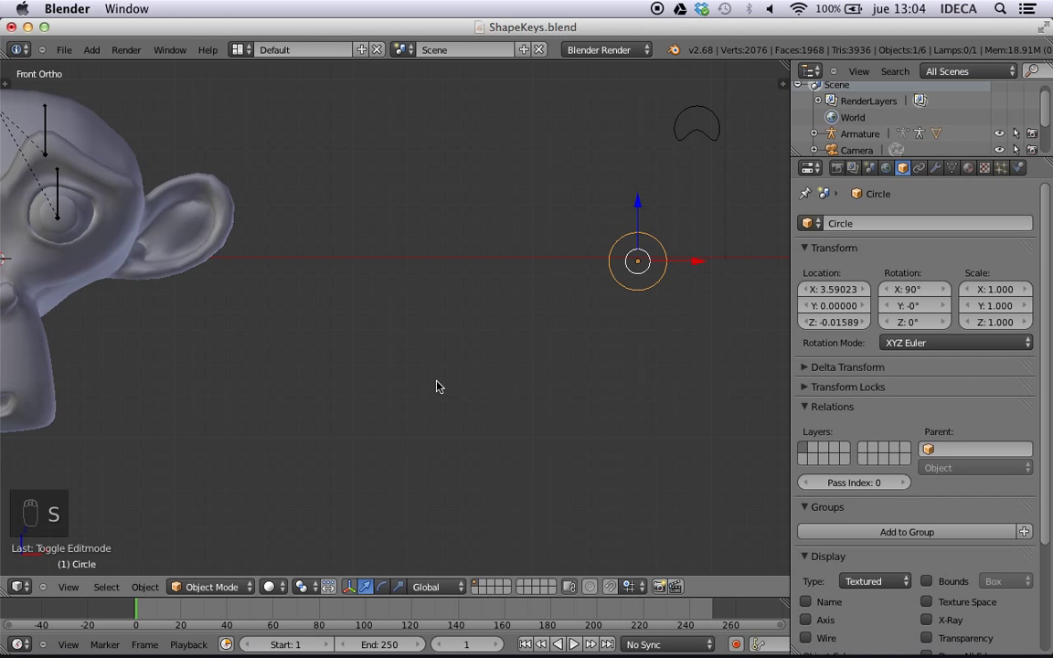
key(Tab)
key(Tab)
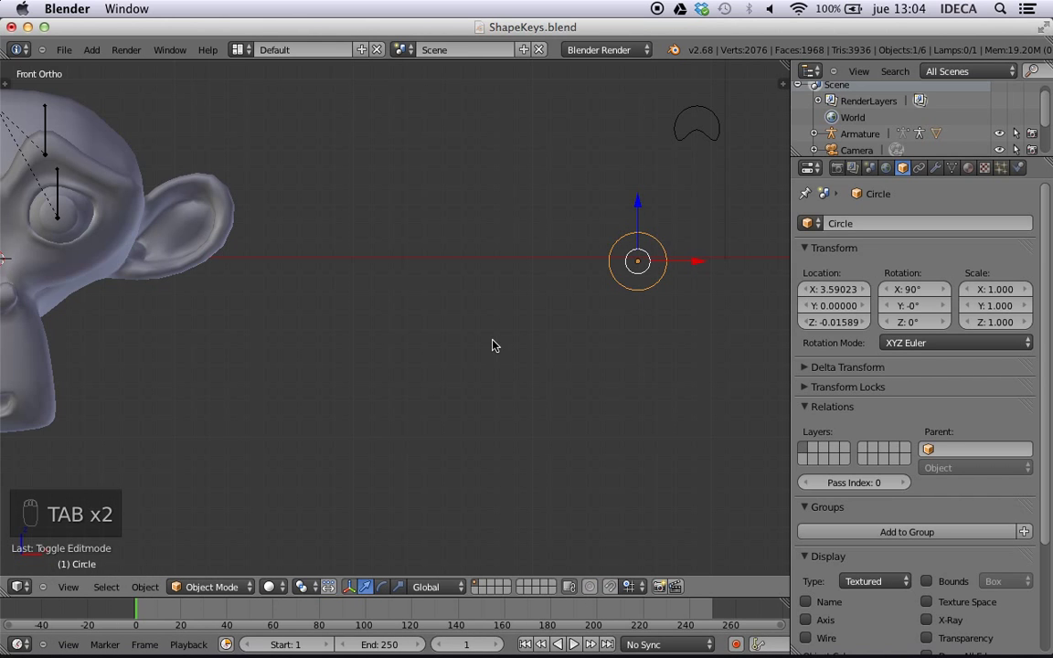
- Show the circle's transform properties beside the viewport and try scaling it in Object Mode to examine its scale and dimensions
key(n)
scroll(705, 219, down, 7)
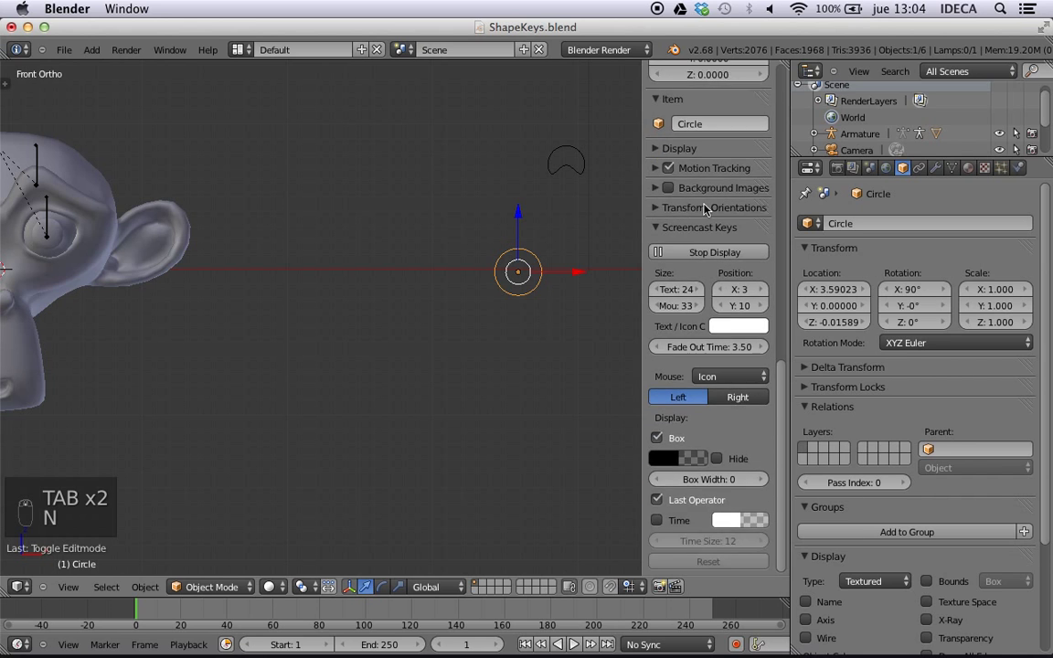
scroll(705, 226, up, 6)
scroll(705, 227, up, 10)
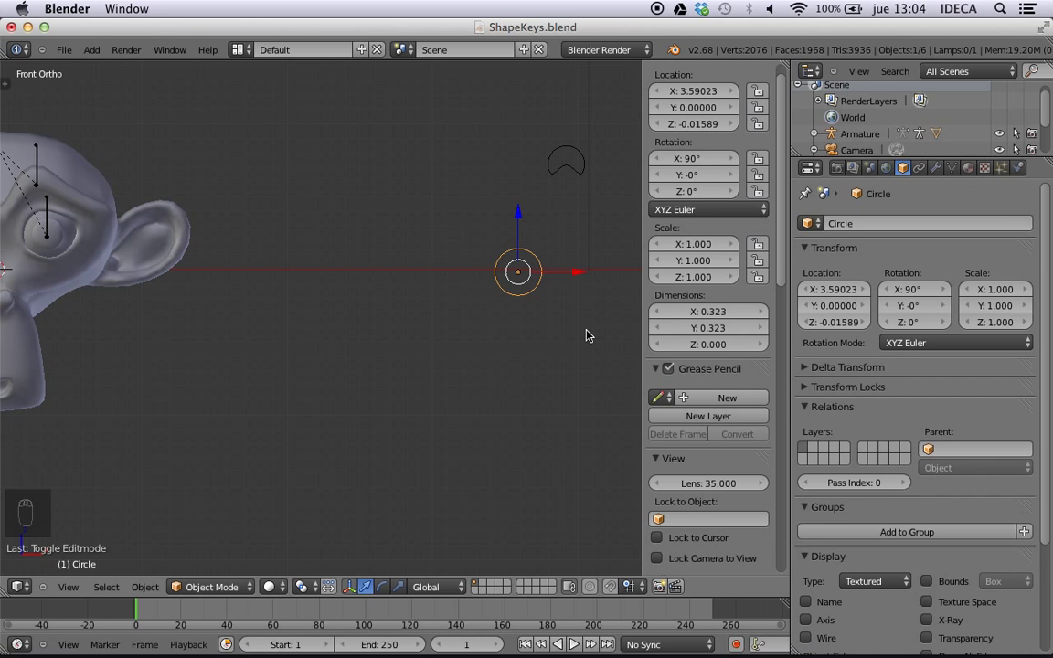
key(s)
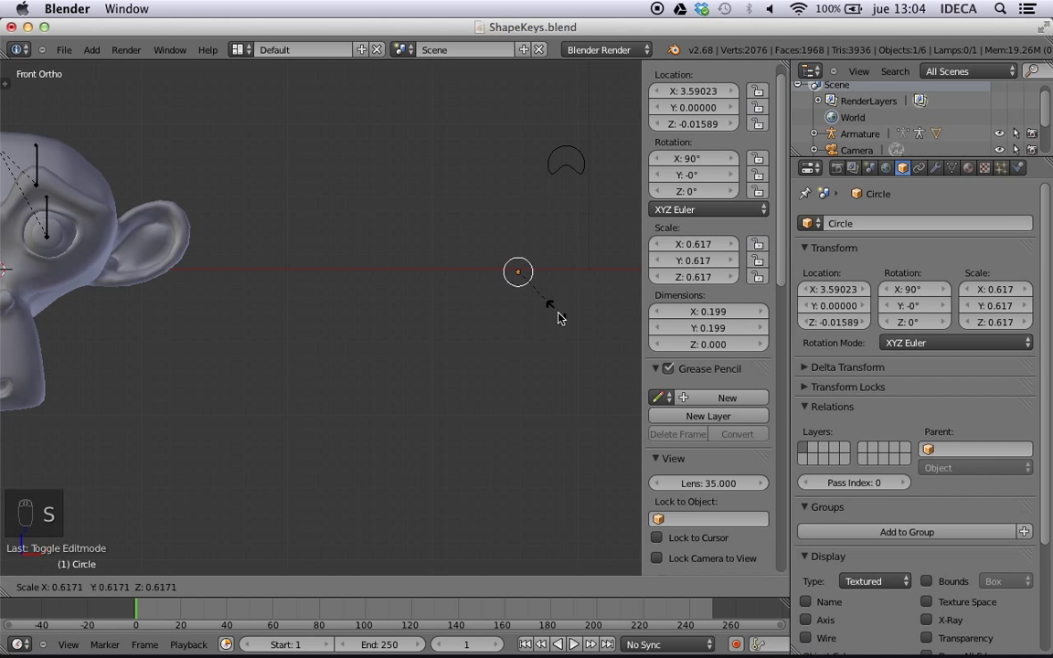
right_click(598, 334)
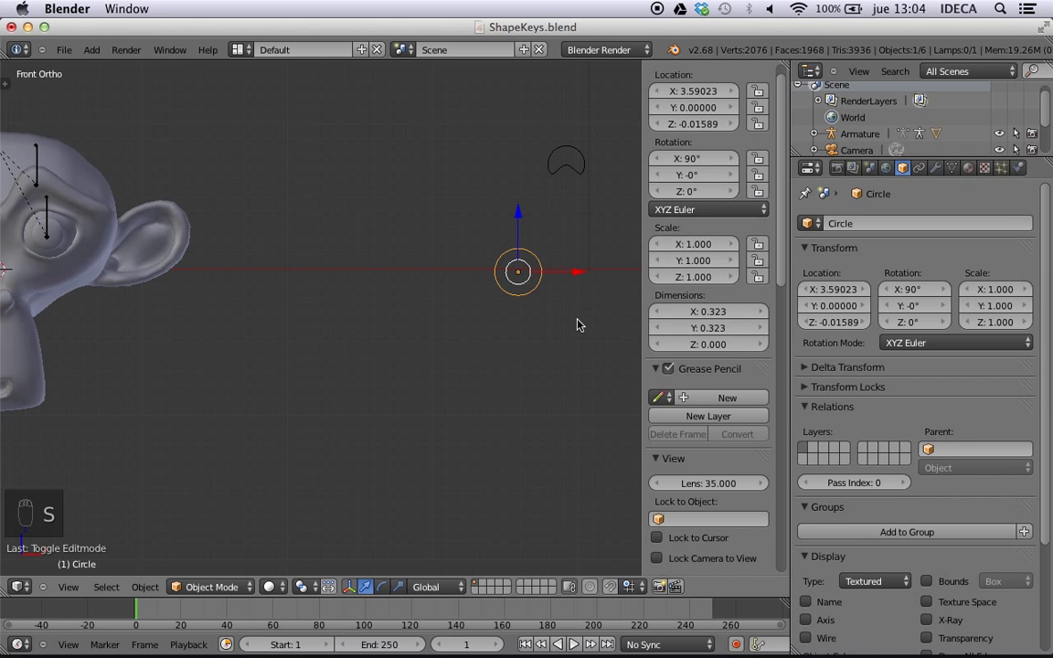
- Scale the circle's mesh down in Edit Mode to roughly half its size
key(Tab)
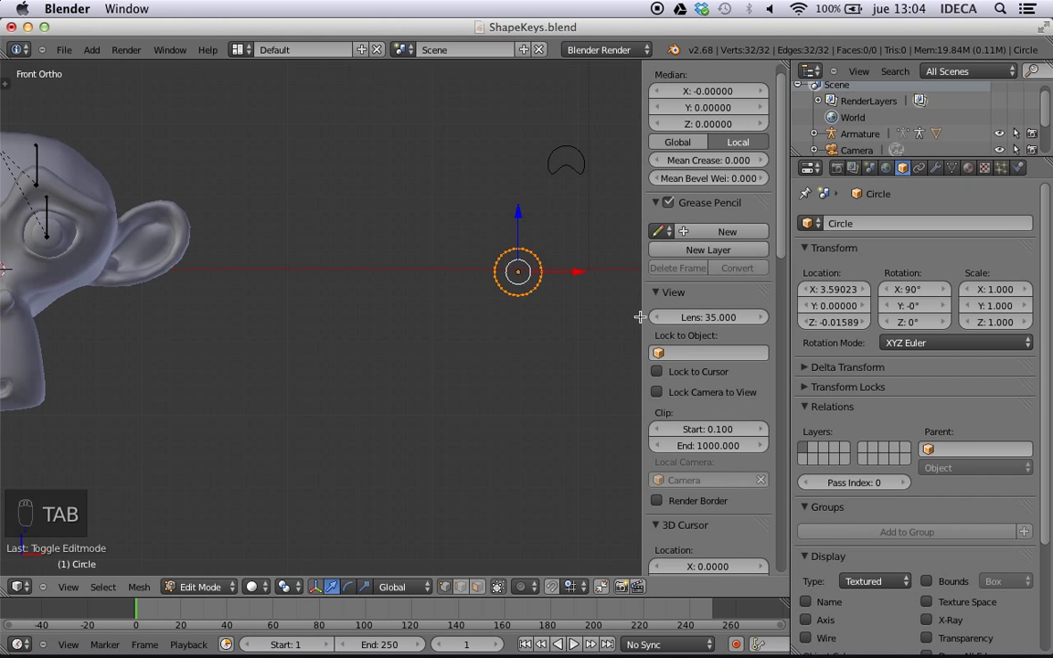
key(s)
click(557, 308)
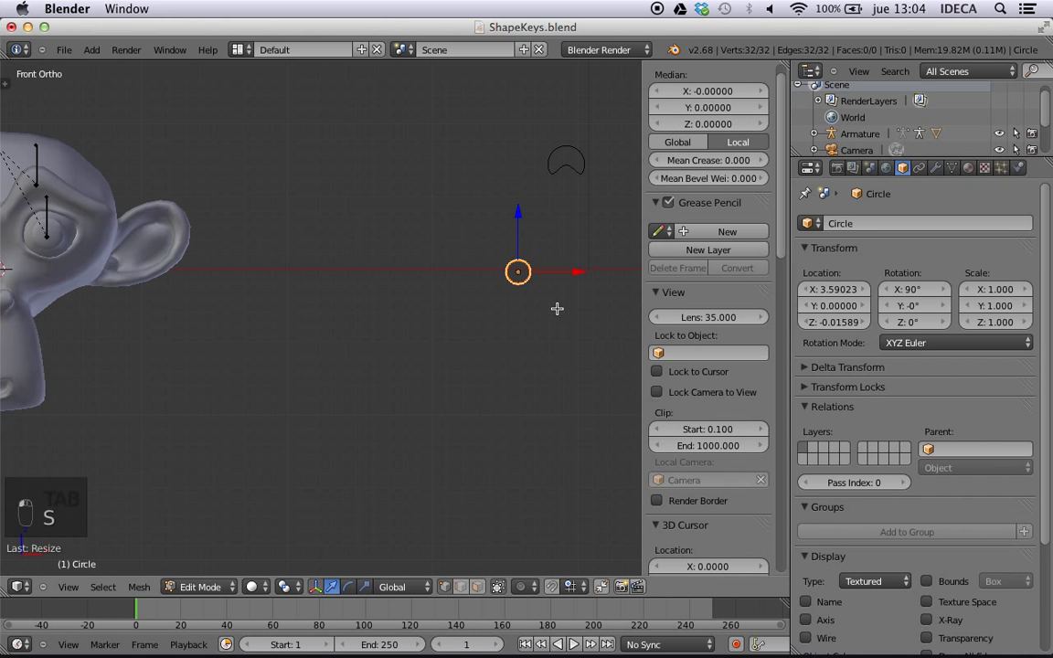
- Leave edit mode and move the circle just below the eyebrow shape, to about X 3.92, Z 0.50
key(Tab)
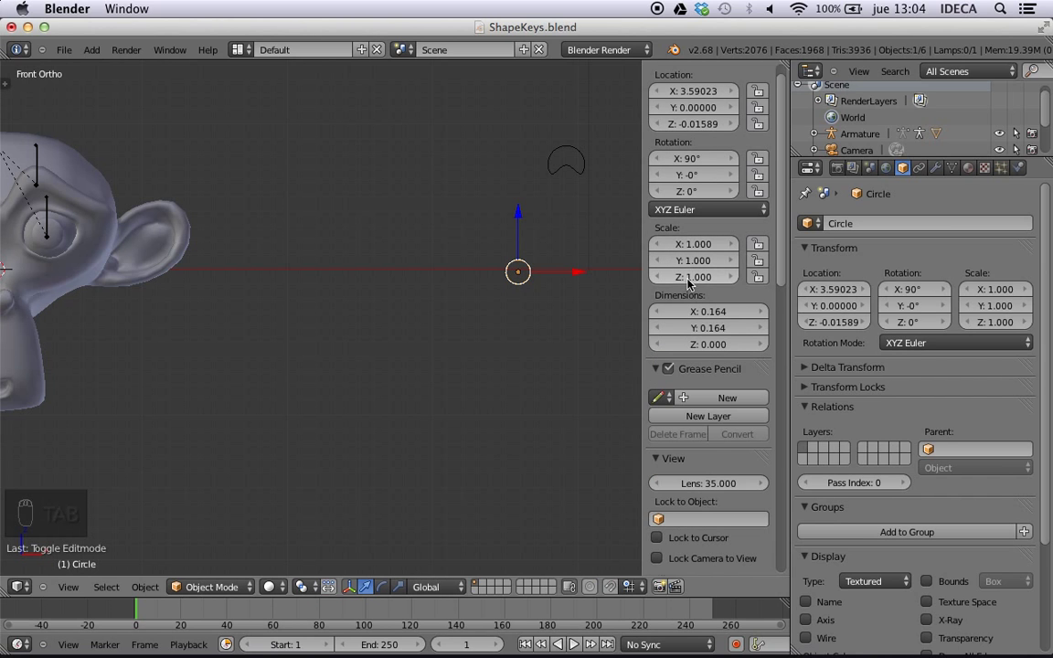
scroll(444, 287, down, 3)
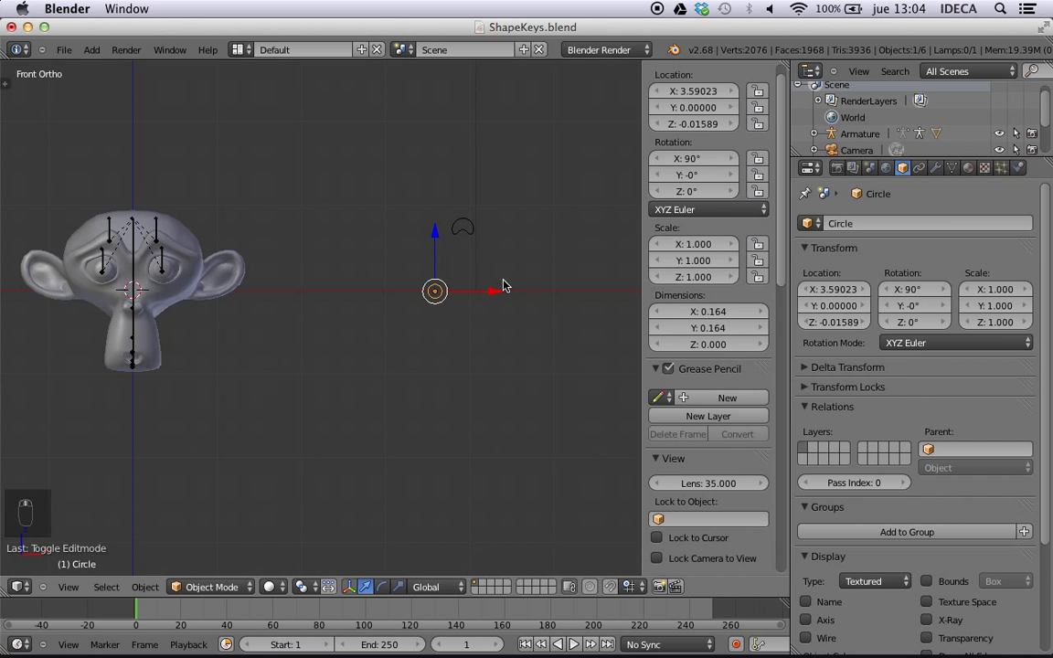
key(n)
scroll(548, 284, down, 1)
scroll(571, 283, up, 4)
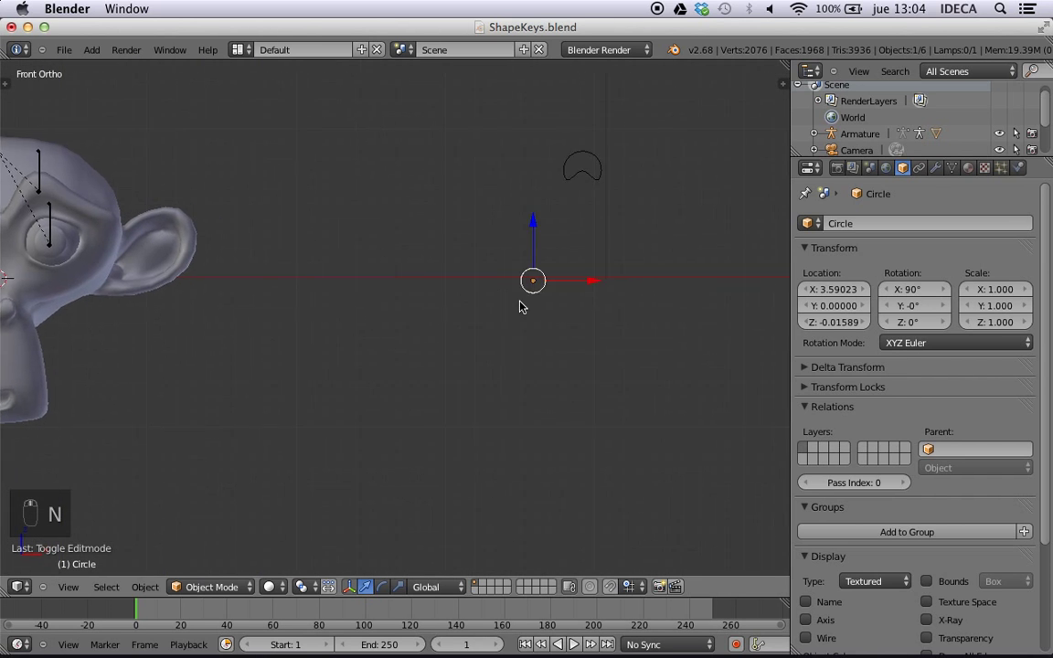
shift+middle_drag(520, 307, 453, 319)
key(g)
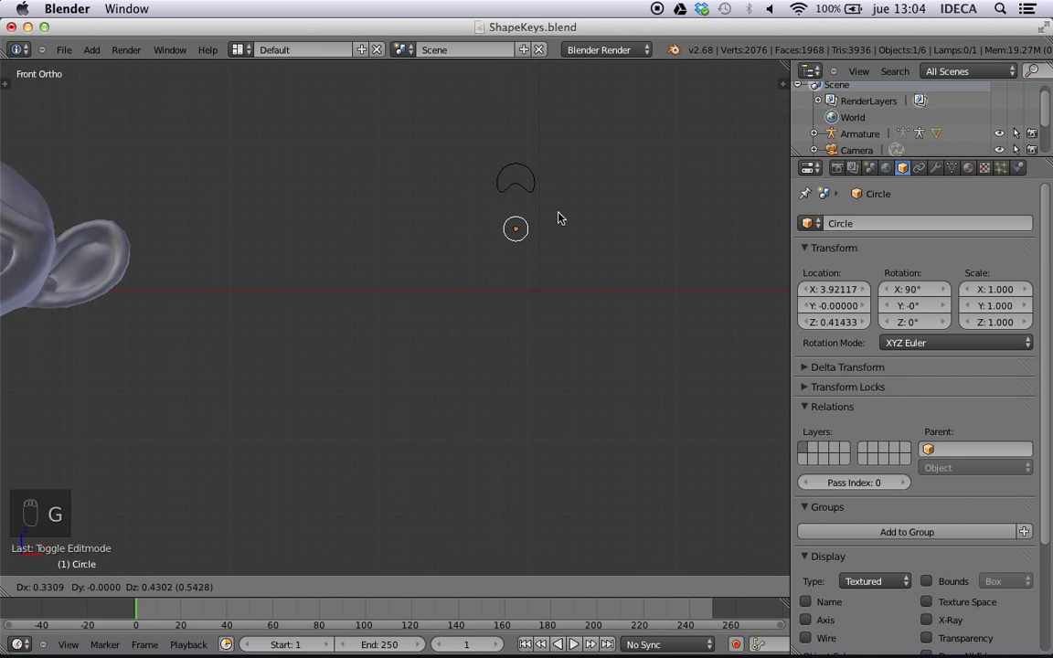
click(557, 207)
scroll(211, 309, down, 5)
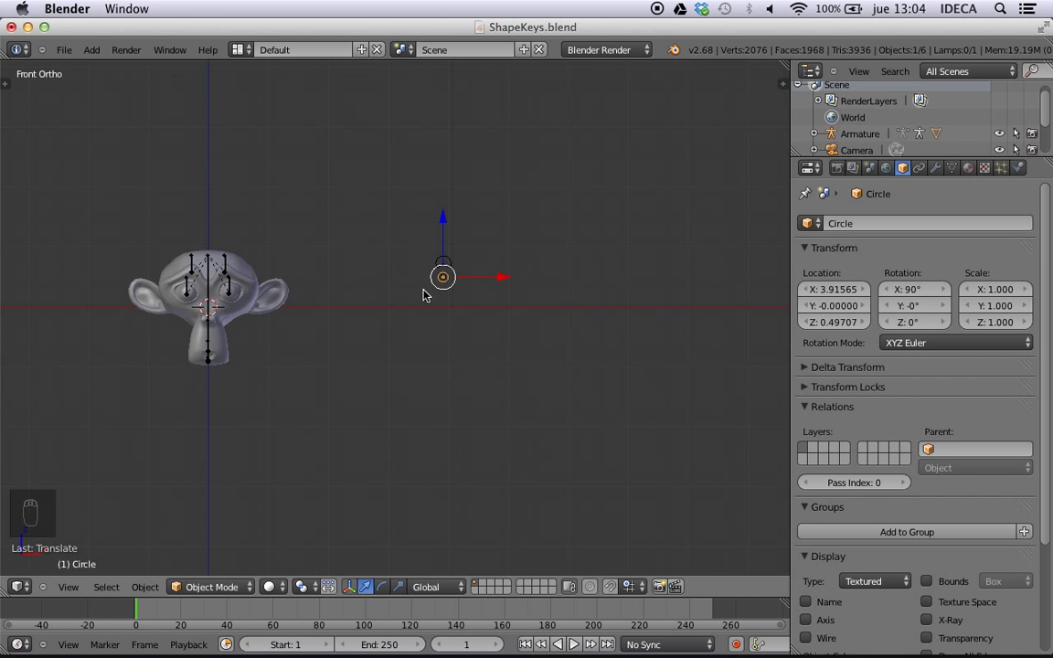
- Move the circle forward along the Y axis to about -0.94 in the side view, and return to the front view
scroll(423, 294, up, 6)
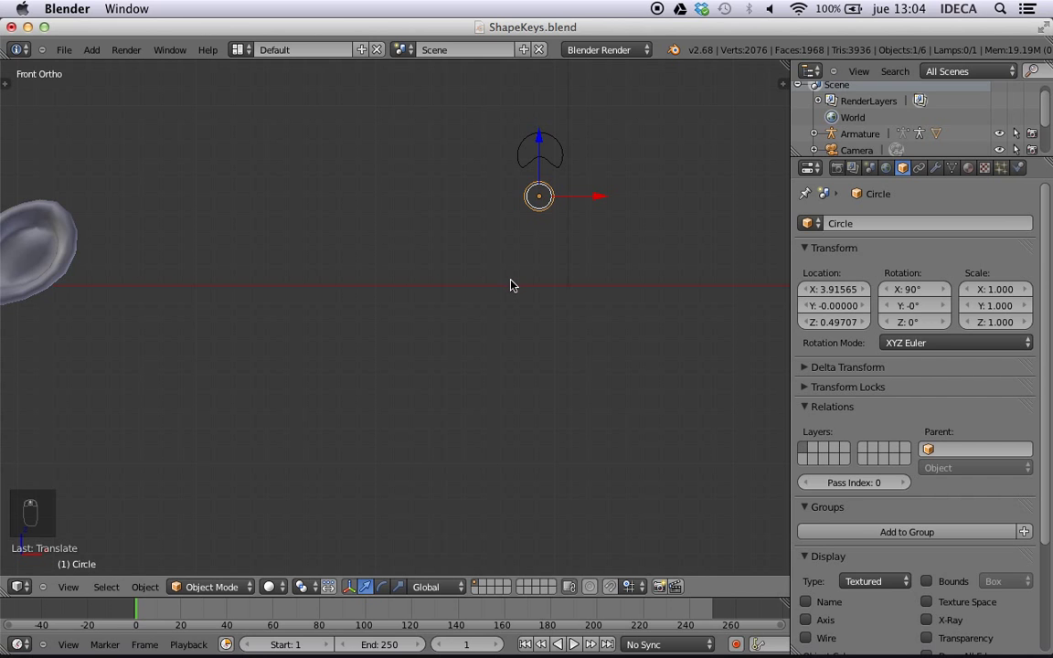
key(KP_3)
drag(592, 200, 364, 199)
key(KP_1)
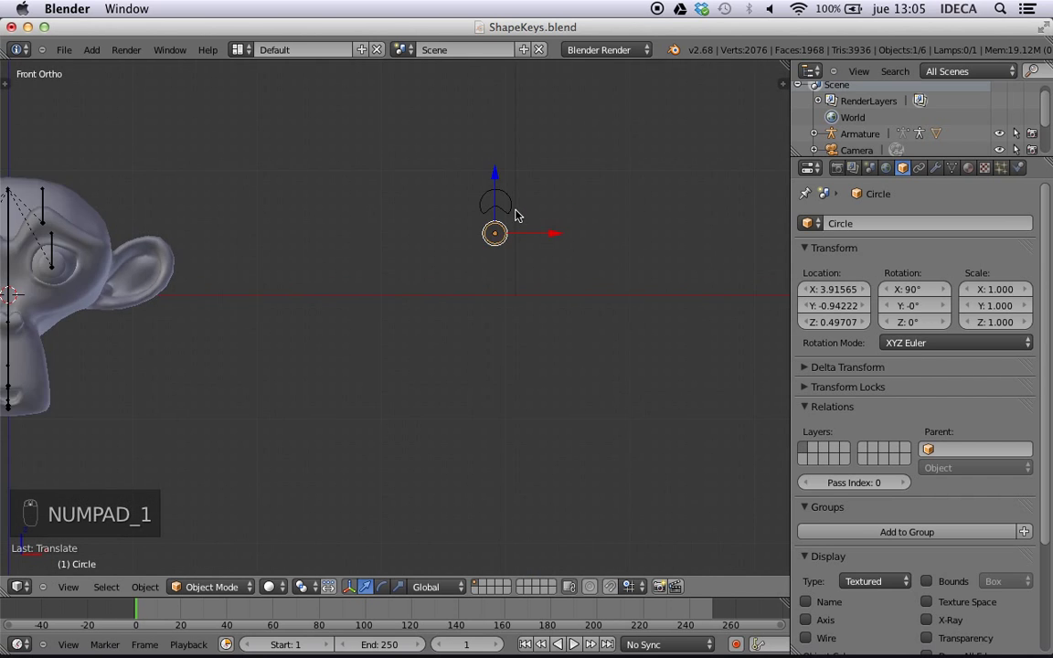
- Scale up the circle's vertices in edit mode to about 0.225 in diameter
scroll(526, 226, up, 2)
key(Tab)
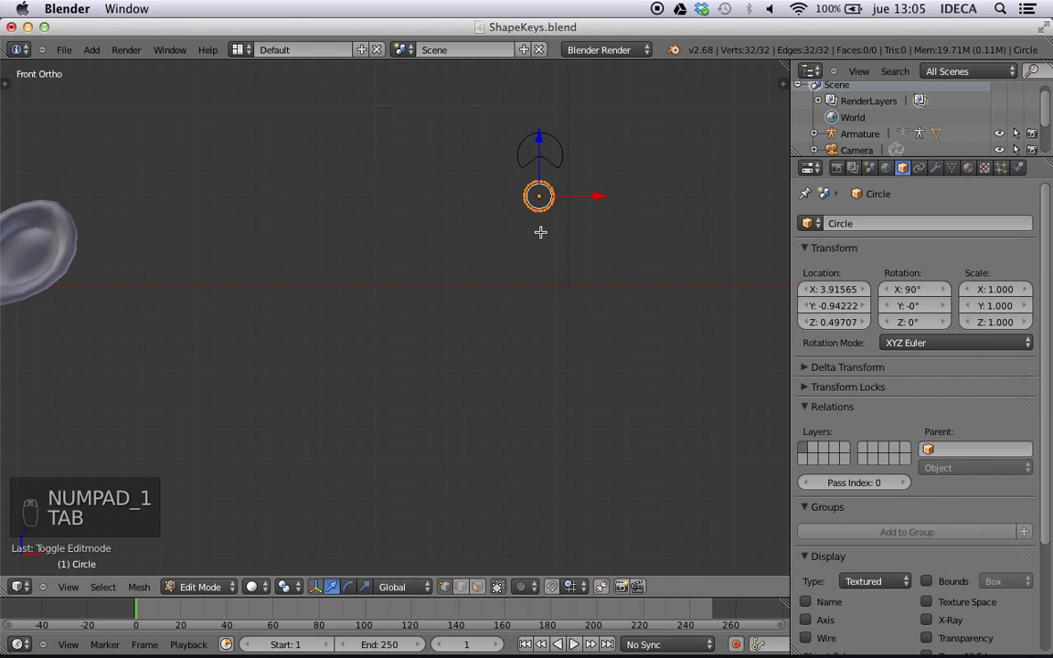
key(s)
click(554, 238)
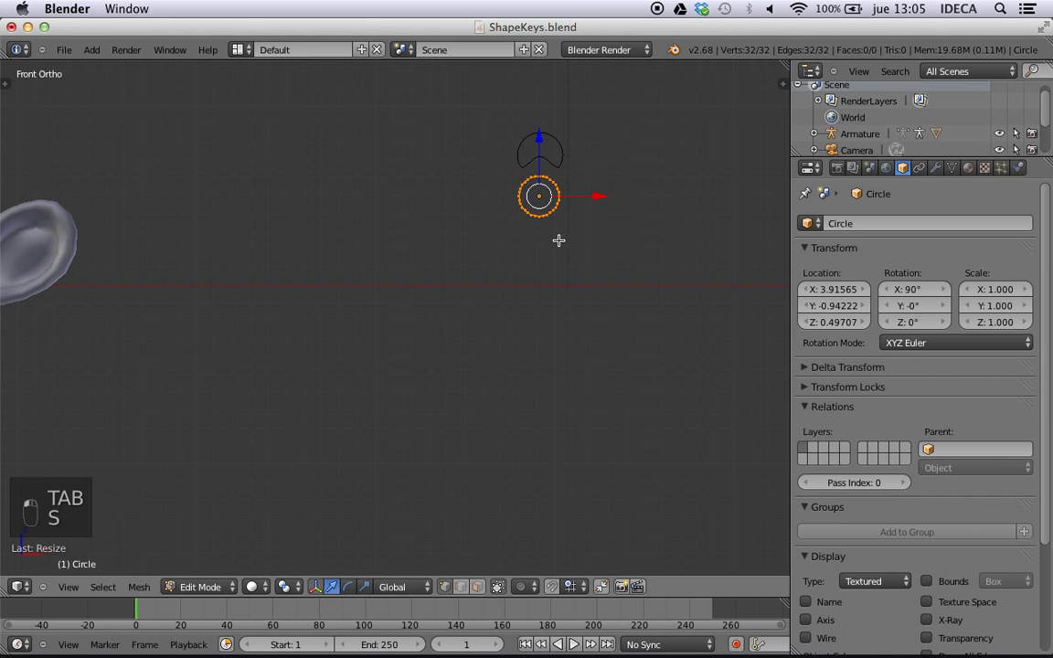
key(Tab)
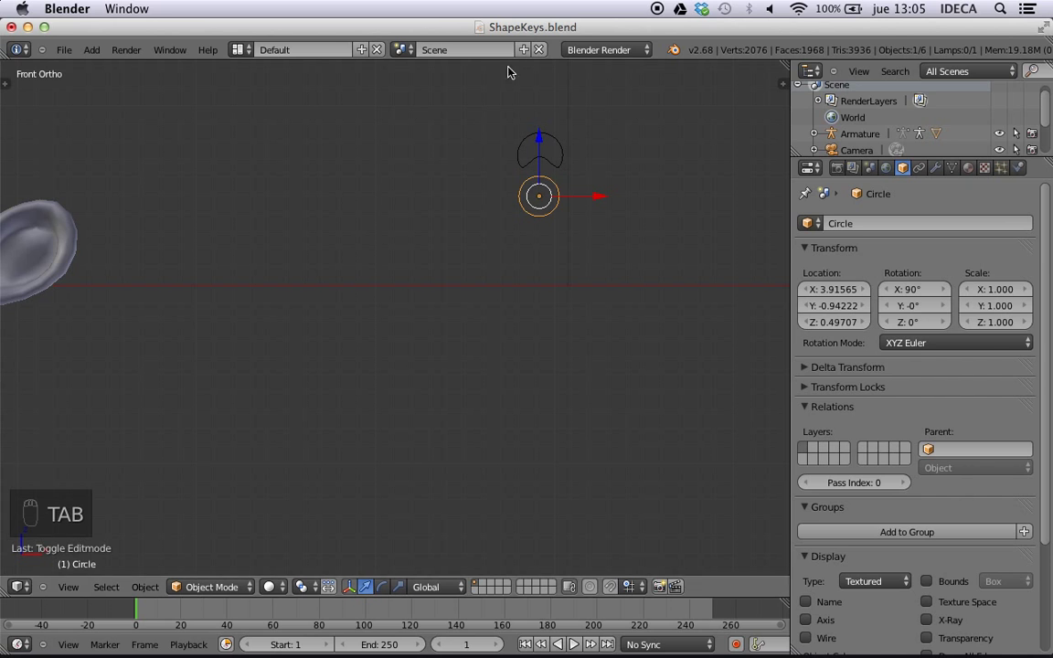
- Scale the circle in object mode to about 1.195, and reset all its scale values to default
key(n)
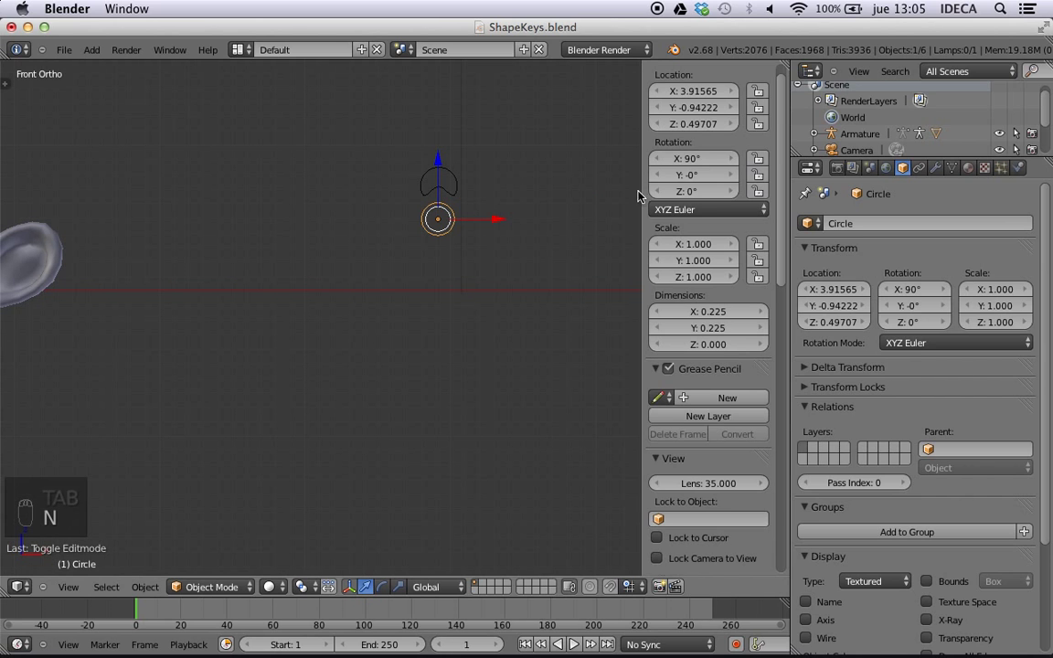
key(s)
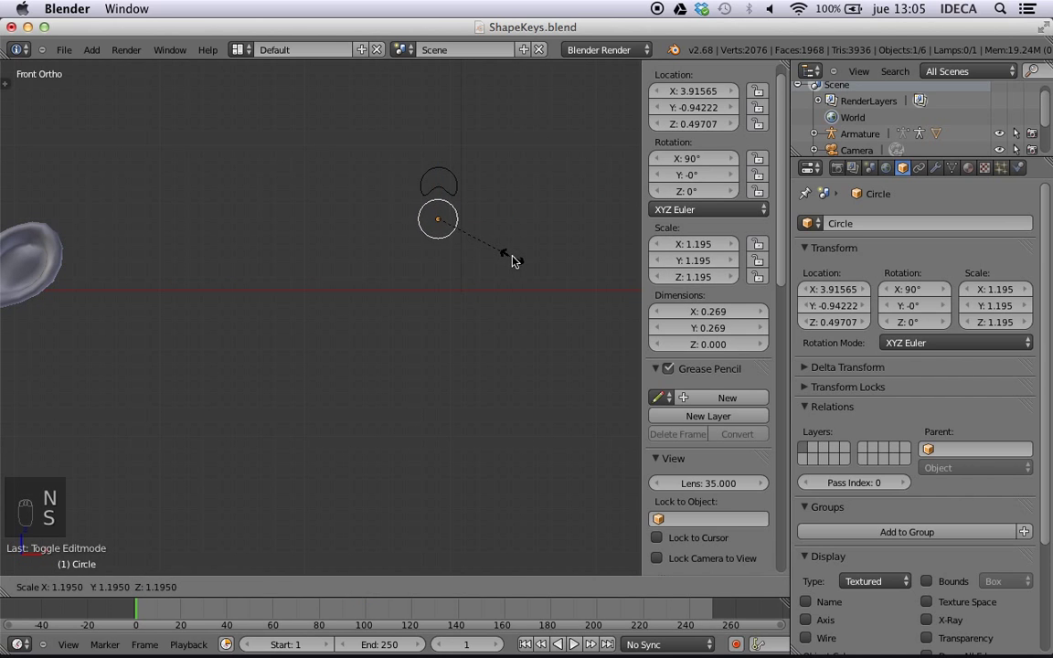
click(510, 258)
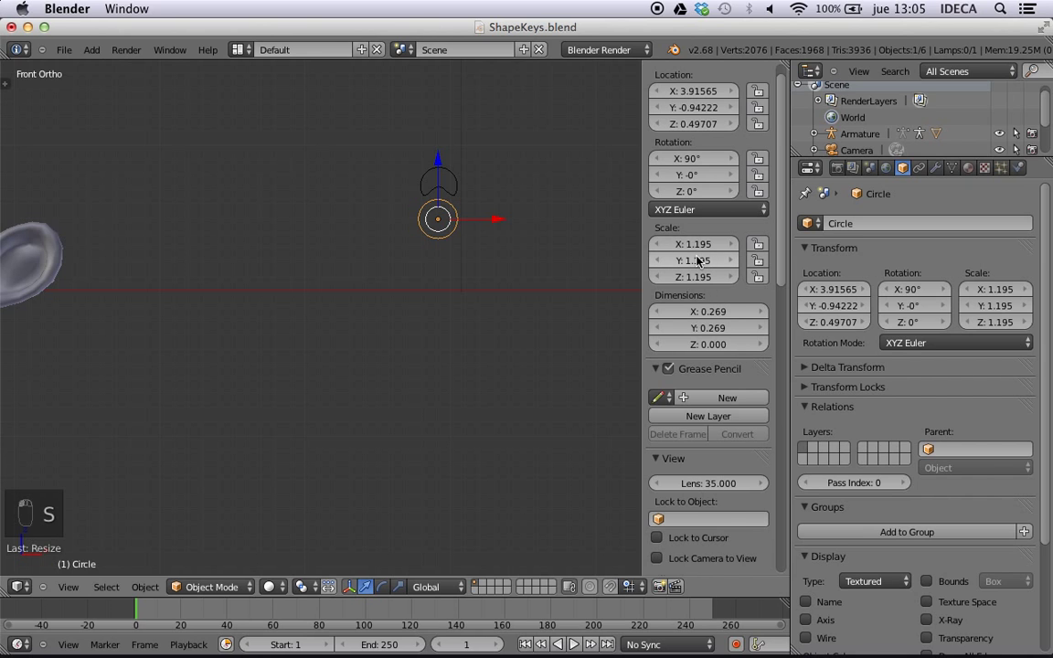
right_click(697, 260)
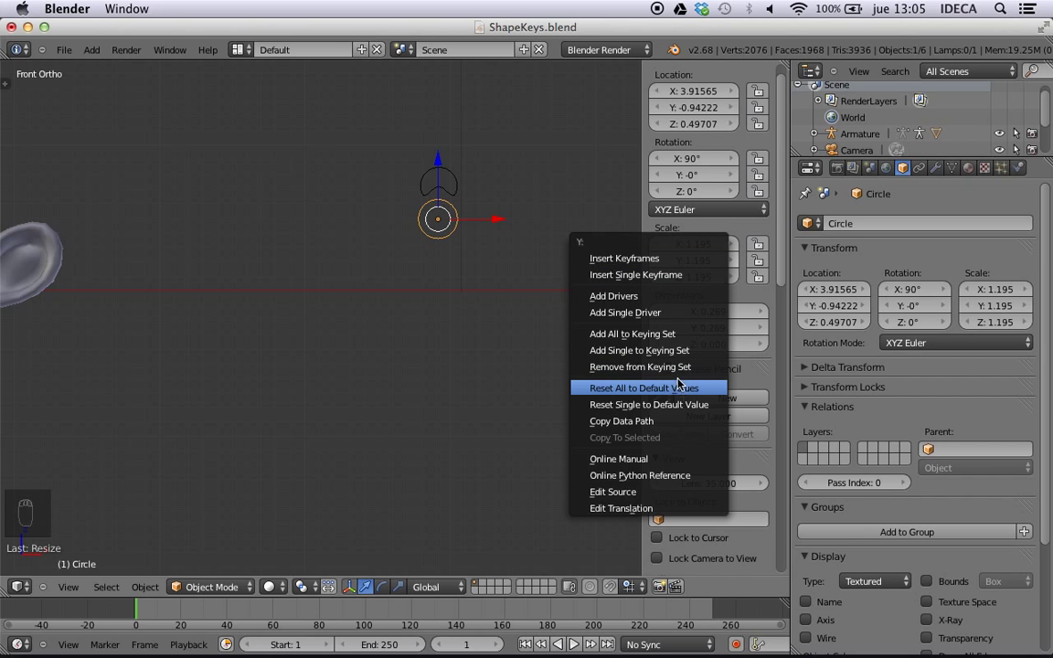
click(629, 397)
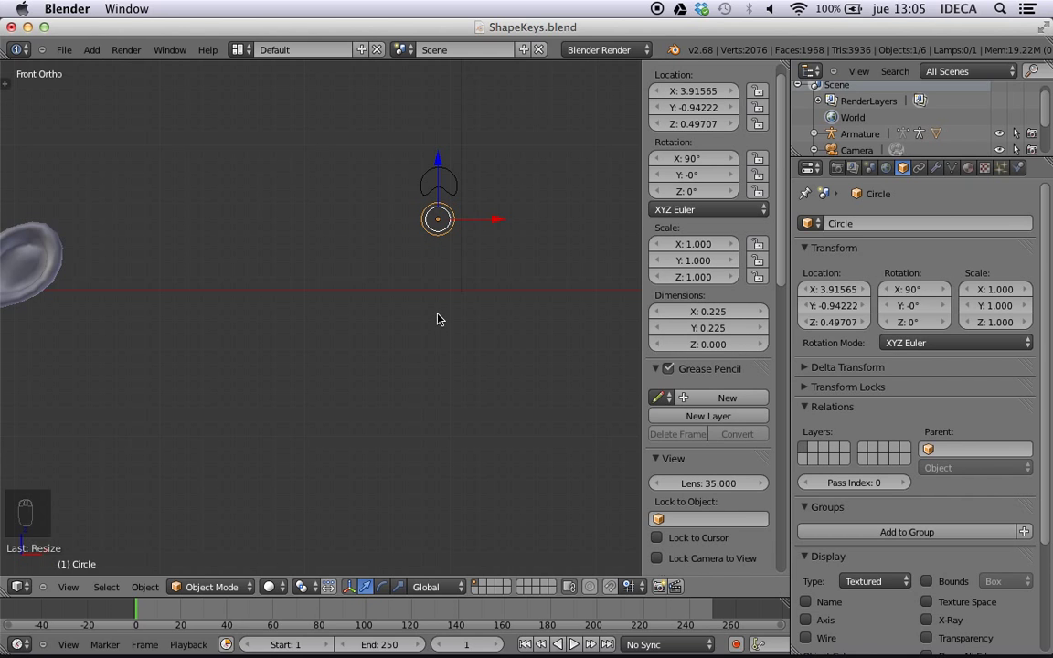
- Scale the circle in object mode to about 1.185 and apply the scale to its mesh
key(s)
click(455, 295)
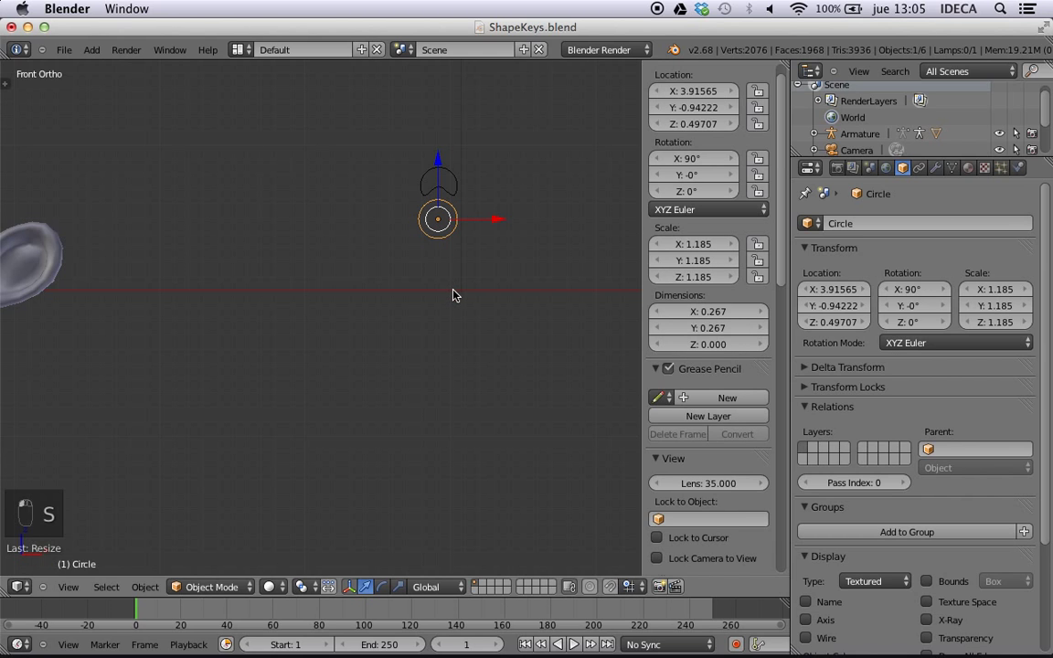
key(ctrl+a)
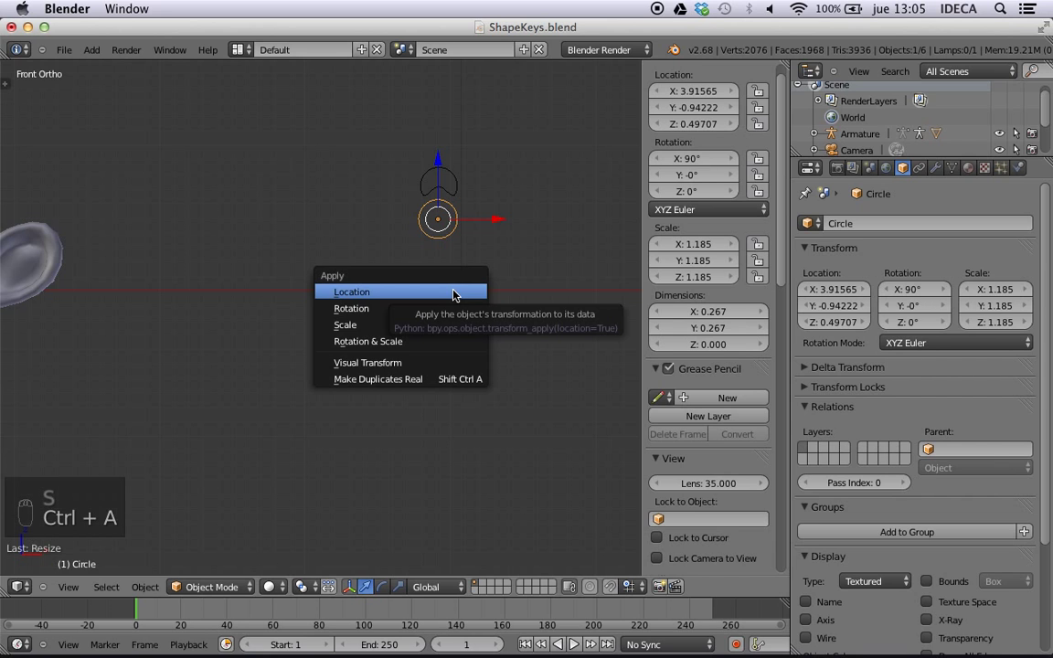
click(339, 327)
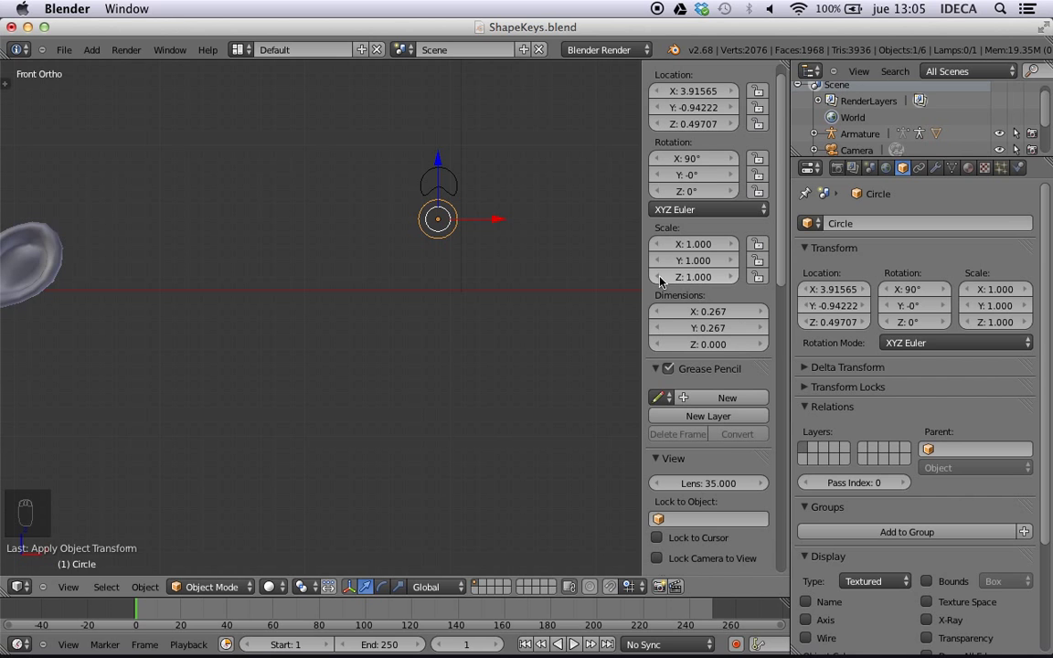
scroll(485, 289, down, 2)
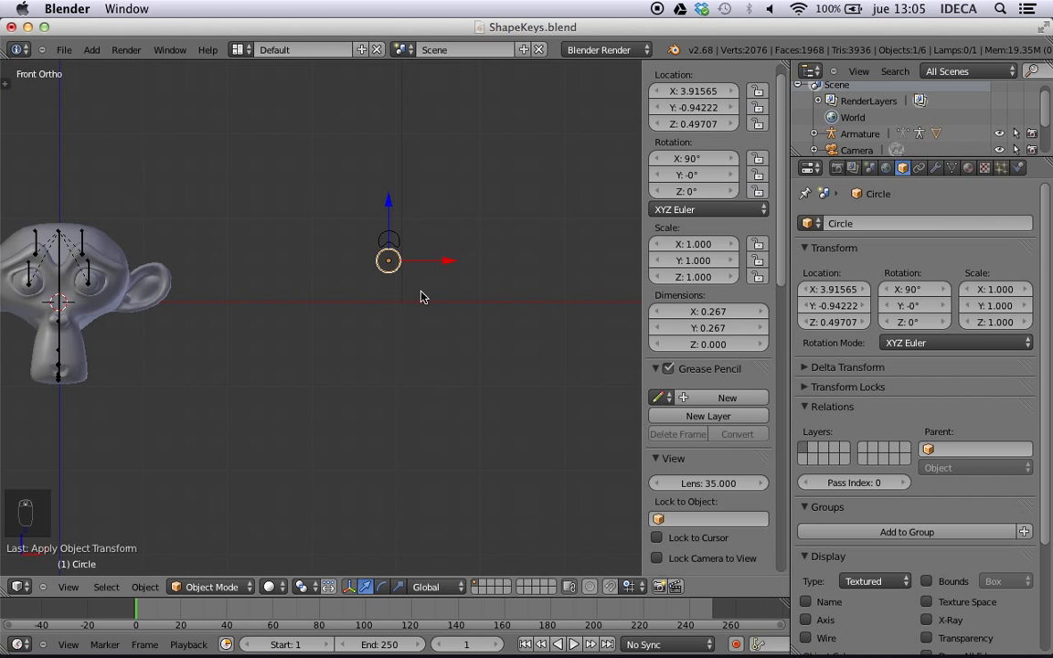
scroll(425, 285, down, 2)
scroll(432, 285, up, 6)
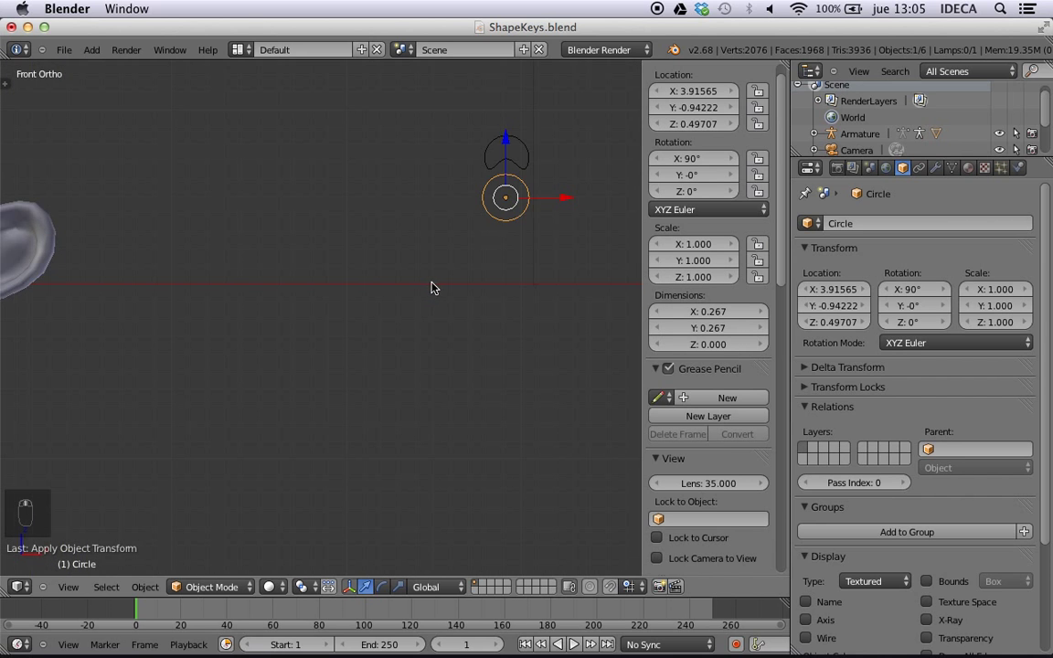
shift+middle_drag(433, 286, 419, 325)
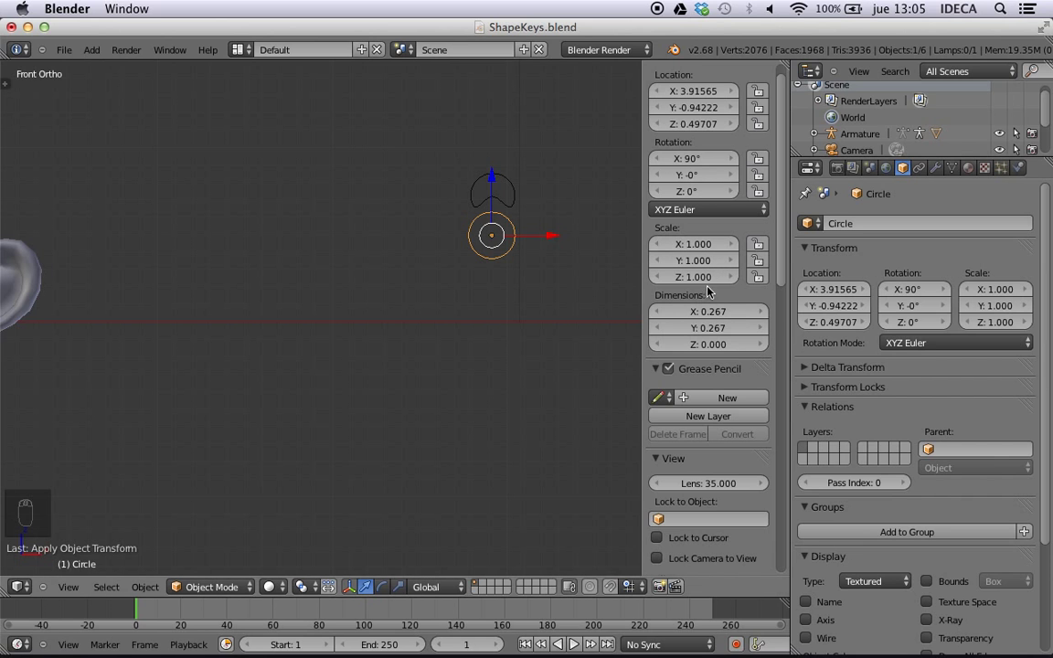
scroll(499, 291, down, 1)
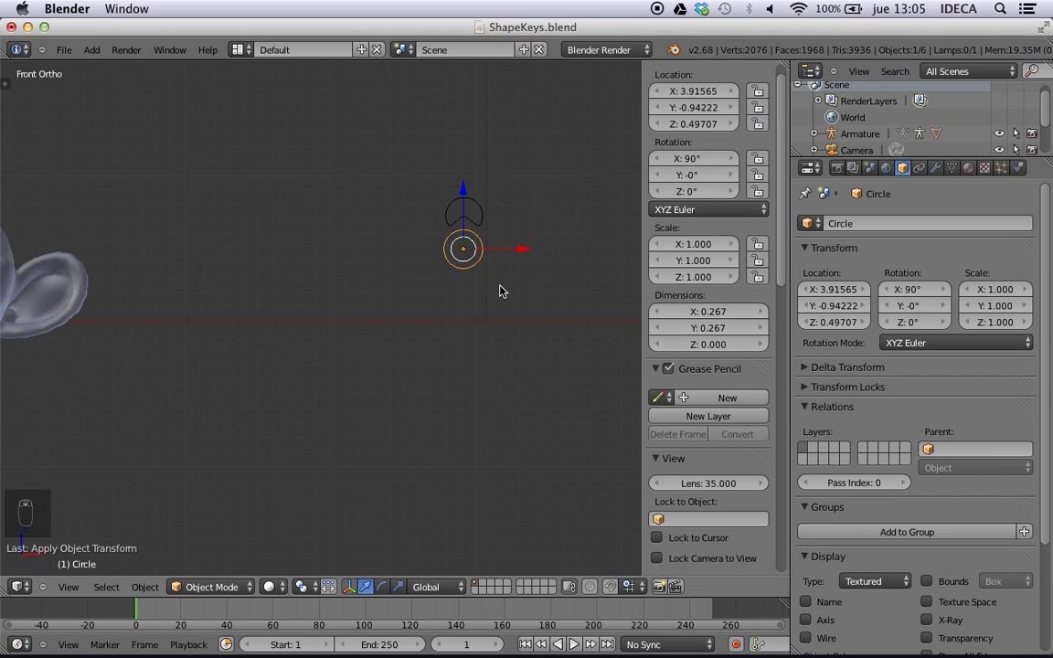
key(Tab)
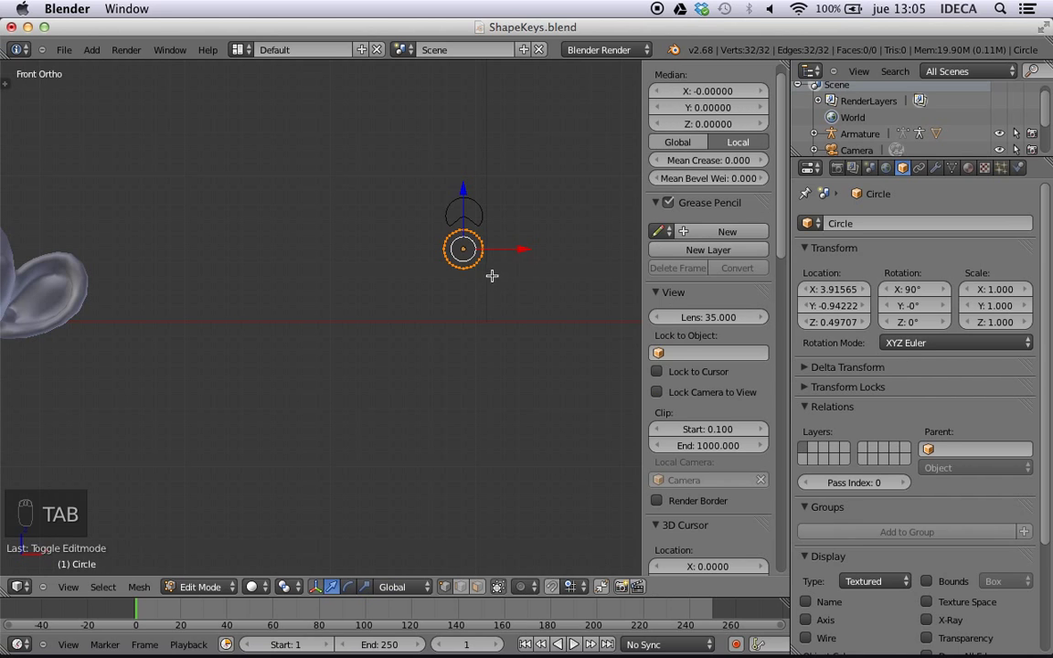
key(Tab)
- Rename the circle object as Ojo
scroll(453, 317, down, 3)
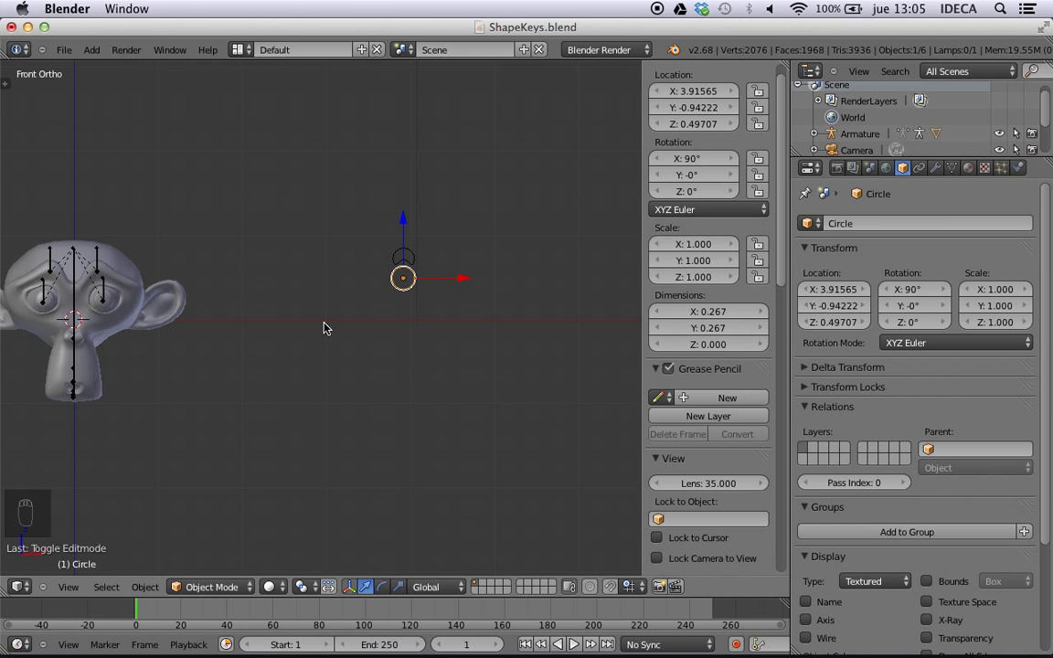
shift+middle_drag(296, 315, 366, 315)
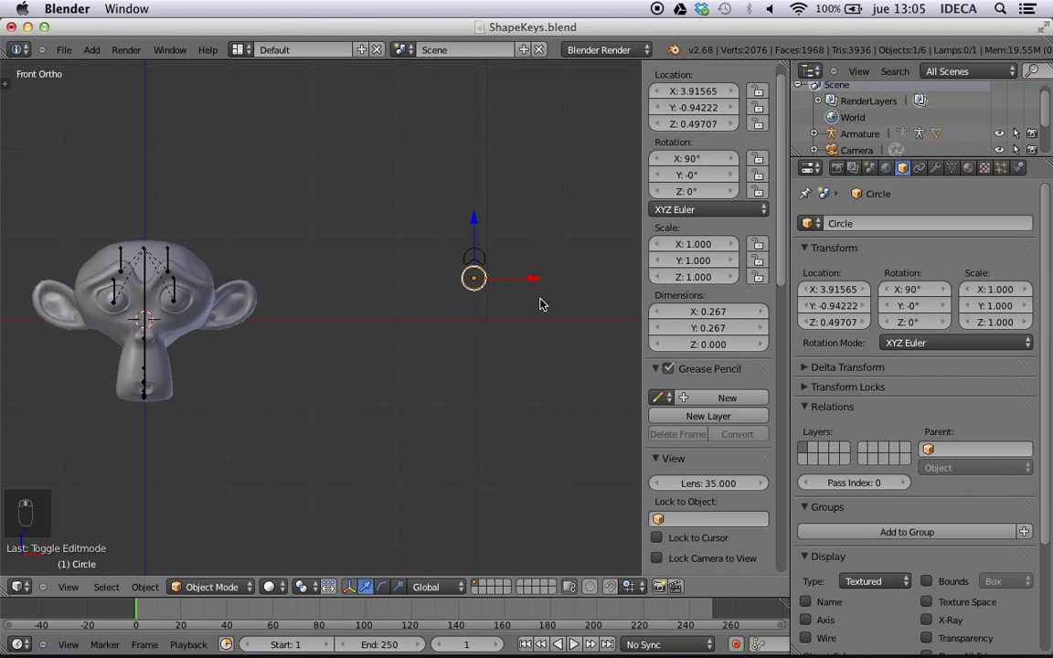
click(887, 225)
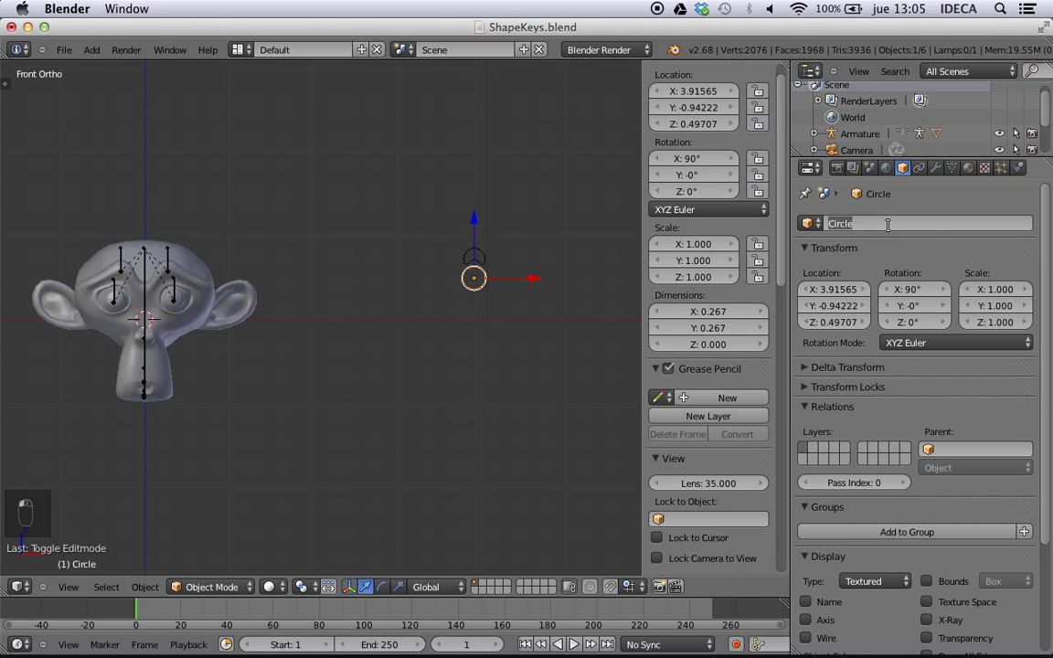
text(Ojo)
key(Return)
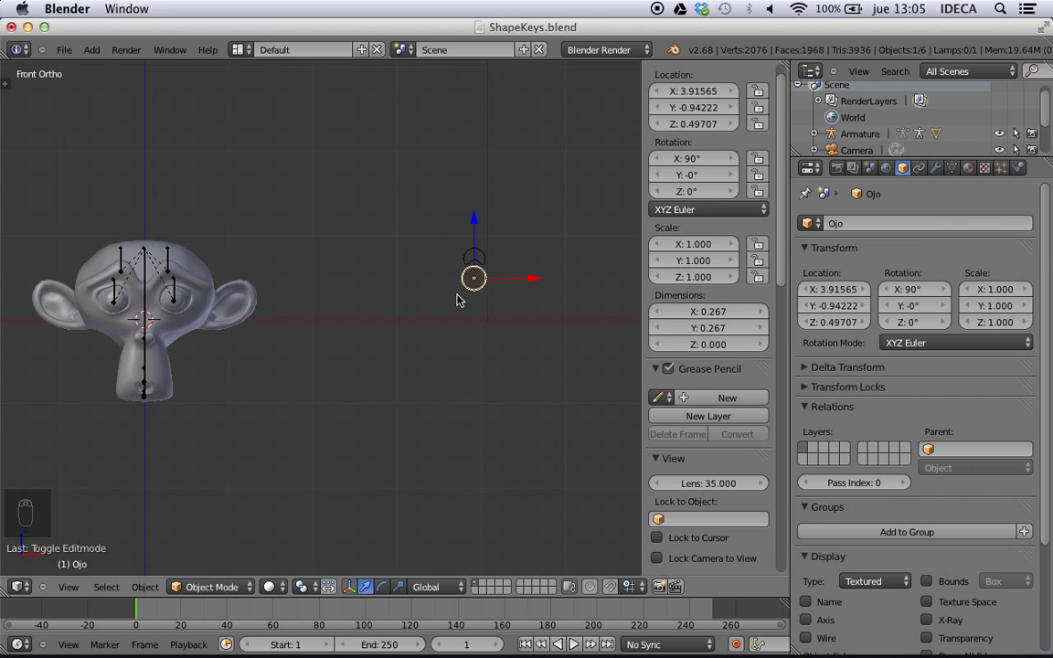
- Duplicate the eyebrow shape Ceja and place the copy beside it at about X 4.42, Z 0.68
scroll(393, 315, down, 1)
scroll(513, 341, up, 4)
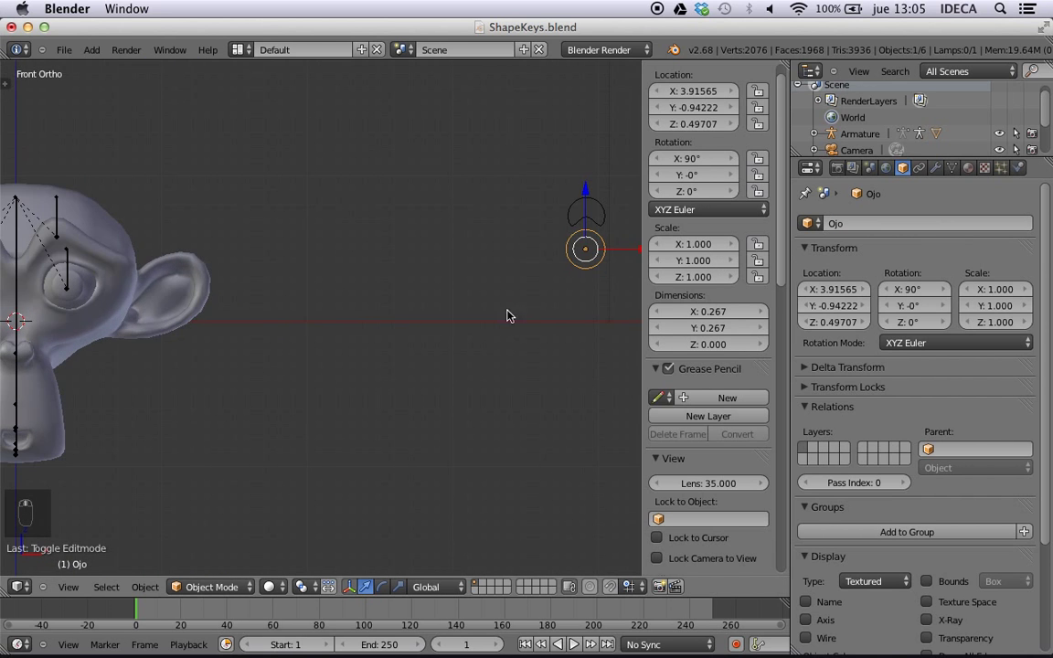
shift+middle_drag(505, 311, 283, 314)
right_click(373, 214)
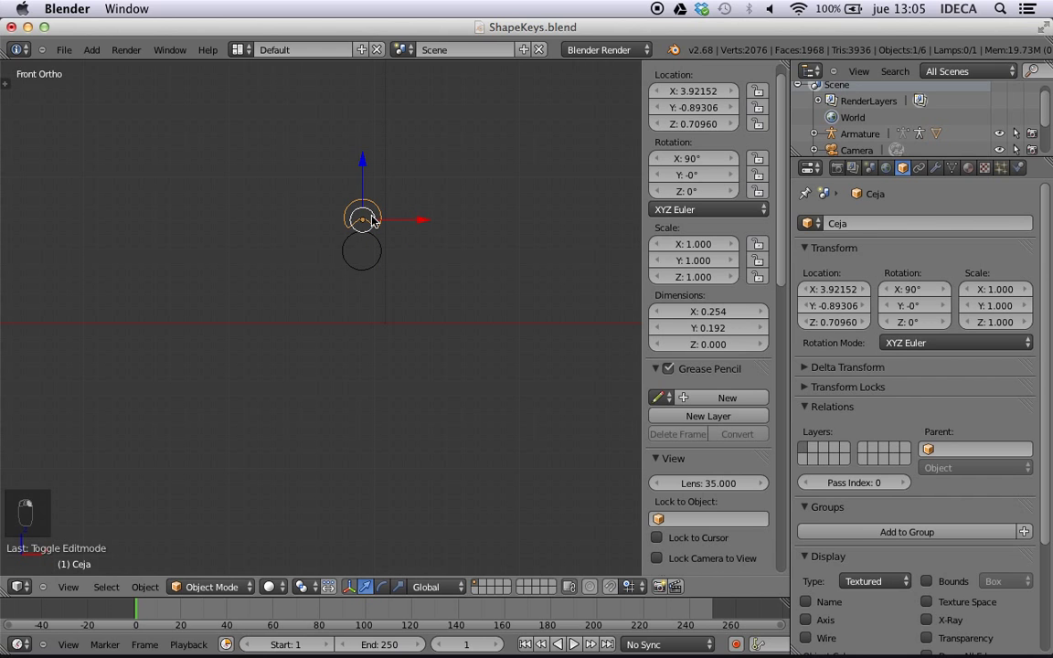
key(shift+d)
click(444, 225)
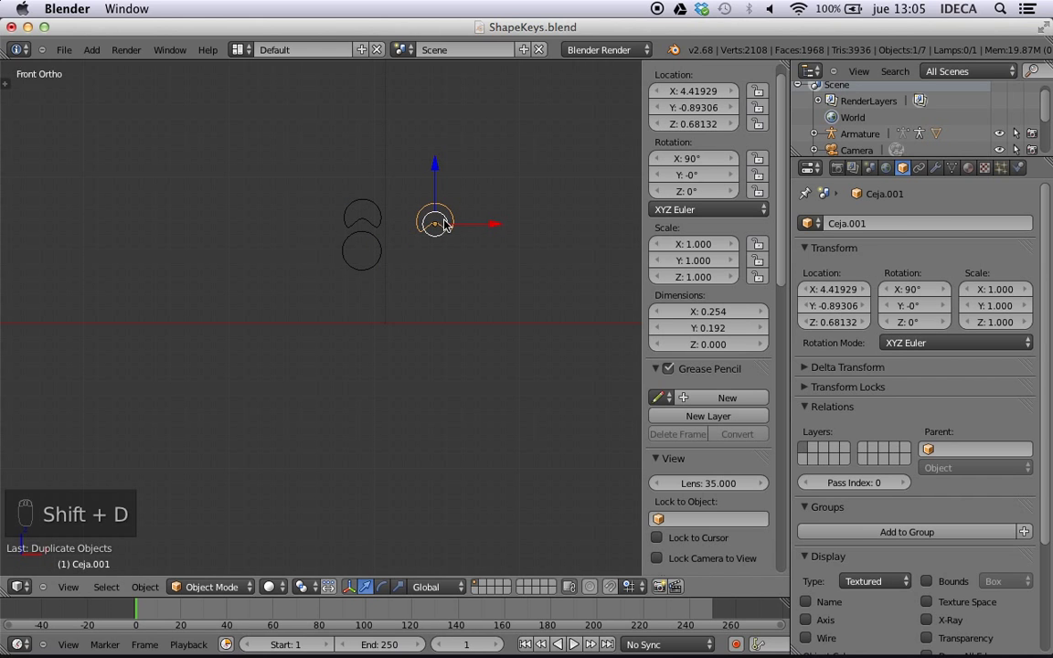
- Rename the duplicated eyebrow shape as Boca.V
scroll(441, 266, down, 5)
scroll(484, 239, up, 6)
shift+middle_drag(485, 240, 412, 380)
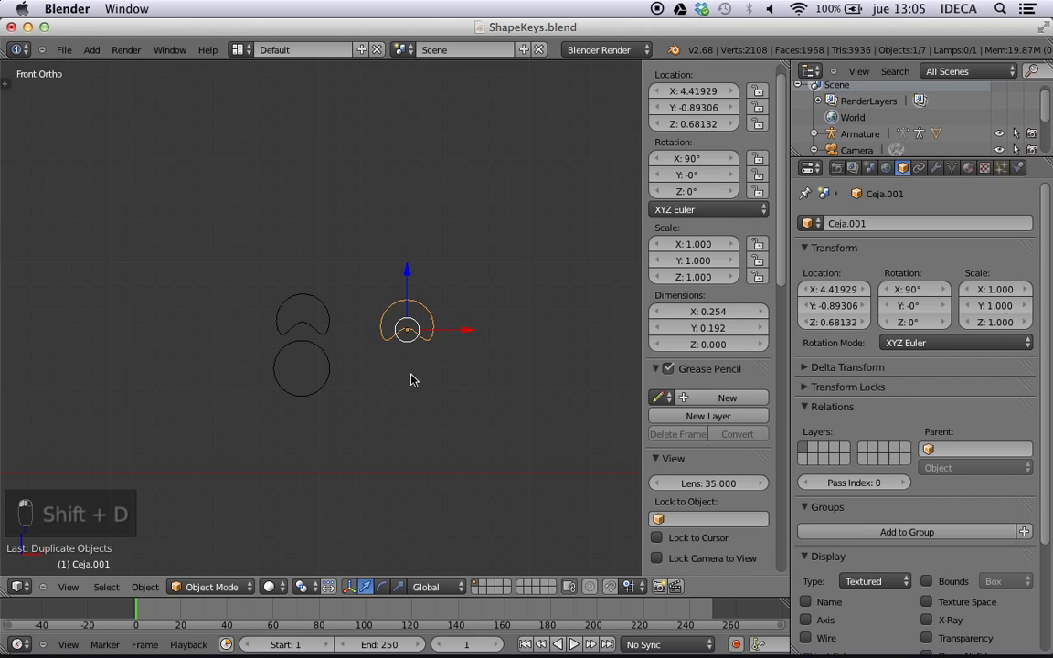
click(849, 226)
text(Boc)
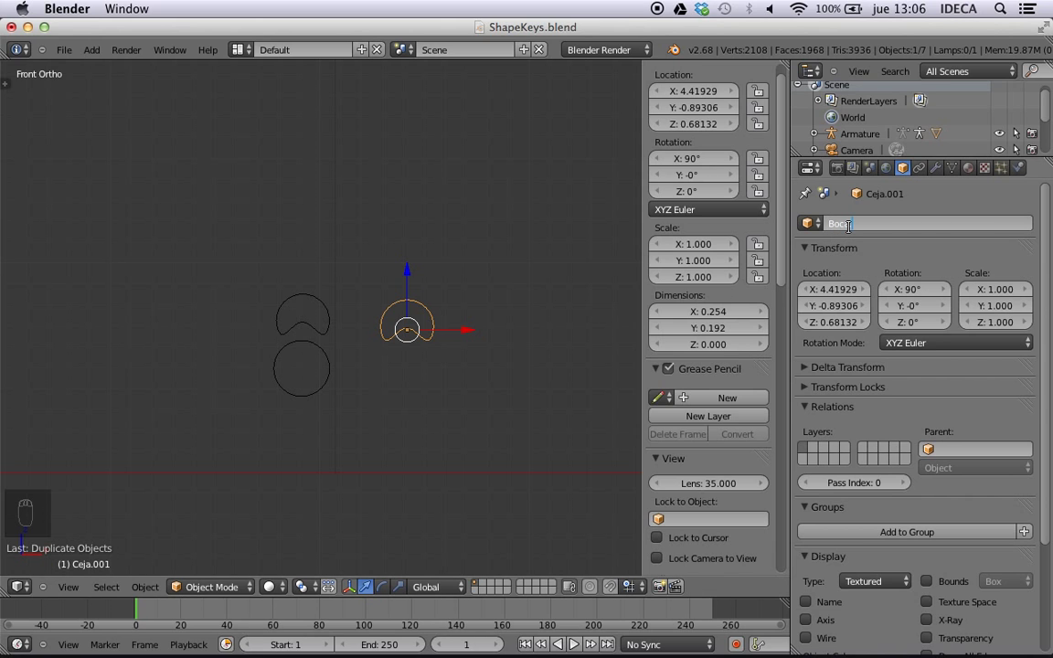
text(a.V)
key(Return)
- Pull the top centre vertex of Boca.V down about 0.063 along Z, using smooth proportional editing with size 0.10
scroll(490, 416, up, 3)
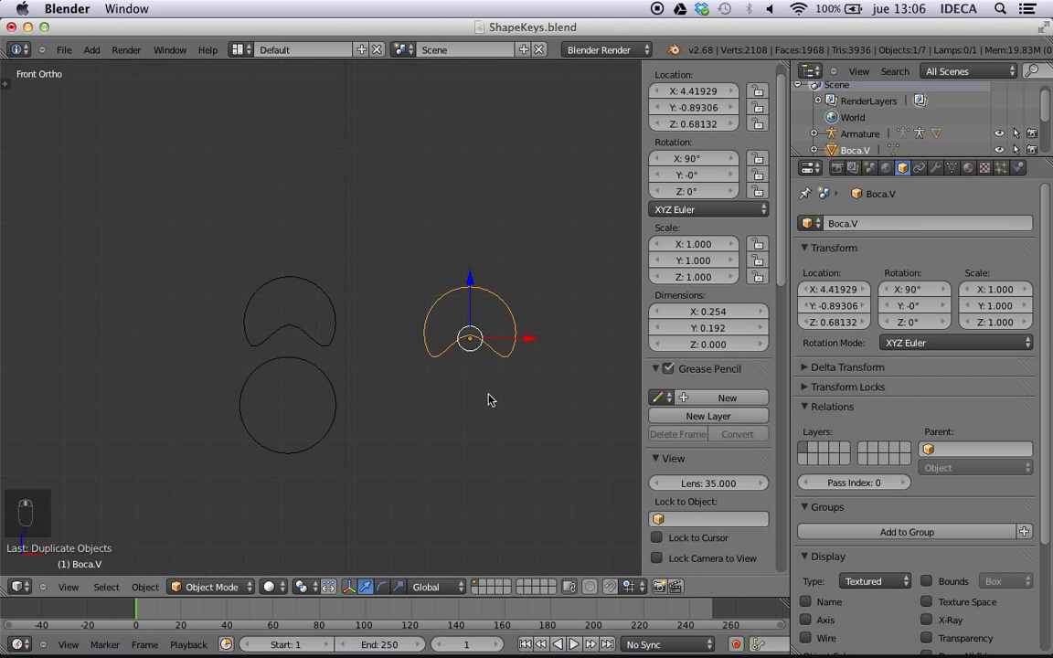
key(Tab)
right_click(469, 289)
scroll(468, 293, down, 1)
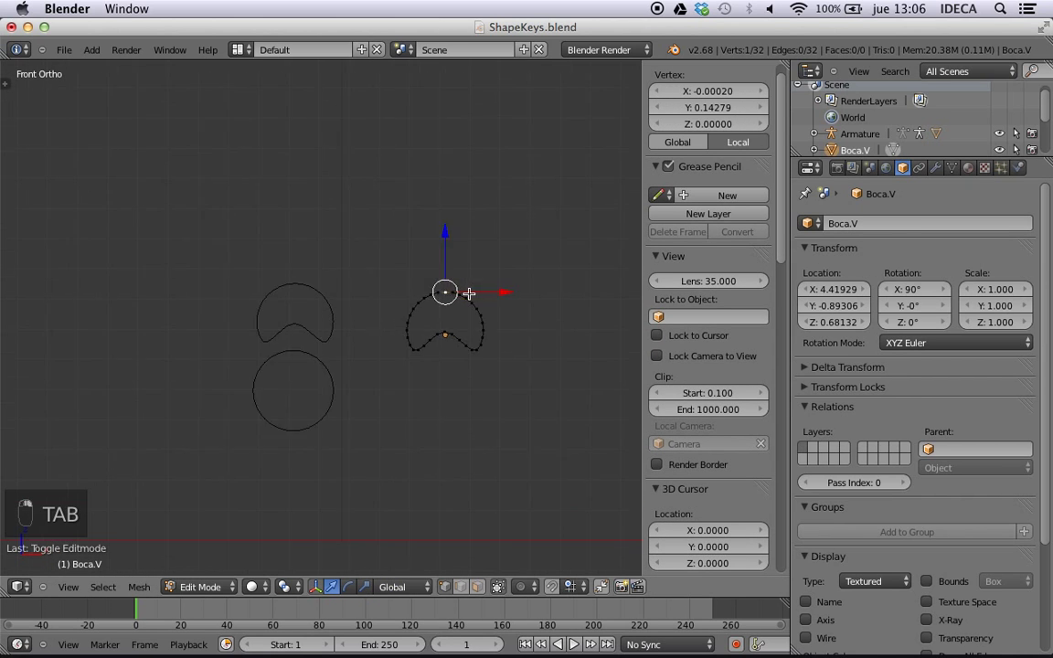
scroll(498, 294, up, 2)
shift+middle_drag(498, 294, 310, 294)
key(o)
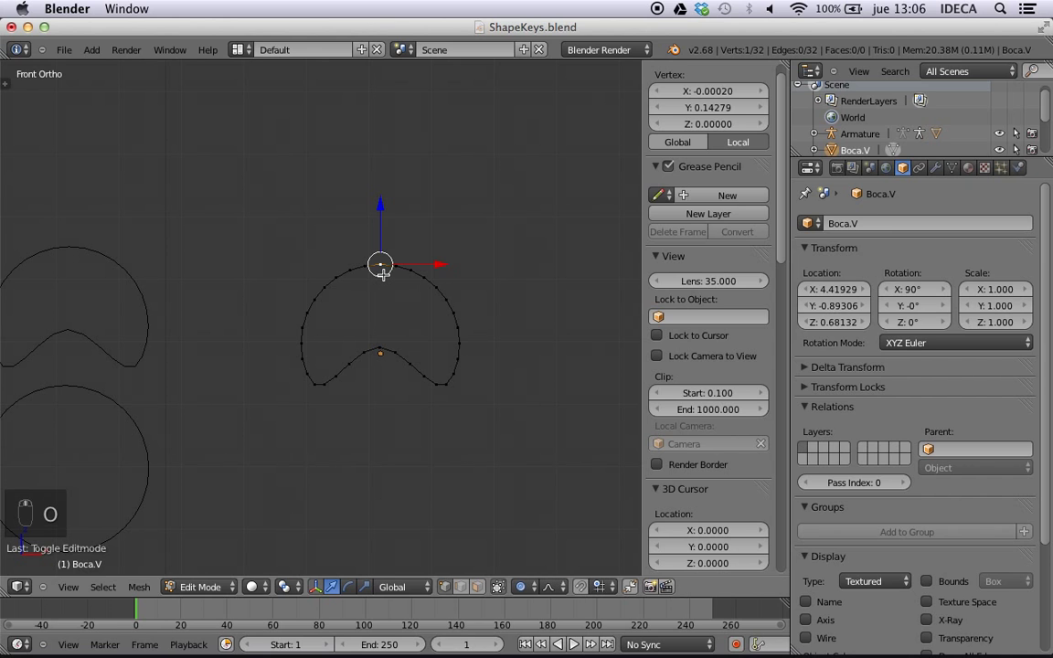
key(g)
scroll(382, 274, down, 1)
scroll(382, 275, up, 10)
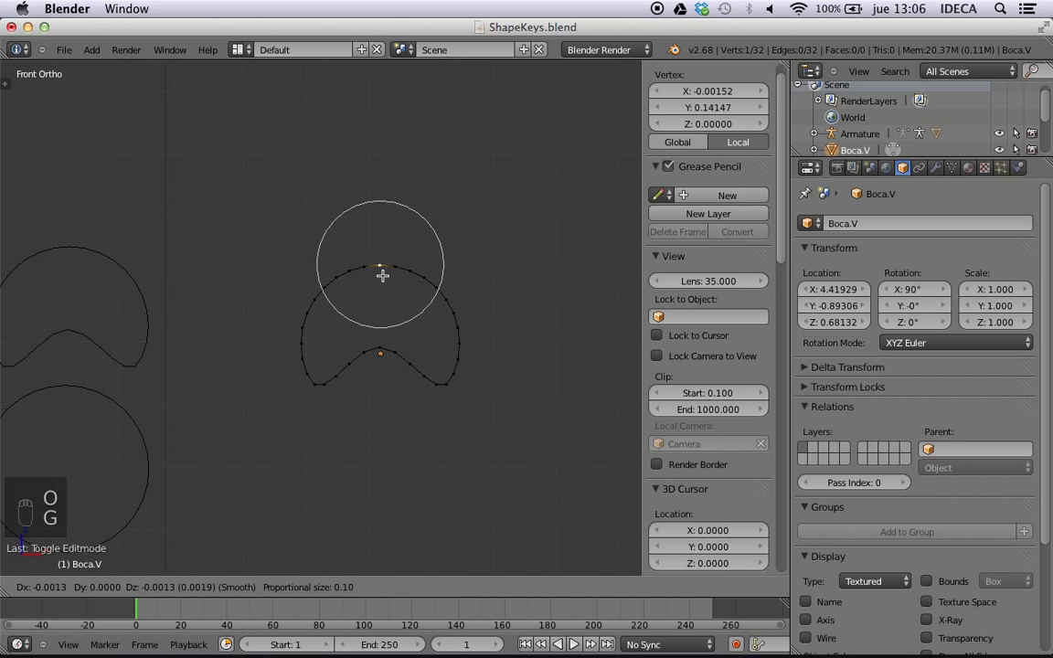
key(z)
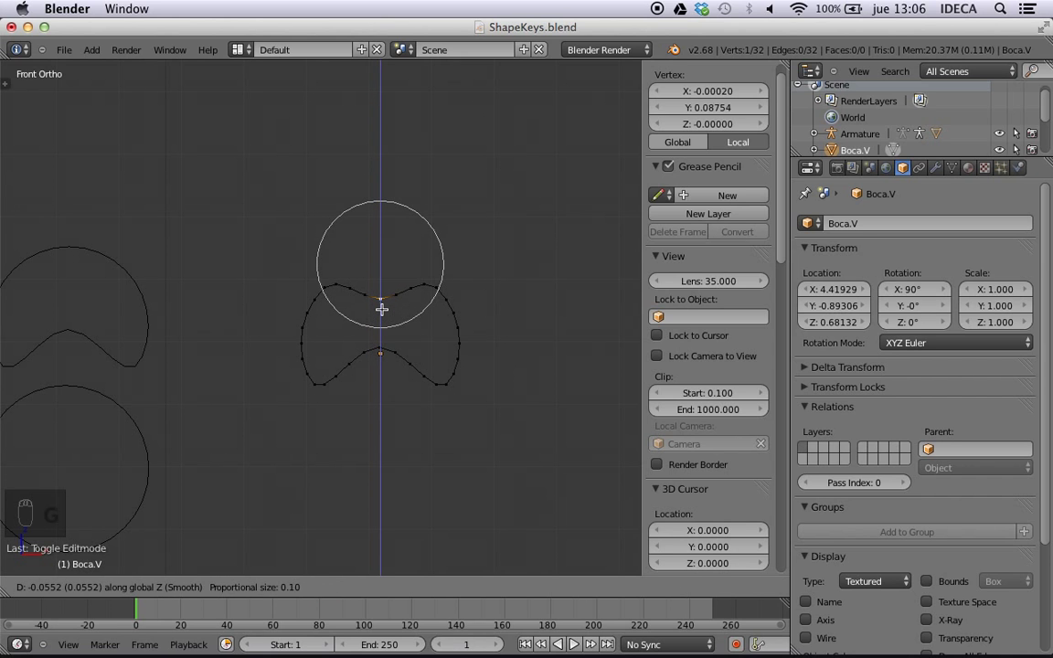
click(381, 311)
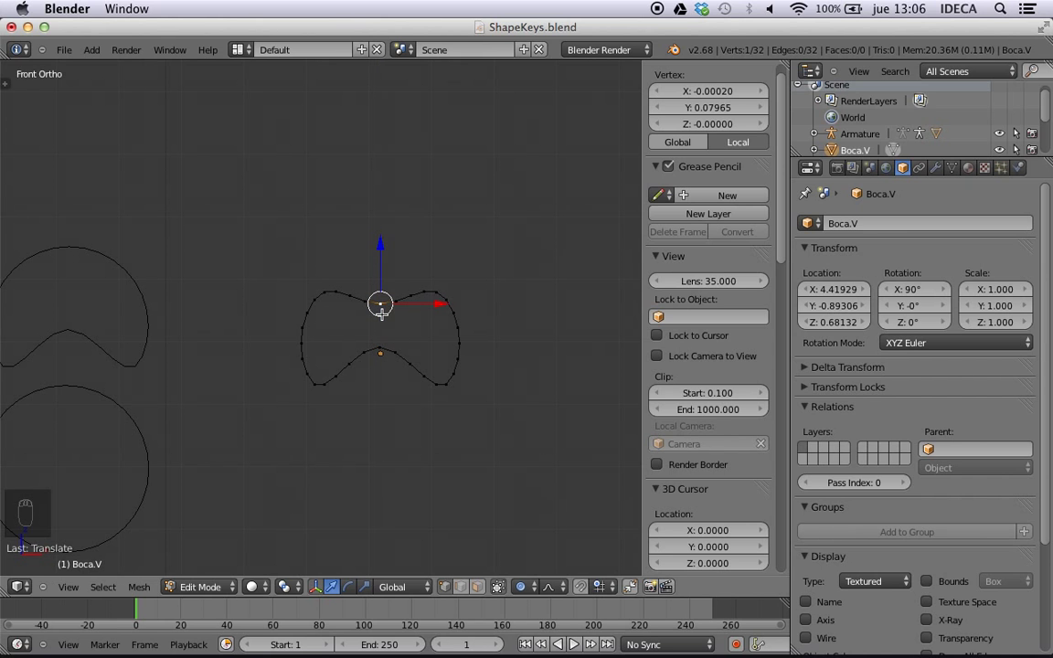
key(Tab)
- Duplicate Boca.V, place the copy directly below it at about Z 0.40, and rename the copy Boca.H
scroll(381, 320, down, 8)
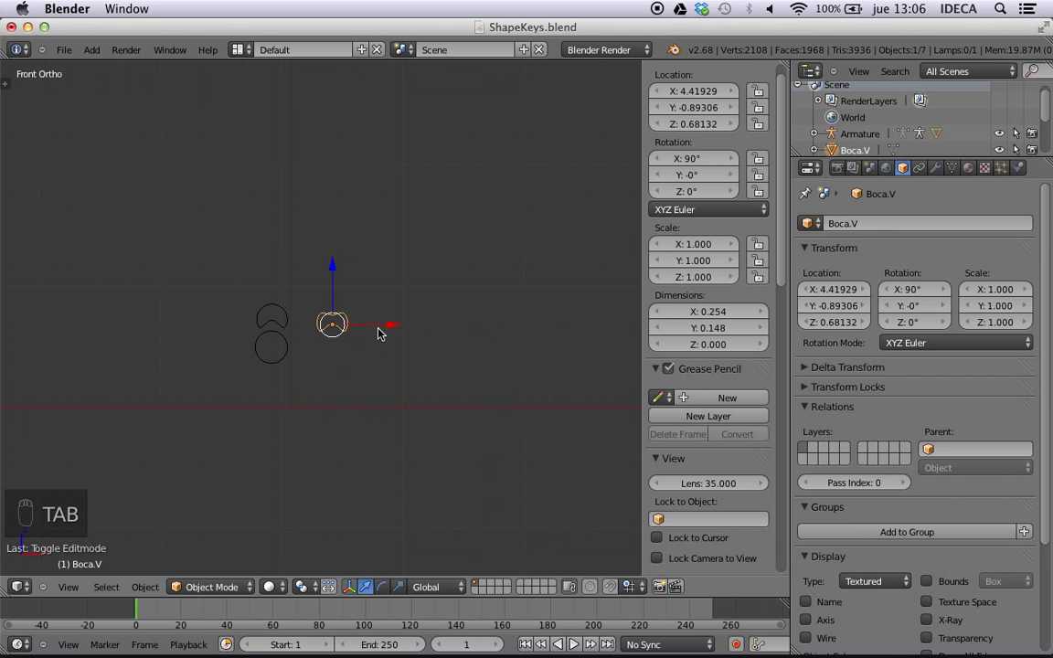
key(shift+d)
click(374, 372)
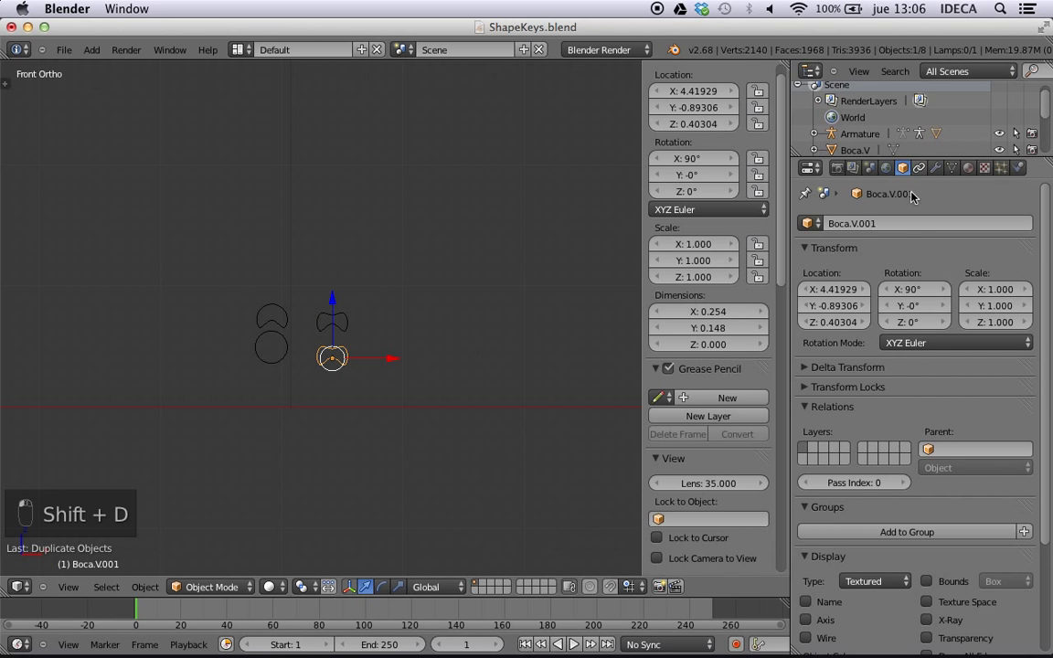
click(855, 223)
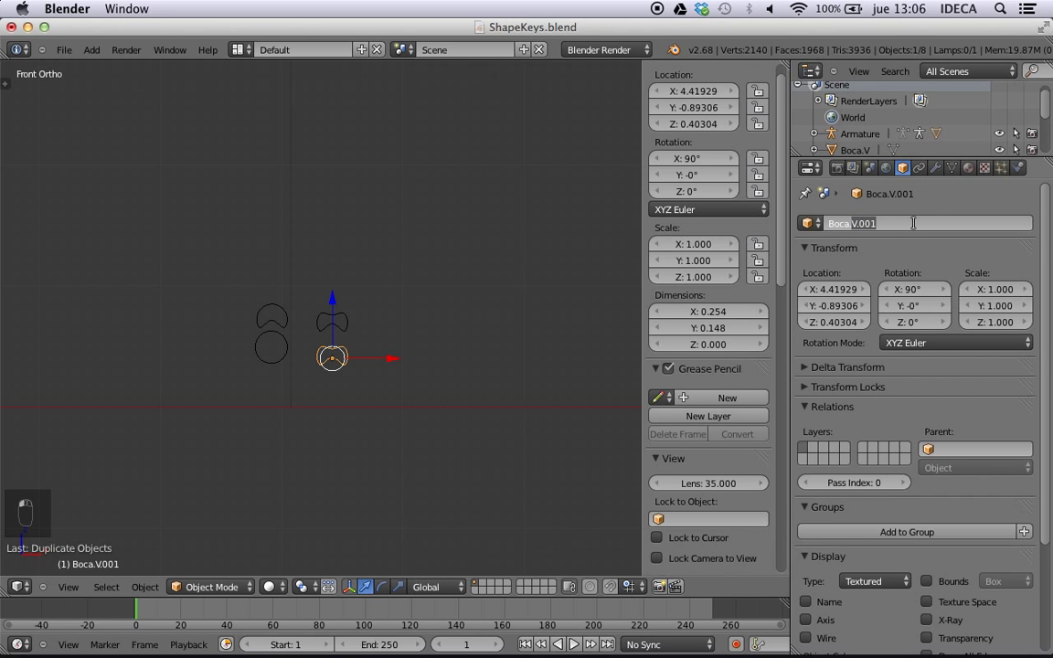
text(Boca.H)
key(Return)
scroll(318, 325, up, 5)
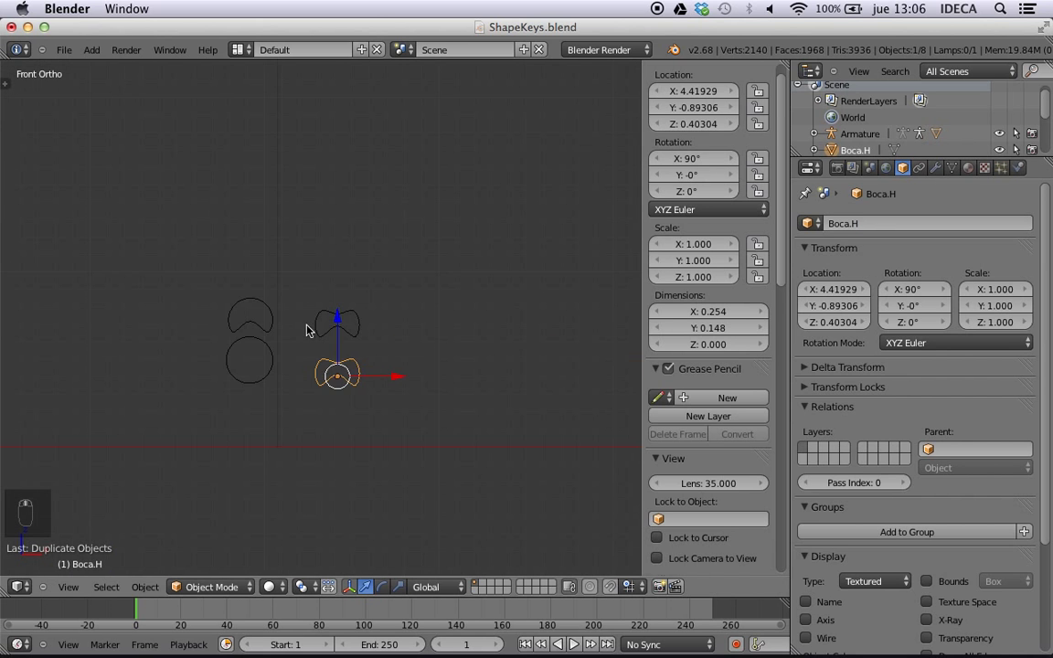
shift+middle_drag(358, 346, 364, 293)
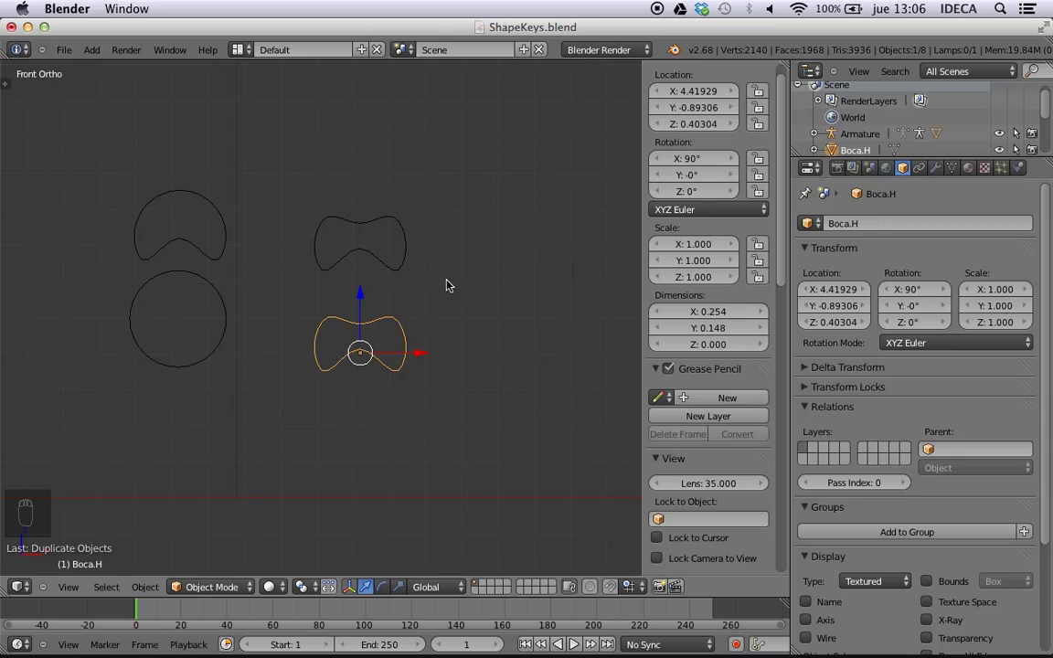
key(r)
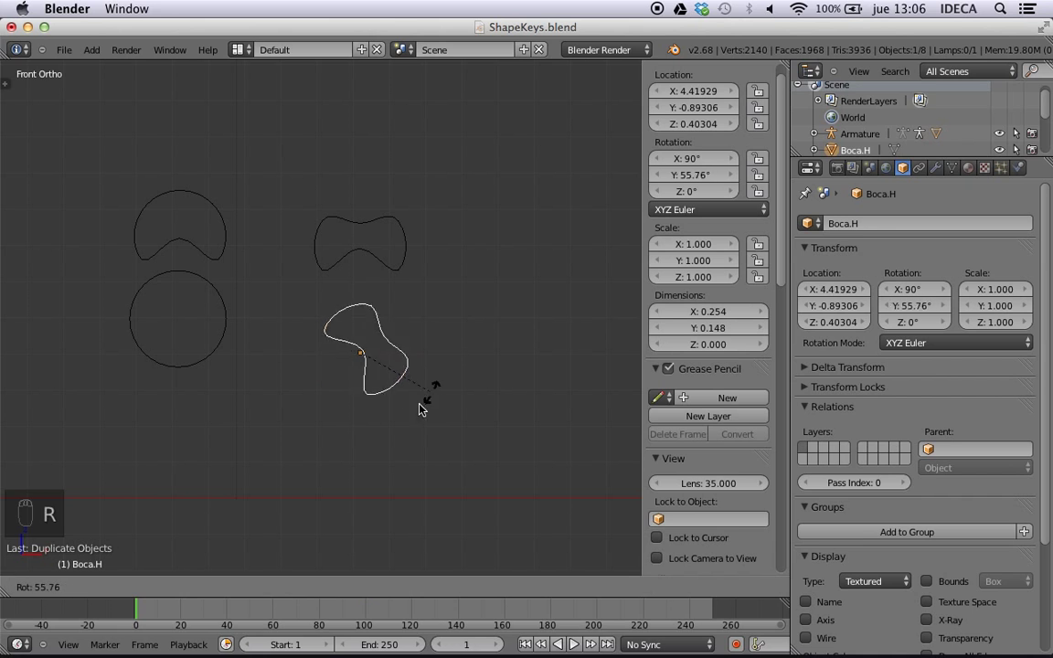
right_click(235, 418)
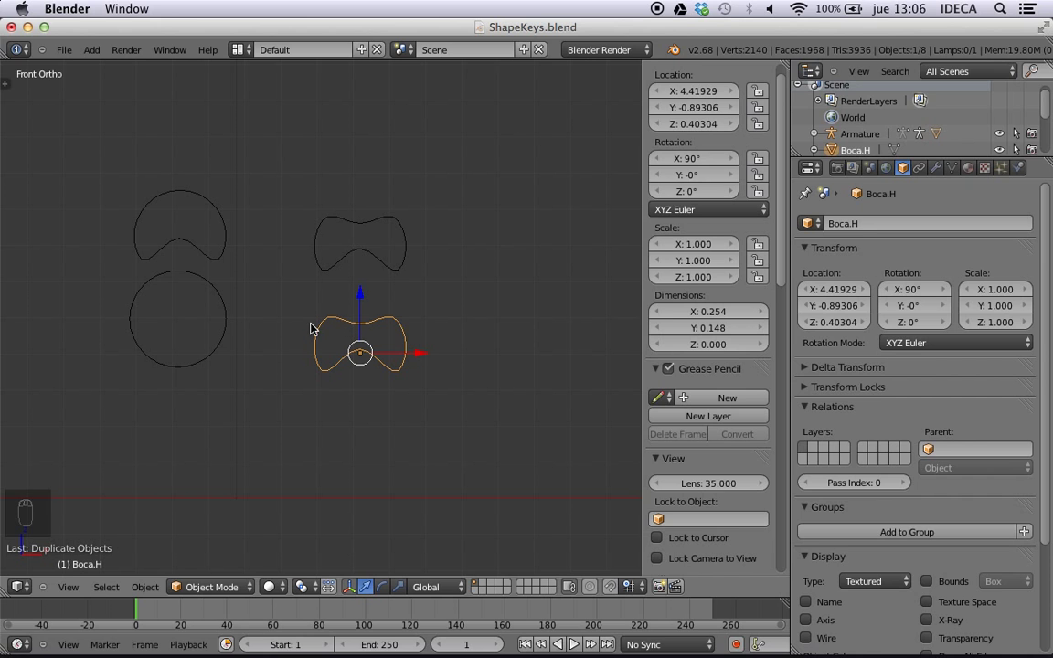
key(Tab)
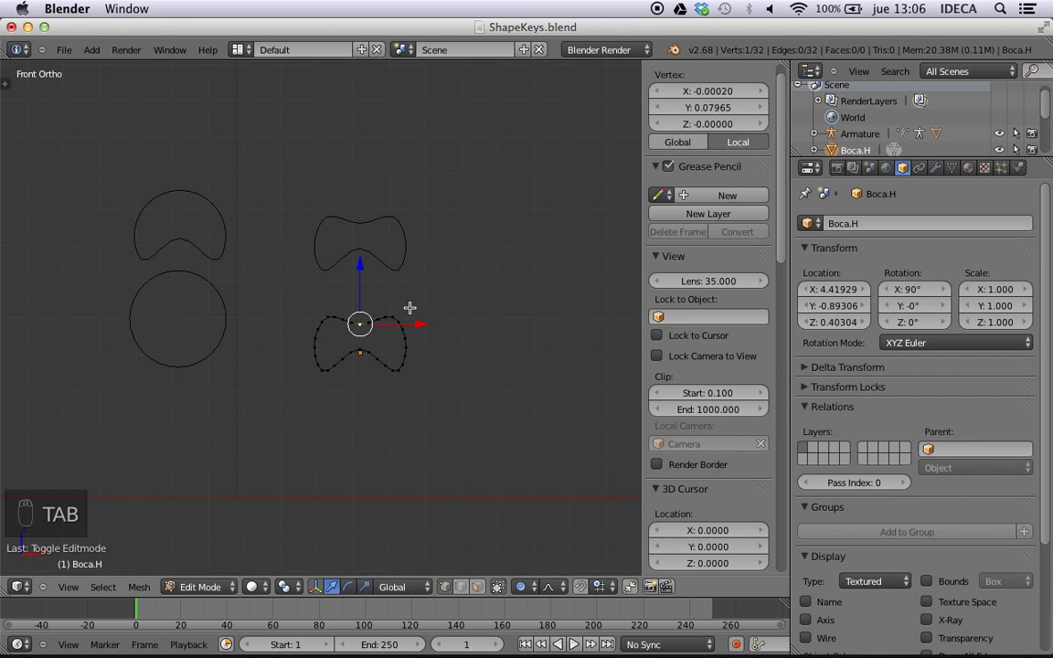
key(a)
key(a)
key(a)
key(a)
key(r)
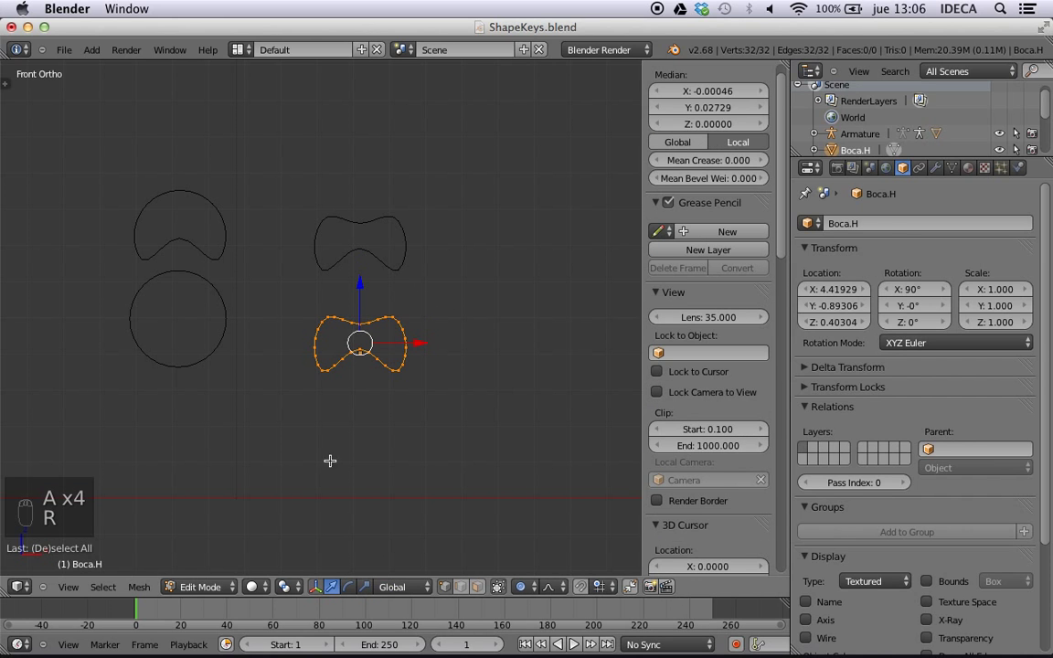
key(r)
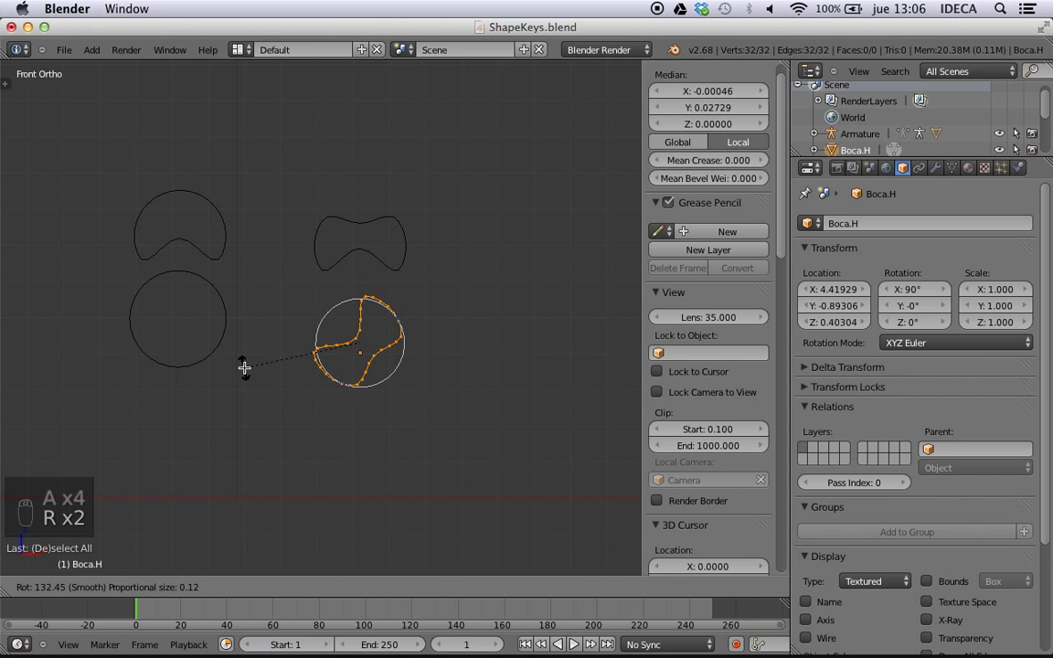
right_click(245, 369)
key(Tab)
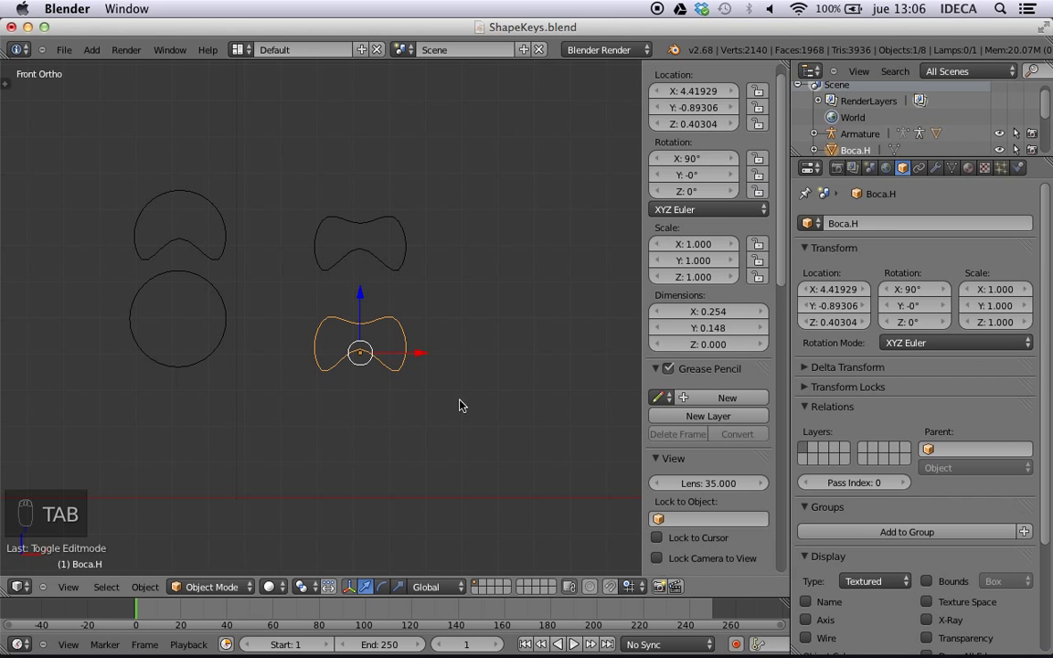
- Hide the transform properties sidebar and examine the rig's bones around the monkey's eyes and eyebrows from the front
scroll(311, 329, down, 7)
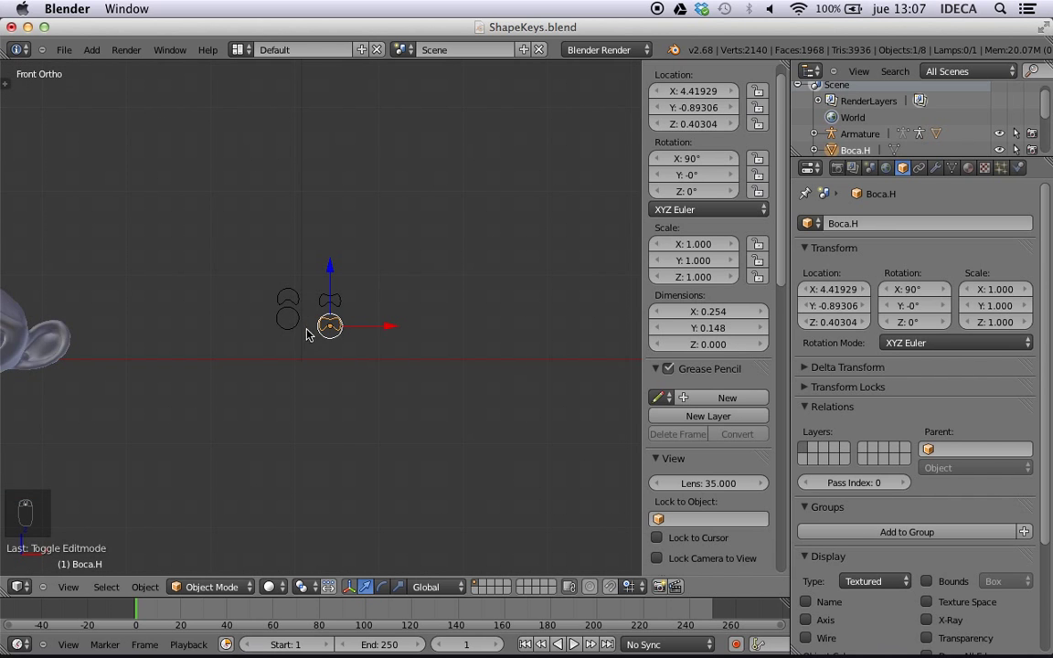
shift+middle_drag(240, 333, 448, 298)
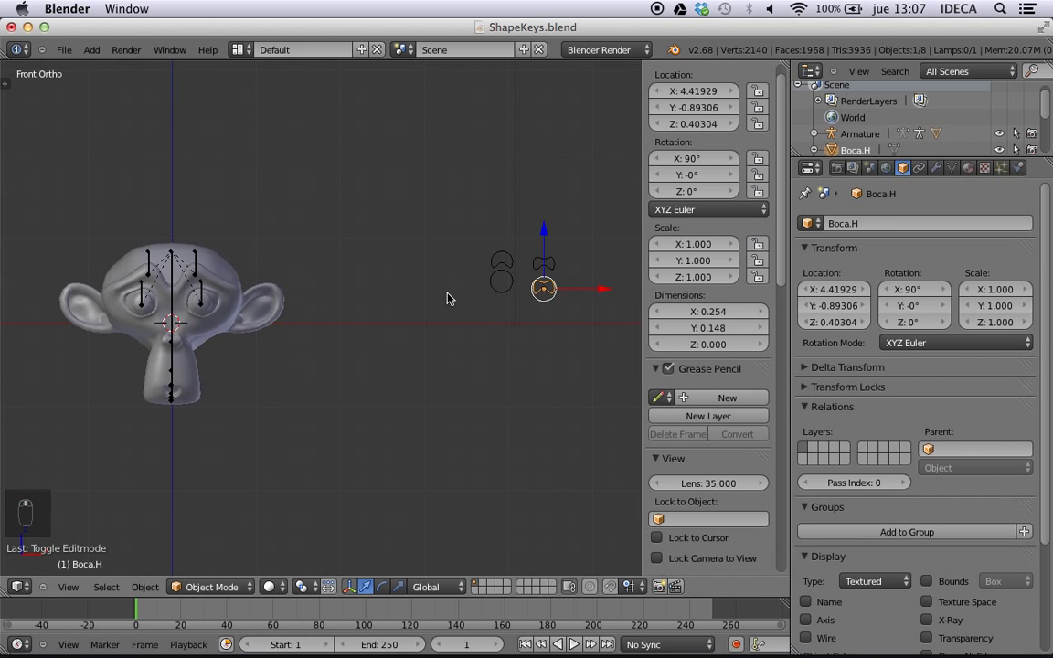
key(n)
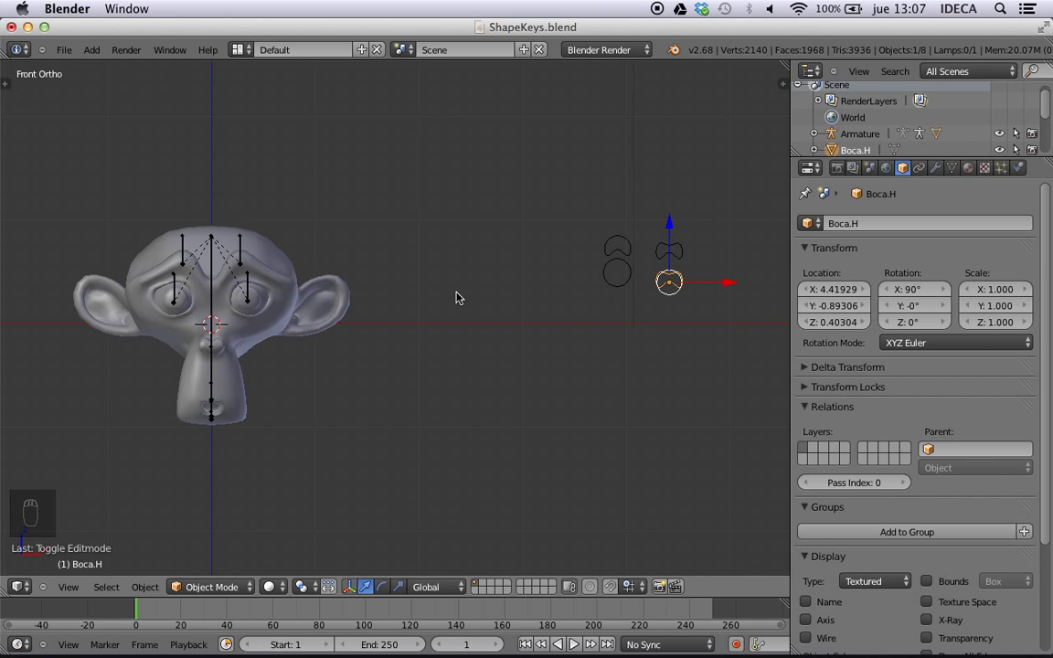
middle_drag(348, 346, 655, 315)
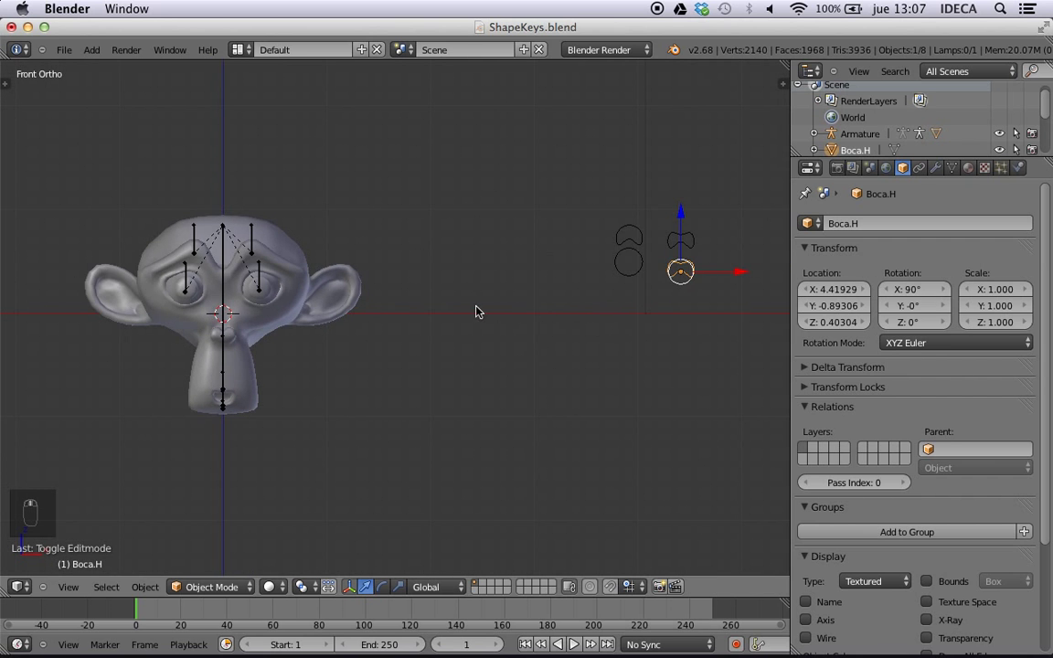
shift+middle_drag(475, 312, 509, 307)
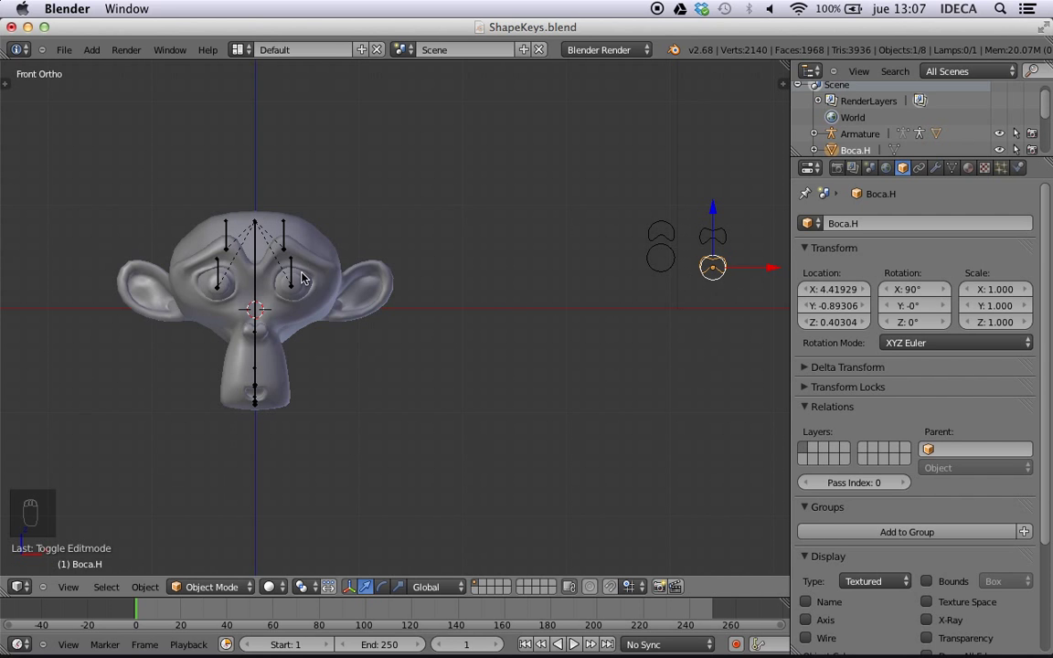
scroll(291, 243, down, 2)
scroll(293, 245, up, 4)
middle_drag(399, 264, 493, 268)
key(KP_1)
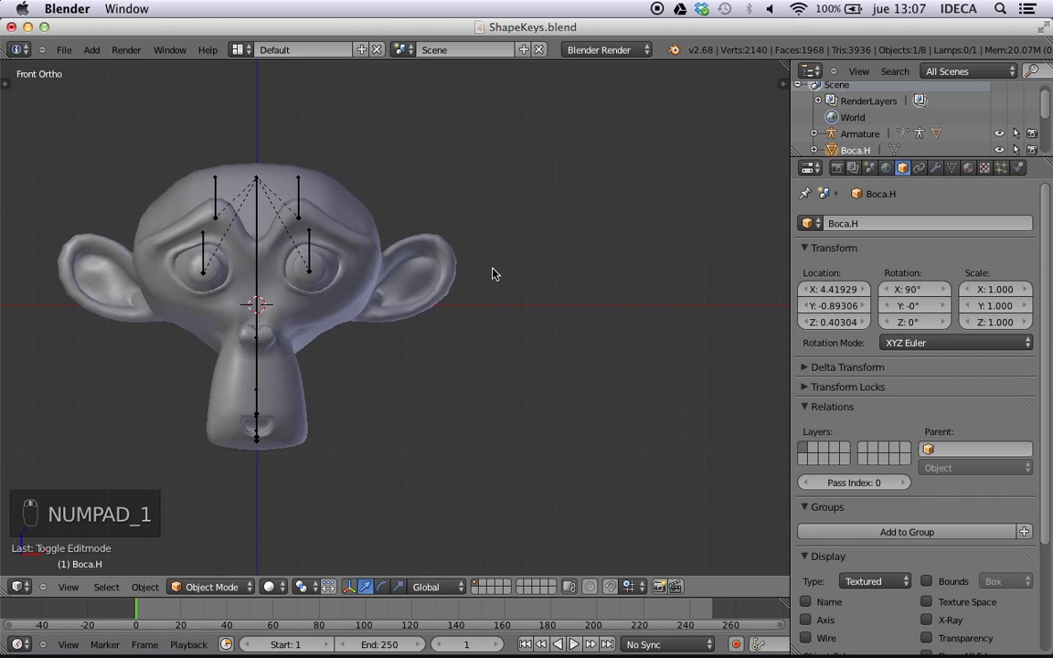
scroll(342, 216, down, 3)
scroll(342, 221, up, 5)
shift+middle_drag(342, 223, 439, 279)
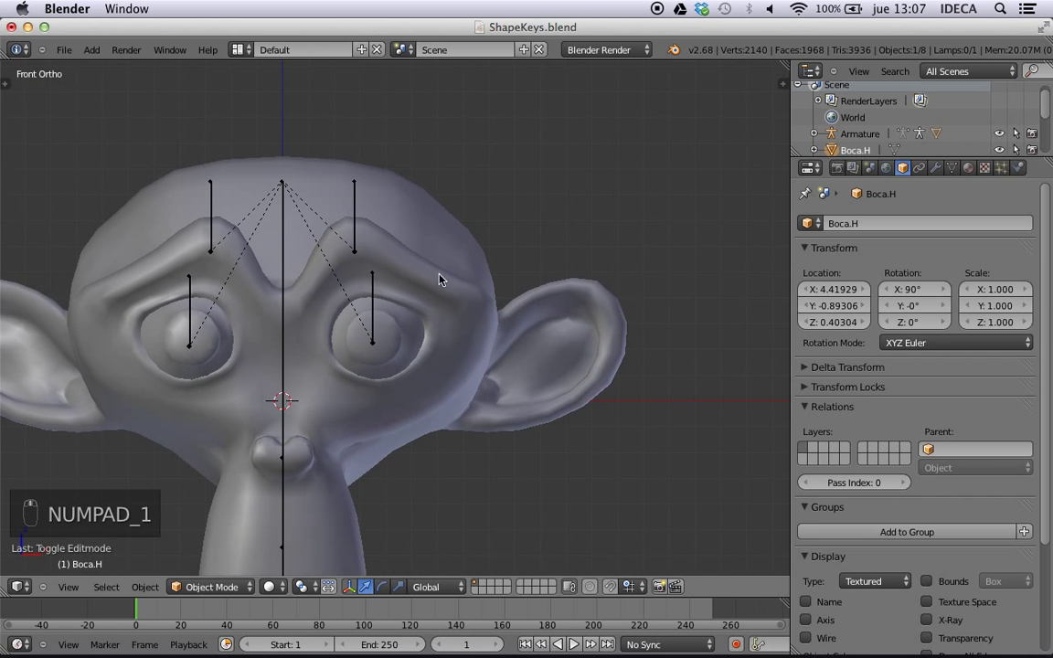
- Select the armature's eyebrow bone Ceja.L and put the armature in Pose Mode
right_click(355, 216)
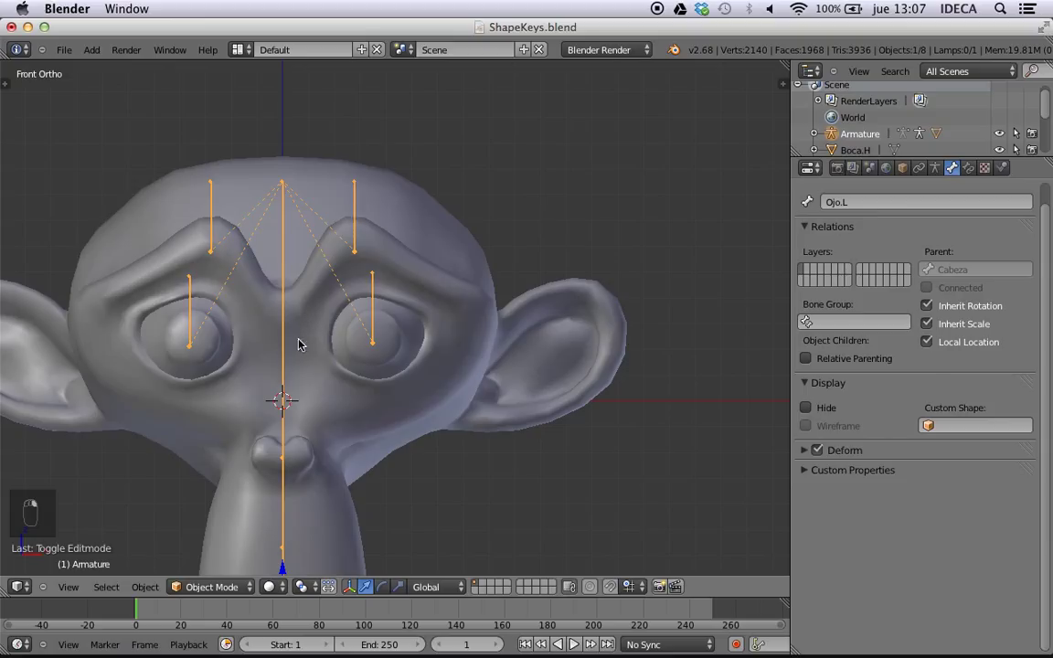
key(Tab)
right_click(355, 218)
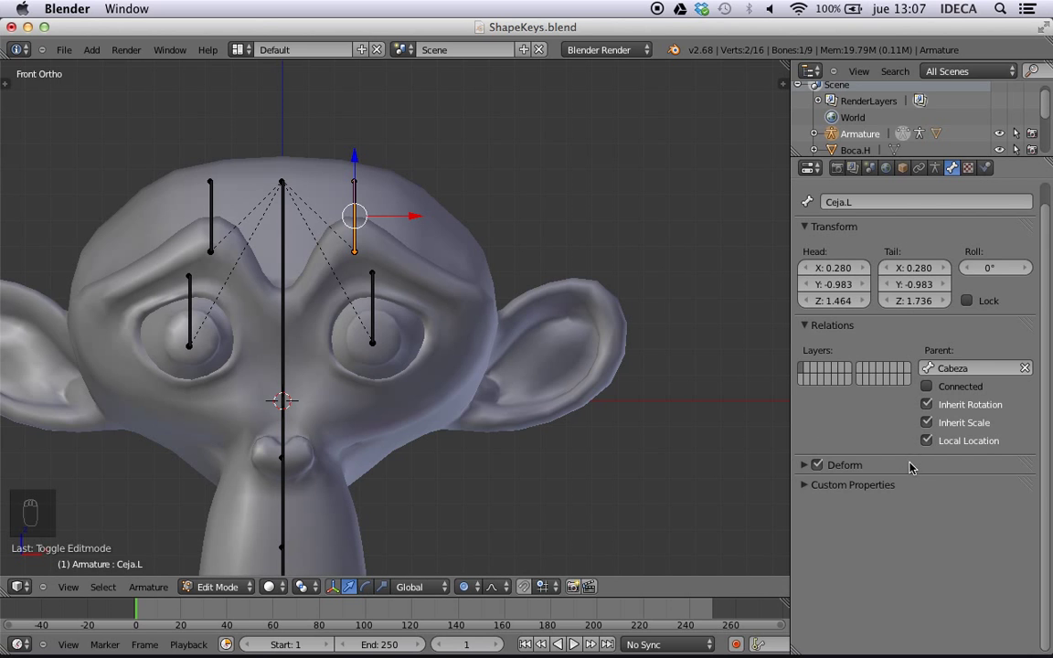
scroll(640, 300, down, 3)
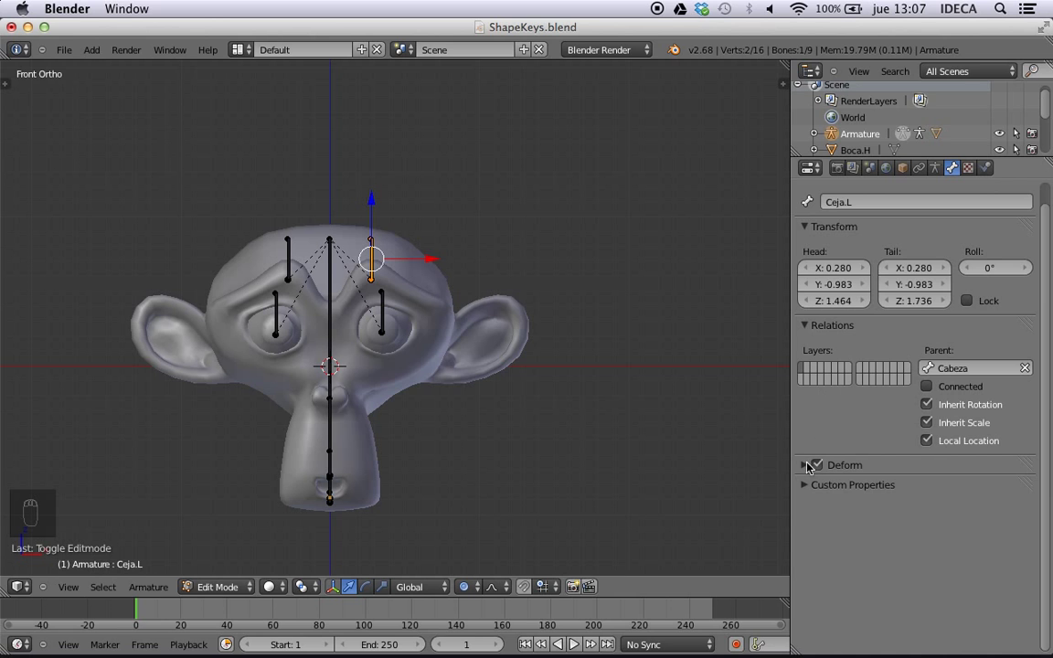
click(216, 587)
click(206, 534)
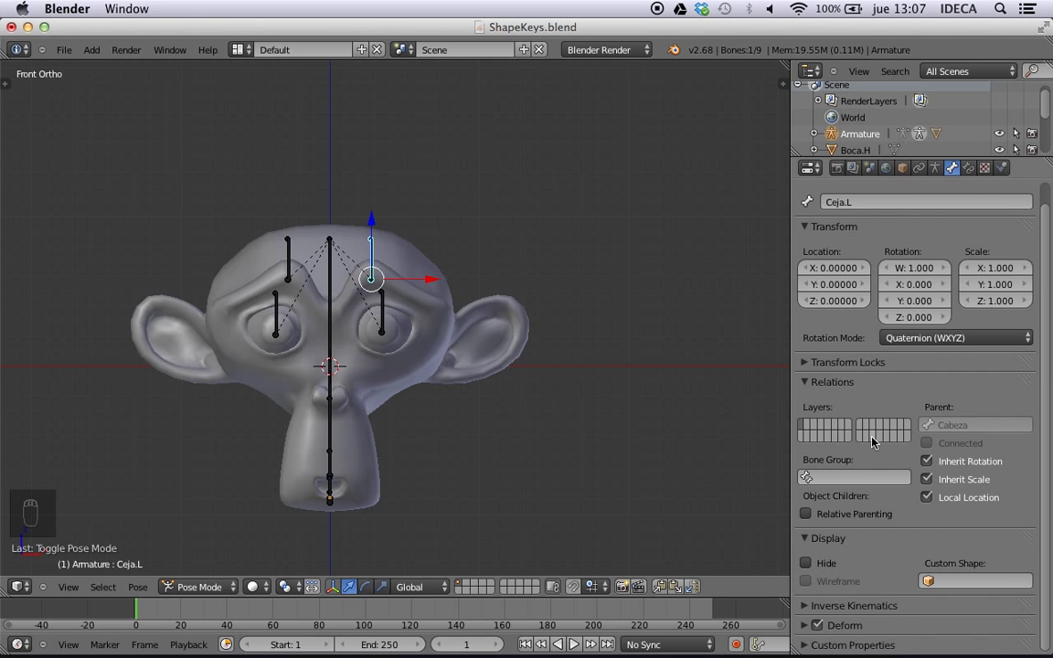
- Collapse the Transform, Transform Locks and Relations settings and assign Ceja as the custom shape of bone Ceja.L
key(a)
key(a)
key(a)
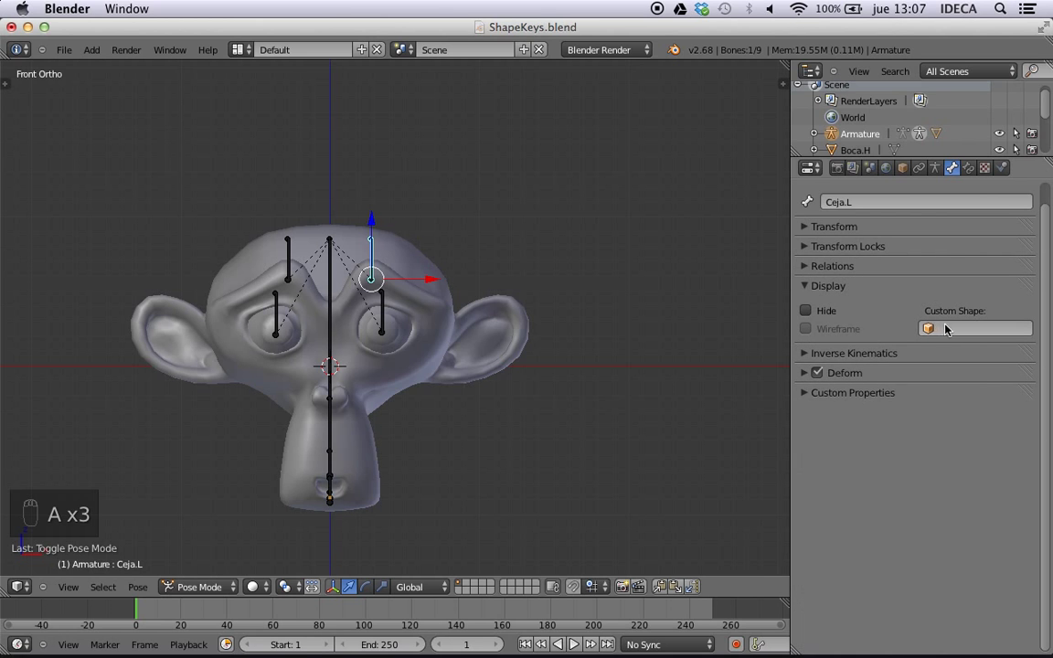
click(961, 330)
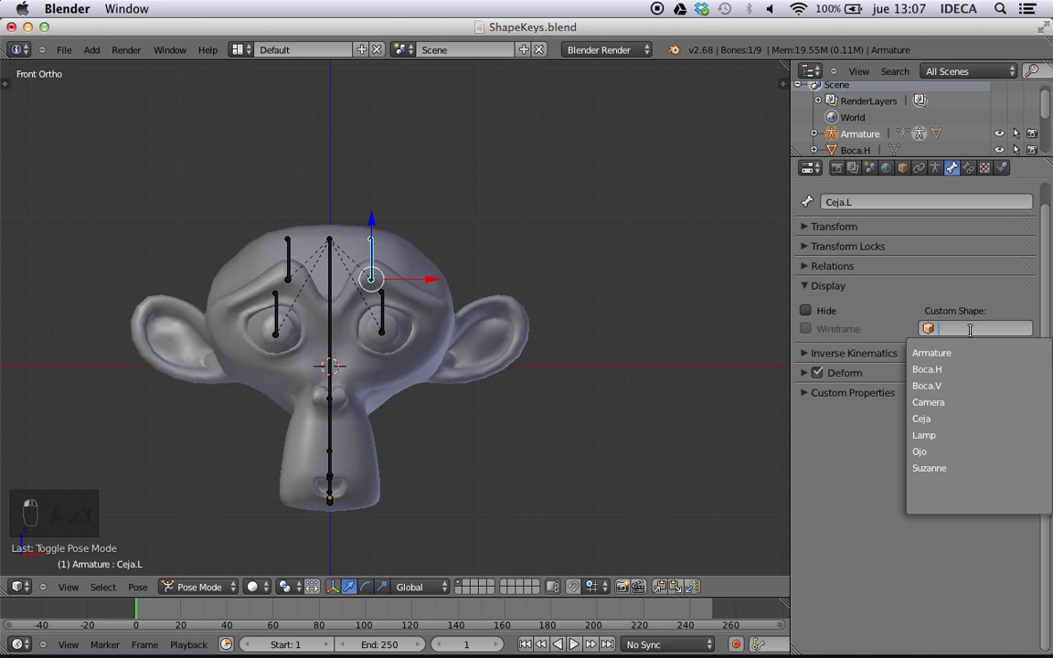
click(925, 418)
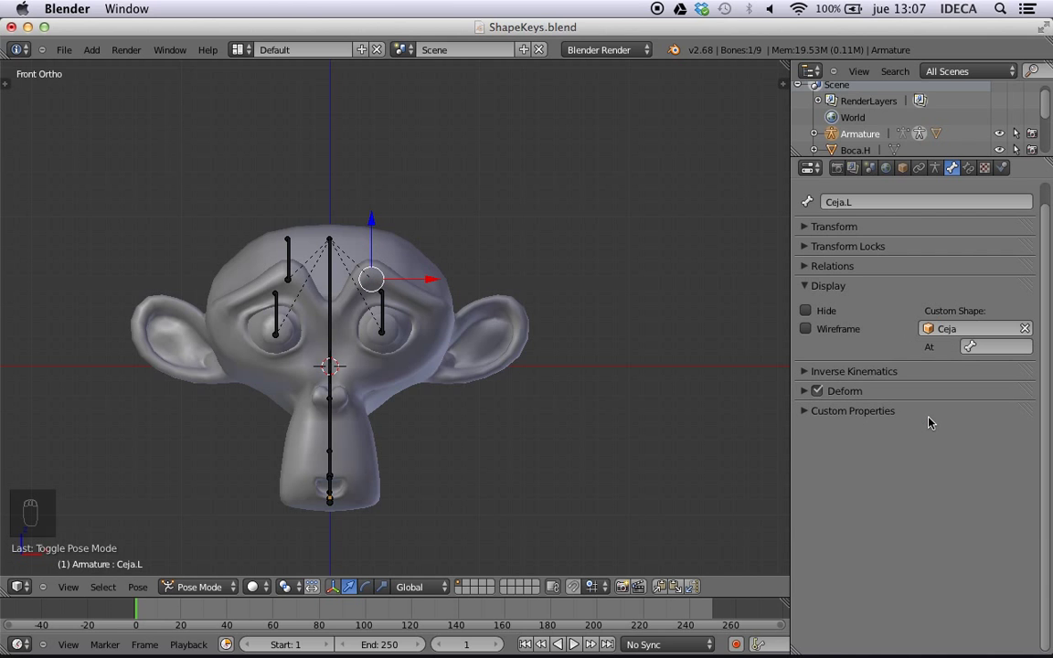
- Enable wireframe display for the custom shape of bone Ceja.L and check it on the eyebrow from the front
scroll(470, 325, down, 3)
scroll(470, 325, up, 7)
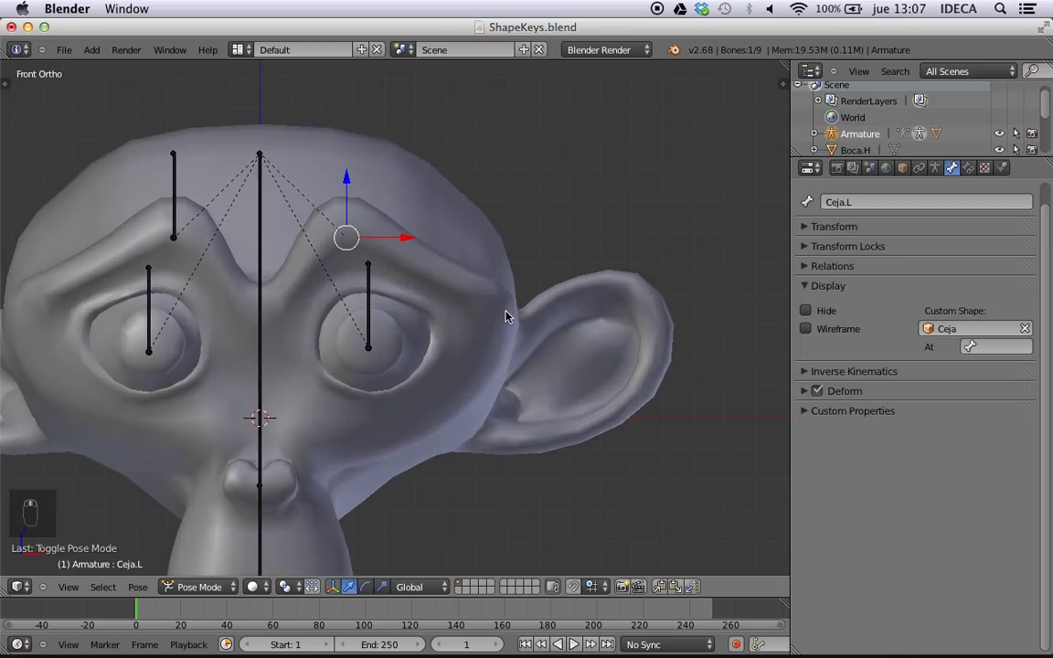
key(z)
mouse_move(459, 300)
middle_down()
mouse_move(334, 345)
mouse_move(428, 353)
mouse_move(628, 332)
mouse_move(353, 332)
mouse_move(510, 336)
mouse_move(461, 330)
middle_up()
key(z)
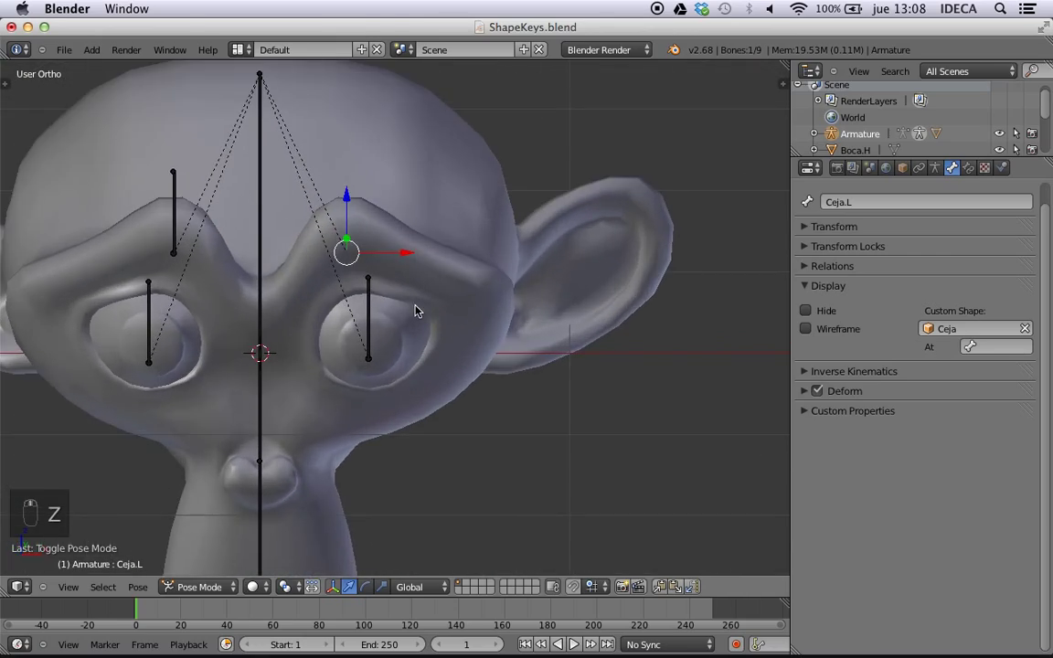
click(806, 329)
scroll(420, 305, down, 5)
key(KP_1)
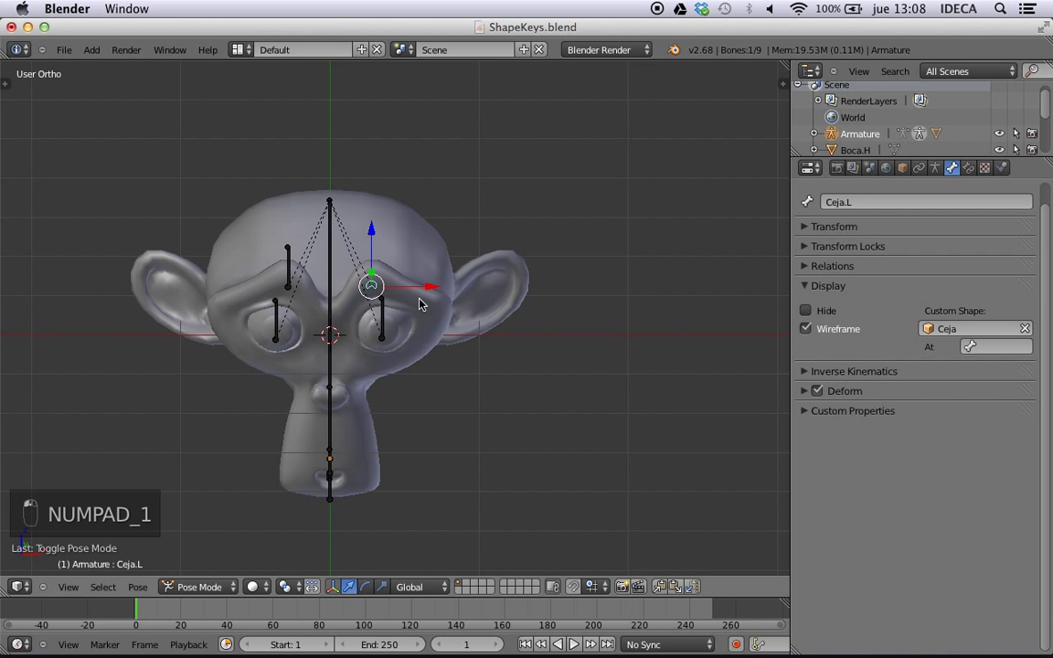
scroll(420, 305, down, 3)
scroll(419, 304, up, 8)
scroll(388, 241, down, 3)
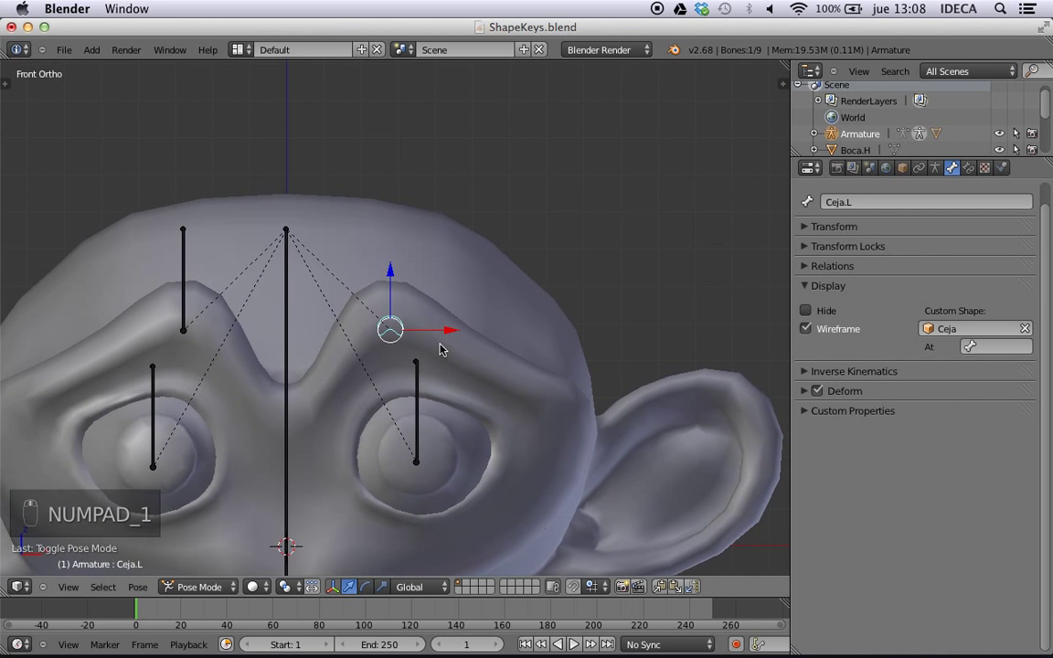
- Select bone Ceja.R and examine the eyebrow bones and their transform properties from the front in Pose Mode and Edit Mode
scroll(395, 337, up, 6)
scroll(395, 337, down, 6)
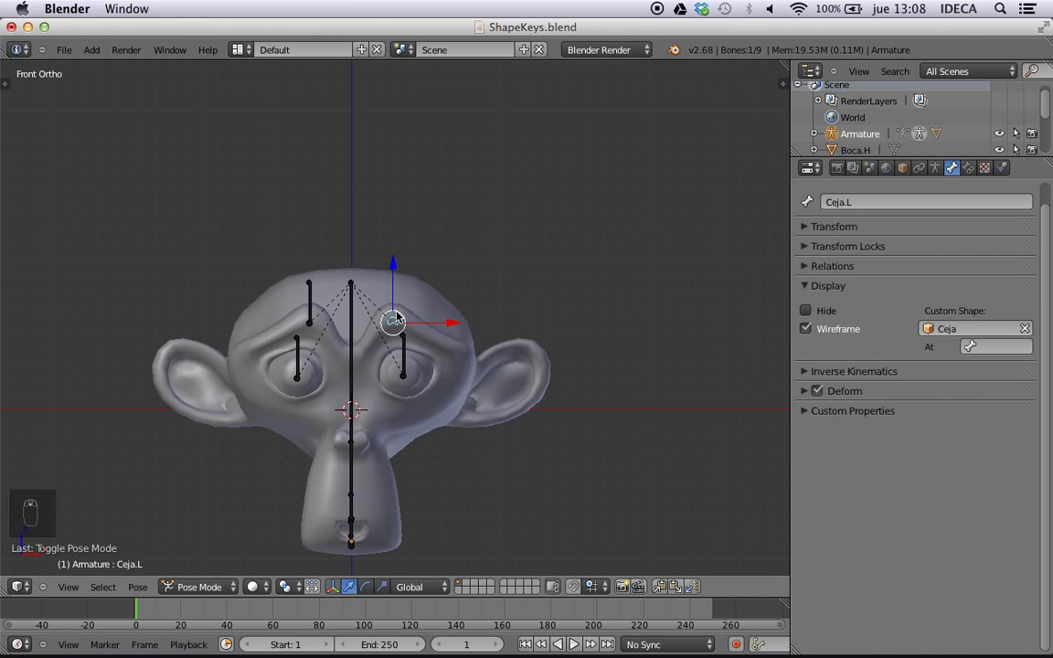
key(n)
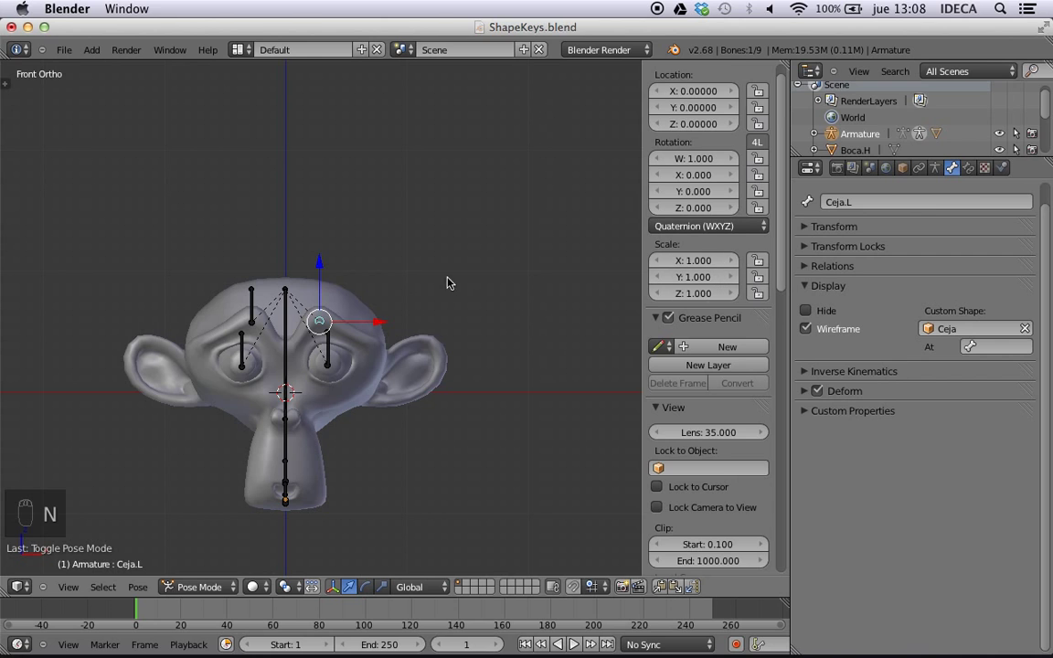
right_click(253, 308)
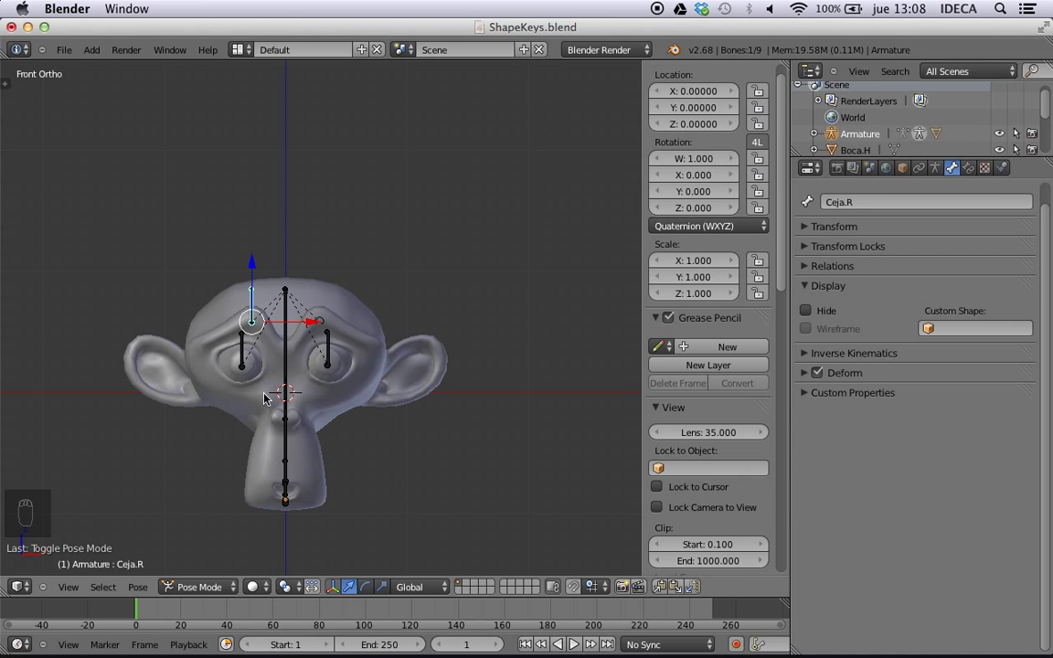
key(Tab)
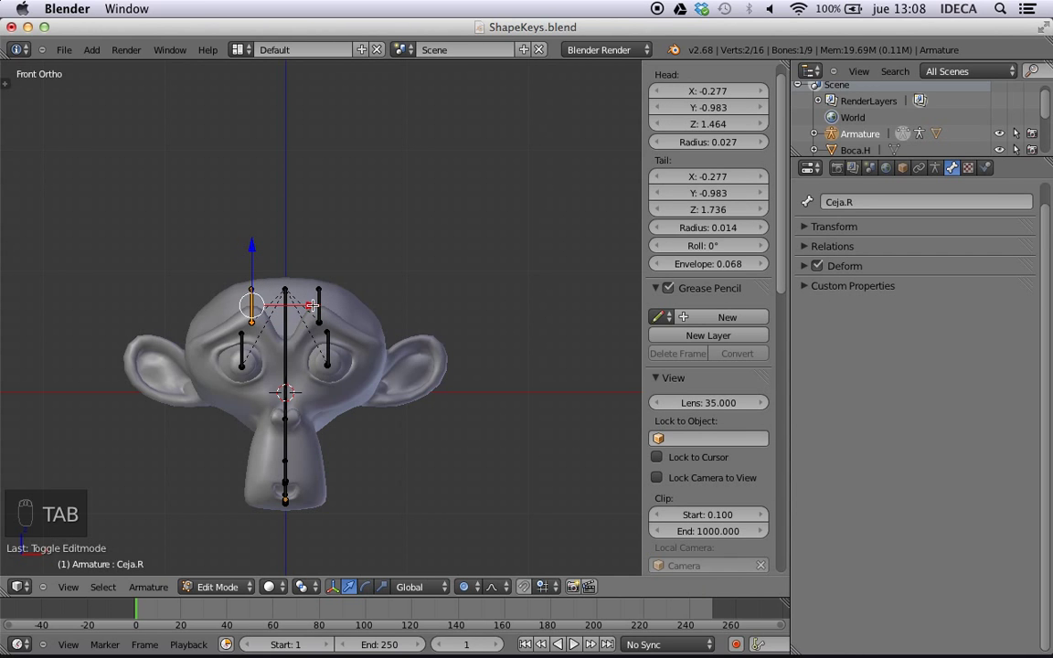
key(Tab)
scroll(327, 305, down, 3)
scroll(325, 281, up, 6)
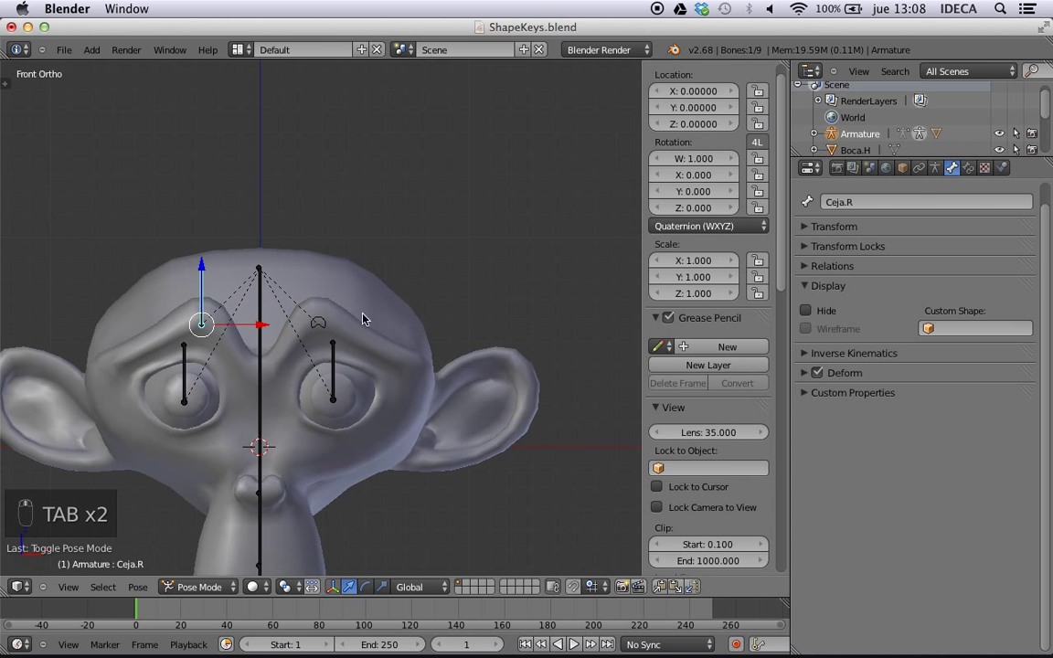
scroll(421, 242, up, 1)
key(n)
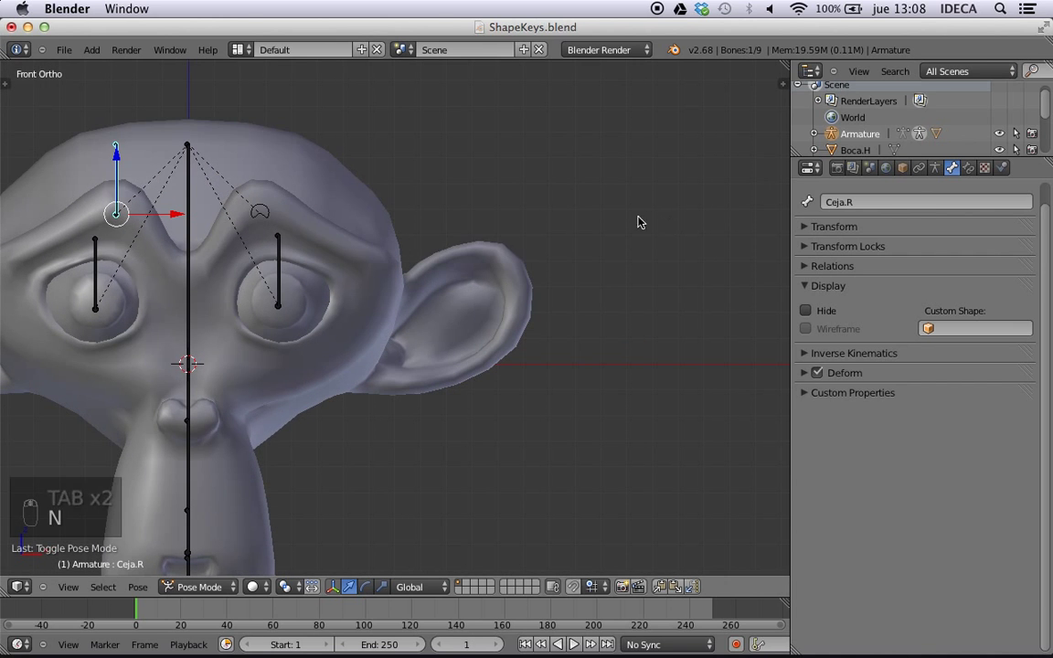
scroll(473, 228, up, 3)
scroll(473, 228, down, 5)
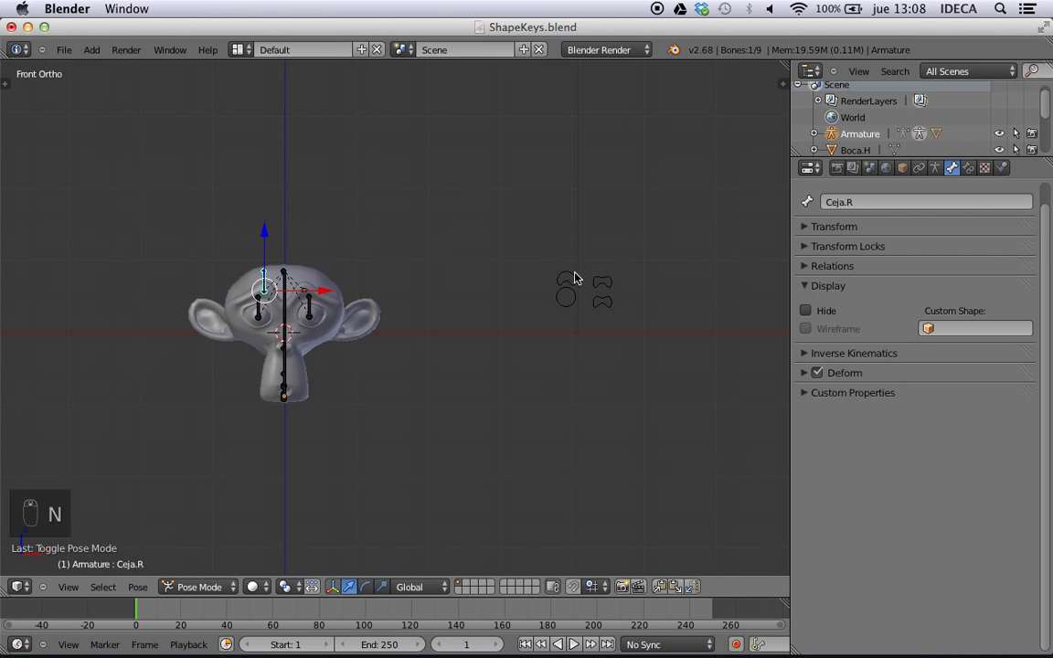
key(a)
key(b)
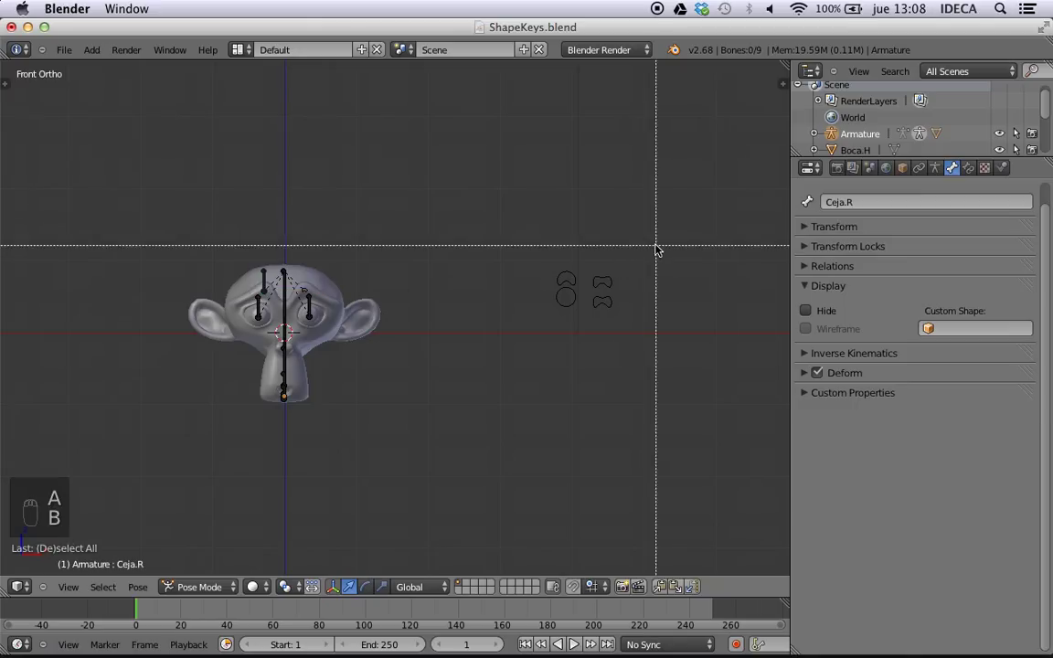
drag(654, 249, 536, 340)
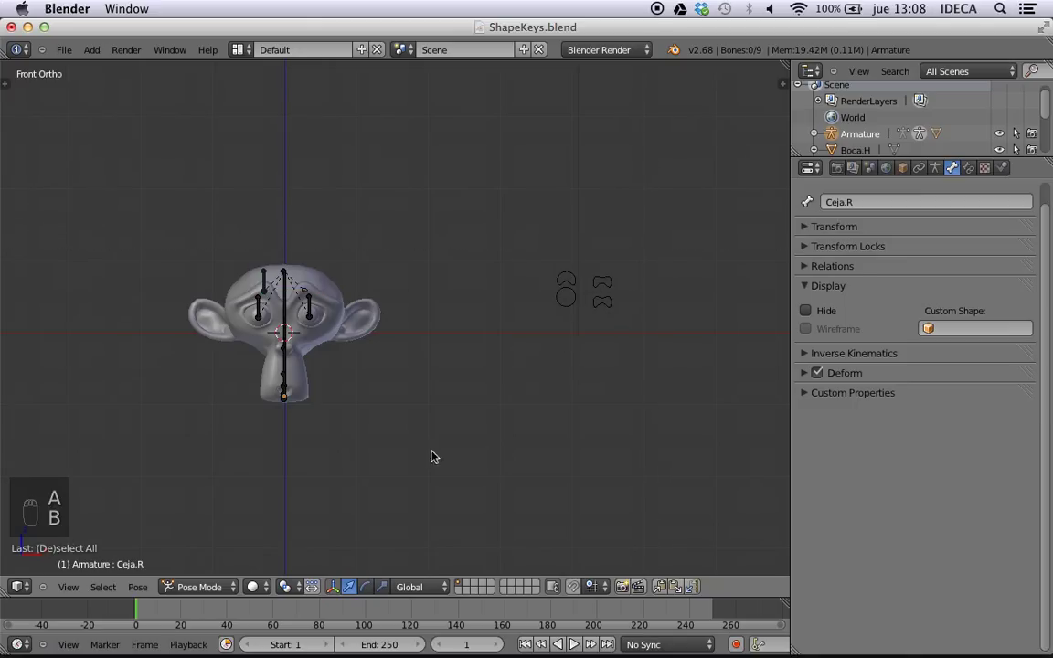
- In Object Mode, move the four control shapes together about 2.2 units towards the monkey head and deselect everything
key(Tab)
click(223, 586)
click(224, 571)
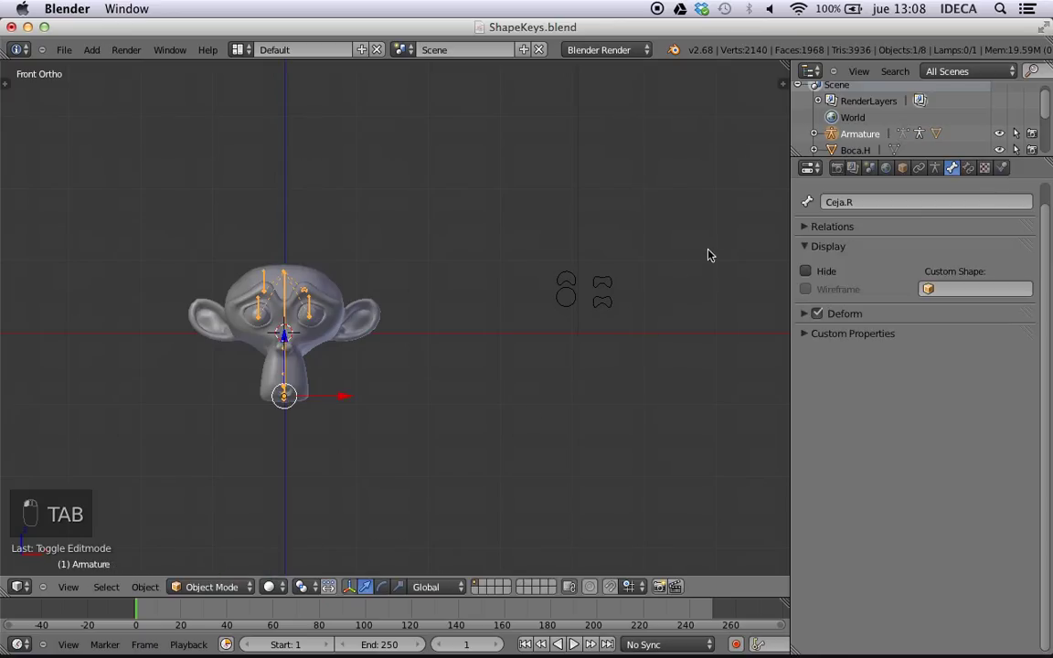
key(b)
key(b)
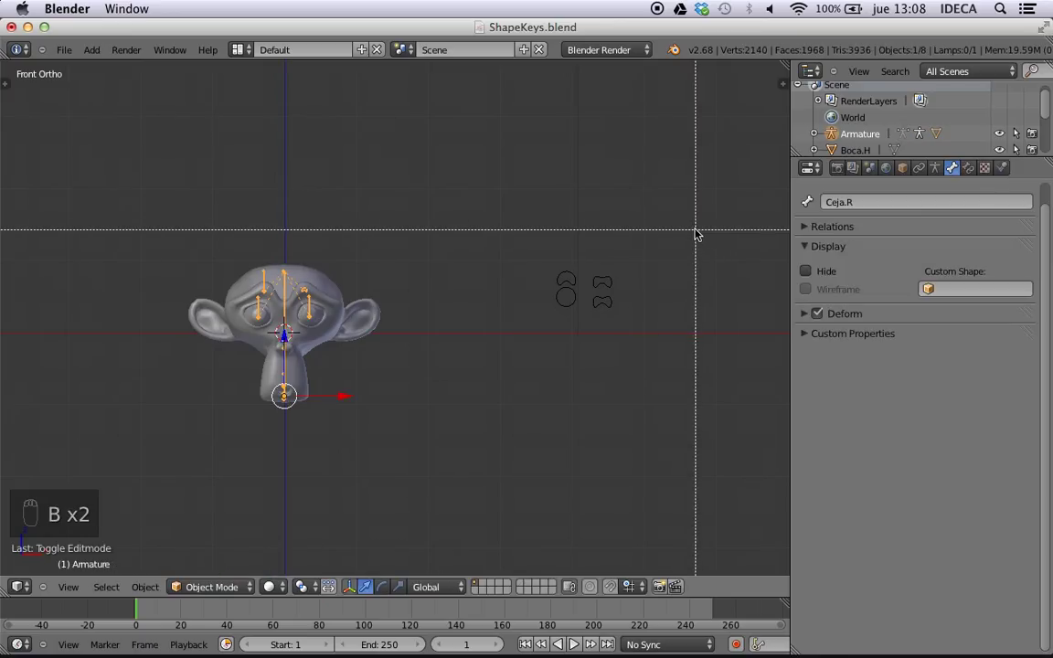
right_click(642, 259)
key(a)
key(b)
drag(655, 240, 521, 344)
key(g)
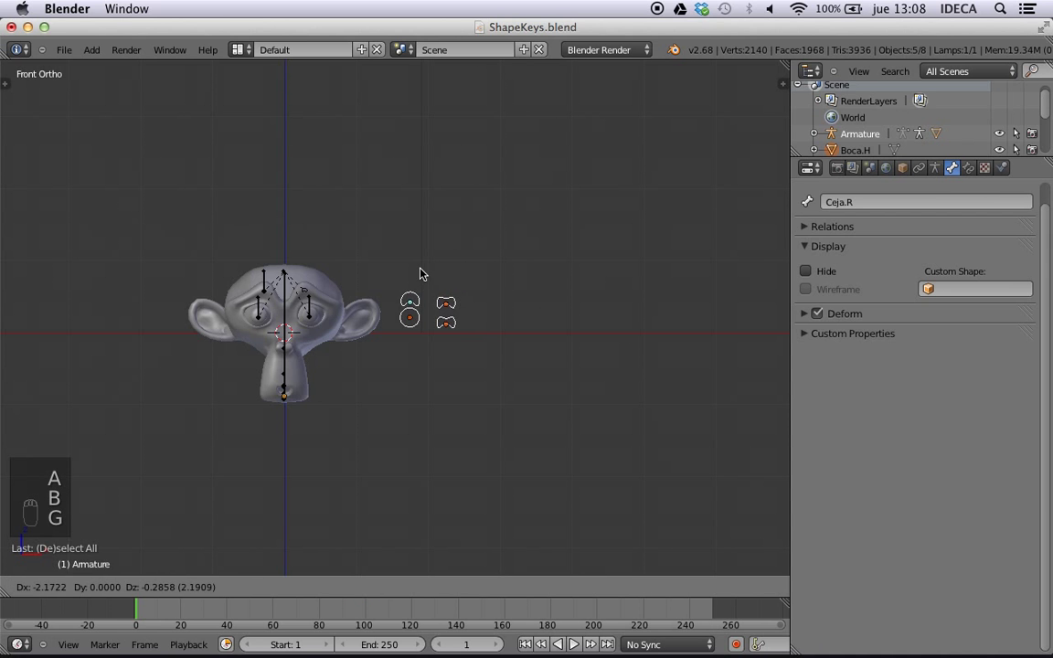
click(419, 269)
scroll(420, 269, up, 5)
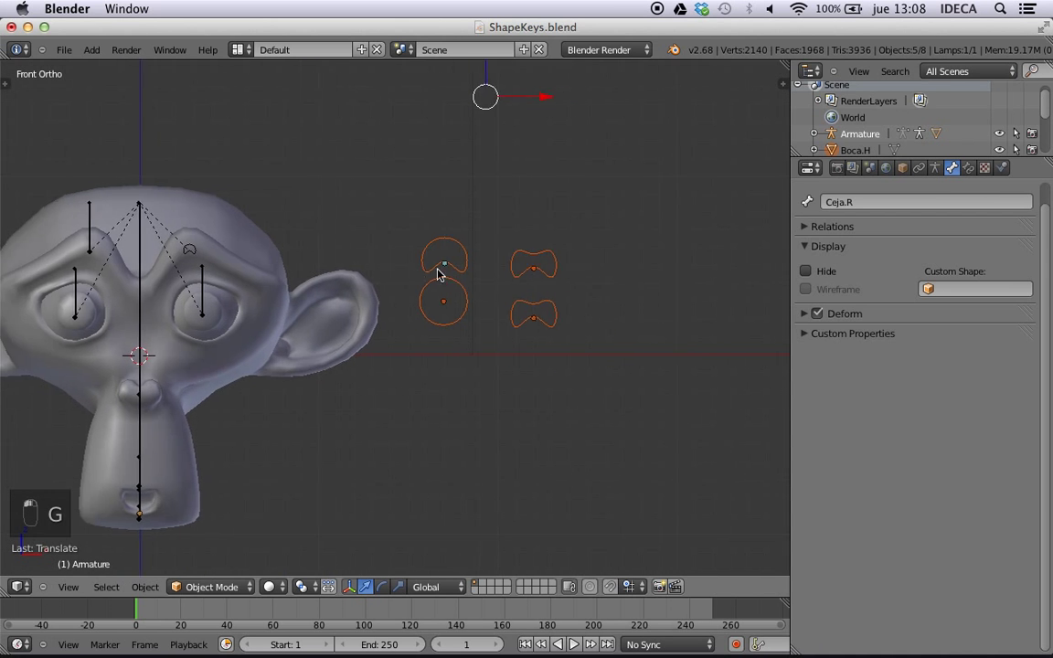
shift+middle_drag(417, 269, 588, 262)
key(a)
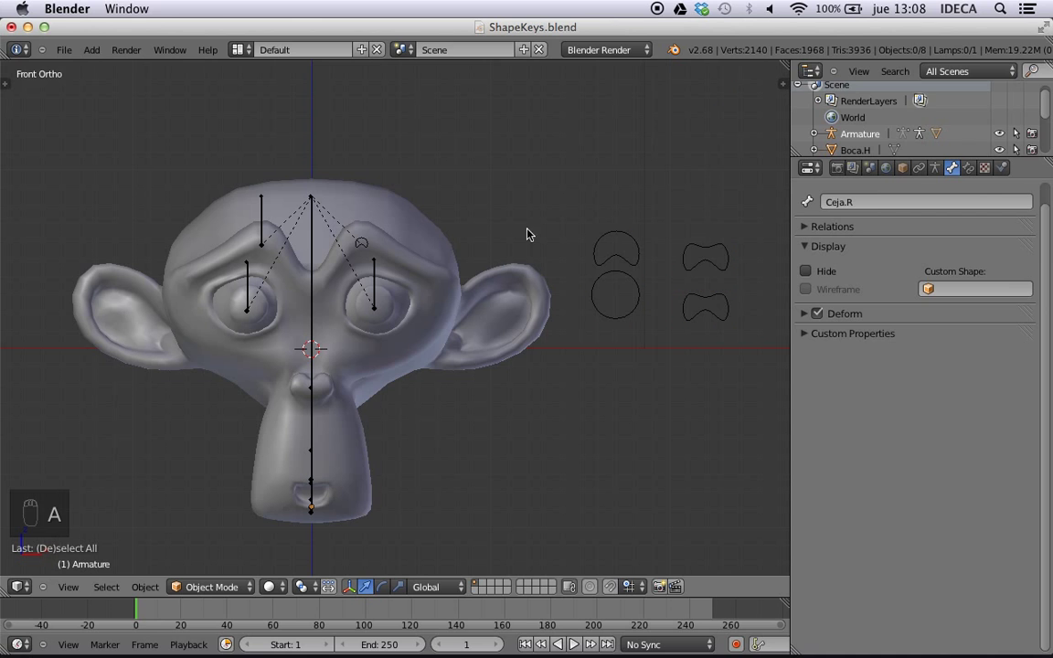
- Try enlarging the mesh of the Ceja control shape in Edit Mode, and return it to Object Mode
right_click(638, 263)
right_click(637, 263)
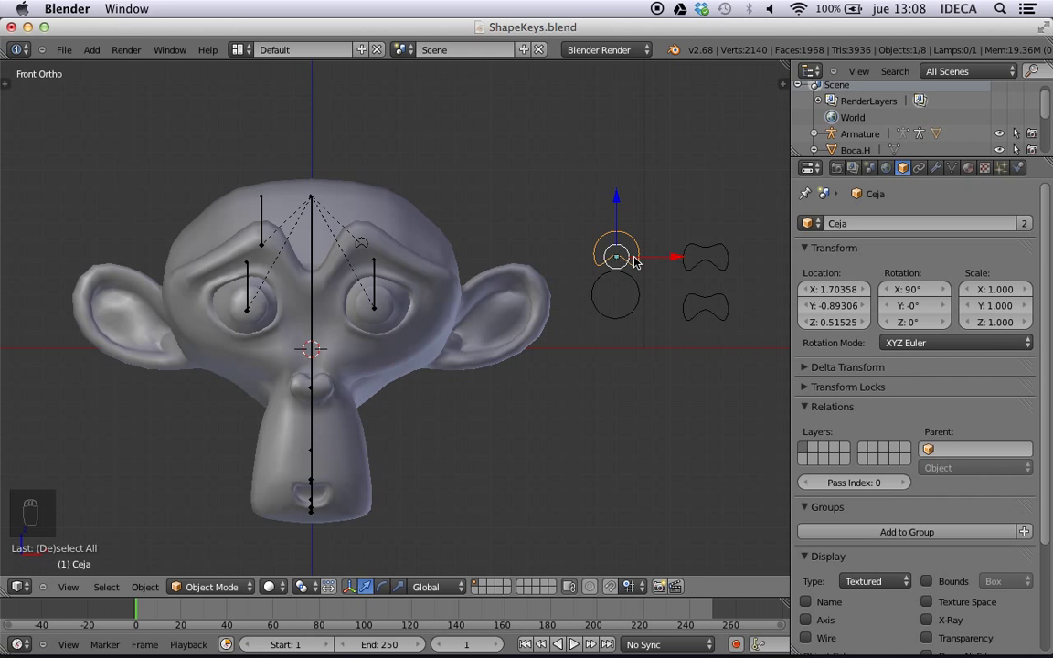
key(Tab)
key(s)
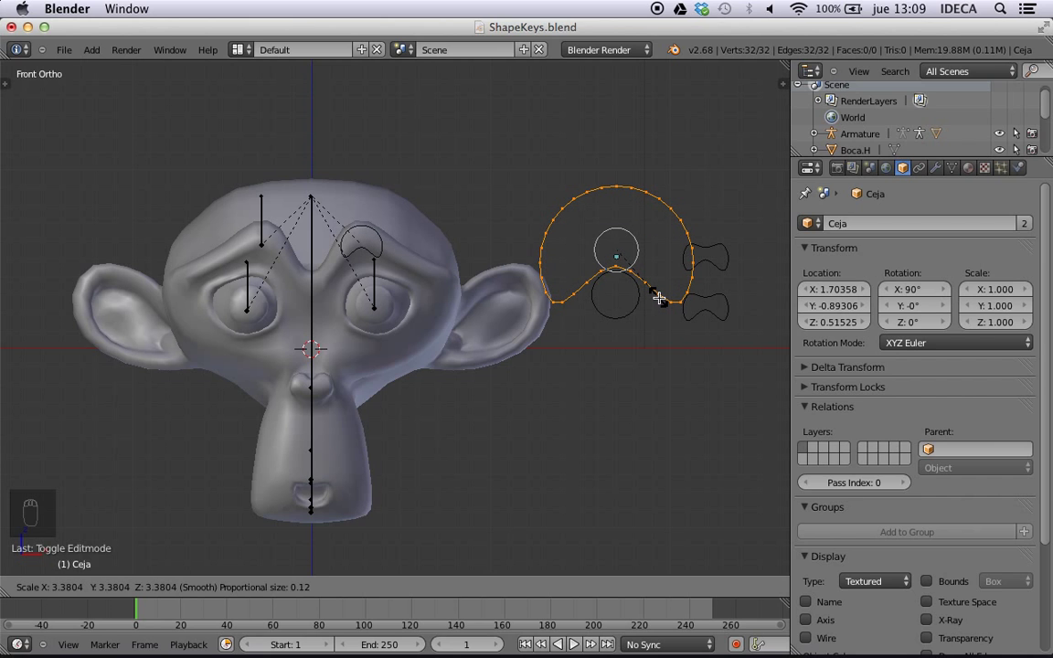
key(Escape)
key(Tab)
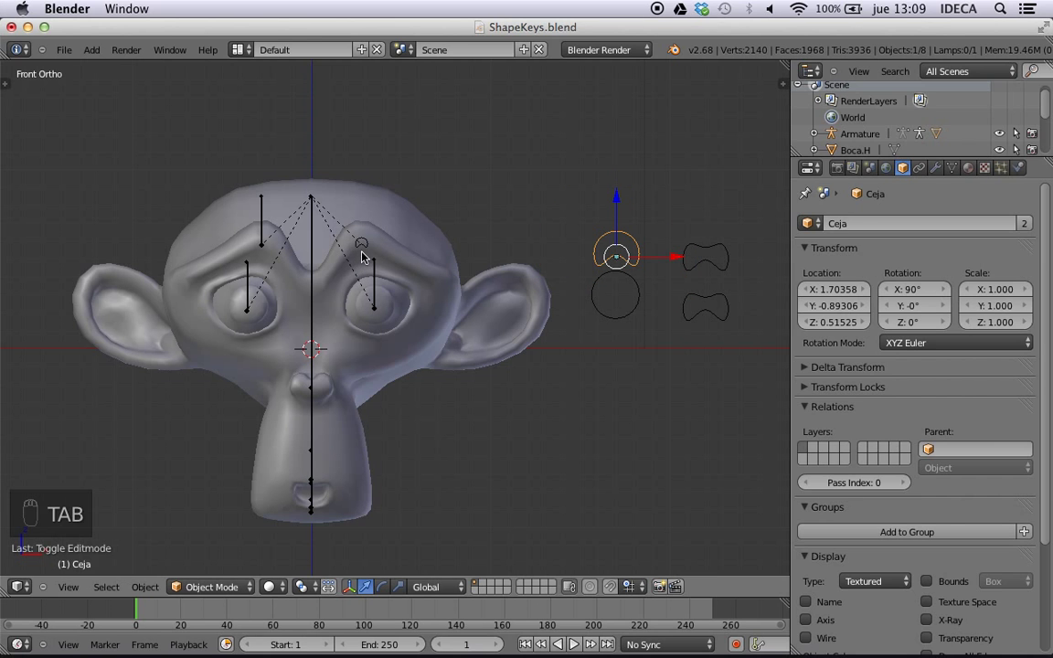
- Try scaling bone Ceja.L by about 1.73 in the armature's Edit Mode, and undo the change
right_click(364, 248)
right_click(364, 247)
scroll(366, 249, up, 4)
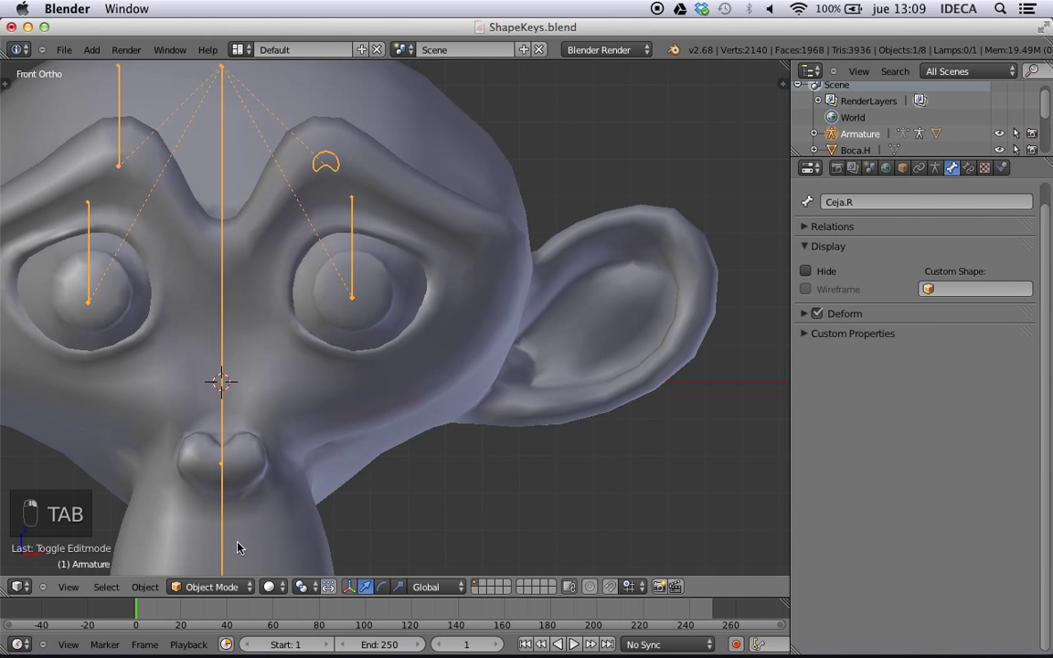
click(212, 587)
click(206, 554)
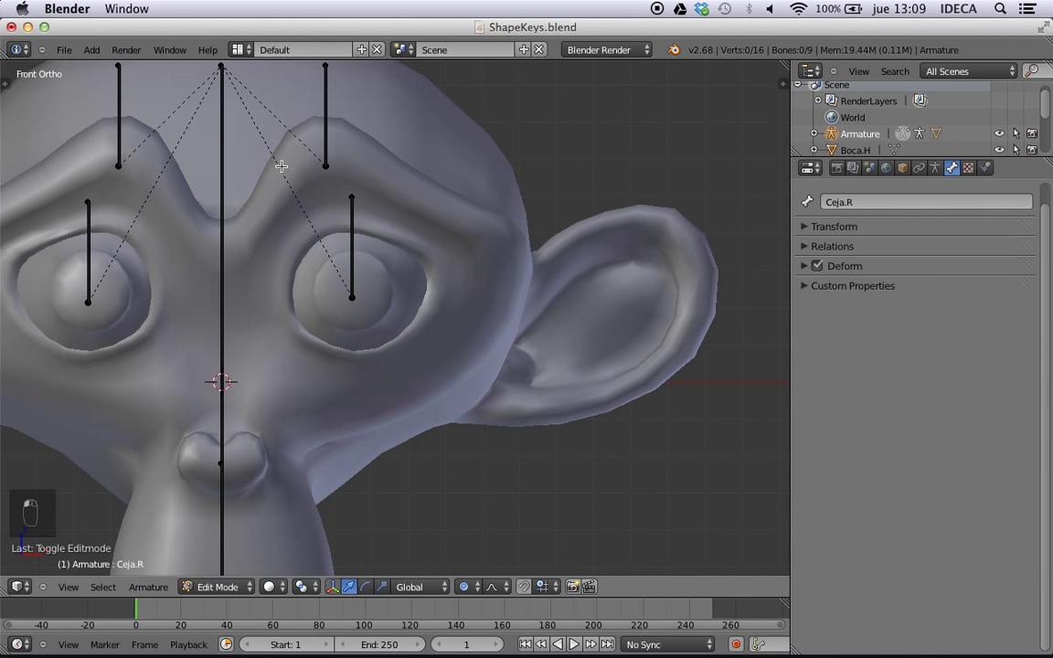
right_click(327, 153)
scroll(329, 153, down, 2)
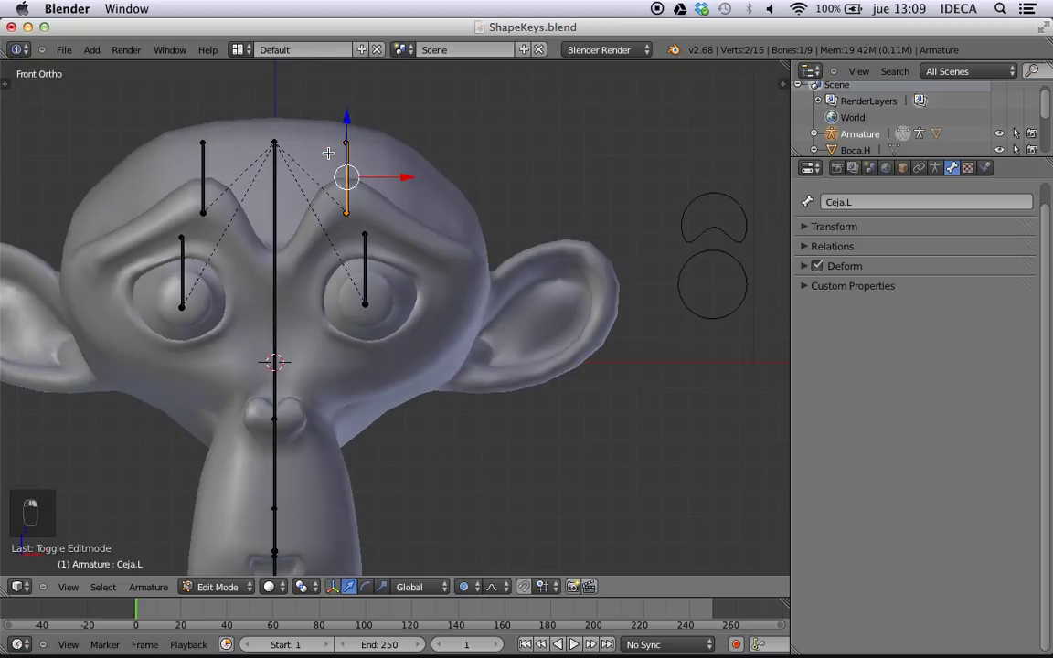
key(s)
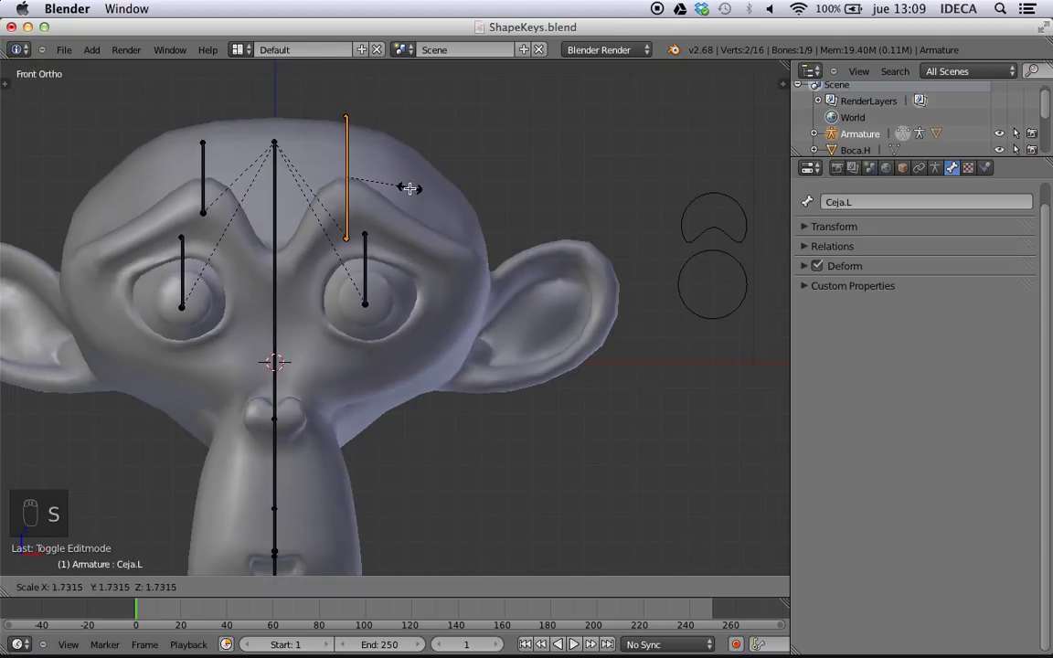
click(409, 187)
key(Tab)
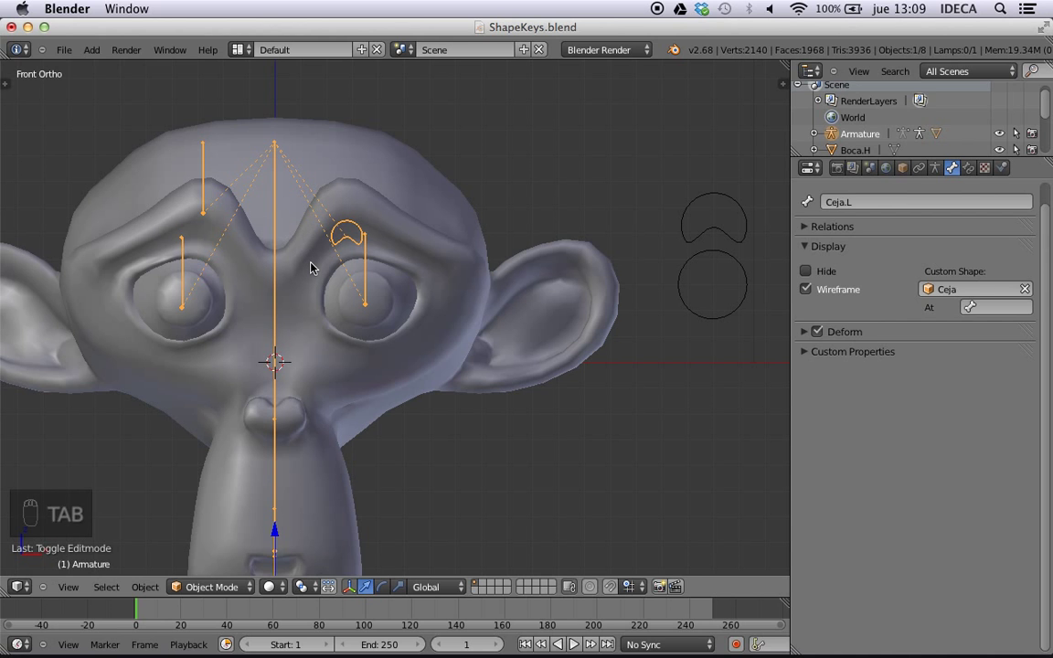
key(super+z)
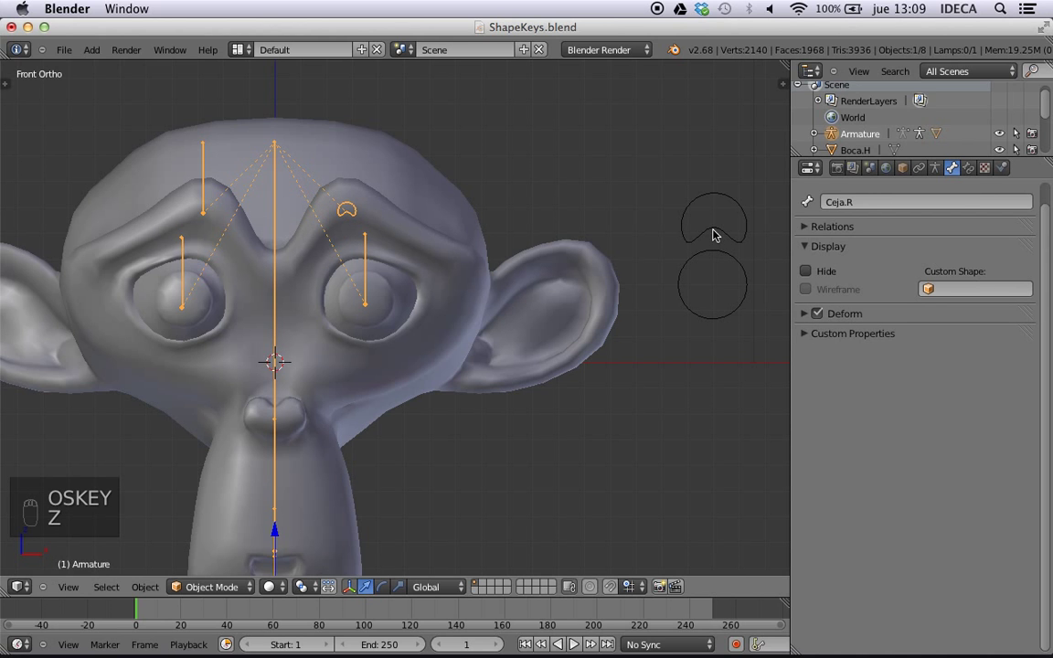
- Enlarge the mesh of the Ceja control shape to roughly four times its size in Edit Mode
scroll(714, 228, down, 5)
scroll(695, 232, up, 4)
right_click(667, 244)
scroll(667, 244, down, 3)
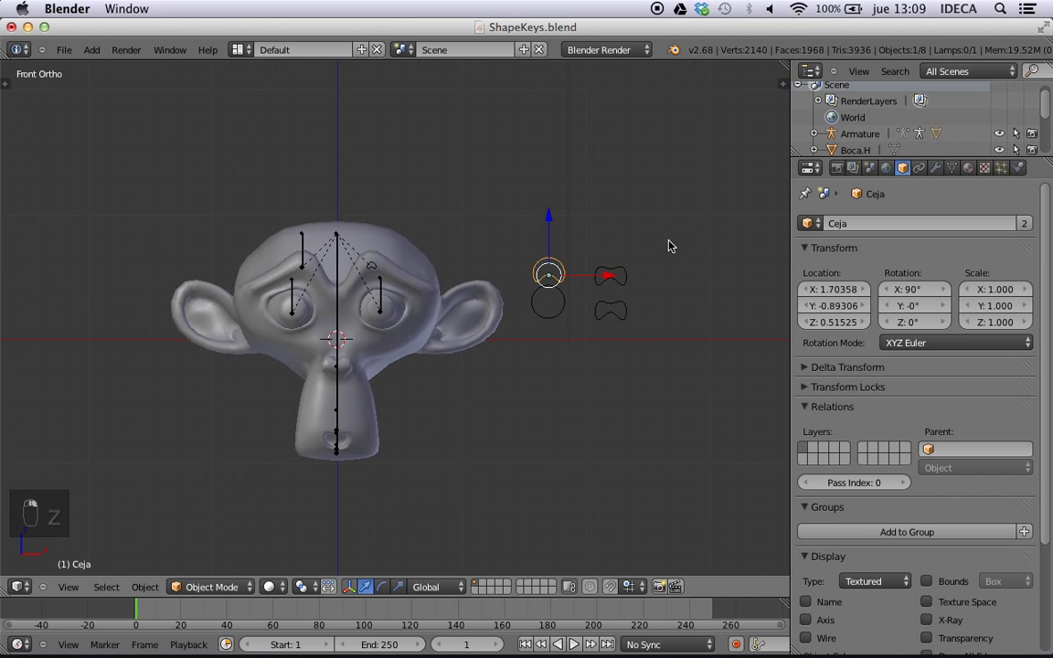
key(Tab)
key(s)
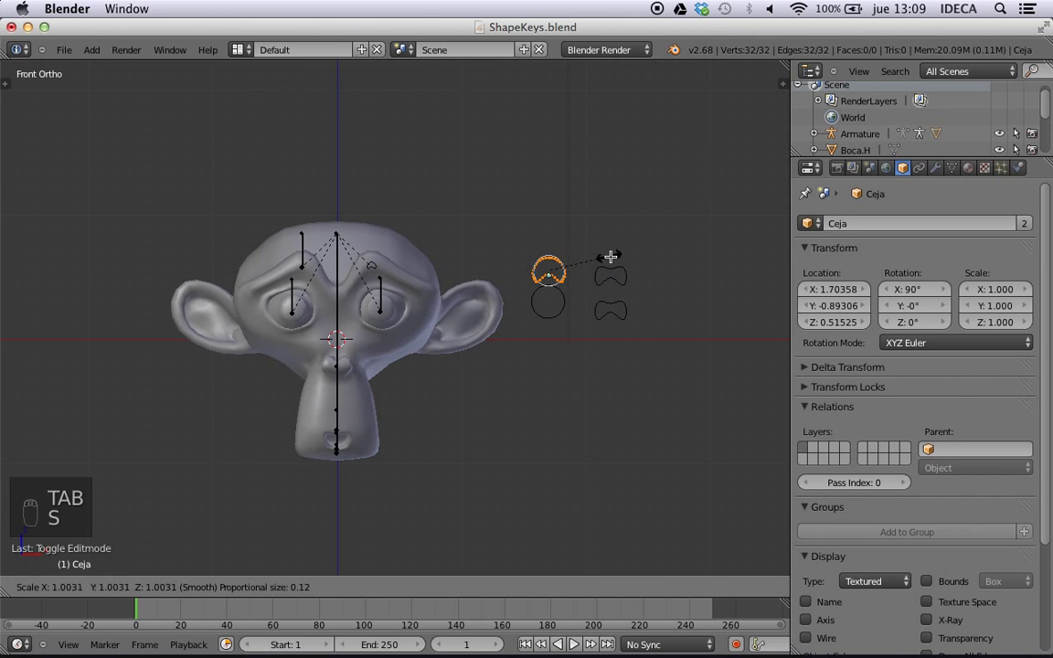
click(805, 278)
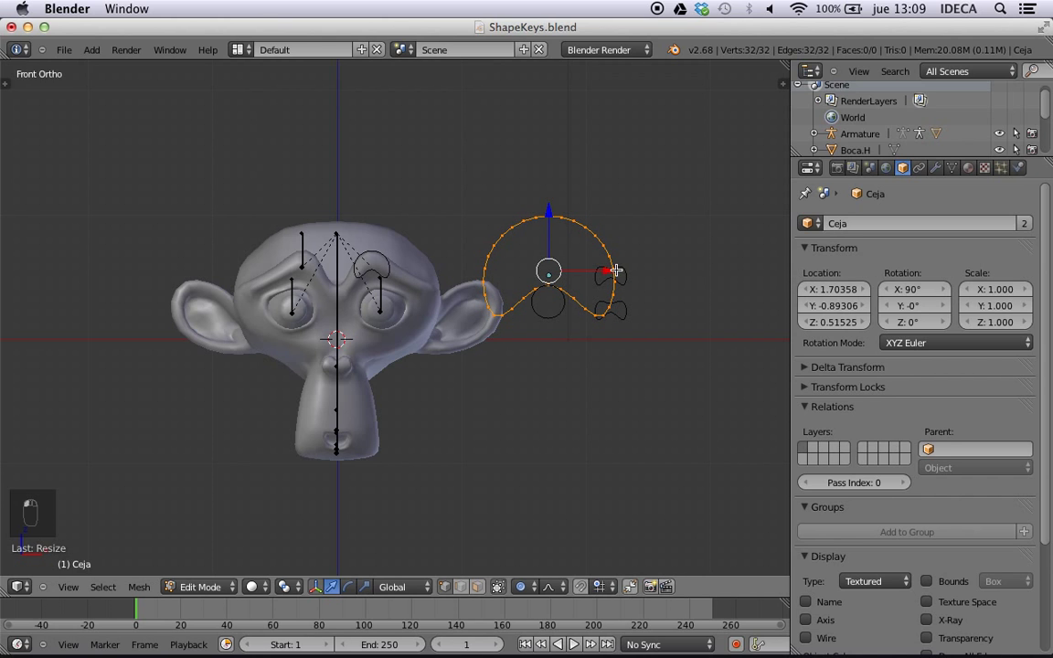
- In Object Mode, move the Ceja shape above the other control shapes, to about X 1.93 and Z 1.52
key(Tab)
key(g)
click(589, 148)
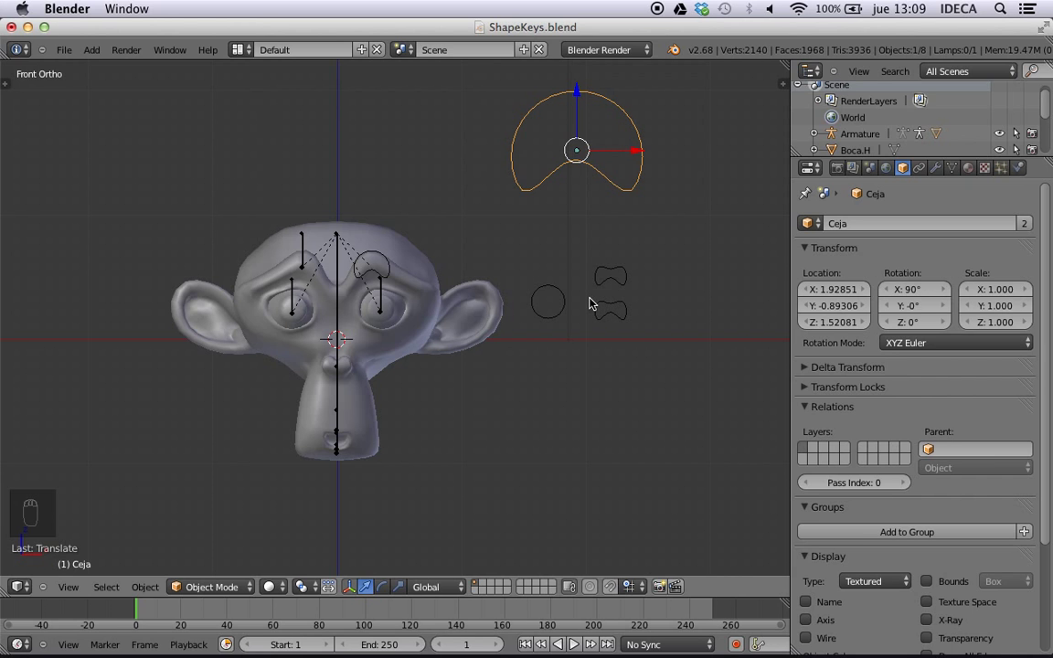
- Try deleting the Ceja control shape object, and undo the deletion
key(x)
click(609, 197)
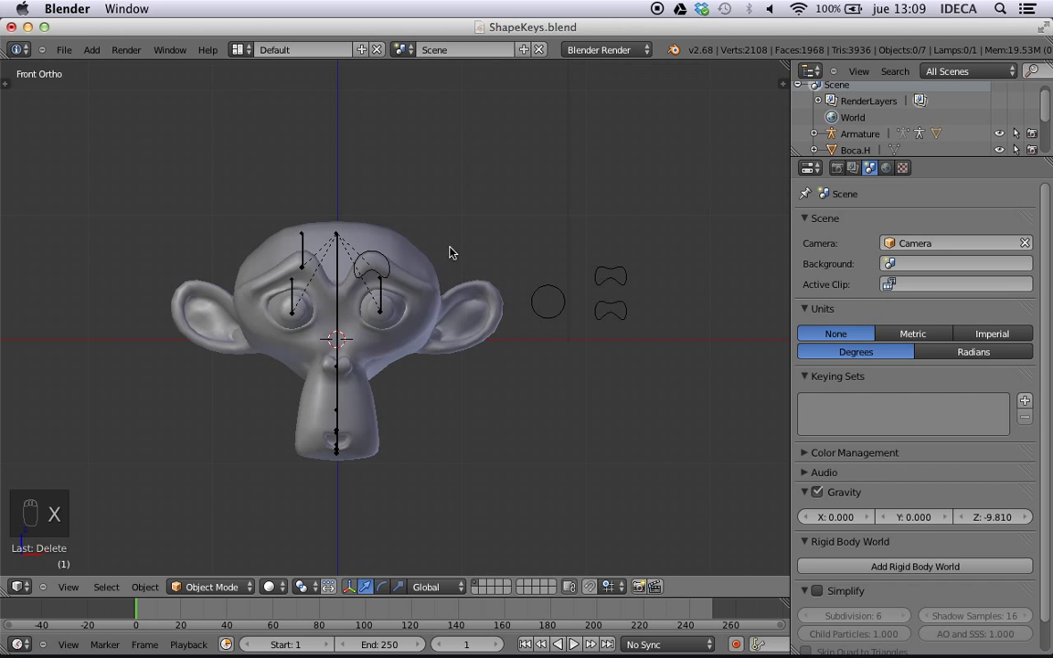
key(super+z)
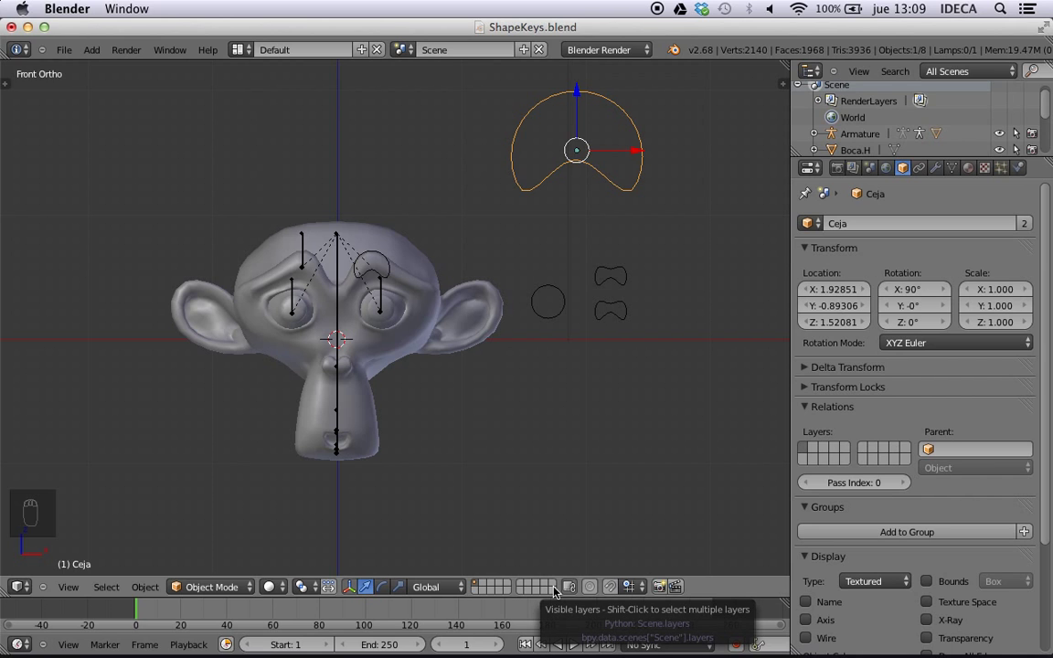
- Move the Ceja control shape to layer 5, check that layer, and return to layer 1
key(m)
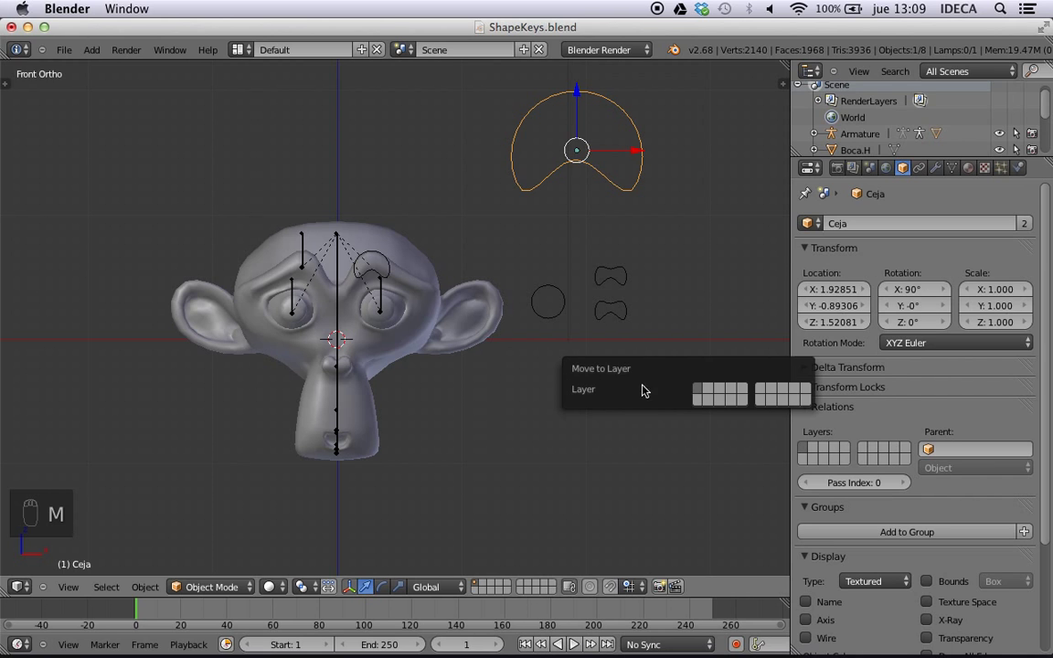
click(743, 388)
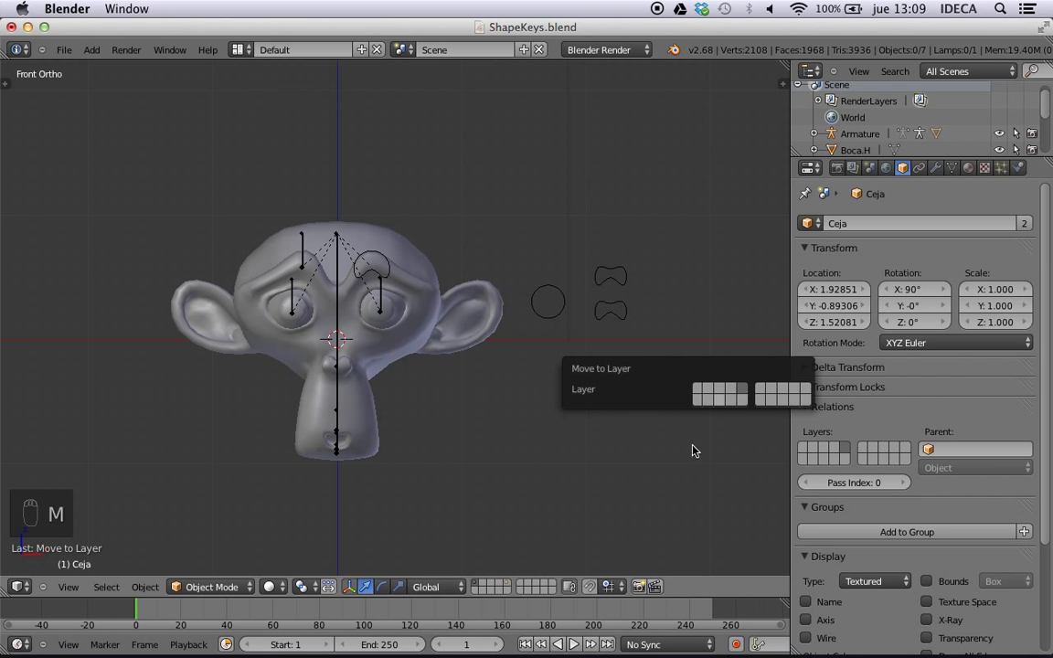
click(508, 588)
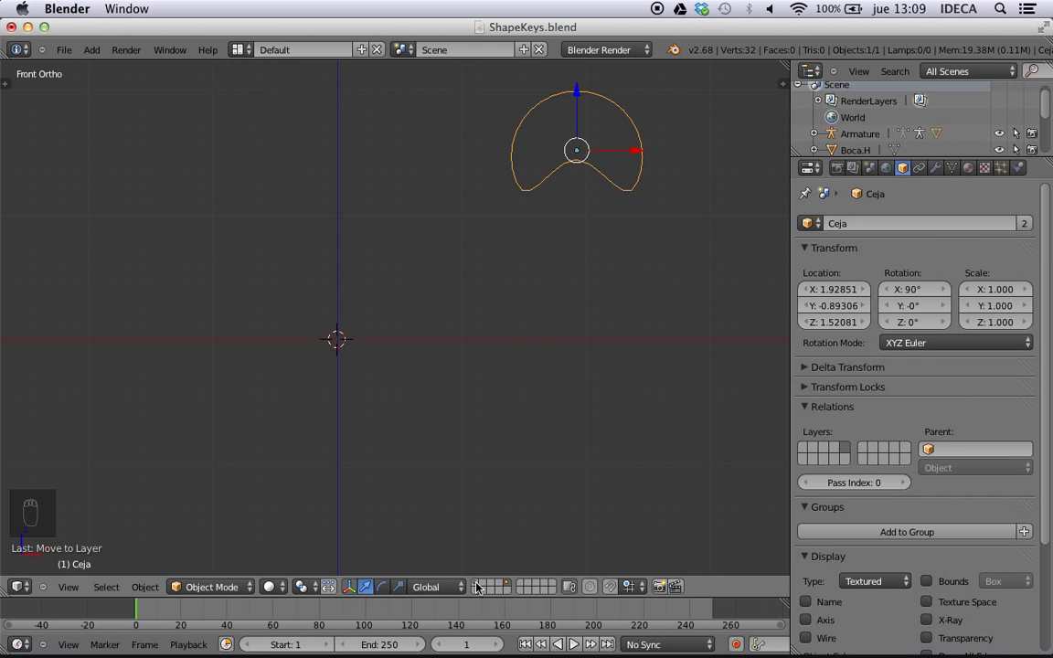
click(477, 584)
scroll(395, 361, up, 2)
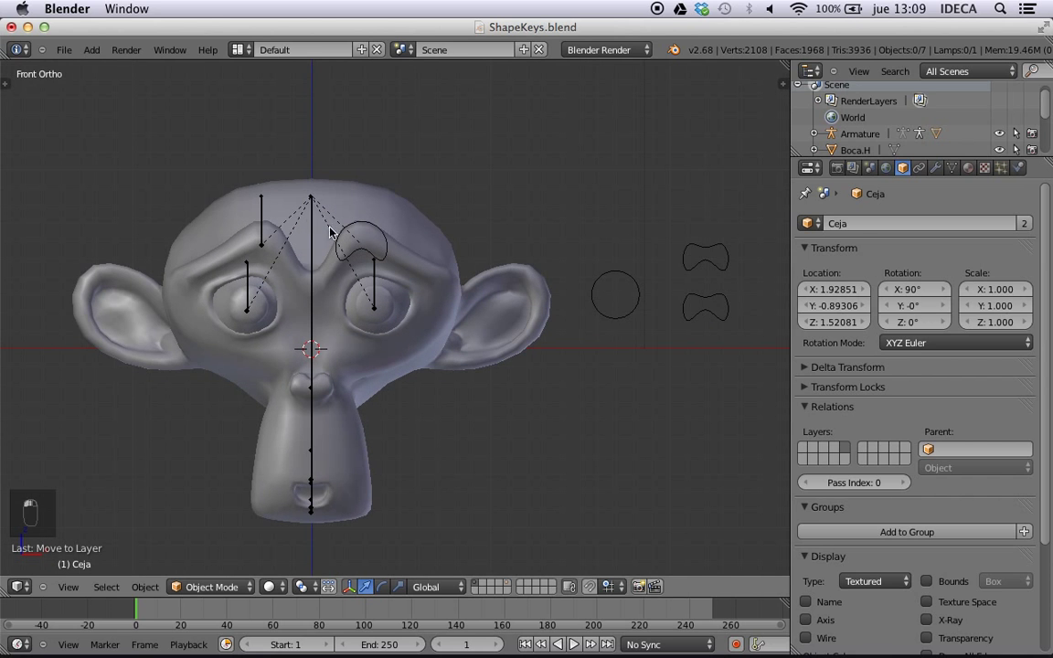
- In the armature's Pose Mode, assign Ceja as the Ceja.R bone's custom shape and display it as wireframe
right_click(260, 224)
right_click(261, 224)
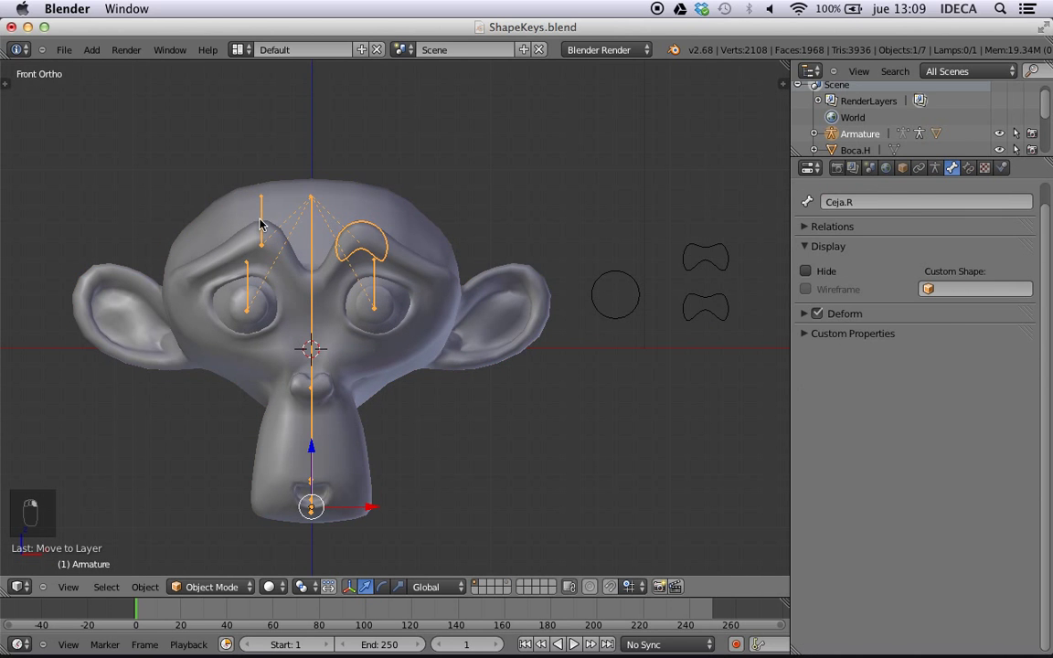
click(240, 587)
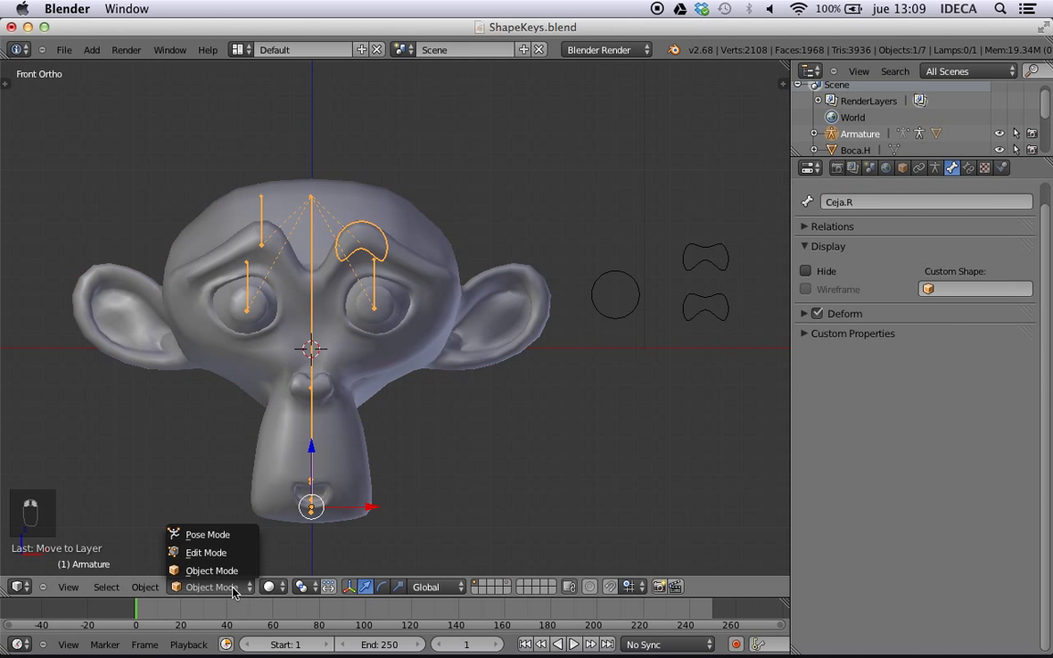
click(224, 535)
right_click(261, 197)
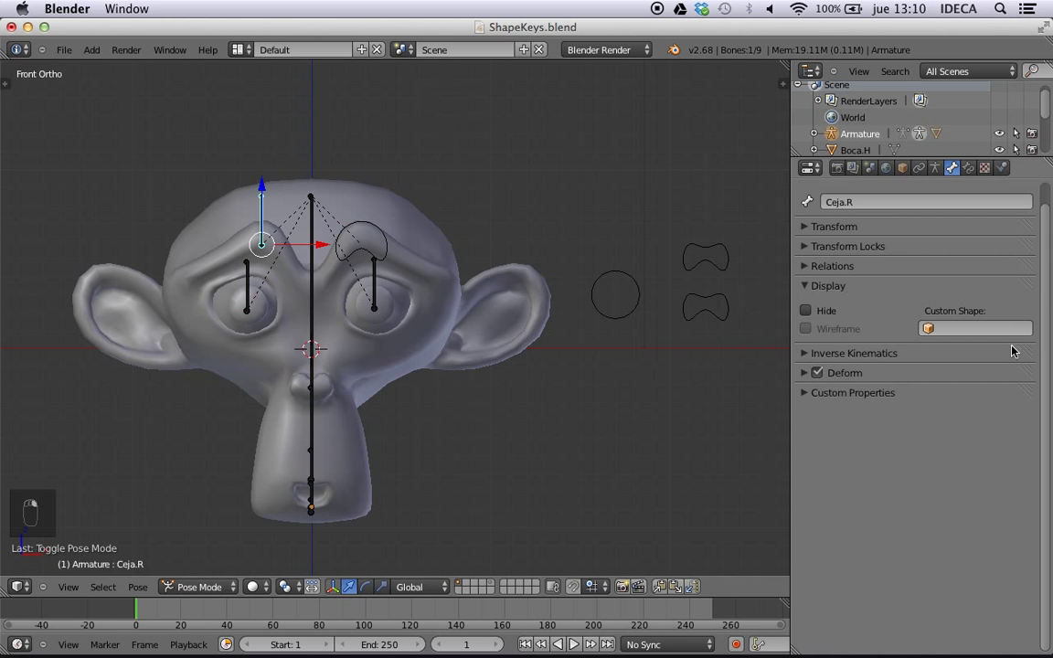
click(976, 328)
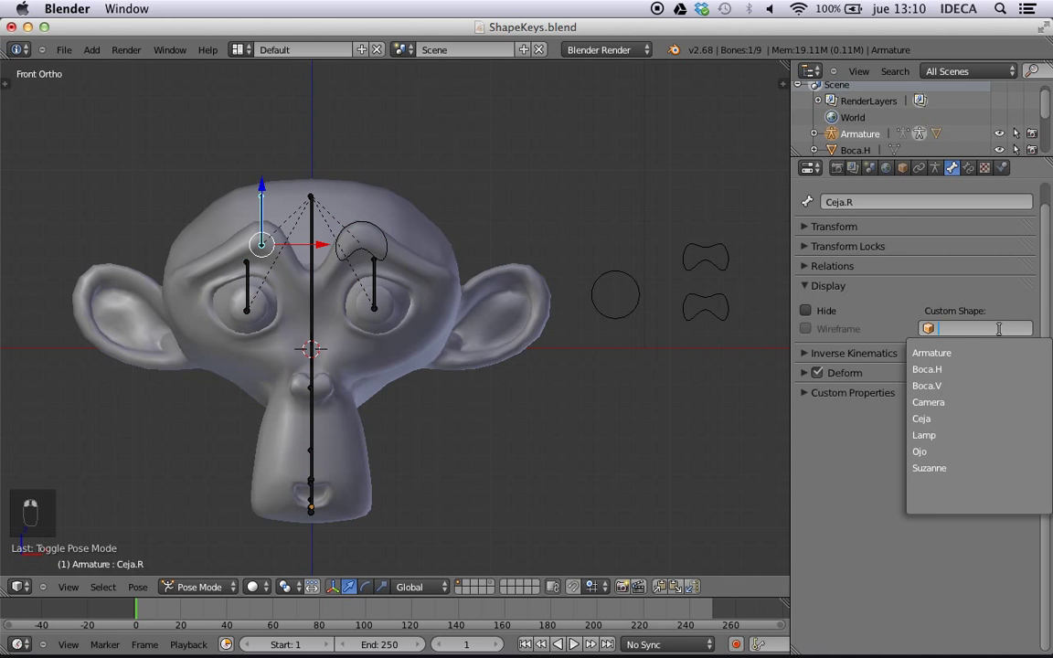
click(937, 419)
click(823, 336)
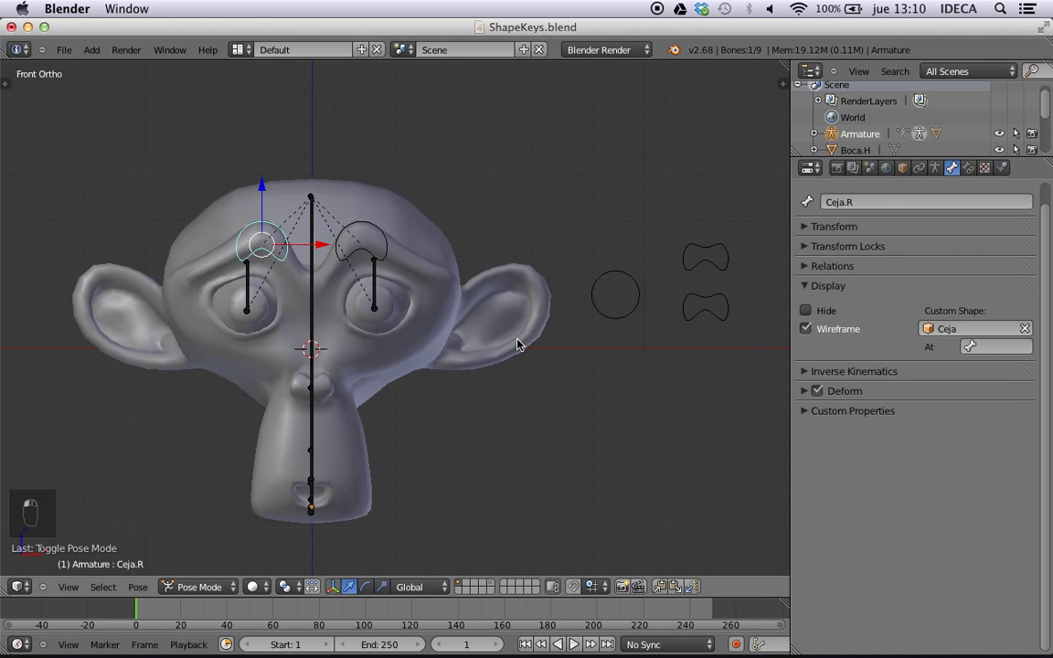
scroll(517, 346, down, 3)
scroll(268, 235, up, 4)
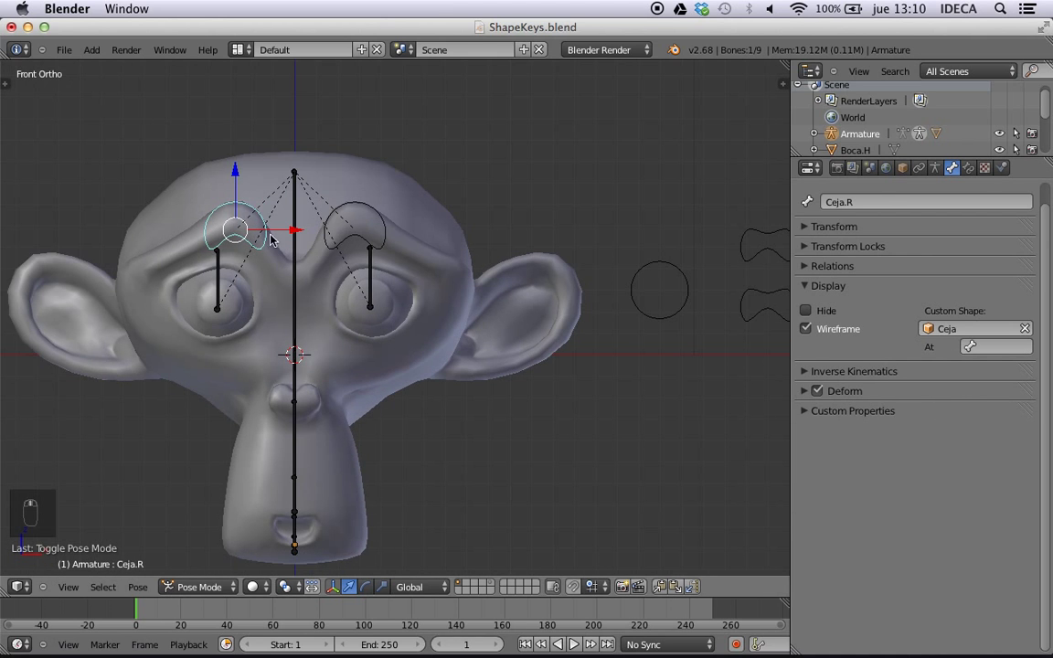
- Assign Ojo as the Ojo.L bone's custom shape and display it as wireframe
key(a)
shift+middle_drag(588, 353, 552, 345)
right_click(311, 258)
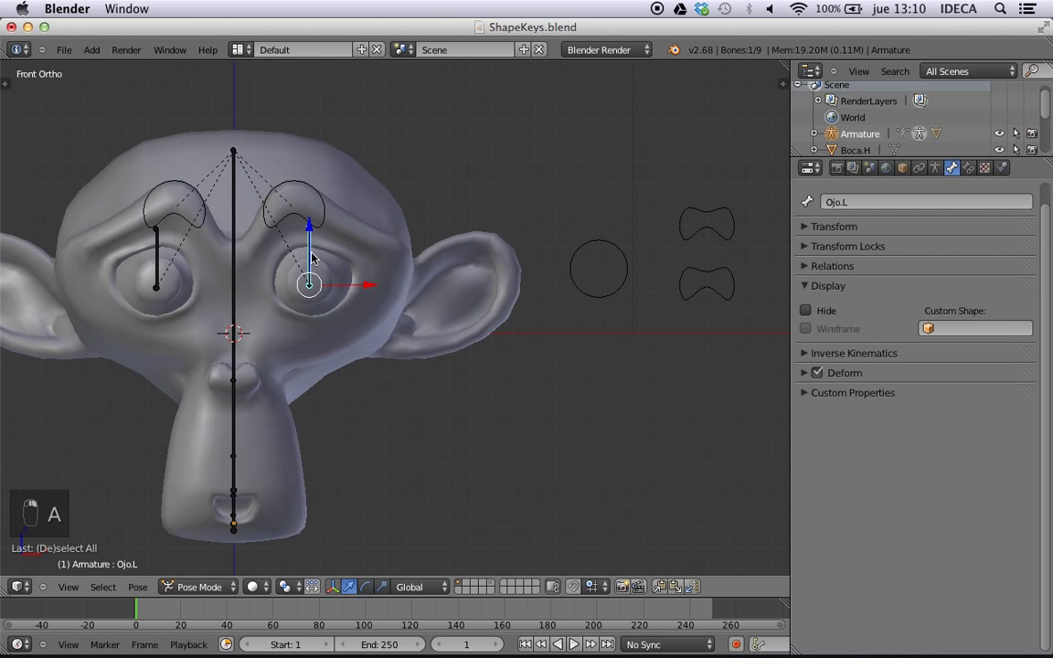
click(974, 328)
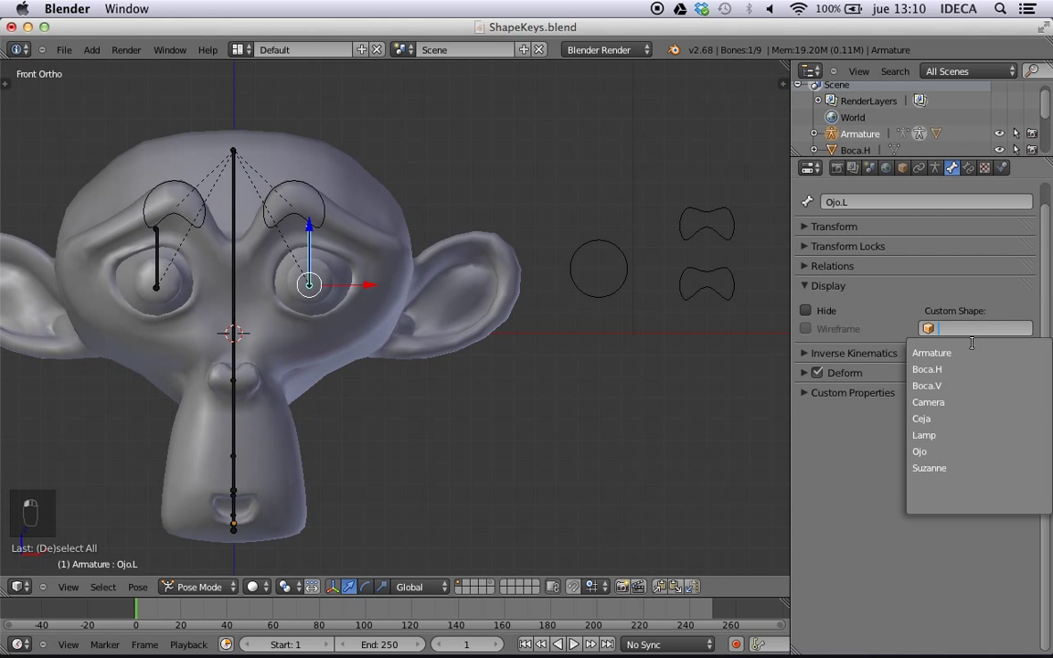
click(942, 452)
click(805, 330)
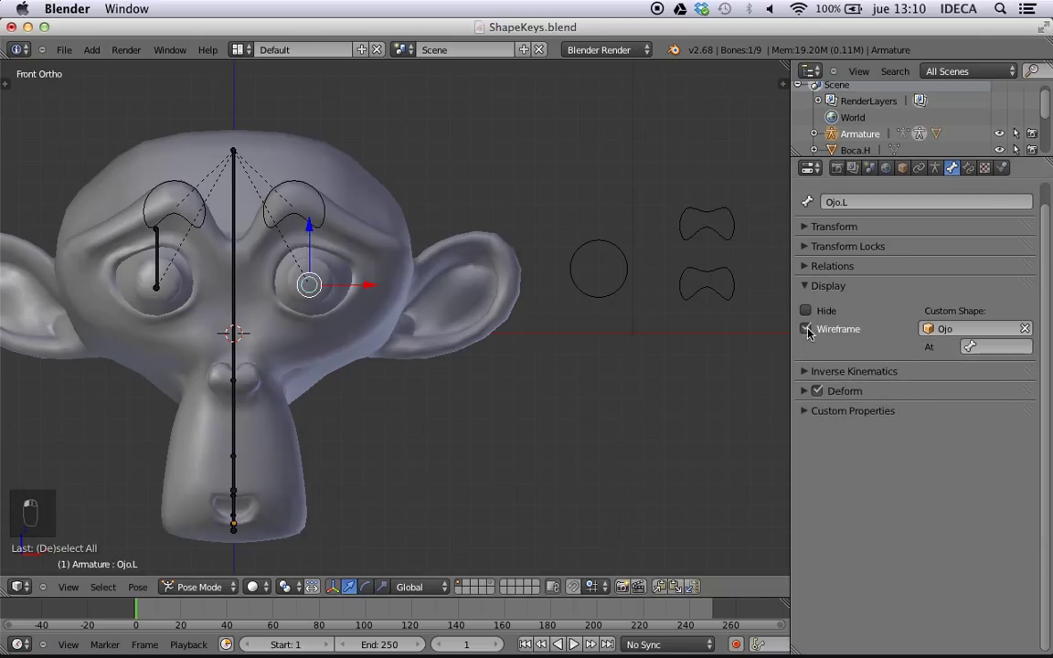
- Enlarge the mesh of the Ojo control shape to about 2.8 times its size in Edit Mode, ending in Object Mode
right_click(577, 290)
key(Tab)
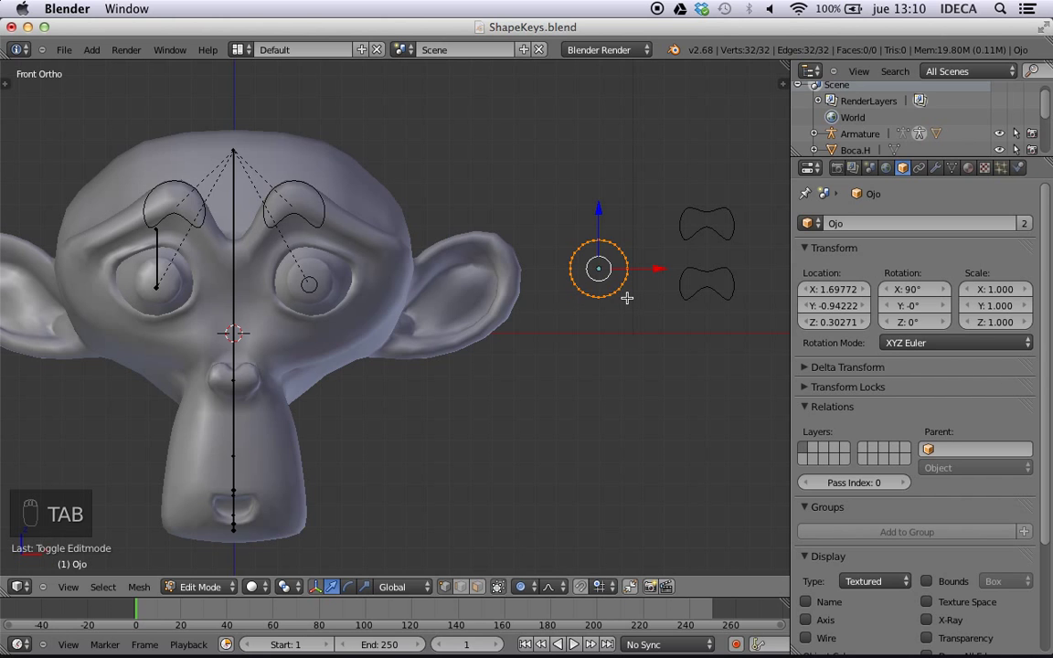
key(s)
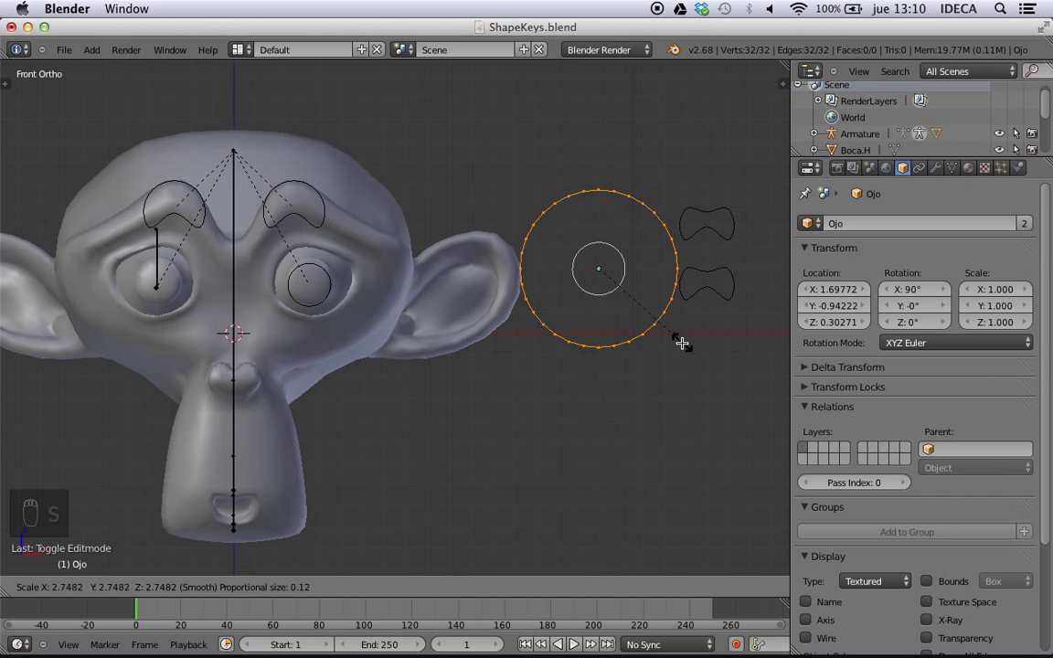
click(682, 345)
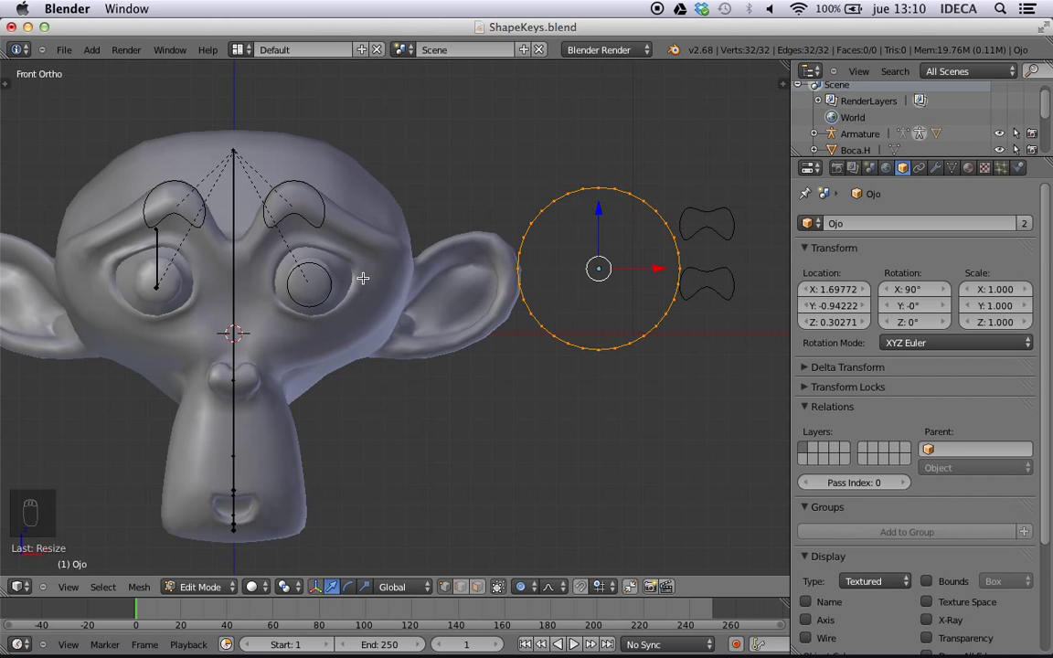
key(Tab)
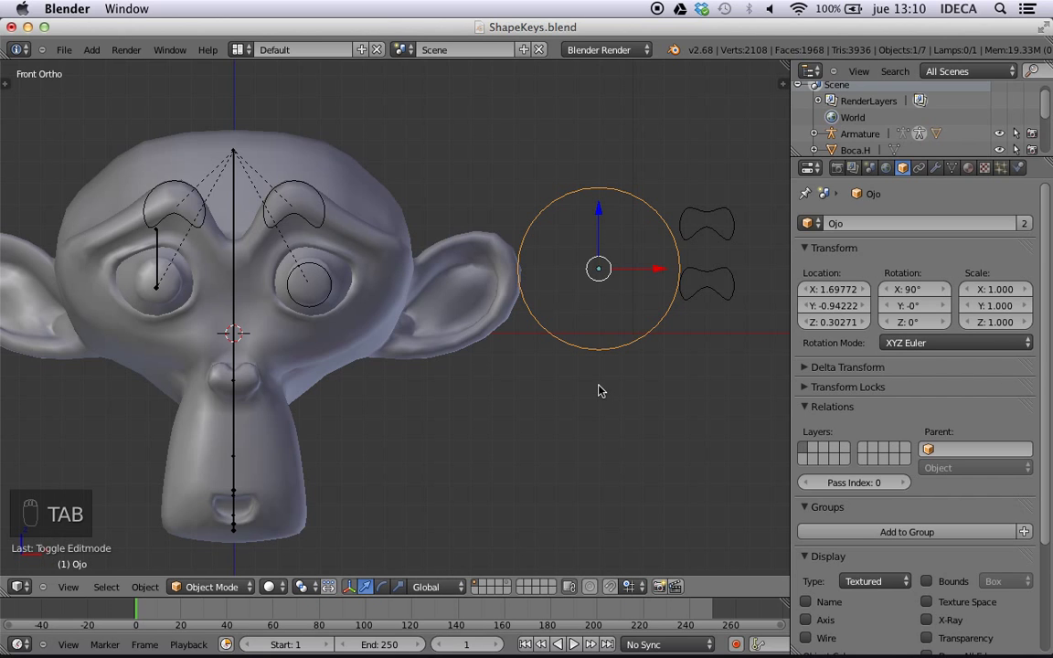
- Move the Ojo control shape to layer 5 and place it there below the Ceja shape, at about X 1.91 and Z 0.72
key(m)
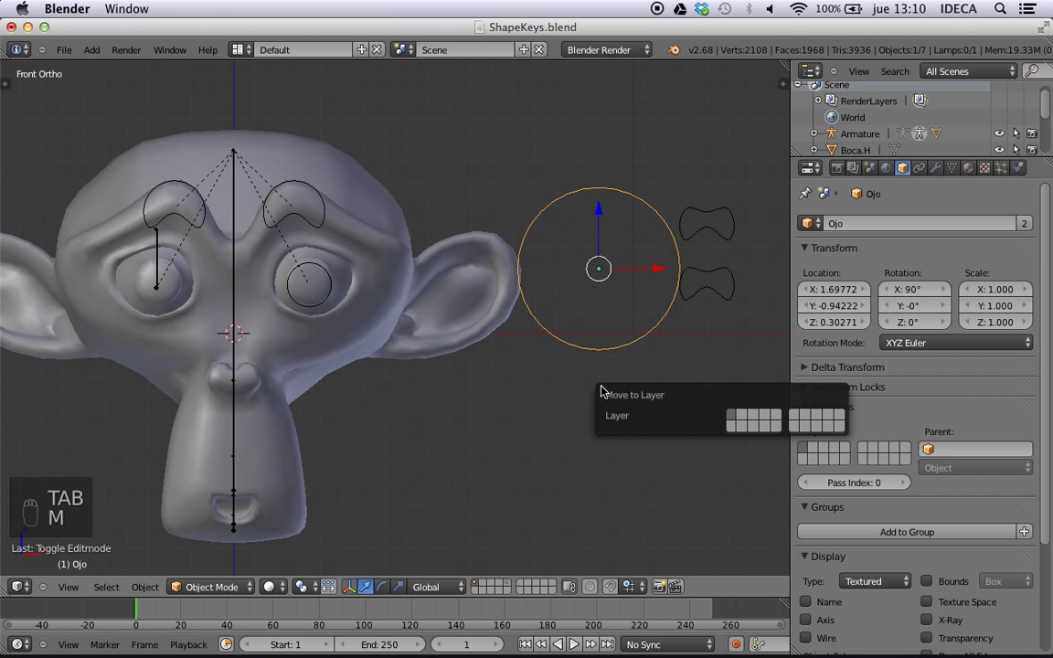
click(775, 418)
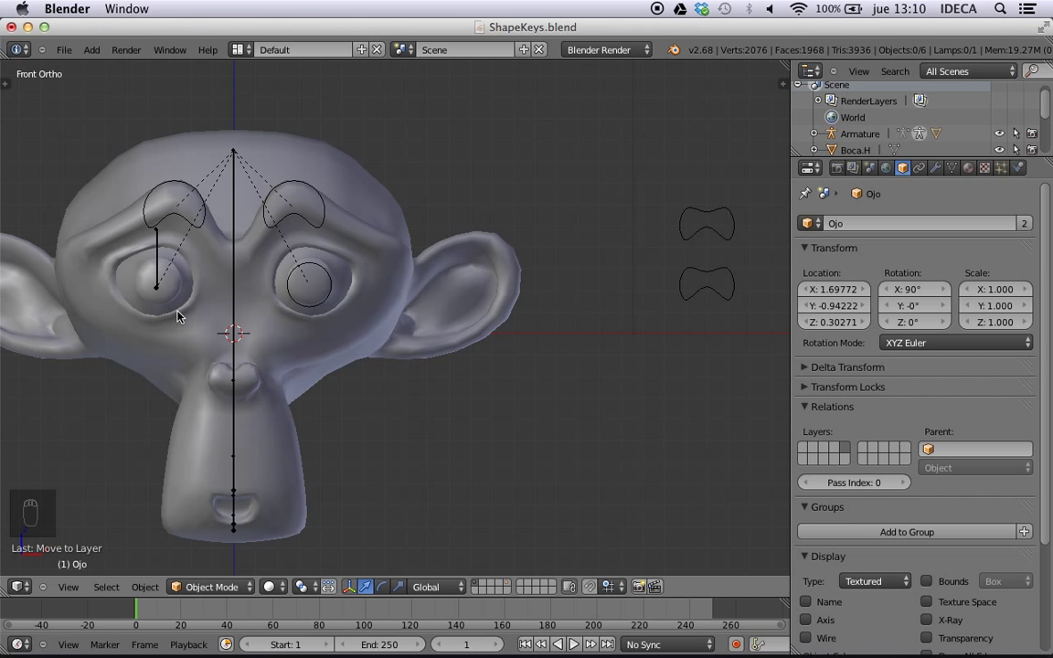
click(508, 586)
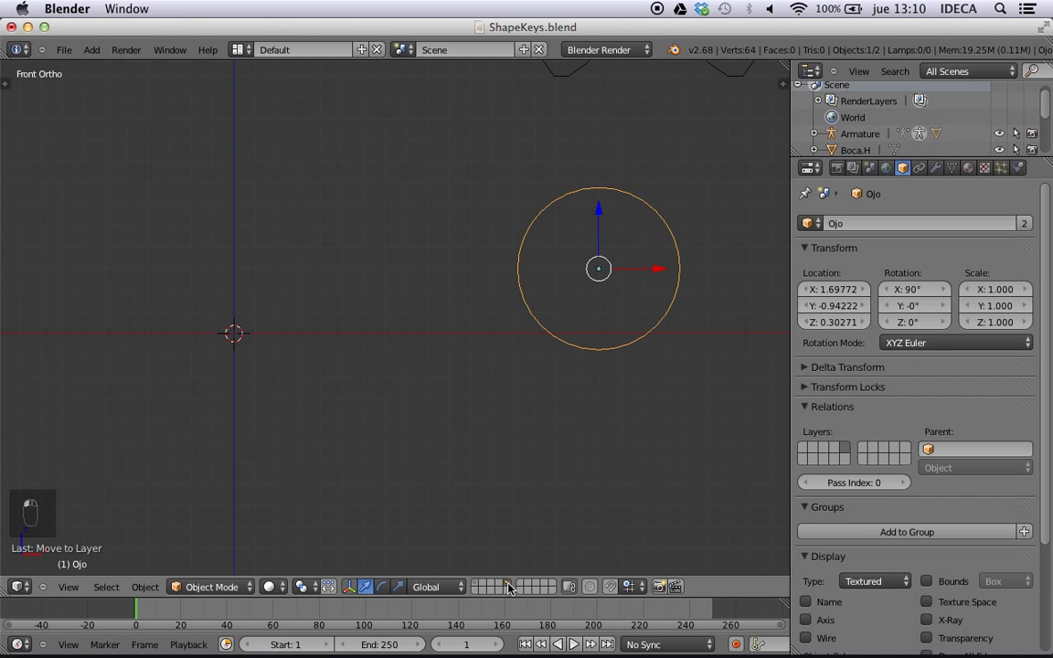
scroll(640, 262, down, 4)
key(g)
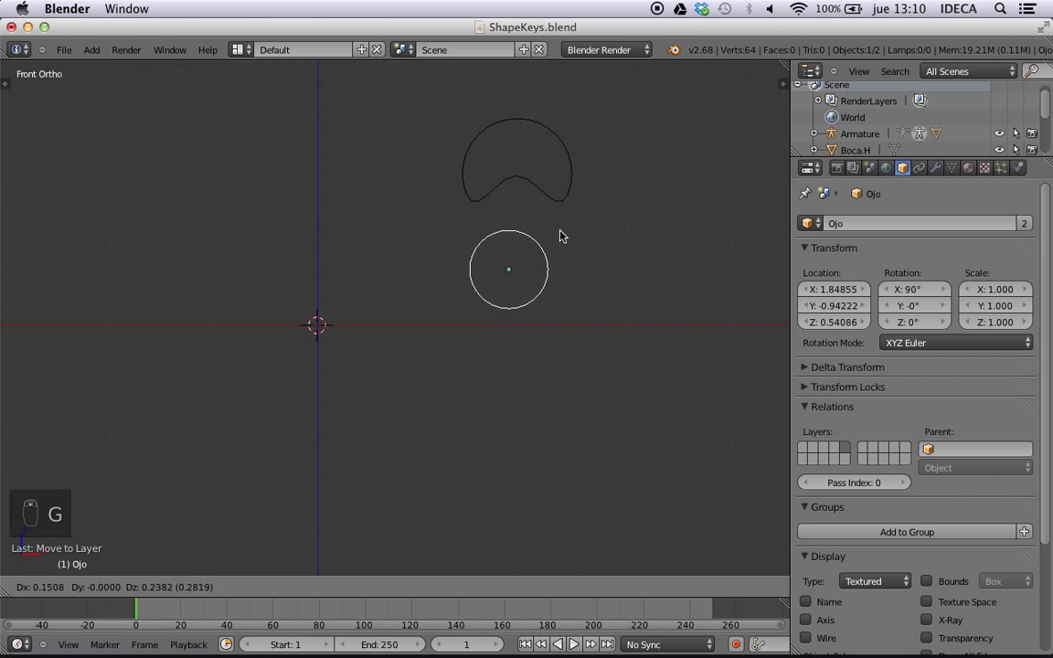
click(567, 216)
key(Tab)
key(Tab)
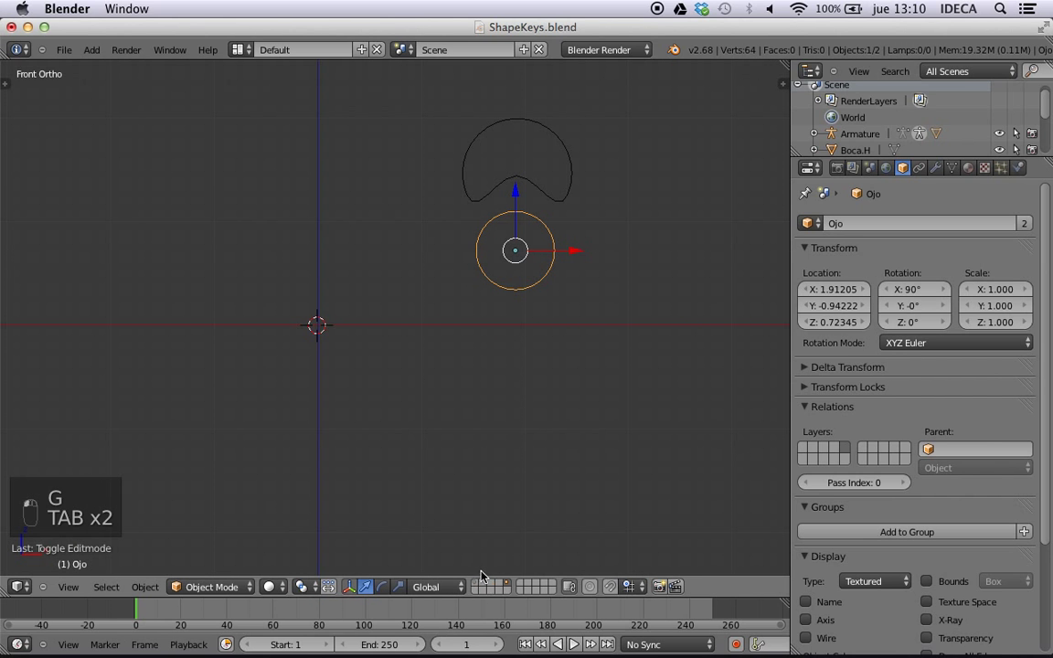
- Return to layer 1 and assign Ojo as the Ojo.R bone's custom shape, displayed as wireframe
click(482, 583)
scroll(364, 334, up, 7)
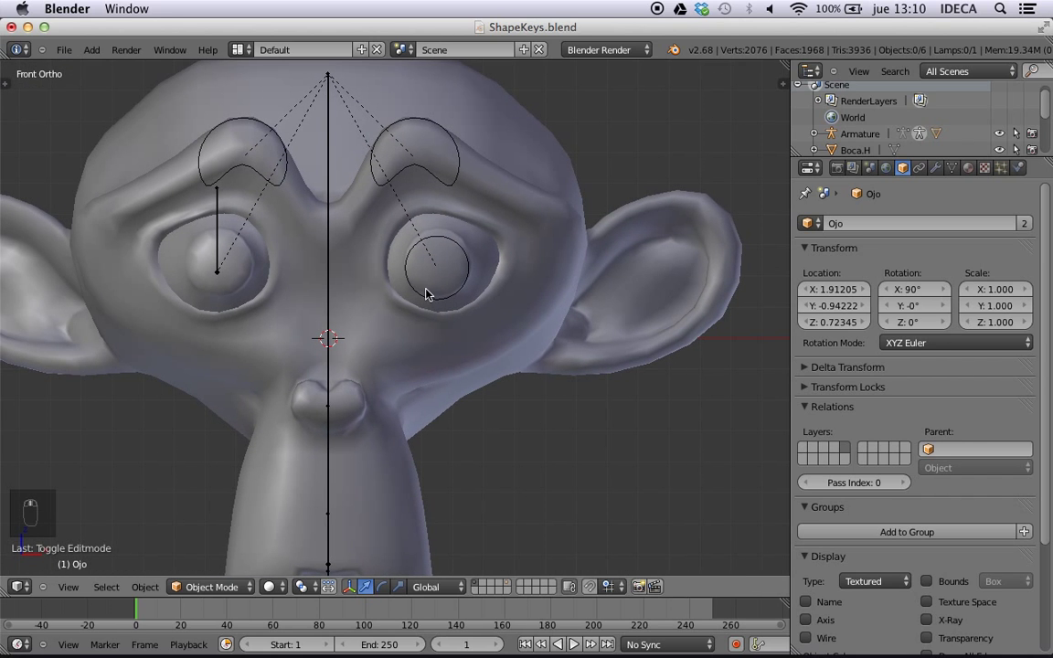
right_click(418, 296)
right_click(220, 268)
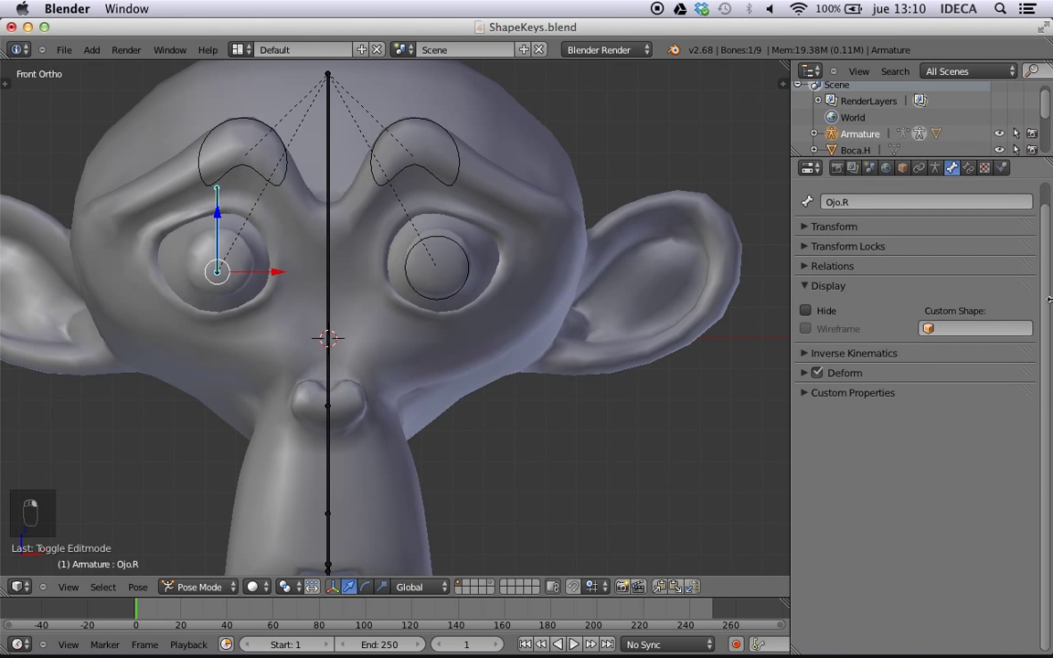
click(1005, 328)
key(Down)
key(Down)
key(Down)
key(Down)
key(Down)
key(Down)
key(Down)
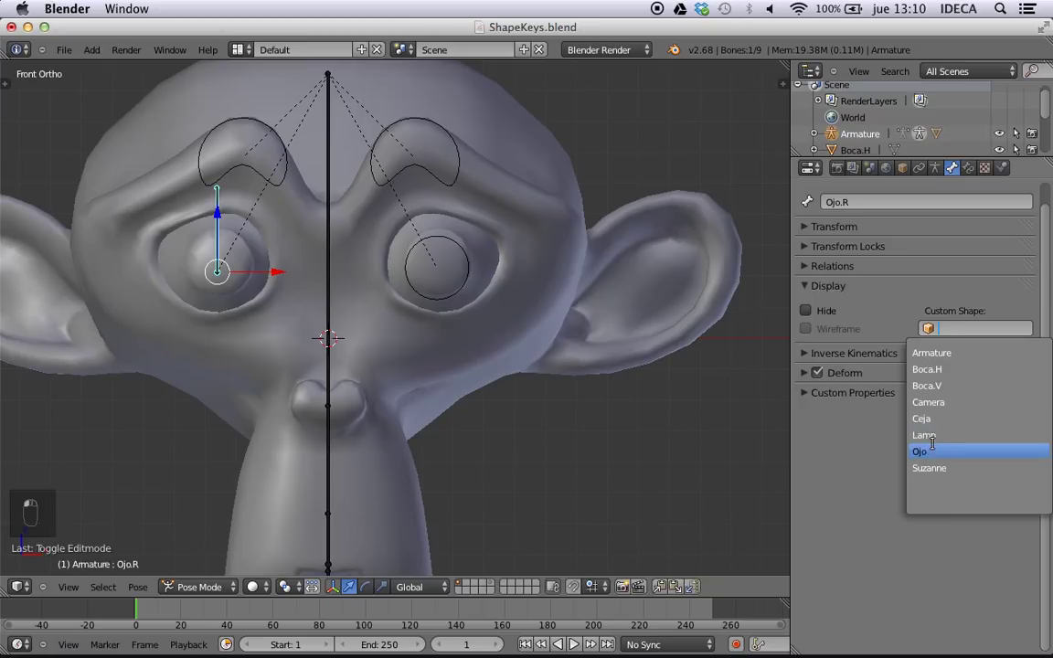
key(Return)
click(806, 329)
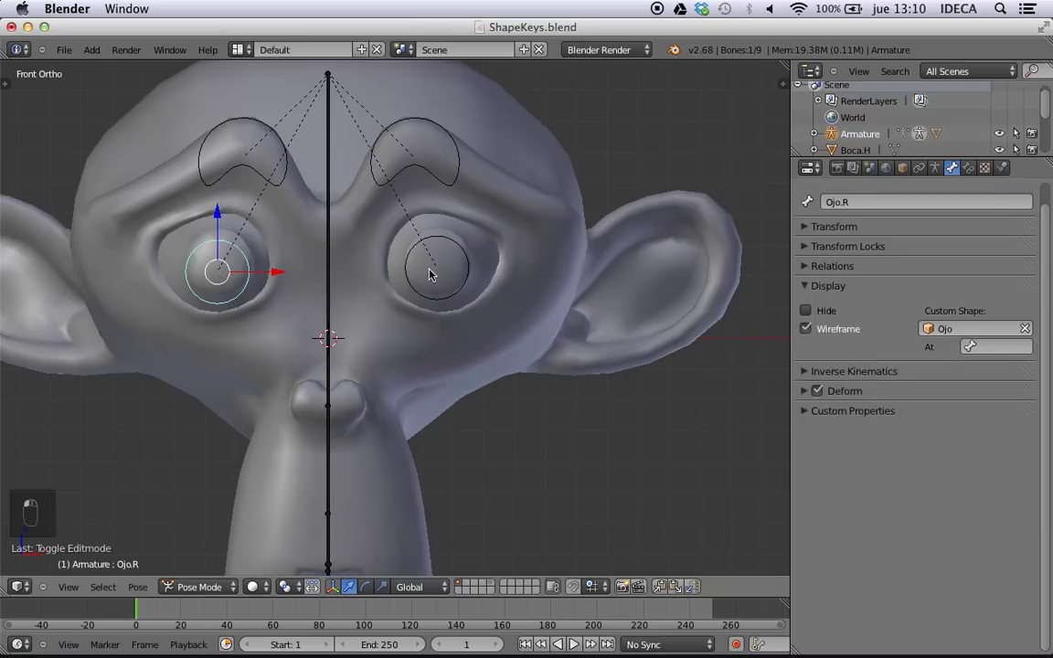
- Raise both eye bones together slightly along Z to center their circles on the eyeballs, and check them from the side
shift+right_click(467, 267)
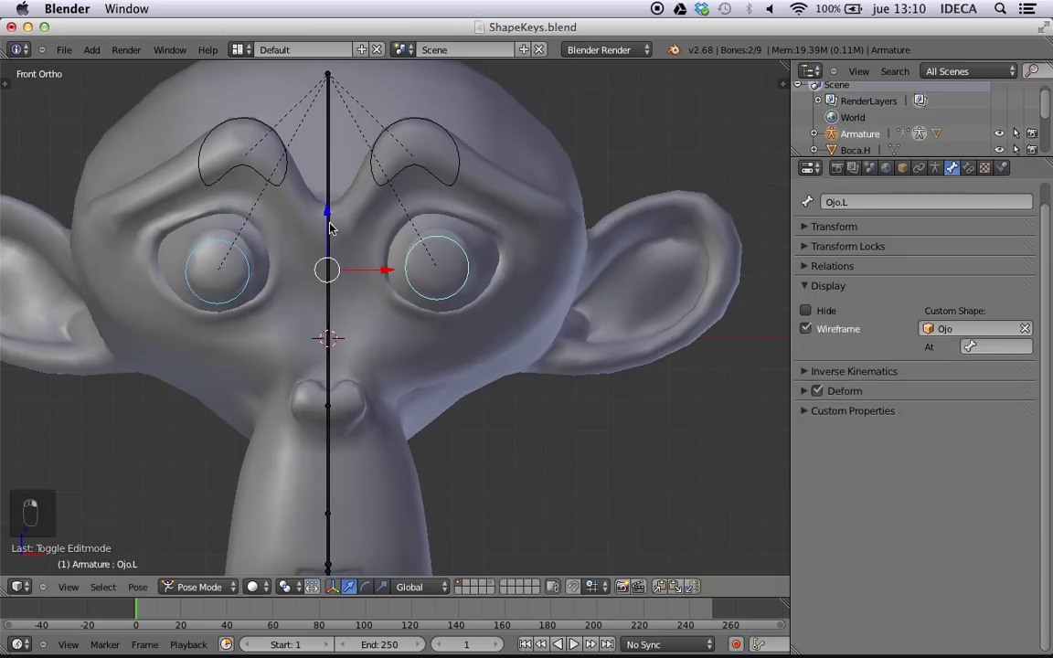
drag(331, 228, 332, 214)
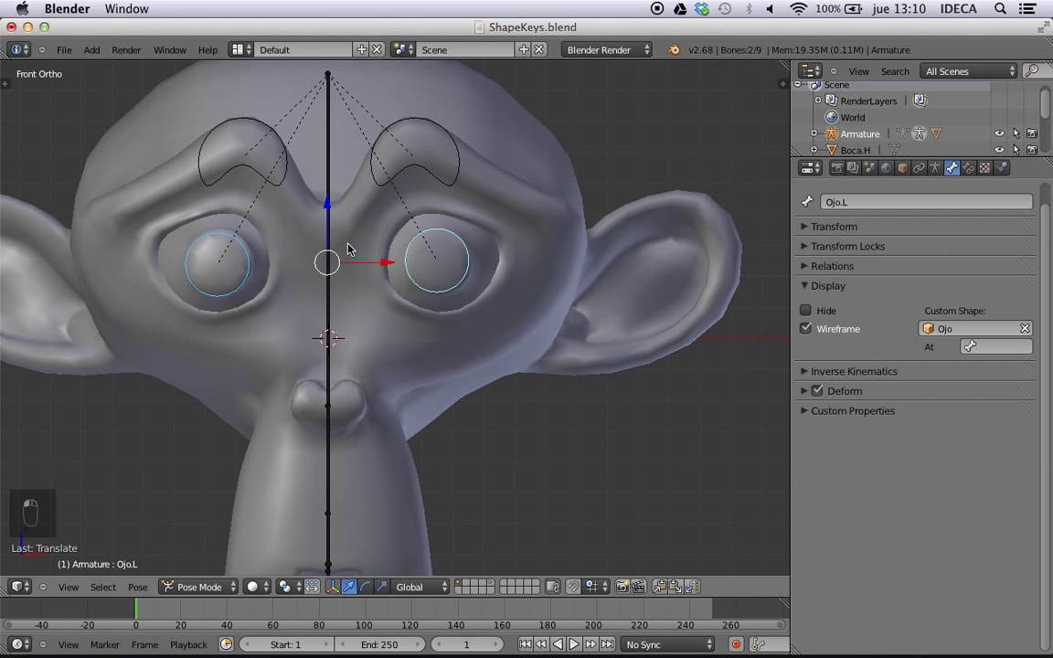
scroll(518, 358, down, 4)
middle_drag(518, 358, 302, 362)
scroll(308, 354, up, 3)
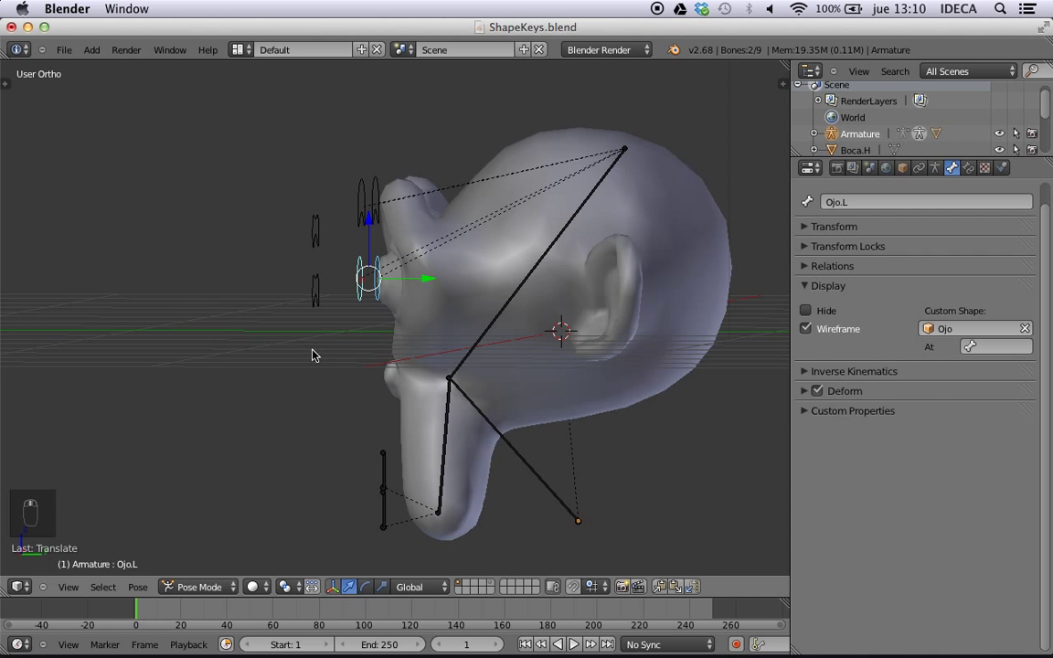
key(KP_3)
key(KP_1)
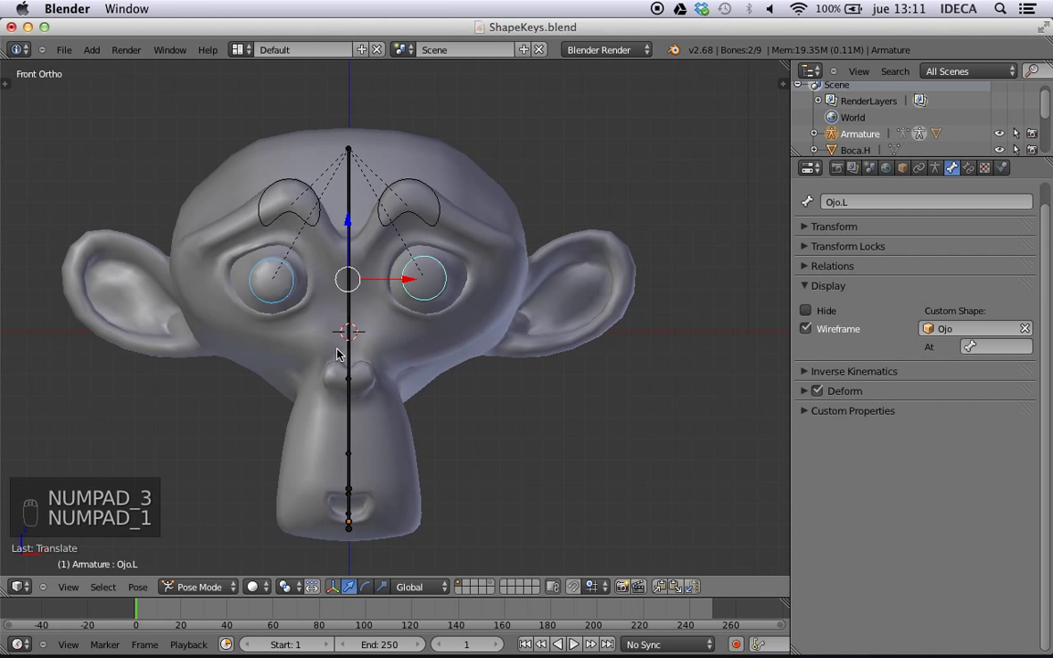
- Assign Boca.V as the custom shape of the upper mouth bone Boca.U and display it as wireframe
scroll(612, 356, down, 3)
scroll(610, 351, down, 1)
shift+middle_drag(664, 349, 600, 343)
scroll(598, 348, up, 3)
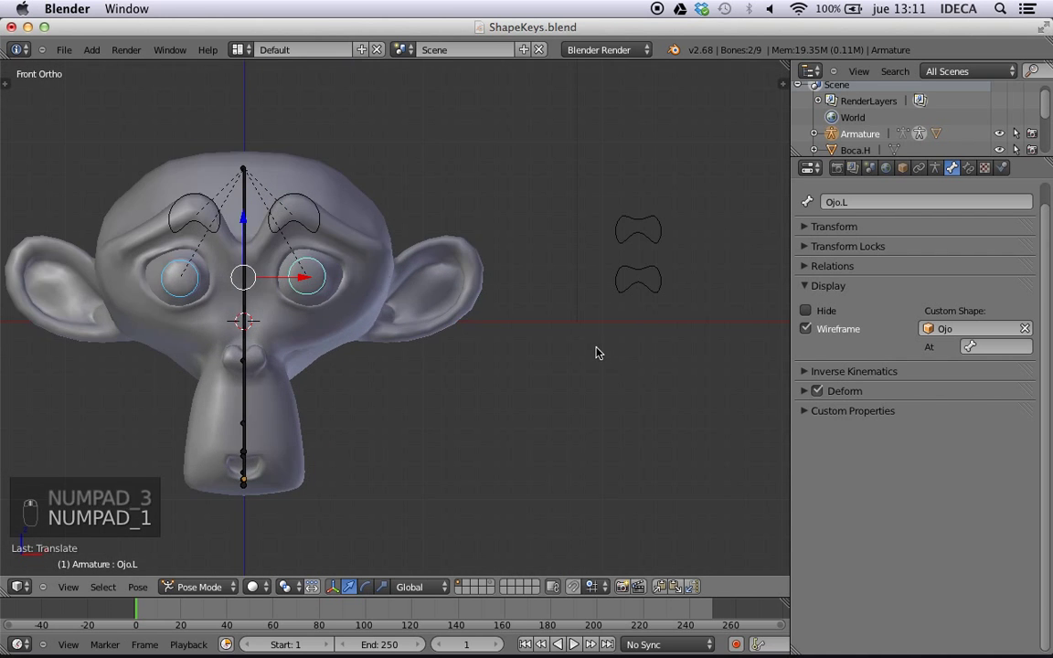
shift+middle_drag(464, 346, 483, 304)
scroll(402, 374, down, 1)
scroll(400, 375, up, 2)
shift+middle_drag(414, 374, 419, 357)
middle_drag(428, 368, 313, 407)
right_click(249, 393)
right_click(244, 392)
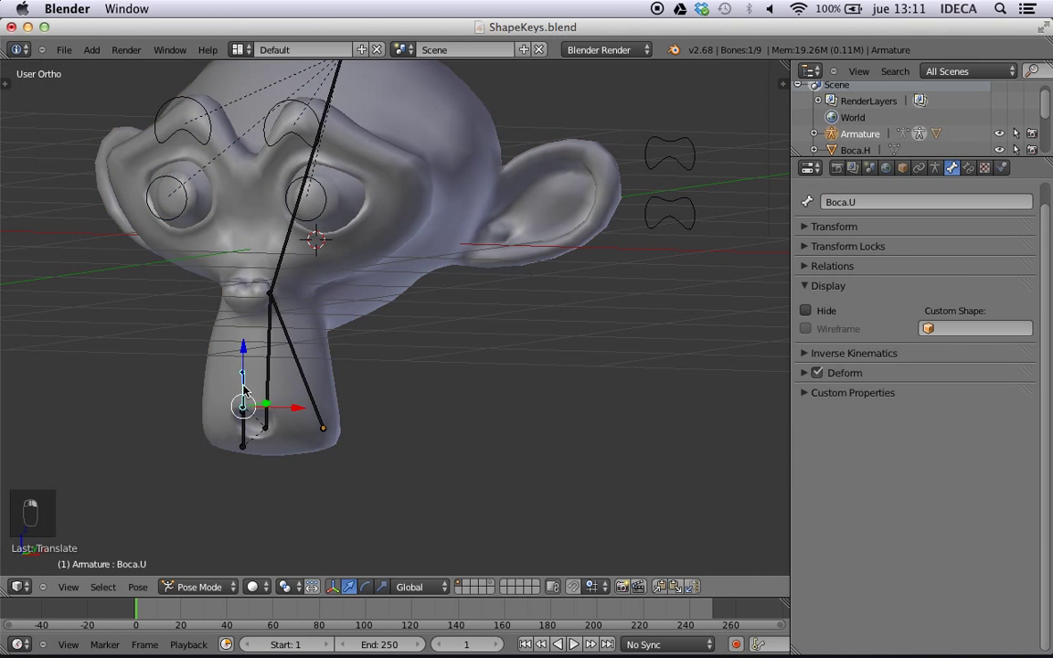
click(1008, 329)
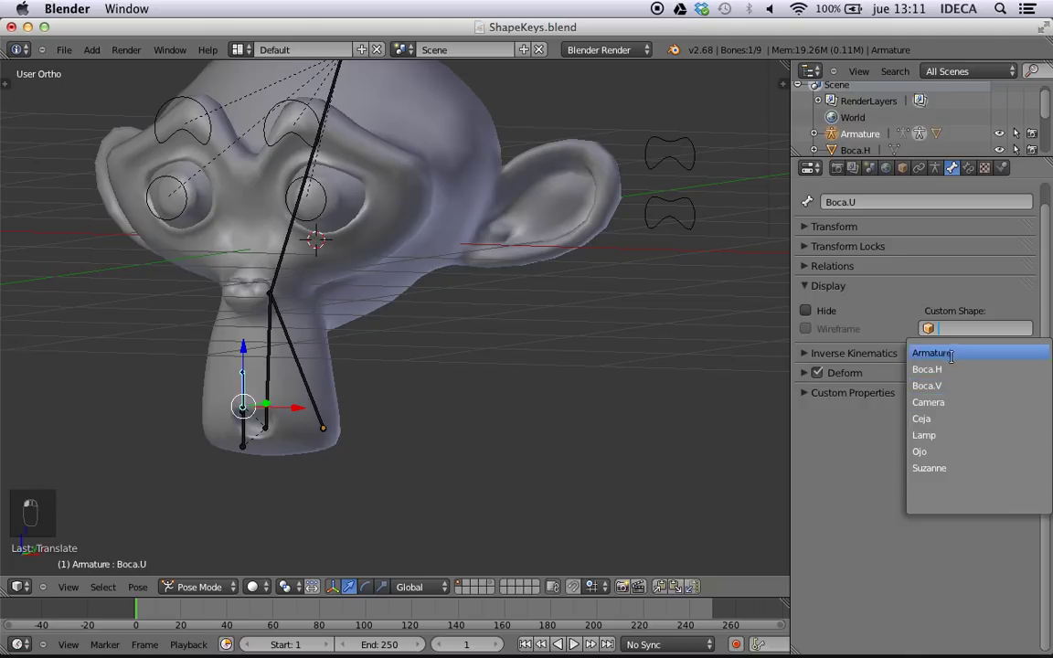
click(951, 385)
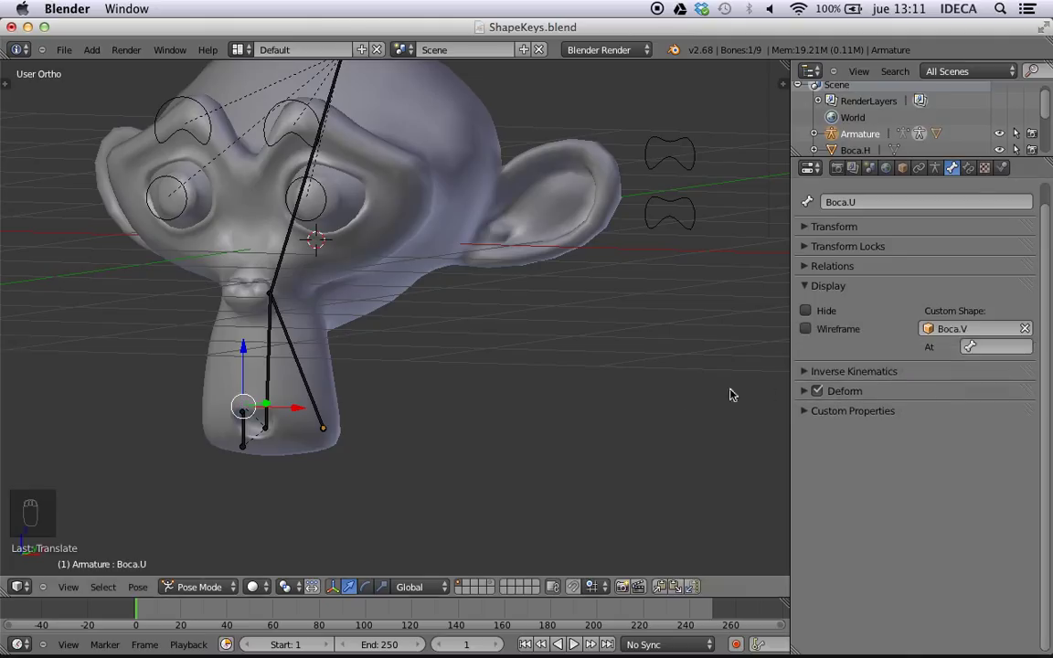
click(805, 329)
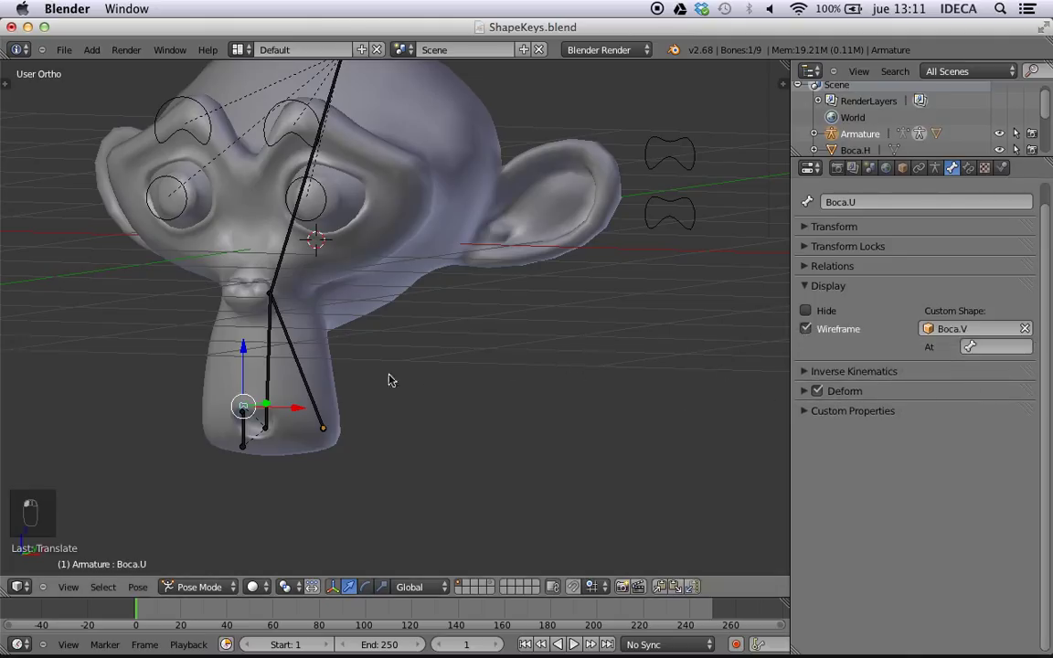
- Enlarge all of the Boca.V control shape's geometry in Edit Mode until its outline on the upper mouth bone spans the mouth's width
middle_drag(387, 380, 405, 378)
key(KP_1)
scroll(388, 397, down, 3)
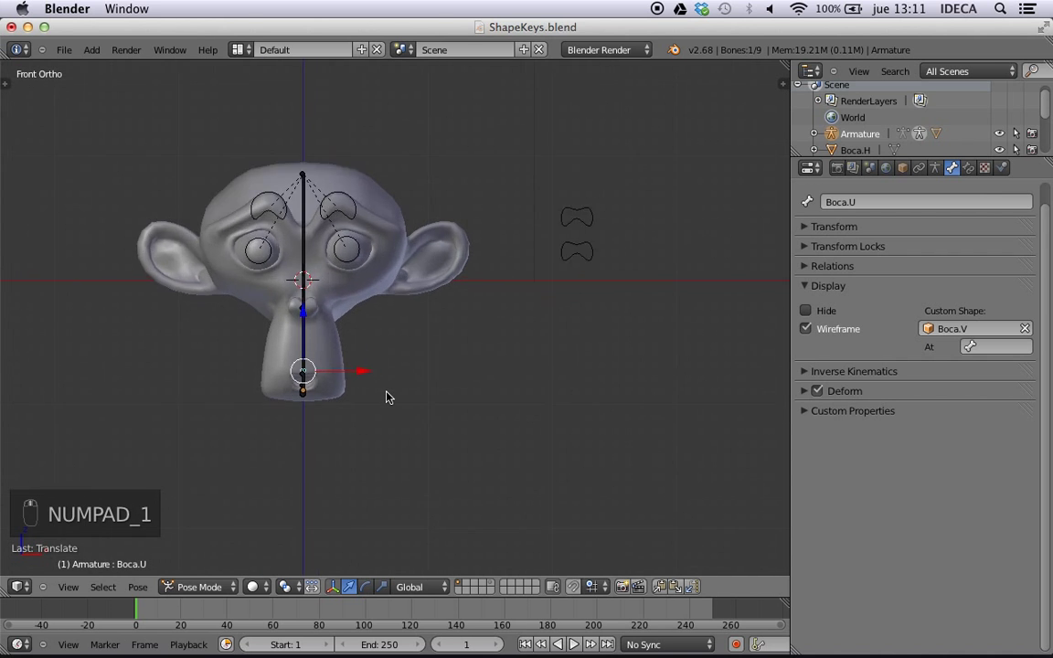
scroll(385, 396, up, 5)
scroll(384, 386, down, 4)
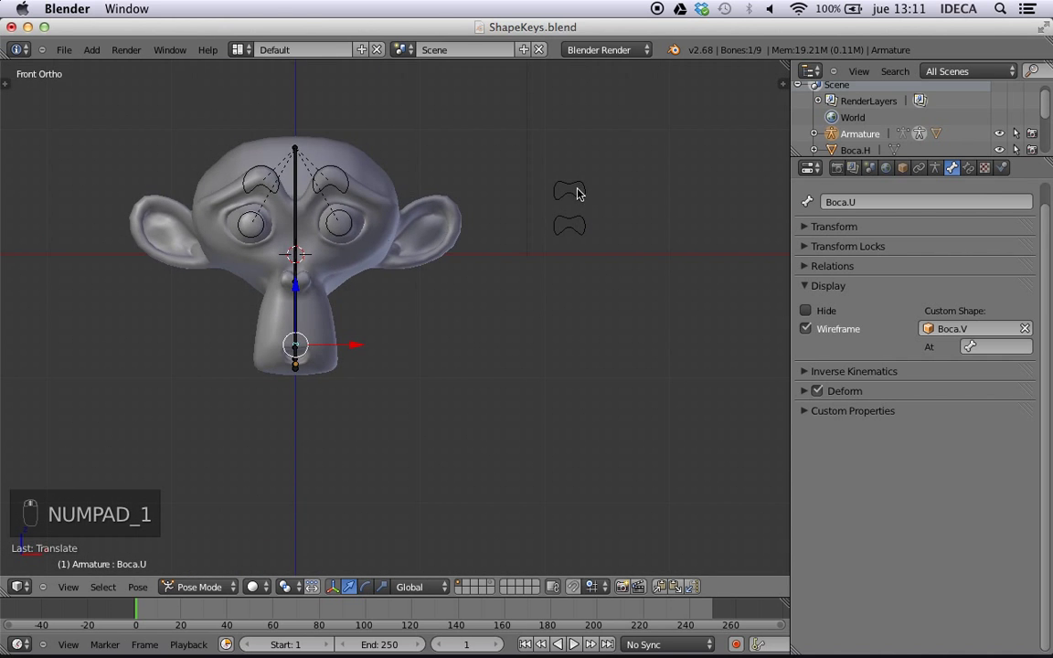
right_click(576, 193)
key(Tab)
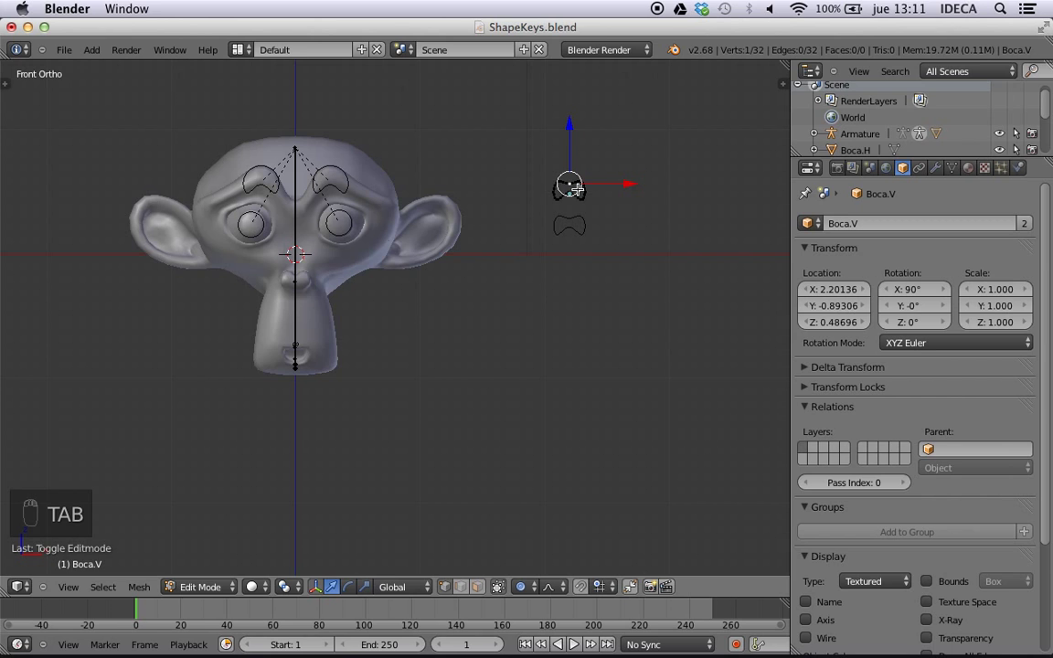
key(a)
key(a)
key(a)
key(a)
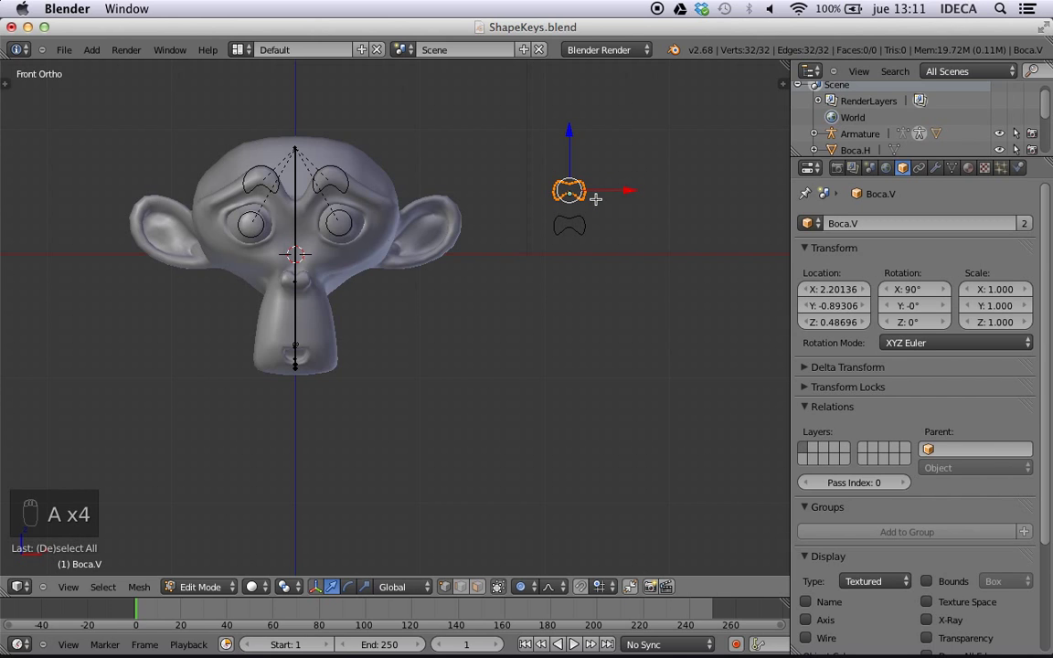
key(o)
key(s)
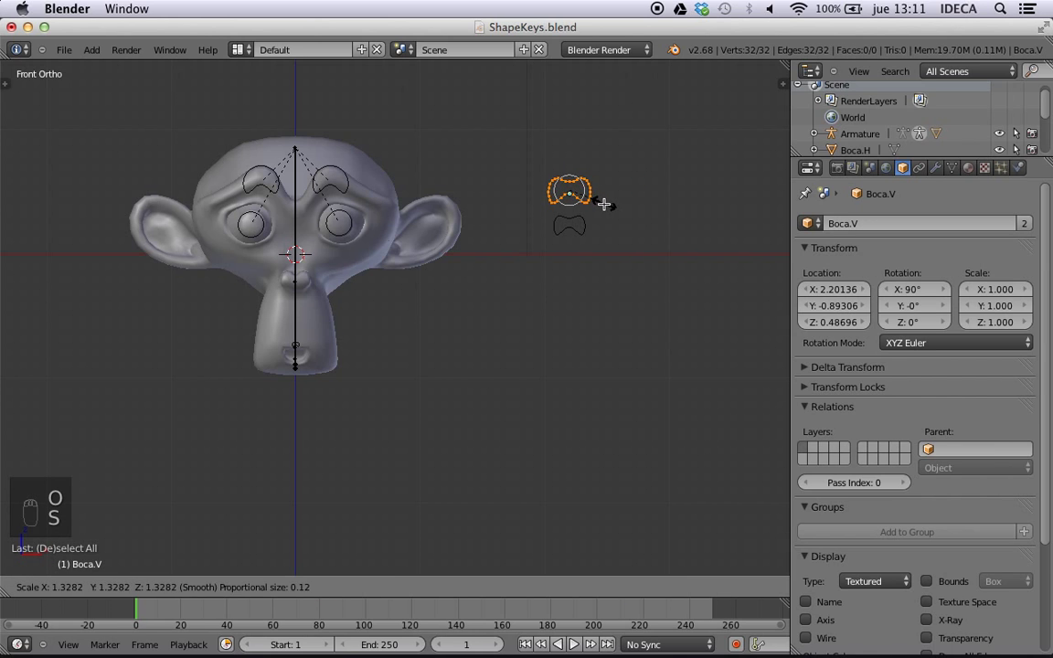
click(705, 229)
scroll(371, 444, down, 4)
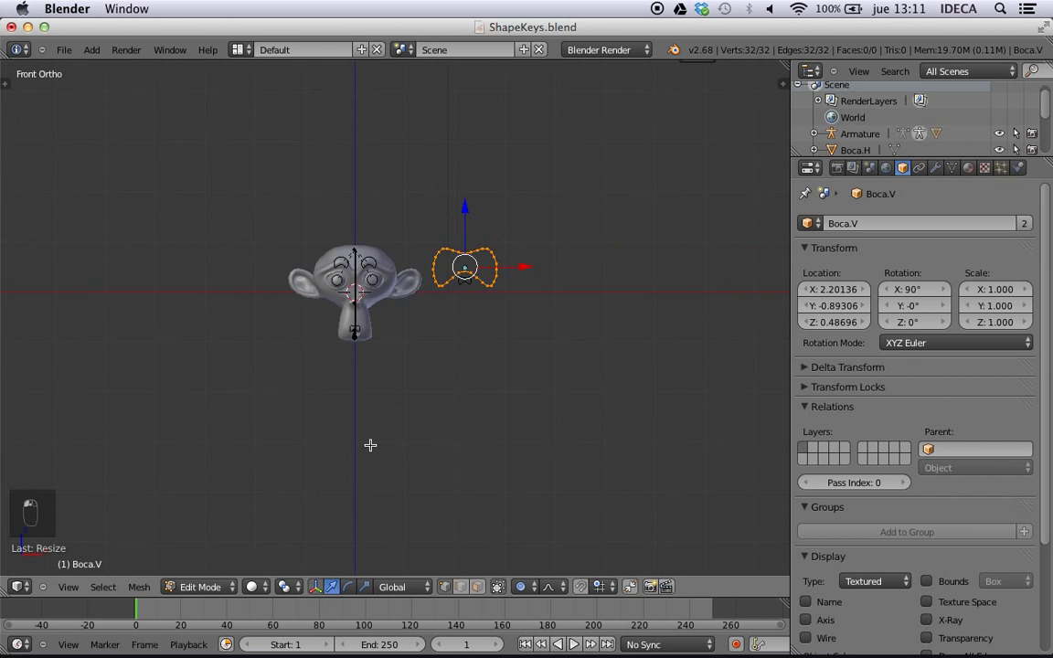
scroll(358, 435, up, 7)
shift+middle_drag(362, 328, 372, 316)
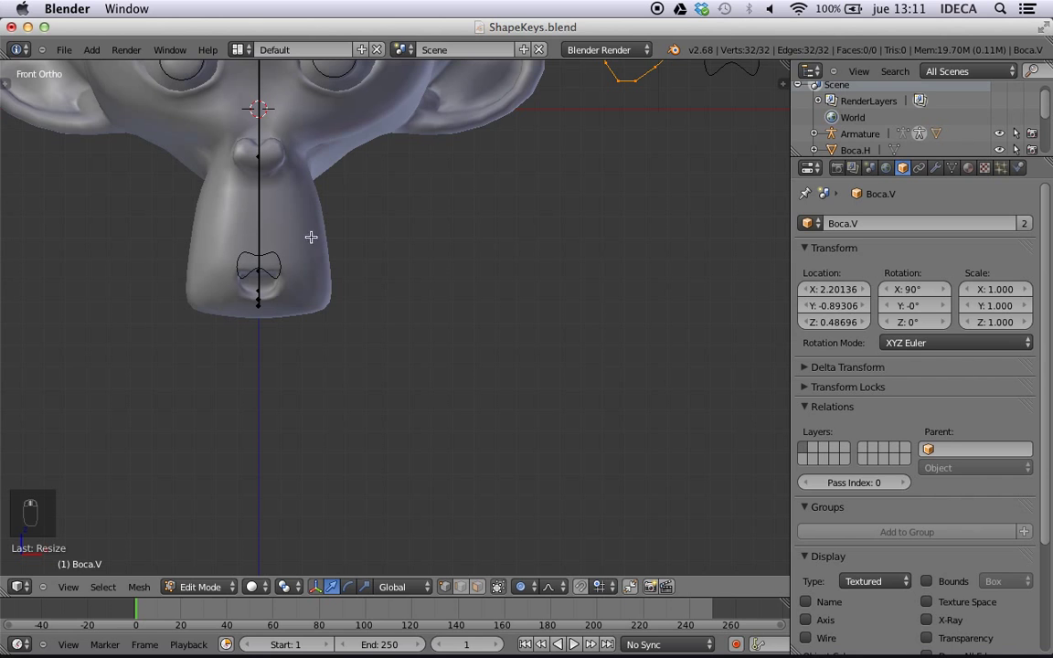
scroll(595, 248, down, 4)
- Return to Object Mode and move the Boca.V shape to layer 5
key(Tab)
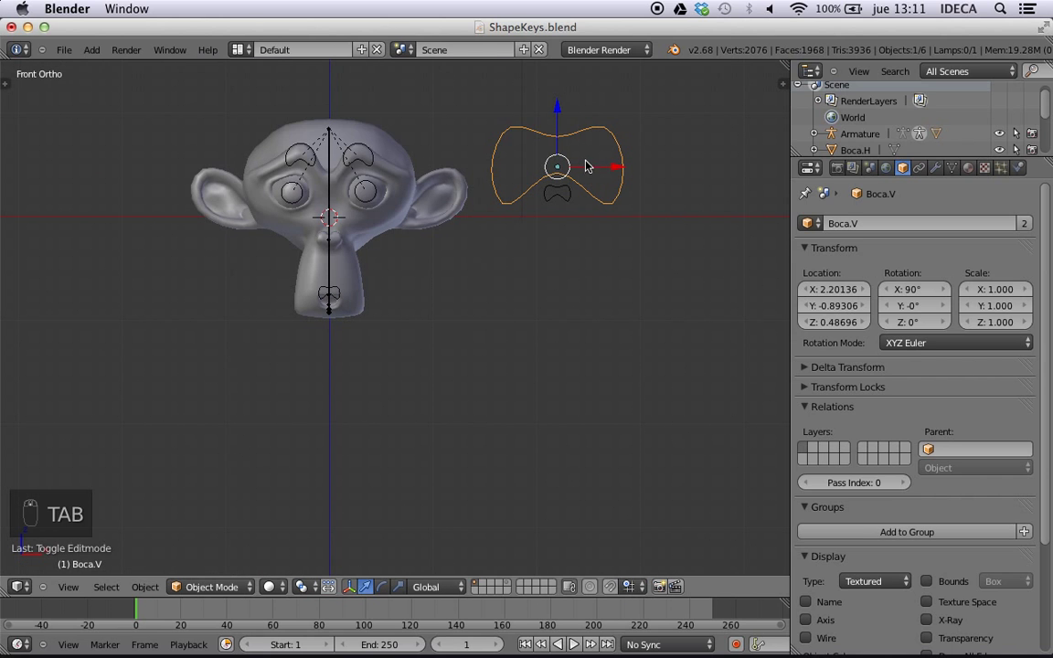
key(m)
click(739, 212)
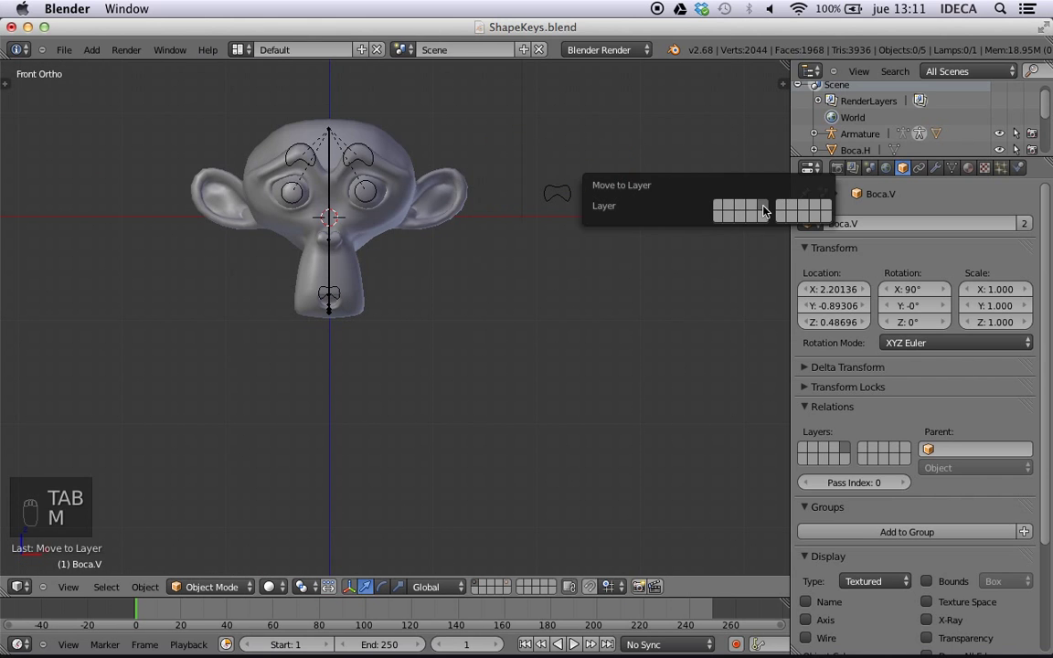
- Lower the Boca.U bone slightly along Z in Pose Mode to bring its outline closer to the upper lip
scroll(383, 313, up, 6)
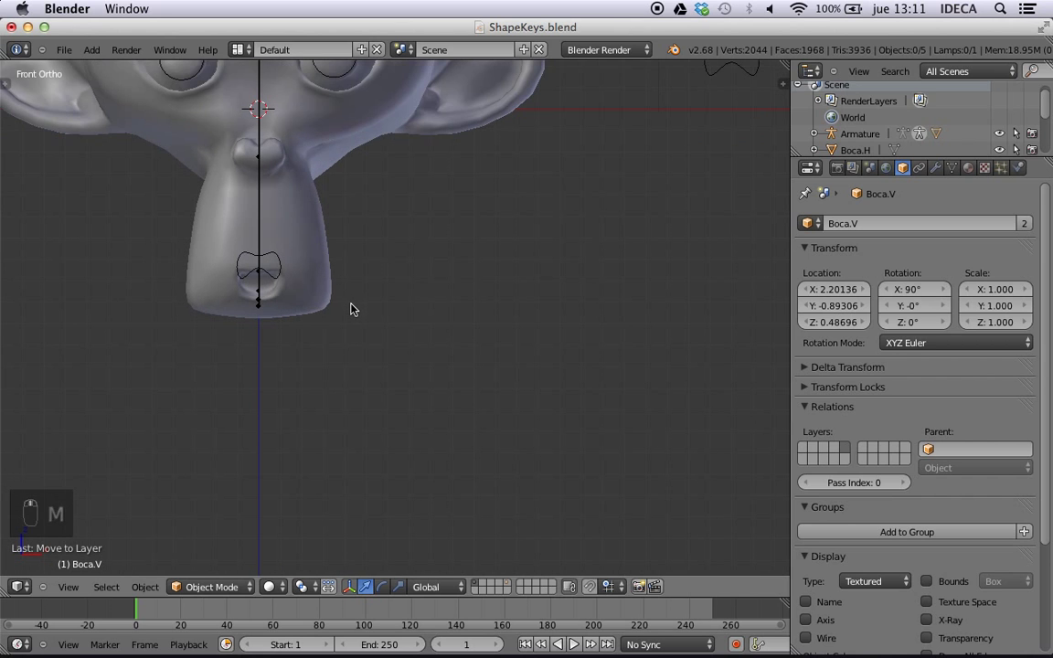
shift+middle_drag(291, 311, 506, 306)
right_click(411, 214)
key(ctrl+Tab)
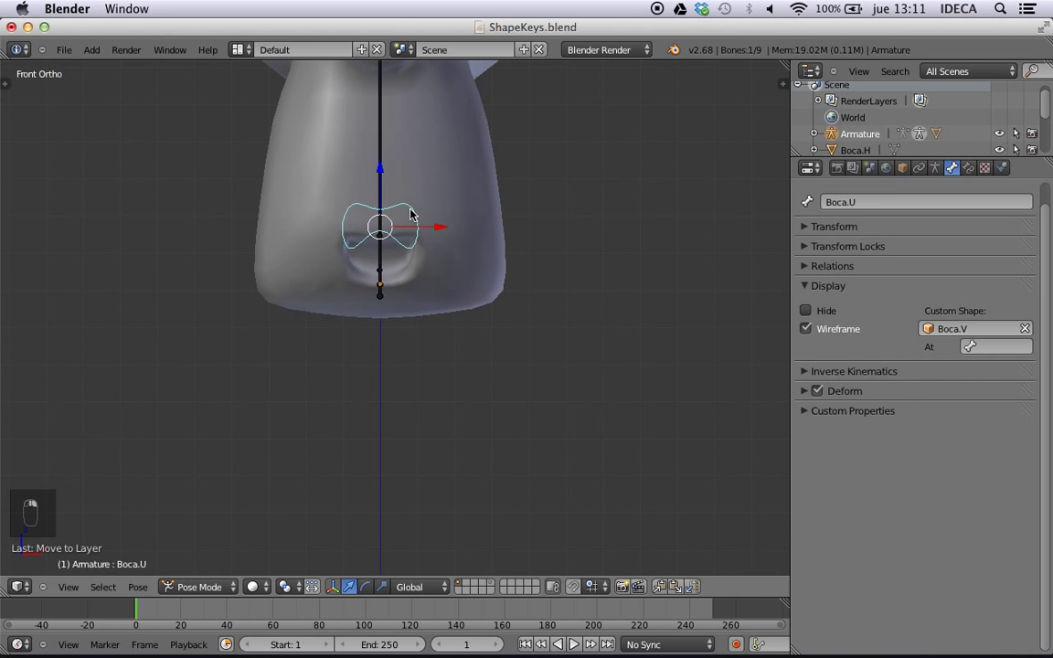
key(g)
key(z)
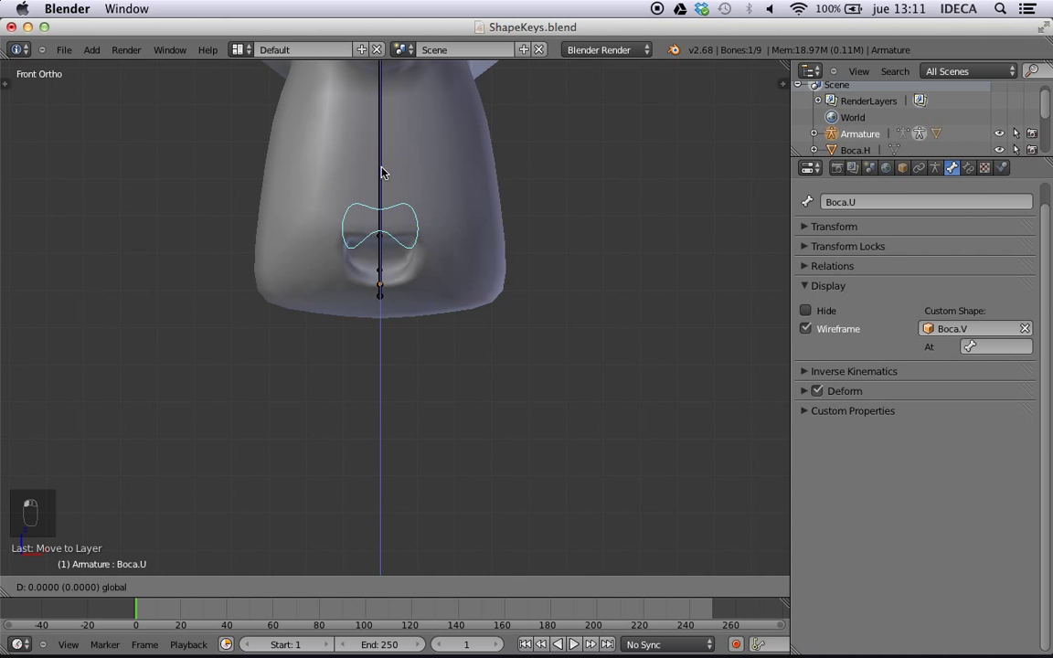
click(382, 176)
scroll(448, 282, down, 5)
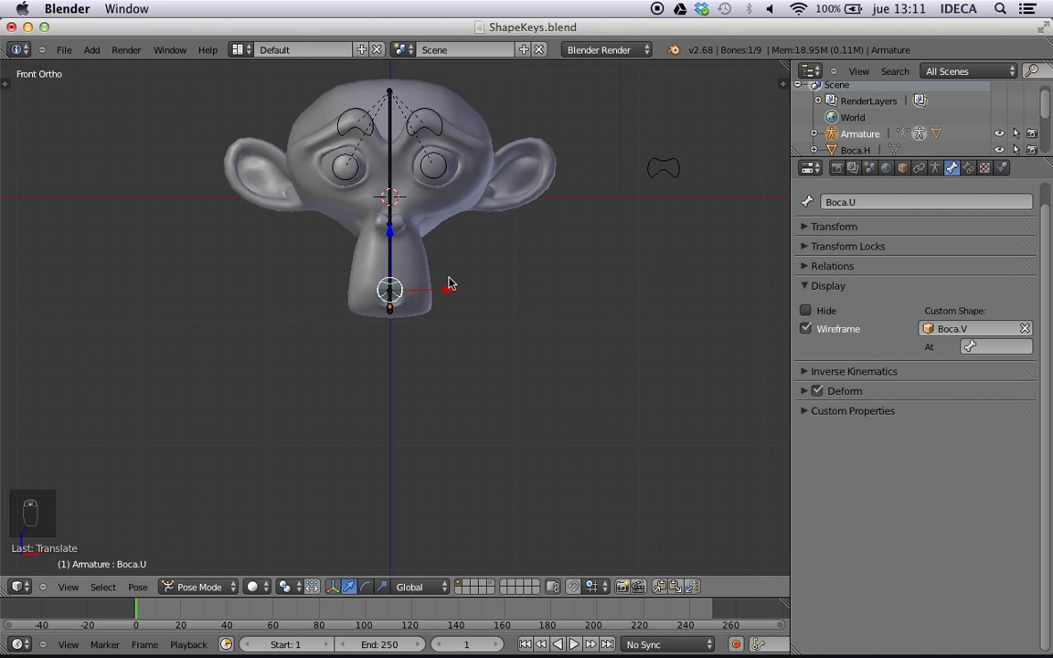
right_click(395, 314)
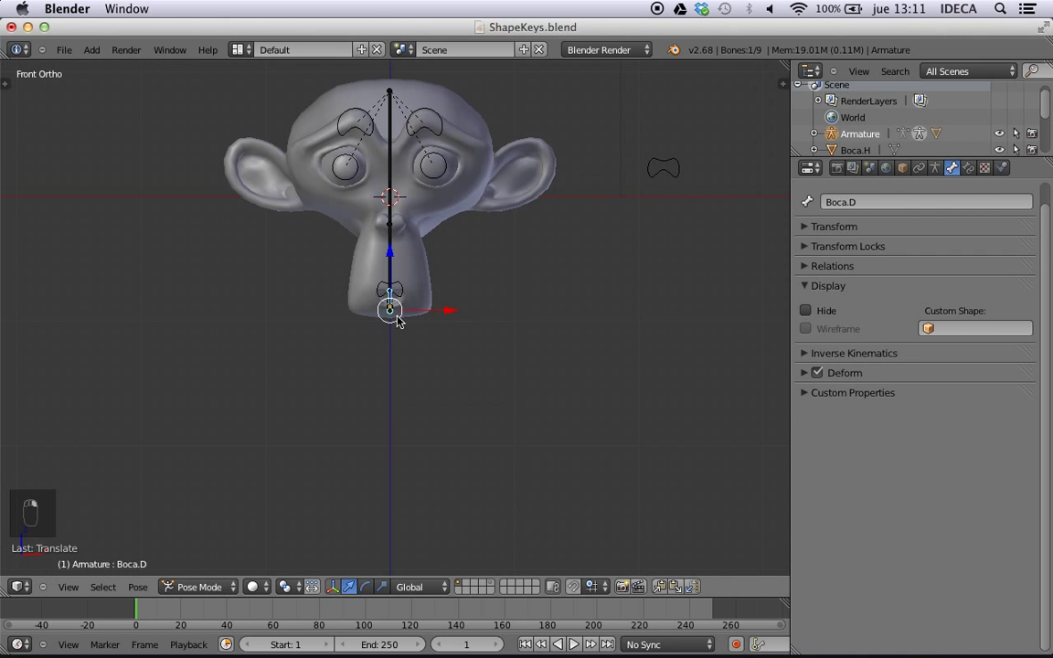
click(951, 328)
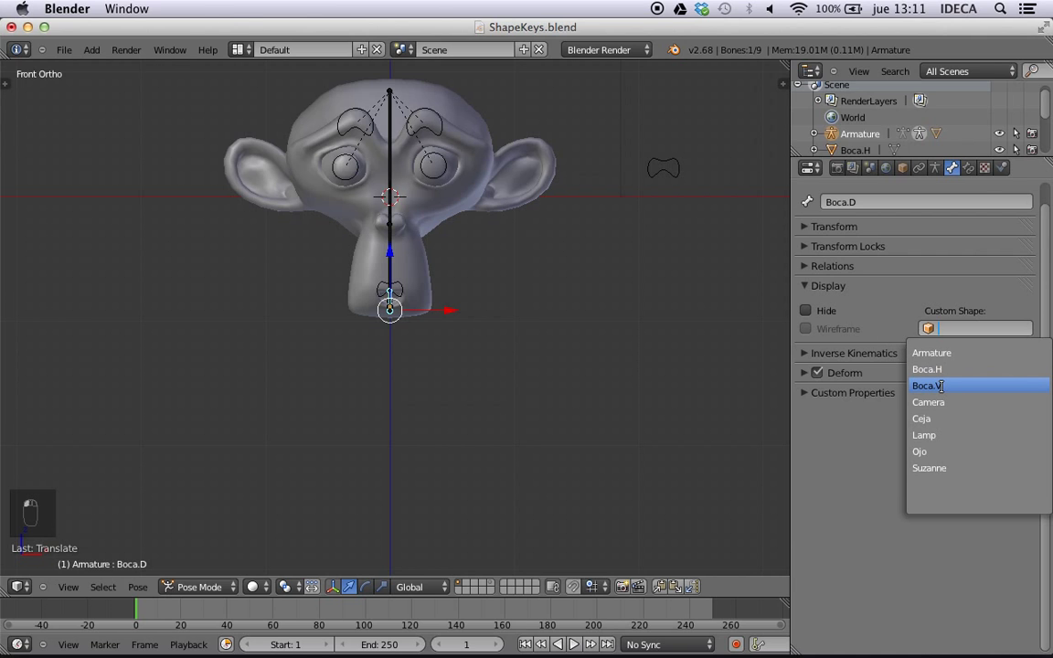
right_click(390, 290)
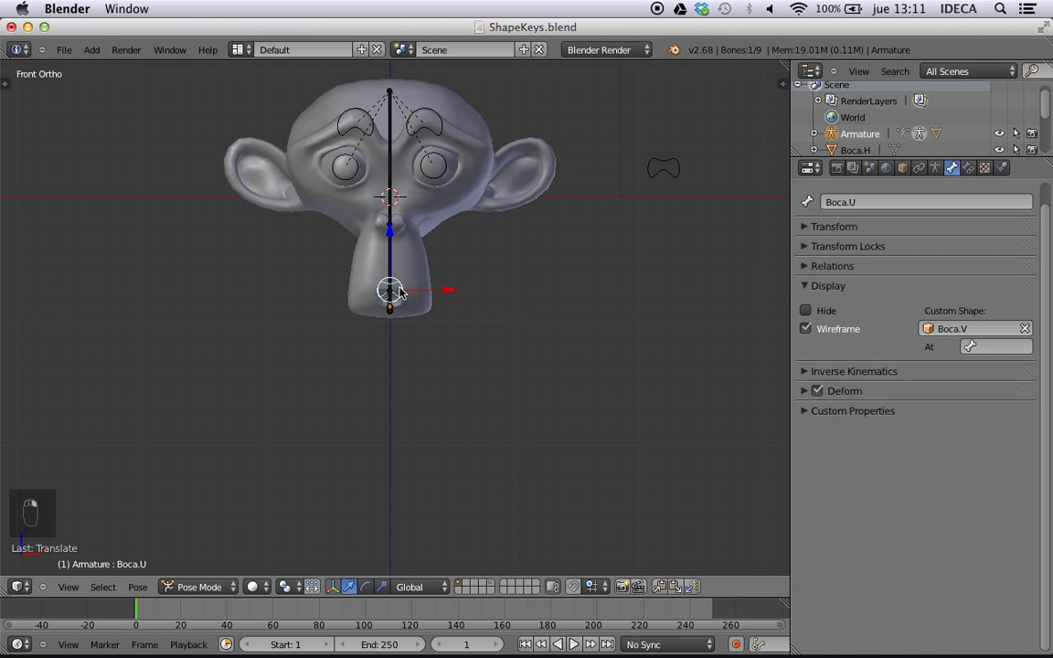
- Assign Boca.H as the Cuello bone's custom shape, display it as wireframe, and check the outline around the lower lip
right_click(391, 303)
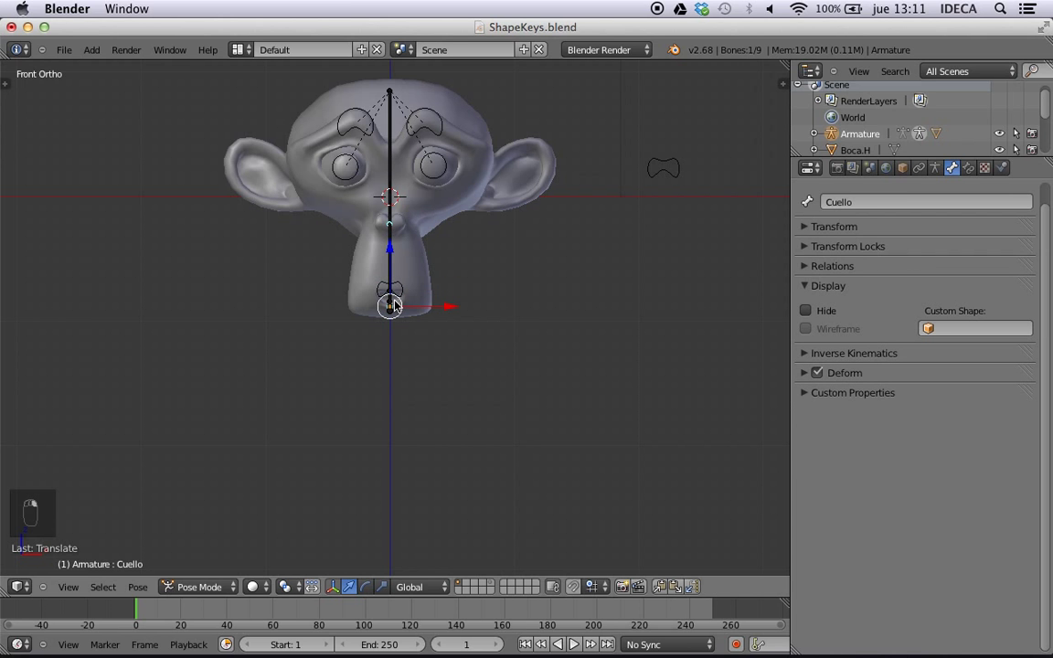
click(942, 329)
click(946, 366)
scroll(581, 371, down, 3)
click(840, 329)
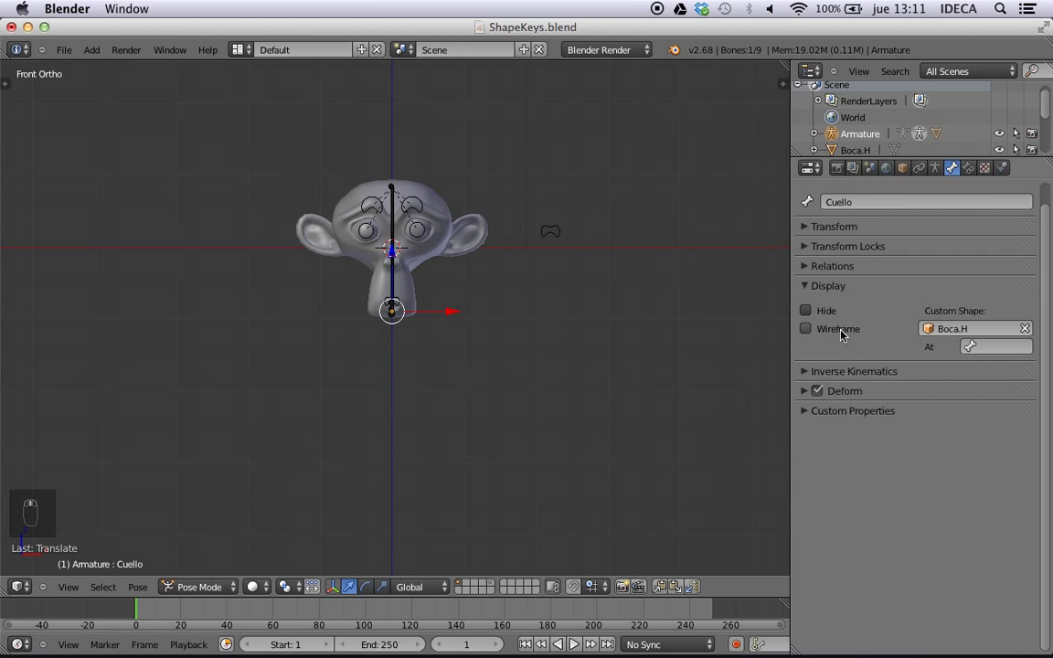
scroll(497, 350, down, 5)
scroll(494, 355, up, 10)
scroll(493, 355, down, 5)
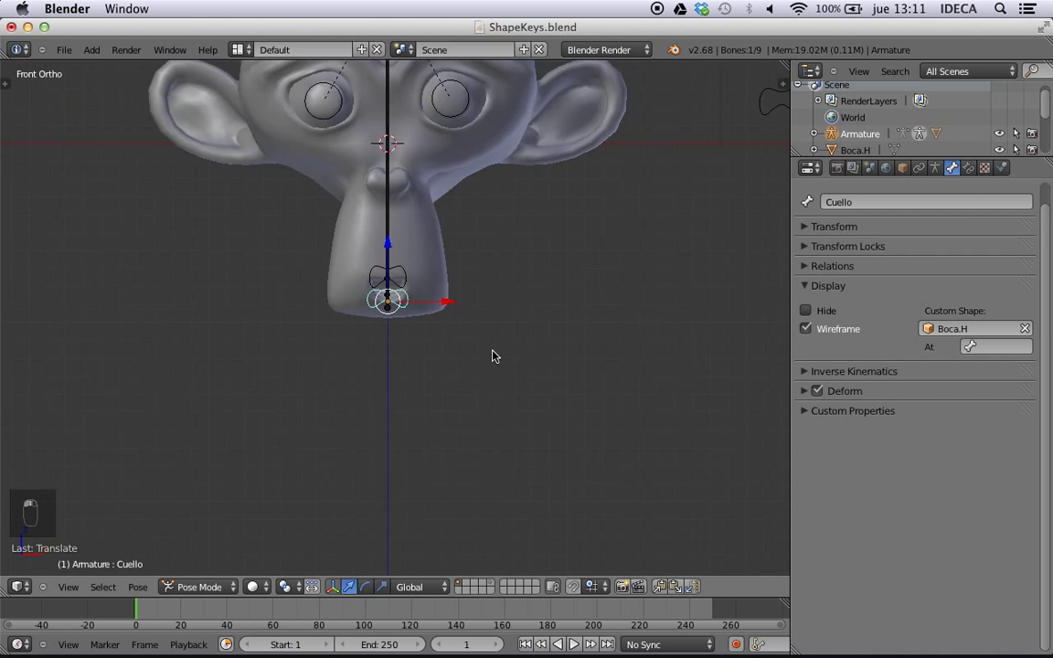
scroll(474, 350, up, 4)
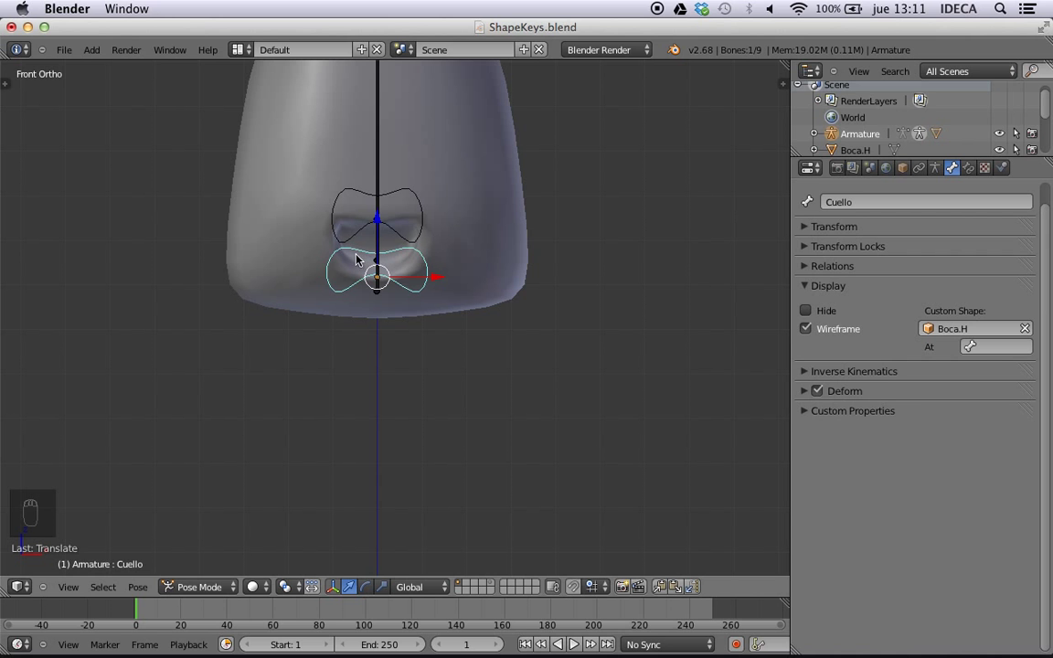
- Try to flip the Boca.H shape by rotating it 180° in Object Mode from the front view
scroll(560, 230, down, 8)
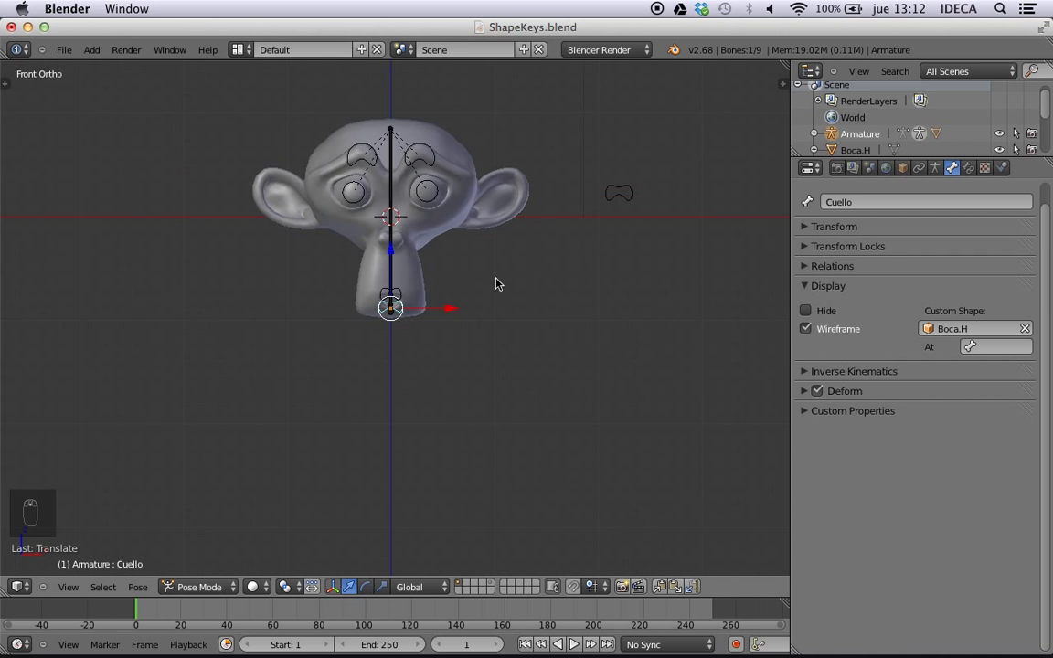
scroll(495, 284, up, 5)
scroll(496, 291, down, 5)
right_click(583, 217)
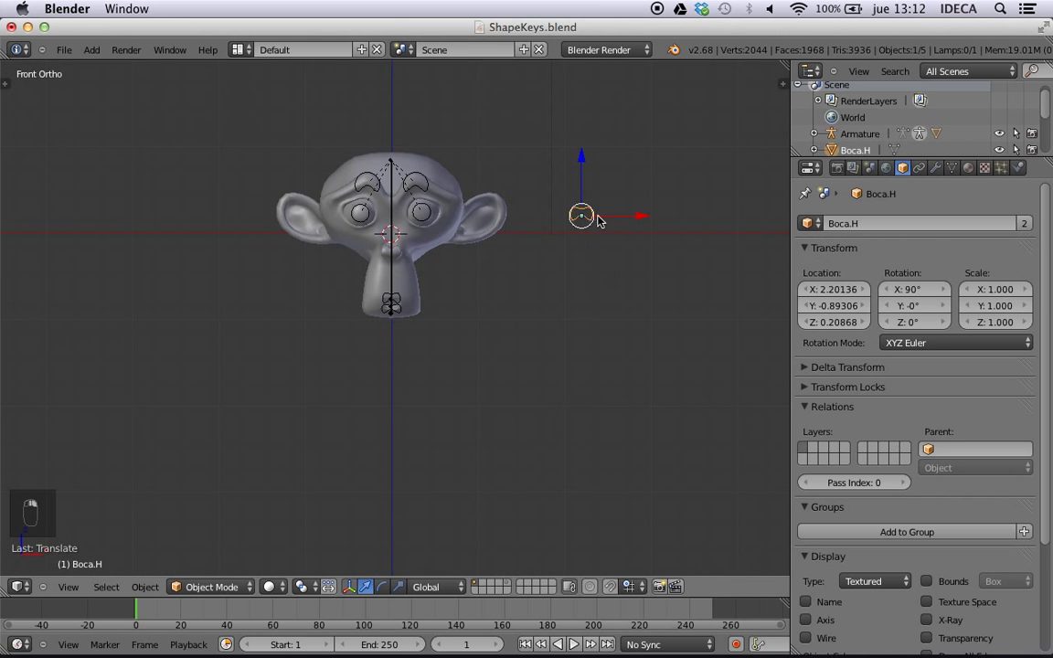
key(r)
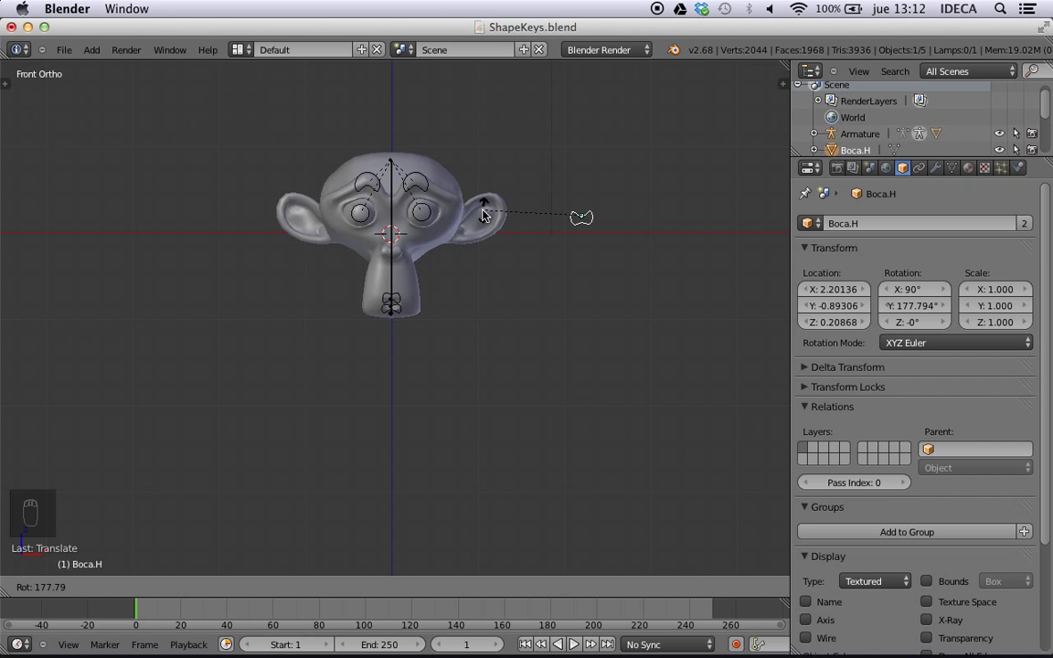
key(1)
key(8)
key(0)
key(Return)
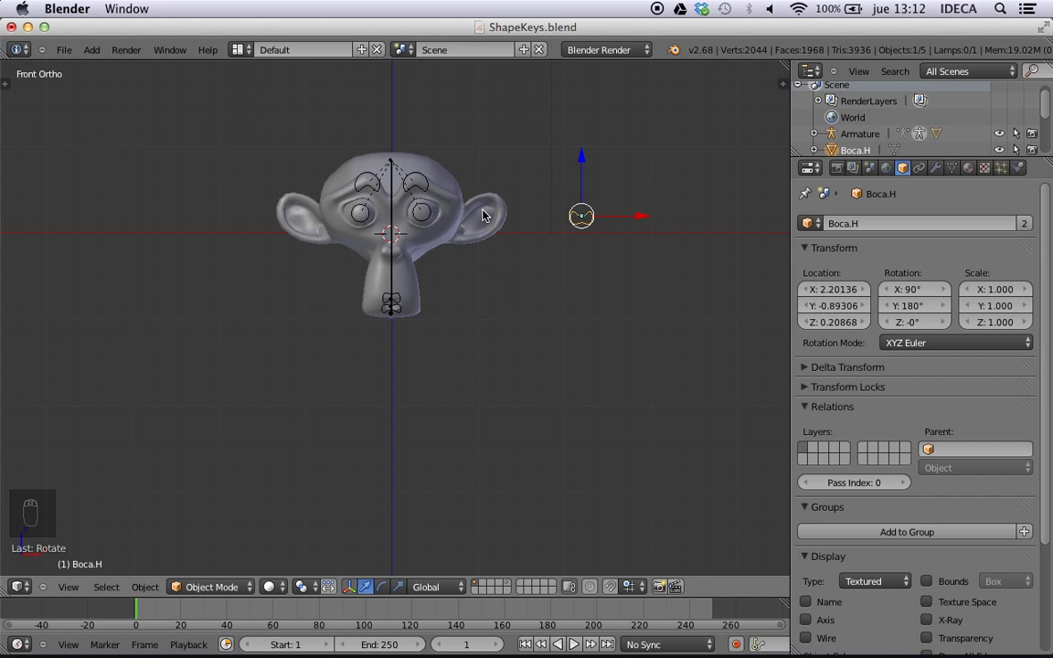
- Compare the outlines on the mouth with the rotated Boca.H object, and undo the object rotation
scroll(308, 377, down, 3)
scroll(369, 369, up, 8)
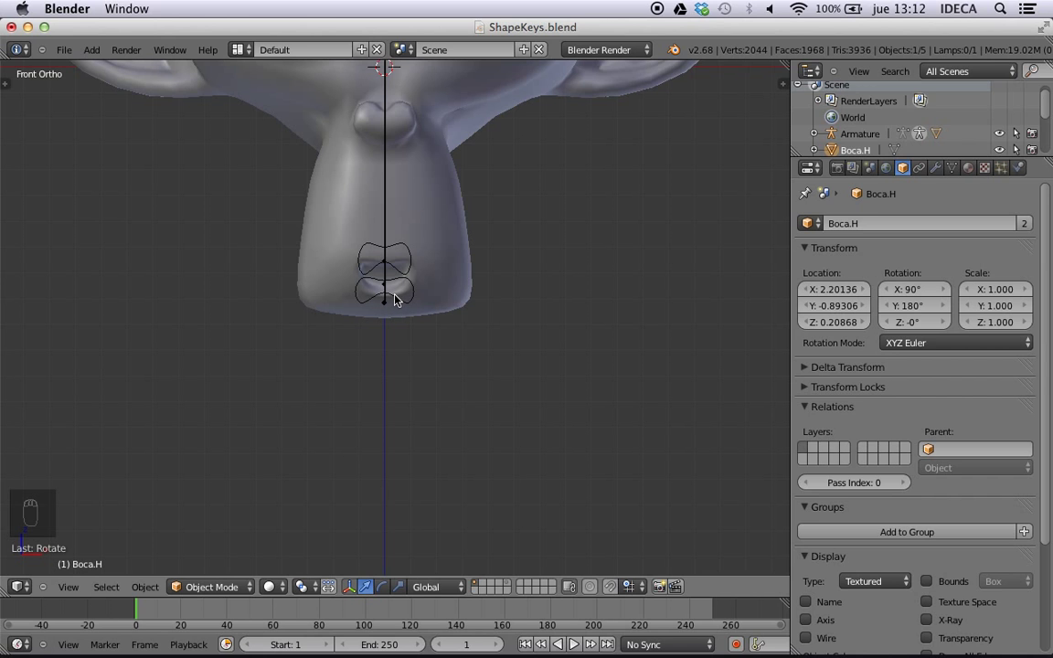
scroll(510, 303, down, 3)
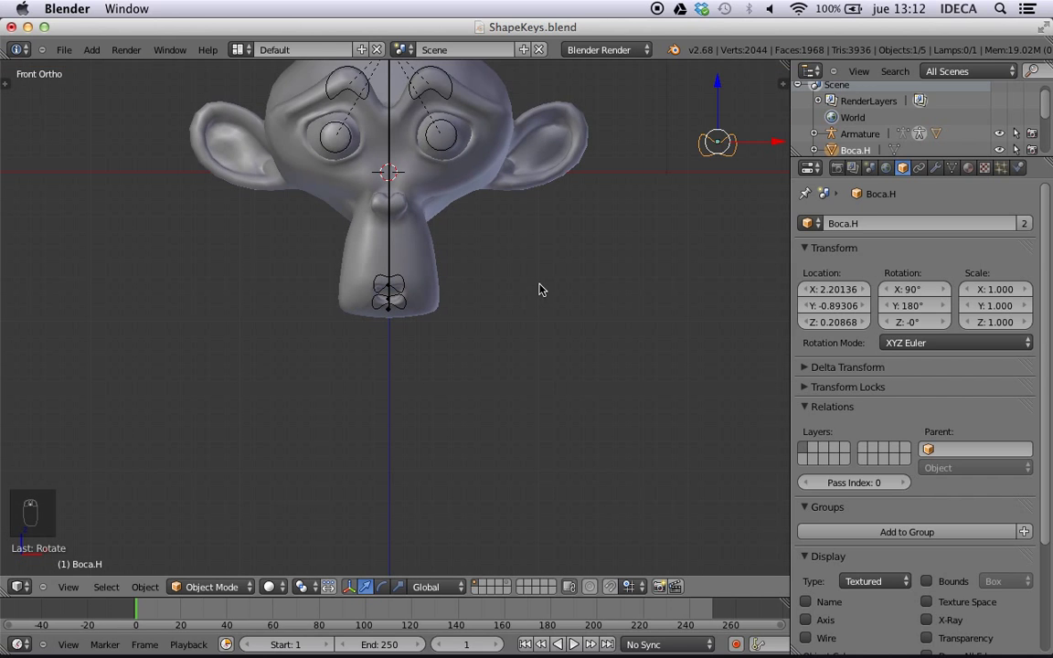
scroll(728, 182, down, 4)
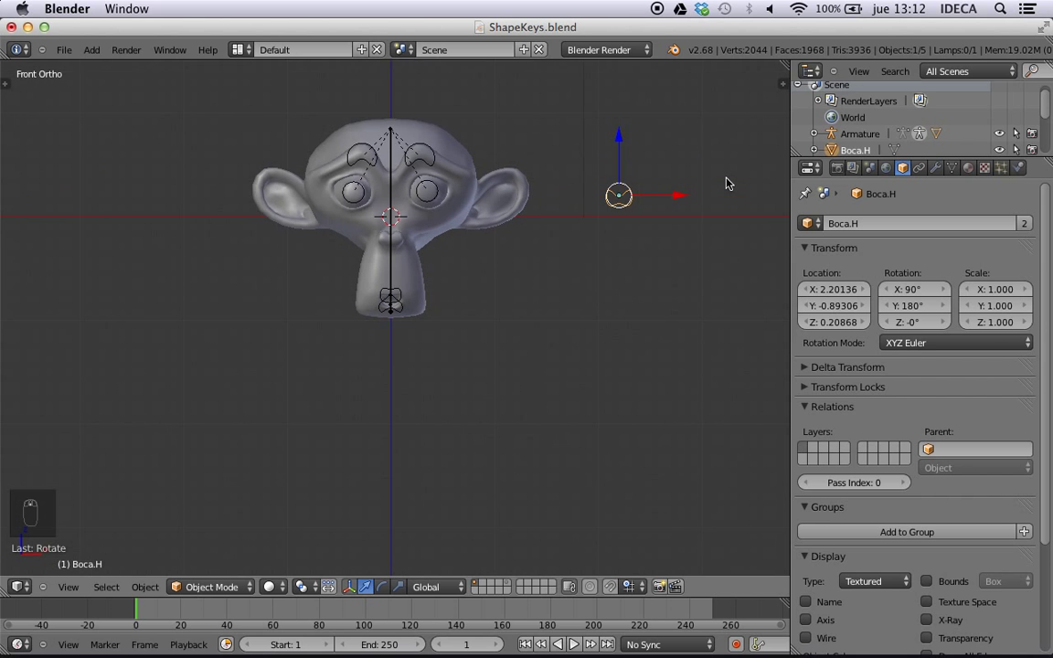
scroll(729, 181, up, 6)
shift+middle_drag(729, 181, 492, 284)
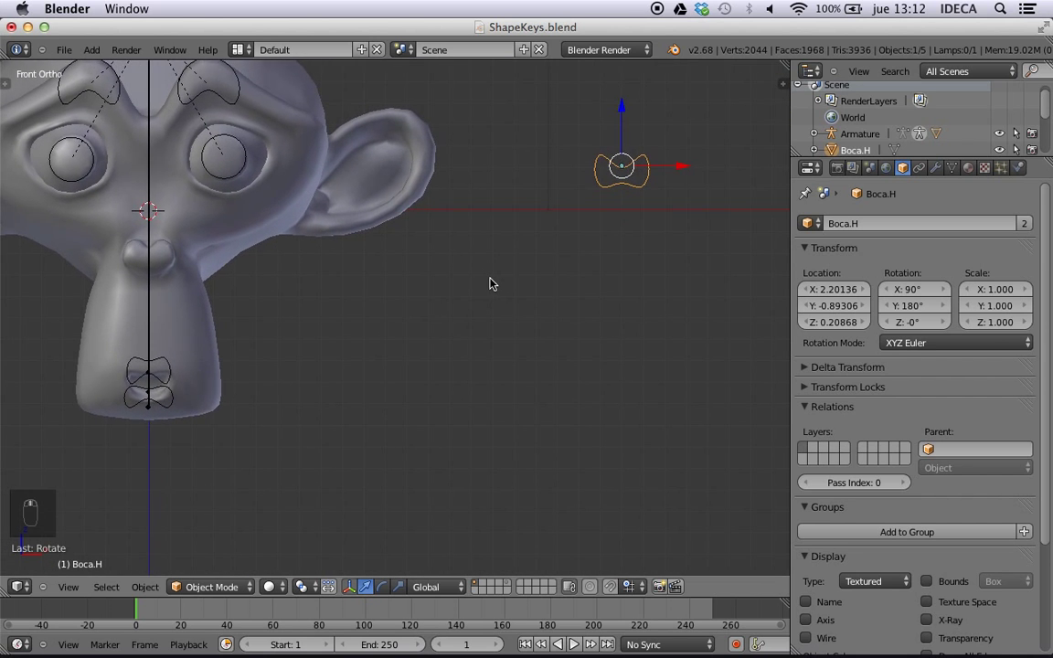
scroll(494, 283, down, 2)
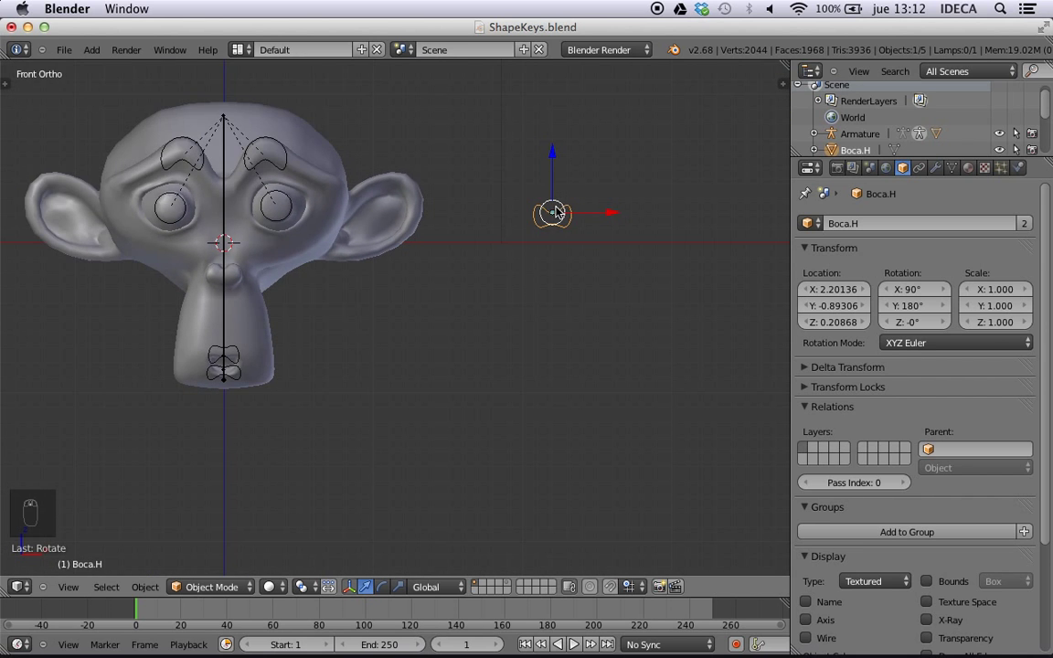
key(super+z)
- Rotate all of Boca.H's vertices 180° about the global Y axis in Edit Mode and check the lower mouth outline
key(Tab)
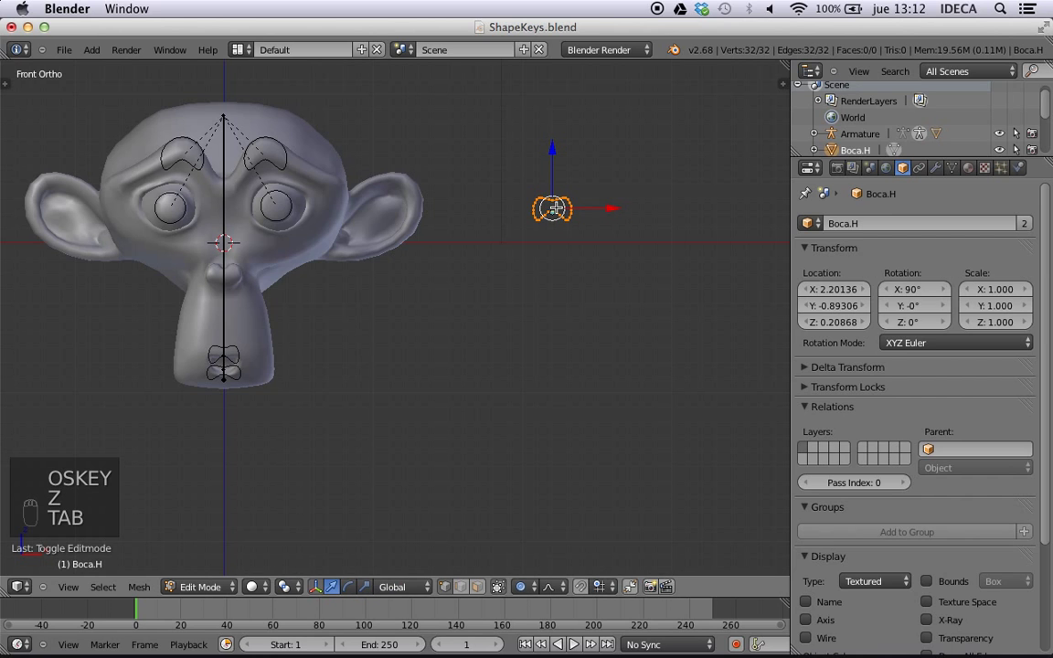
key(r)
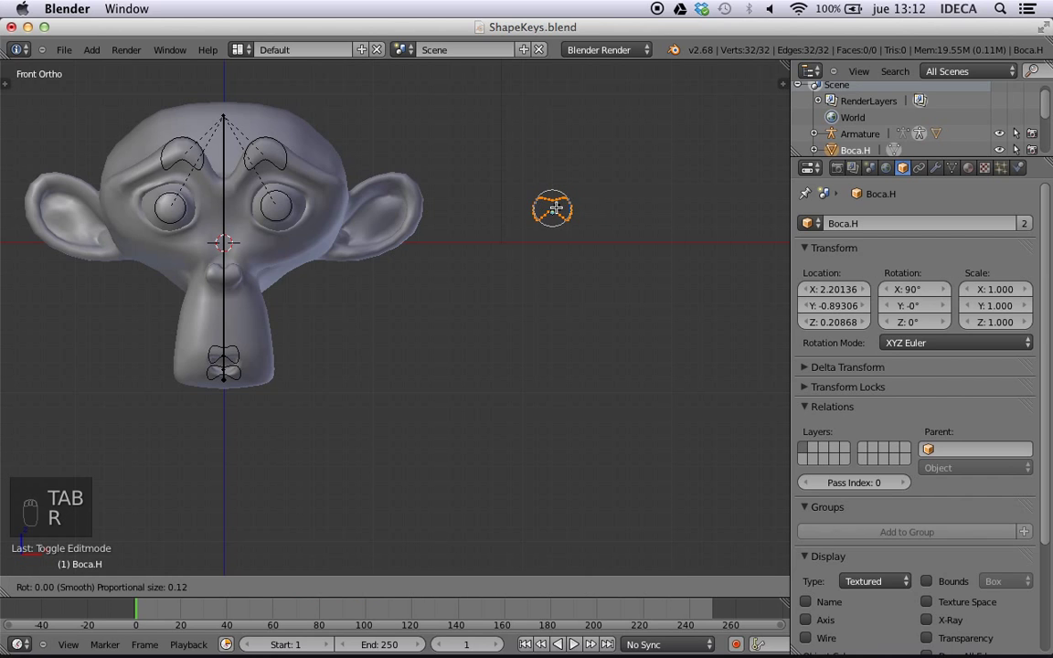
key(x)
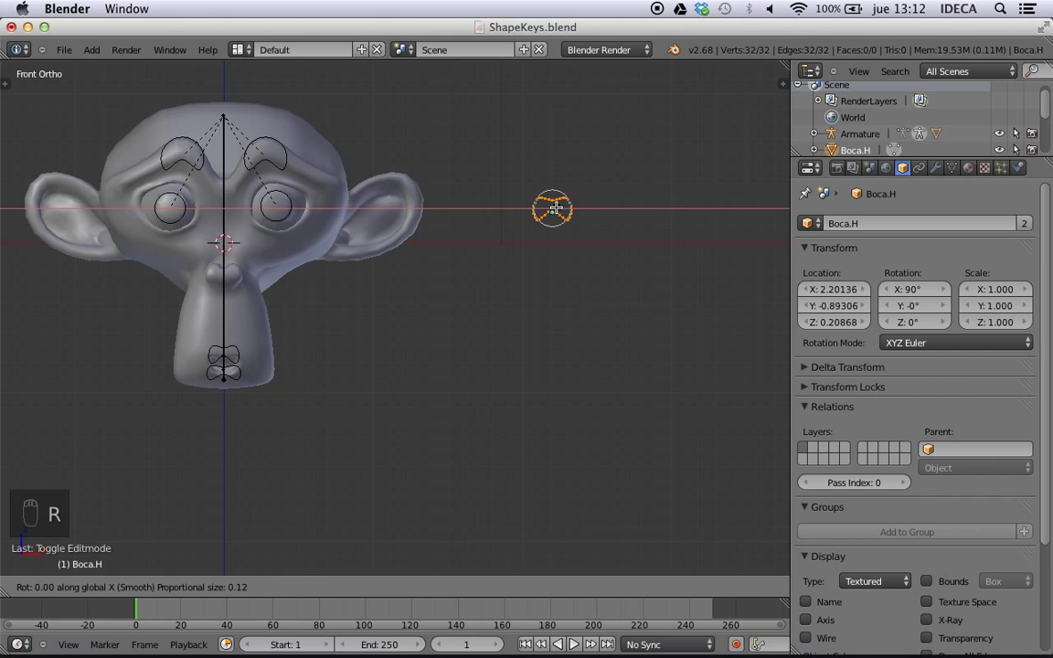
text(y180)
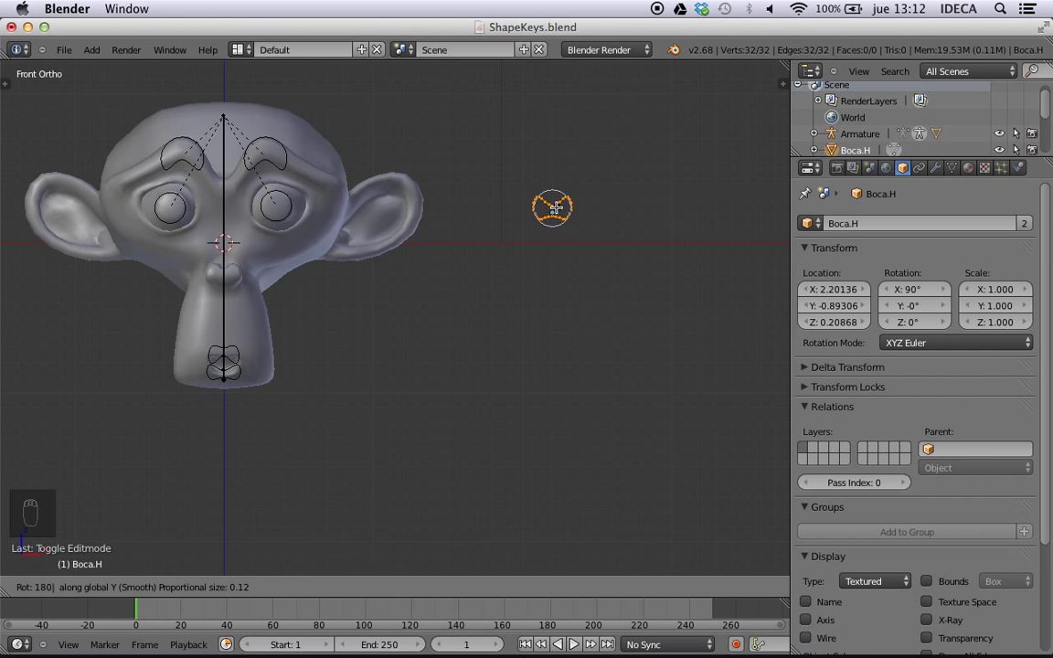
key(Return)
scroll(254, 371, up, 3)
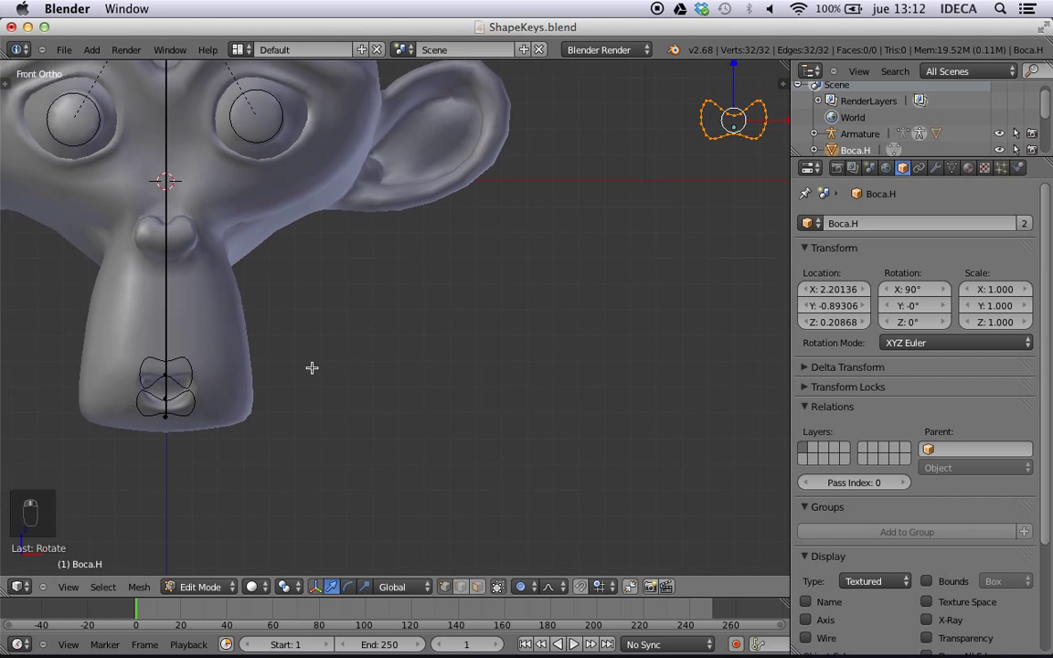
shift+middle_drag(312, 368, 281, 374)
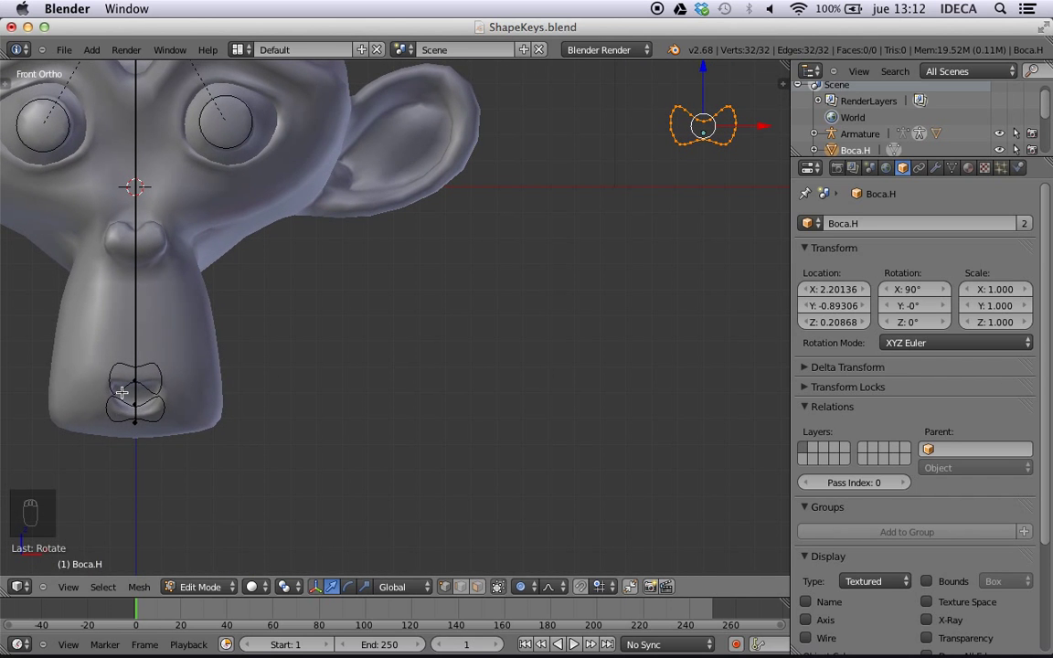
- Return Boca.H to Object Mode without rotating it further and move it to layer 5
key(r)
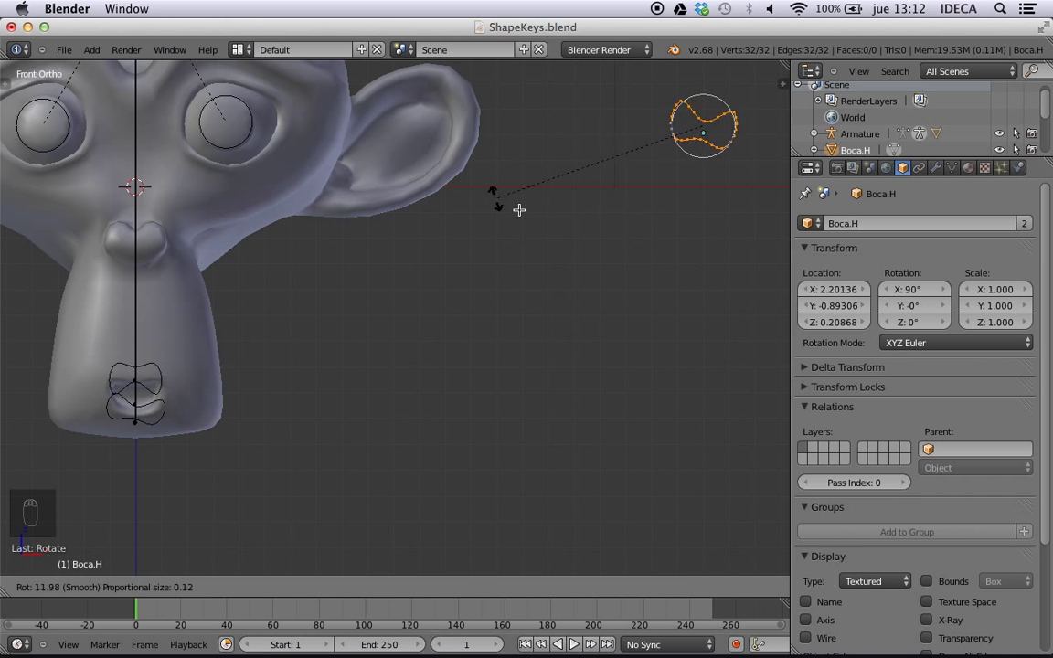
click(529, 257)
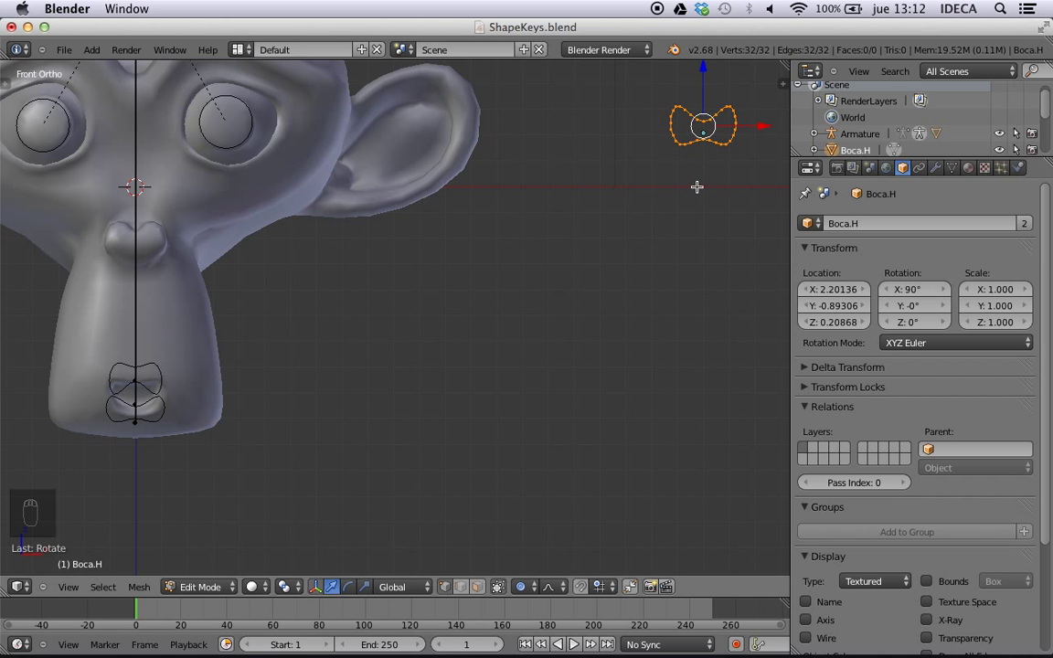
key(Tab)
key(r)
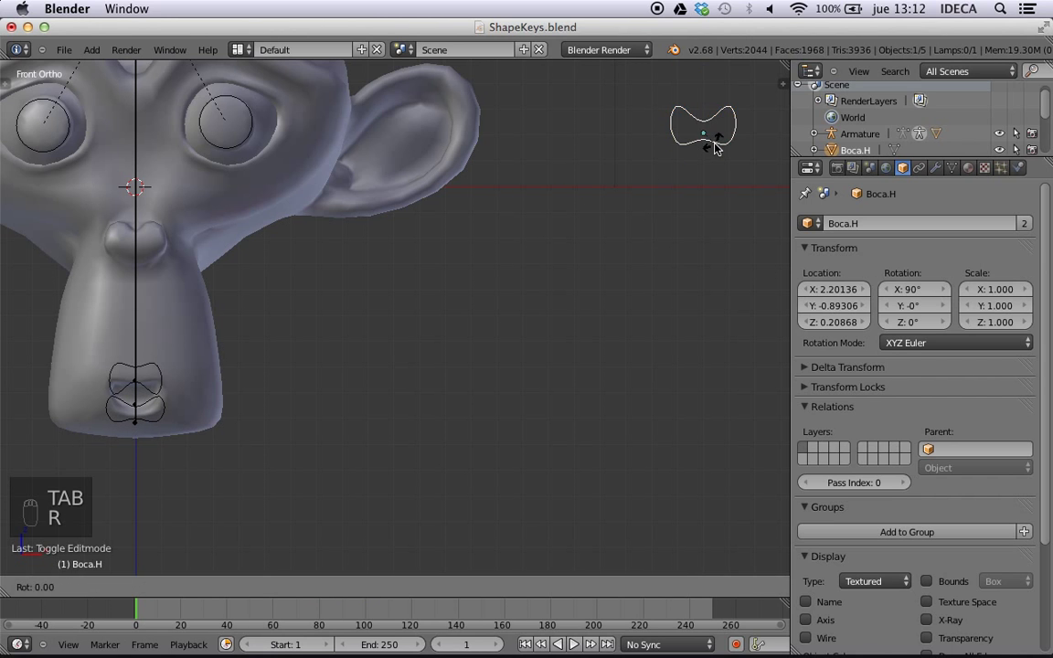
right_click(743, 188)
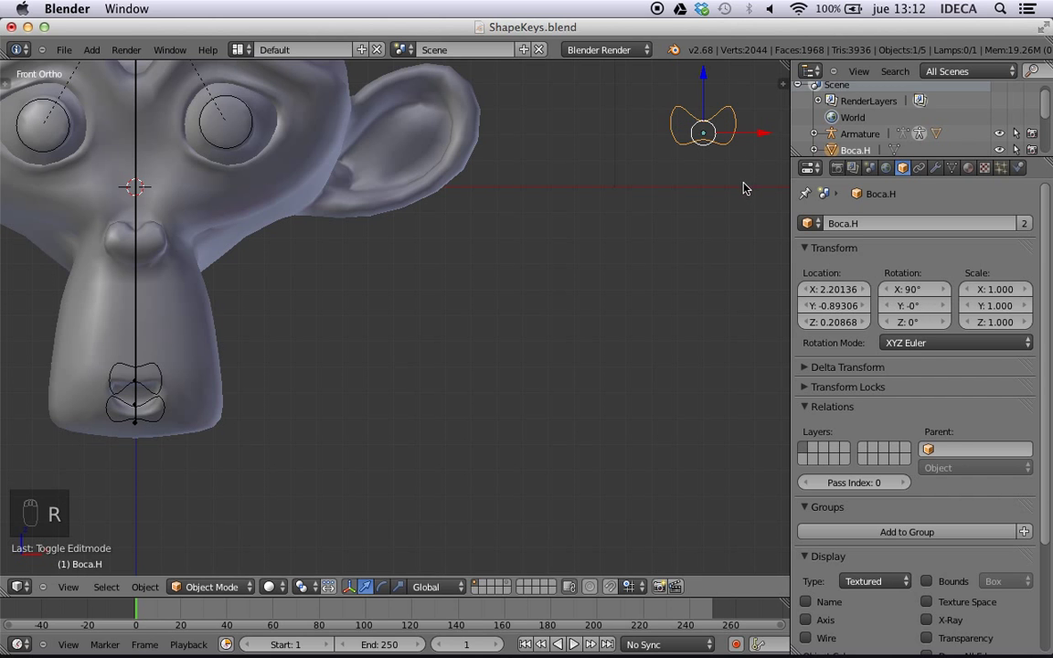
scroll(308, 339, down, 2)
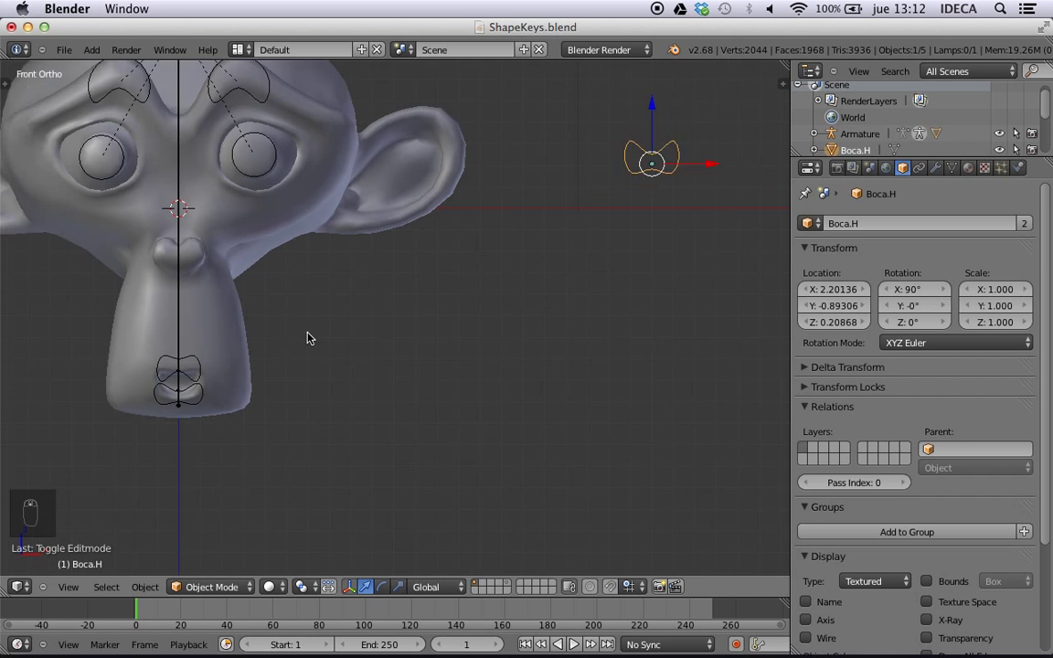
scroll(308, 338, up, 2)
scroll(296, 346, down, 2)
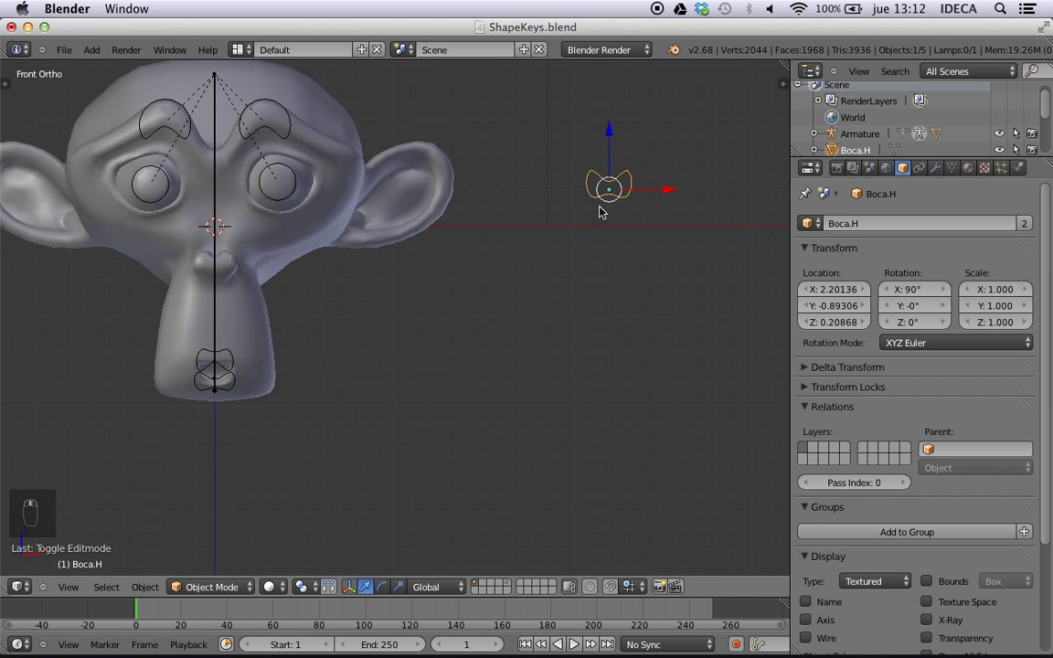
key(m)
click(773, 240)
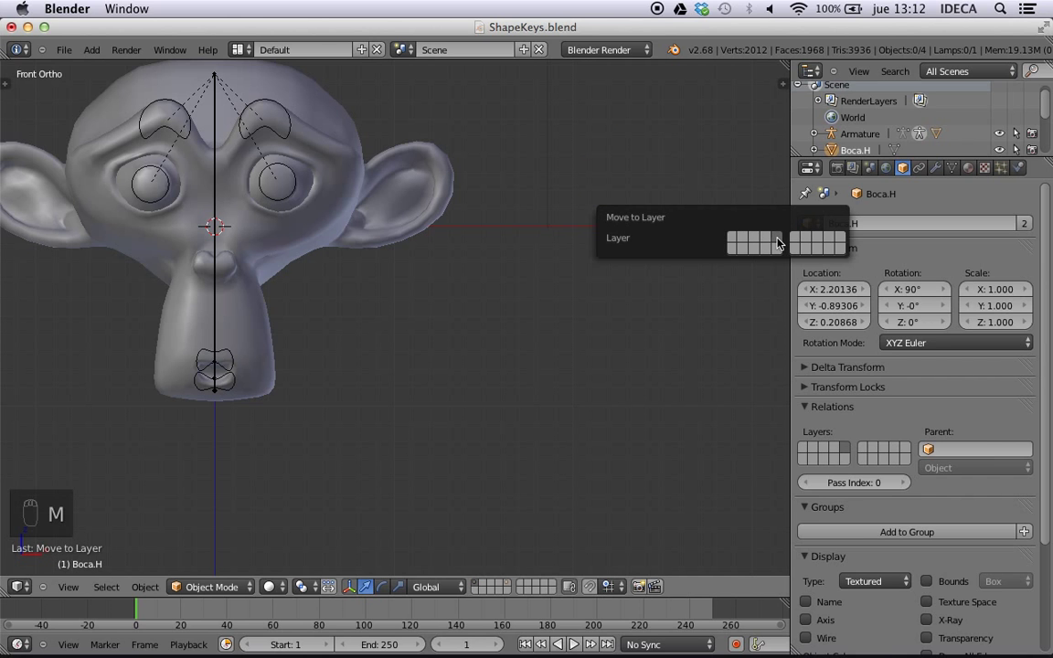
- Select the bone that carries the lower mouth outline on the monkey's muzzle
scroll(305, 375, up, 2)
shift+middle_drag(296, 371, 464, 359)
scroll(430, 402, down, 1)
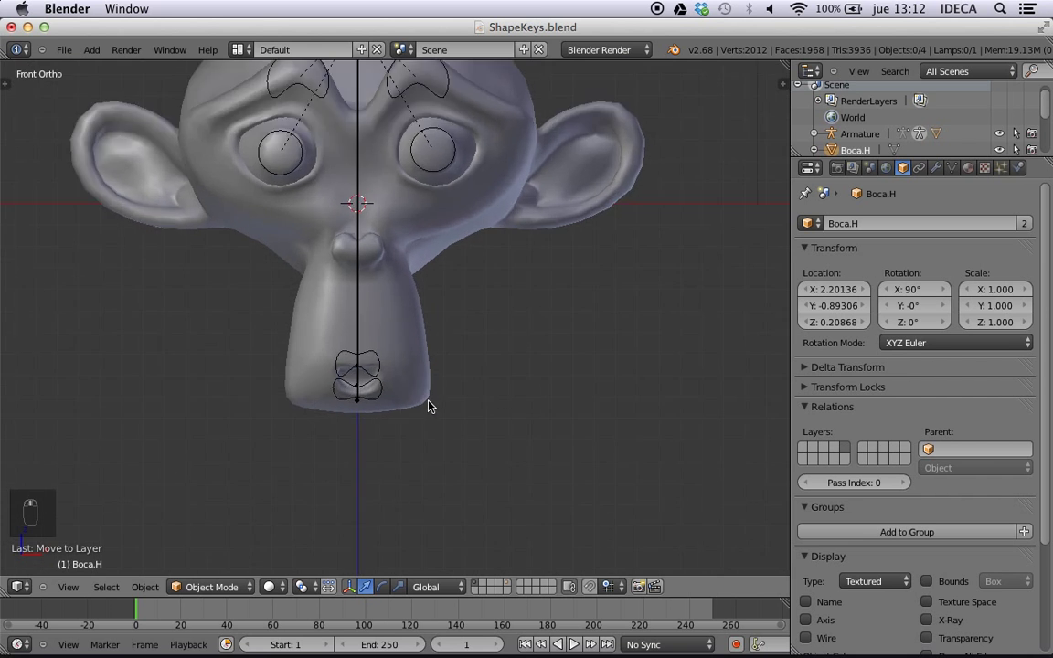
scroll(412, 407, up, 5)
shift+middle_drag(407, 411, 437, 258)
right_click(358, 372)
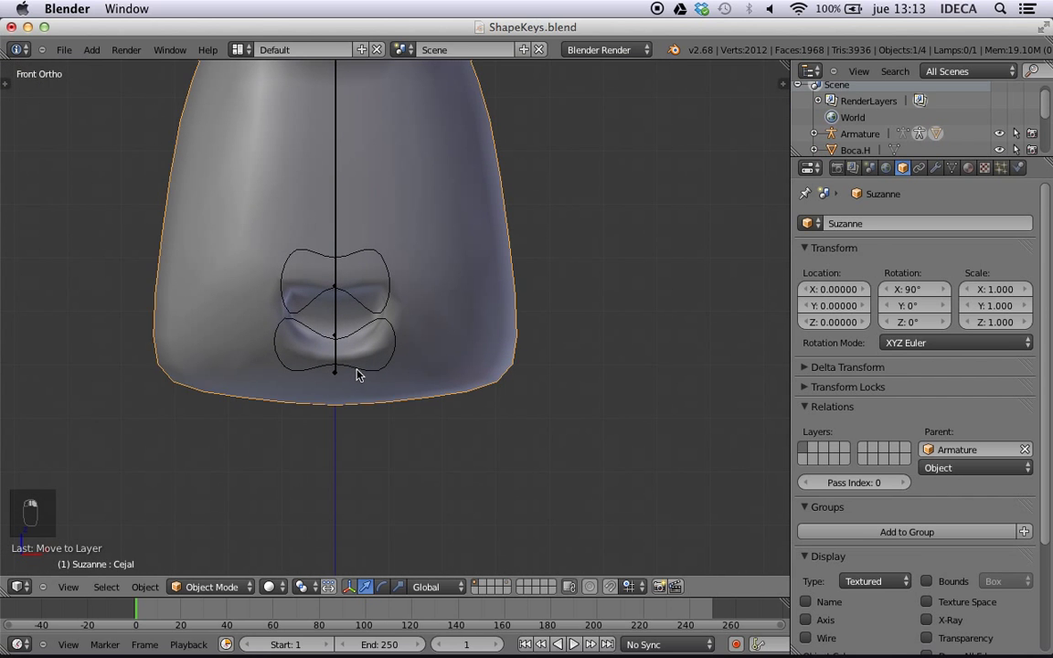
right_click(359, 371)
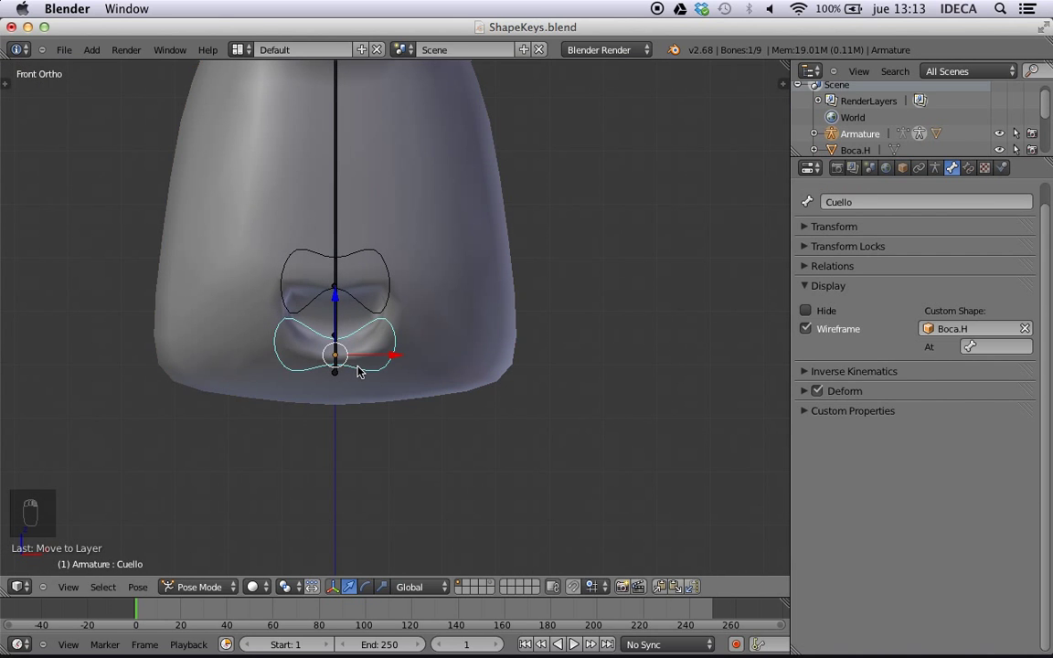
- Try moving the Cuello bone along the Y axis toward the head in the side view, and undo the move
middle_drag(438, 361, 354, 363)
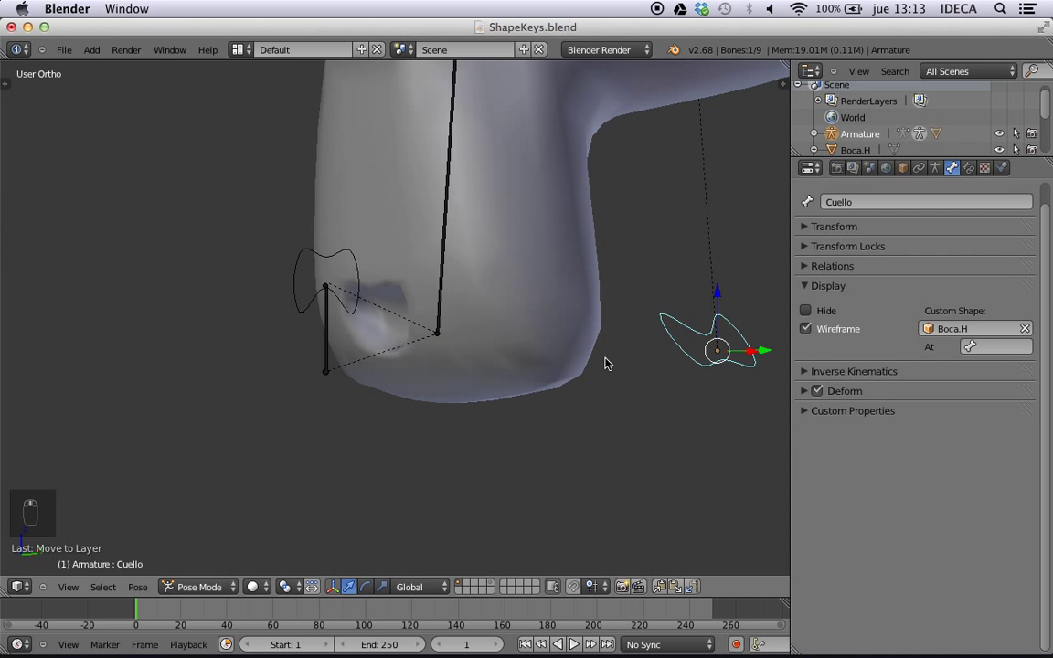
key(KP_3)
scroll(609, 361, down, 4)
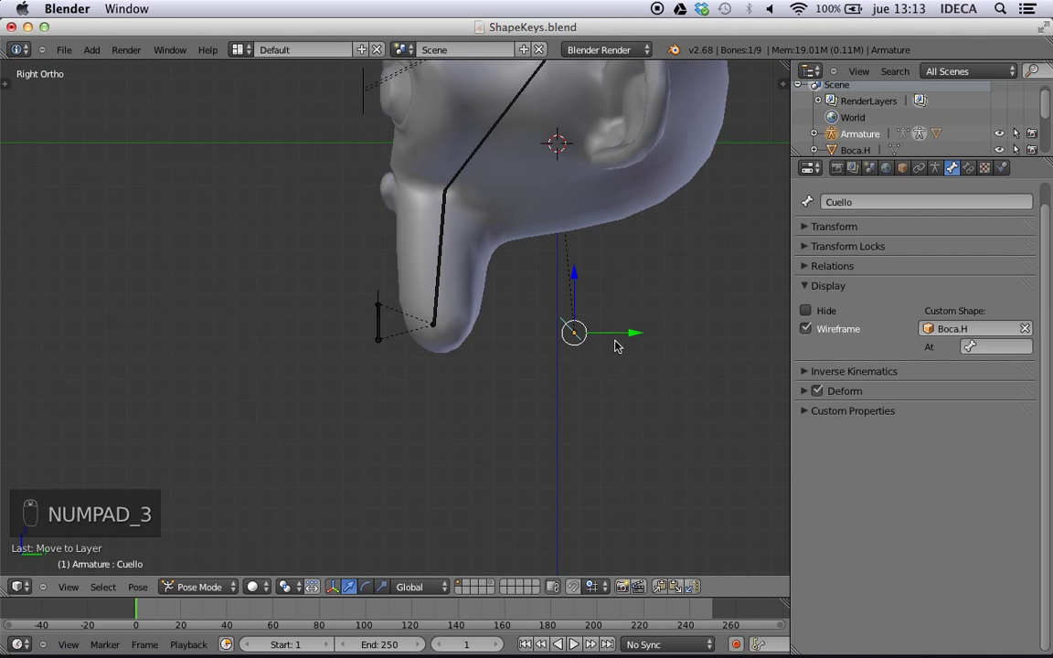
drag(613, 342, 539, 348)
key(super+z)
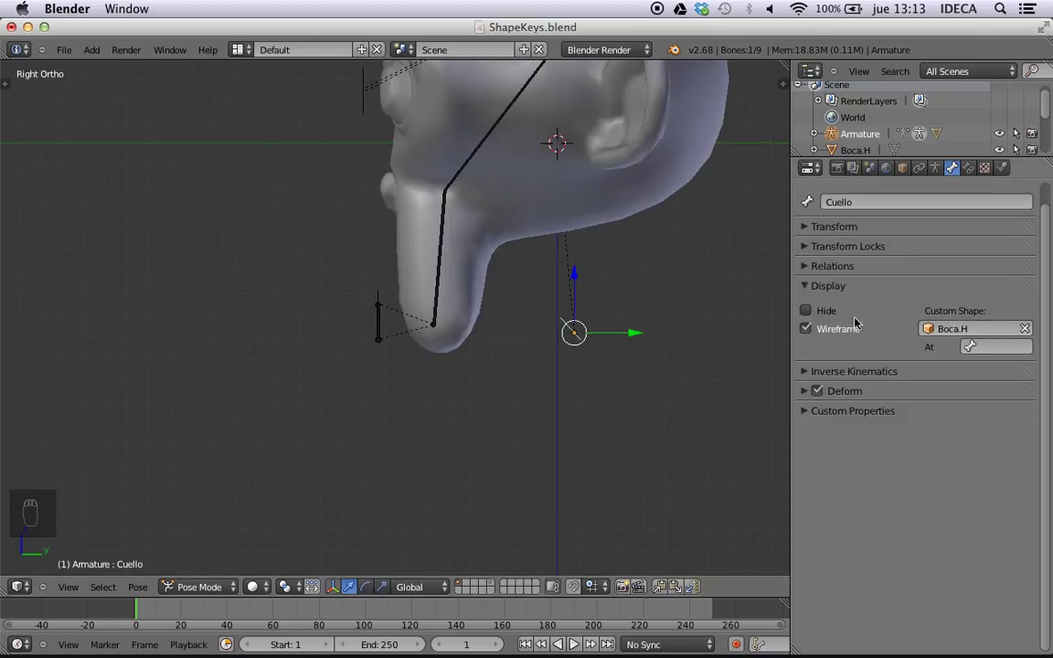
- Remove the Cuello bone's custom shape and assign Boca.H to the Boca.D bone instead, displayed as wireframe
click(1025, 329)
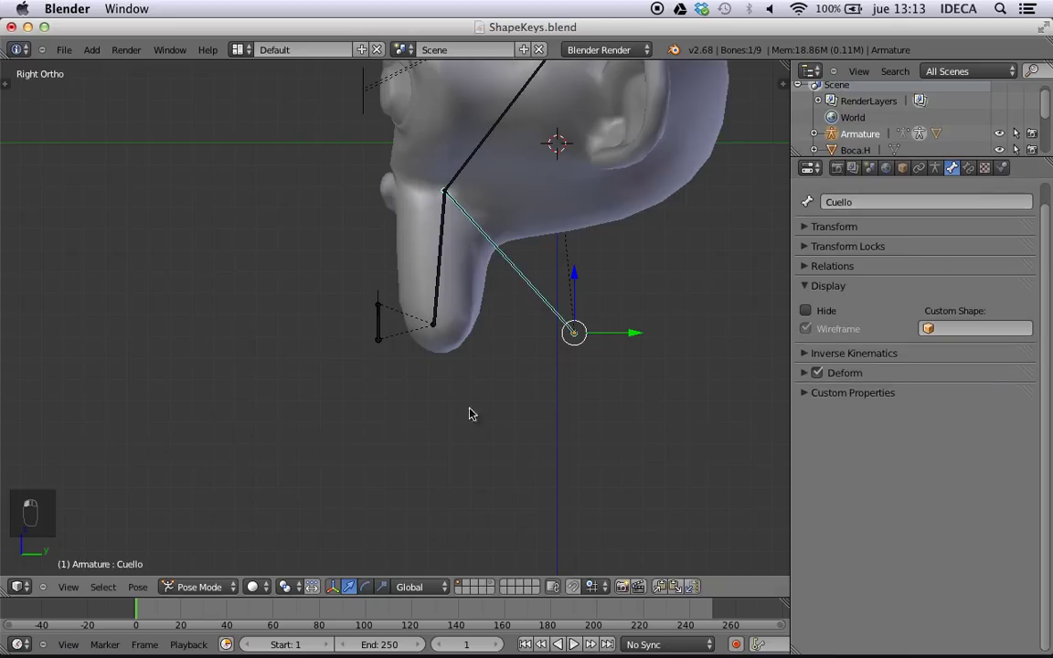
right_click(378, 333)
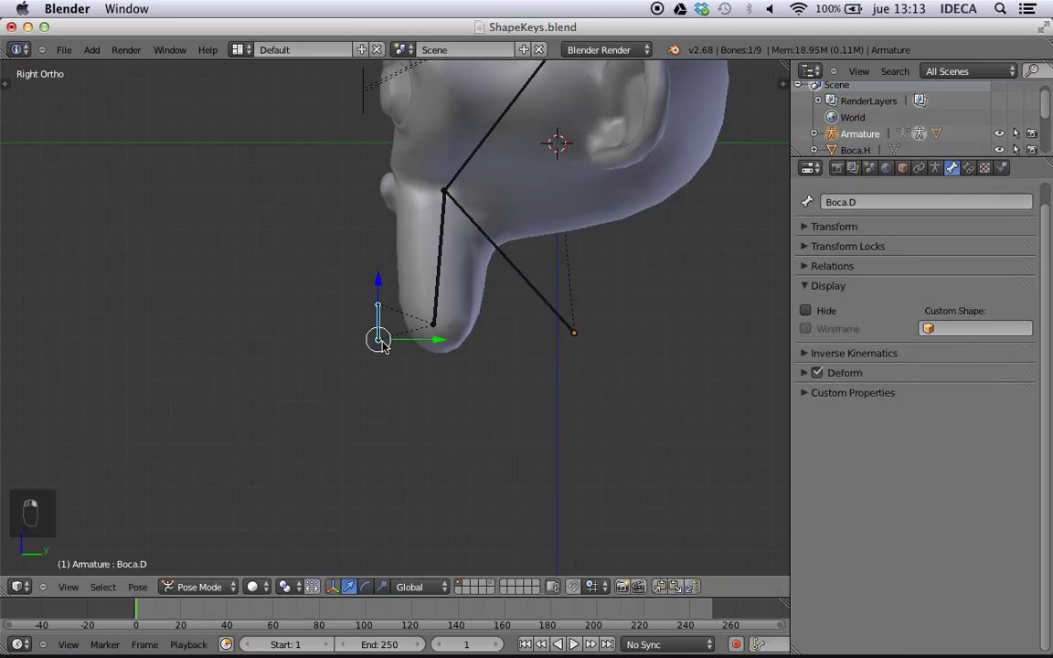
click(975, 331)
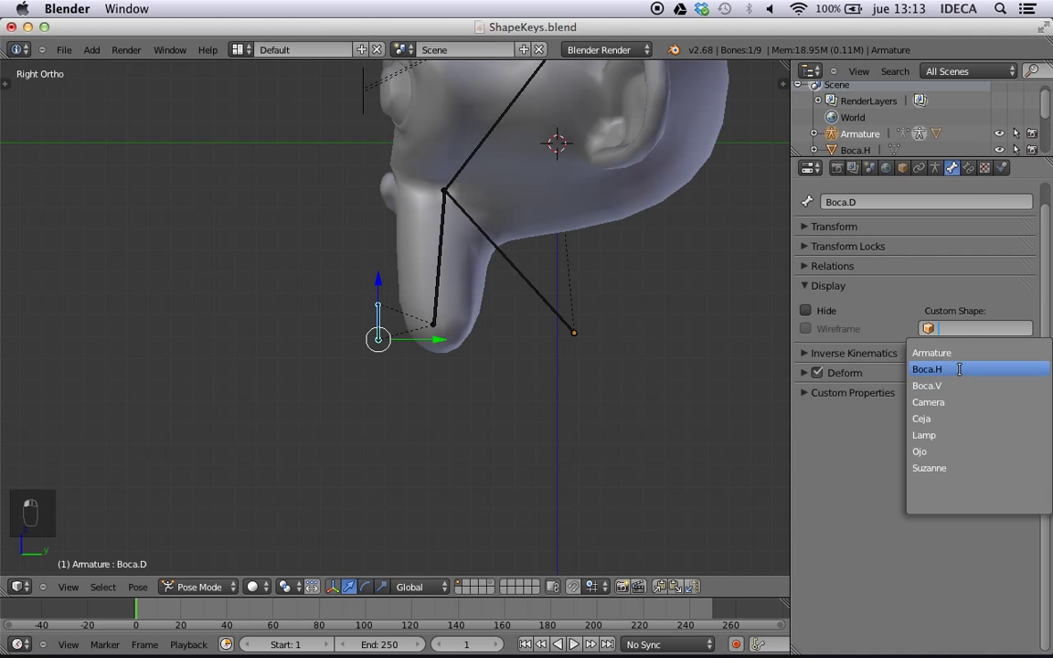
click(958, 368)
middle_drag(425, 397, 510, 398)
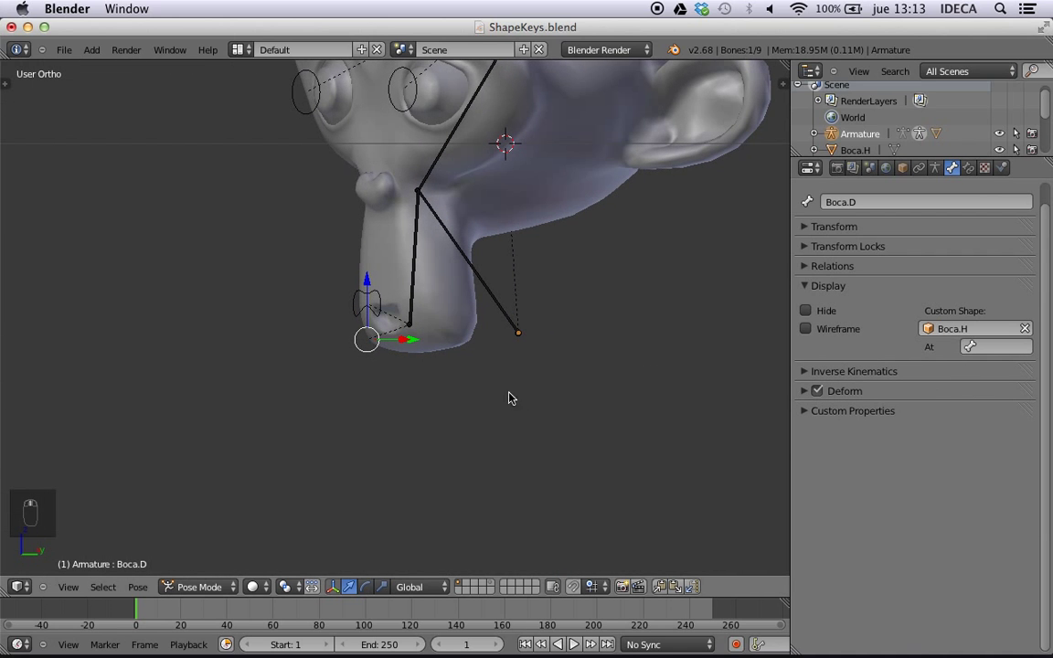
click(806, 330)
middle_drag(310, 362, 396, 365)
key(KP_1)
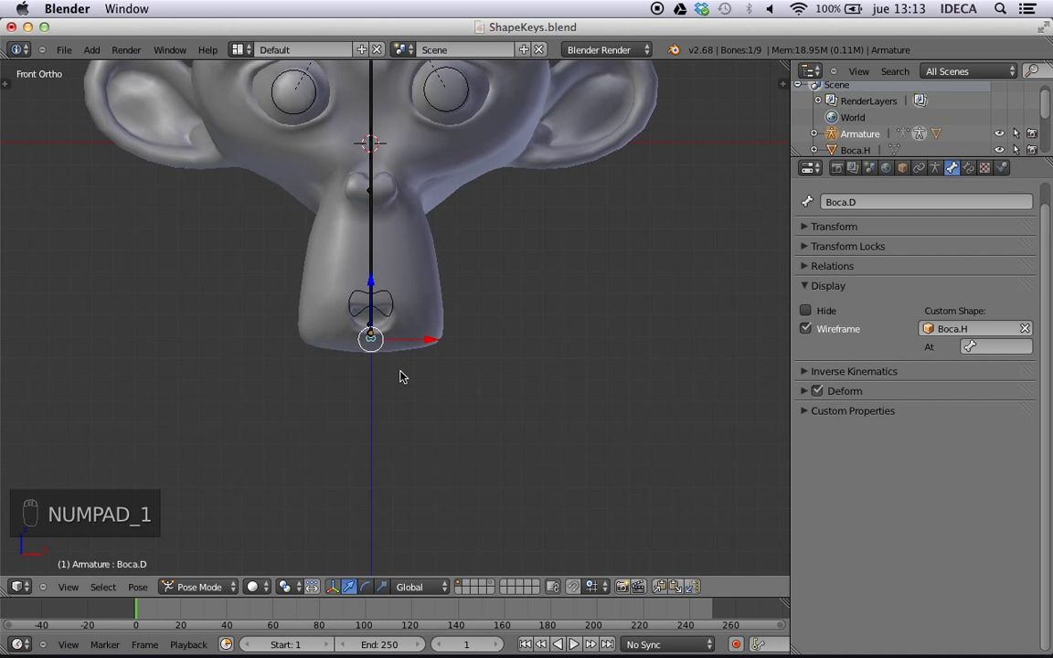
- Show layer 5 as well, and place Boca.V below the circle outline with Boca.H directly beneath Boca.V
scroll(400, 357, up, 8)
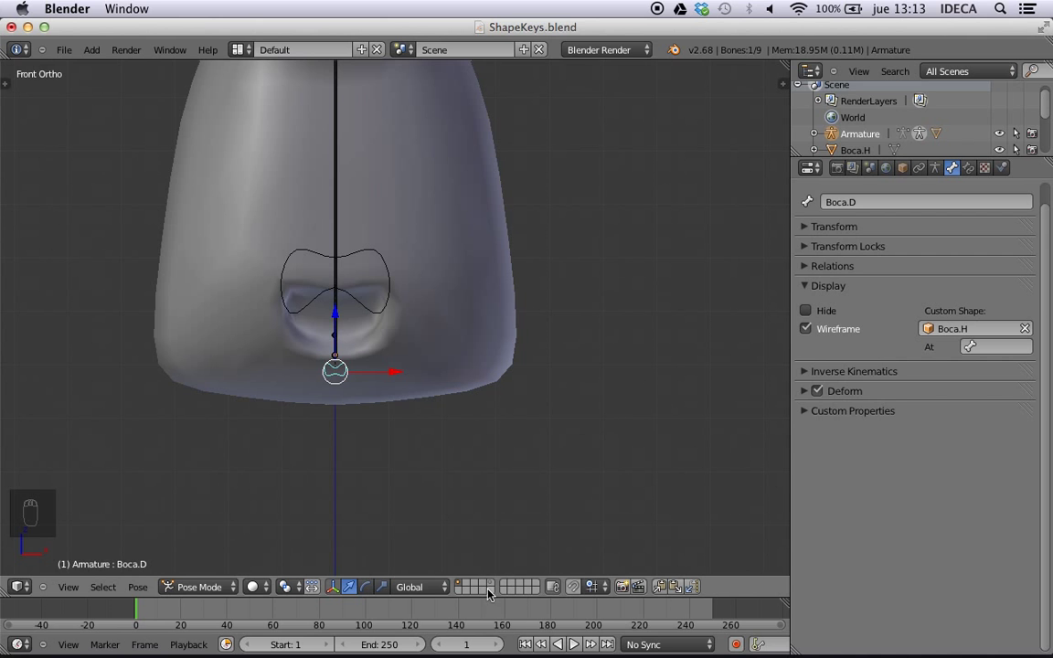
scroll(515, 437, down, 7)
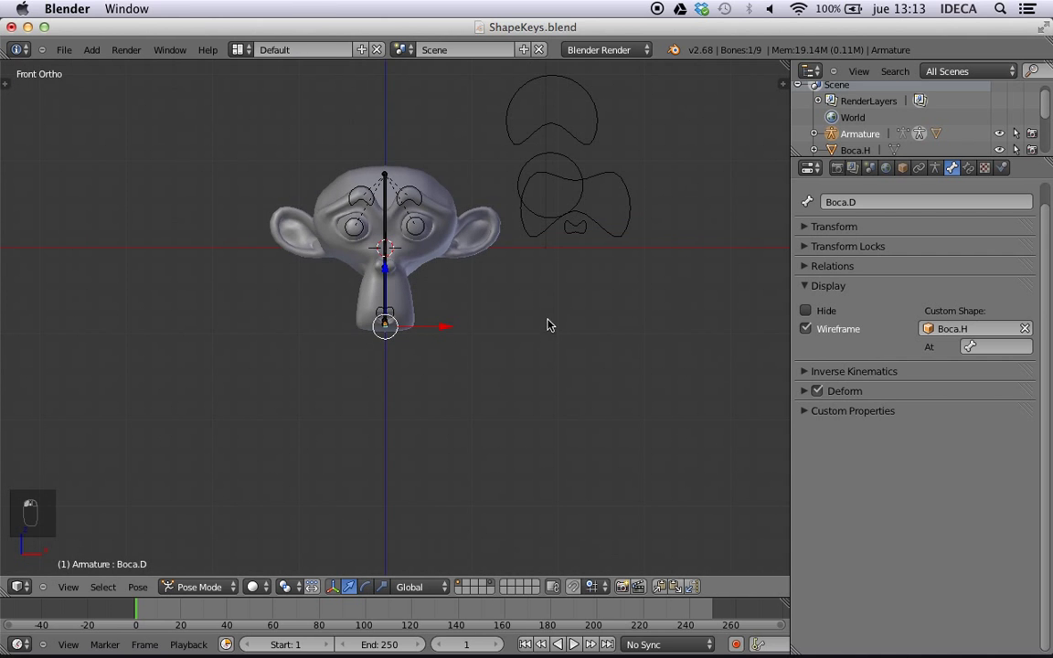
right_click(573, 236)
right_click(601, 190)
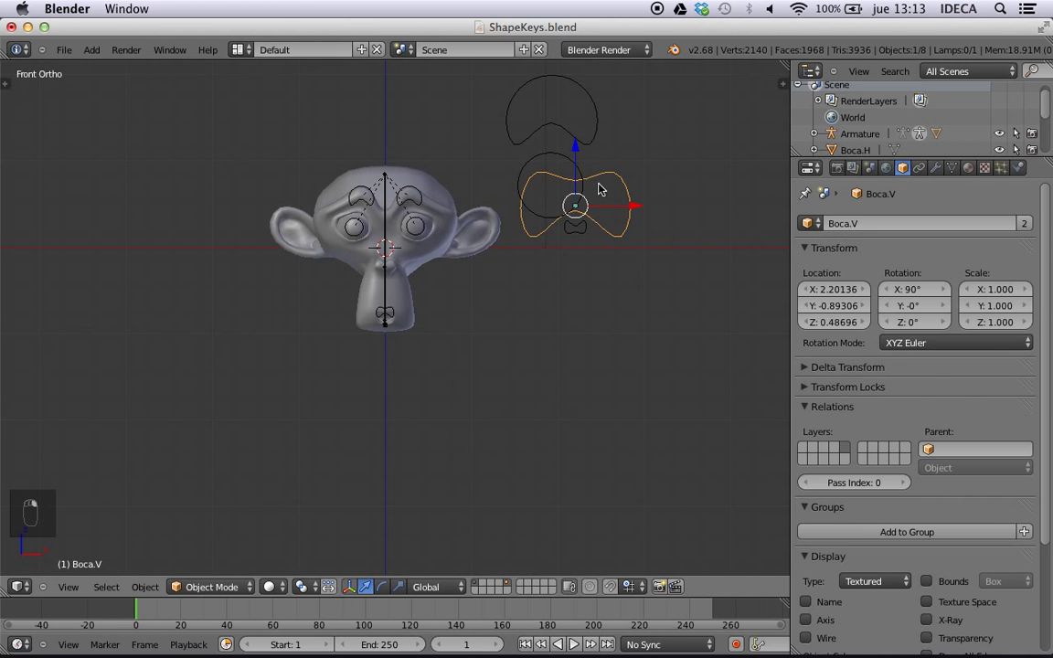
key(g)
click(587, 247)
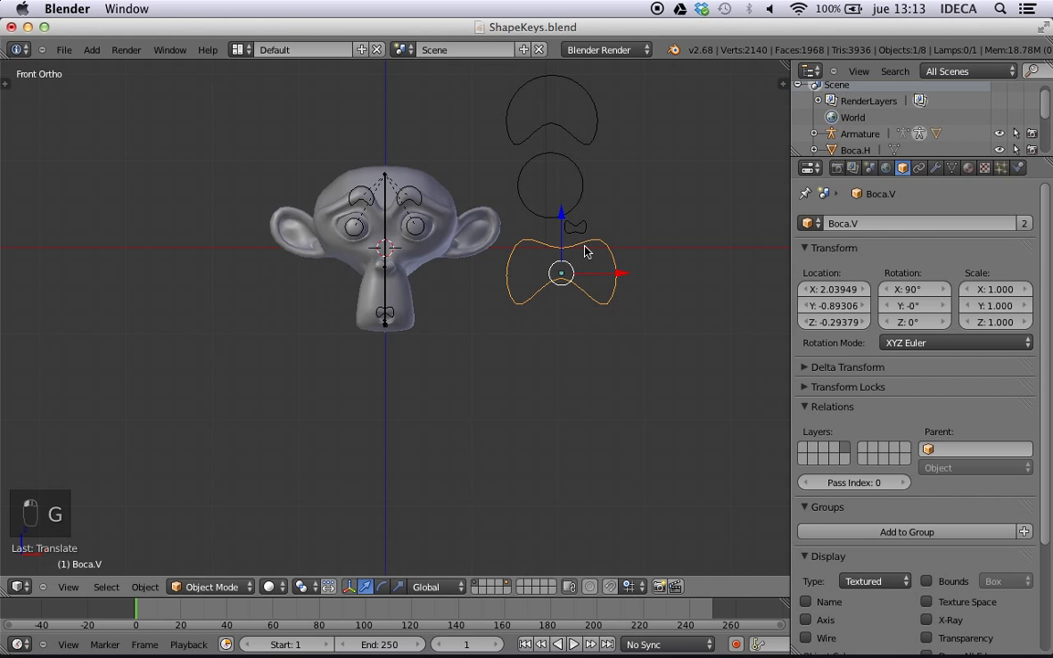
right_click(582, 236)
key(g)
click(564, 346)
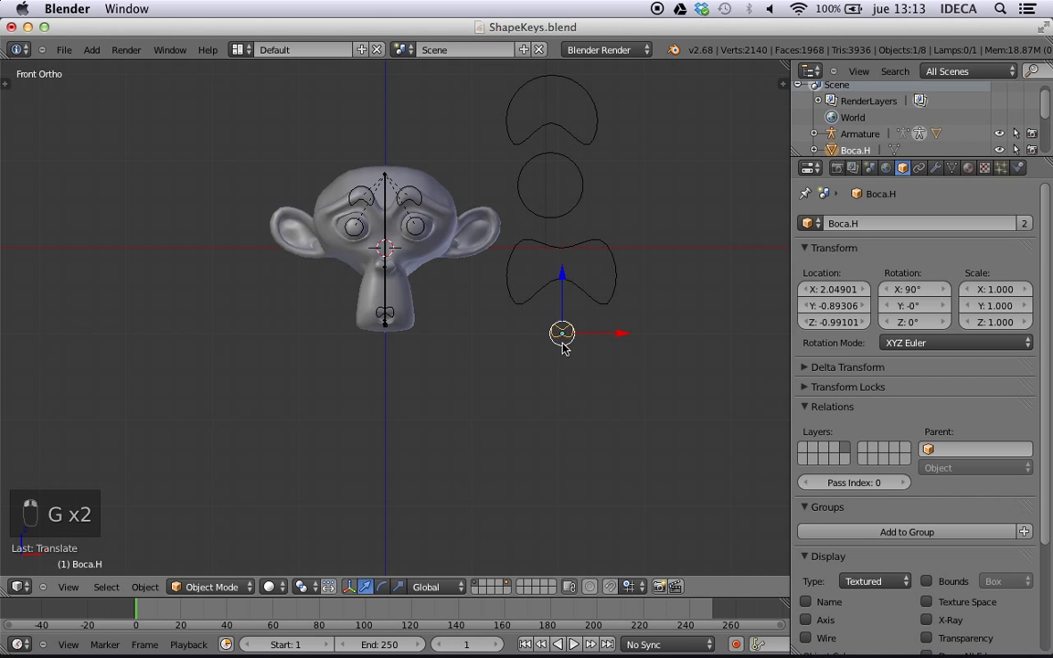
- Scale up Boca.H's vertices in Edit Mode to nearly Boca.V's width, and adjust the object's position beneath Boca.V
scroll(540, 353, up, 6)
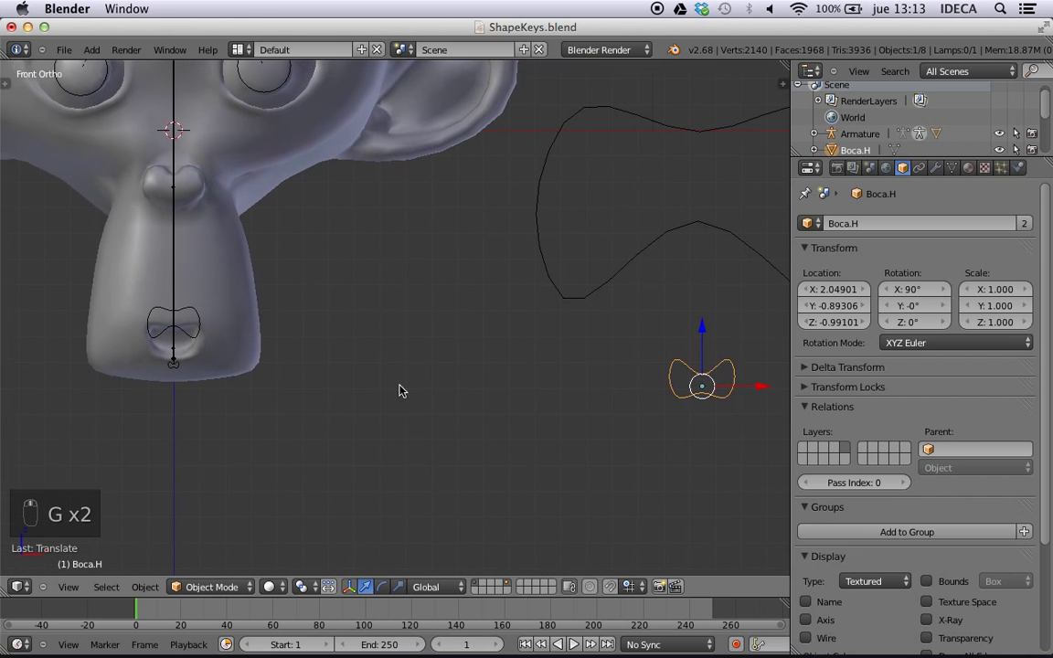
key(Tab)
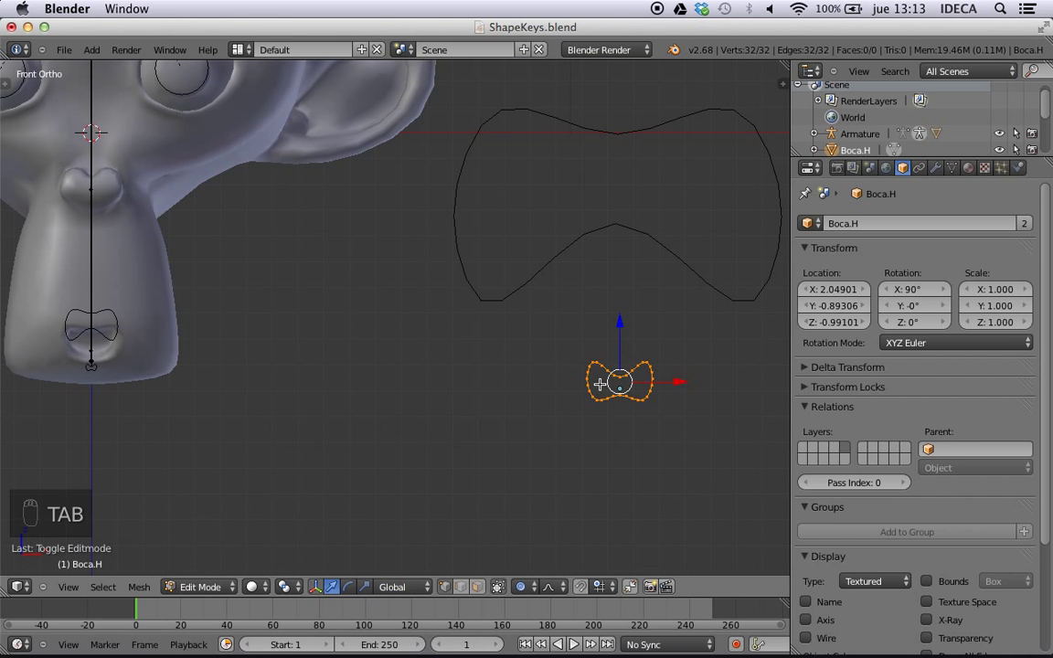
key(s)
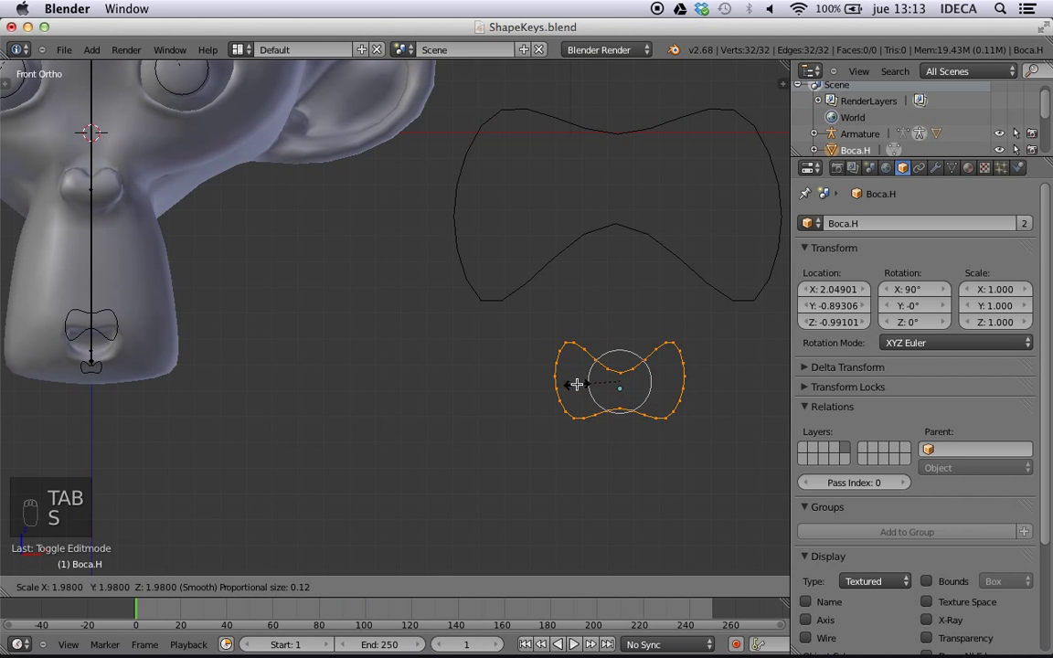
click(521, 388)
key(Tab)
mouse_move(619, 383)
mouse_down()
mouse_move(620, 344)
mouse_move(623, 377)
mouse_up()
- Move the Boca.D bone slightly up along the Z axis so its outline frames the lower lip
scroll(248, 358, left, 5)
right_click(235, 364)
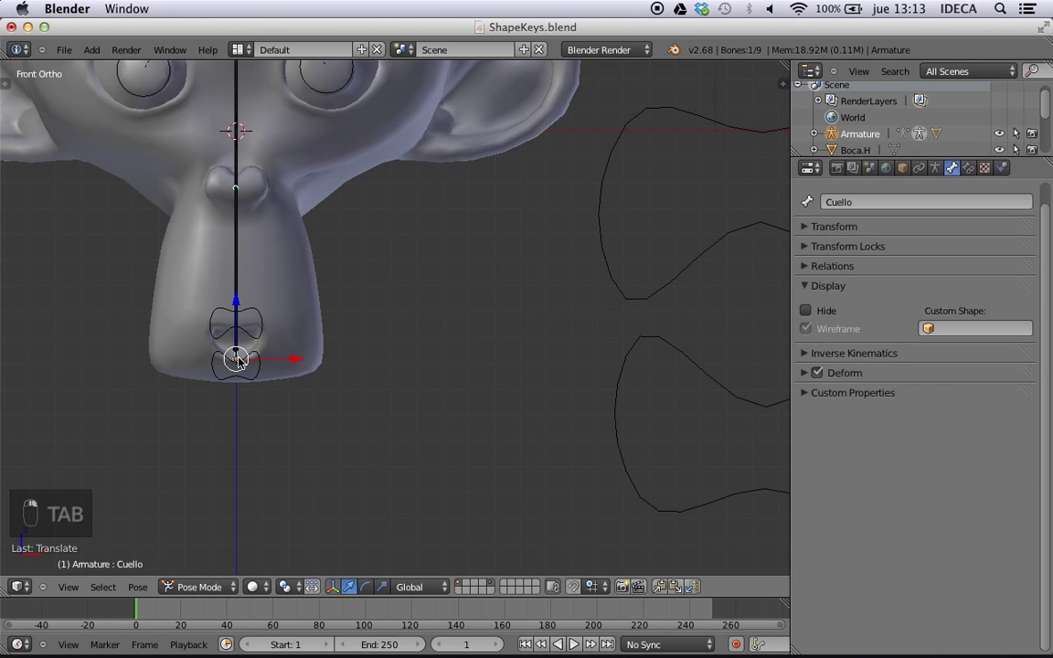
key(g)
key(z)
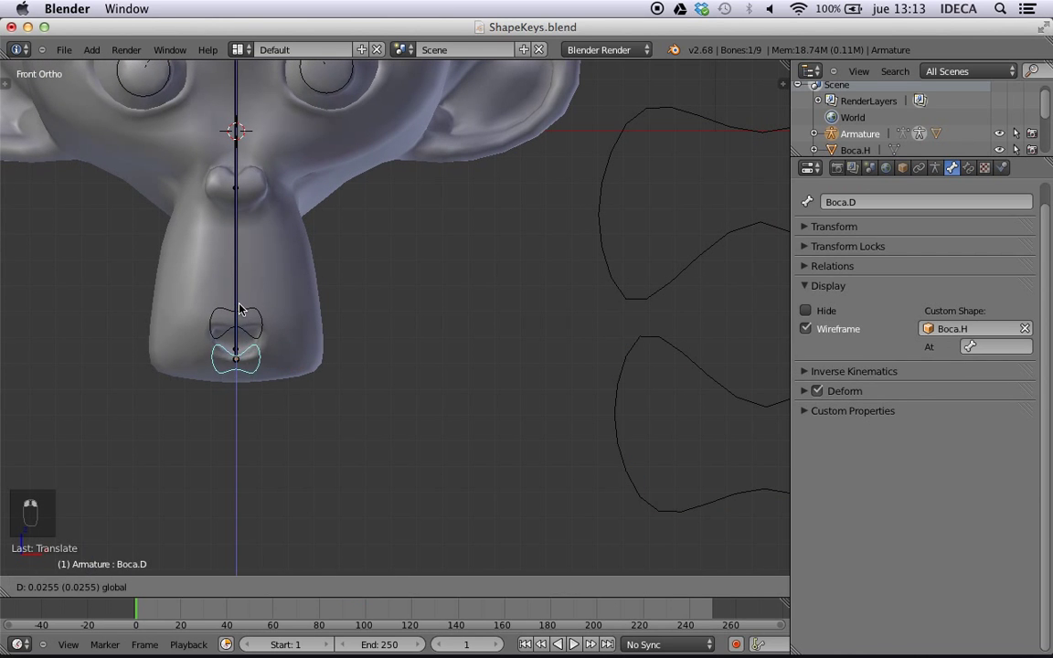
drag(238, 303, 237, 303)
scroll(238, 387, down, 2)
scroll(238, 387, up, 7)
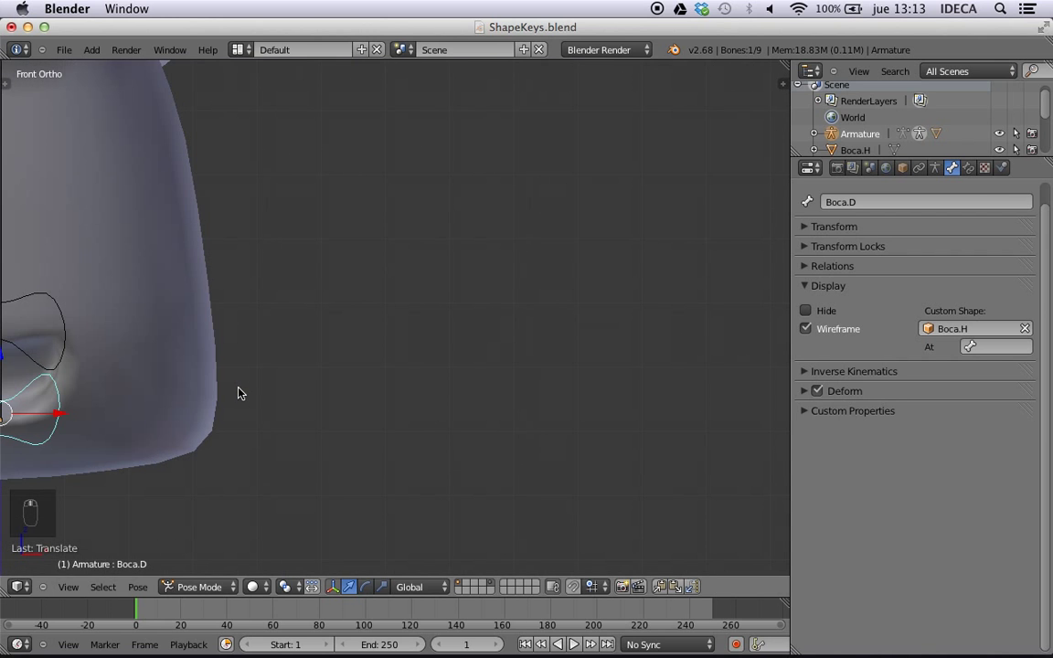
shift+middle_drag(237, 387, 428, 397)
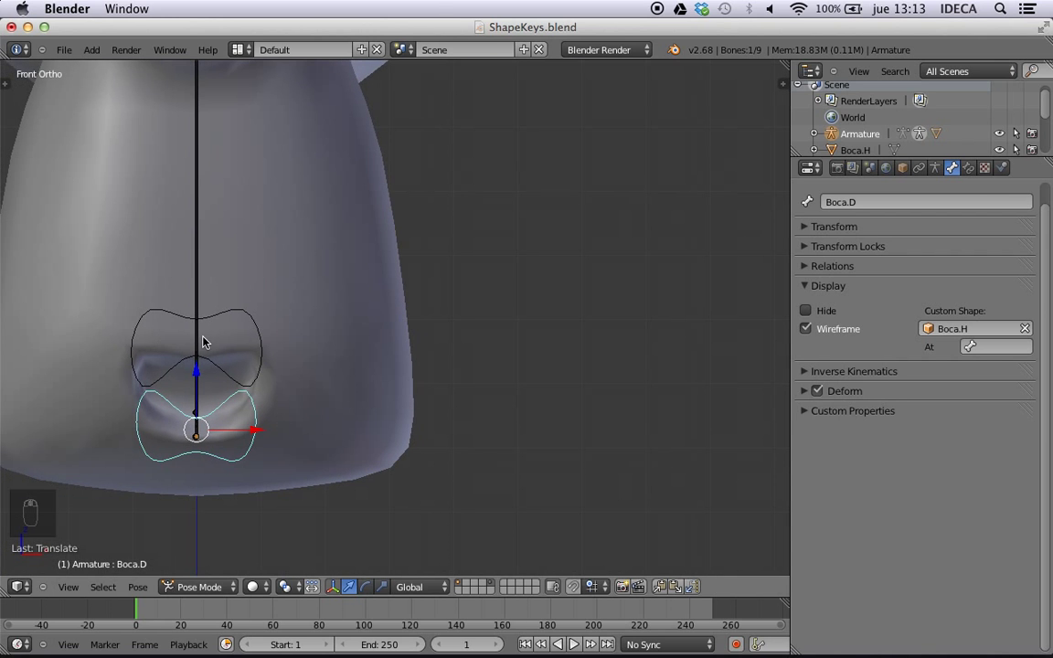
- Check the mouth controls from an angle and from the front, and hide layer 5 with the original shape objects
scroll(204, 342, down, 6)
middle_drag(322, 172, 366, 188)
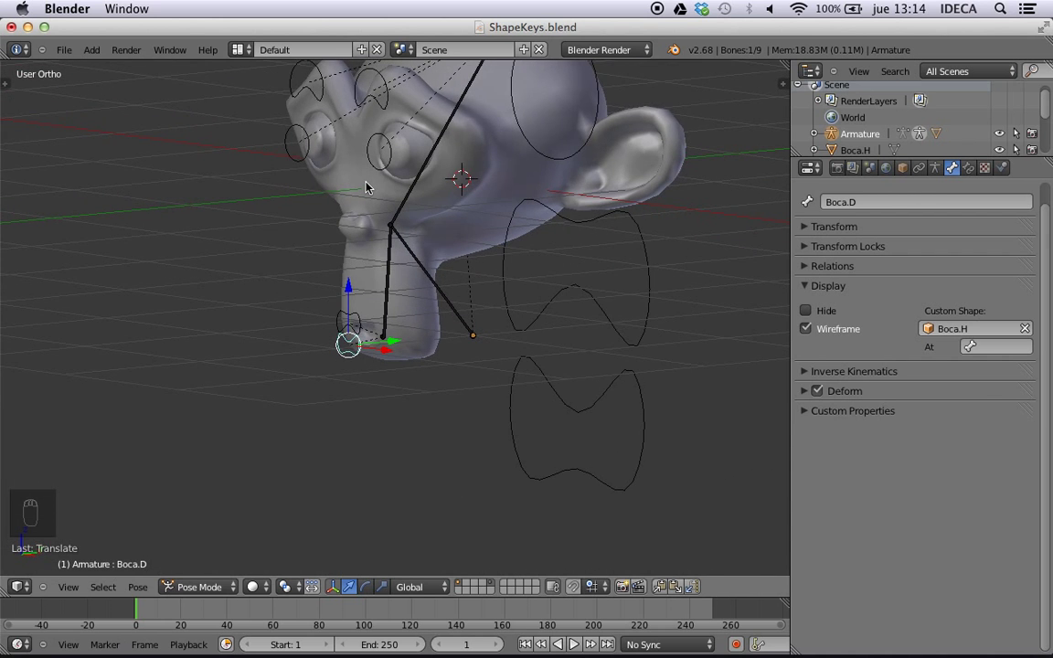
key(KP_1)
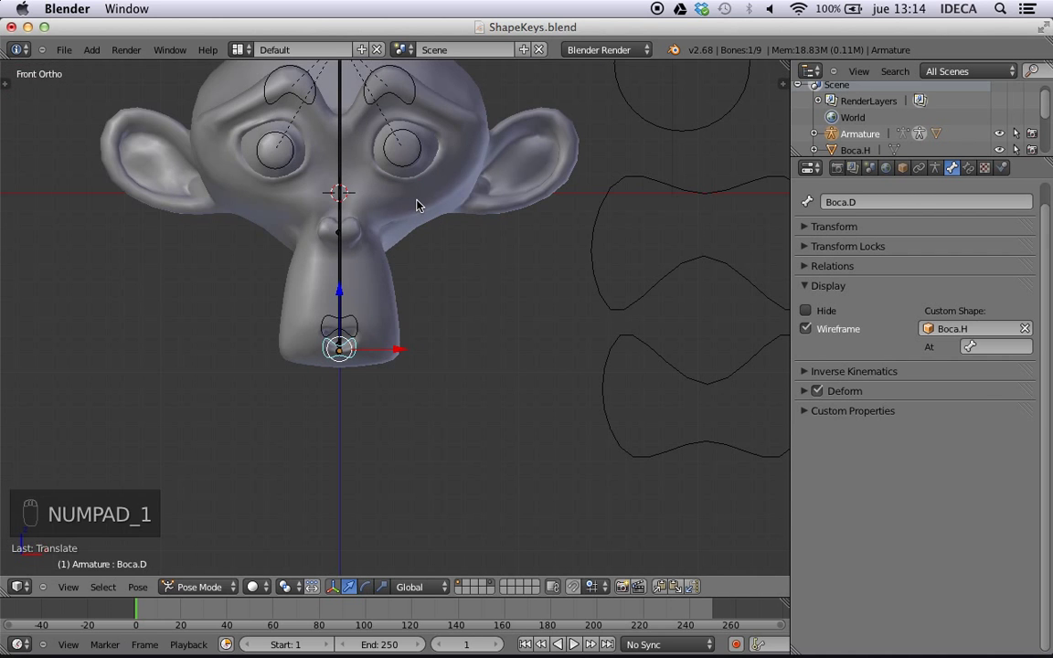
scroll(686, 332, down, 4)
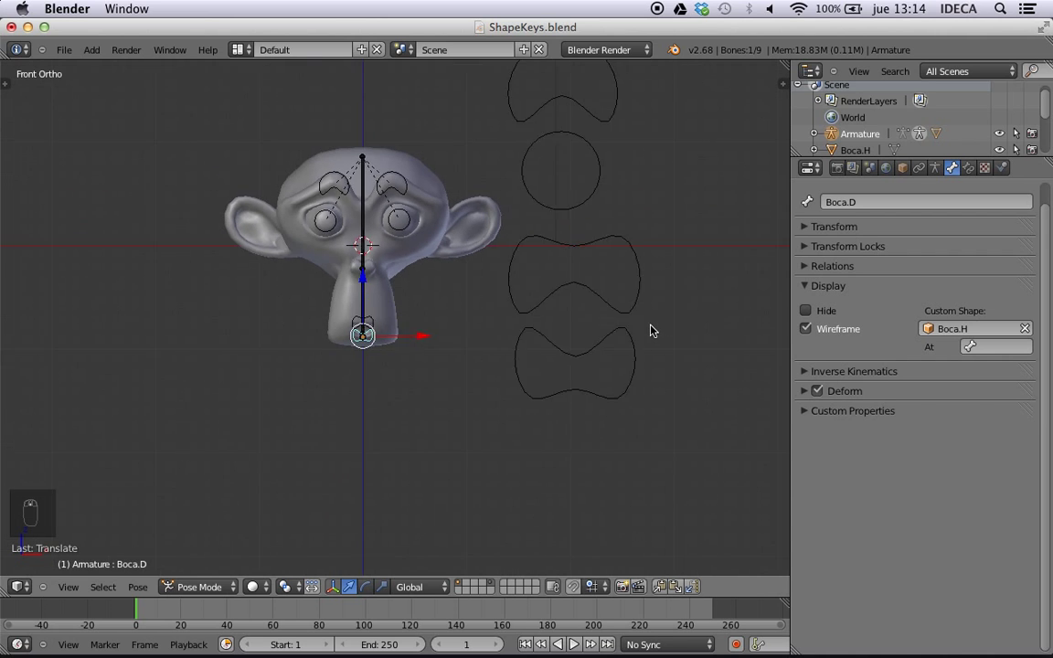
click(491, 587)
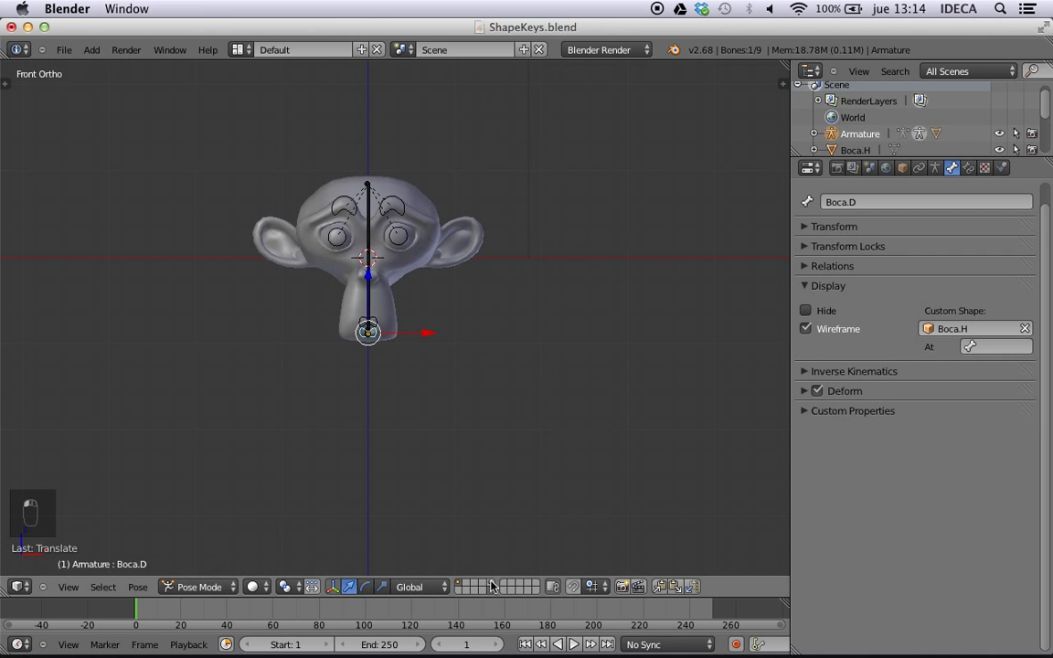
scroll(484, 370, up, 5)
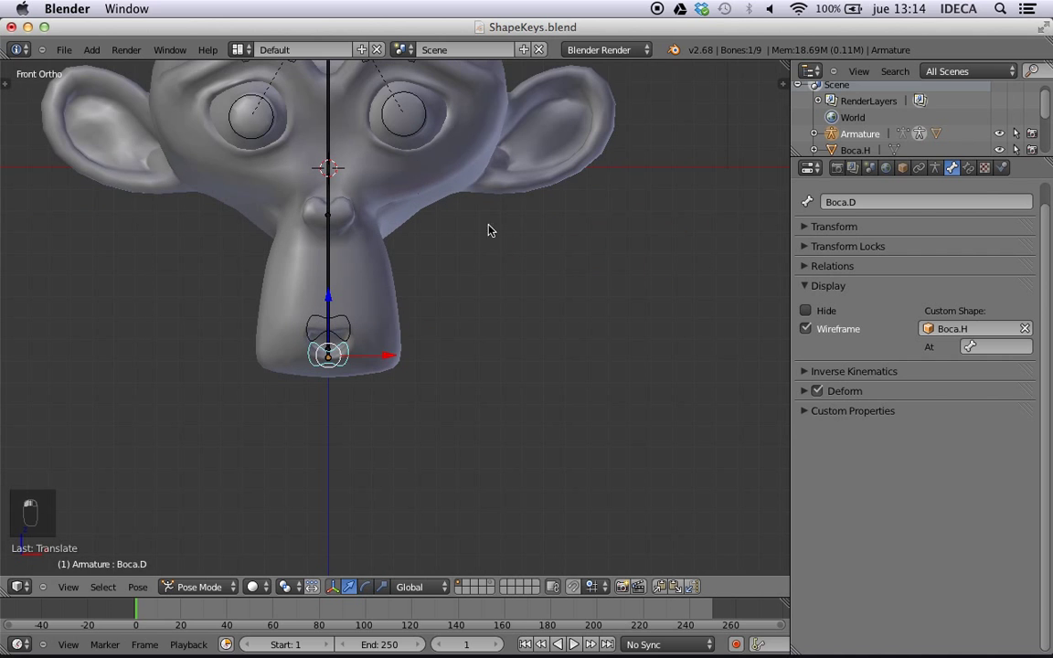
- Select the Suzanne head mesh and show its shape key list in the object data properties
shift+middle_drag(510, 343, 513, 376)
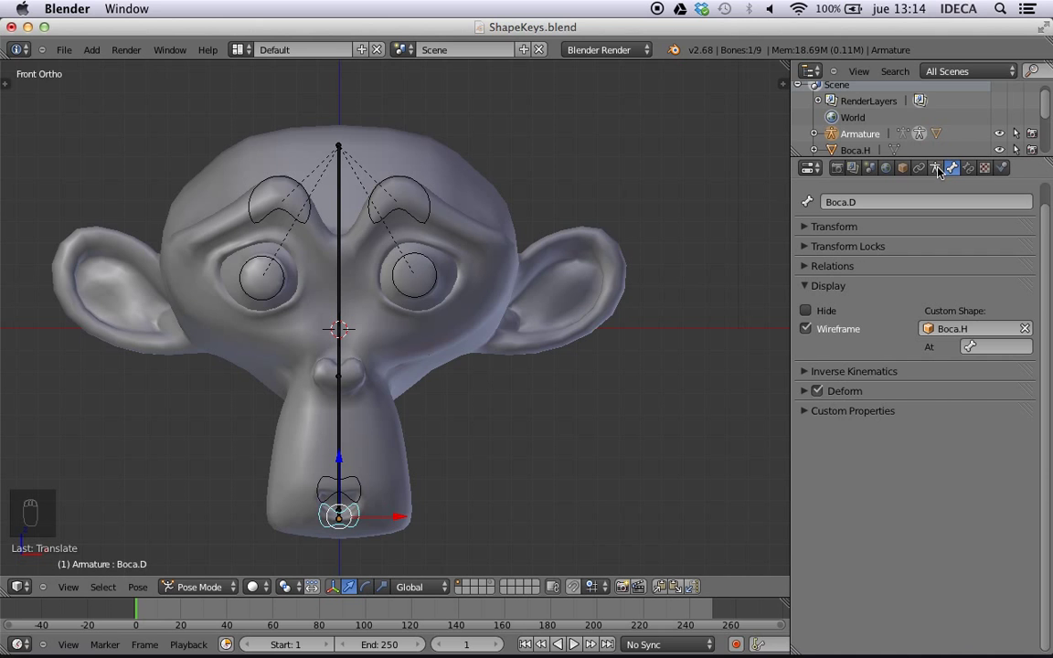
right_click(494, 183)
click(952, 168)
scroll(917, 421, down, 3)
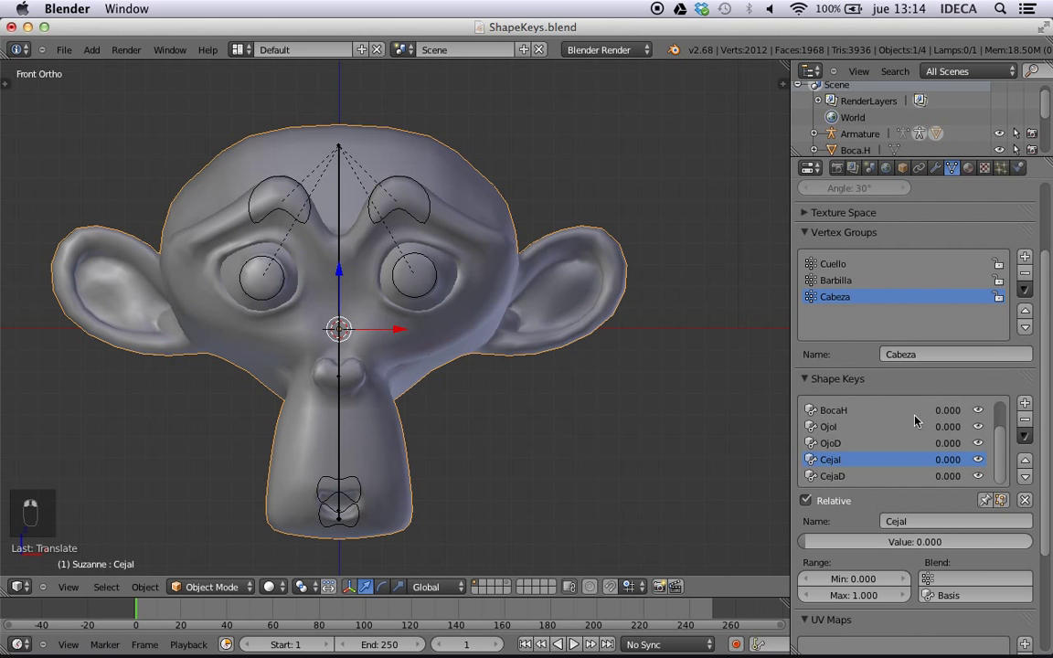
drag(1052, 545, 784, 545)
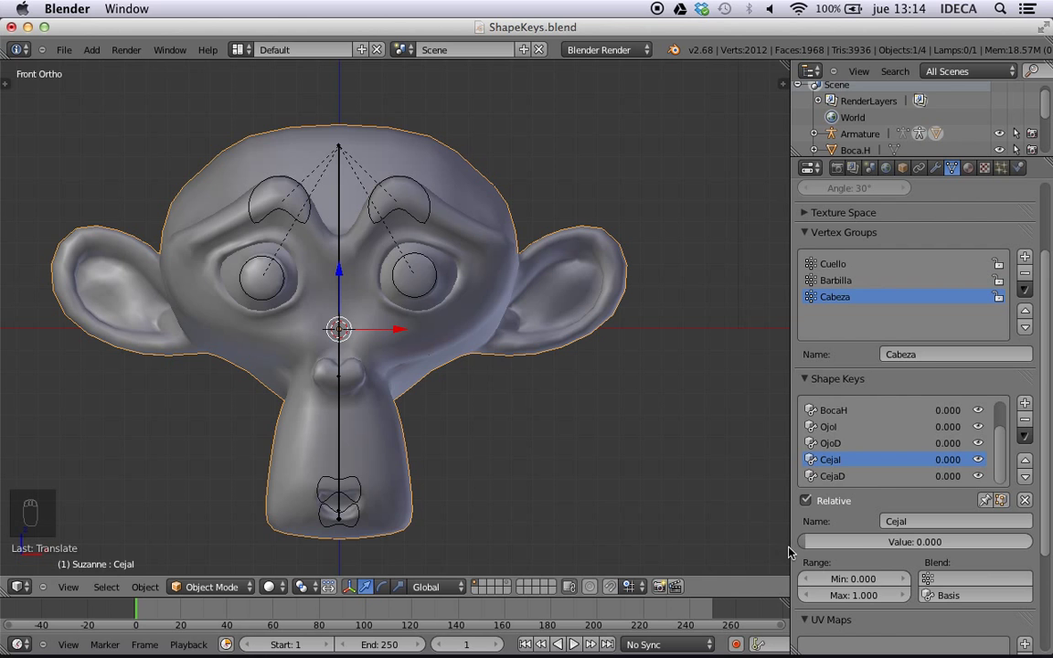
- Switch to the Animation screen layout and merge the Dope Sheet area into the F-Curve Editor below it
click(238, 49)
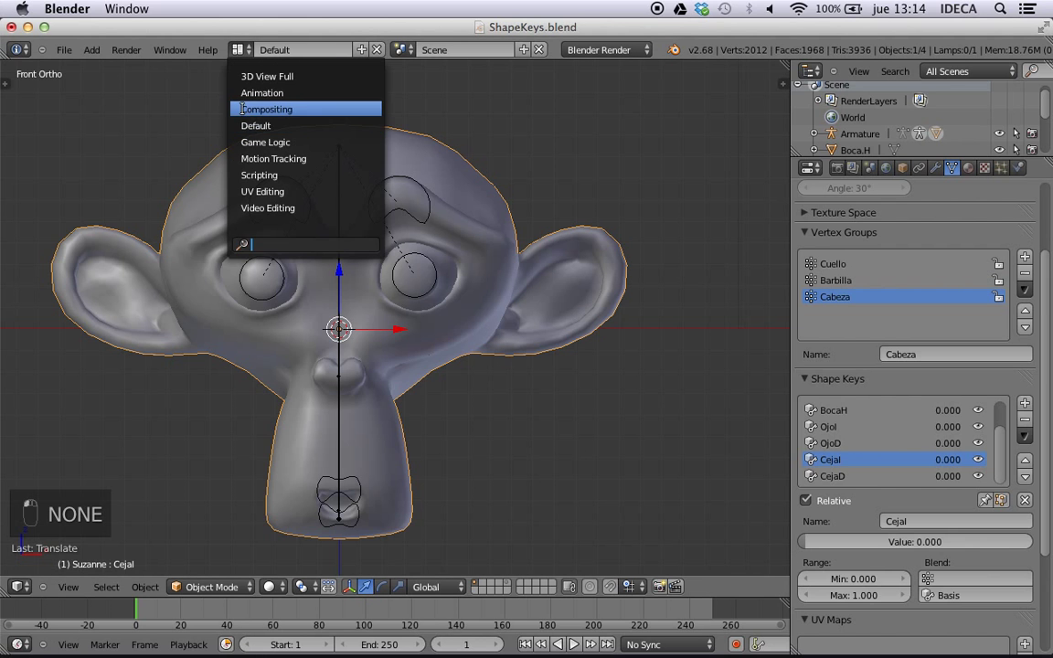
click(247, 94)
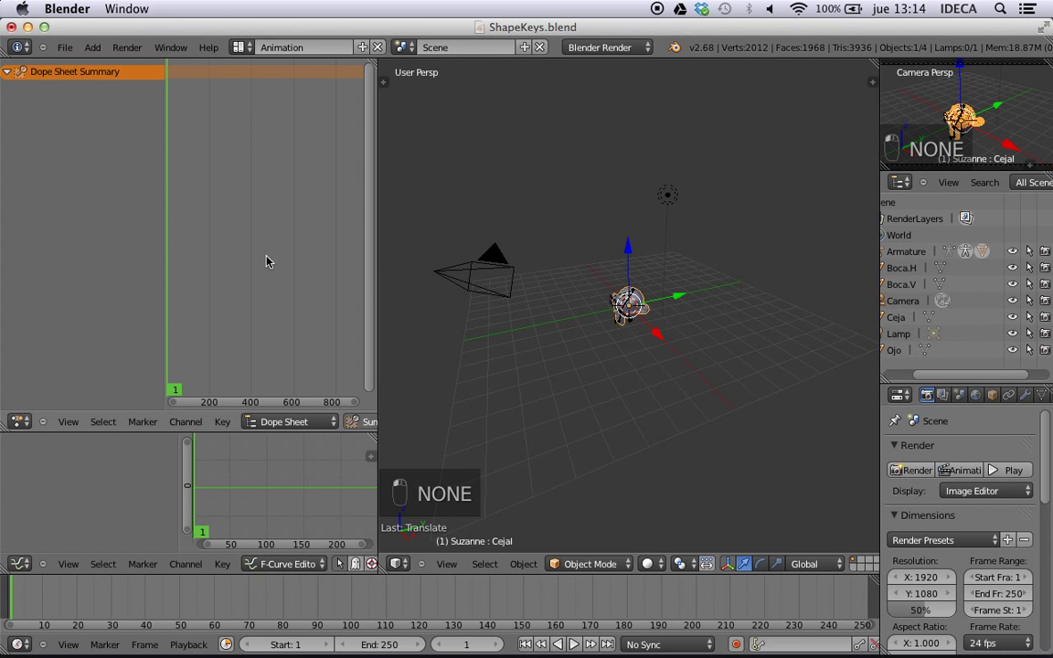
right_click(179, 431)
click(170, 444)
click(157, 309)
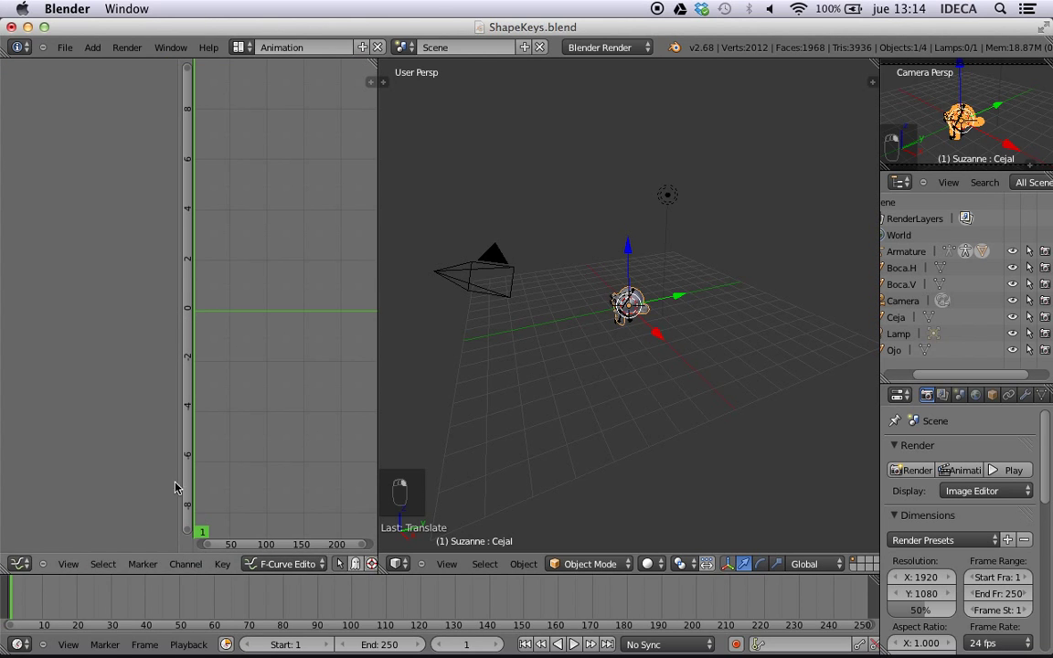
click(22, 566)
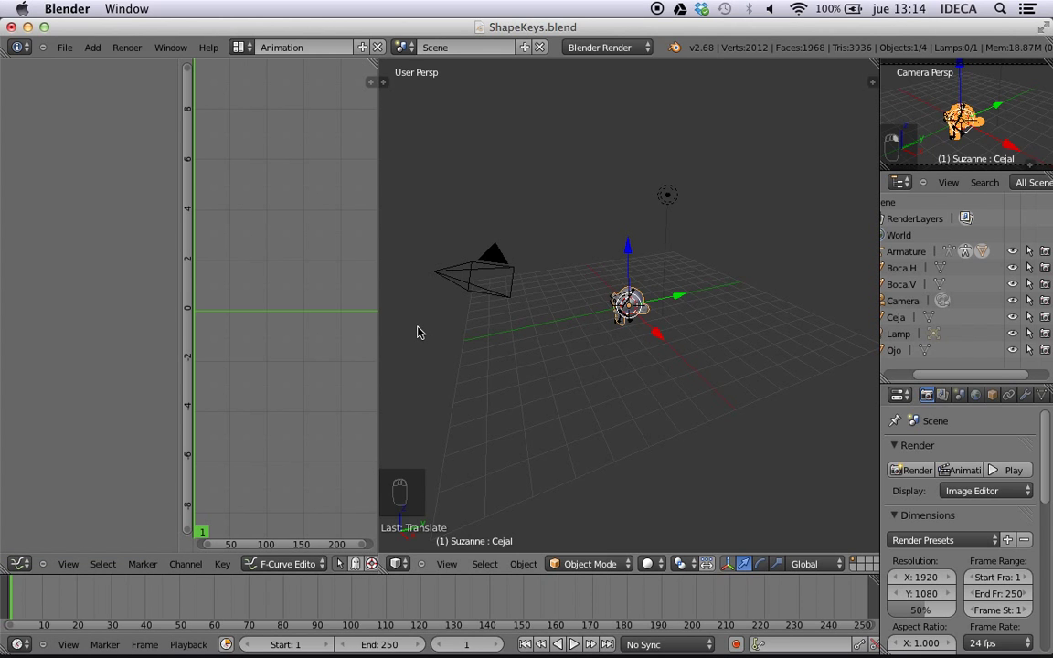
- Show the monkey head in front orthographic view, enlarged, and widen the outliner and properties area
scroll(543, 321, up, 5)
key(KP_5)
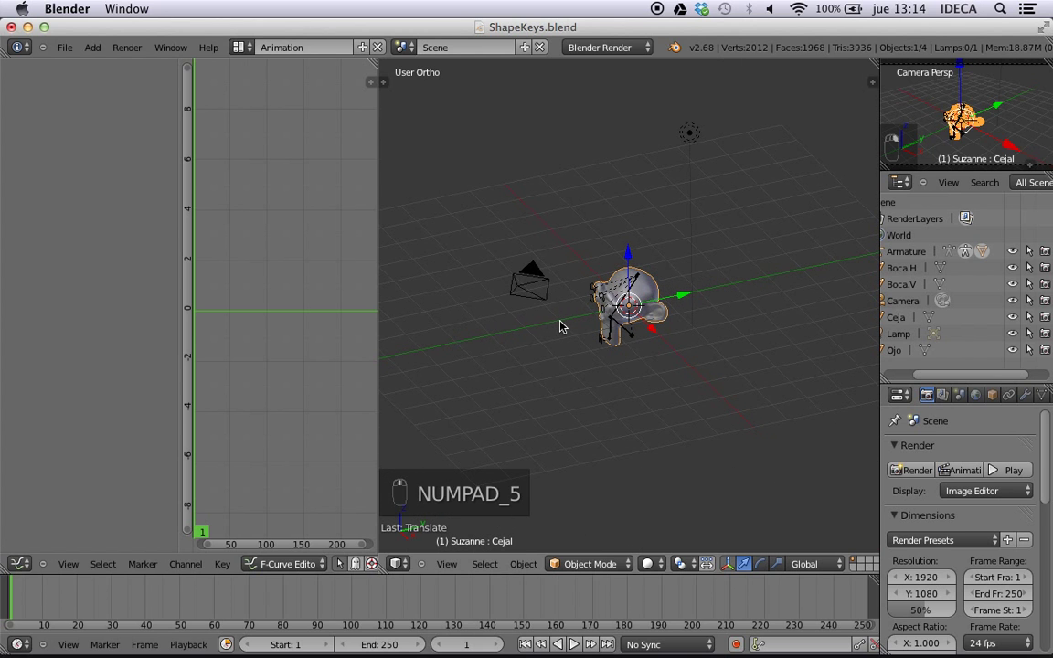
key(KP_1)
scroll(610, 305, up, 9)
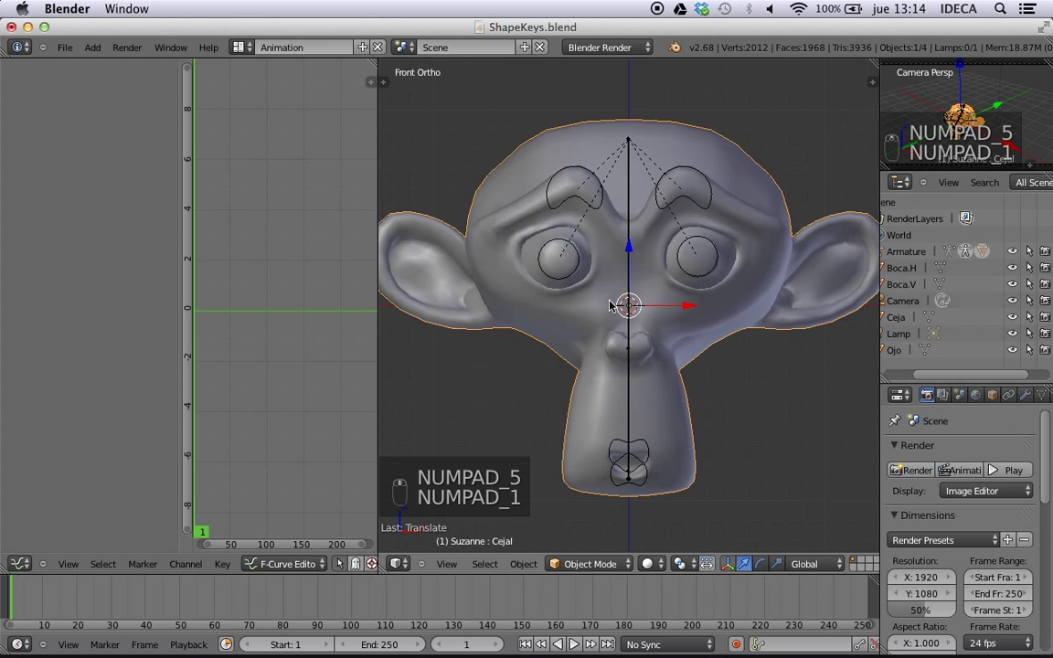
scroll(610, 306, up, 2)
scroll(775, 161, down, 2)
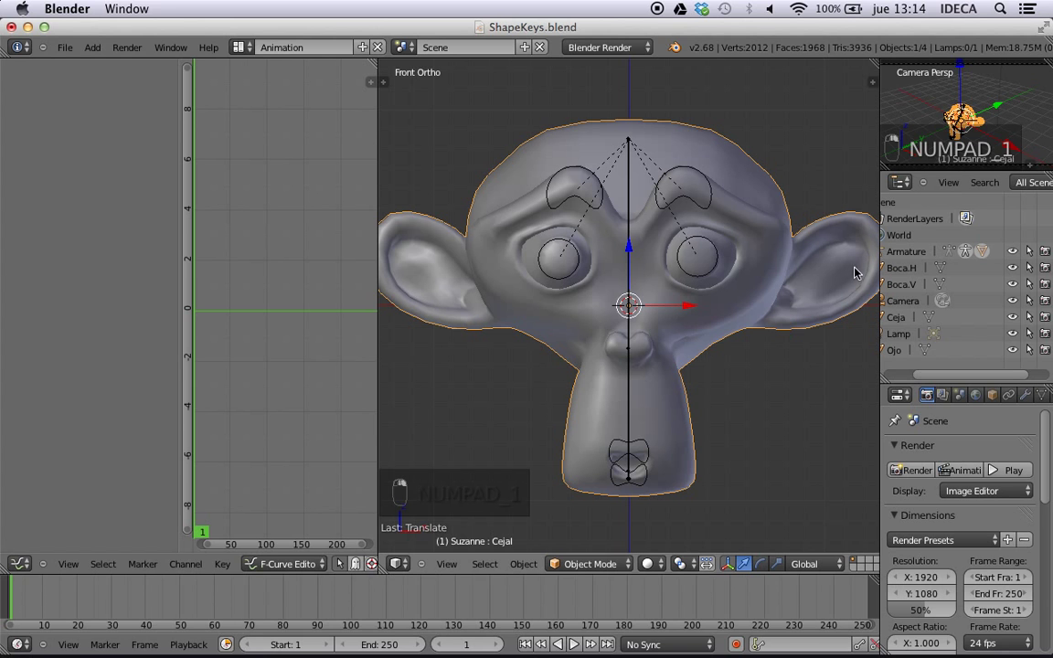
drag(882, 272, 755, 273)
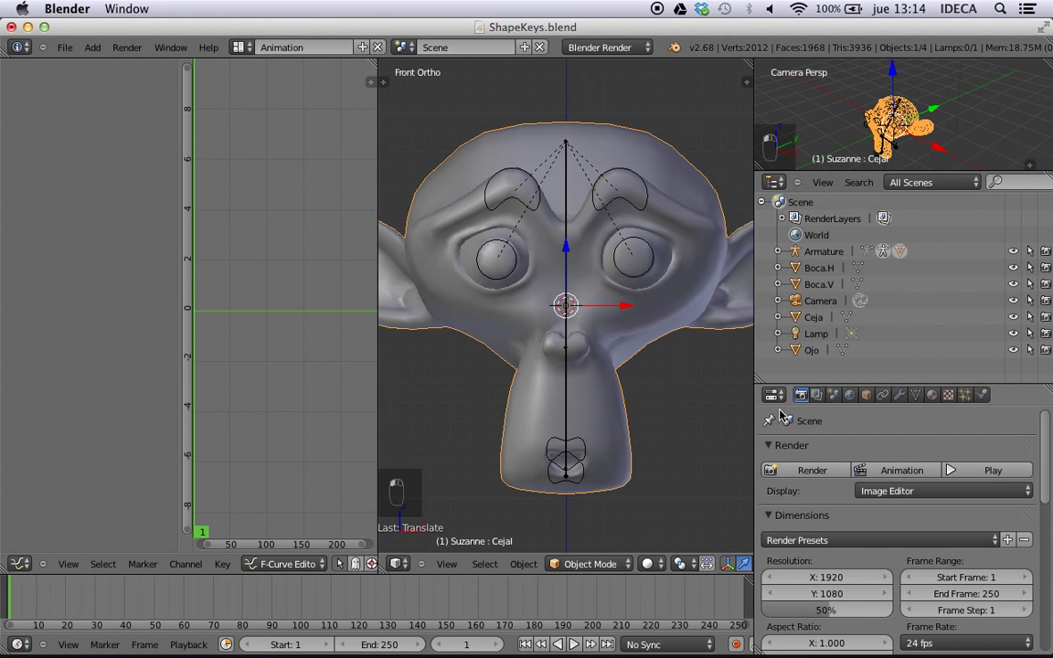
- Bring up Suzanne's shape keys in the object data properties and collapse the Vertex Groups section
click(916, 395)
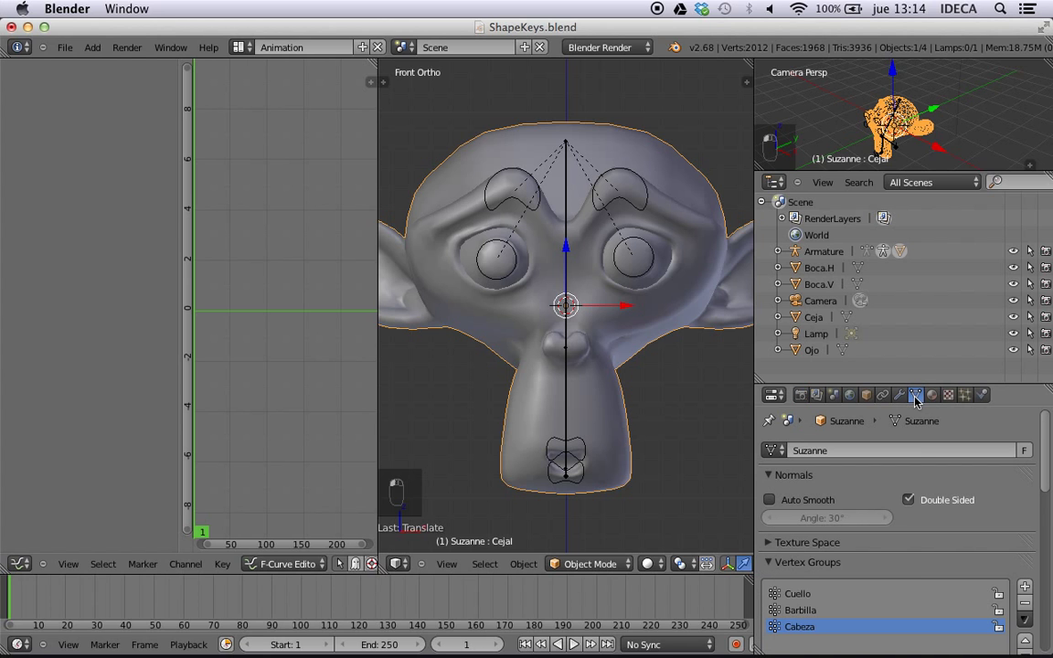
scroll(875, 509, down, 8)
scroll(875, 509, down, 6)
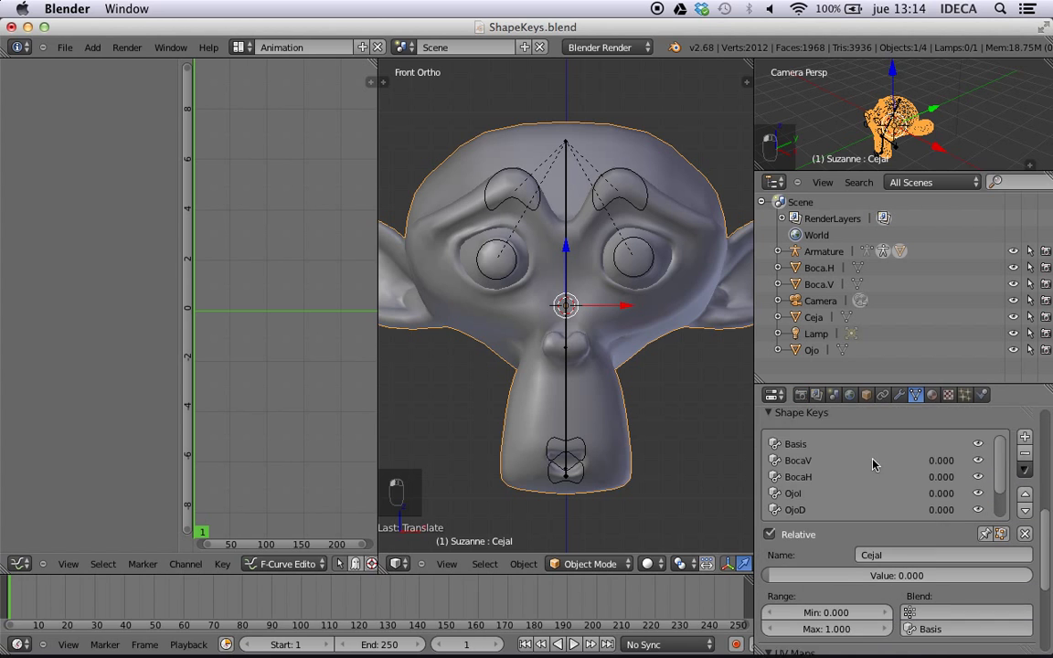
scroll(872, 498, up, 9)
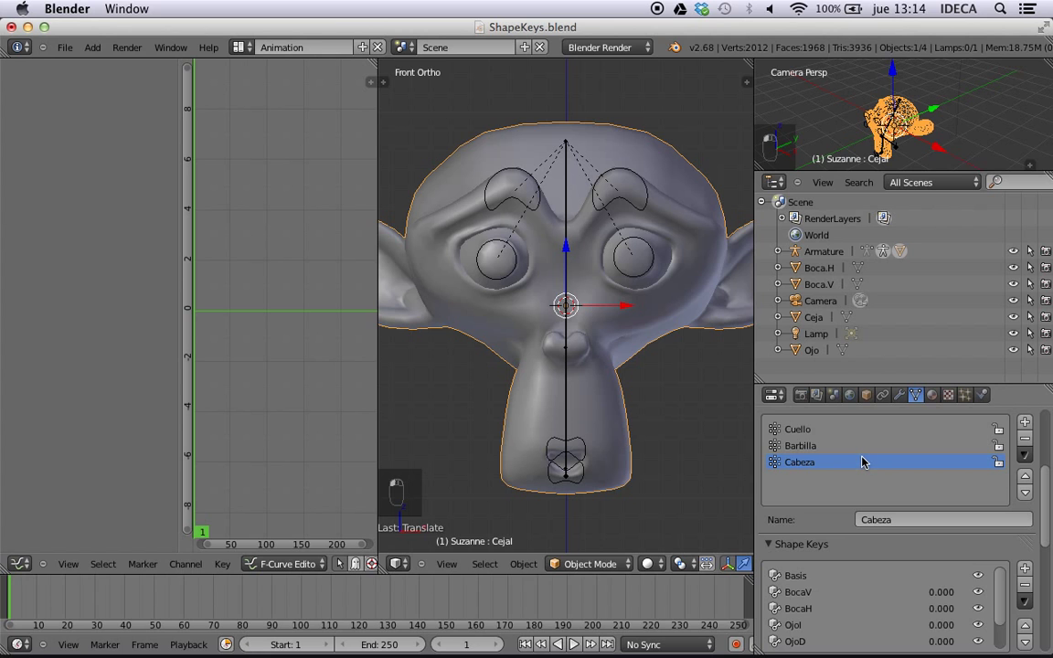
scroll(864, 463, down, 7)
scroll(863, 517, down, 2)
scroll(863, 517, up, 2)
scroll(884, 580, down, 10)
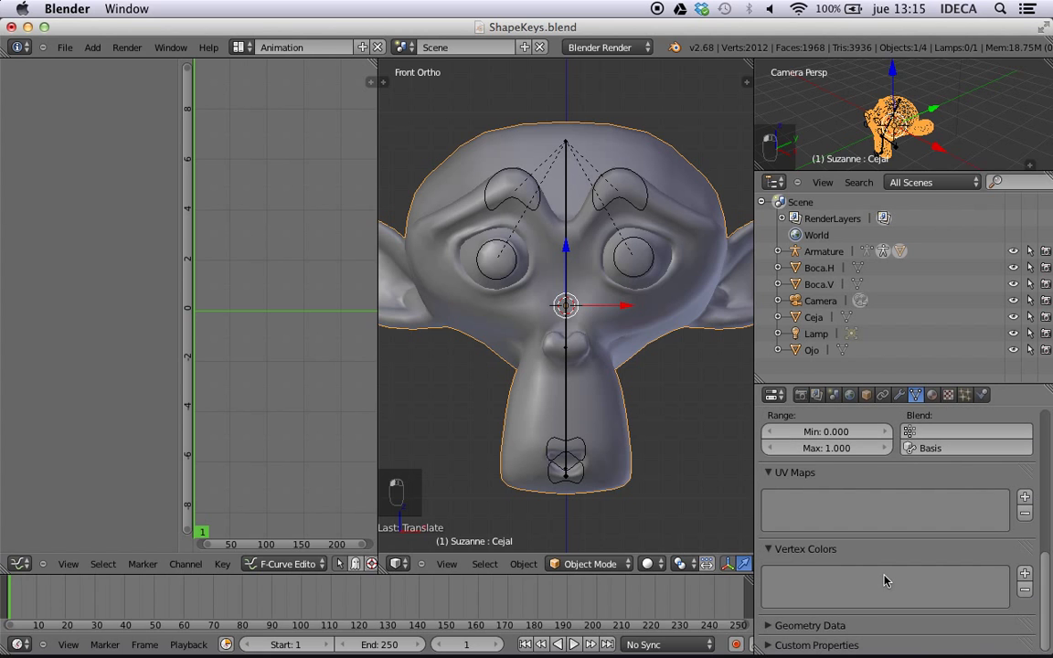
key(a)
key(a)
scroll(873, 512, up, 5)
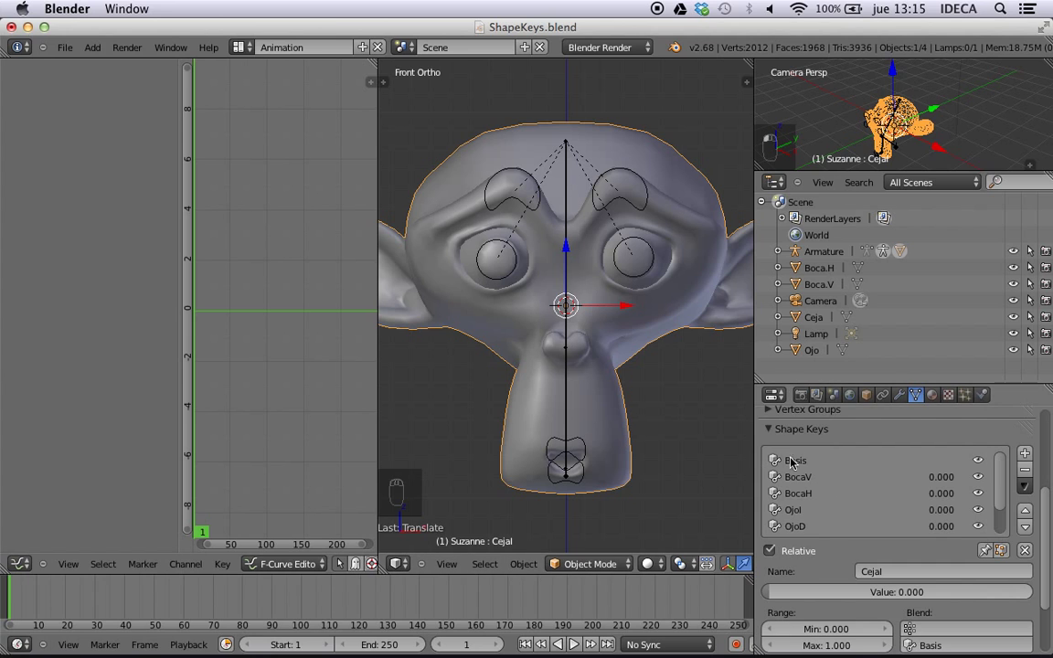
- Go through the BocaV, BocaH, OjoI and OjoD shape keys and test the value slider of OjoD
click(809, 478)
click(807, 495)
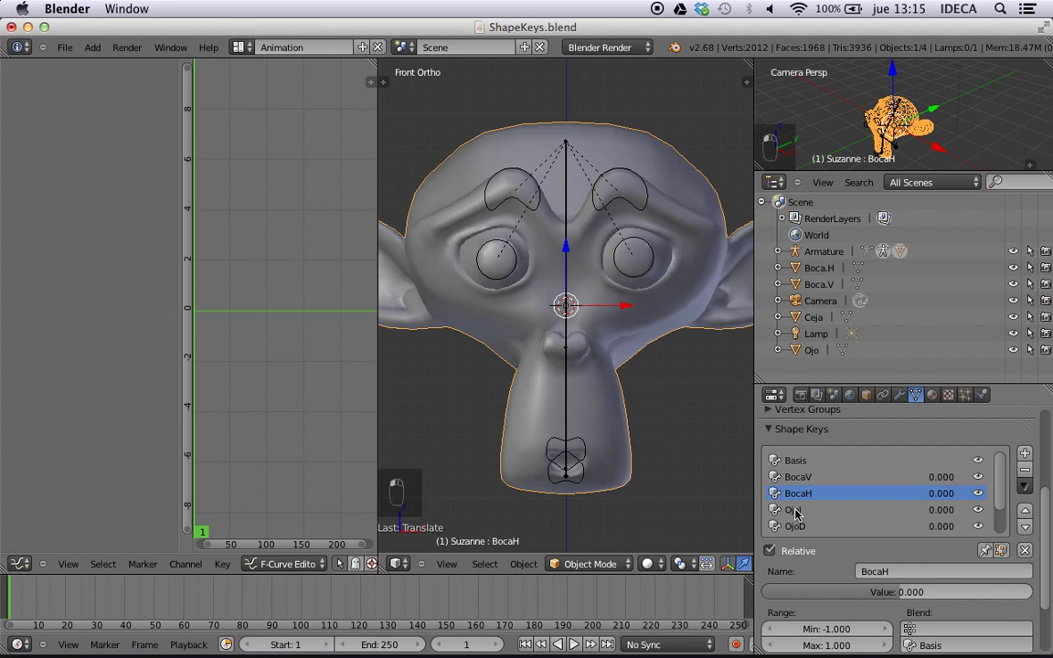
click(793, 510)
click(794, 525)
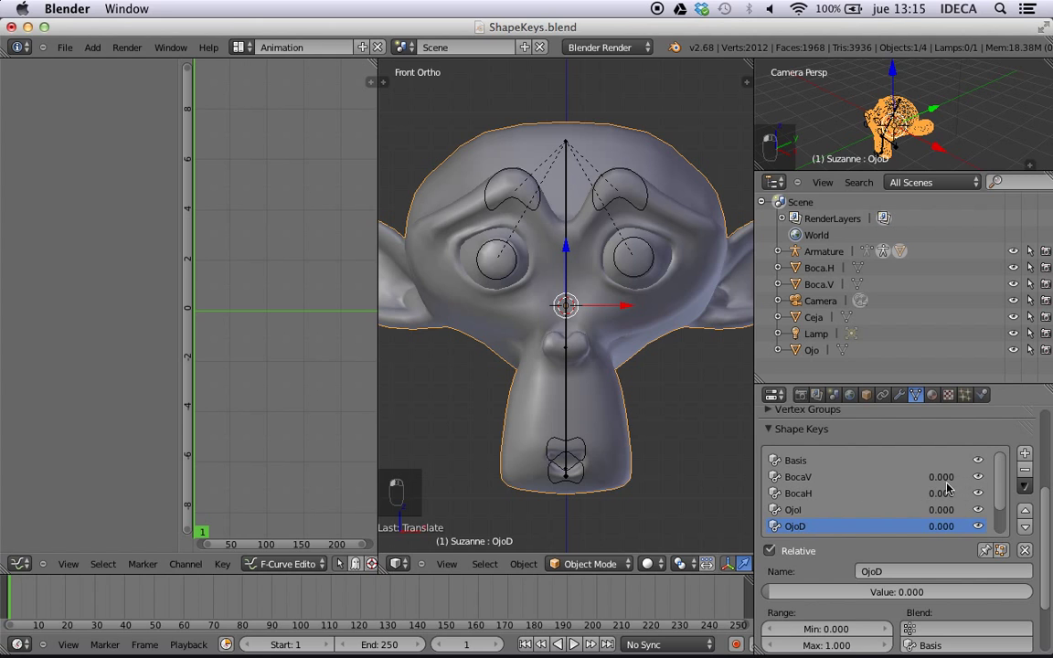
drag(772, 592, 710, 607)
drag(820, 593, 738, 596)
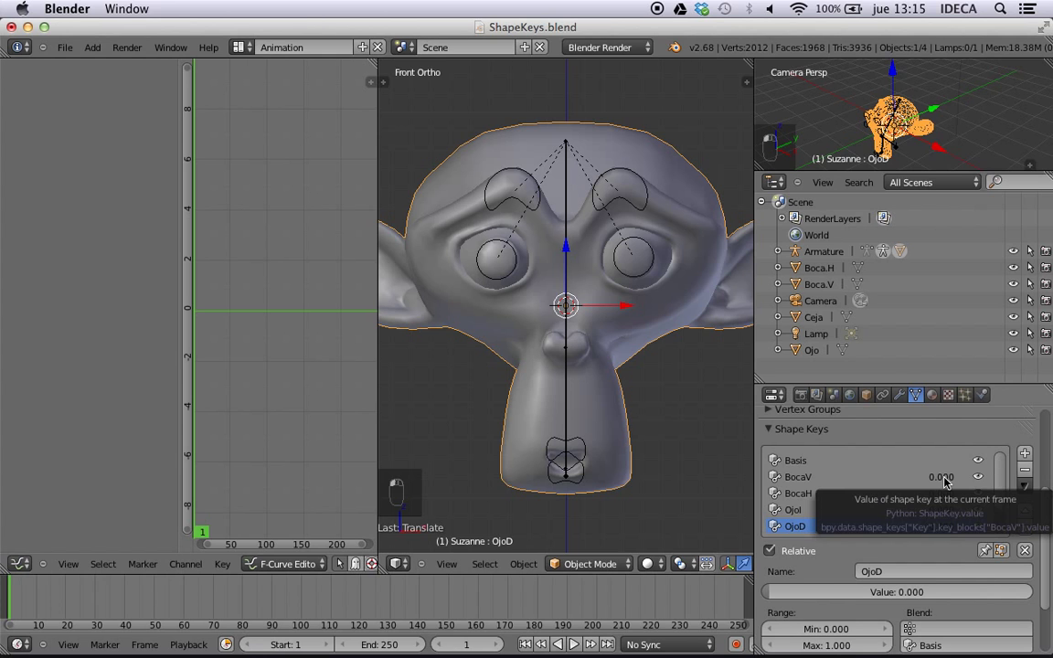
click(799, 477)
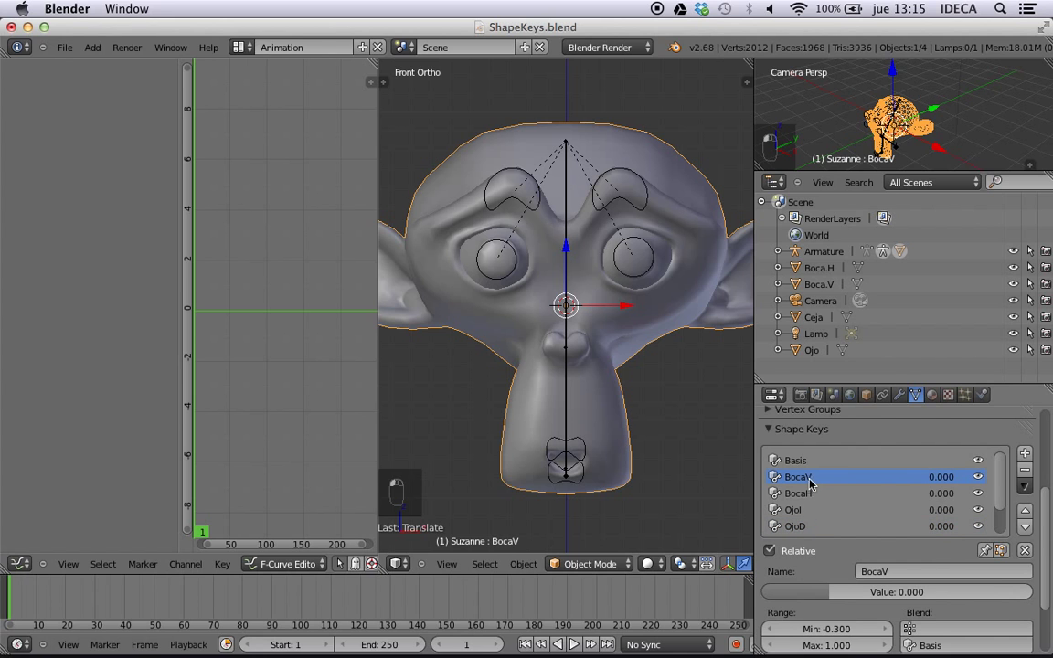
scroll(805, 513, down, 2)
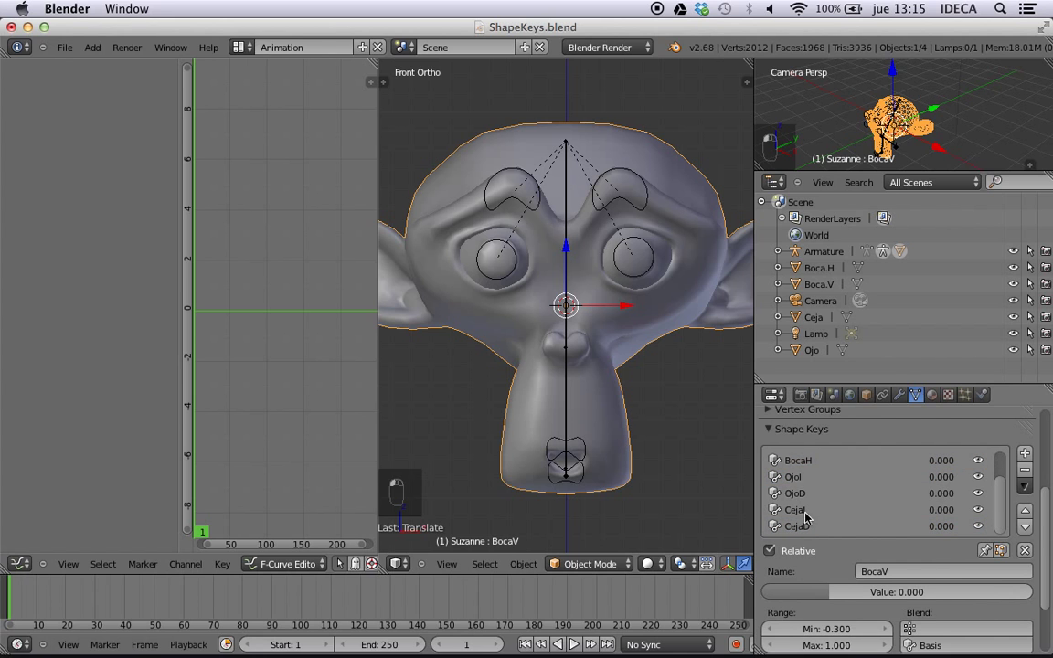
- Select the CejaI shape key, try its value slider, and add a driver to its value
click(802, 511)
drag(809, 593, 545, 541)
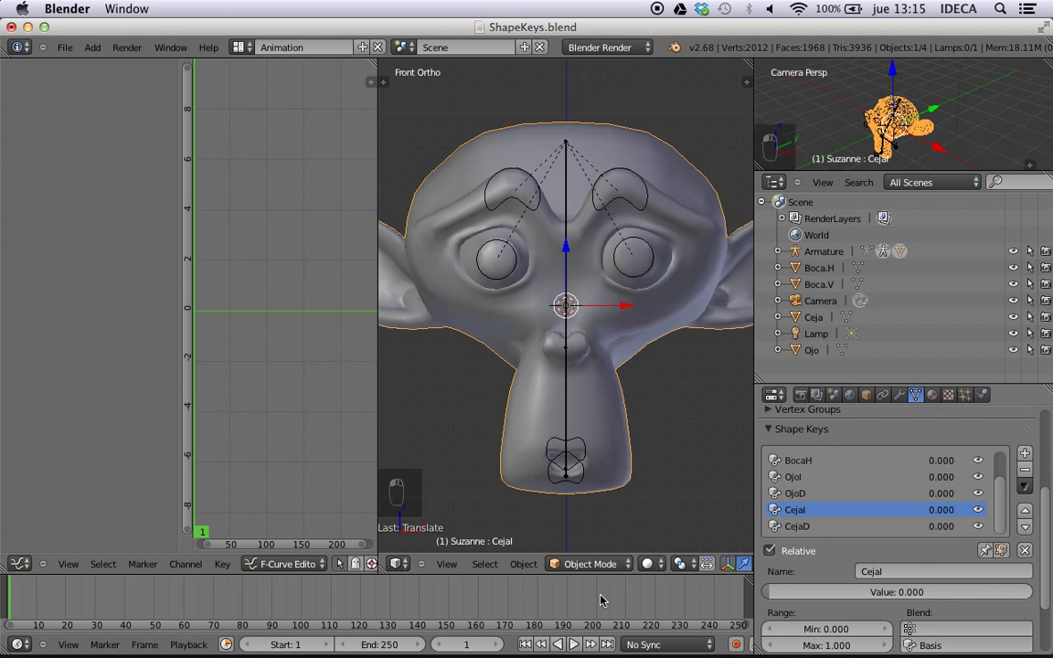
right_click(944, 514)
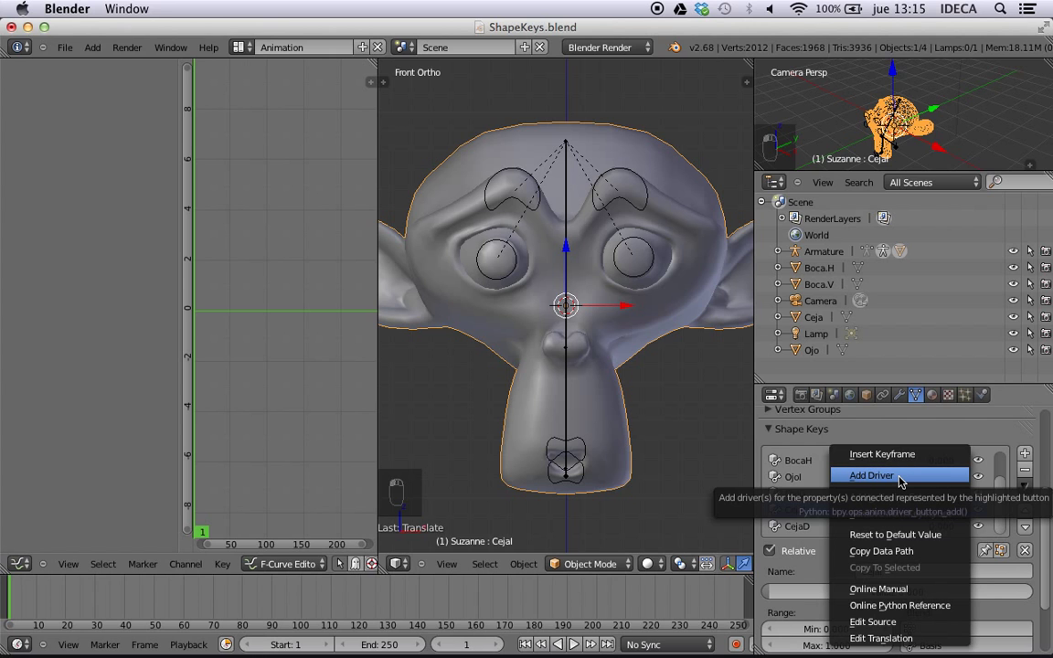
click(901, 476)
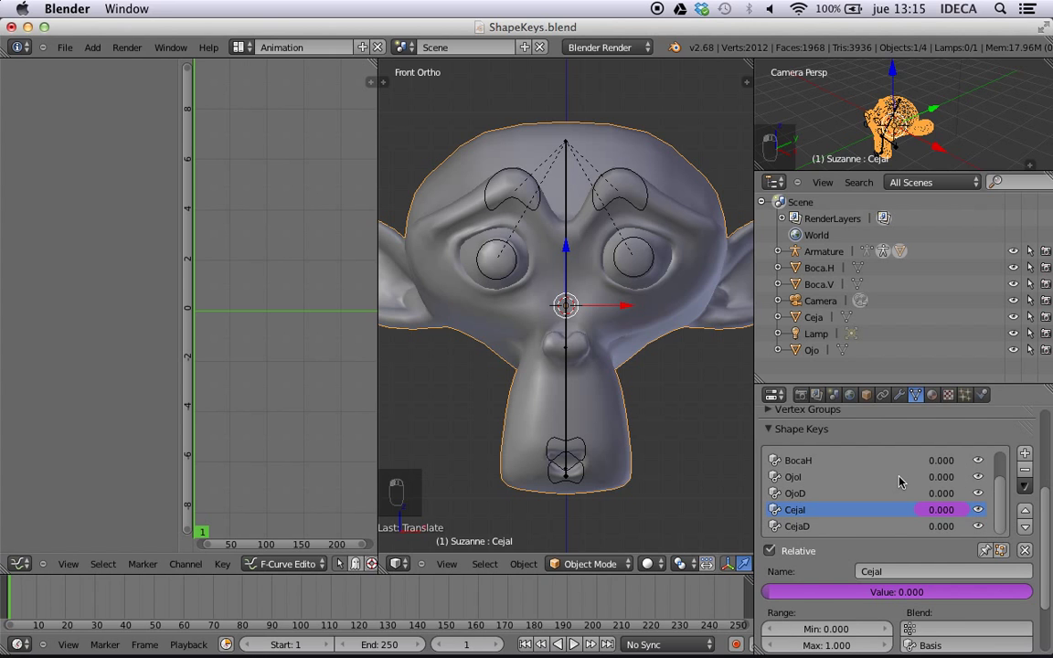
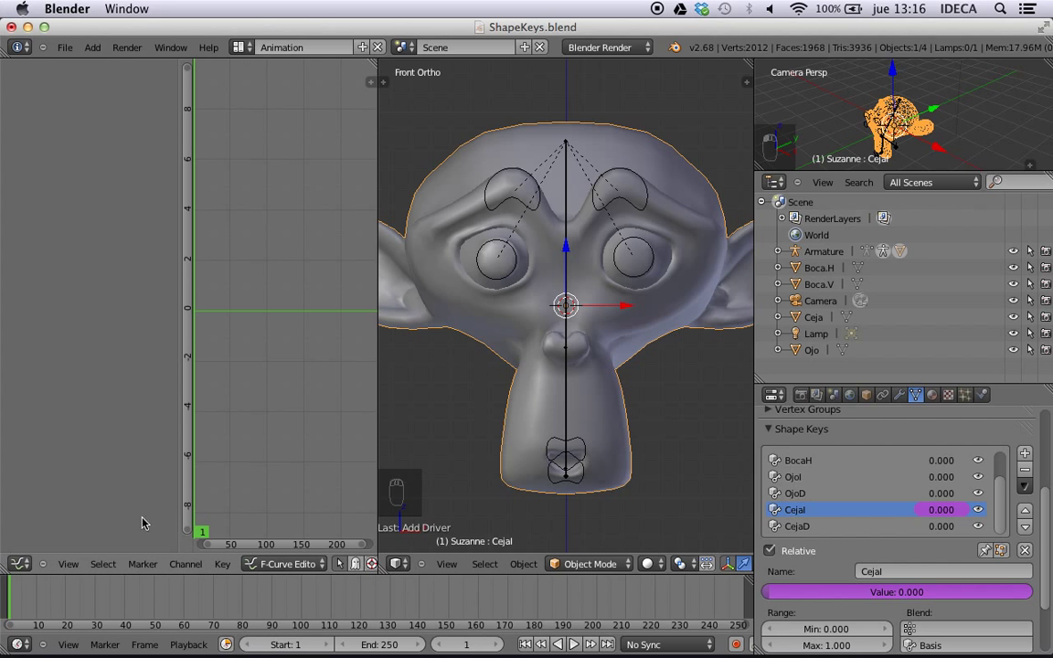
- Set the F-Curve Editor to Drivers mode and select the Value (CejaI) driver under Suzanne's Key
click(274, 564)
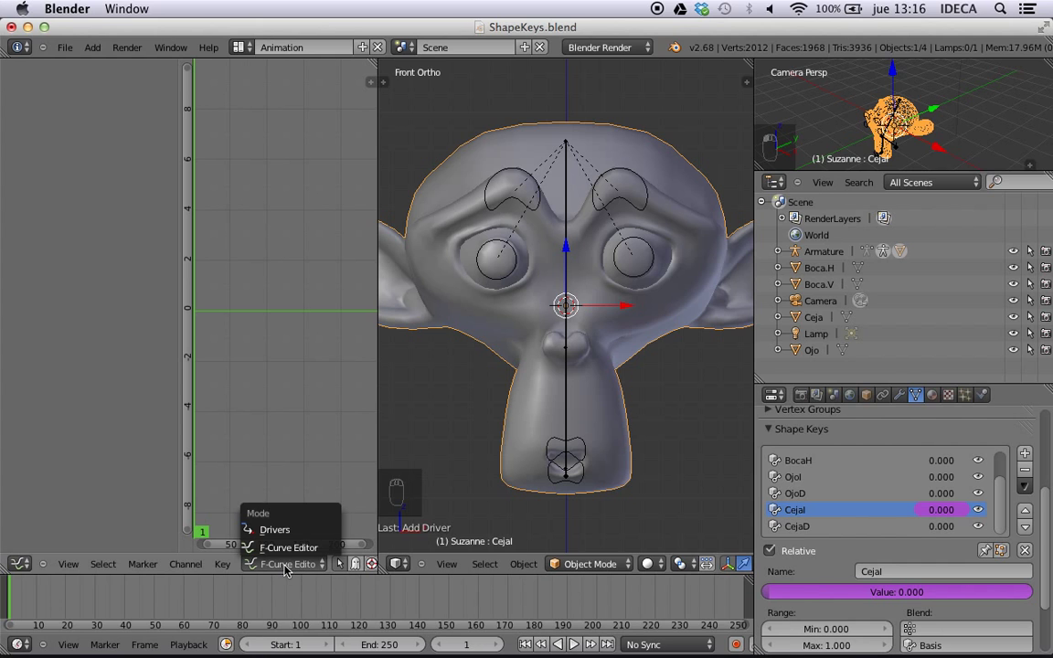
click(259, 486)
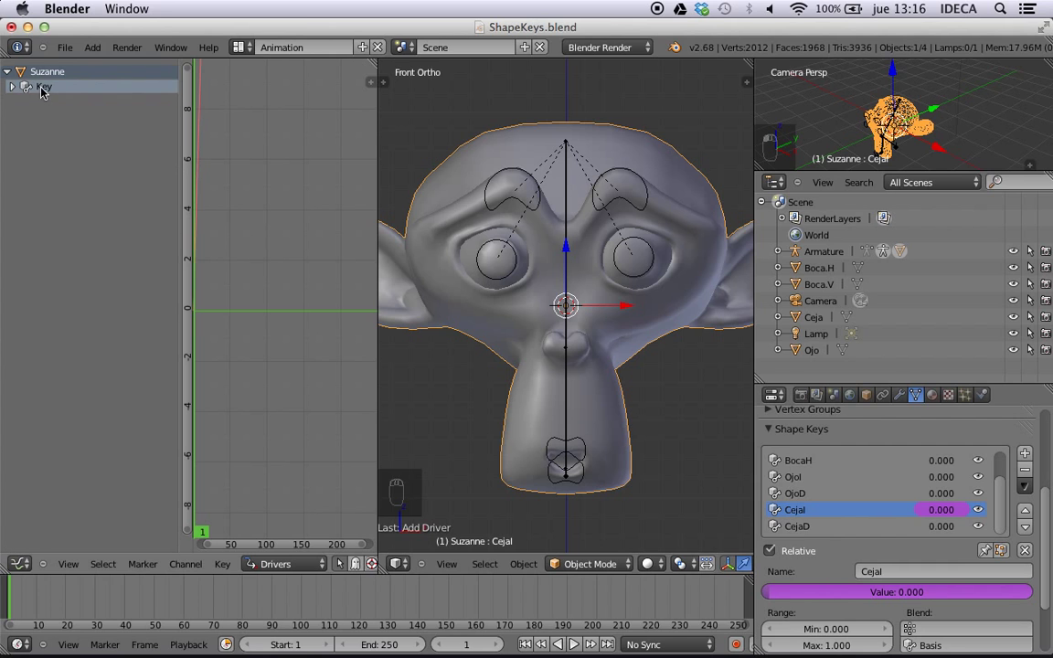
click(13, 86)
click(38, 102)
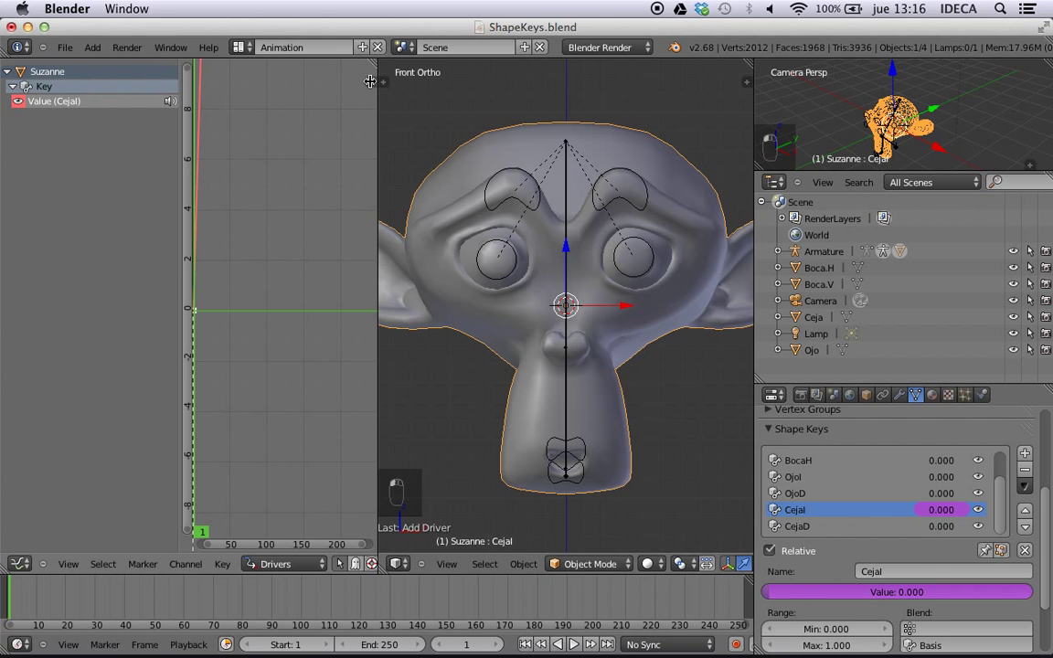
- Show the CejaI driver's properties and collapse the Active F-Curve and Active Keyframe sections
drag(370, 81, 218, 85)
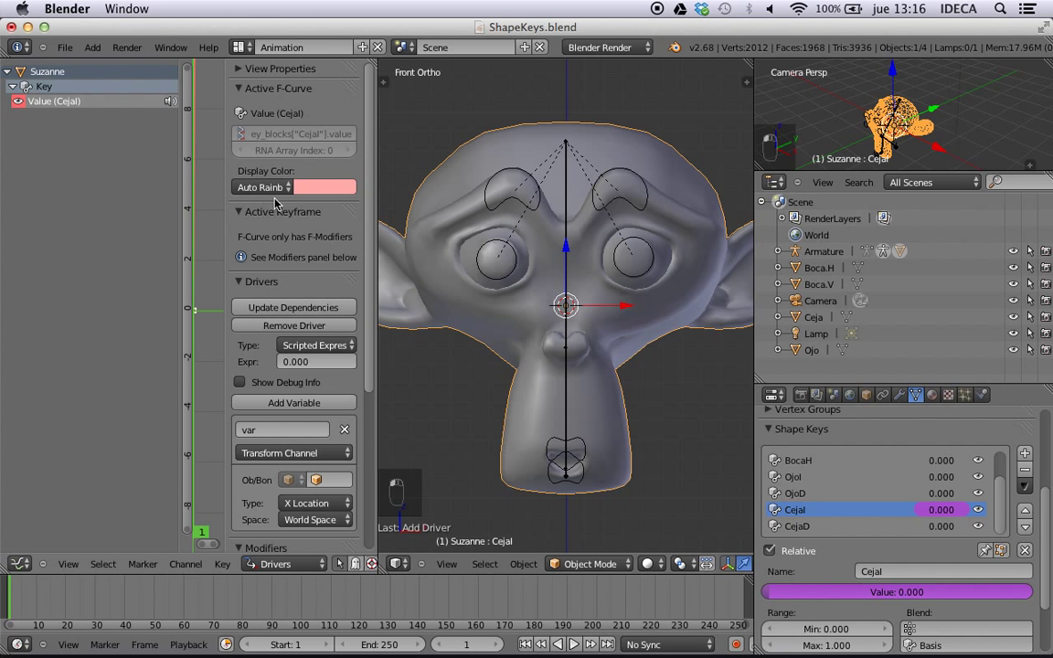
key(n)
key(n)
key(n)
key(n)
key(n)
key(n)
key(n)
key(n)
scroll(335, 251, down, 2)
scroll(335, 252, up, 2)
click(239, 92)
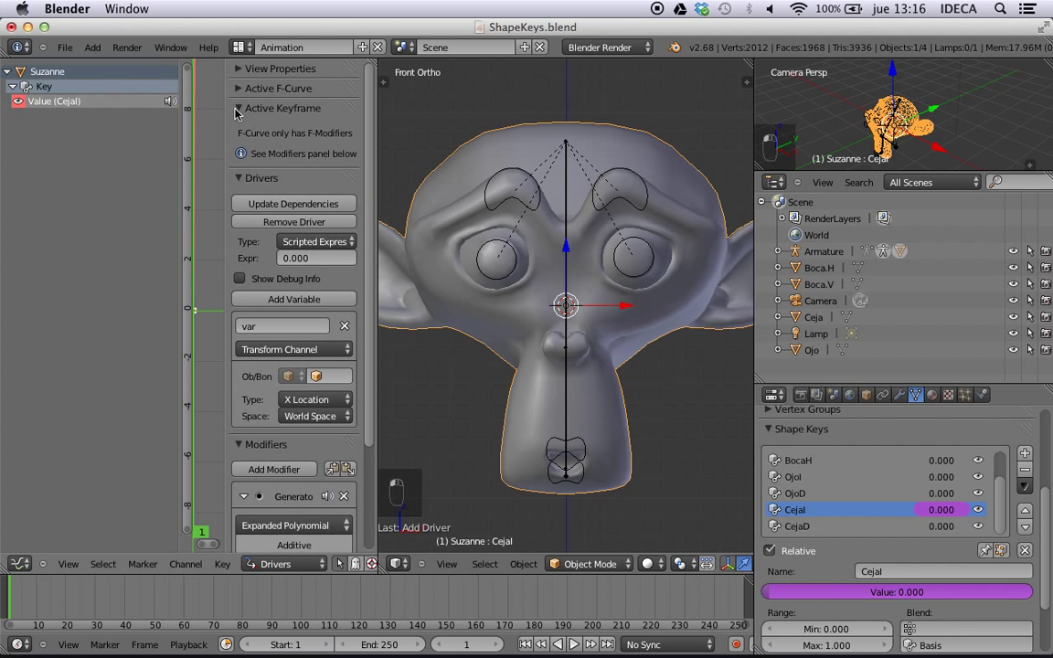
click(238, 110)
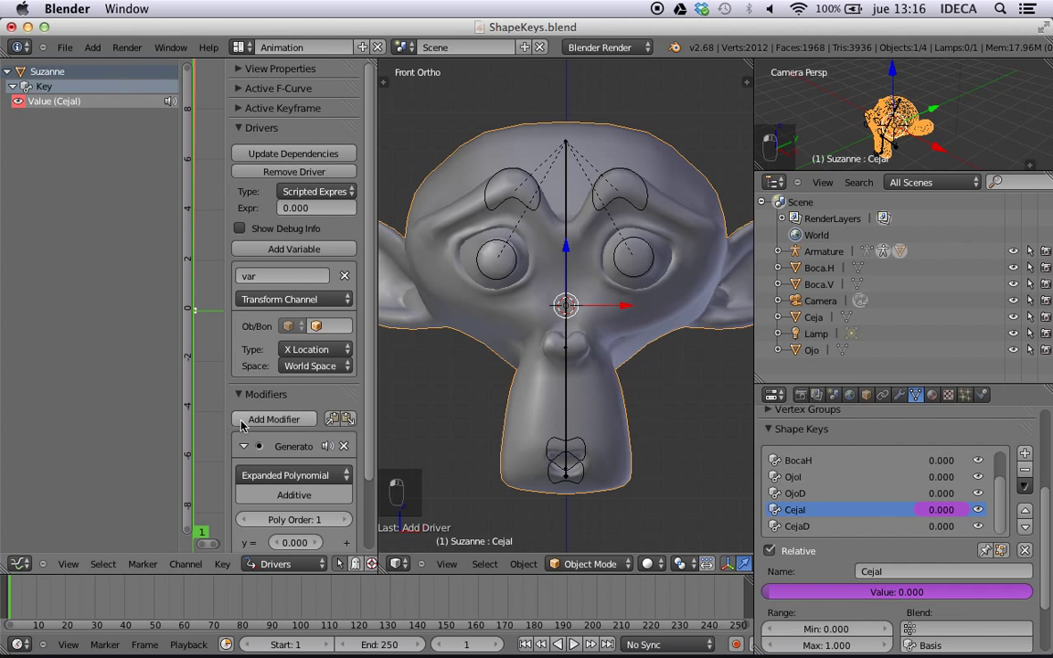
- Try the Averaged Value type on the CejaI driver and return it to Scripted Expression
scroll(244, 425, down, 2)
scroll(244, 425, up, 2)
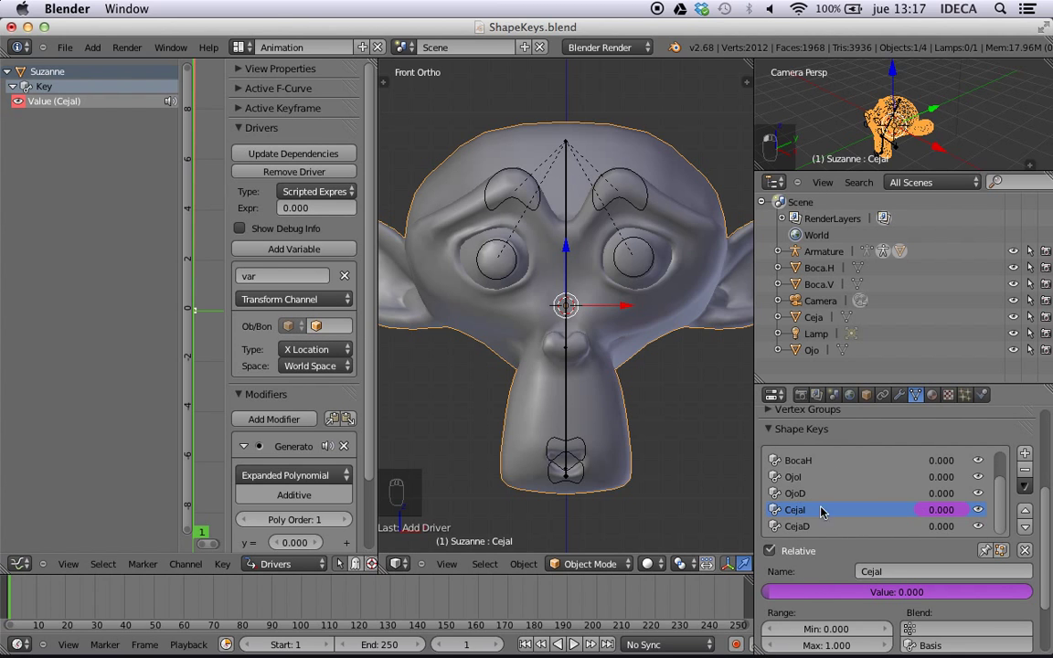
scroll(247, 487, down, 3)
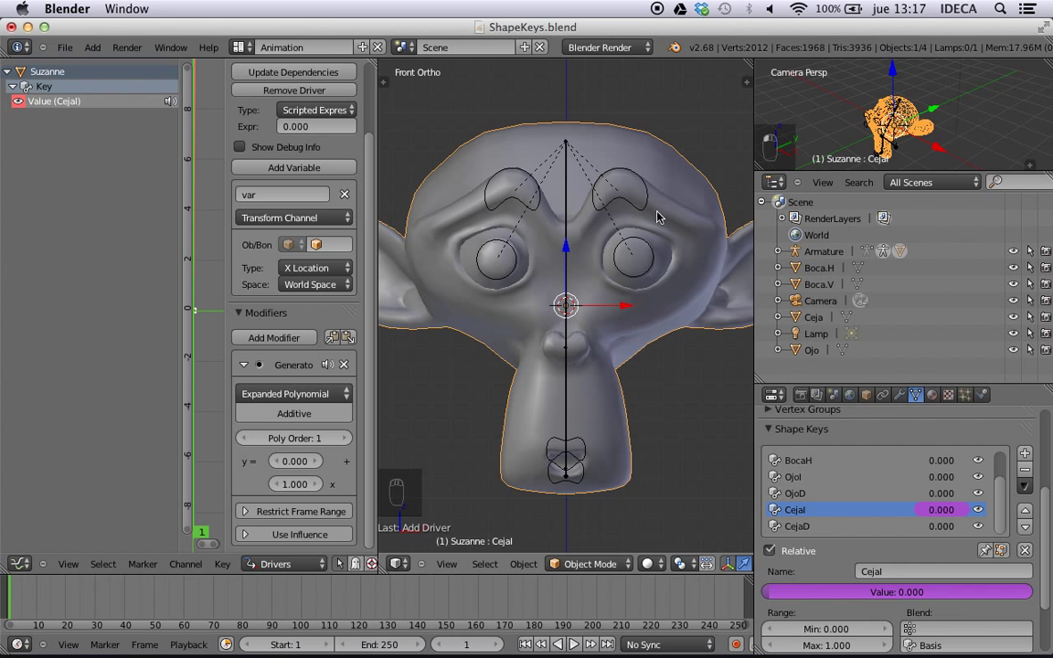
scroll(258, 257, up, 4)
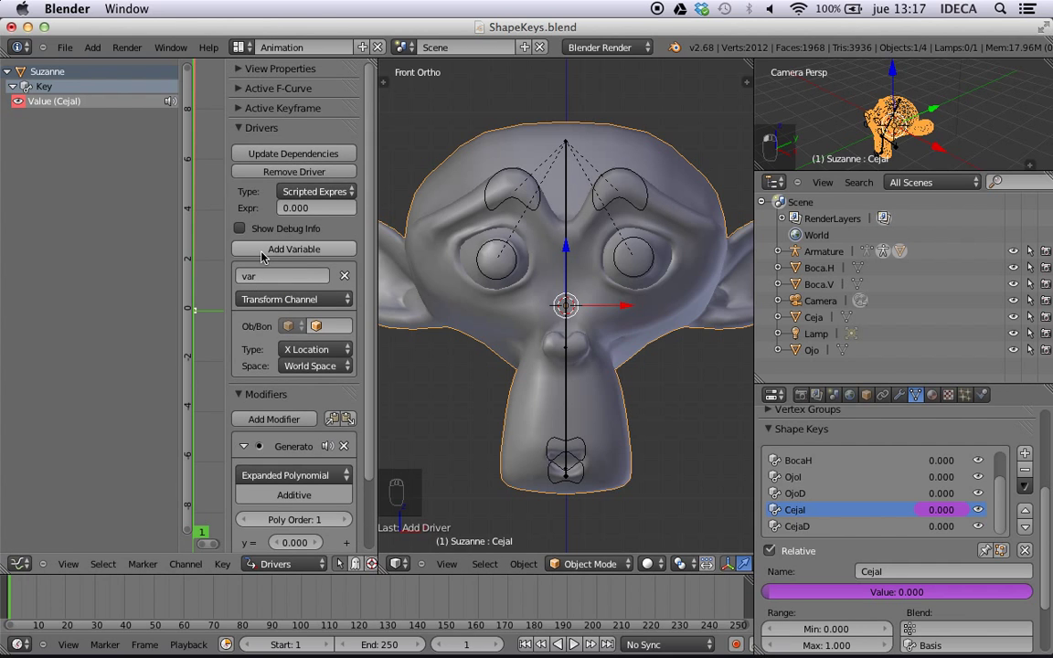
click(312, 195)
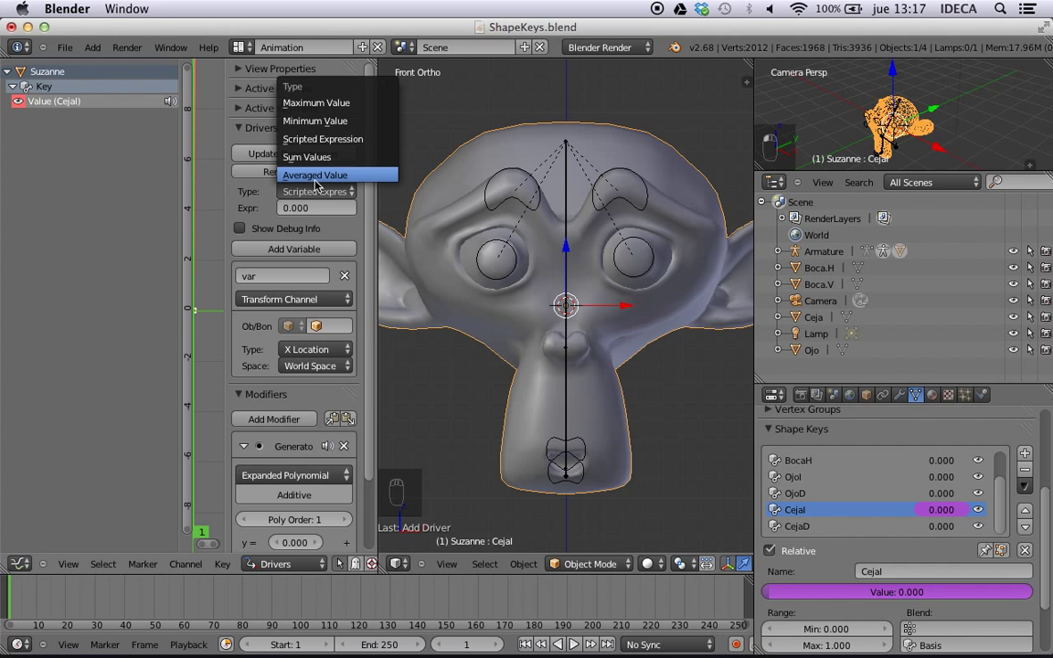
click(316, 176)
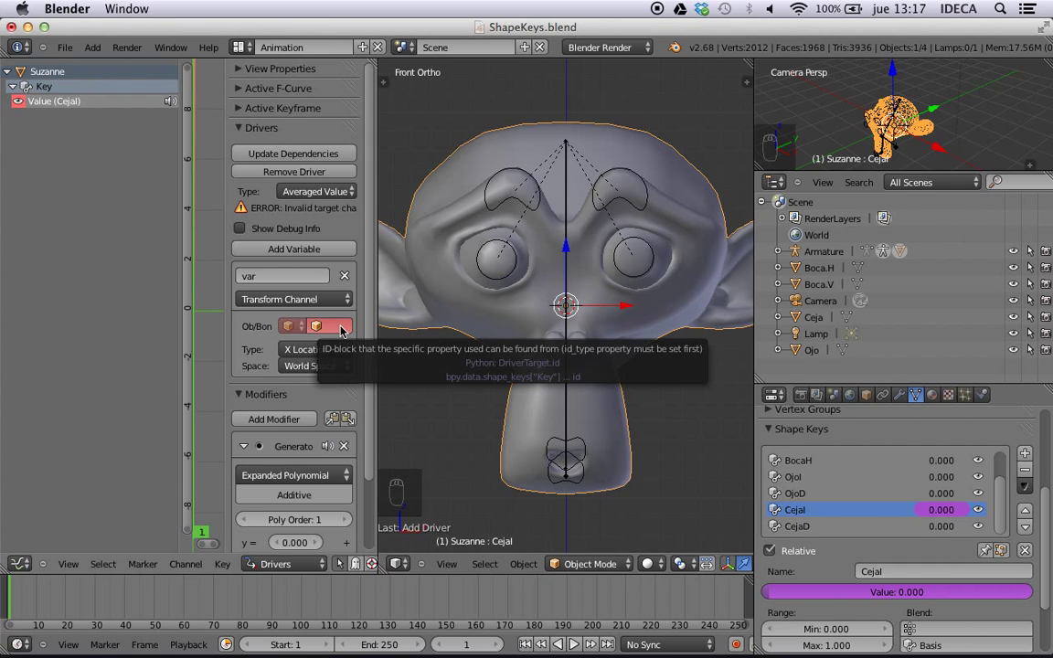
click(307, 192)
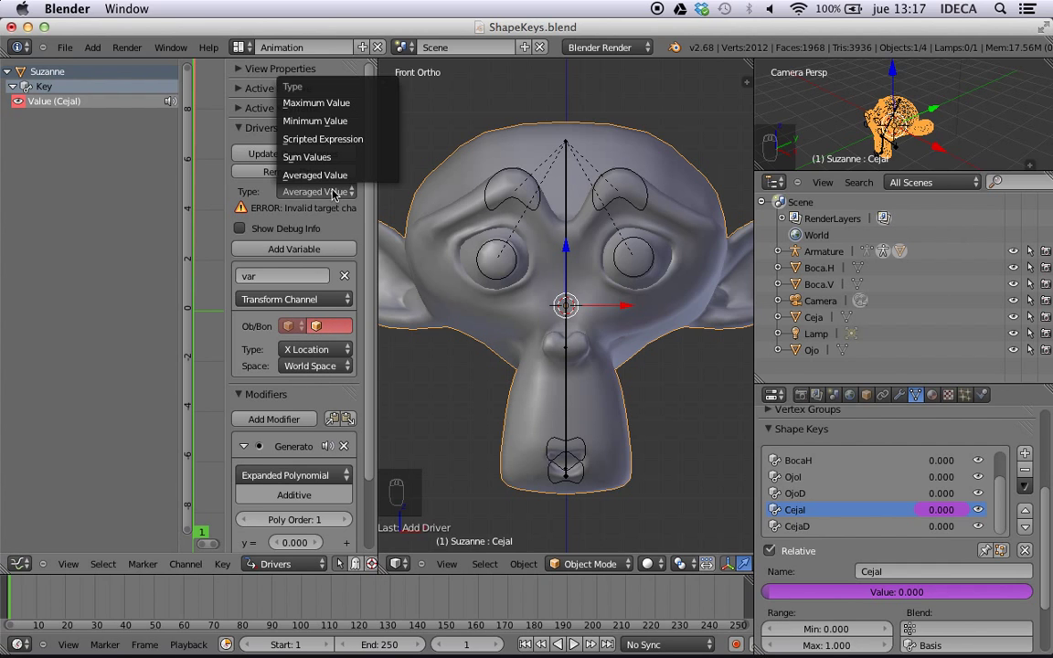
click(331, 141)
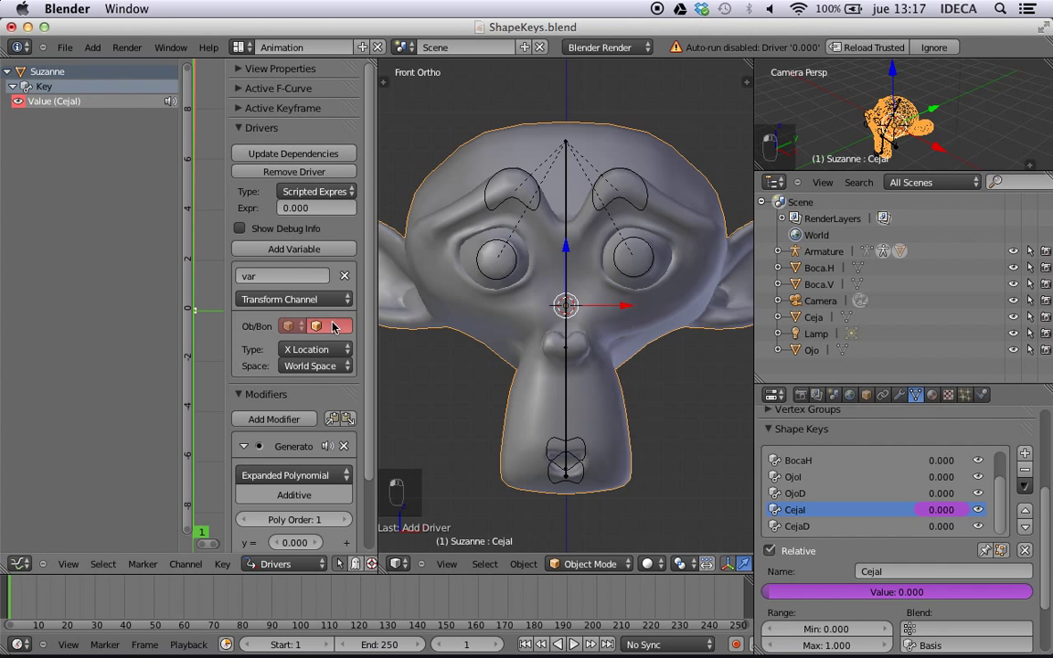
- Remove the CejaI driver, add a driver to the shape key's value again, and select its channel
click(302, 172)
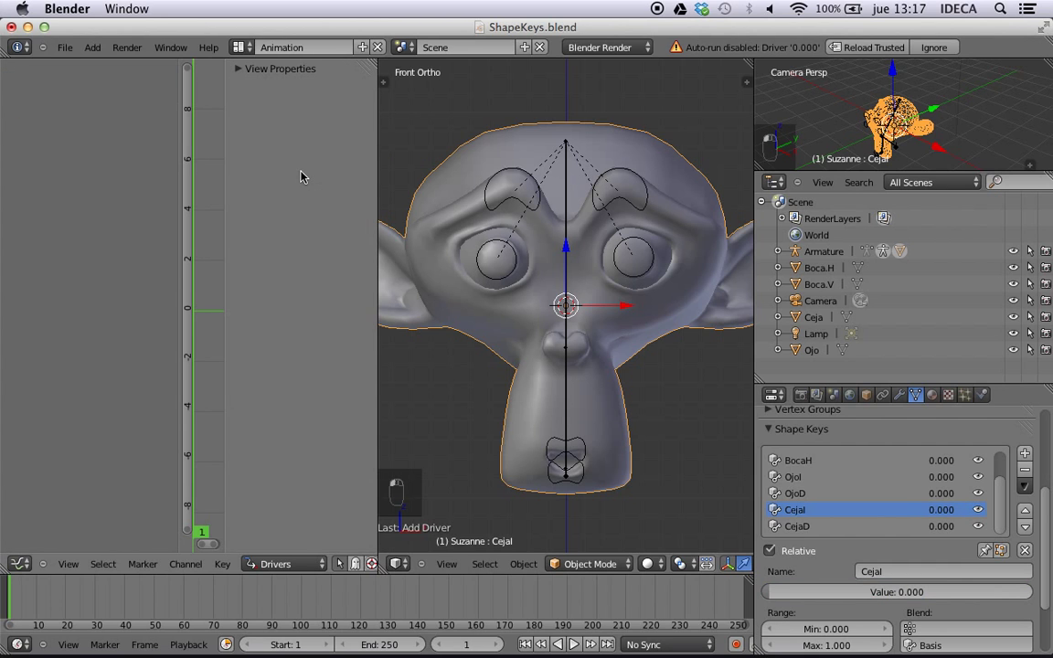
right_click(942, 510)
click(914, 477)
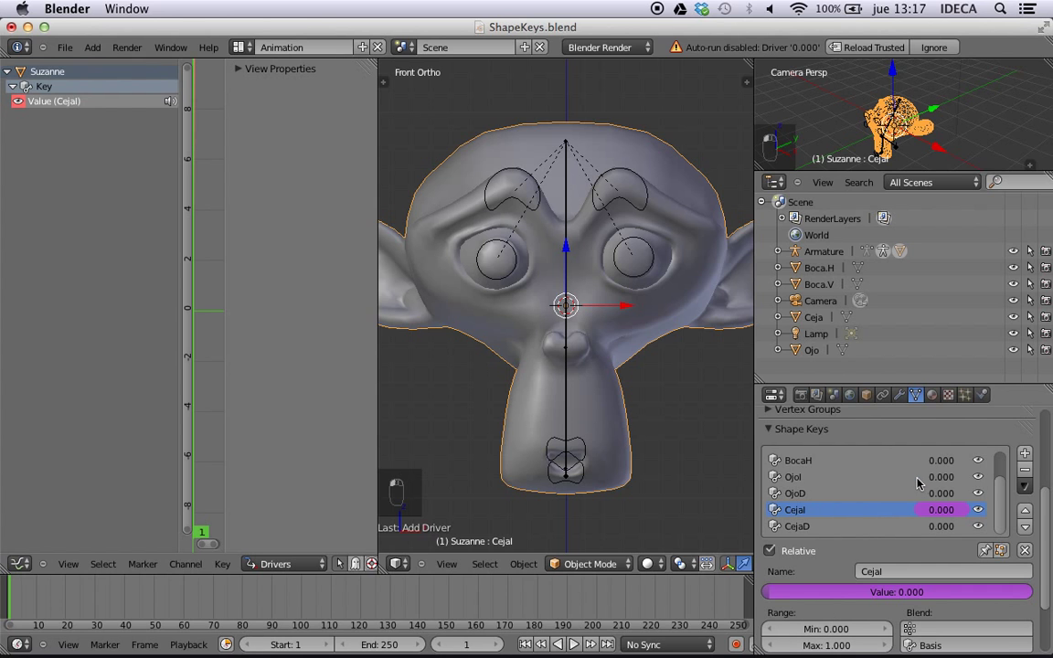
click(43, 100)
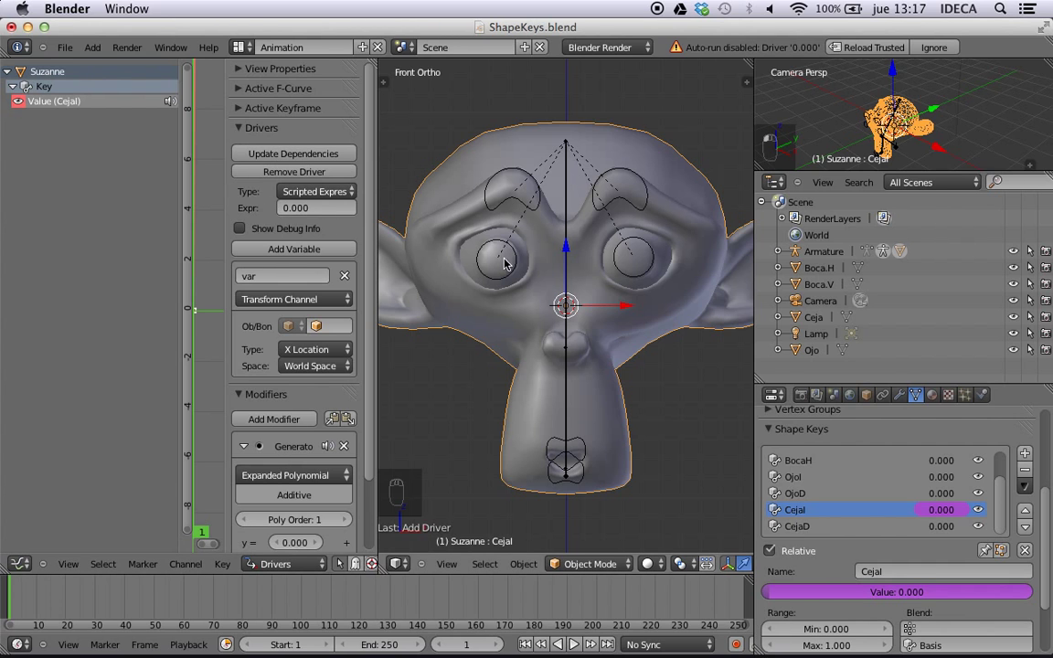
- Try Averaged Value on the new CejaI driver, and replace that driver with a freshly added one
click(313, 193)
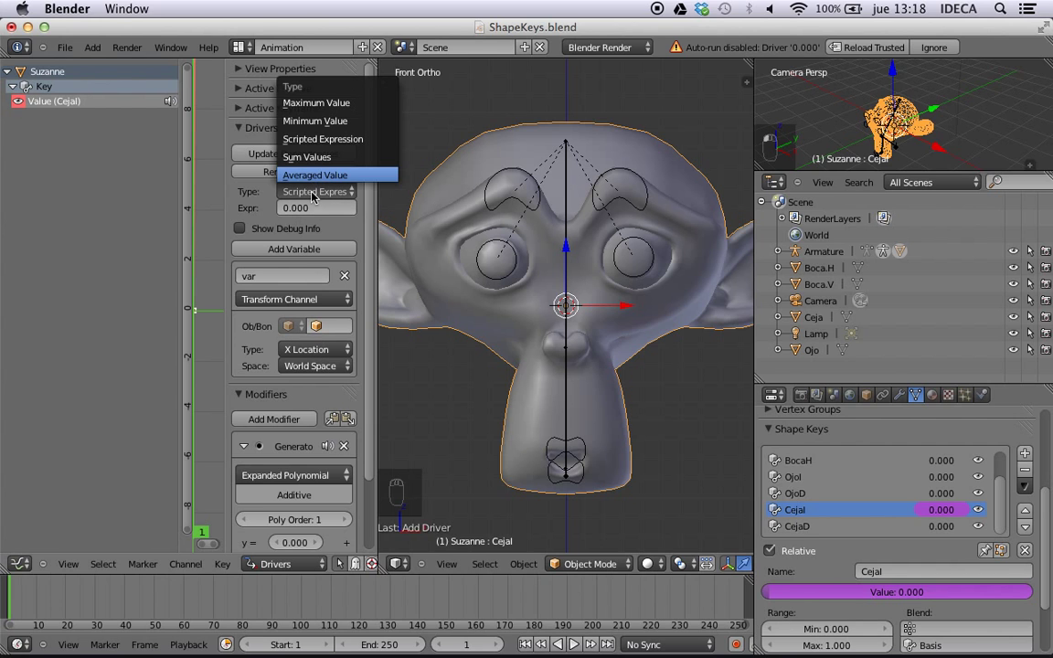
click(315, 175)
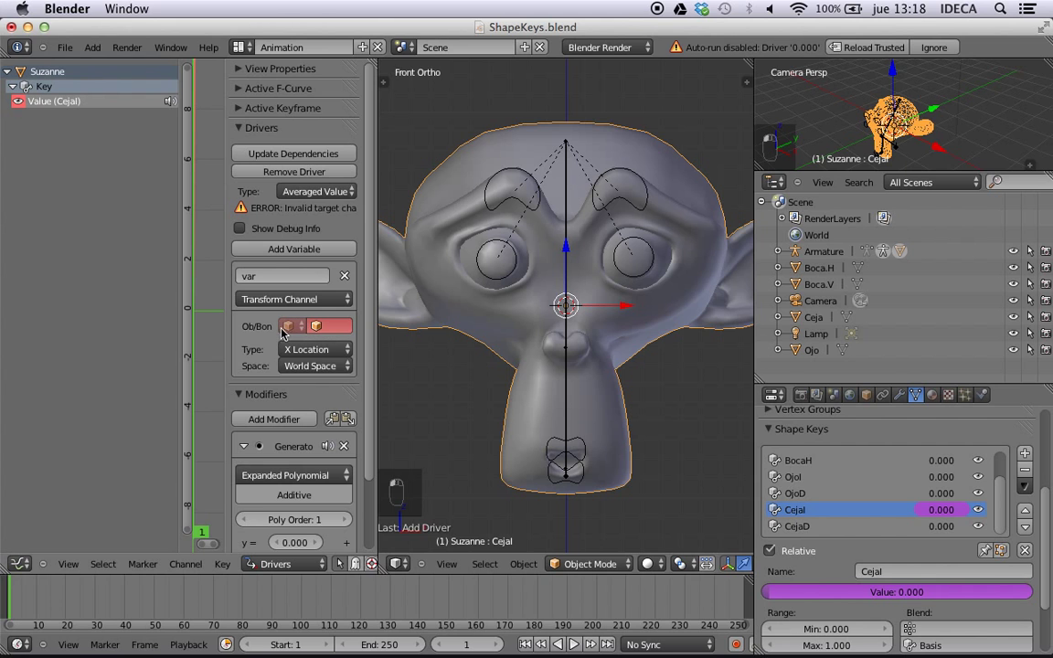
click(309, 171)
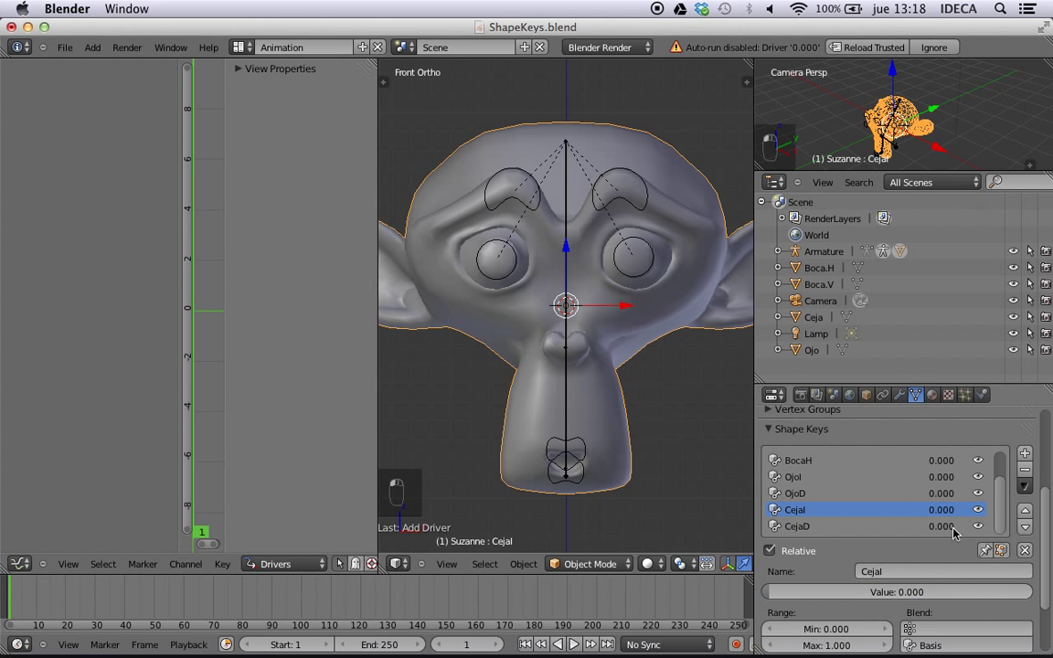
right_click(925, 509)
click(863, 474)
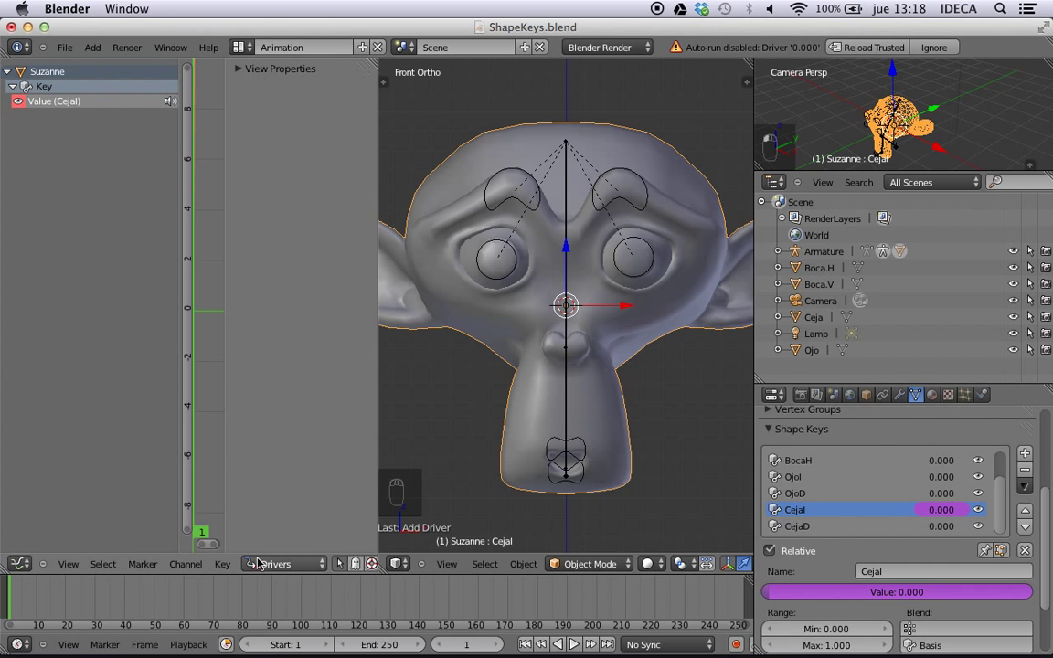
click(57, 102)
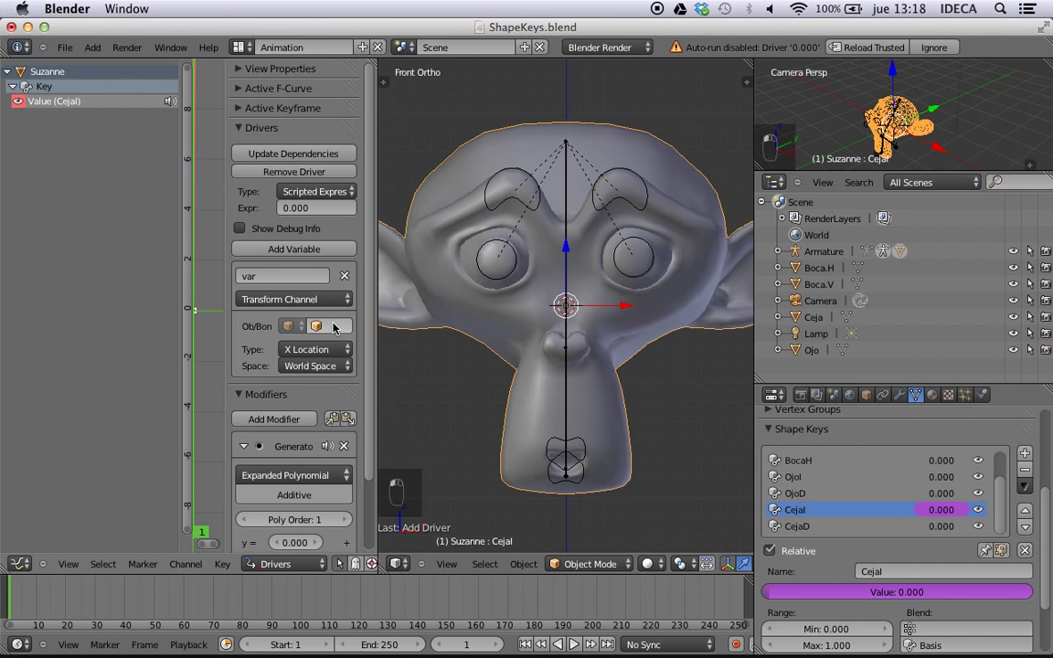
- Set the driver variable's target to the Armature's Ceja.L bone, evaluated in Local Space
click(335, 326)
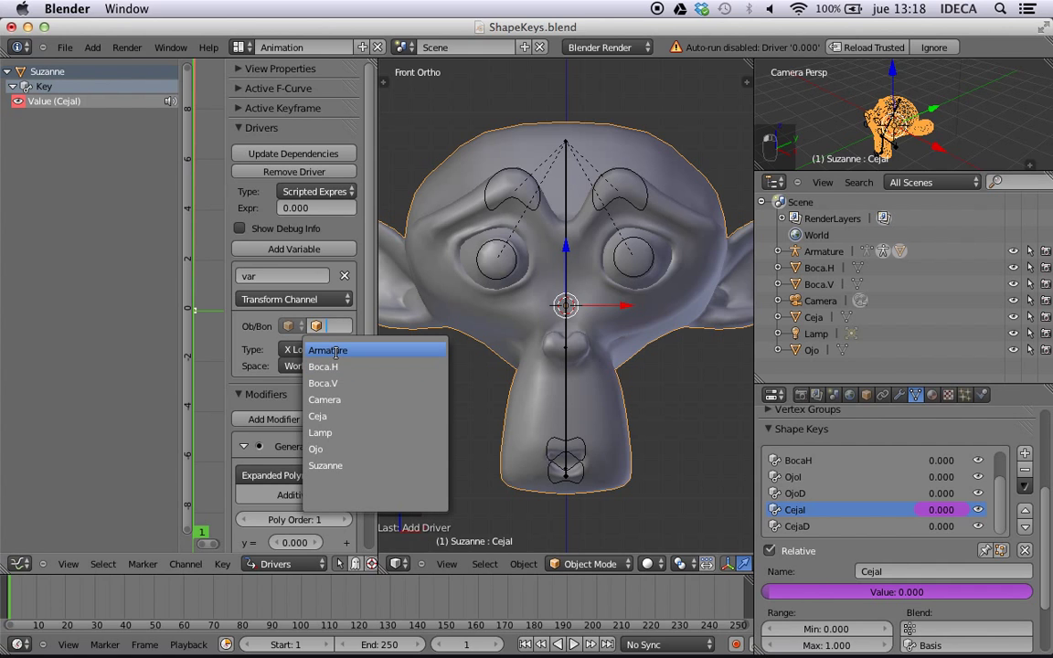
click(335, 352)
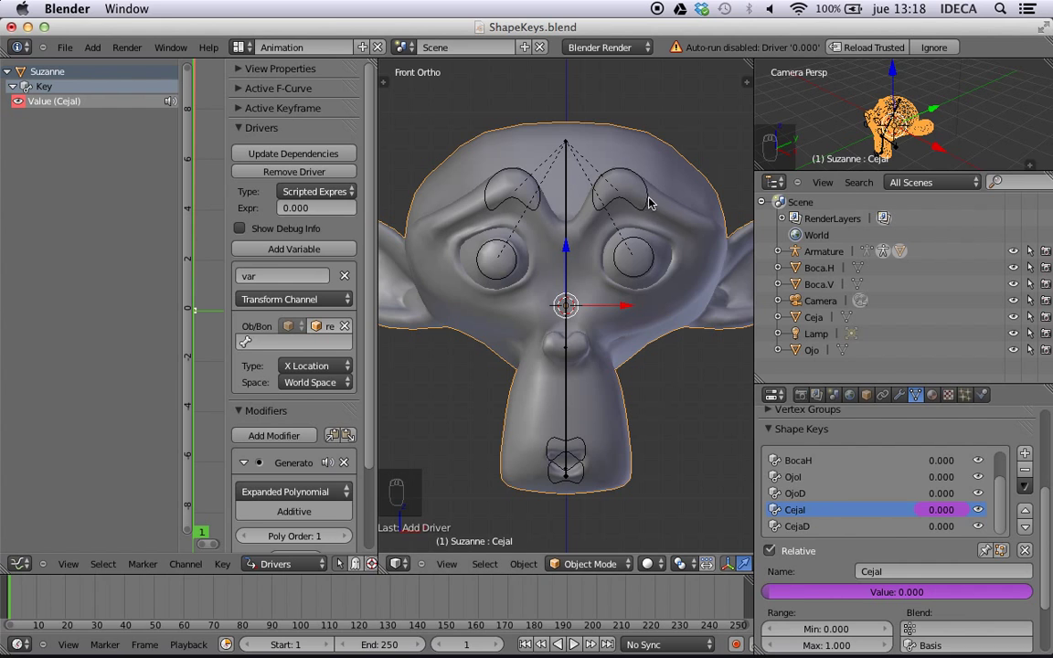
click(300, 342)
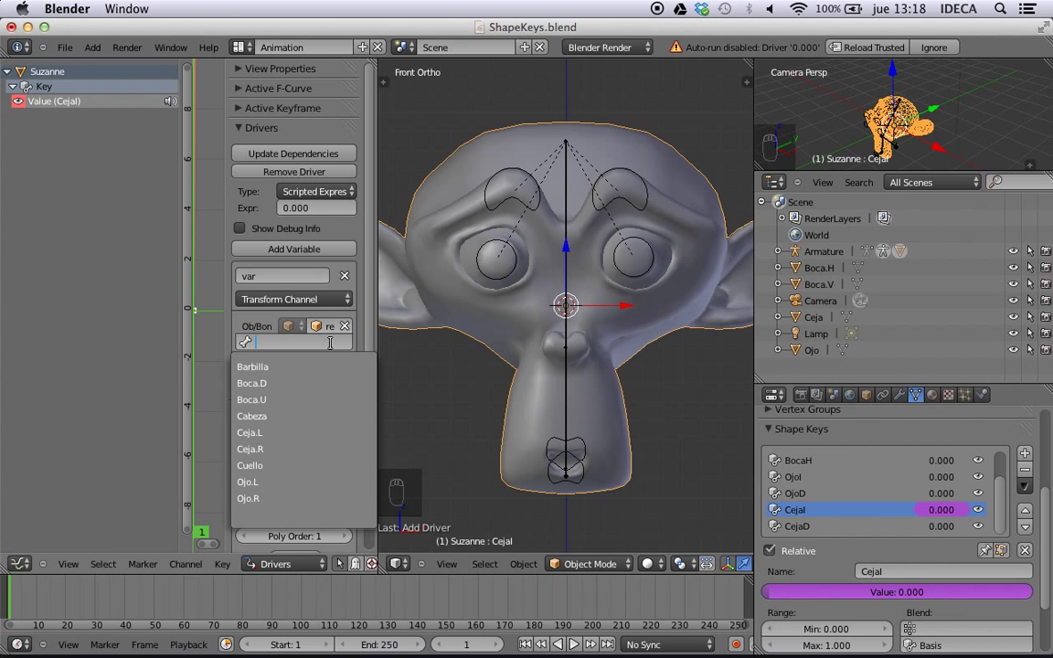
click(293, 431)
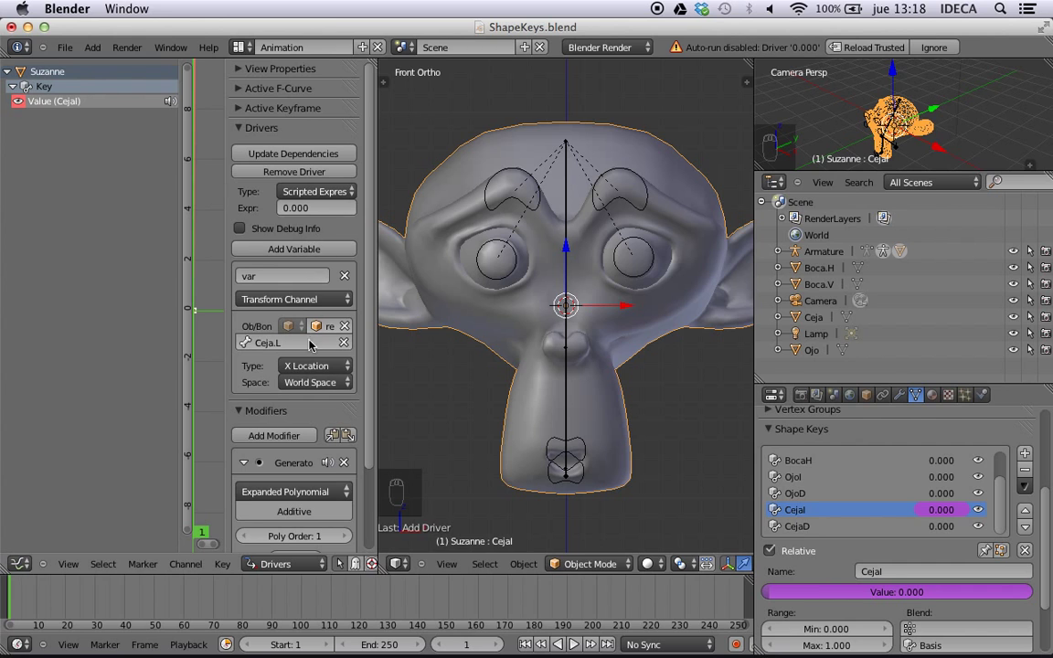
click(314, 383)
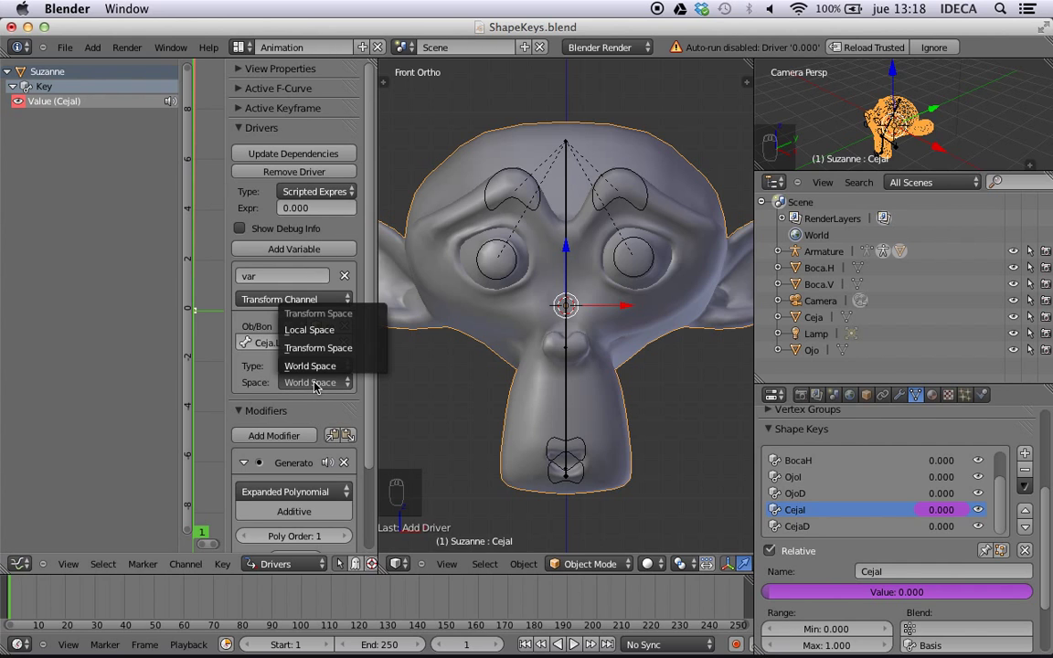
click(319, 331)
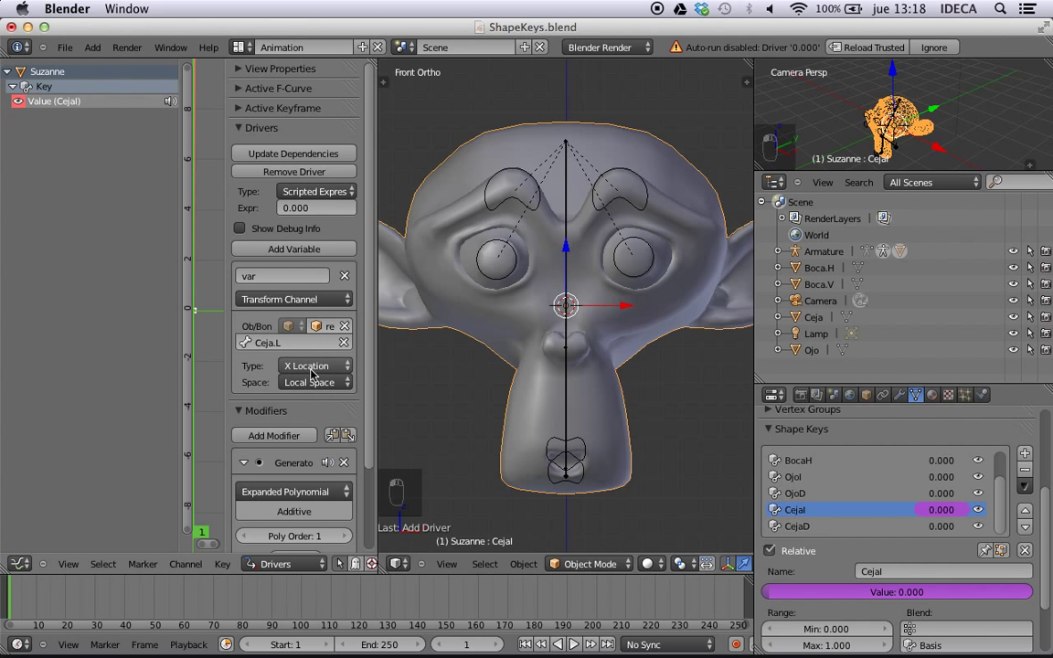
- Set the CejaI driver's type to Averaged Value and keep its variable in Local Space
click(314, 190)
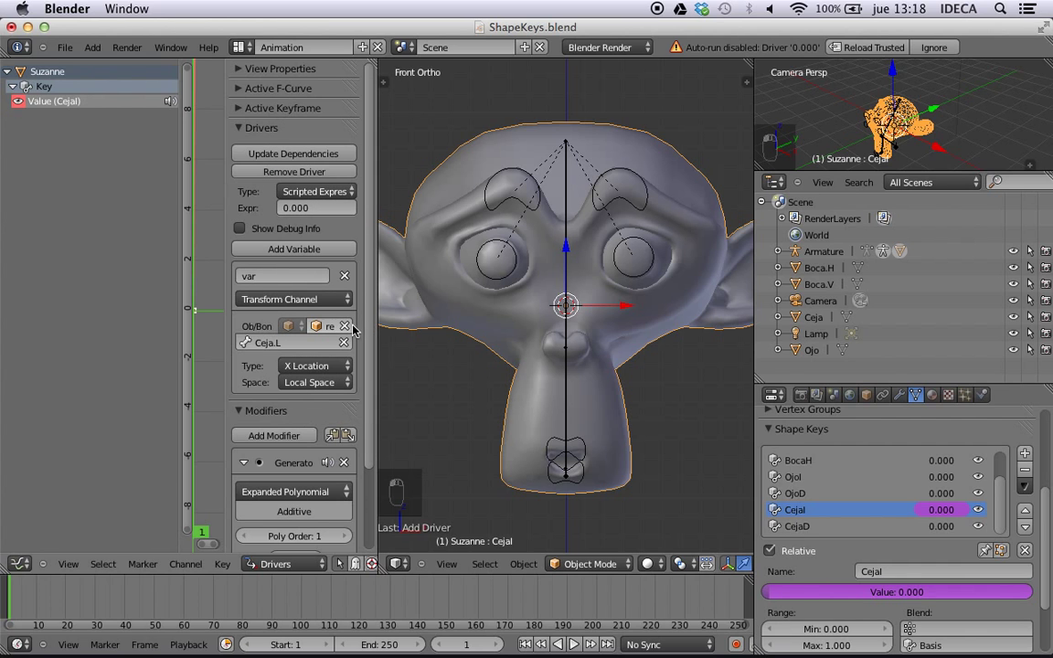
click(303, 192)
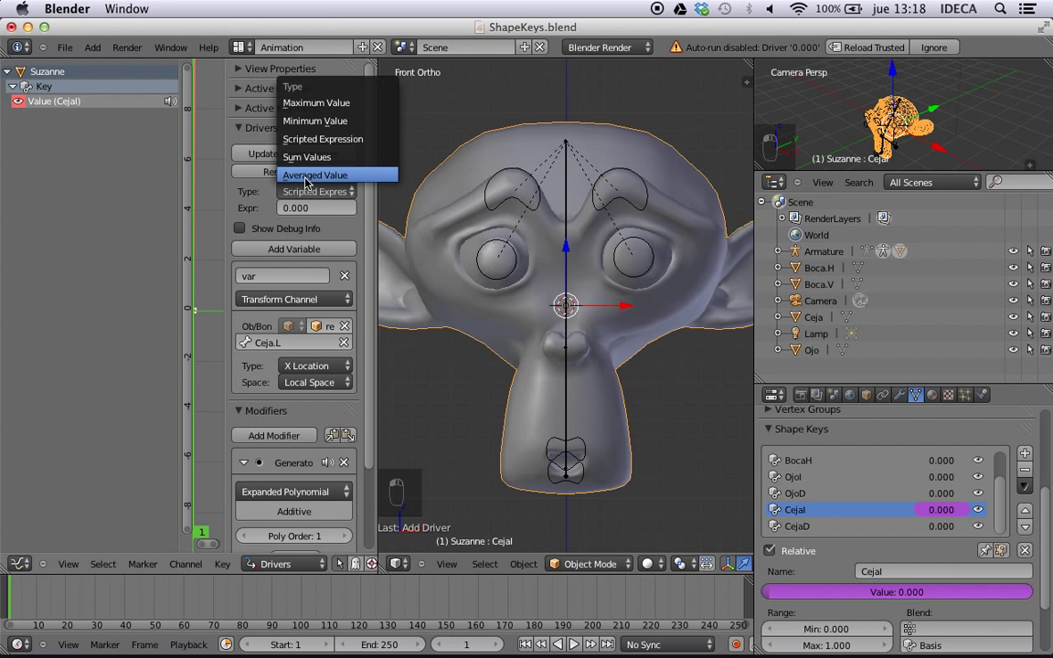
click(306, 174)
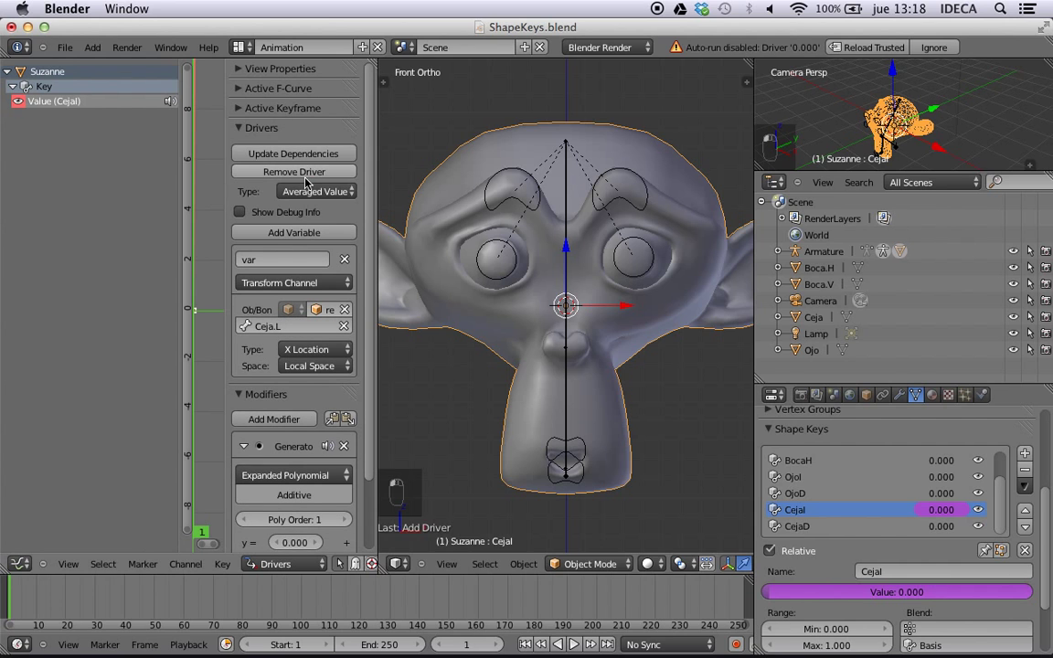
click(311, 365)
click(311, 314)
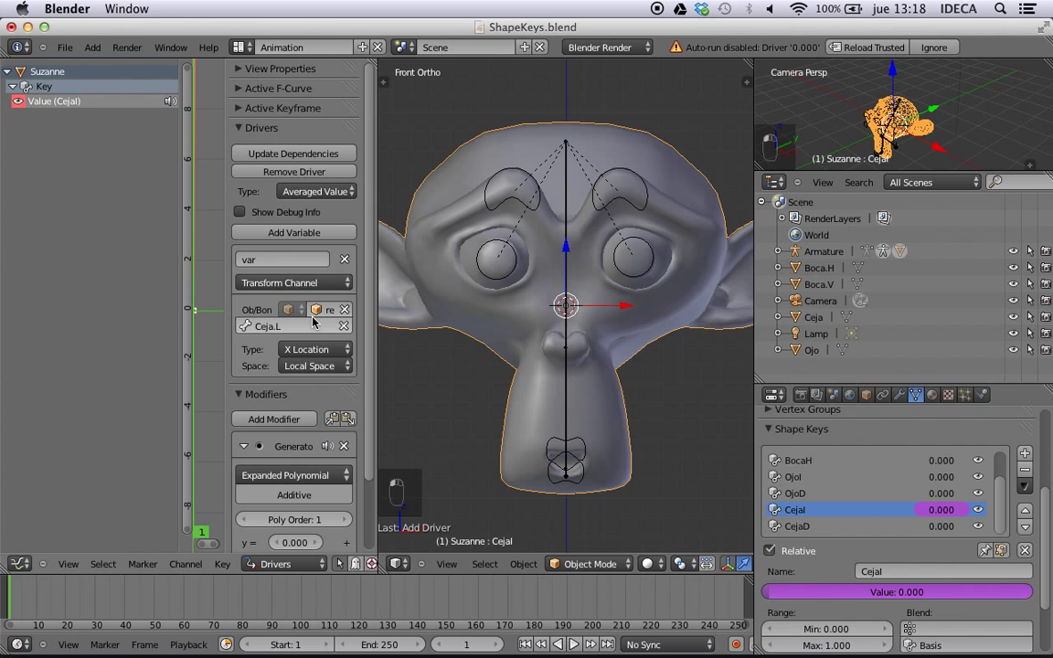
click(316, 357)
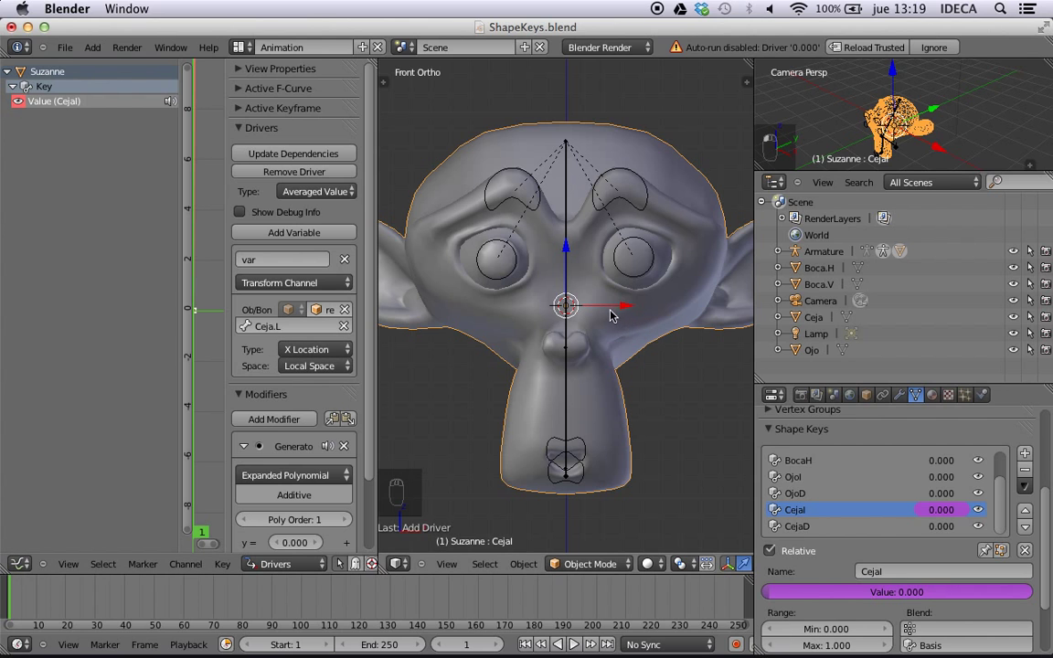
- Try moving the Ceja.L eyebrow bone around, cancel the moves, and reselect the monkey head
right_click(629, 200)
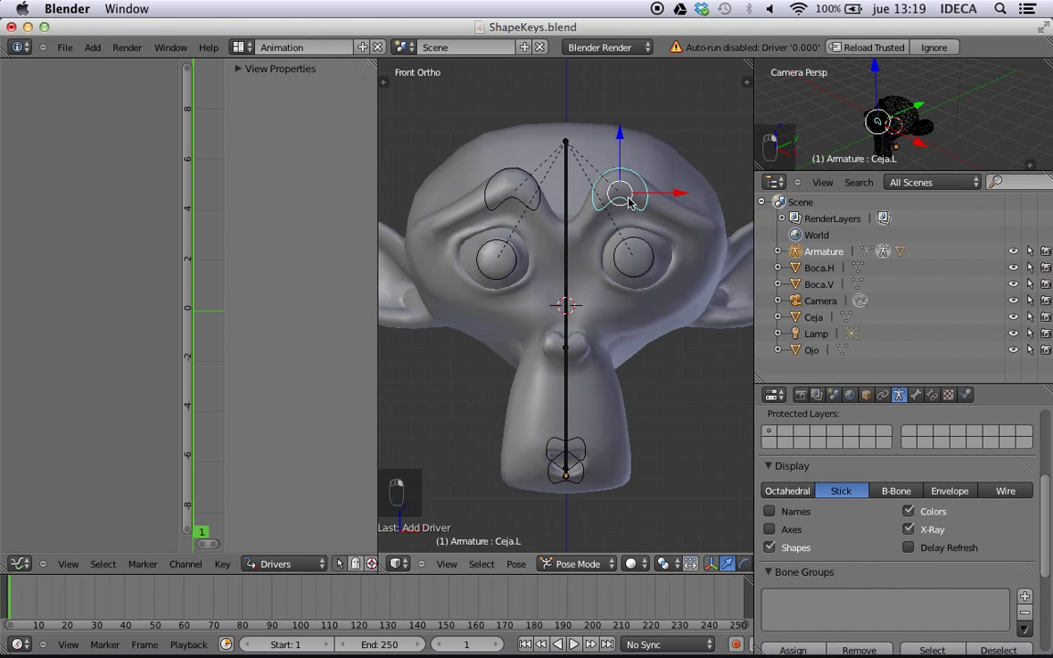
key(g)
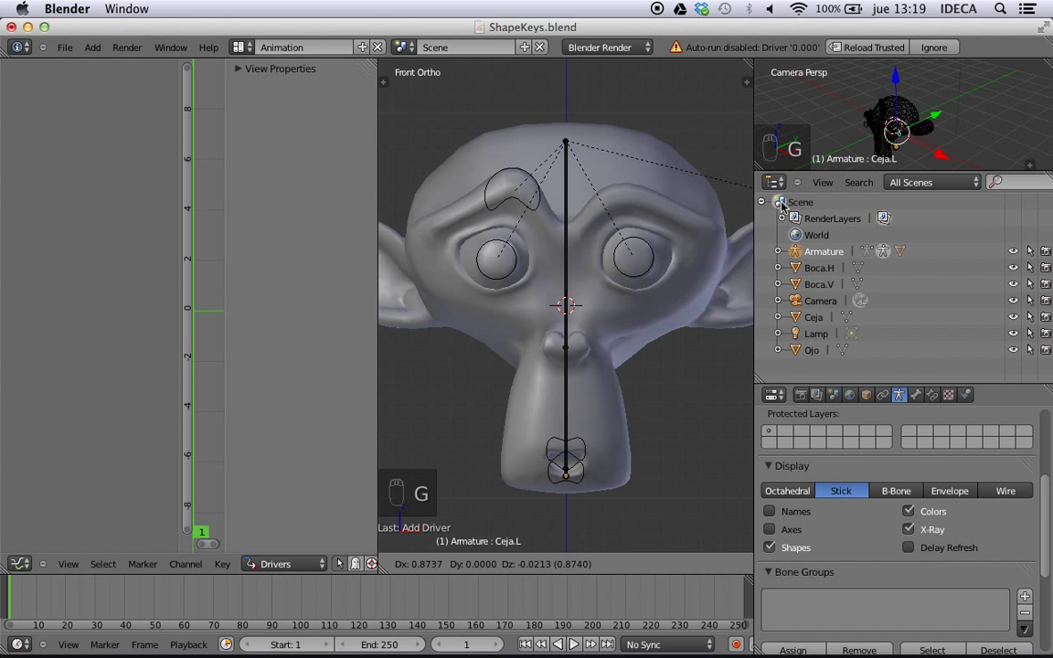
right_click(651, 211)
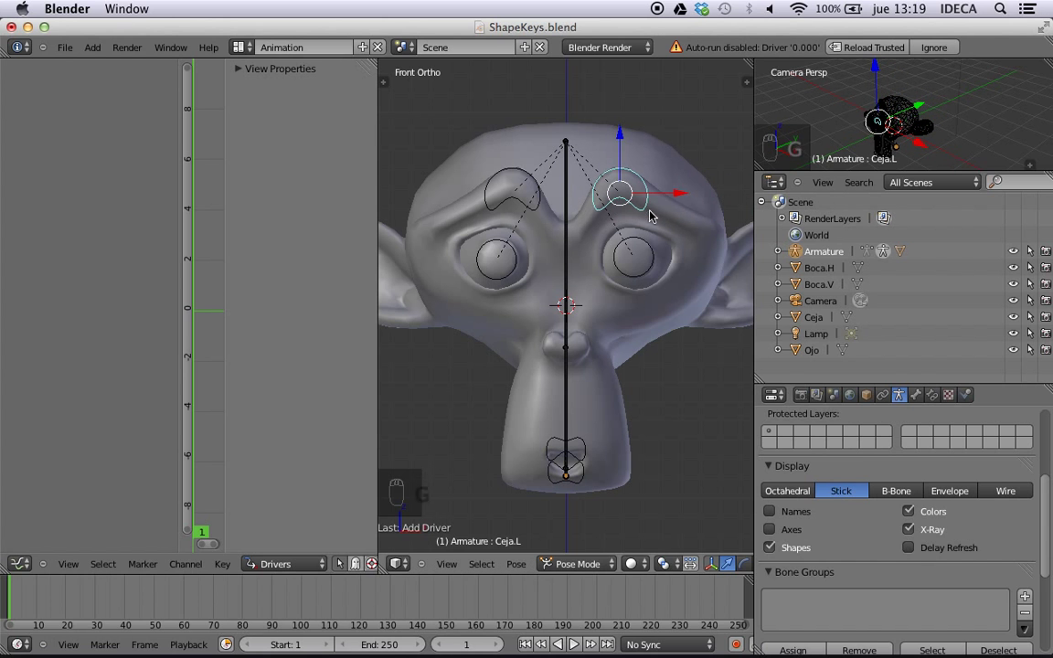
key(g)
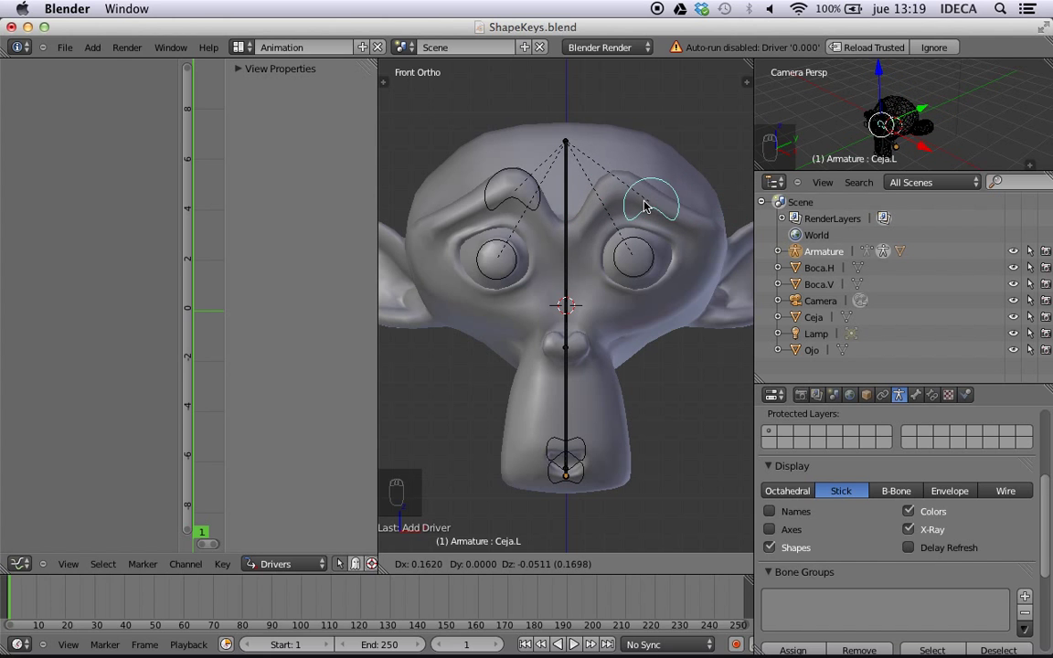
right_click(643, 203)
right_click(565, 144)
right_click(524, 144)
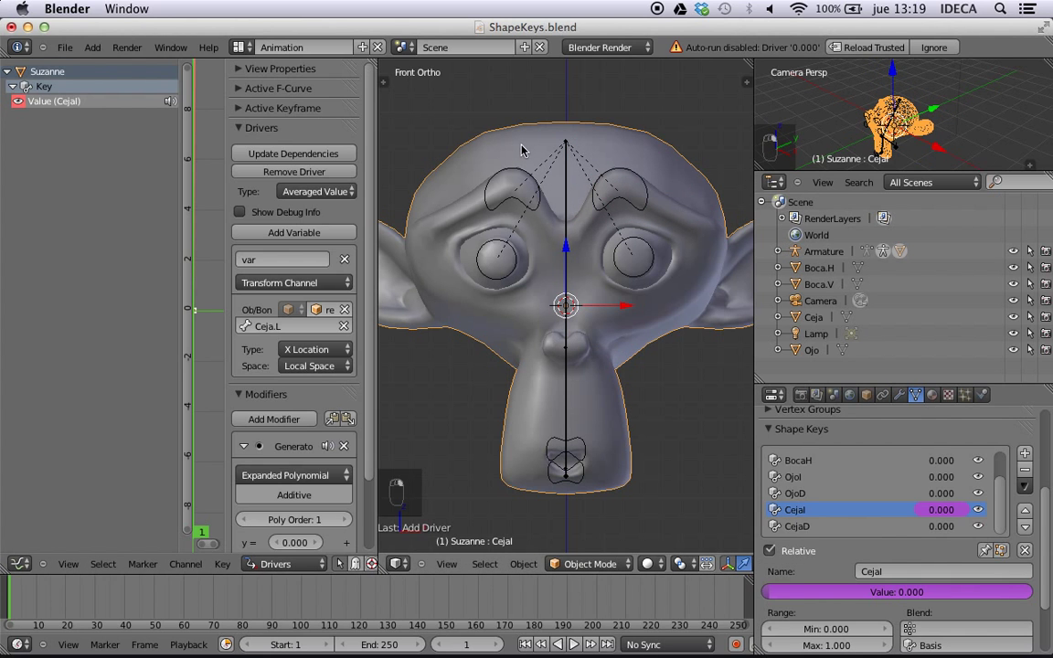
- Select the Ceja.L bone and turn on the display of the armature's bone axes
click(315, 349)
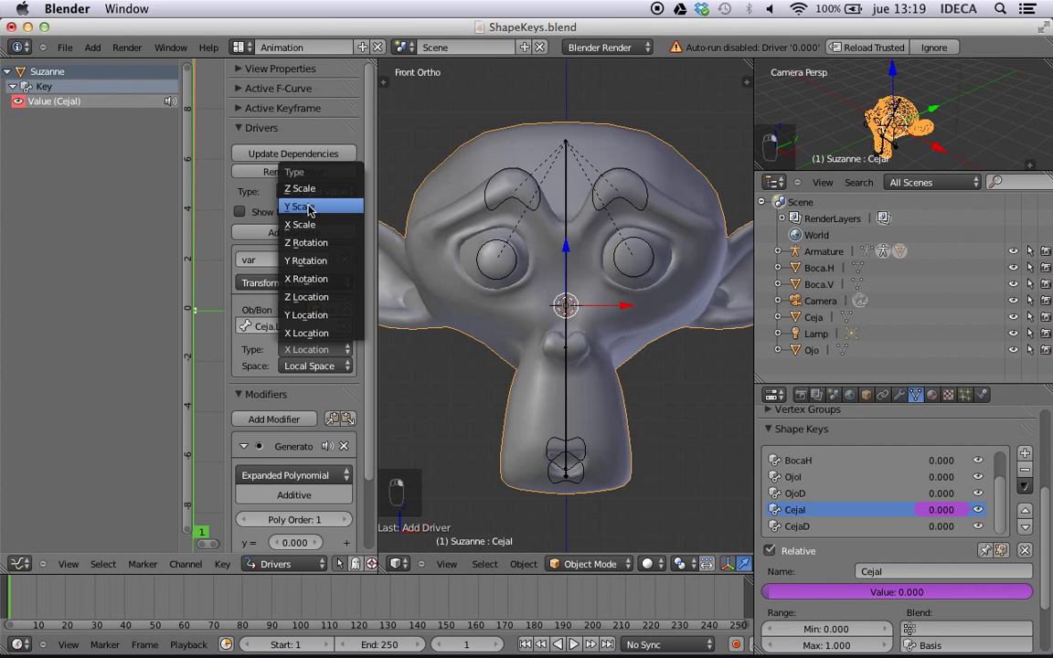
key(Escape)
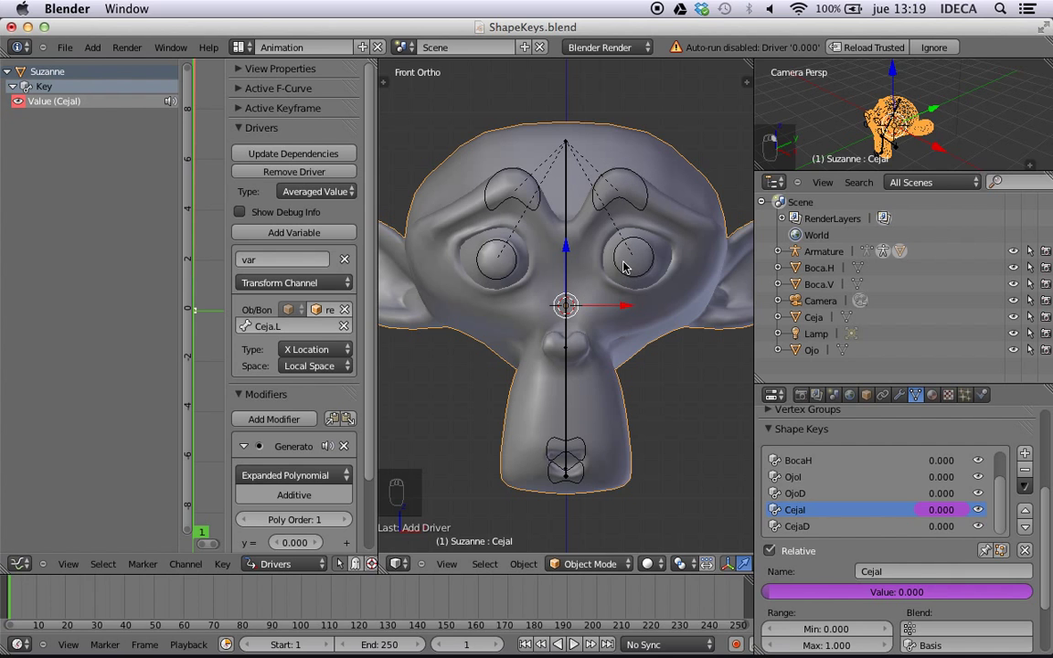
right_click(635, 182)
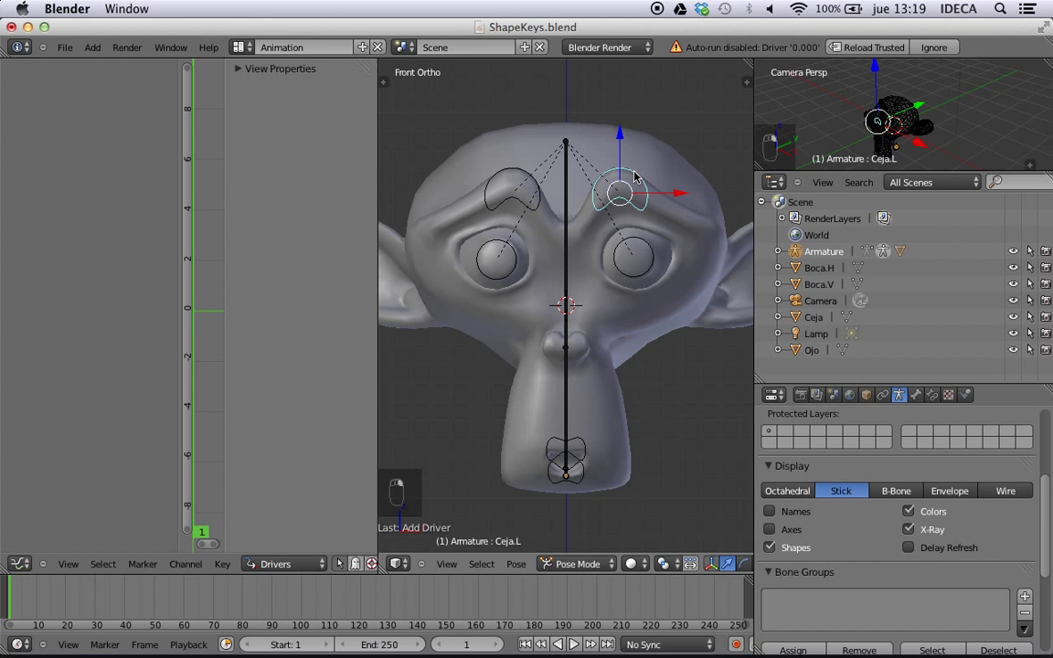
click(770, 530)
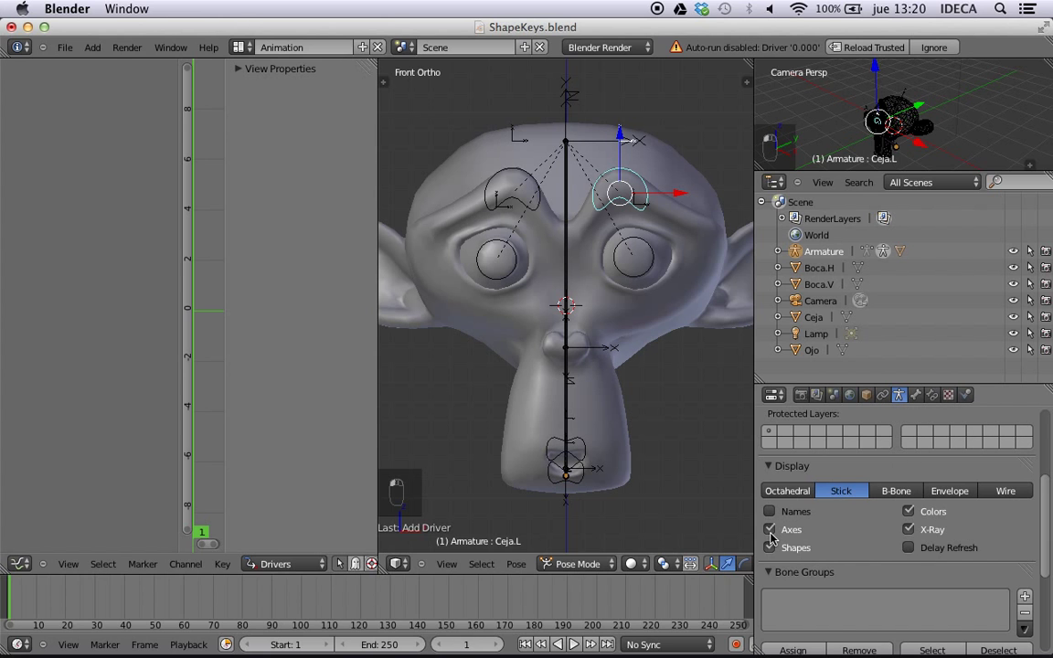
- Examine the displayed local axes of the Ceja.L bone from the front and from an angled view
scroll(663, 311, up, 5)
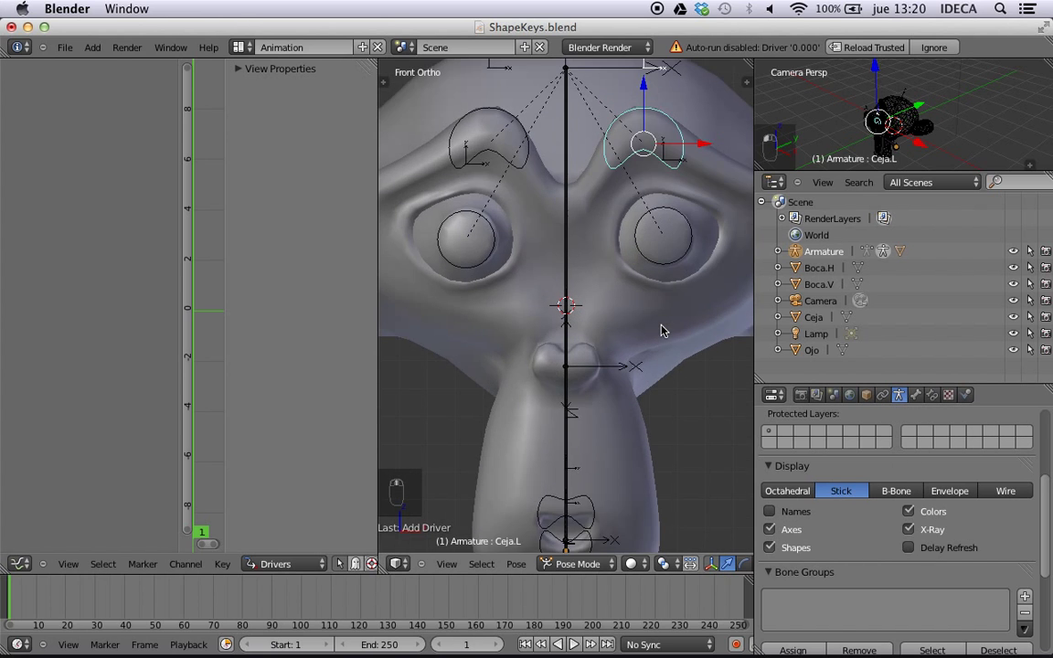
shift+middle_drag(662, 292, 410, 594)
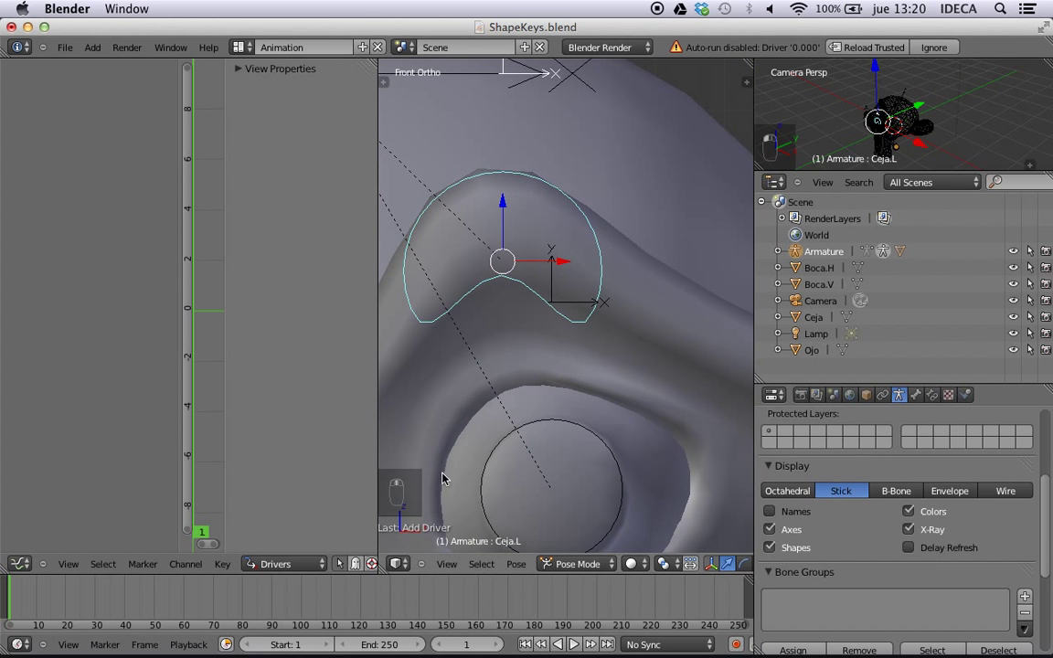
shift+middle_drag(494, 367, 500, 470)
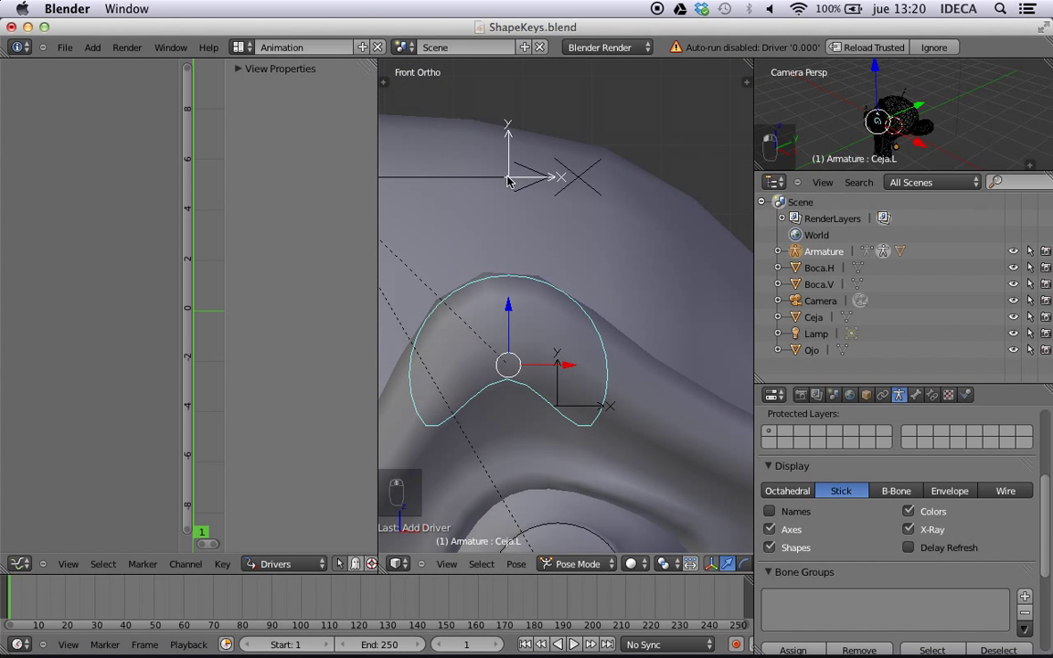
middle_drag(571, 186, 545, 249)
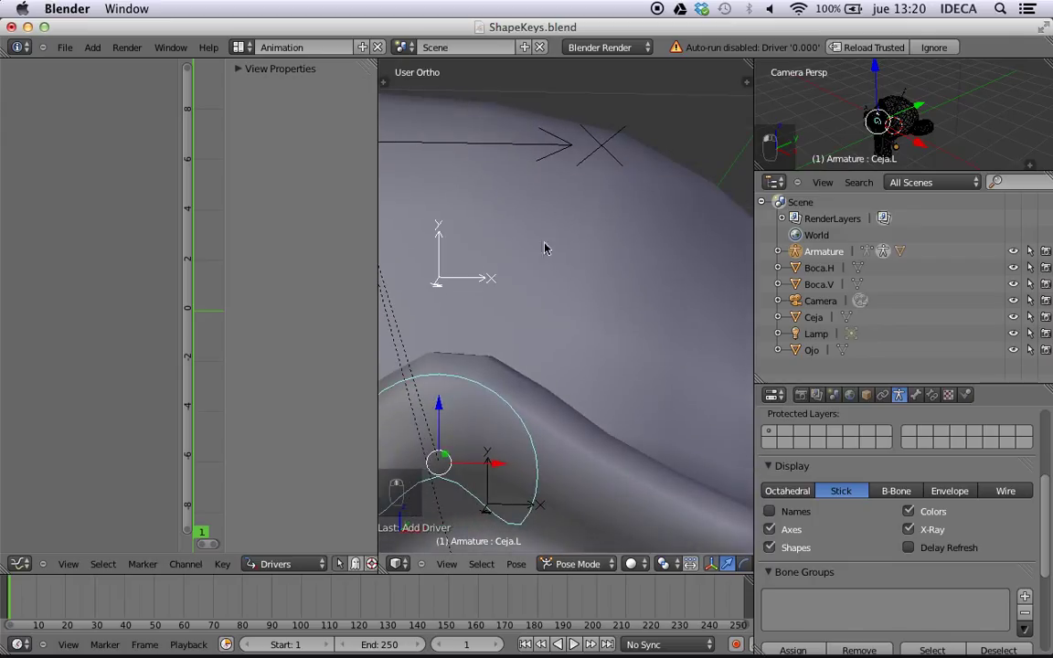
middle_drag(474, 291, 429, 267)
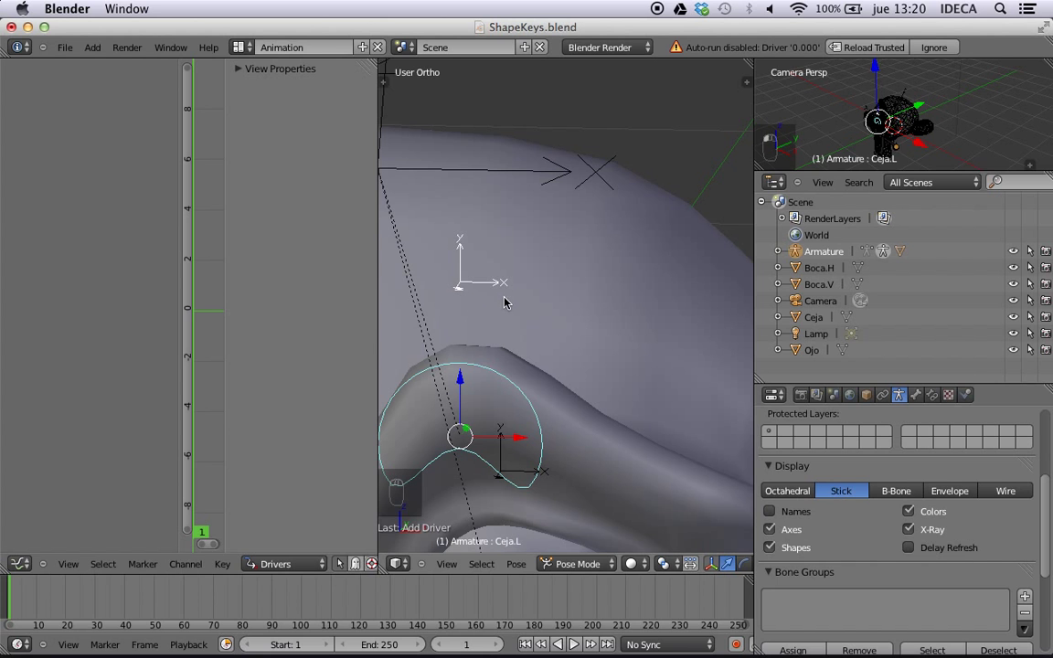
scroll(505, 298, down, 2)
scroll(503, 299, up, 4)
scroll(512, 318, down, 3)
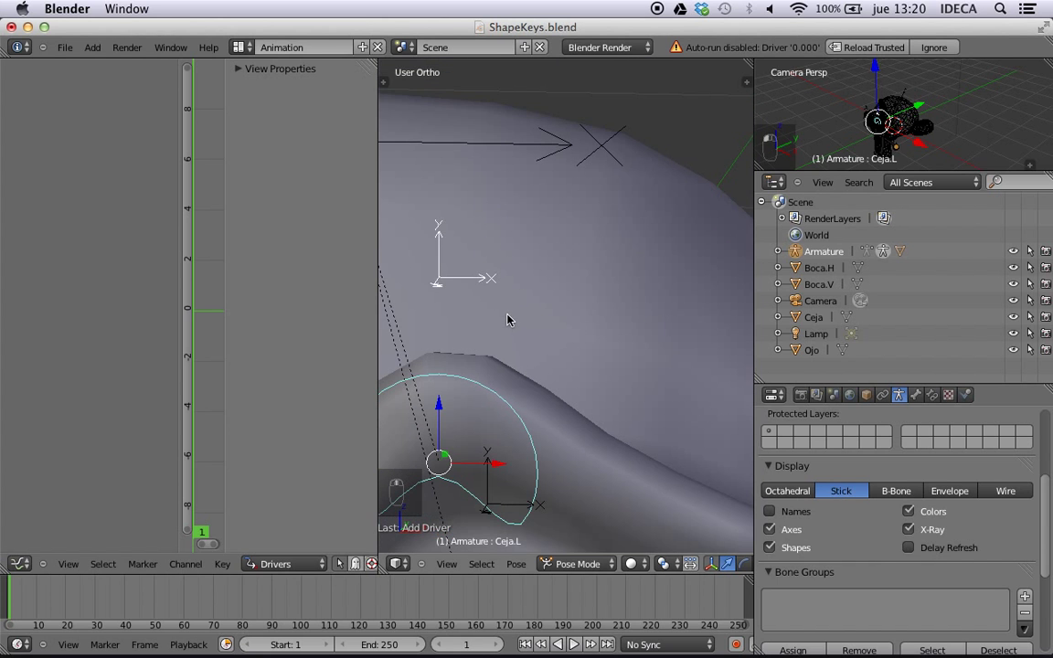
scroll(567, 347, up, 2)
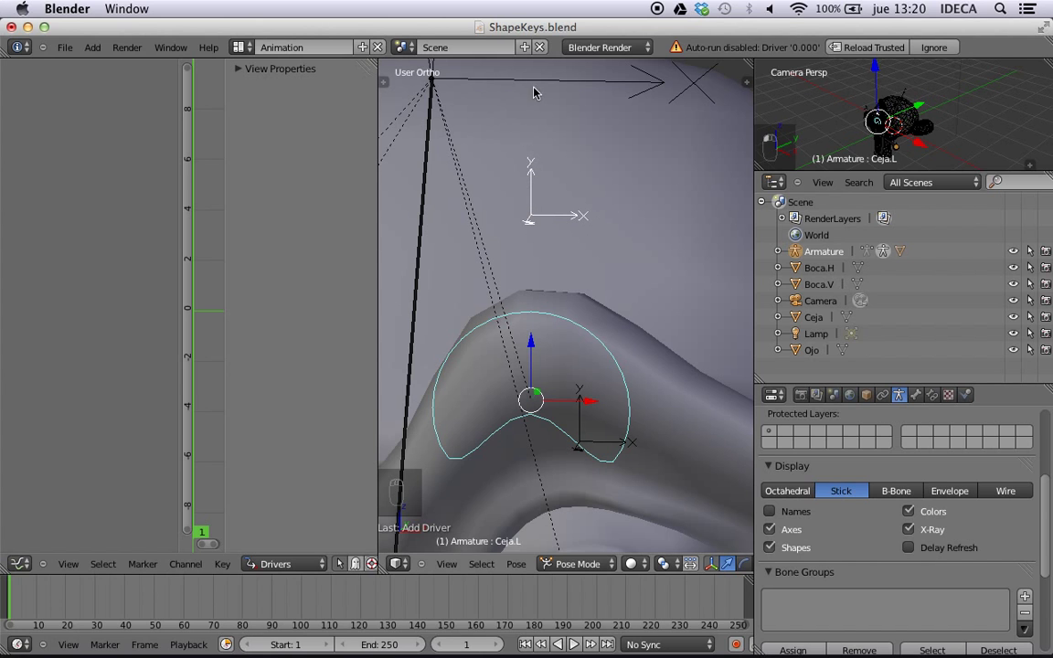
middle_drag(543, 222, 504, 253)
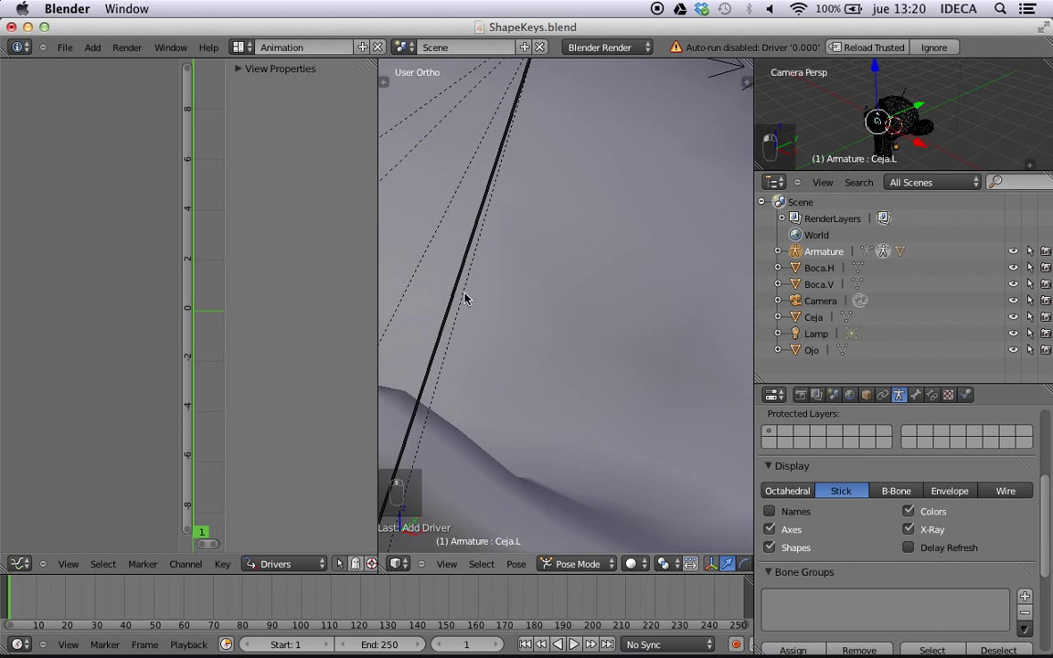
scroll(481, 294, down, 4)
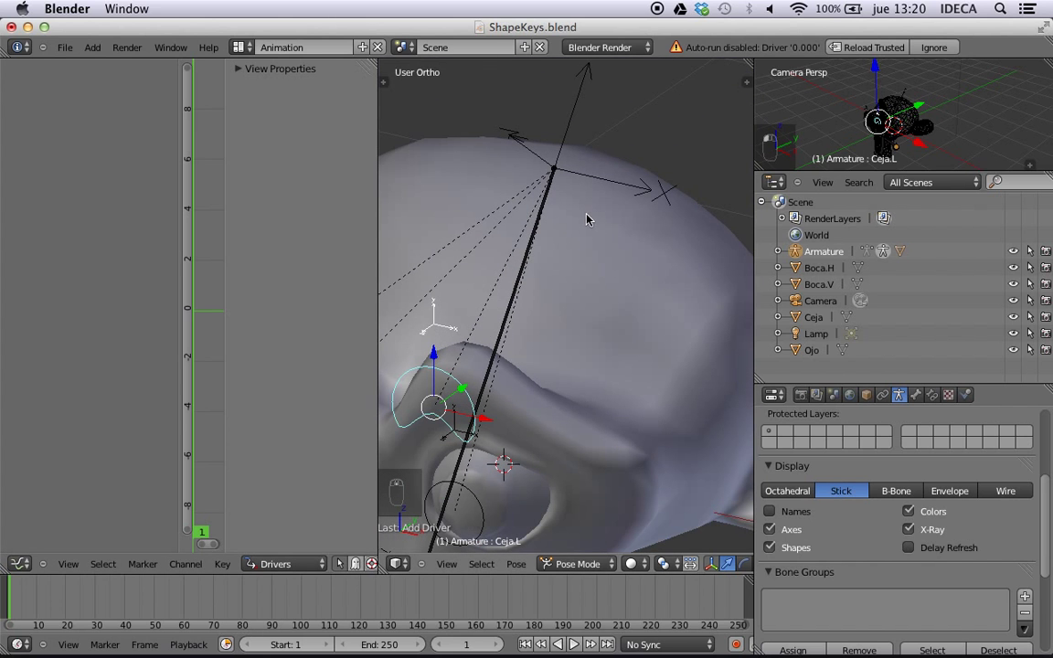
- Select the monkey head and set the CejaI driver variable's transform type to Y Location
right_click(582, 249)
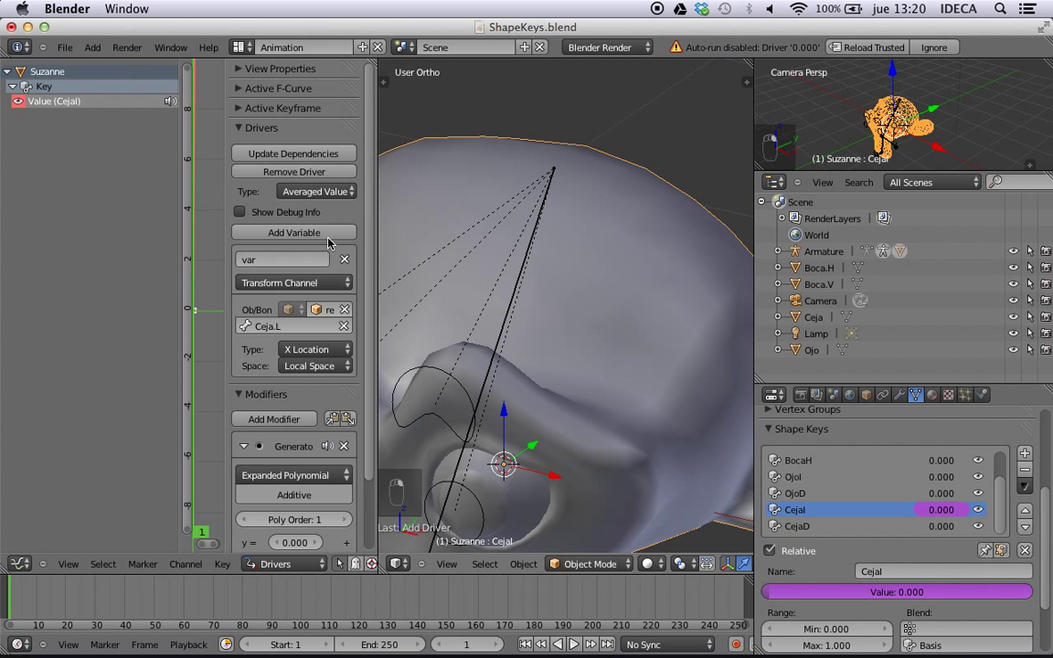
click(313, 349)
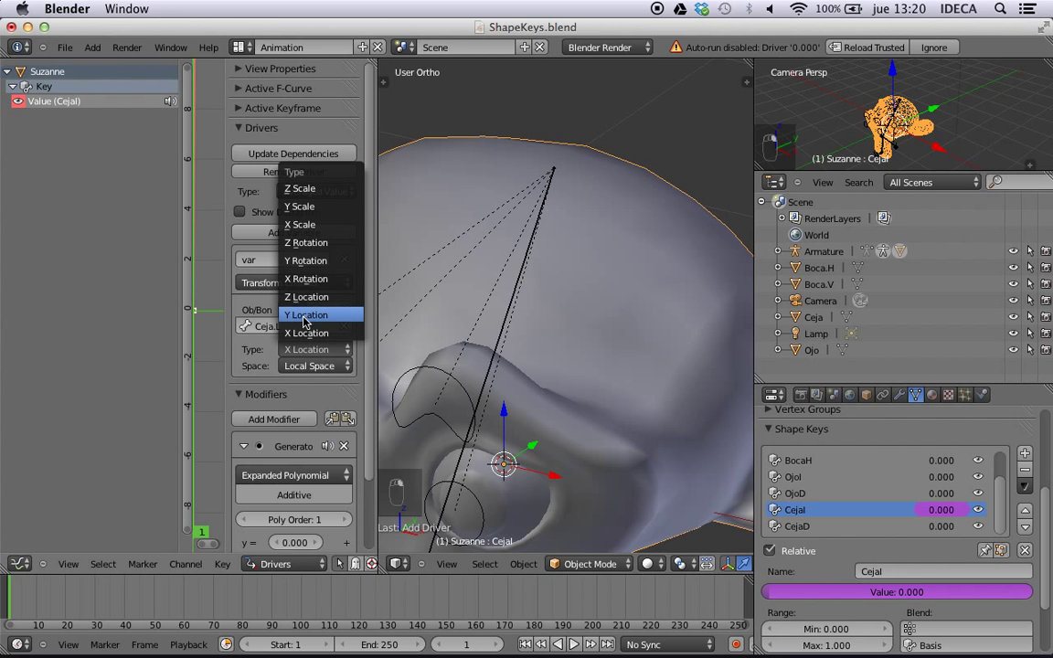
click(305, 315)
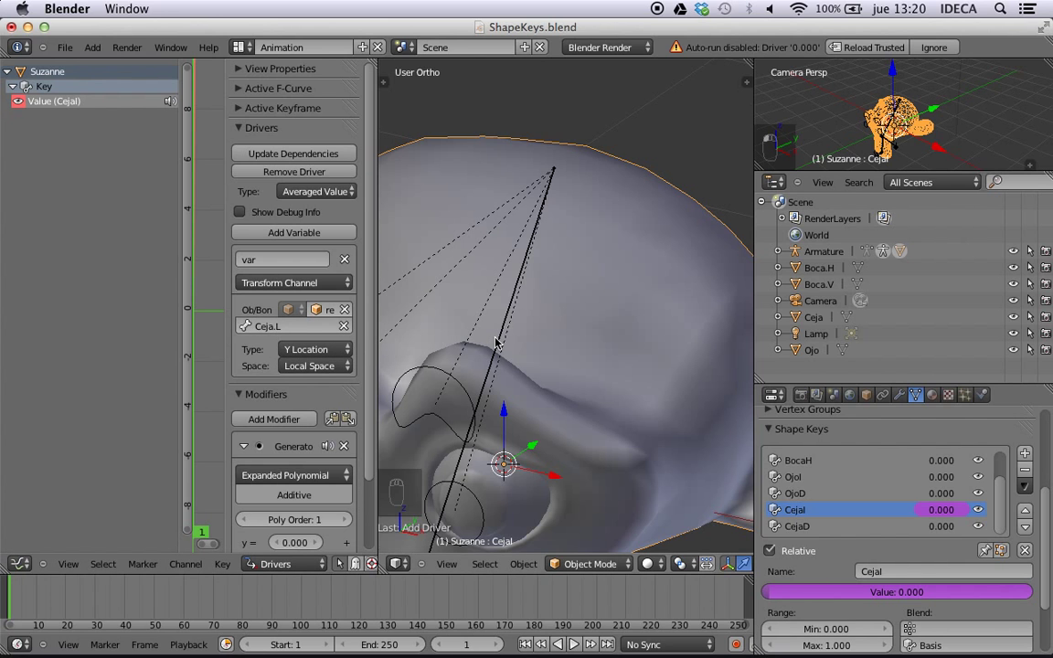
- Try moving the Ceja.L bone freely and along the global Z axis from the front view to test the CejaI driver
key(KP_1)
right_click(585, 267)
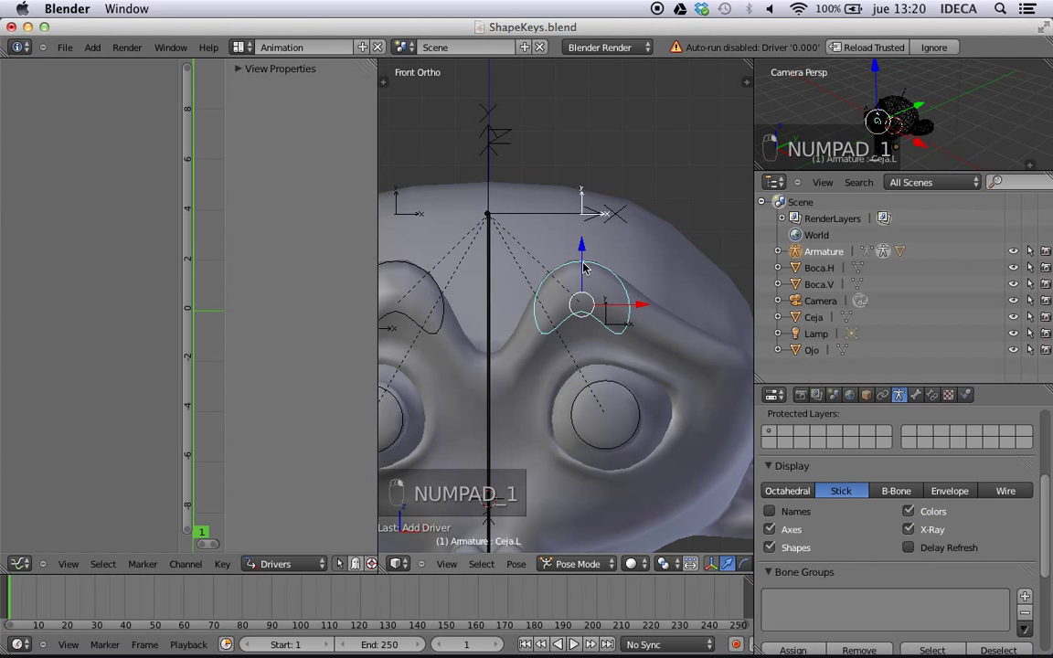
key(g)
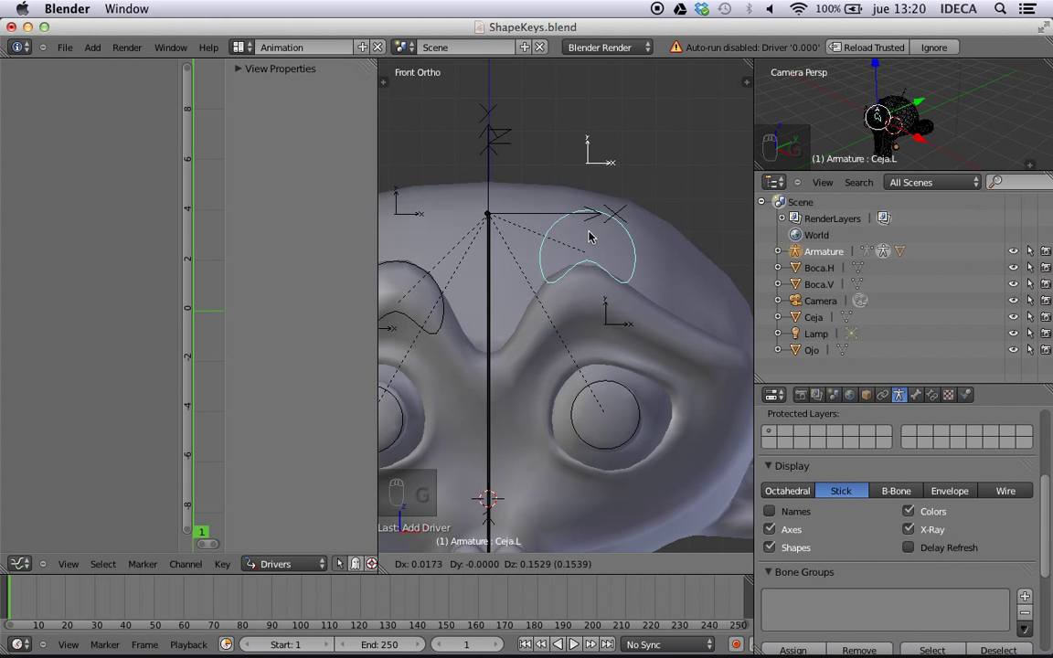
key(Escape)
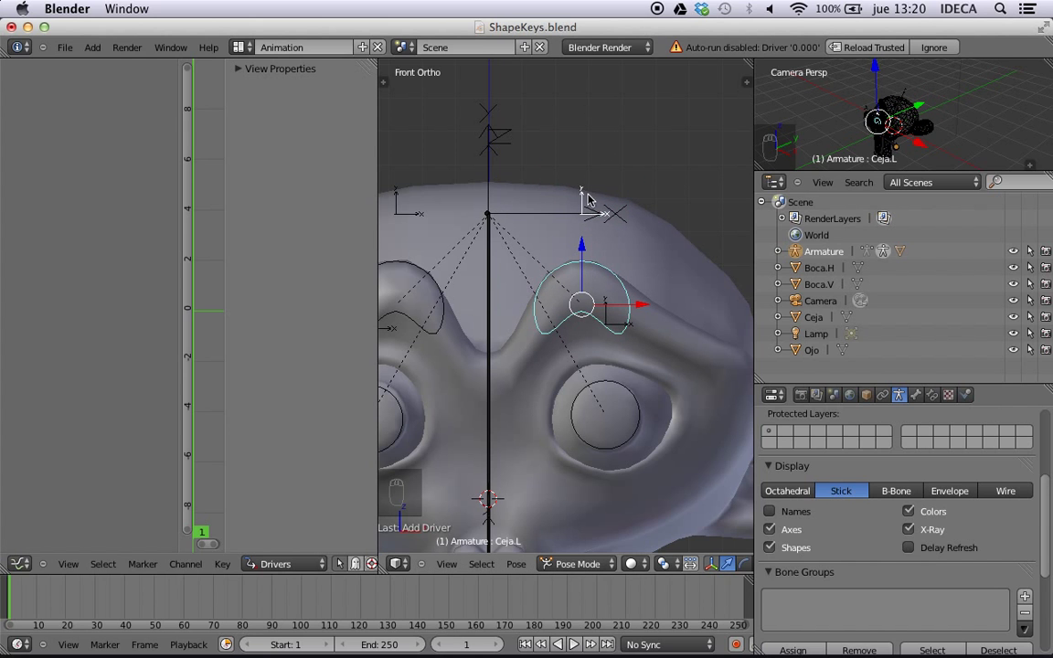
key(g)
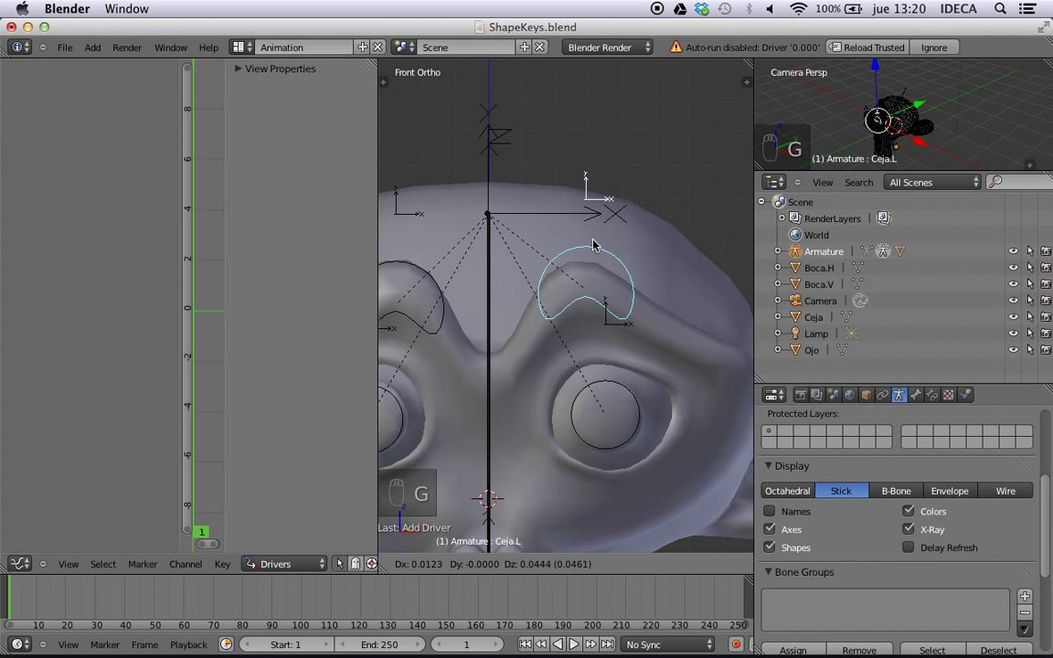
key(z)
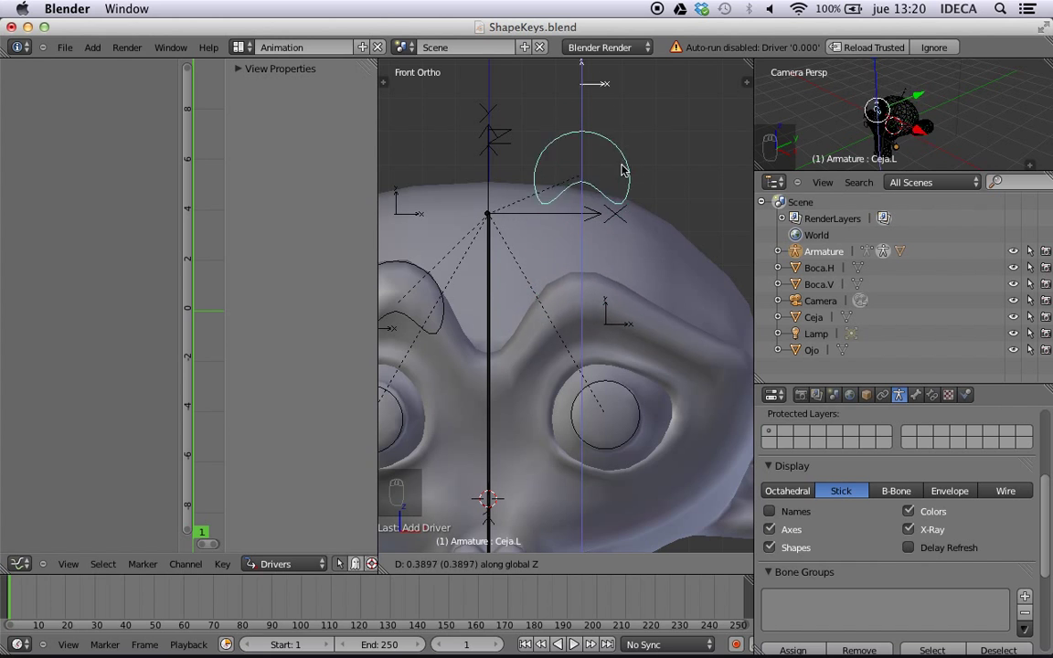
click(622, 279)
- Review the CejaI driver variable's transform space options and the driver's Generator modifier settings, then reselect the Ceja.L bone
scroll(588, 240, down, 2)
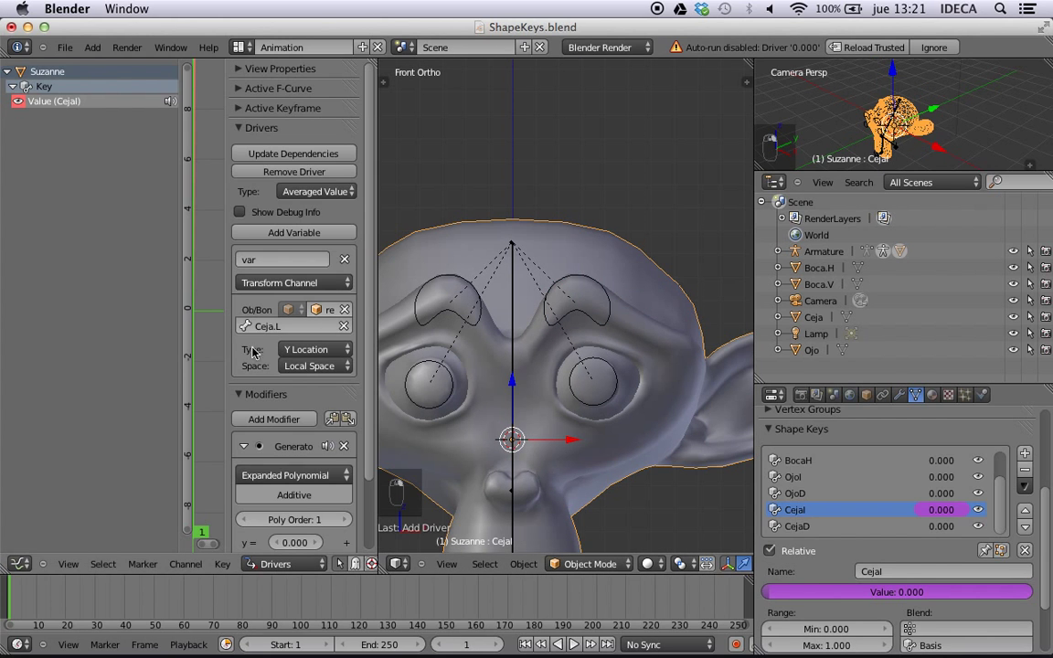
click(304, 368)
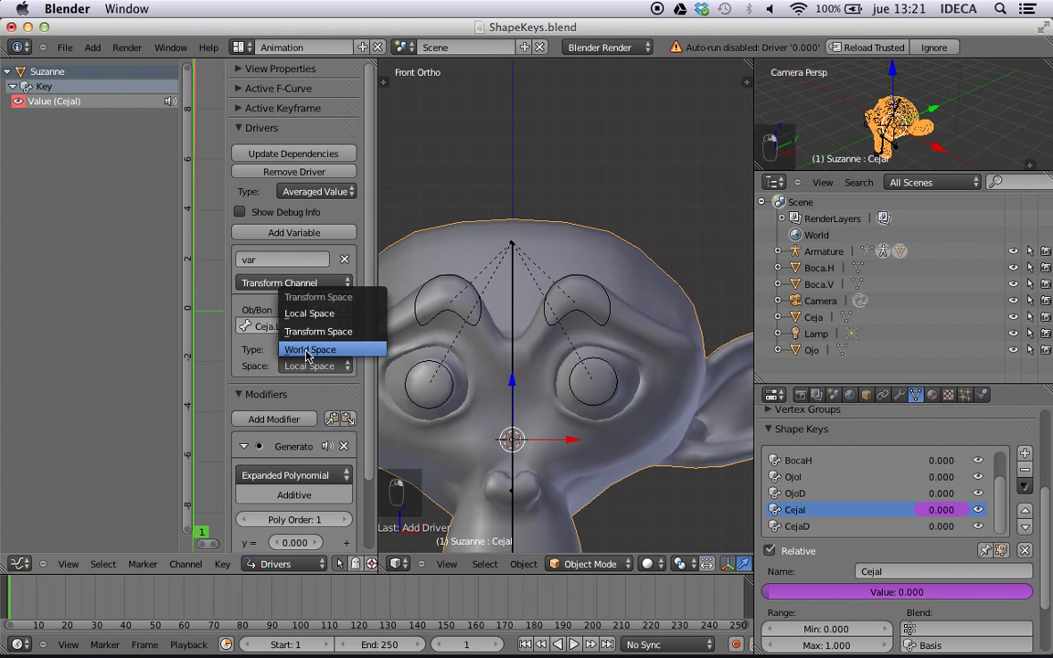
scroll(288, 457, down, 2)
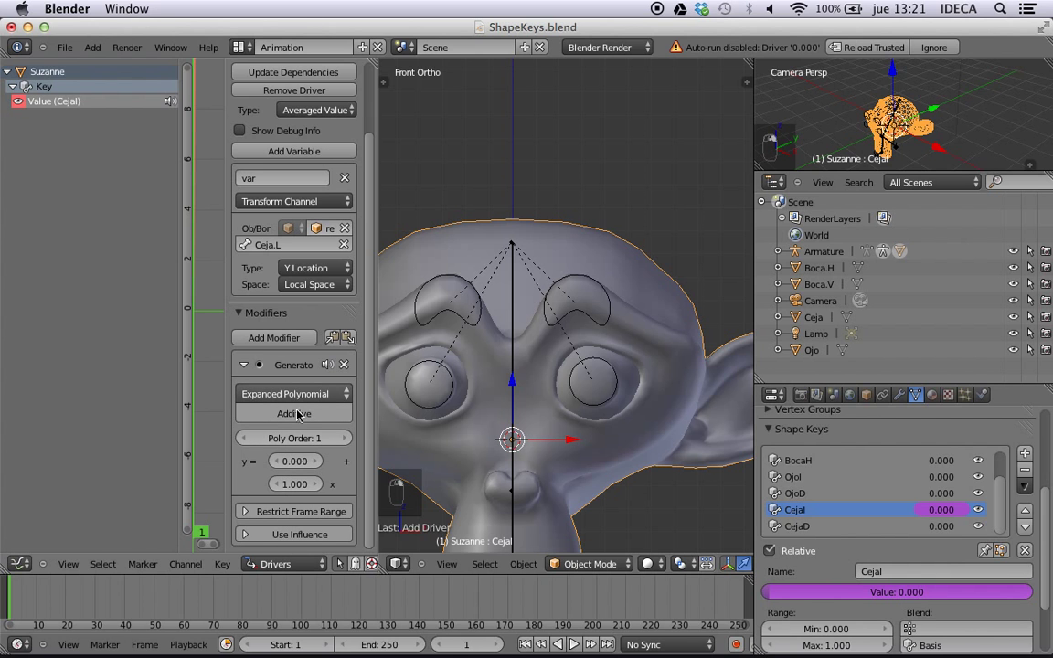
scroll(583, 280, up, 3)
right_click(585, 264)
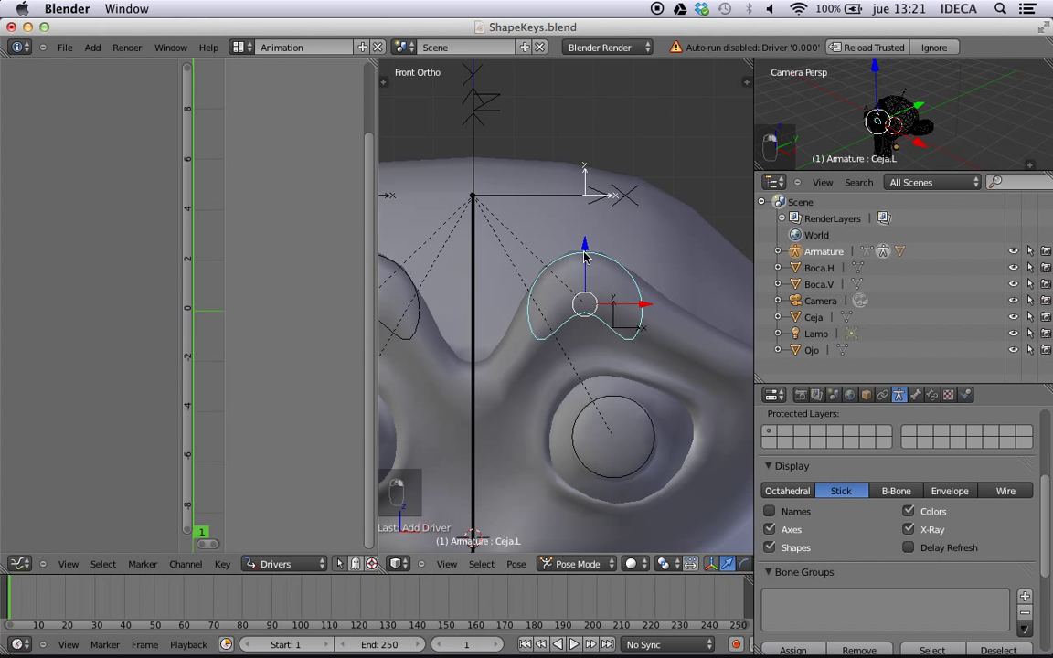
scroll(572, 275, down, 3)
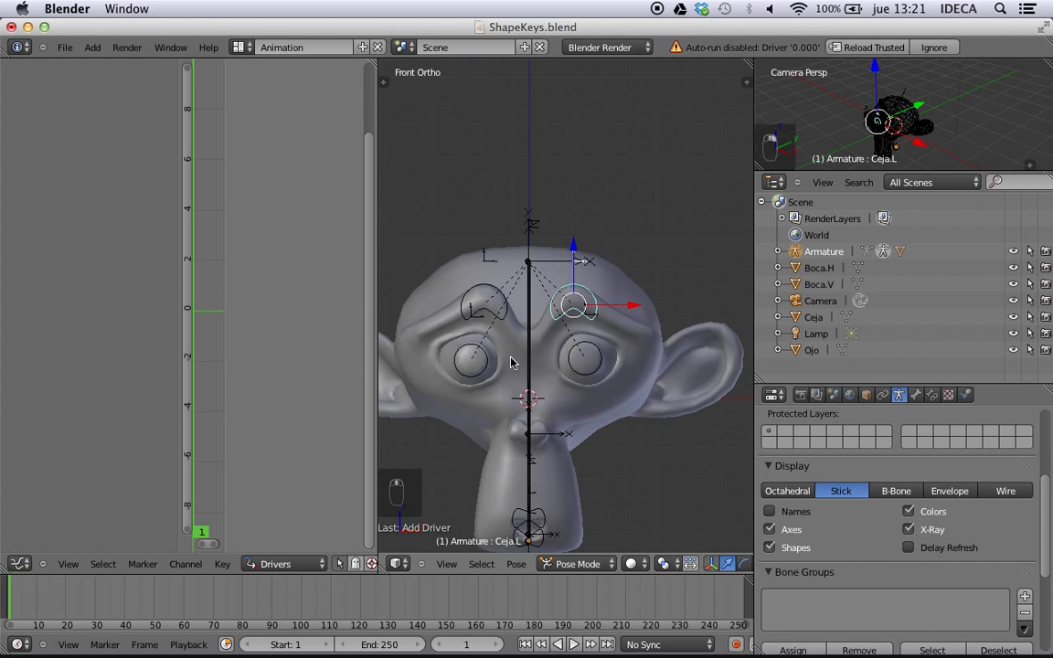
- Check the Ceja.R eyebrow bone, then reselect the monkey head and add a driver to the CejaD shape key's value
right_click(487, 291)
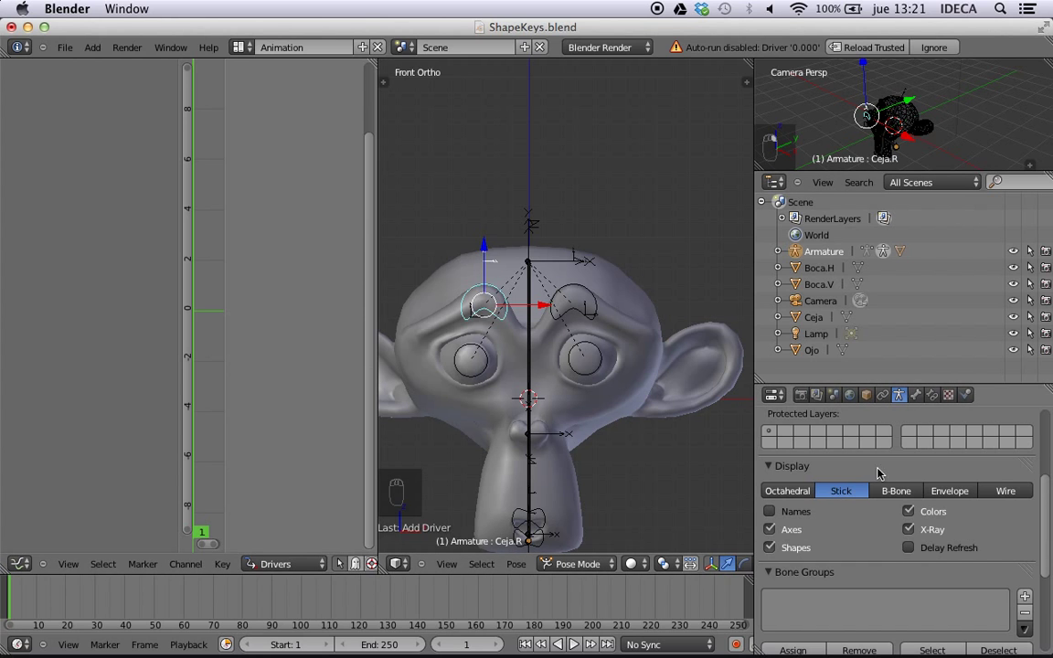
right_click(664, 307)
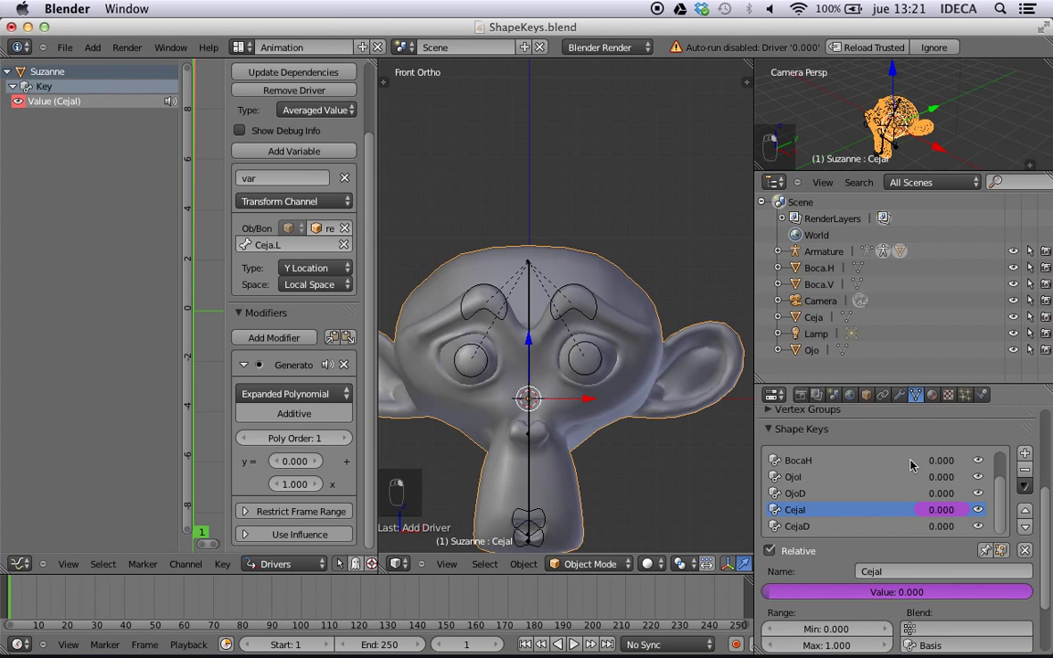
click(800, 526)
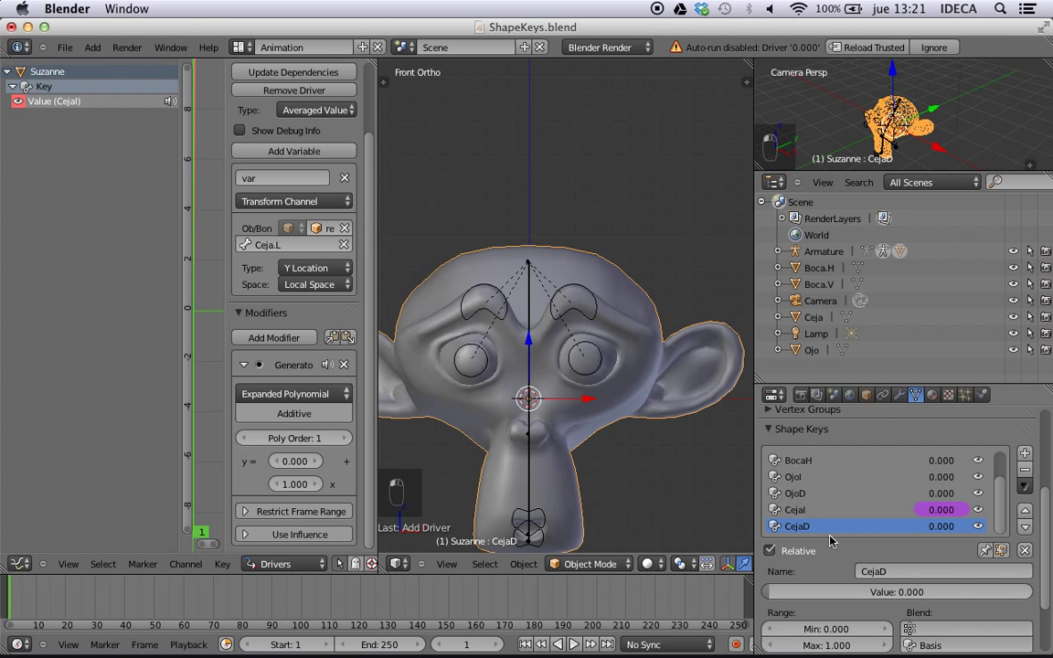
right_click(947, 536)
click(818, 475)
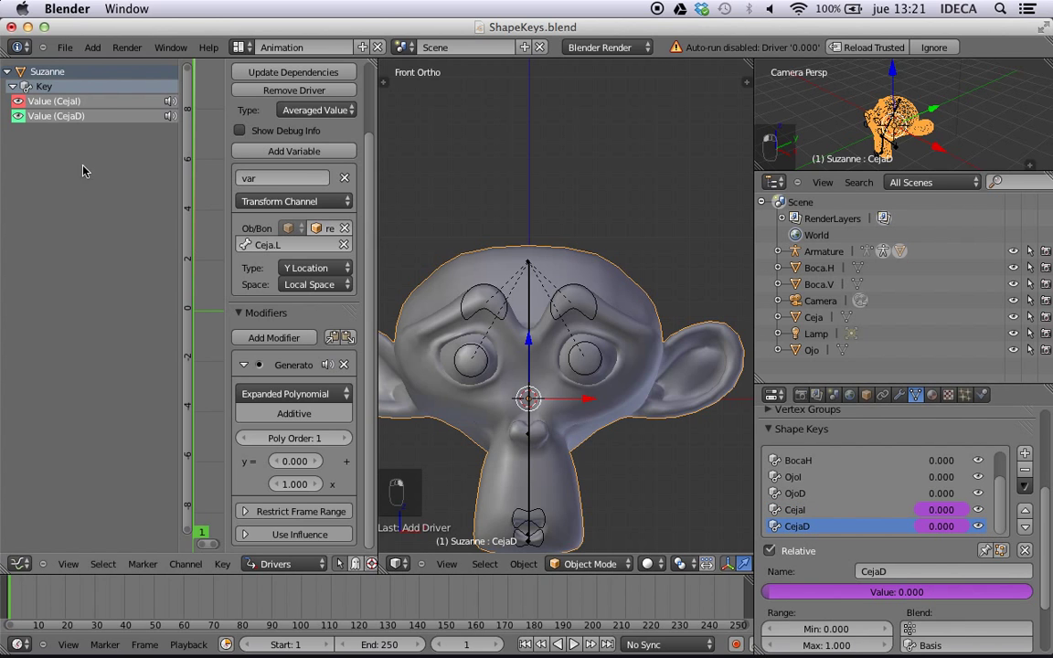
- Set the CejaD driver variable's target to the Armature's Ceja.R bone
click(53, 117)
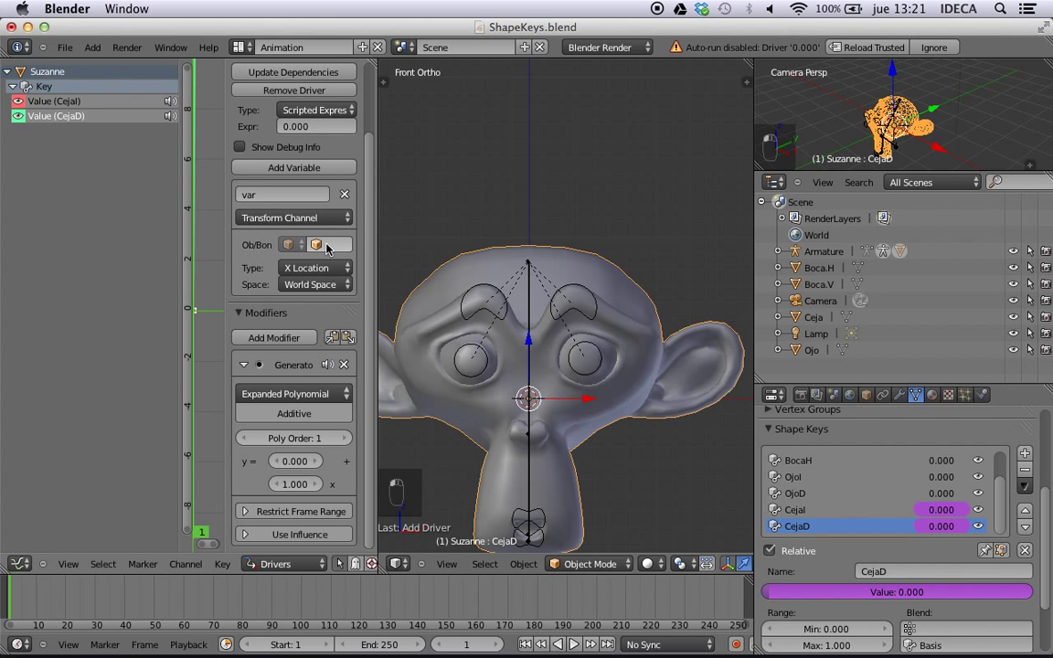
click(327, 248)
click(331, 268)
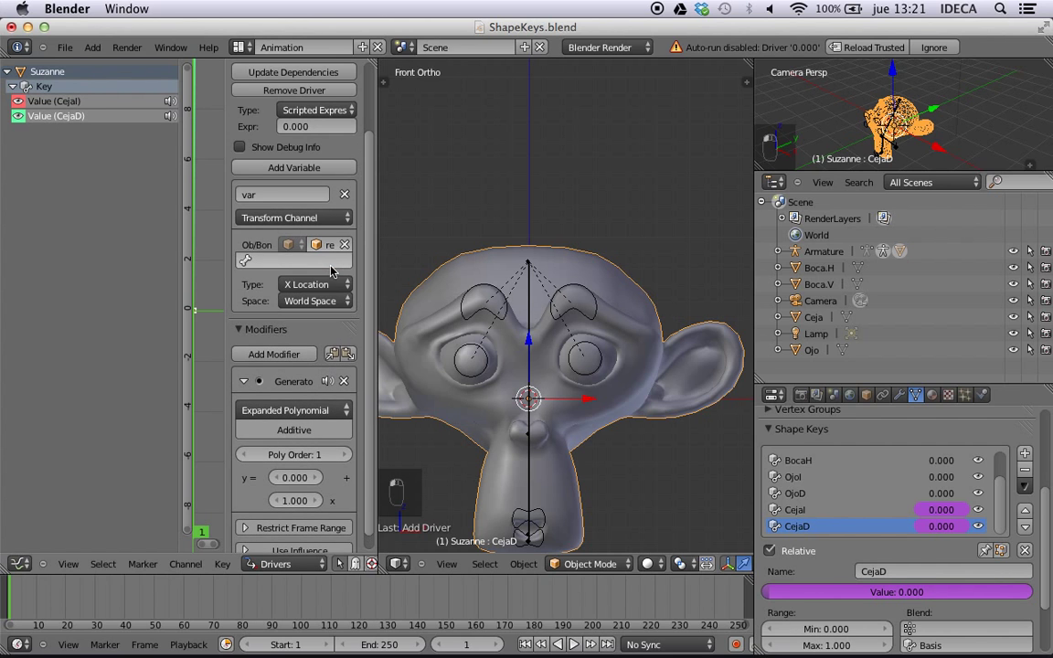
click(322, 263)
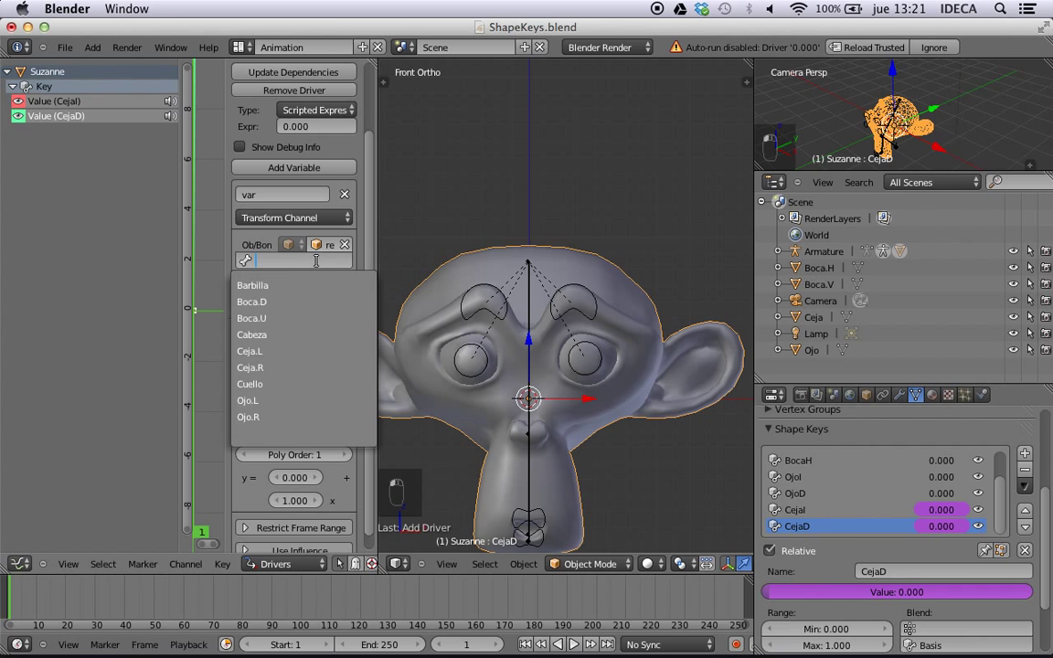
click(291, 367)
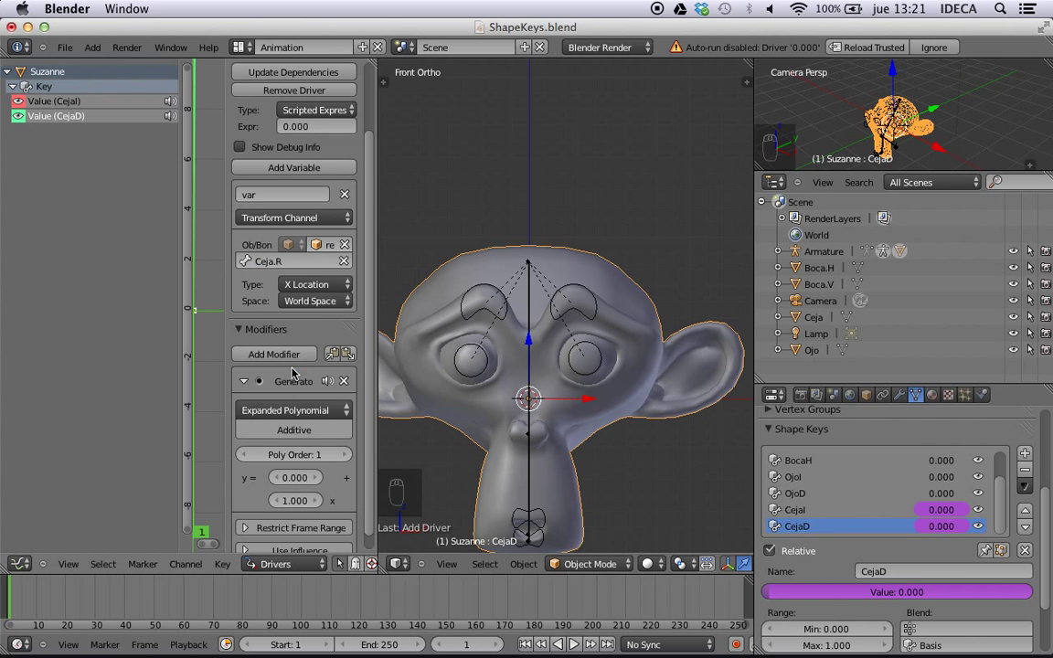
- Set the CejaD driver variable to Y Location in Local Space and the driver type to Averaged Value
click(291, 300)
click(309, 249)
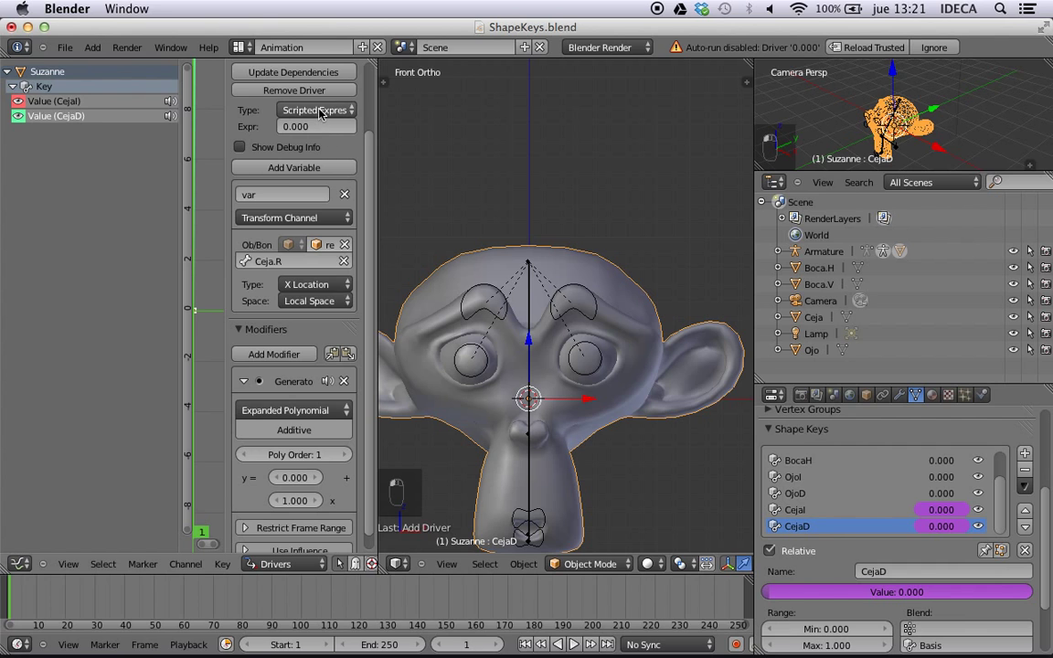
click(314, 284)
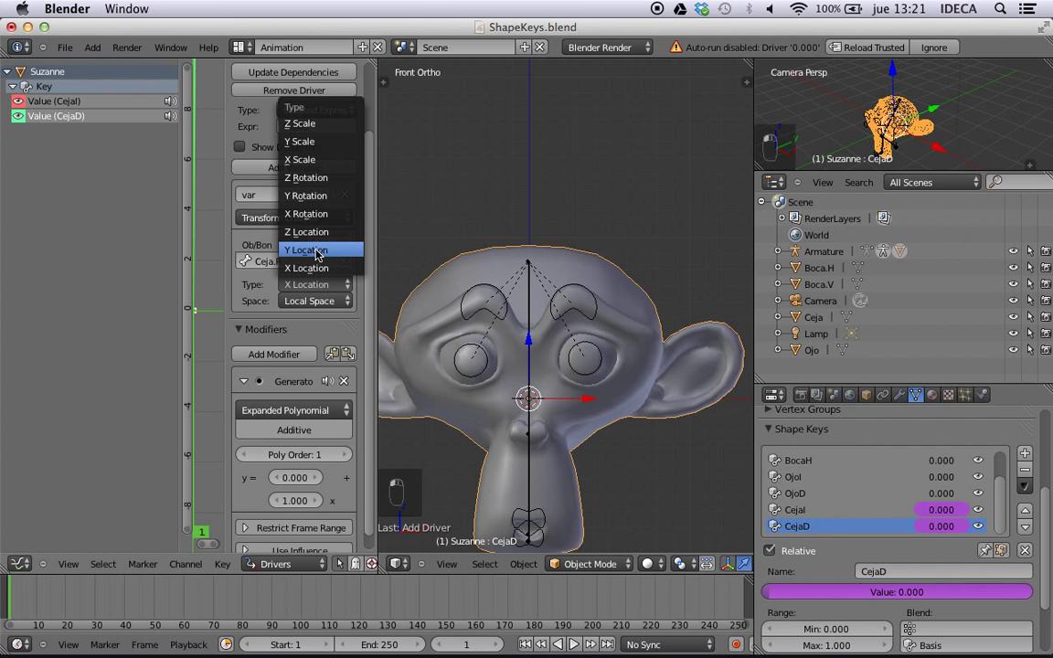
click(316, 250)
click(311, 111)
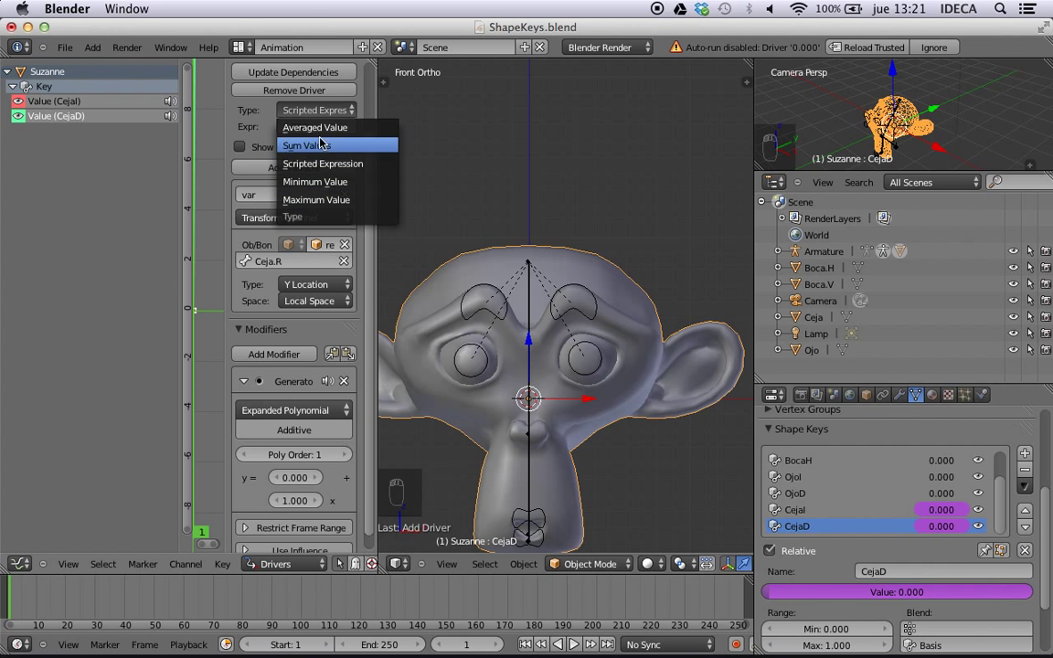
click(320, 128)
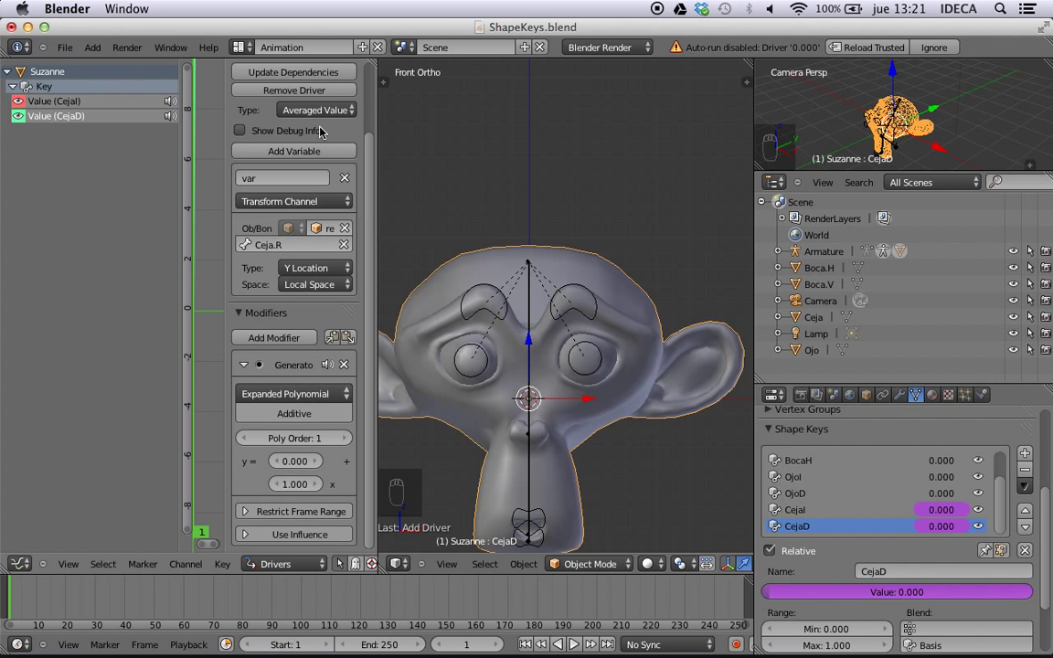
- Try moving the Ceja.R bone upward to test the CejaD driver, and cancel the move
right_click(488, 289)
key(g)
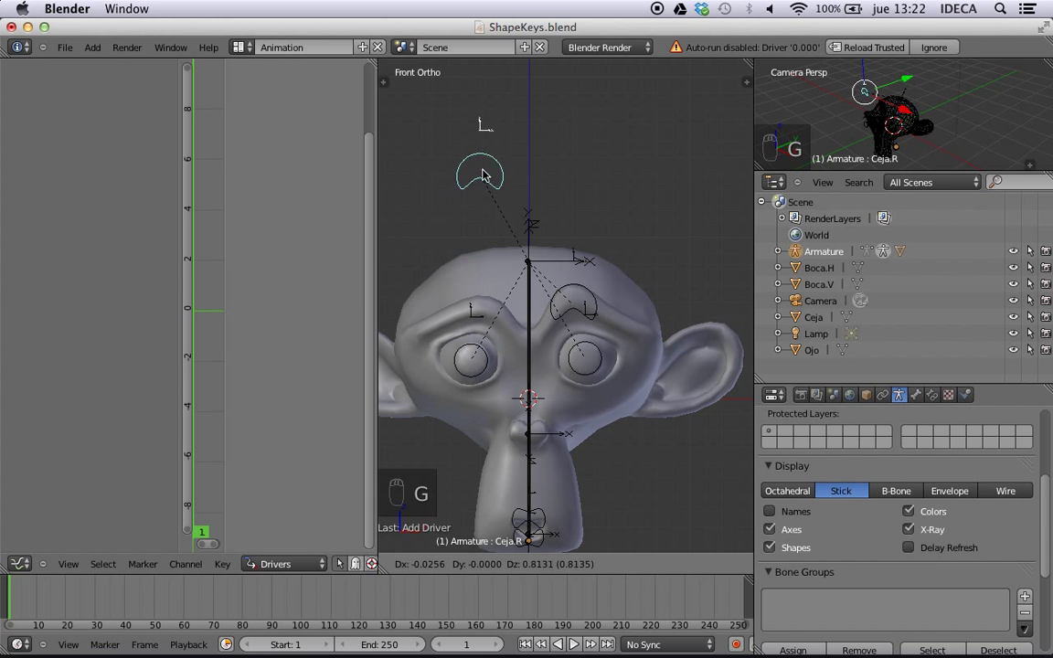
right_click(486, 250)
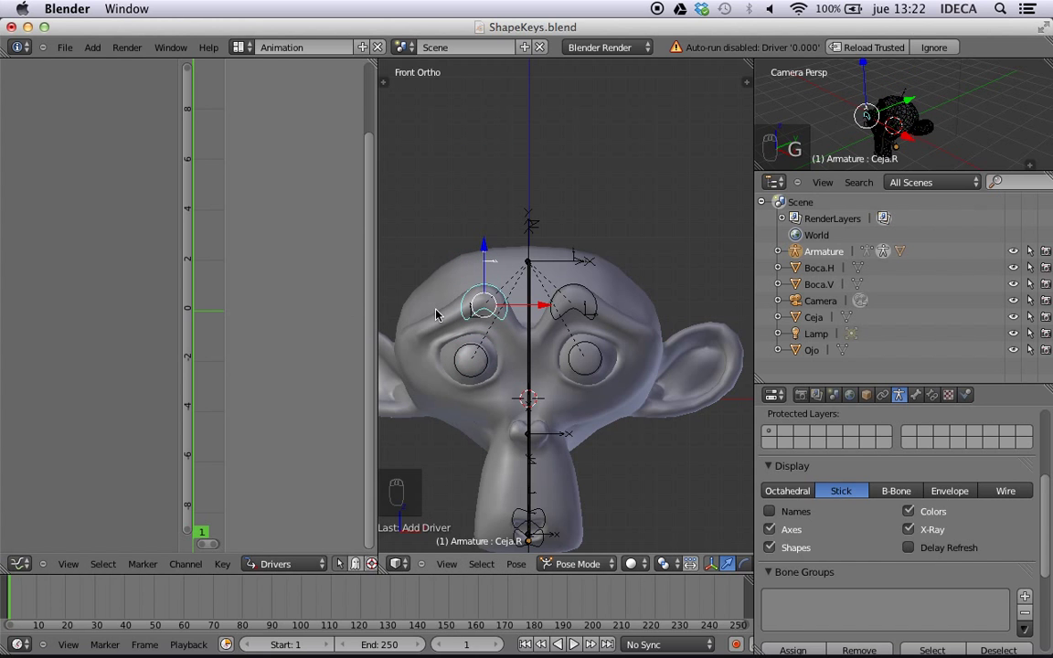
- Select the Ojo.R eye bone, then reselect the monkey head and inspect the mouth control shapes
right_click(472, 375)
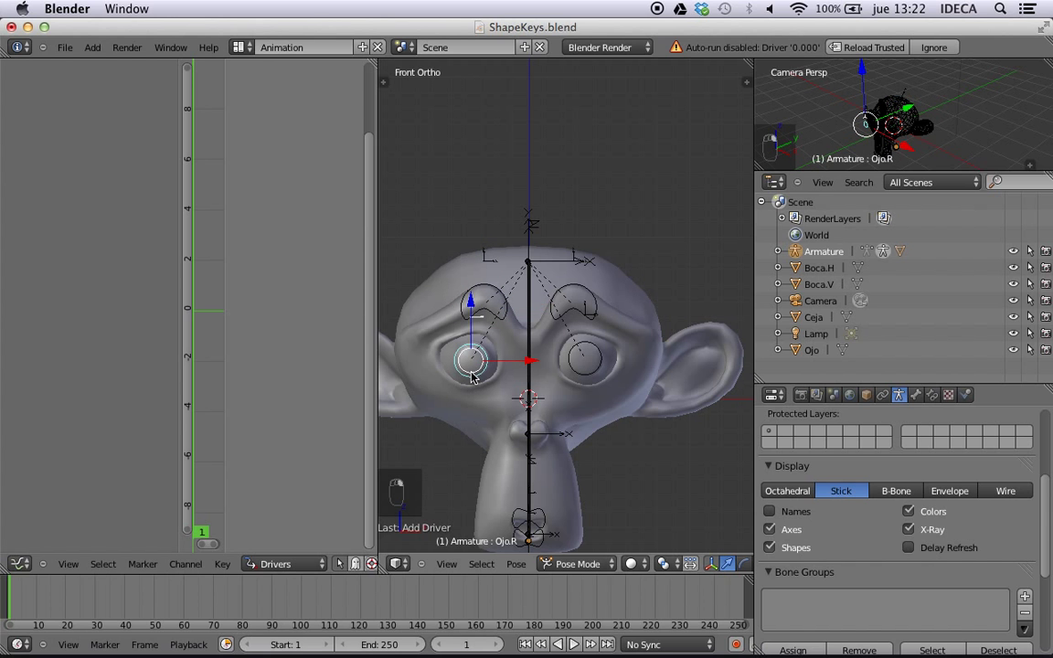
scroll(640, 411, down, 2)
scroll(658, 421, up, 2)
right_click(655, 411)
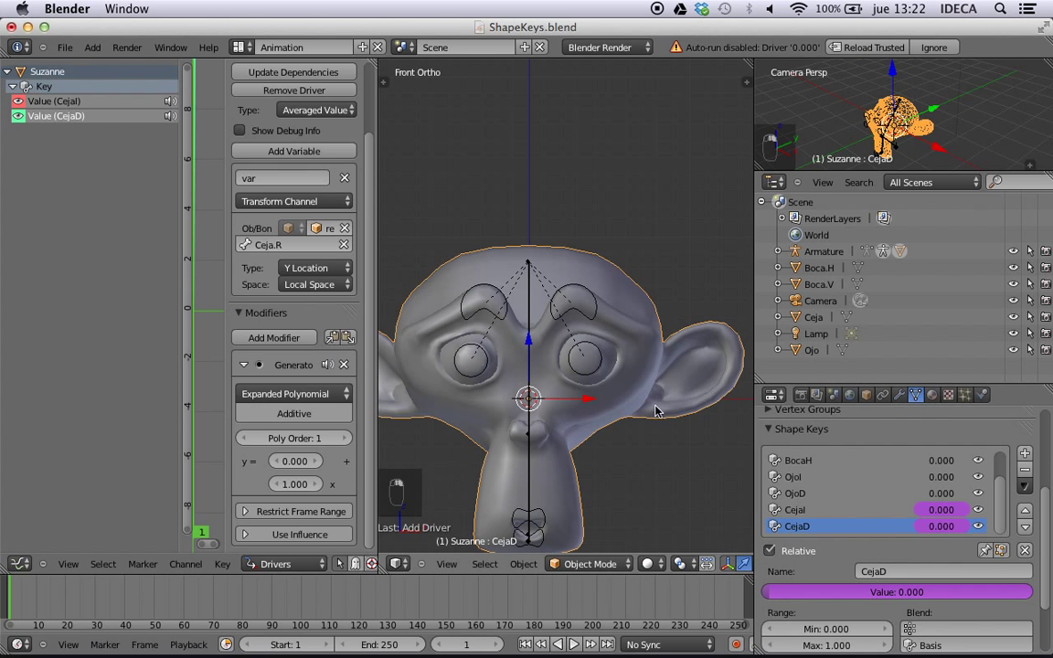
shift+middle_drag(611, 464, 623, 294)
scroll(618, 336, down, 4)
scroll(618, 344, up, 8)
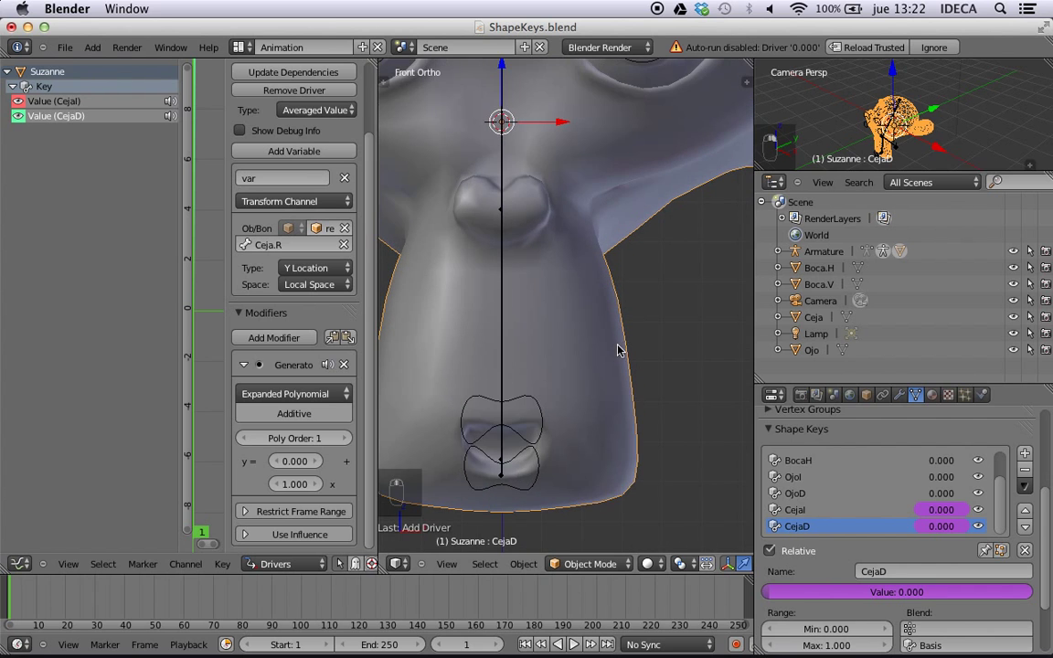
- Select the Suzanne head and add a driver to the value of its BocaV shape key
shift+middle_drag(617, 345, 667, 209)
scroll(651, 285, up, 2)
right_click(613, 242)
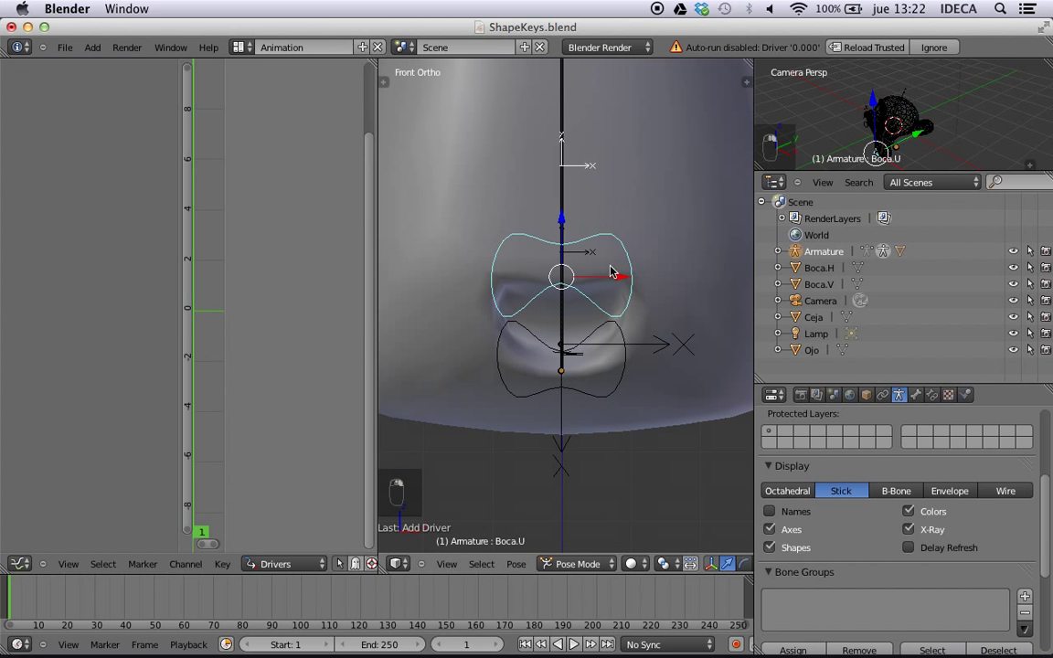
right_click(700, 394)
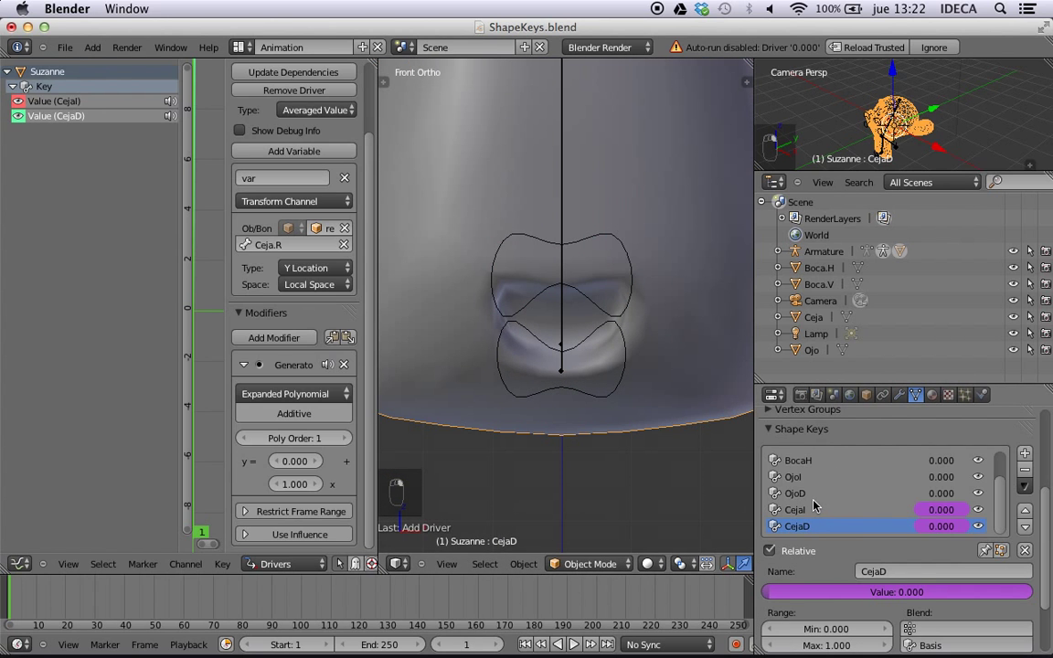
scroll(811, 495, up, 2)
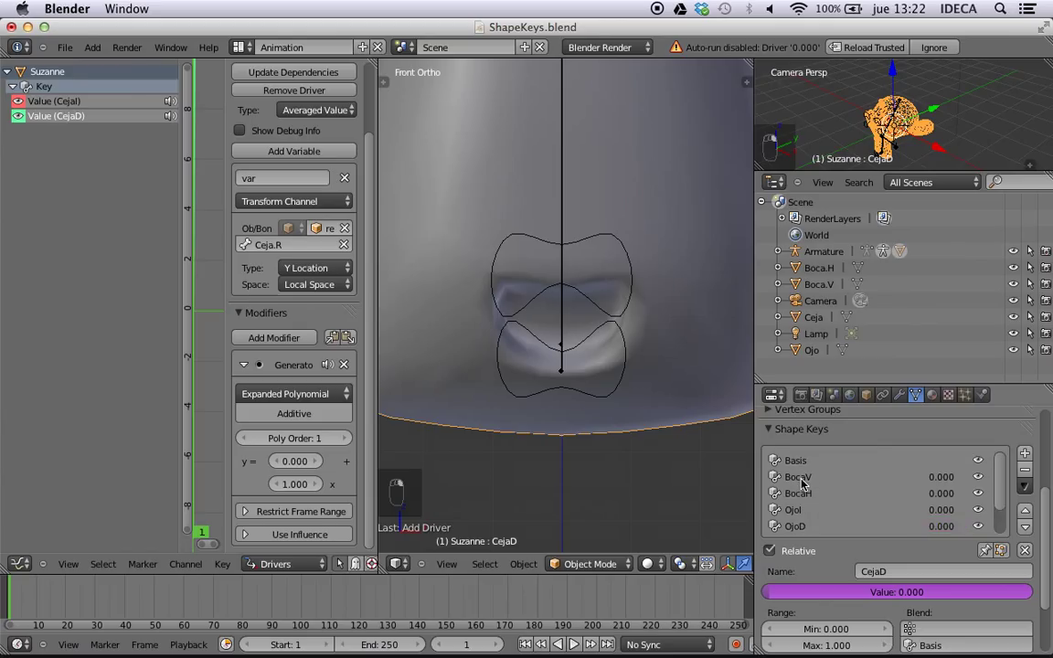
click(801, 477)
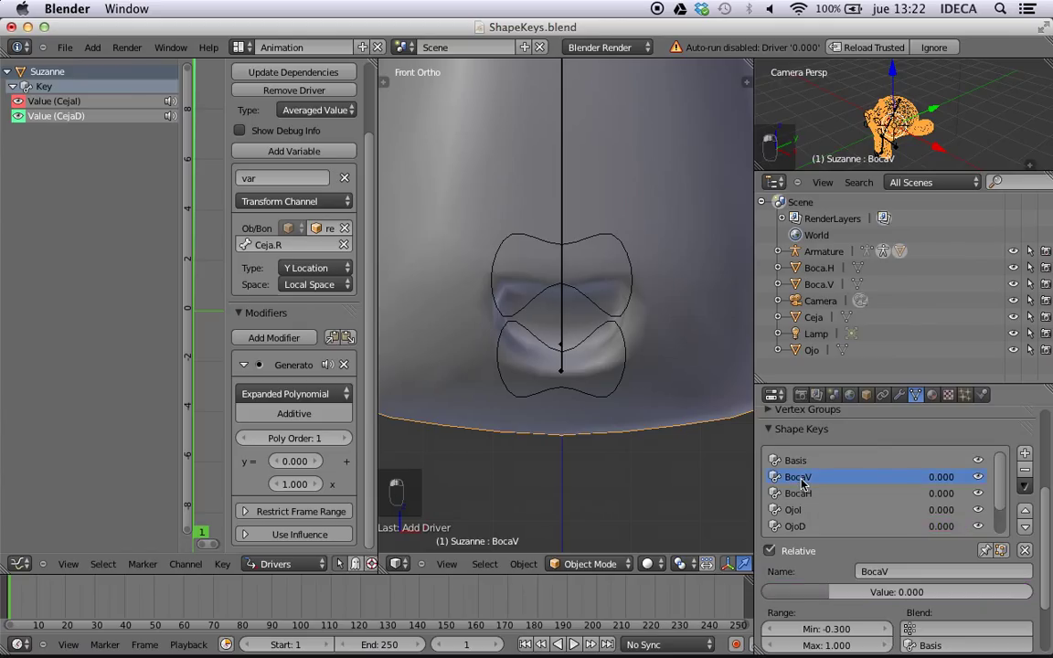
right_click(945, 481)
click(934, 477)
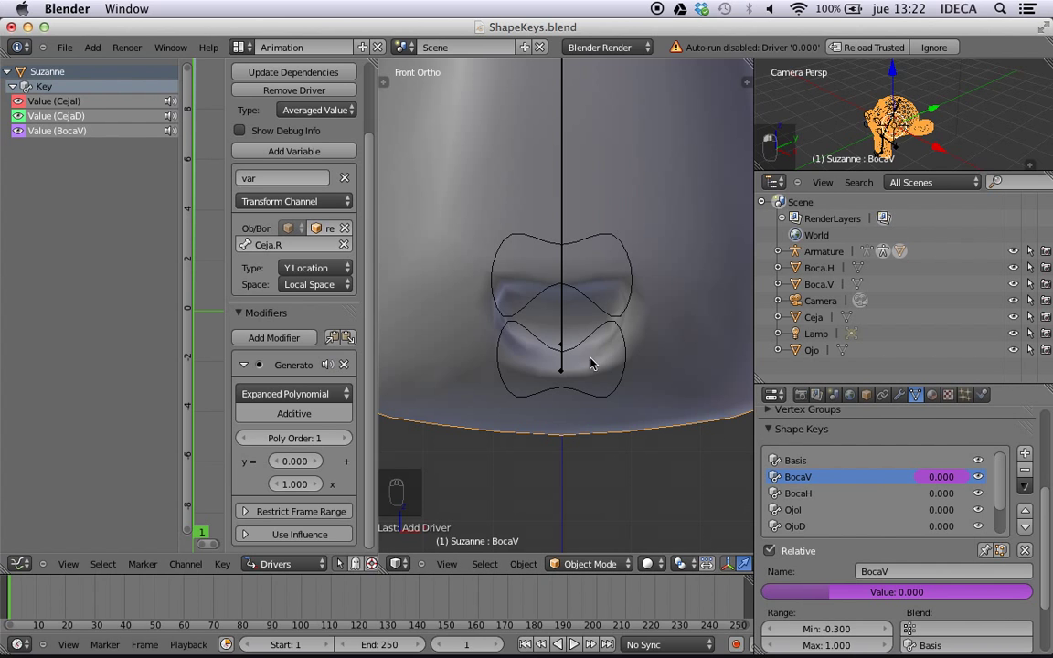
- Point the BocaV driver's variable at the Boca.U bone of the Armature object
click(68, 134)
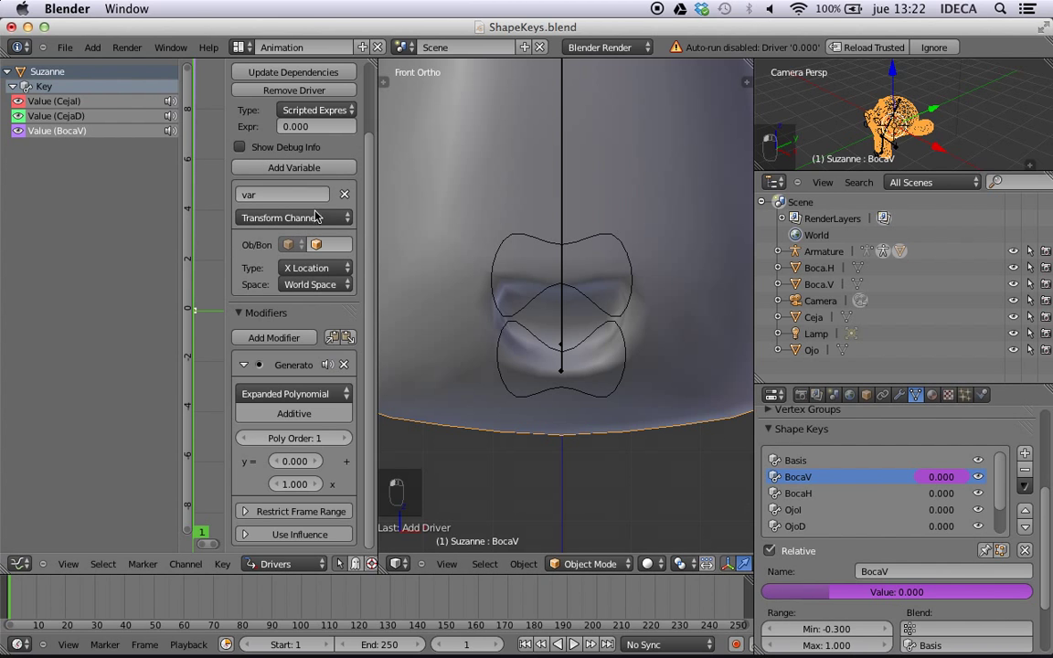
click(331, 245)
click(327, 269)
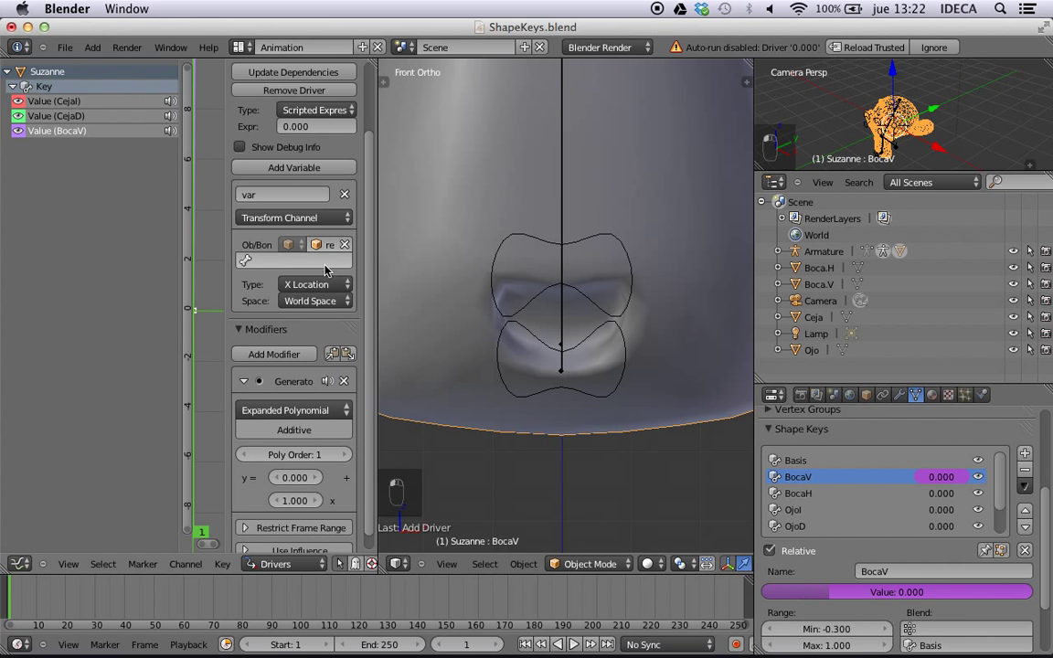
click(293, 260)
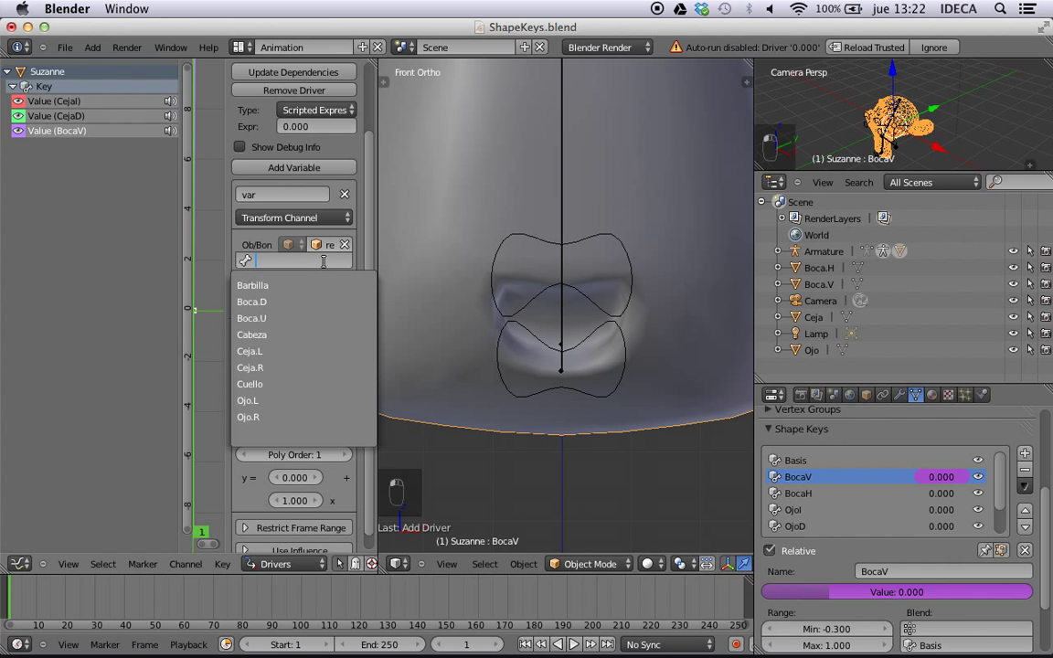
click(275, 317)
- Set the BocaV driver variable to Y Location in Local Space and the driver type to Averaged Value
click(316, 302)
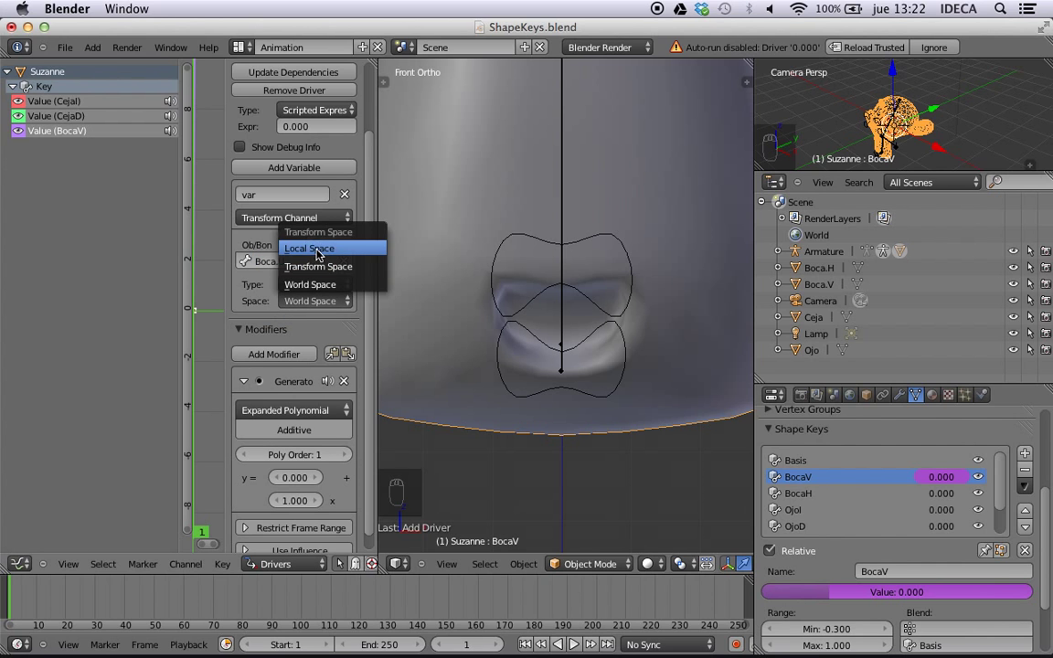
click(307, 245)
click(317, 291)
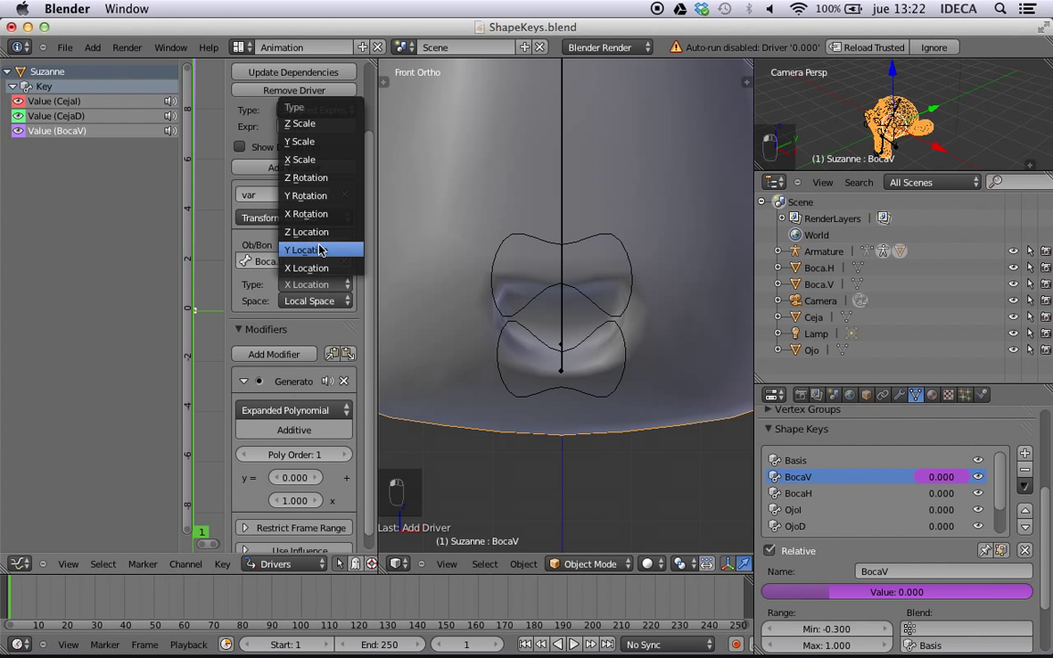
click(290, 226)
ctrl+right_click(535, 247)
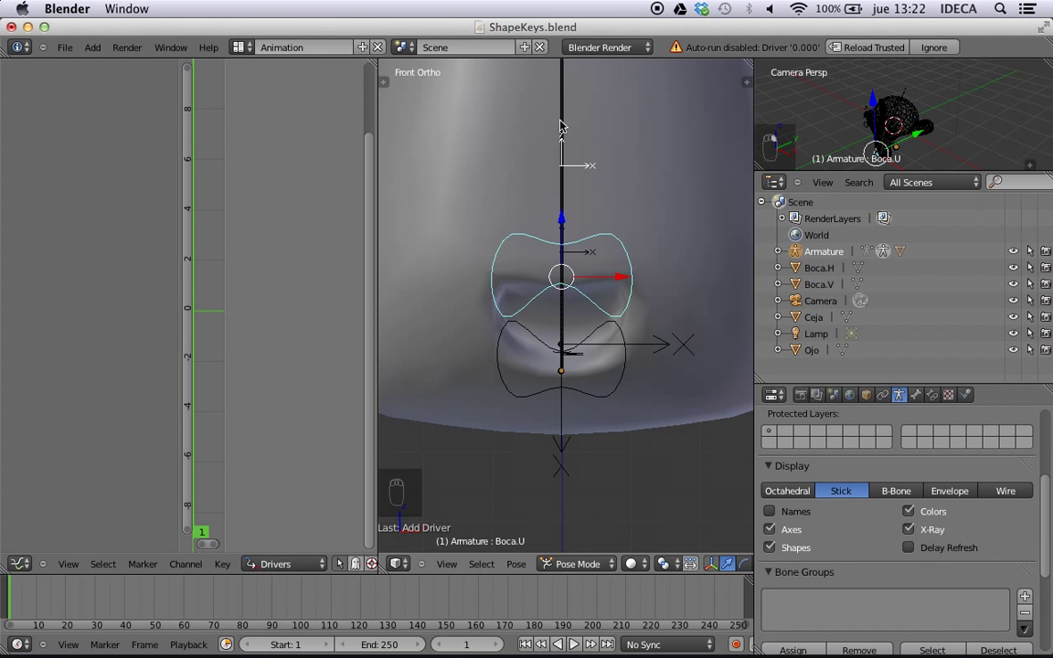
right_click(465, 258)
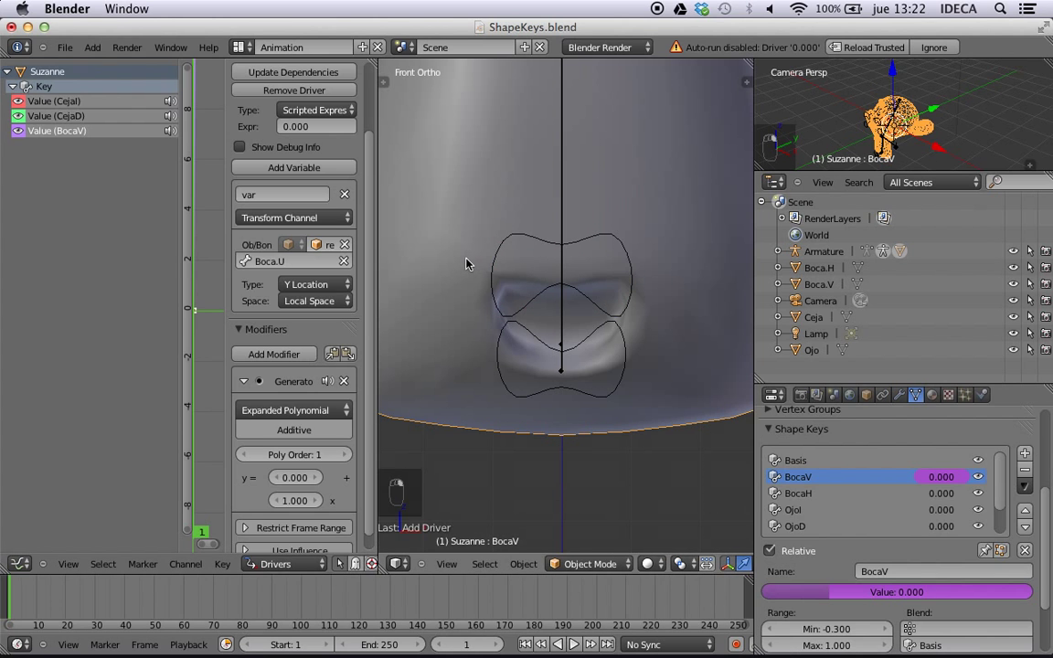
click(325, 111)
click(313, 127)
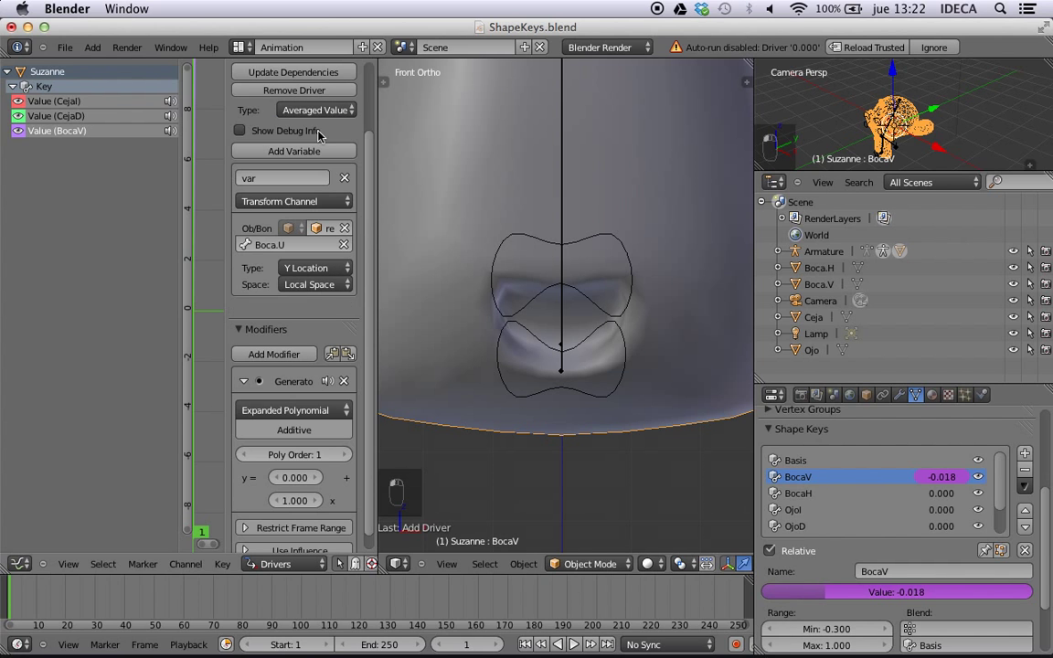
- Test the BocaV driver by moving the Boca.U bone downward, and cancel the move
ctrl+right_click(555, 252)
key(g)
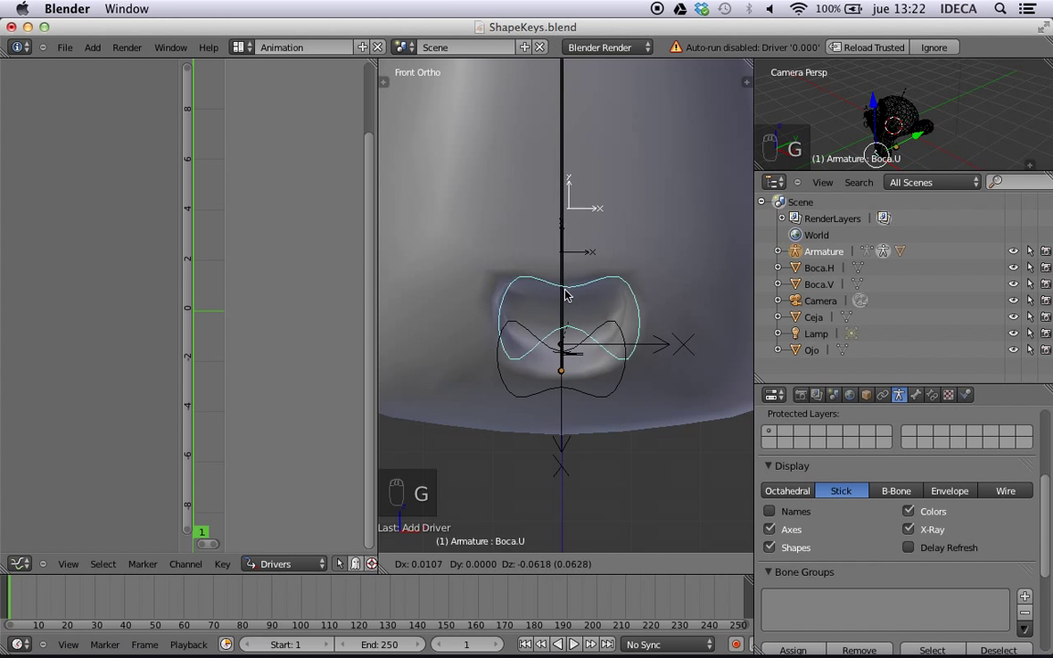
right_click(565, 320)
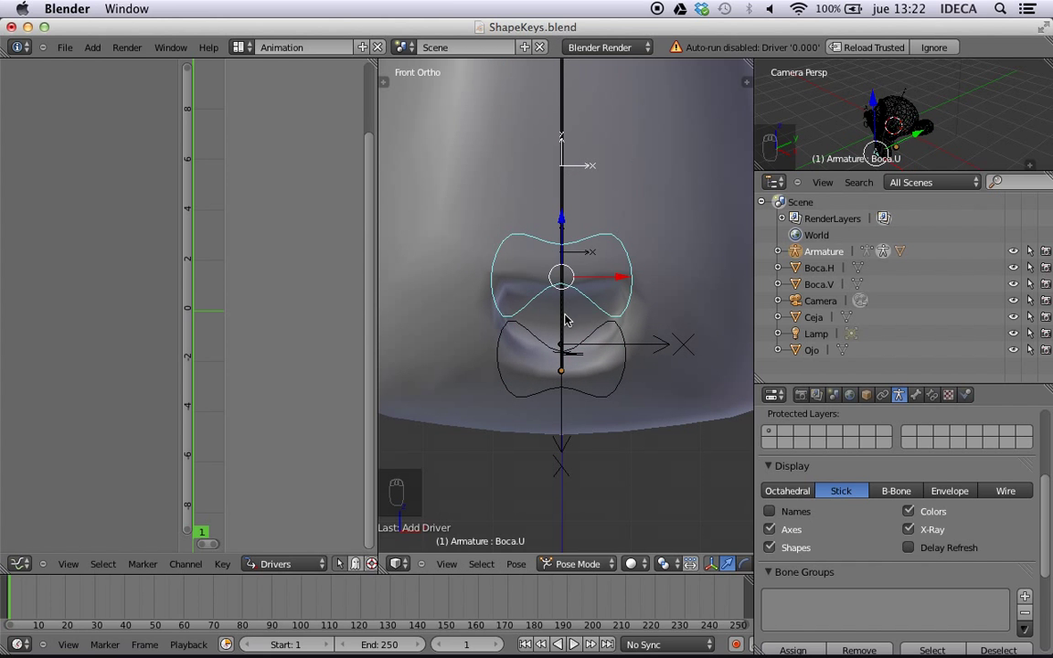
- Reselect the Suzanne head and add a driver to the value of its BocaH shape key
right_click(470, 371)
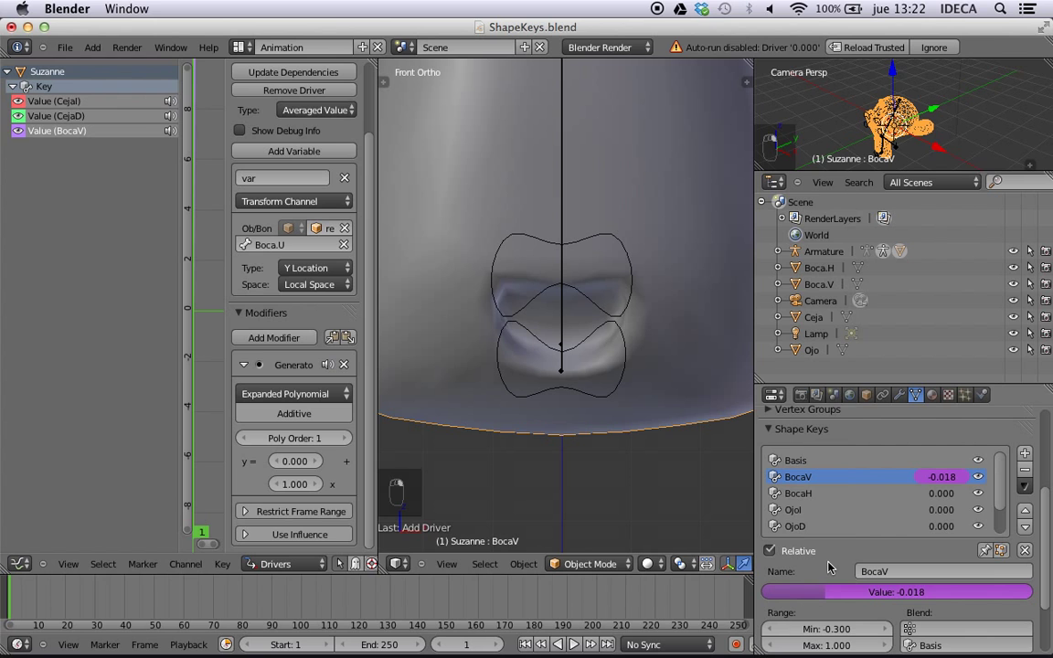
click(811, 494)
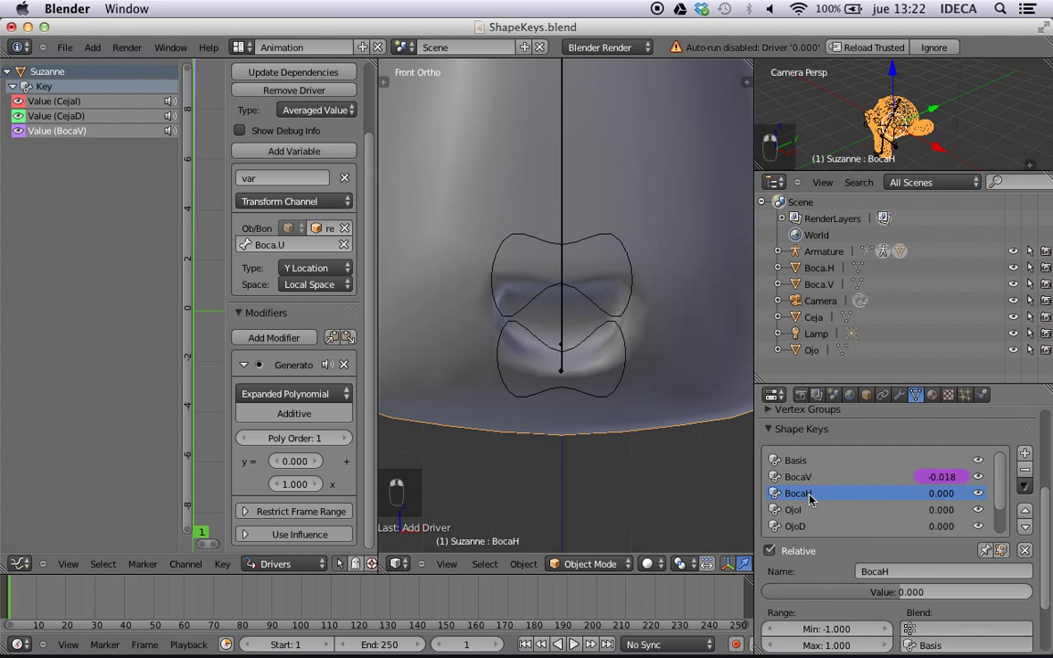
right_click(946, 497)
click(946, 474)
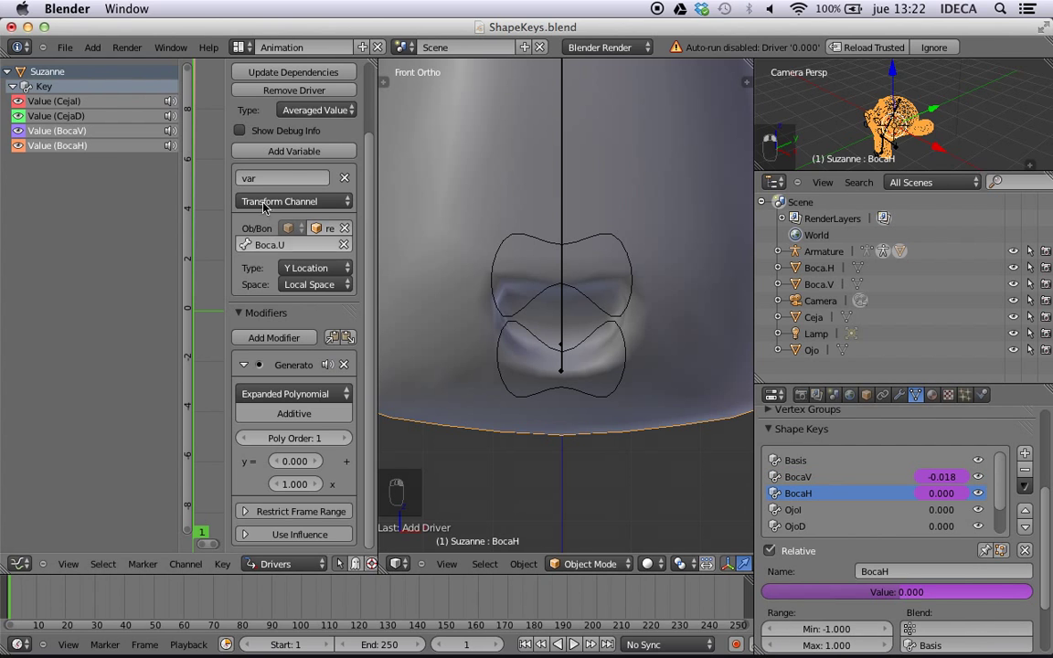
- Point the BocaH driver's variable at the Boca.D bone of the Armature object
click(59, 145)
click(322, 245)
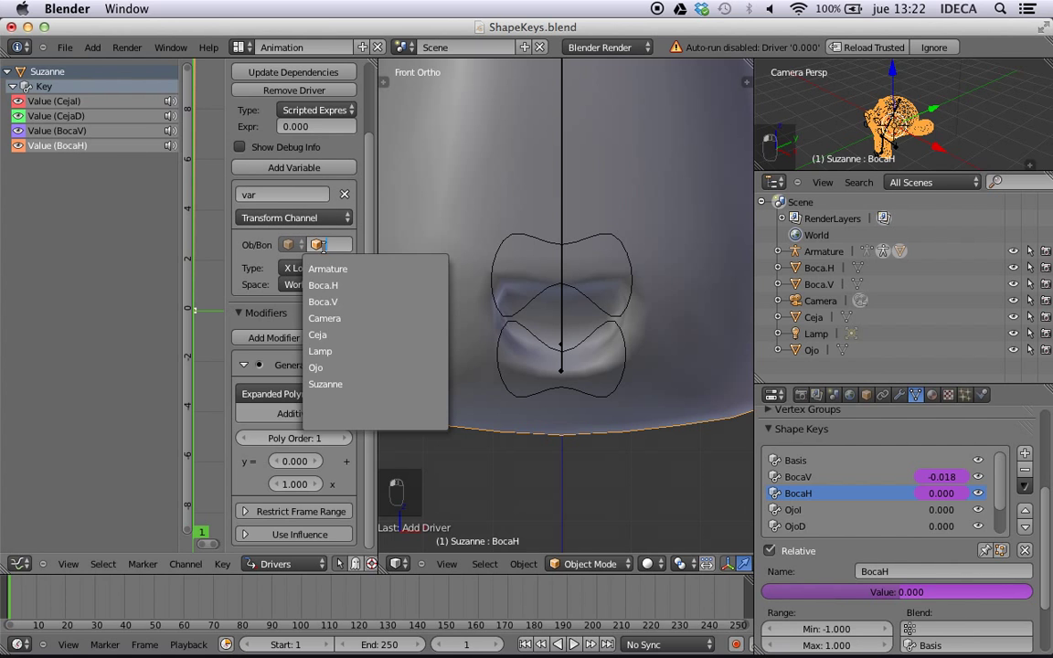
click(327, 269)
click(291, 261)
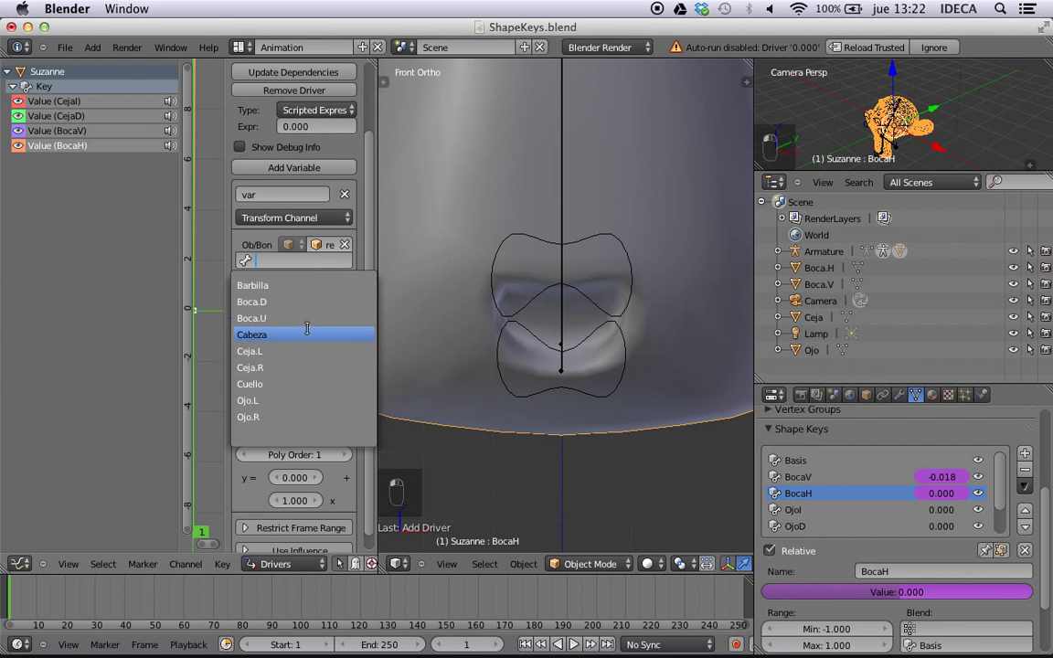
click(274, 301)
- Set the BocaH driver variable to Y Location in Local Space and the driver type to Averaged Value
click(314, 300)
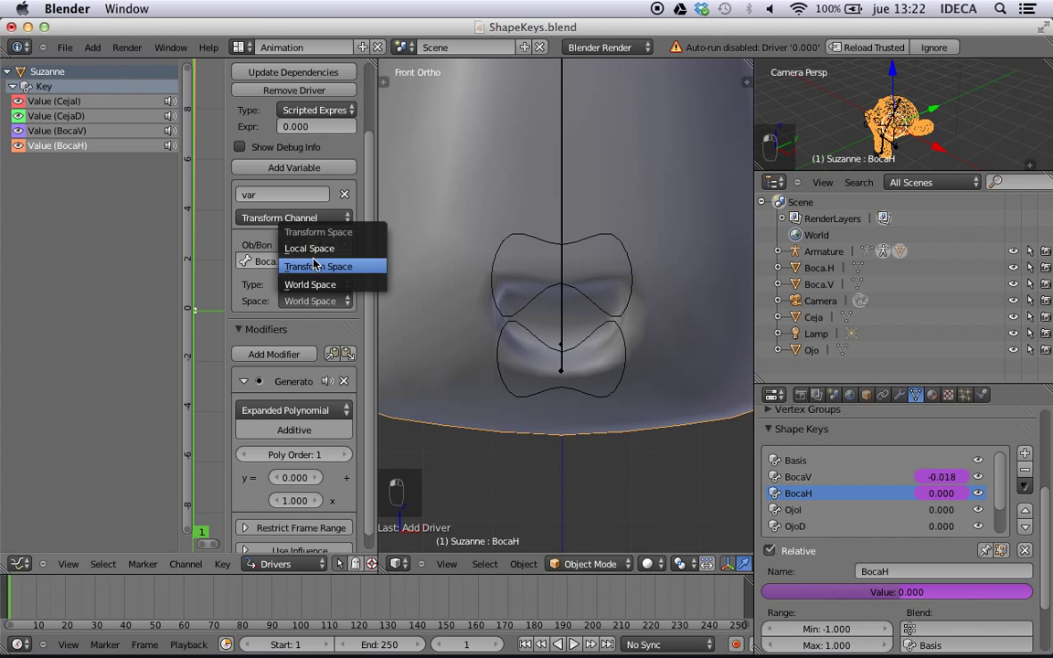
click(309, 248)
click(311, 284)
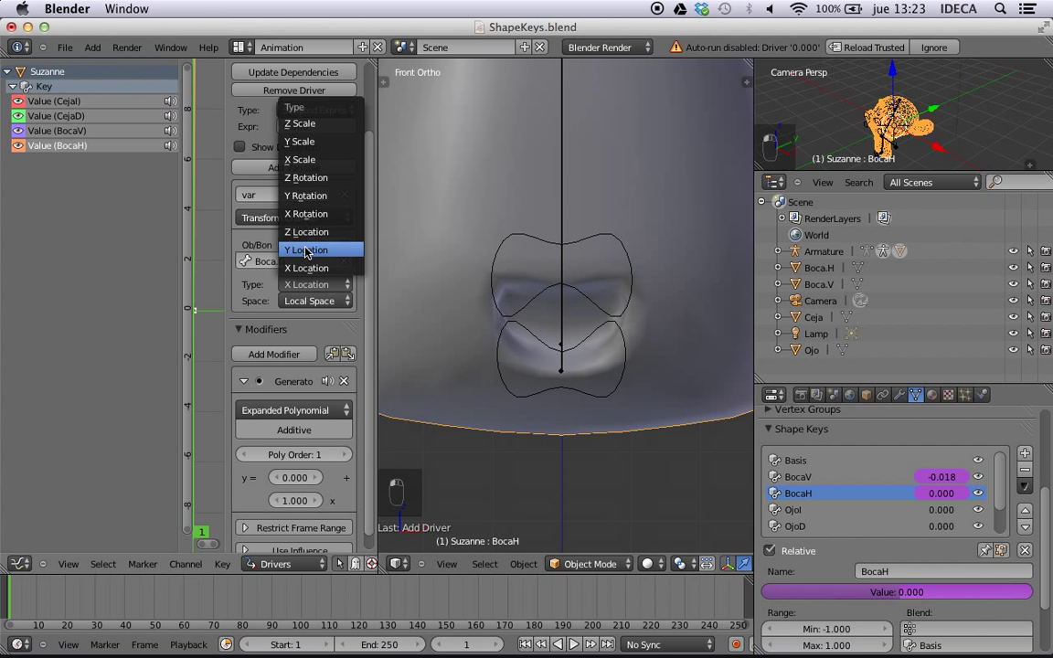
click(305, 251)
click(307, 110)
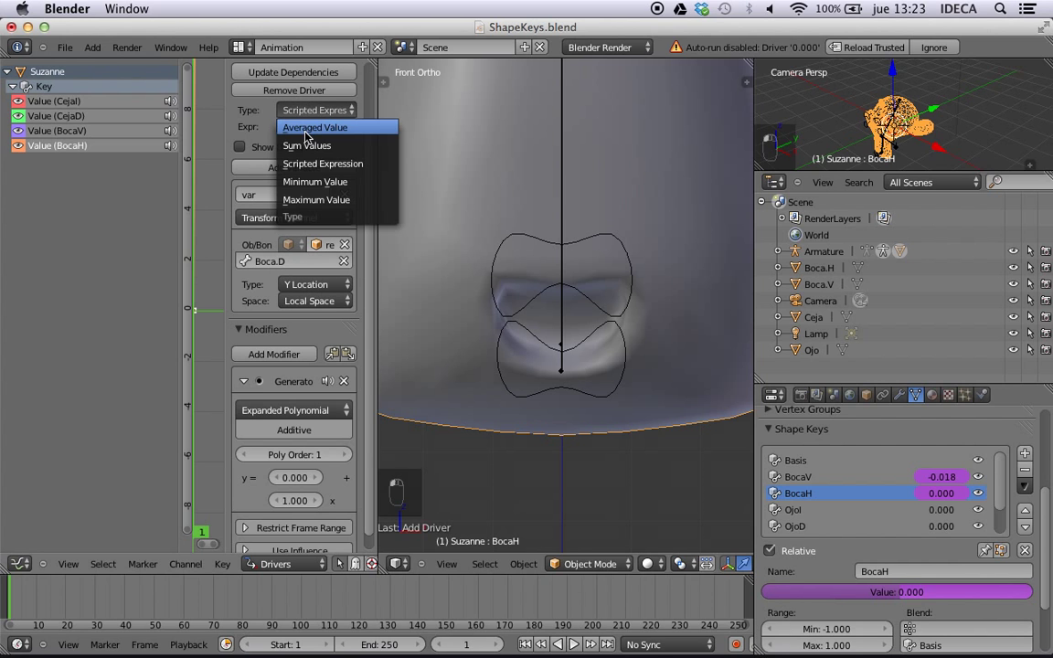
click(307, 129)
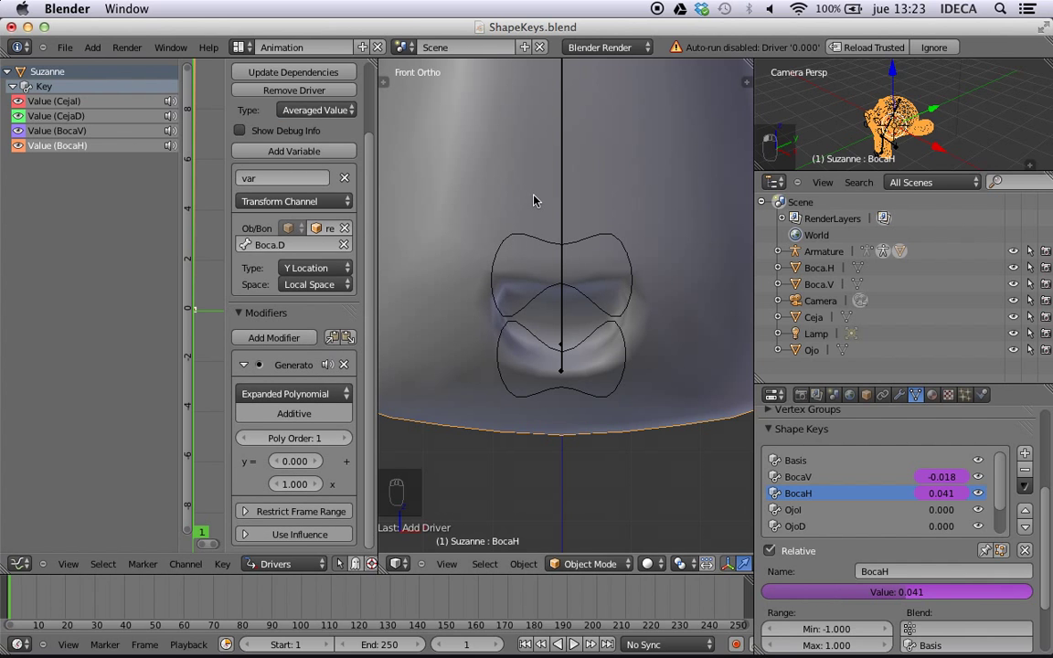
- Test the BocaH driver by moving the Boca.D bone up across the face, and cancel the move
scroll(534, 202, down, 3)
shift+middle_drag(568, 190, 521, 541)
scroll(571, 361, down, 2)
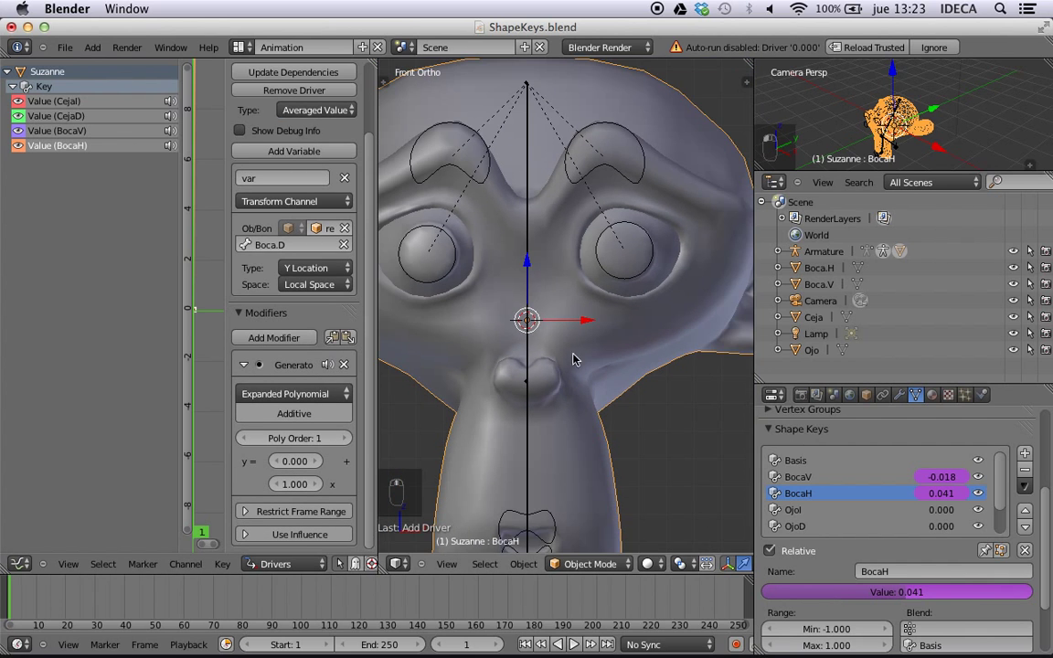
scroll(557, 484, up, 2)
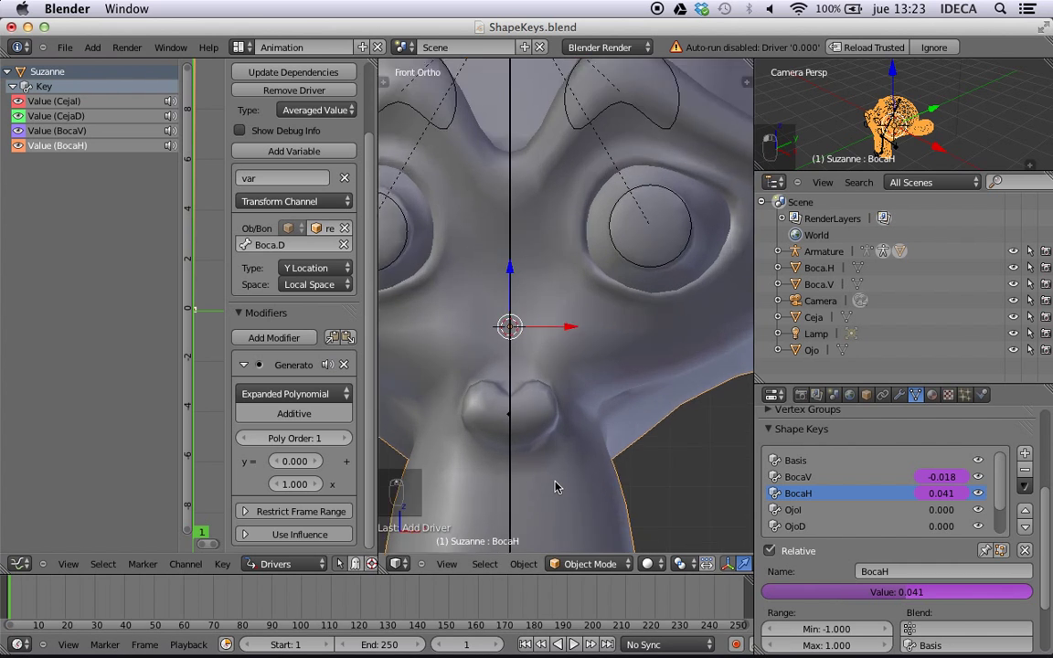
scroll(556, 484, down, 3)
shift+middle_drag(557, 482, 557, 404)
right_click(545, 444)
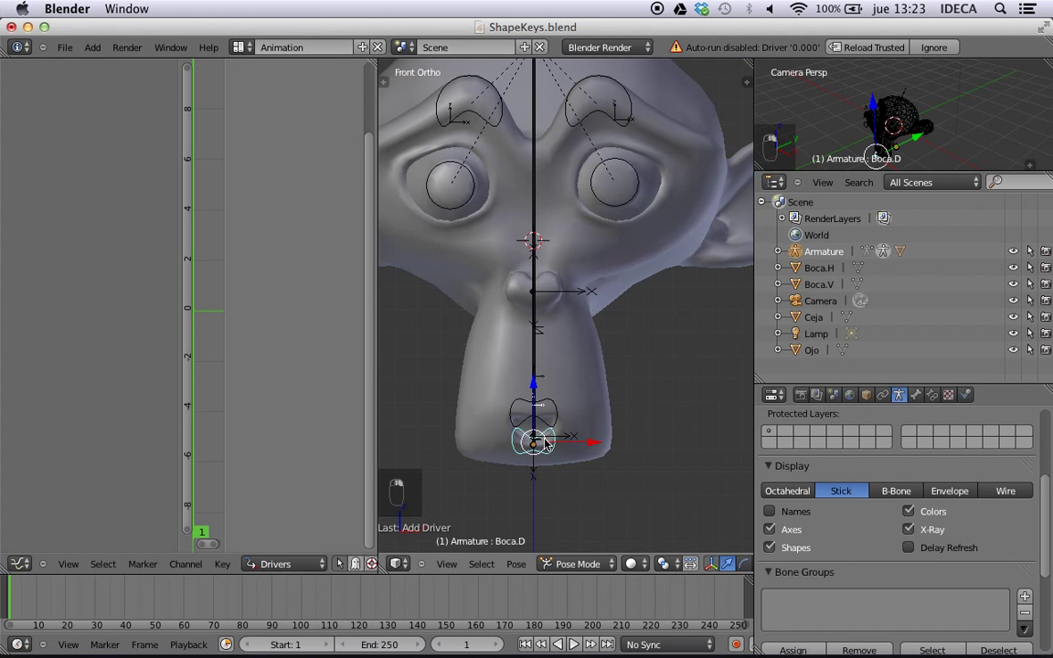
key(g)
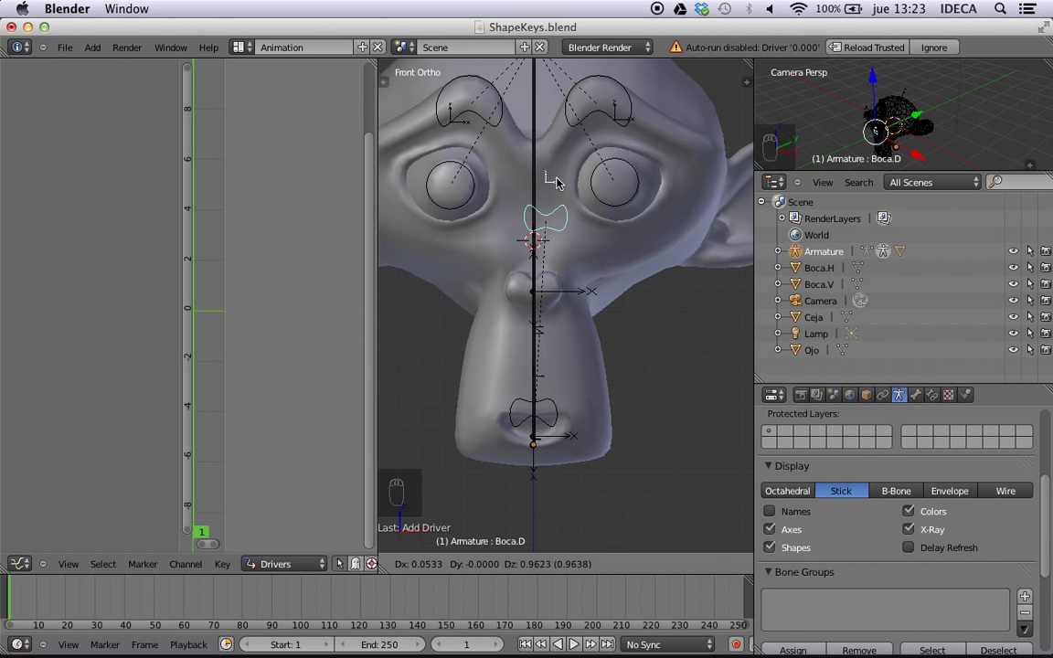
key(Escape)
- Preview the OjoI shape key on the Suzanne head and add a driver to its value
right_click(615, 162)
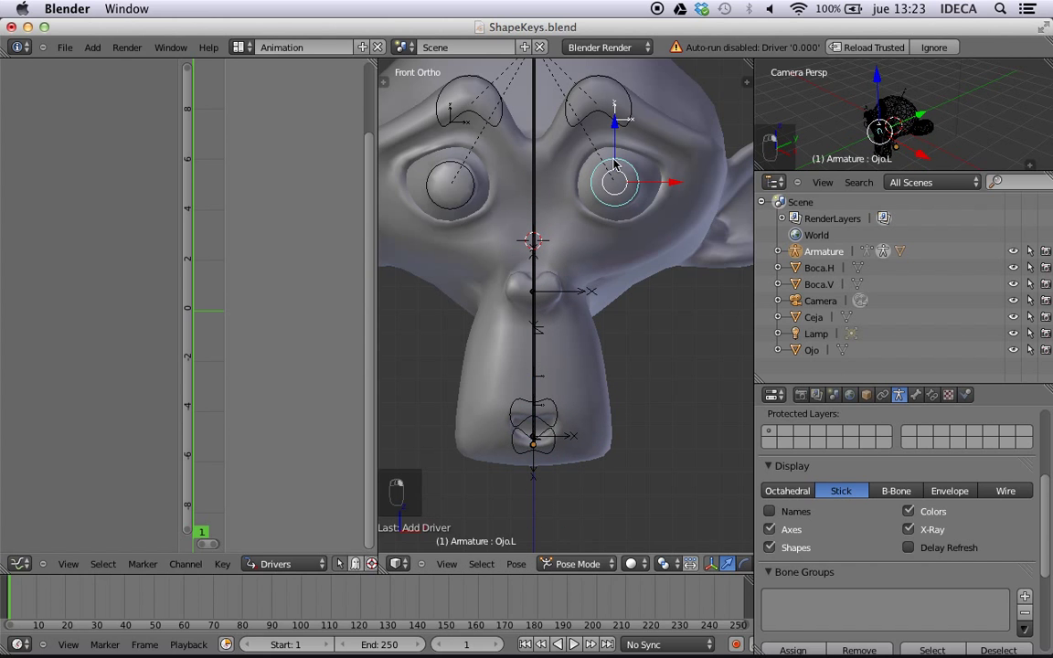
right_click(634, 235)
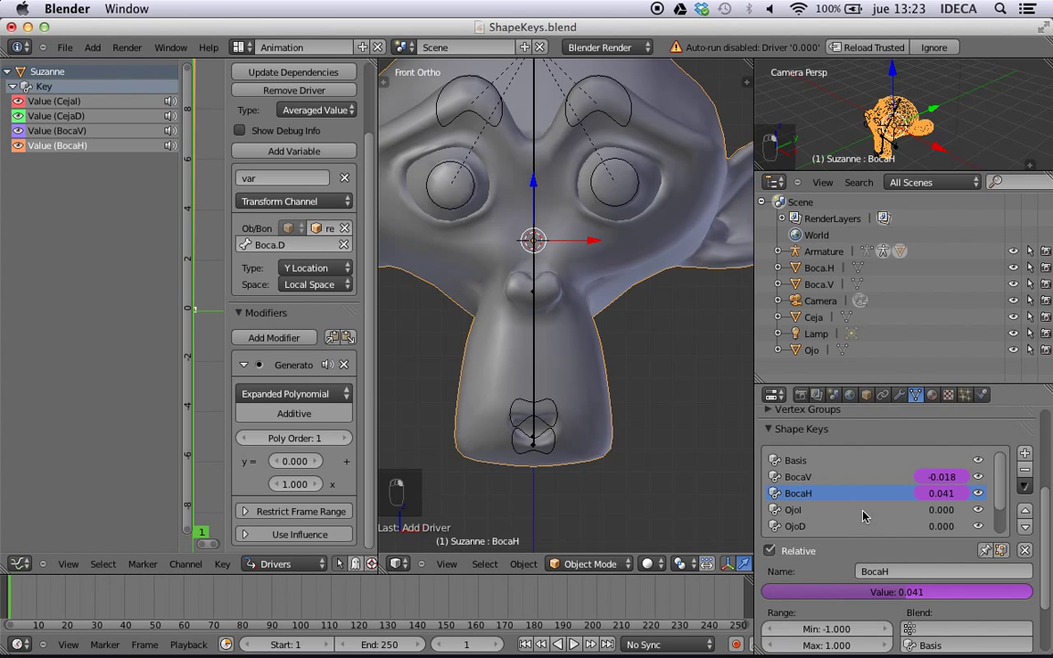
click(795, 510)
drag(776, 592, 575, 549)
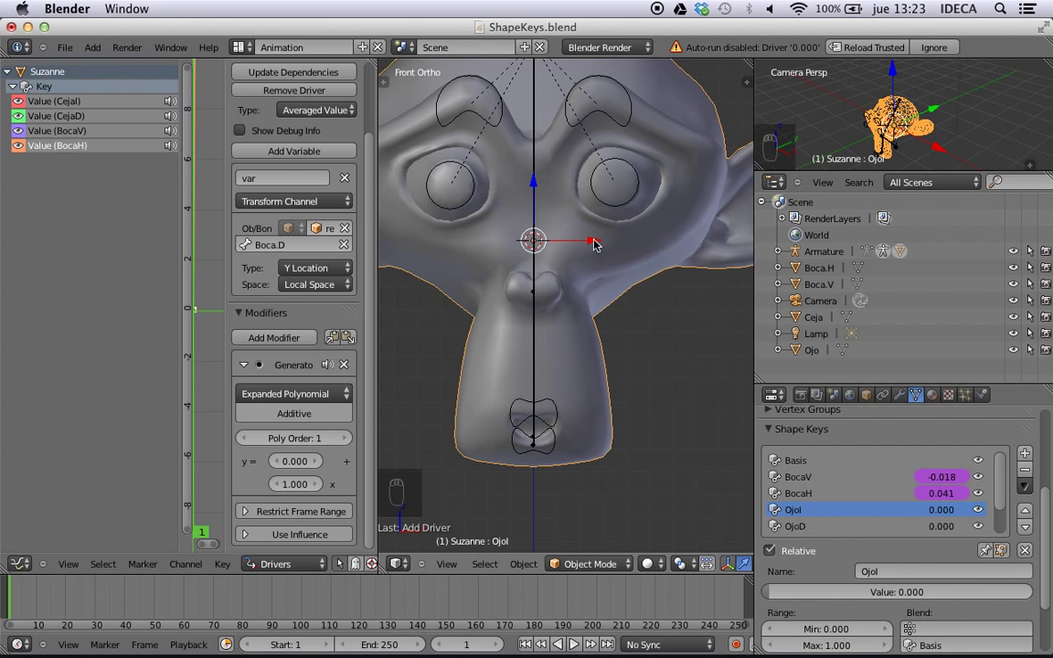
right_click(951, 512)
click(899, 476)
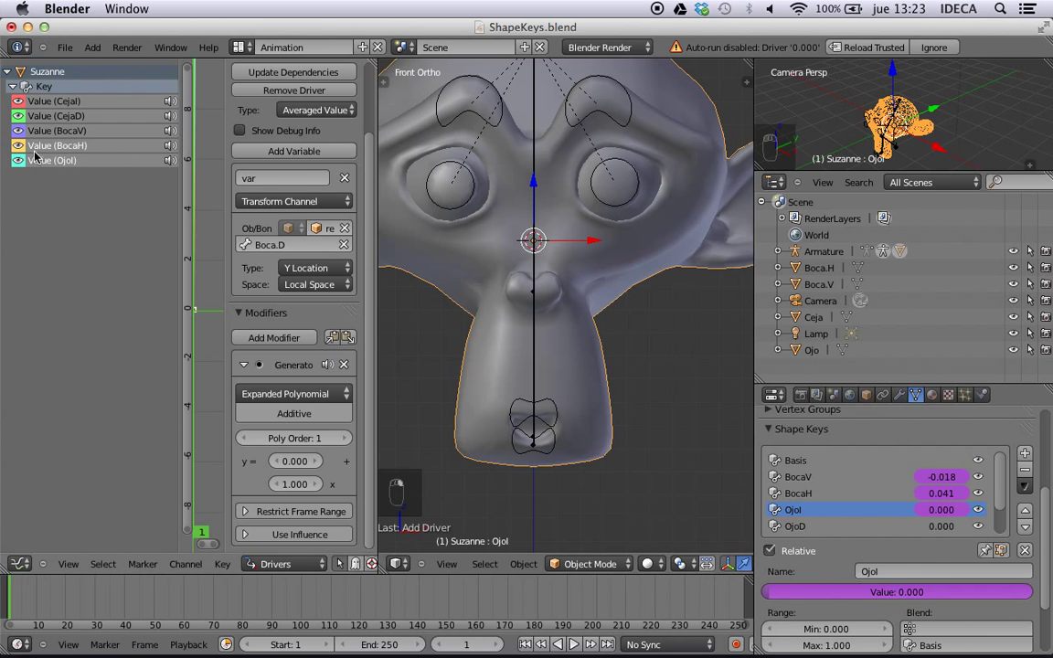
- Point the OjoI driver's variable at the Ojo.L bone of the Armature object
click(110, 160)
click(314, 243)
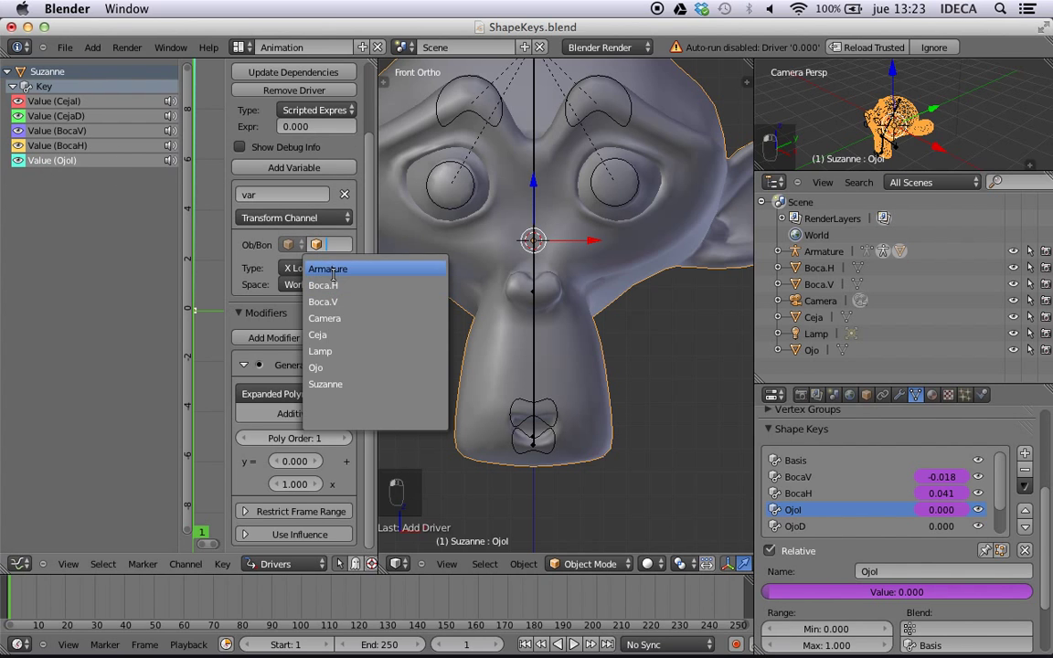
click(302, 258)
click(322, 260)
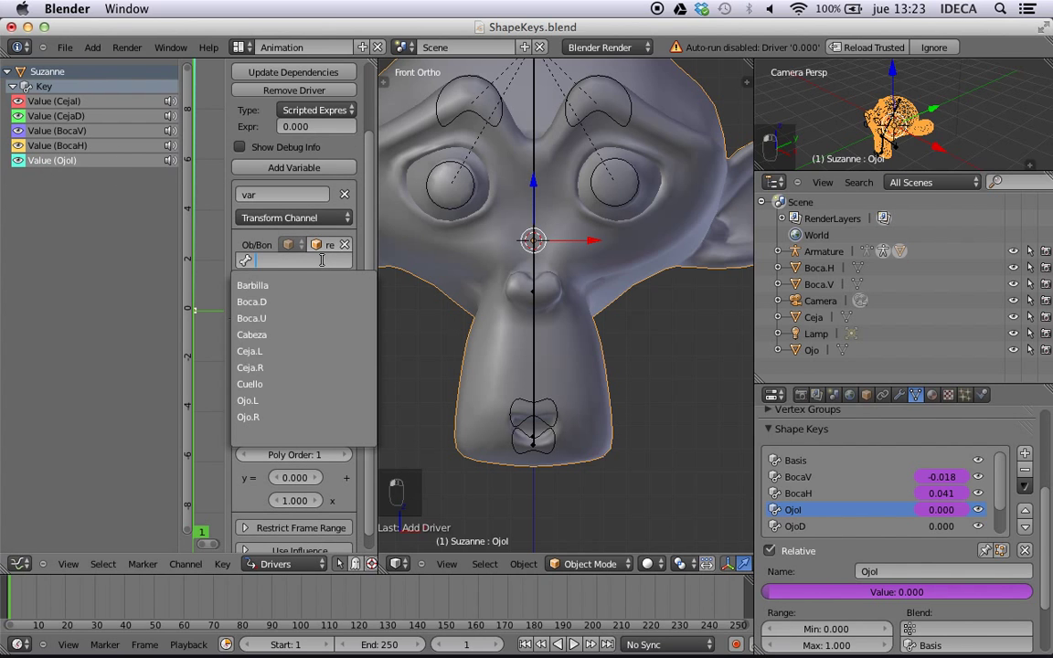
click(276, 401)
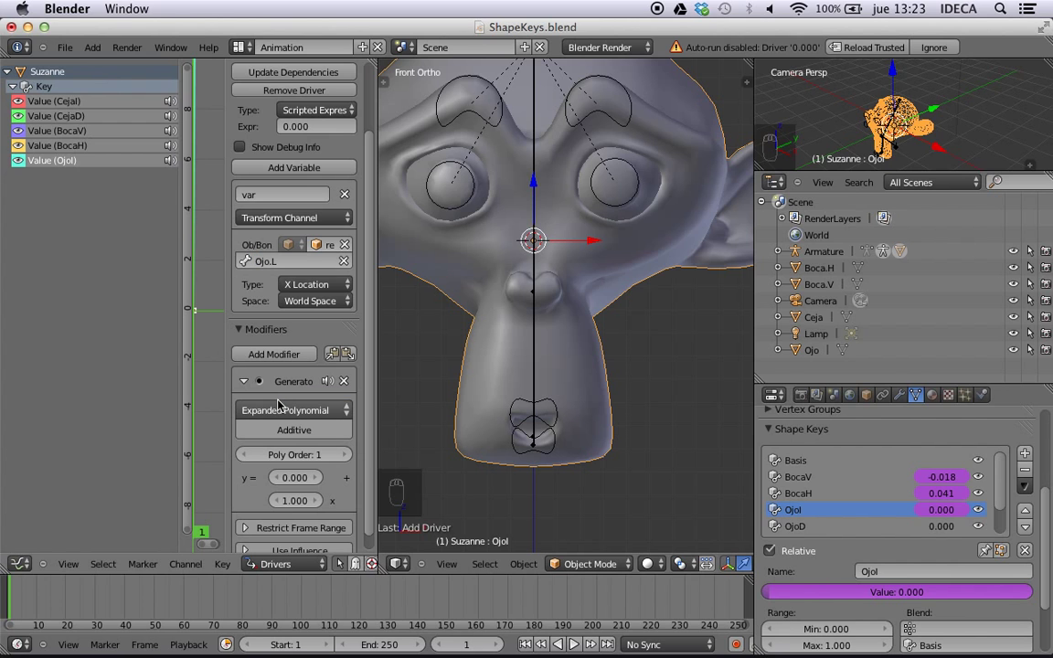
- Set the OjoI driver's variable to Local Space and the driver type to Averaged Value
click(310, 301)
click(309, 248)
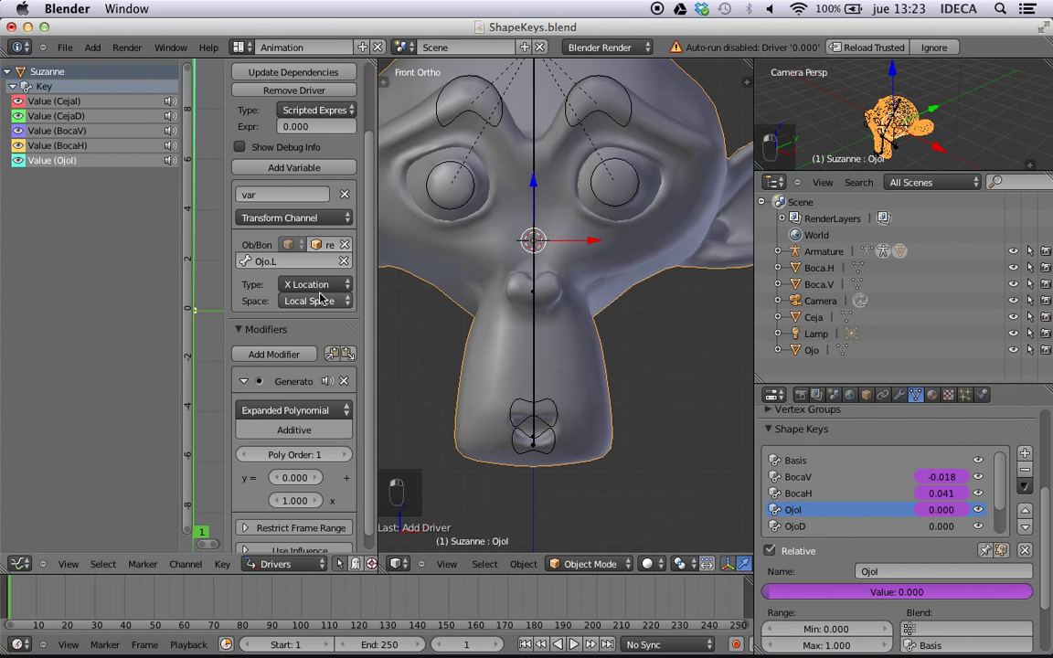
click(315, 109)
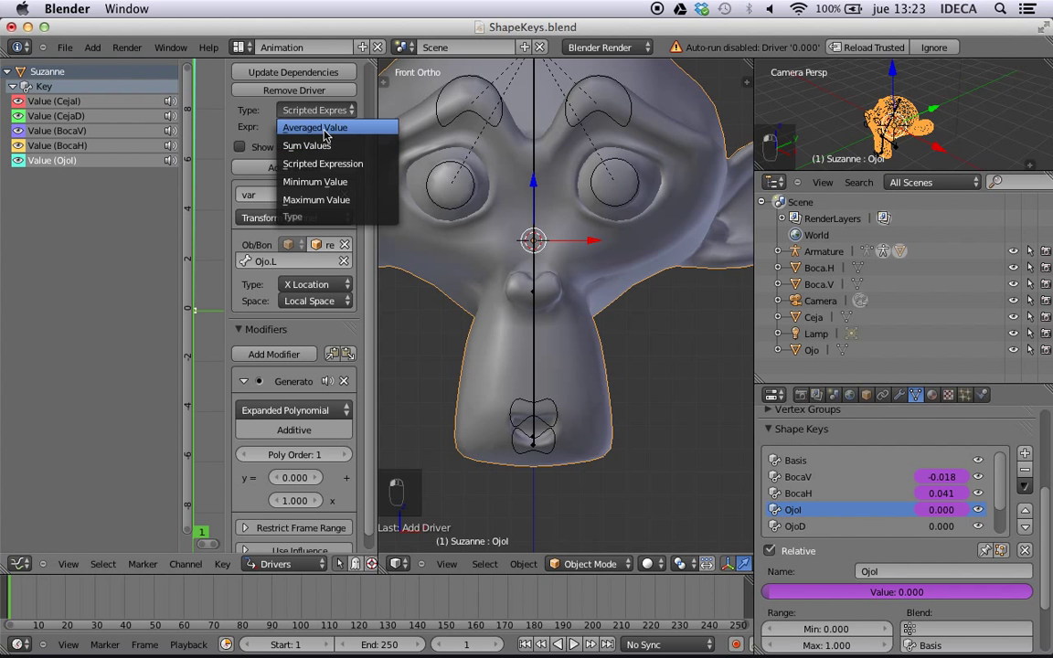
click(366, 127)
- Check the axes of the Ojo.L bone and set the OjoI driver's variable to Z Location
scroll(564, 207, up, 2)
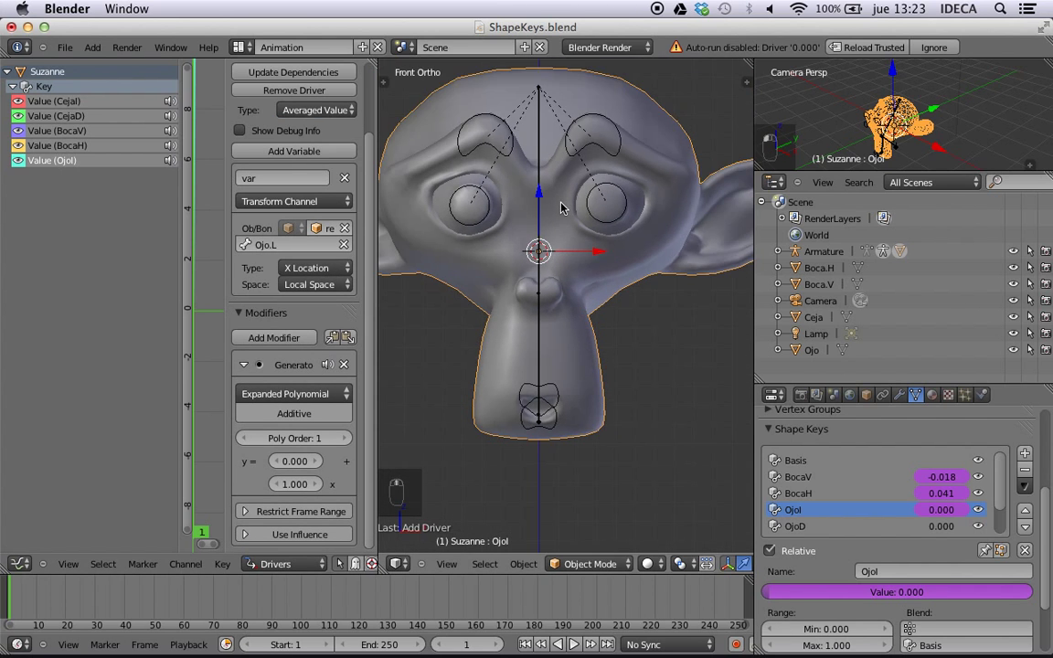
scroll(562, 208, down, 1)
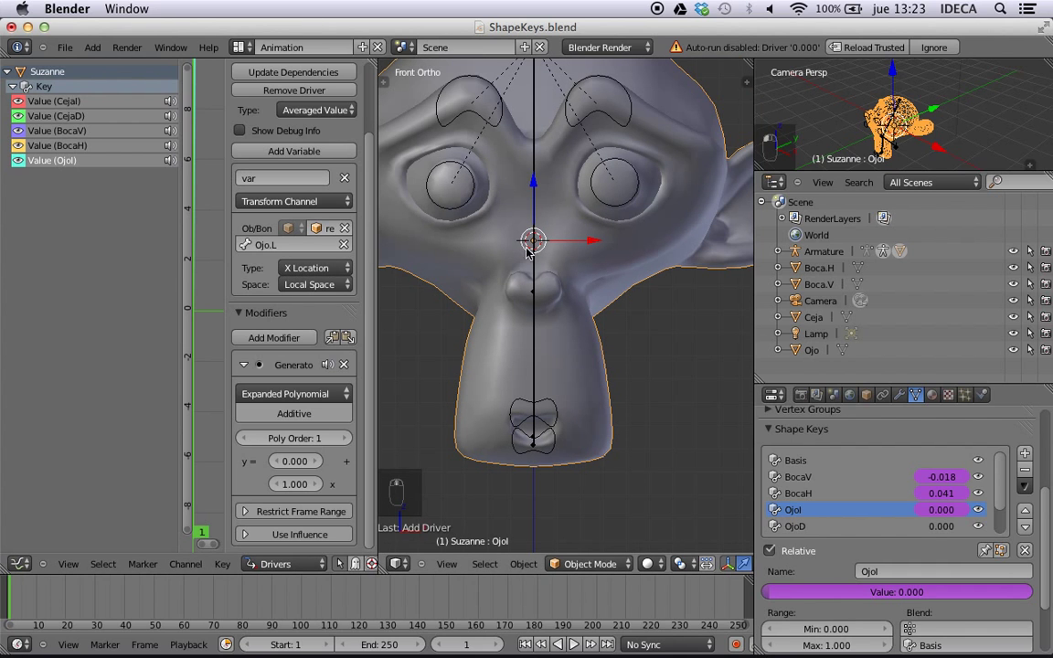
scroll(562, 192, down, 1)
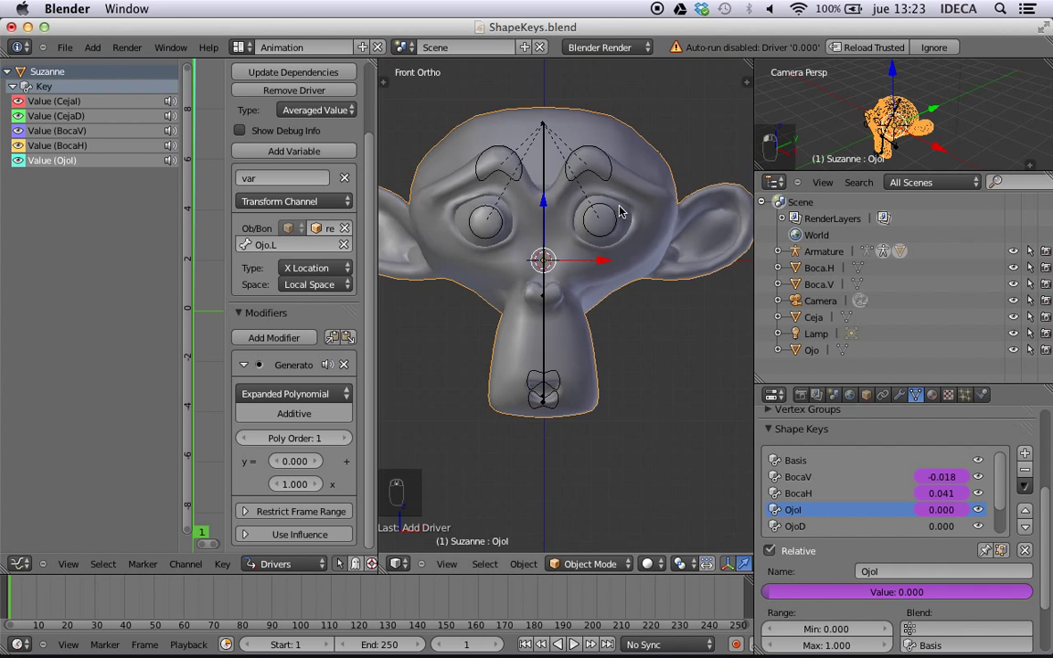
scroll(563, 183, up, 3)
right_click(627, 146)
key(KP_Decimal)
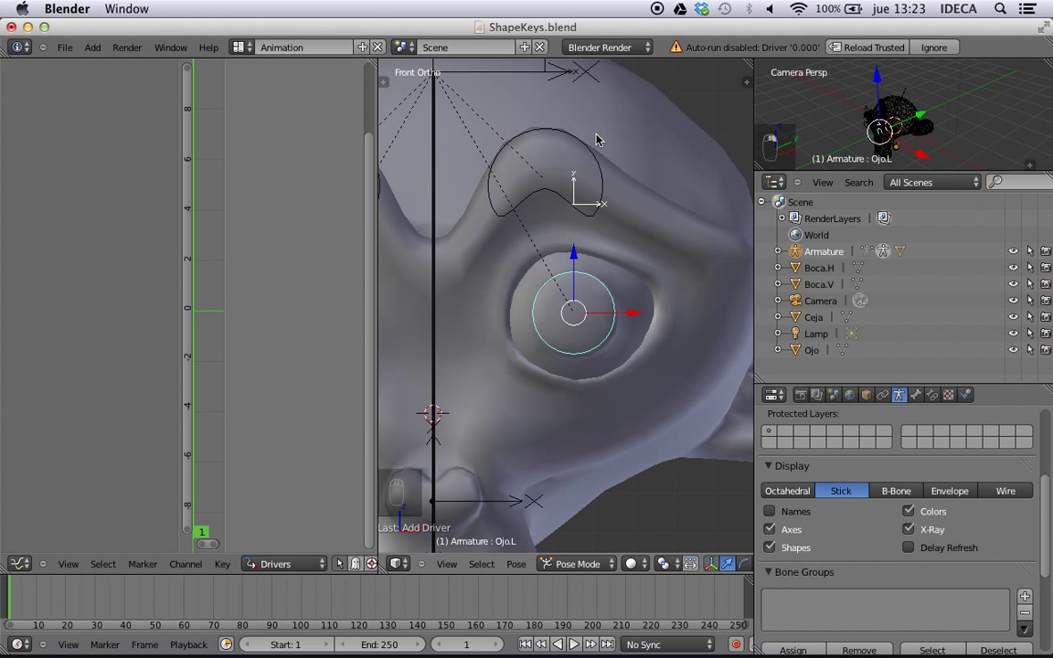
scroll(593, 293, down, 2)
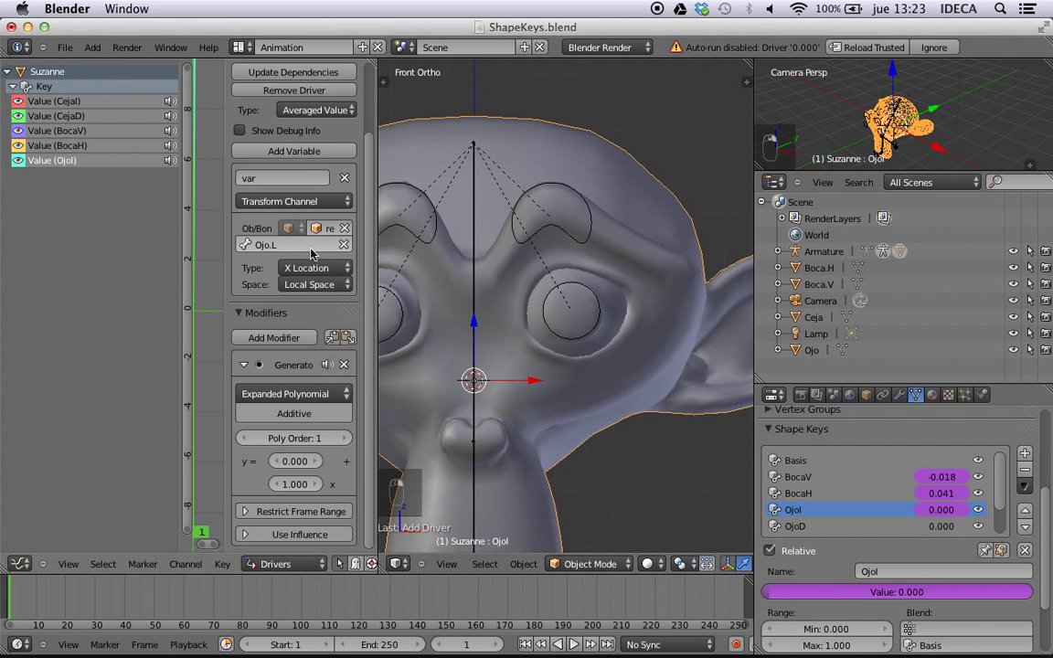
click(306, 269)
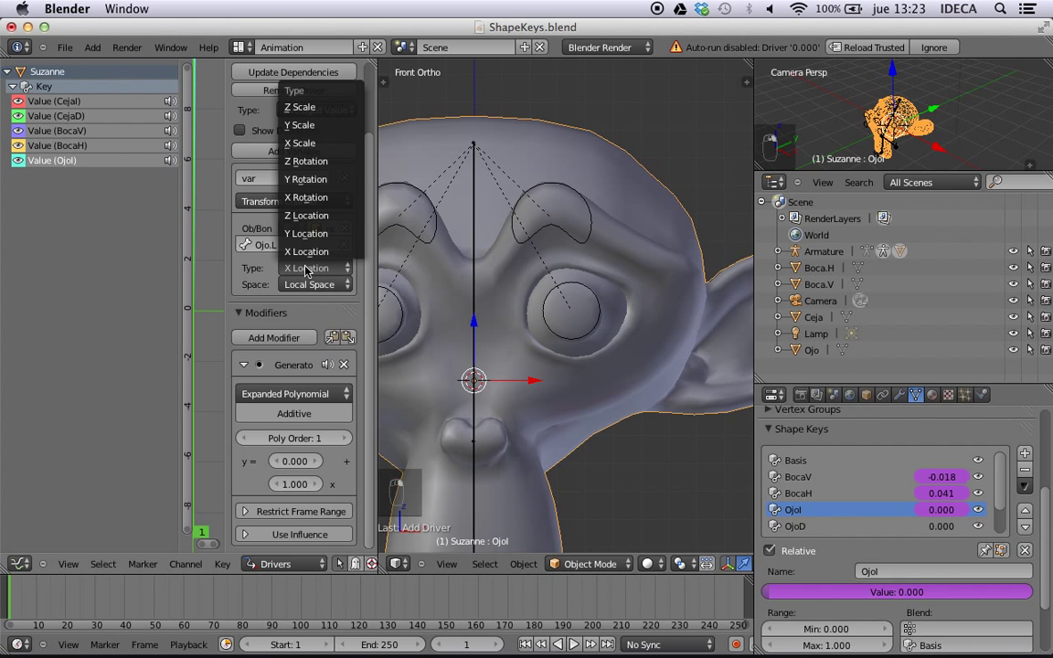
click(307, 216)
- Test the OjoI driver by moving the Ojo.L bone away from the eye, and cancel the move
middle_drag(548, 366, 538, 324)
right_click(509, 316)
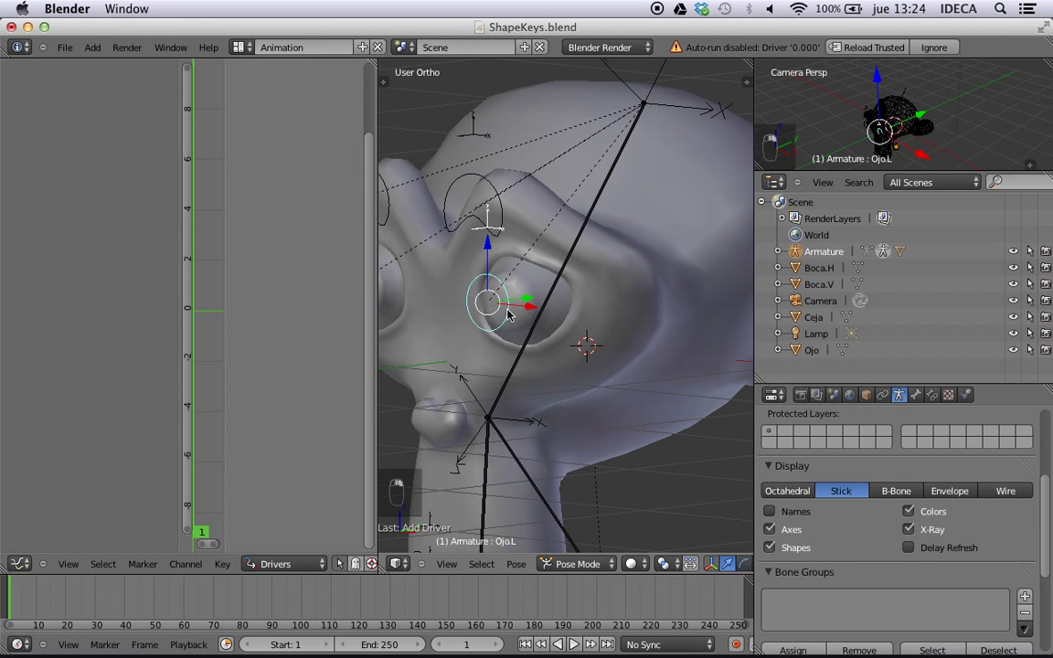
key(g)
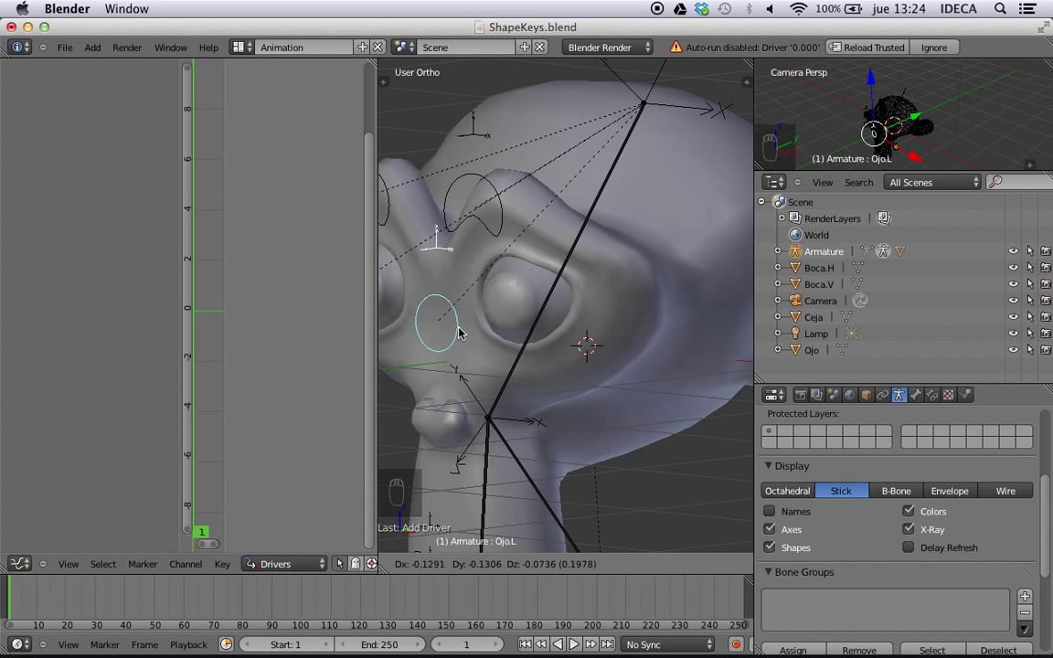
right_click(497, 336)
key(KP_1)
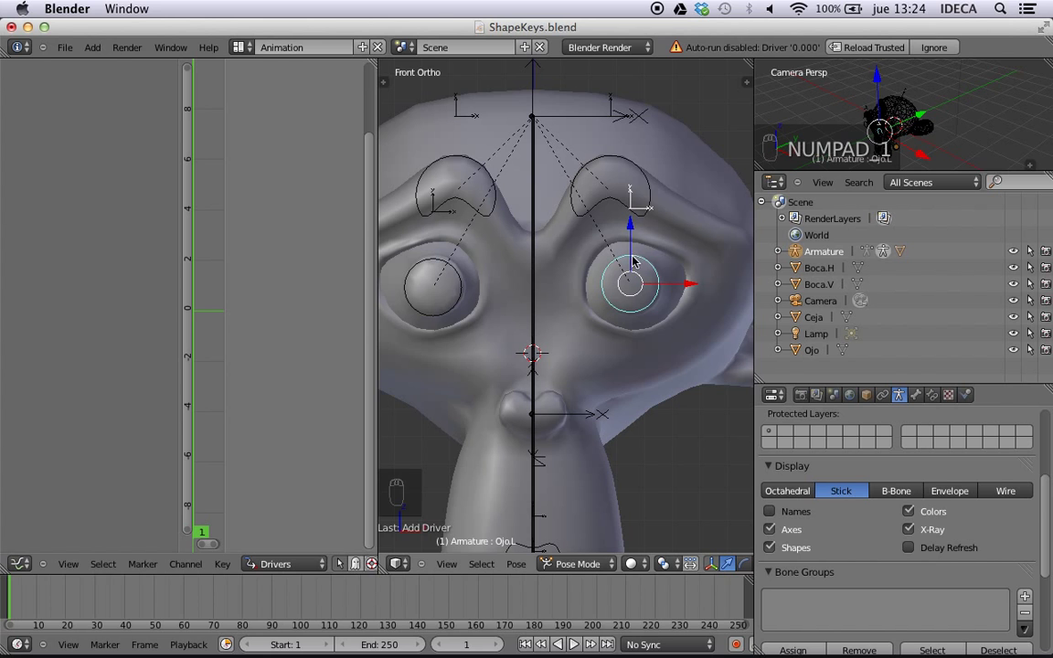
- Add a driver to the OjoD shape key's value and point its variable at the Ojo.R bone of the Armature object
scroll(627, 294, down, 2)
scroll(626, 295, up, 2)
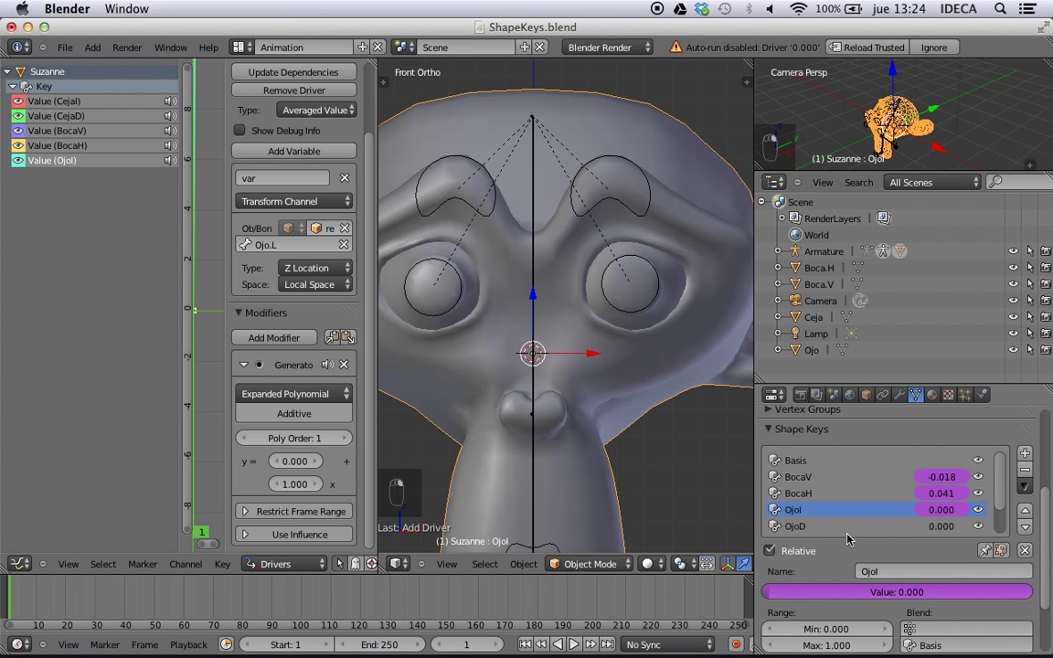
click(859, 528)
right_click(951, 528)
click(823, 428)
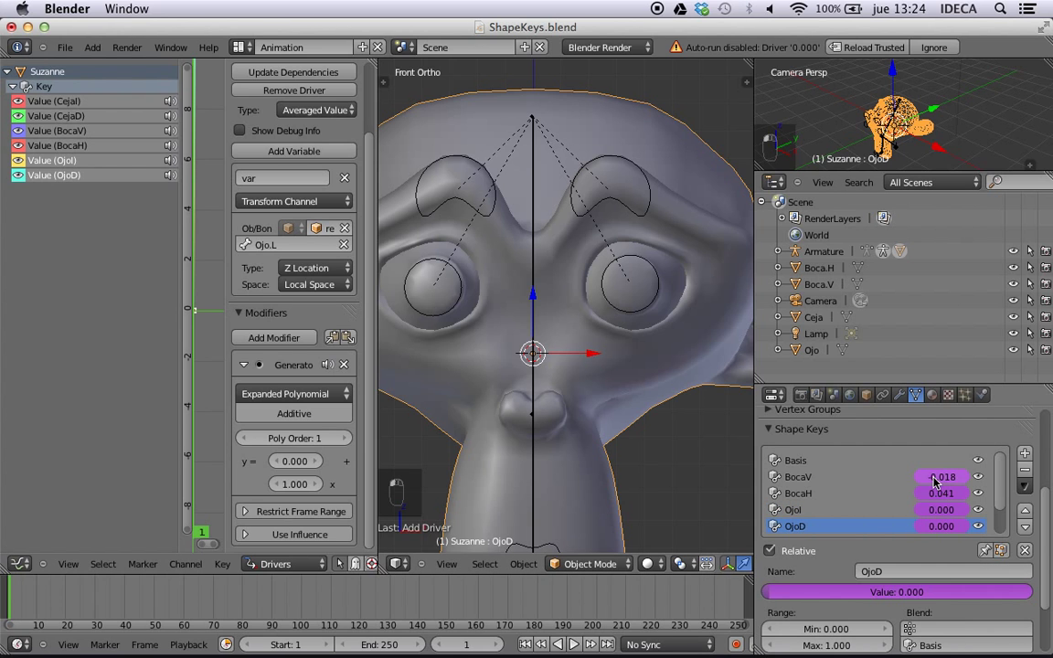
click(77, 175)
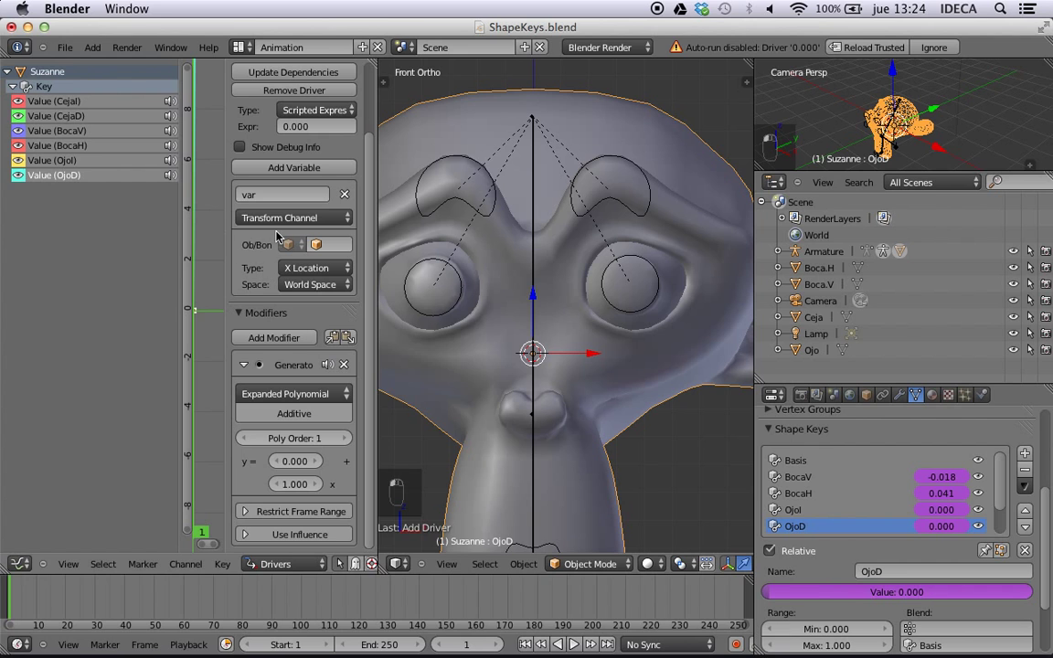
click(321, 245)
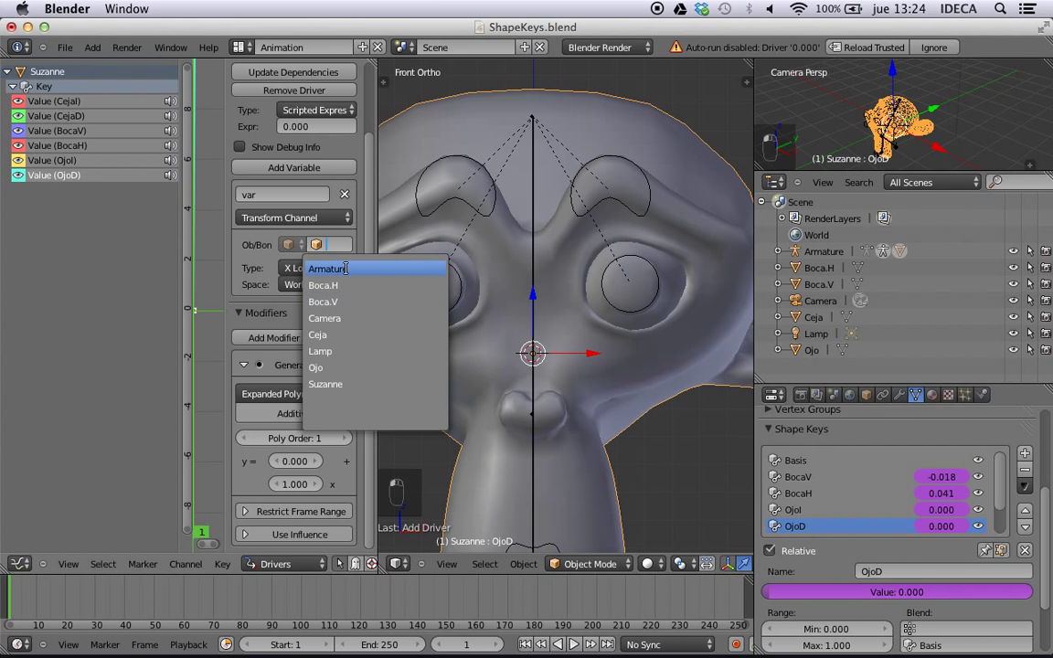
click(328, 269)
click(292, 261)
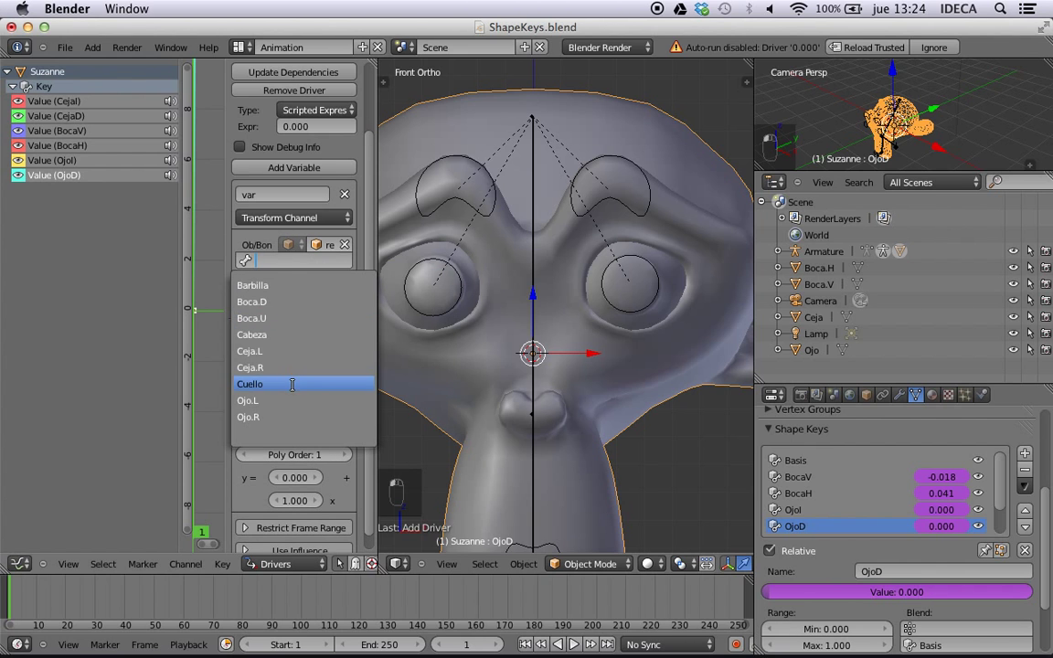
click(254, 416)
- Set the OjoD driver's variable to Z Location in Local Space and the driver type to Averaged Value
click(297, 305)
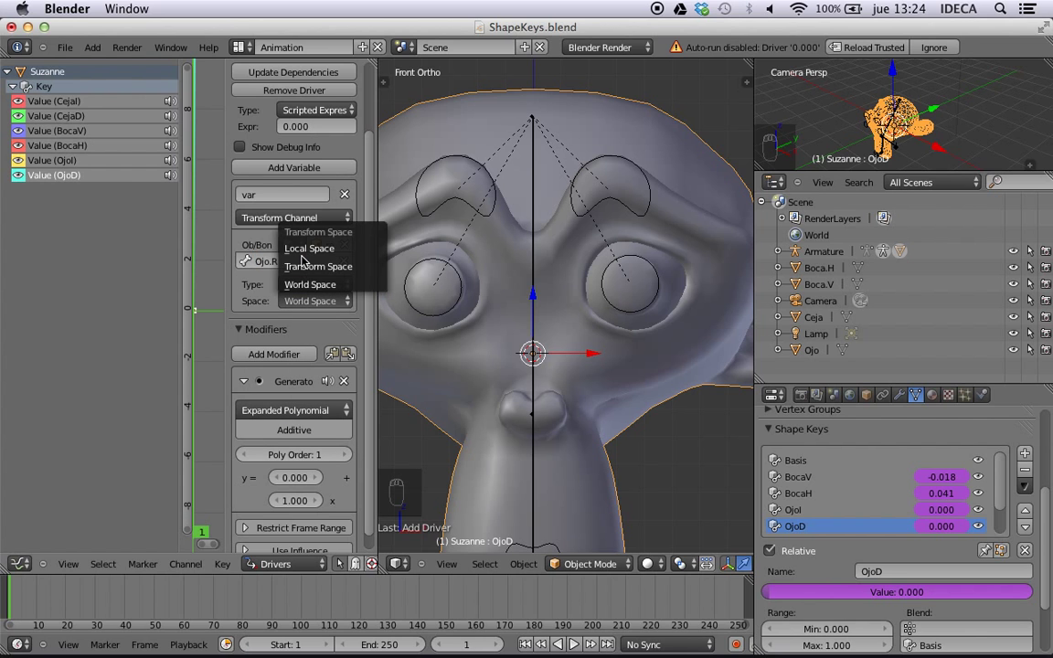
click(284, 247)
click(307, 284)
click(301, 234)
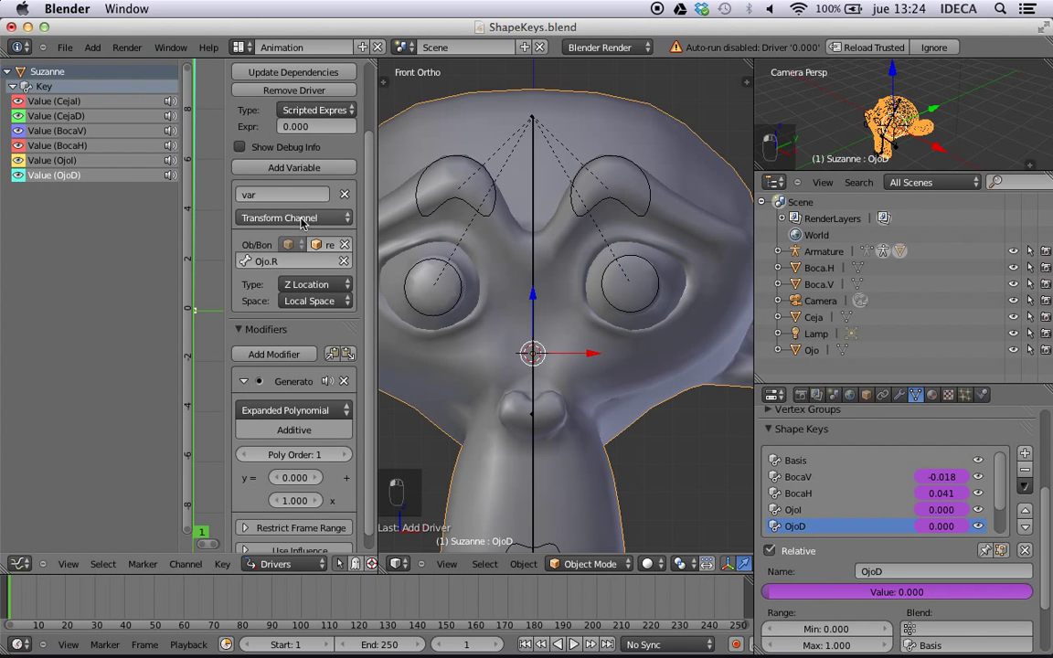
click(305, 110)
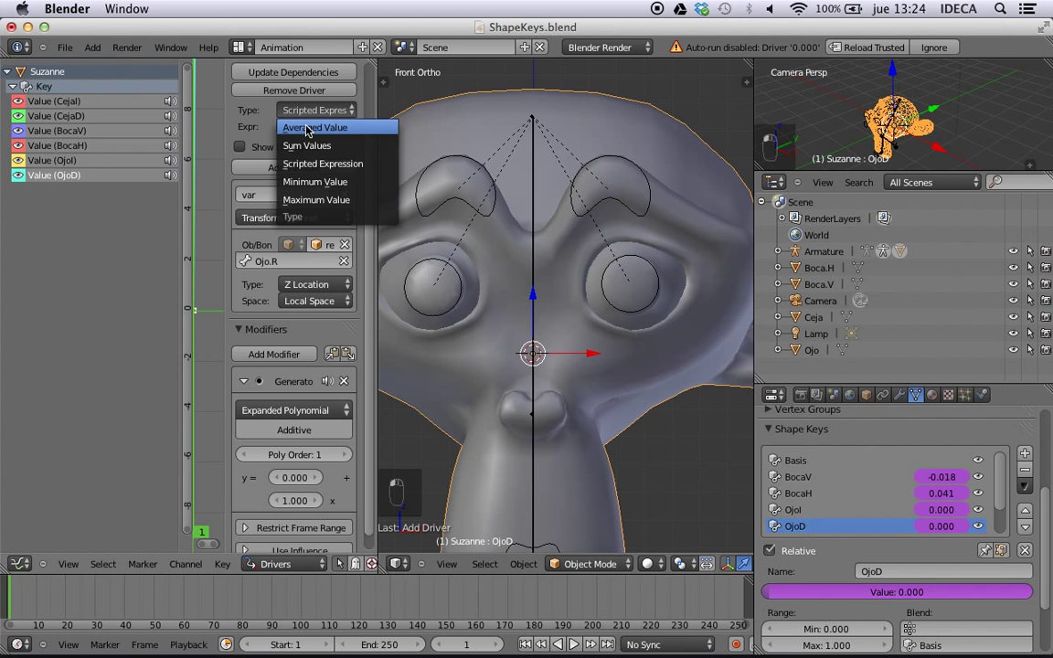
click(306, 128)
- Test the OjoD driver by moving the Ojo.R bone forward along the global Y axis, and undo the move
scroll(489, 274, down, 4)
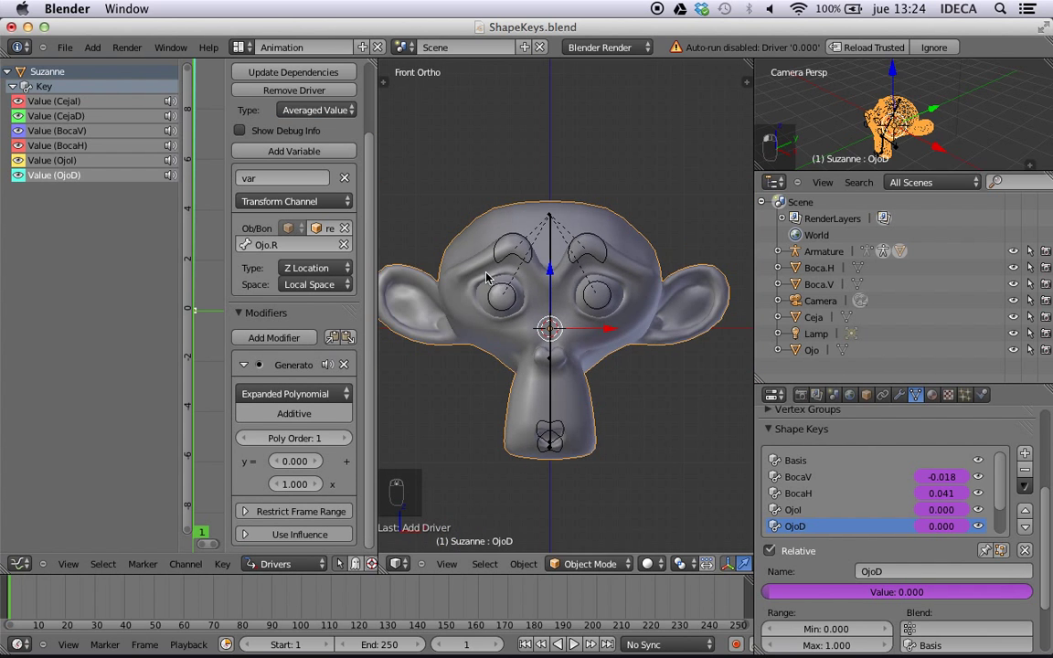
scroll(538, 273, up, 3)
middle_drag(537, 272, 413, 294)
right_click(428, 298)
key(g)
key(y)
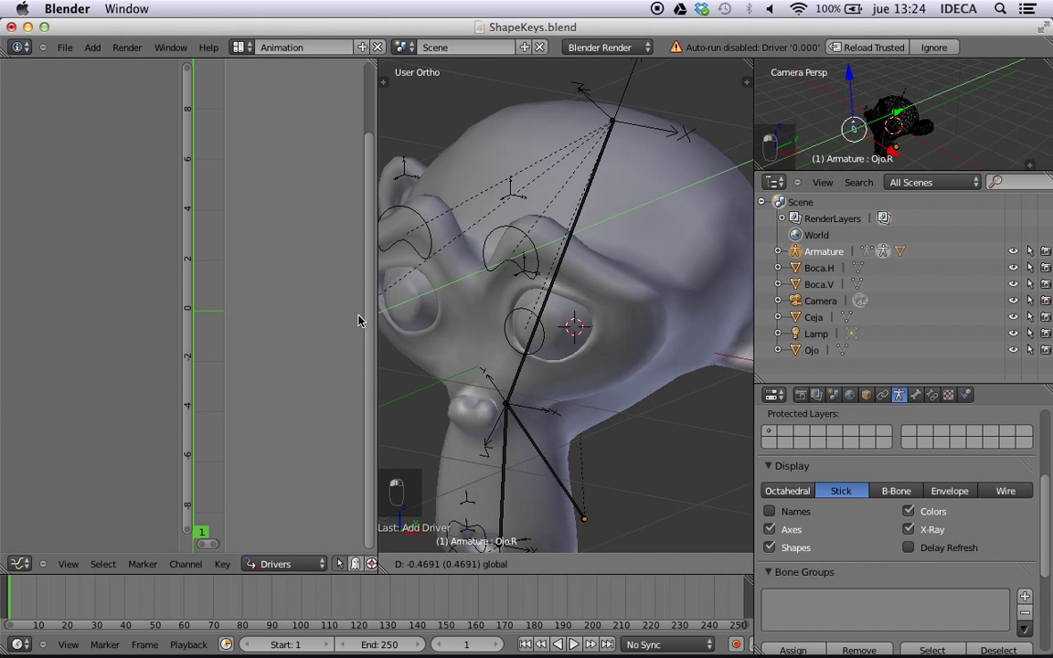
key(Escape)
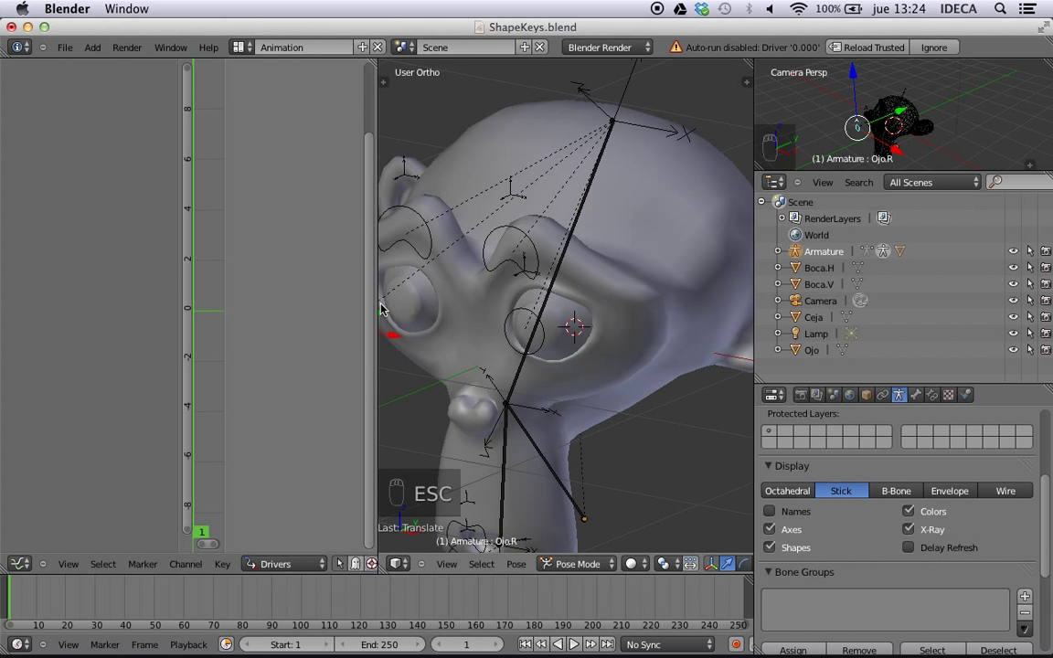
key(super+z)
key(KP_1)
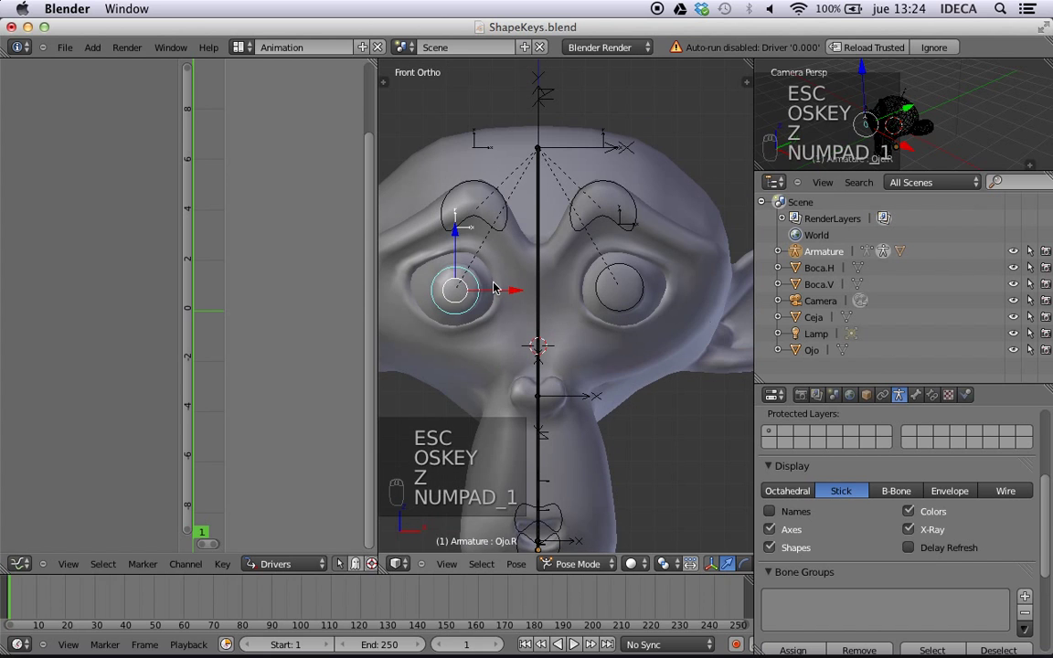
- Test the eyebrow control by moving the Ceja.L bone up above the head, and return it to its original place
right_click(415, 288)
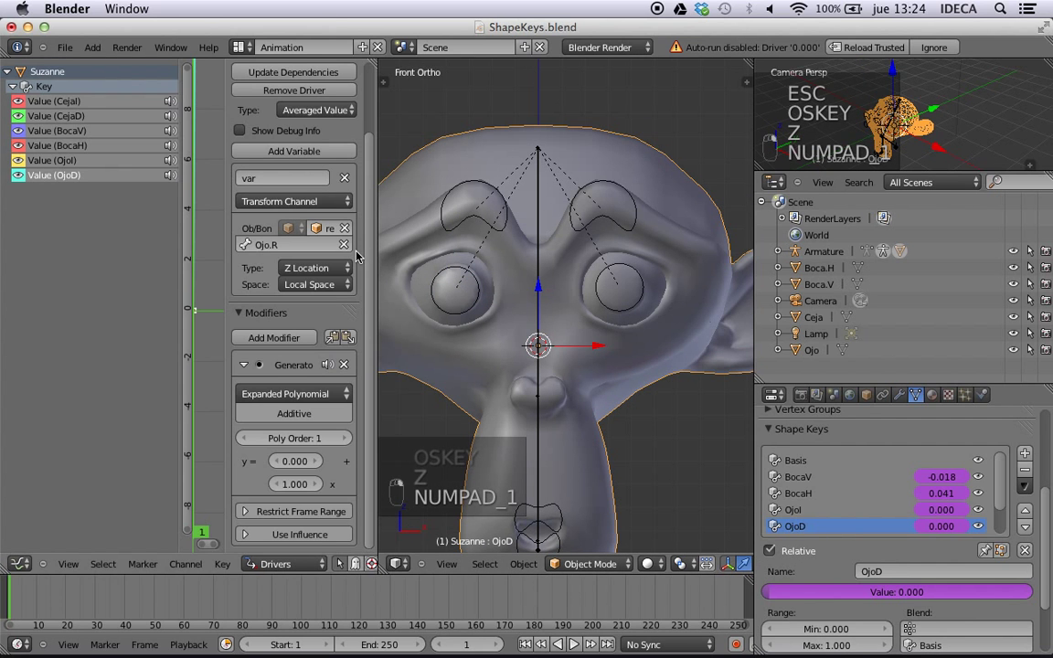
scroll(510, 265, down, 7)
scroll(539, 329, up, 2)
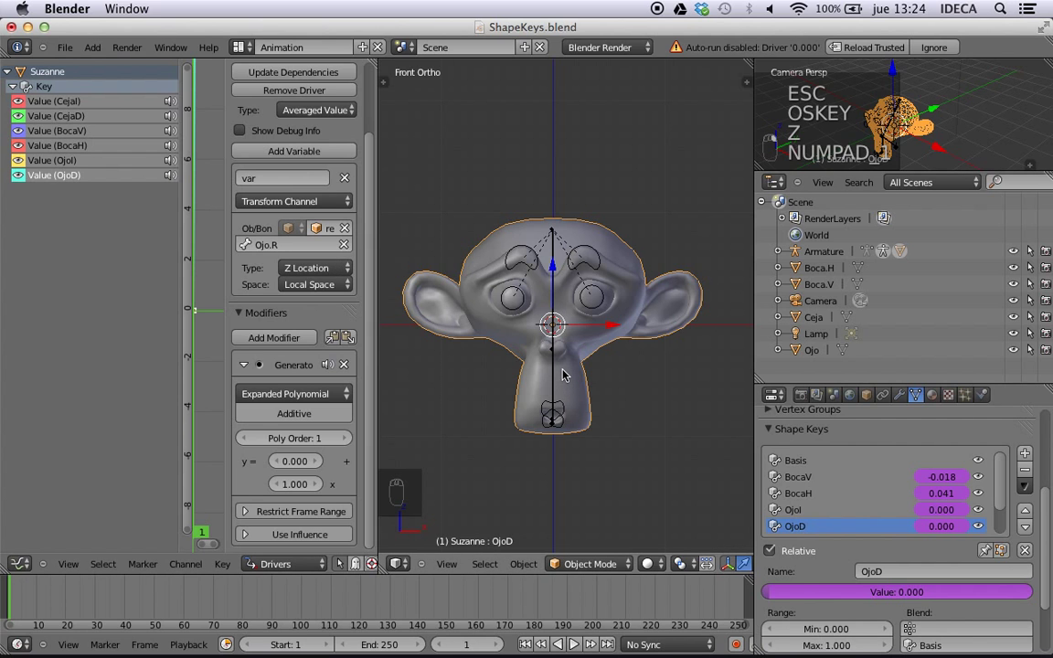
scroll(617, 373, down, 3)
scroll(576, 365, up, 7)
scroll(518, 265, up, 4)
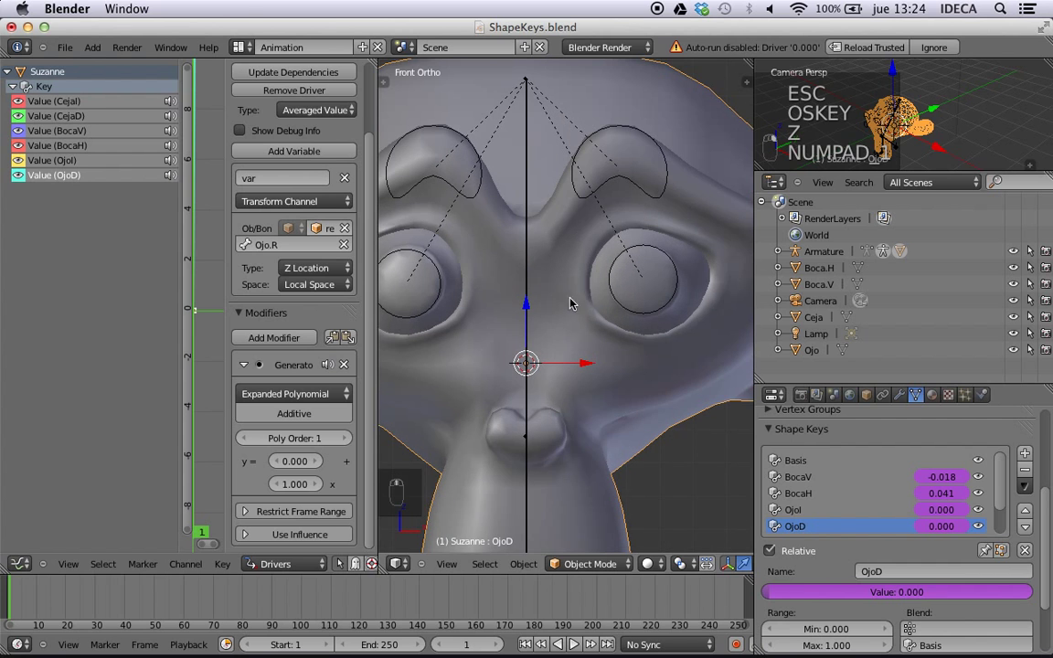
right_click(624, 183)
scroll(624, 183, down, 3)
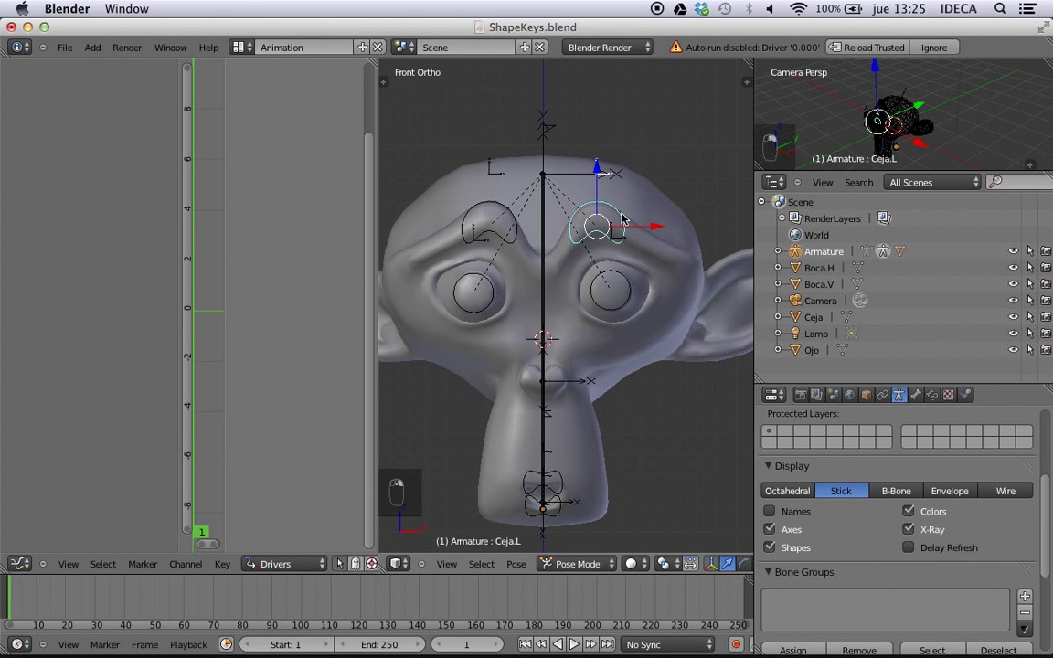
key(g)
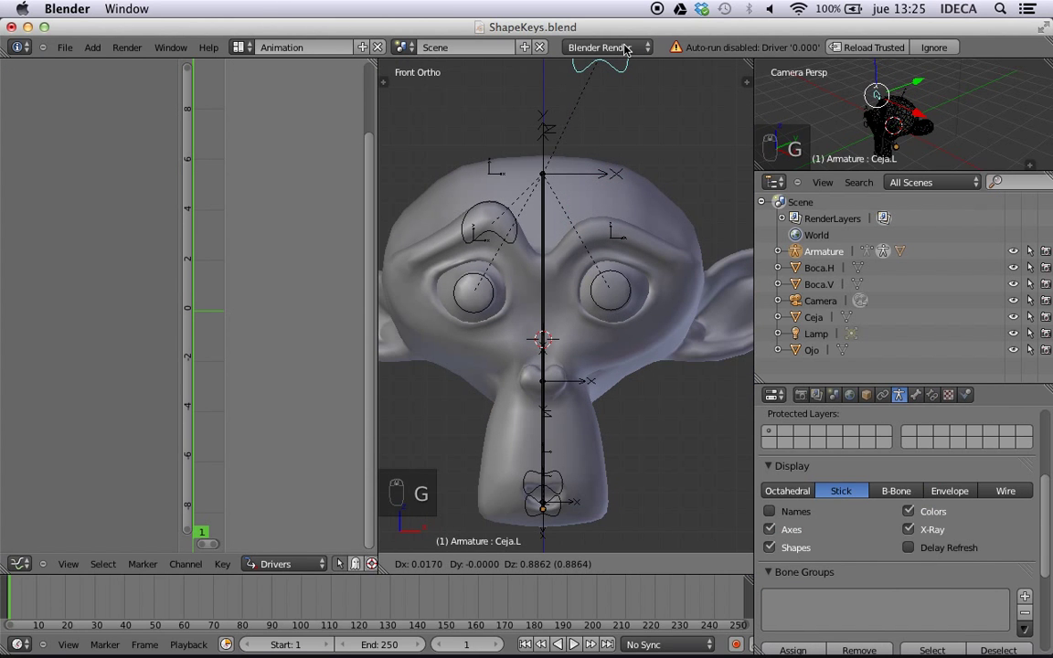
right_click(626, 113)
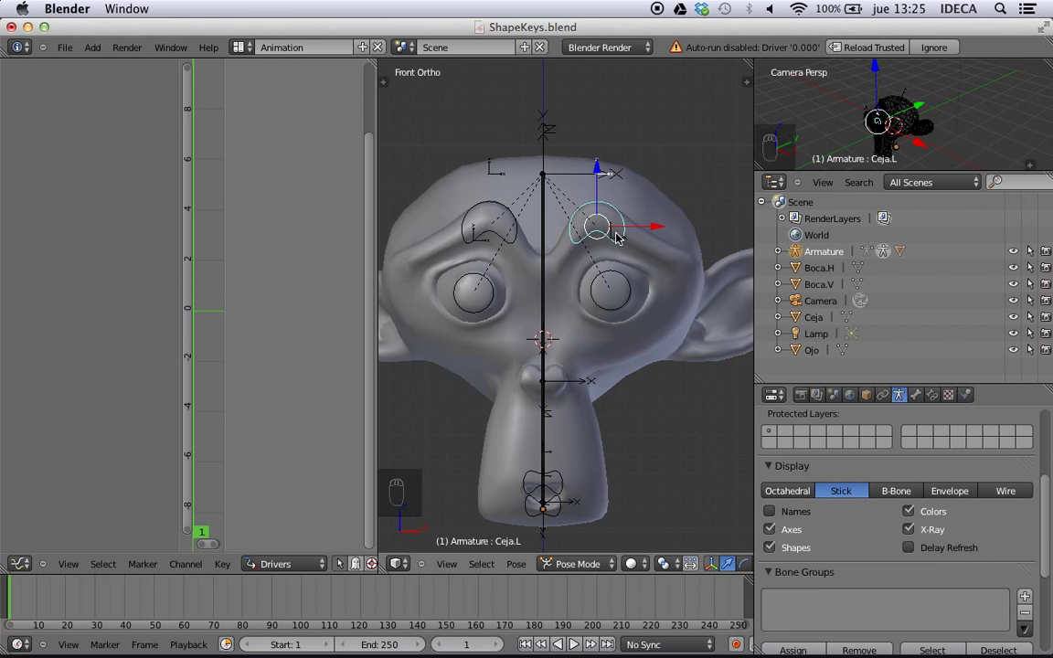
key(g)
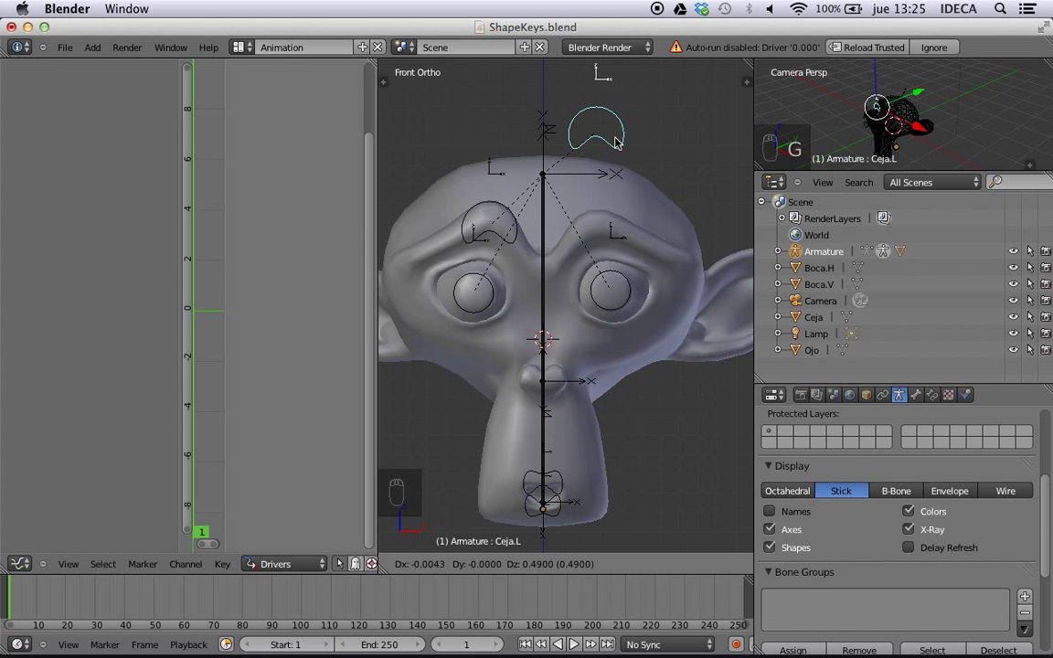
click(617, 236)
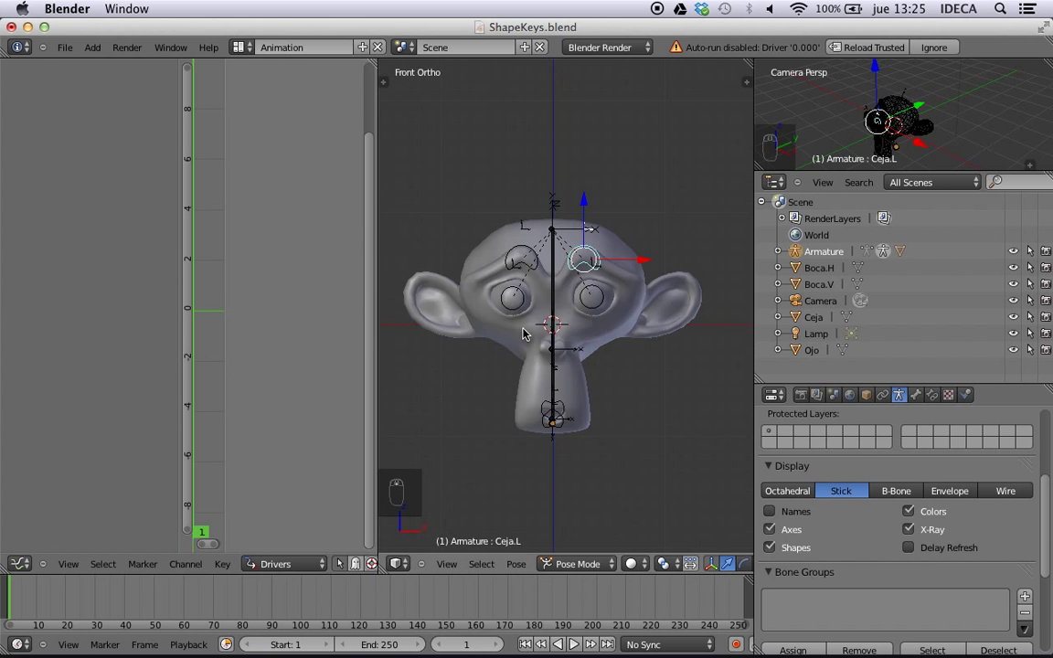
- Reselect the Suzanne head and set the x coefficient of the OjoD driver's Generator modifier to -1
scroll(524, 329, up, 2)
right_click(564, 224)
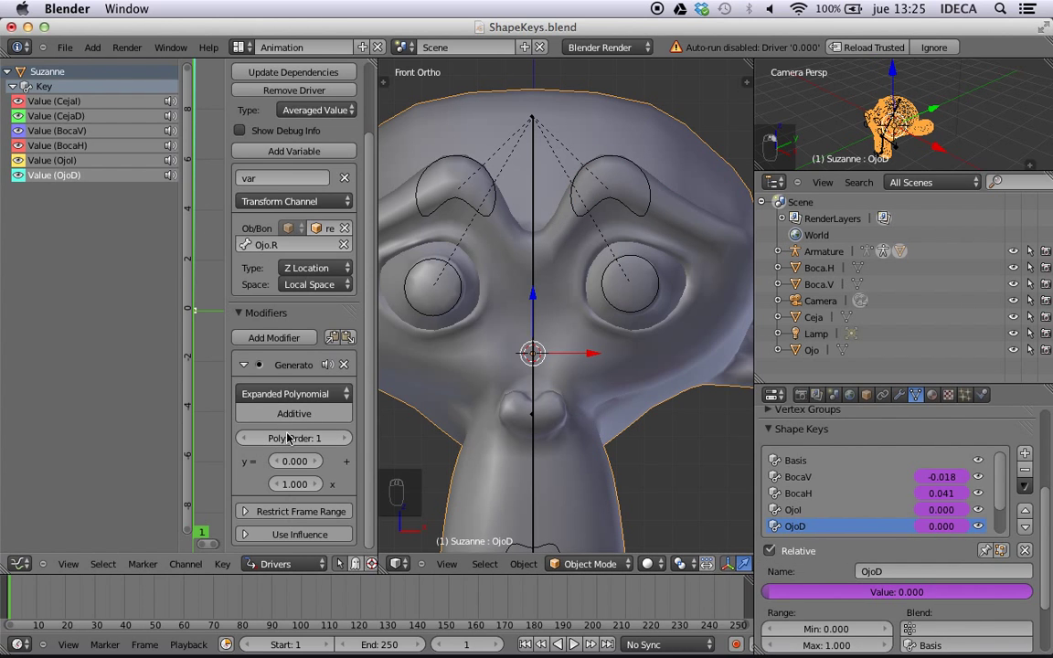
scroll(288, 484, up, 3)
scroll(289, 473, down, 3)
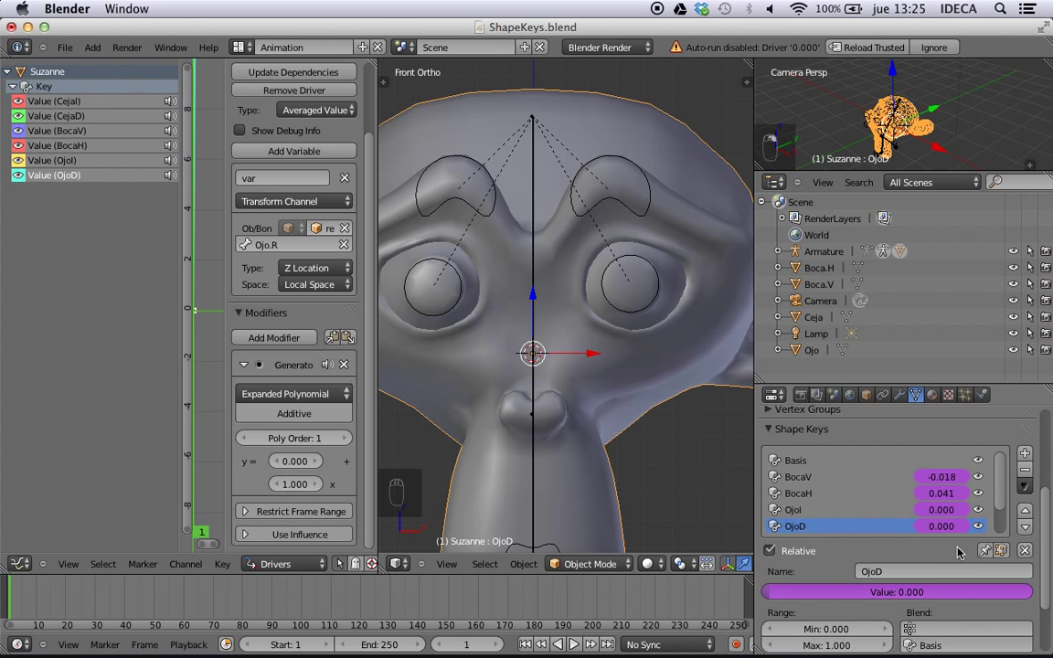
click(290, 485)
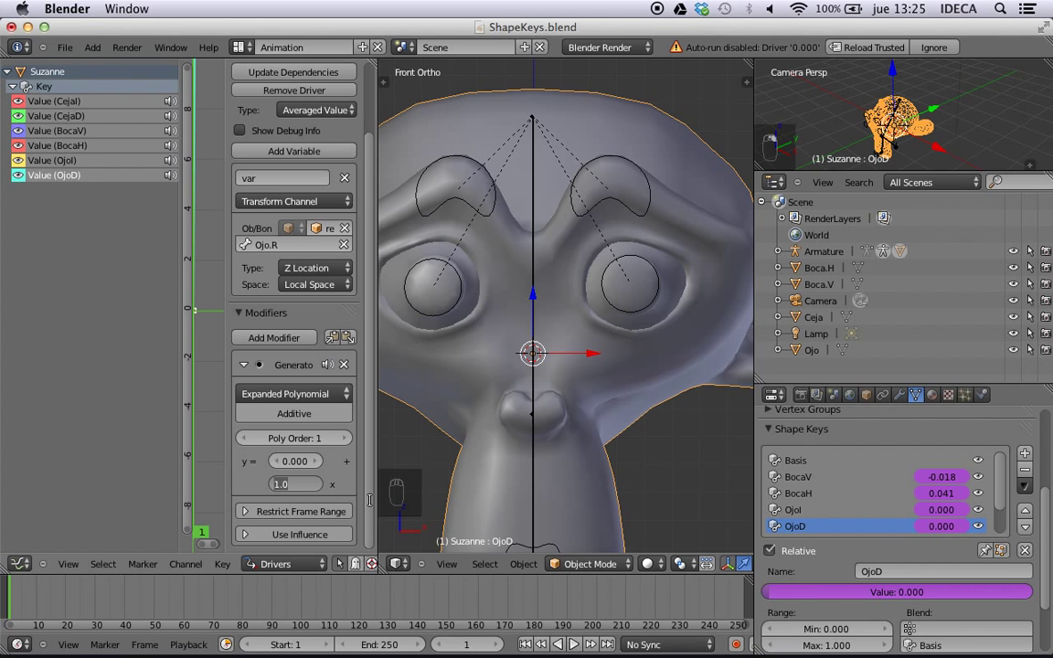
text(-1)
key(Return)
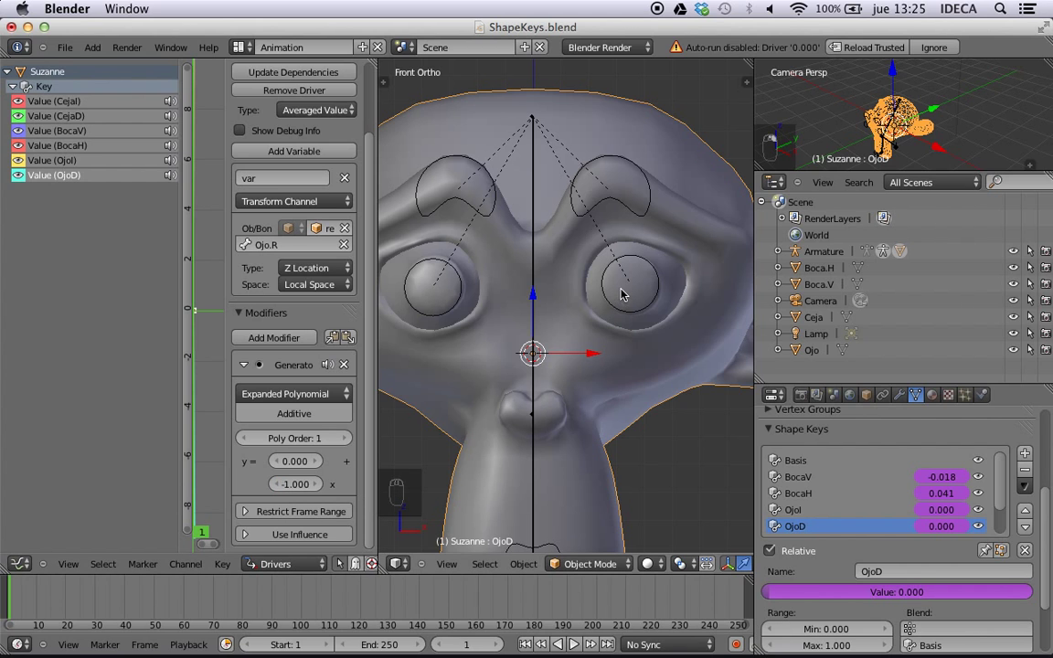
- Test the eyebrow control by moving the Ceja.L bone slightly, and cancel the move
right_click(622, 209)
key(g)
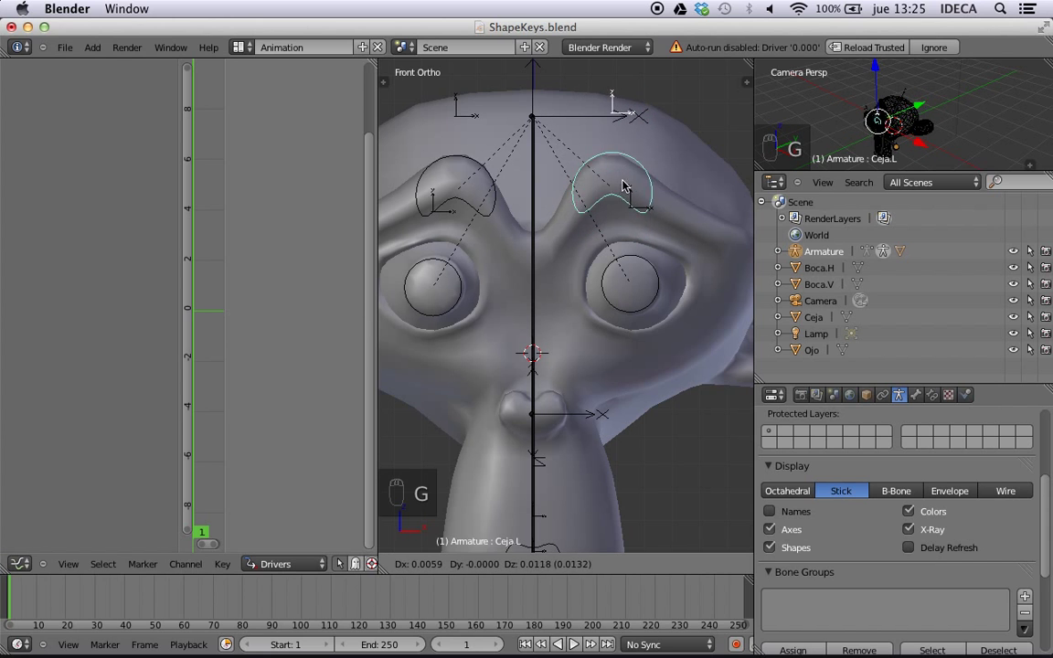
key(Escape)
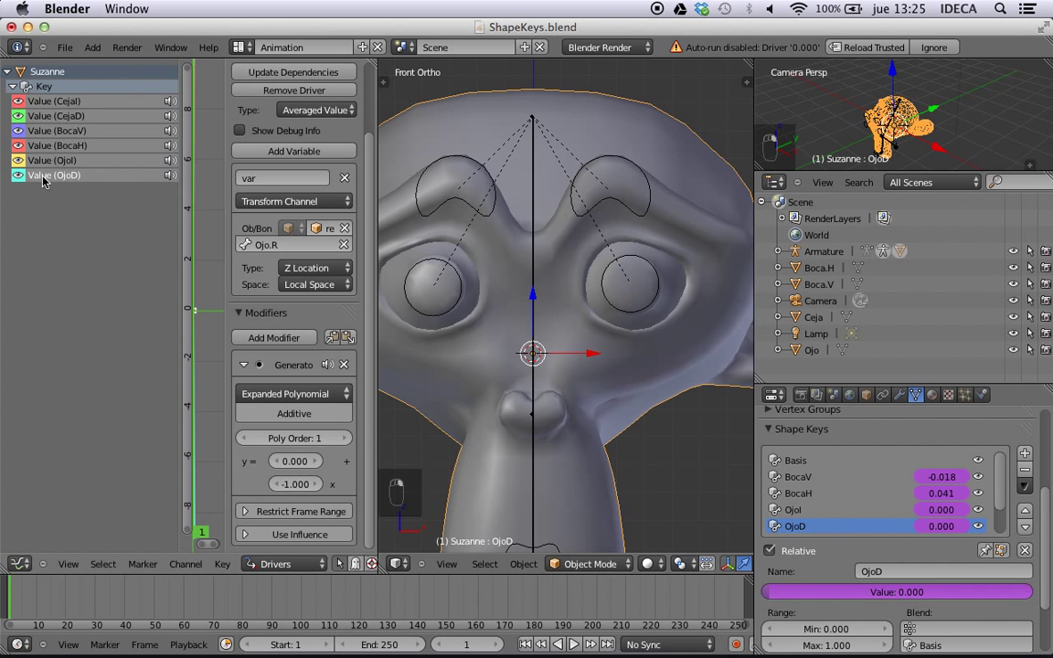
- Set the x coefficient of the OjoD driver's Generator modifier to 1 on the Suzanne head
click(288, 483)
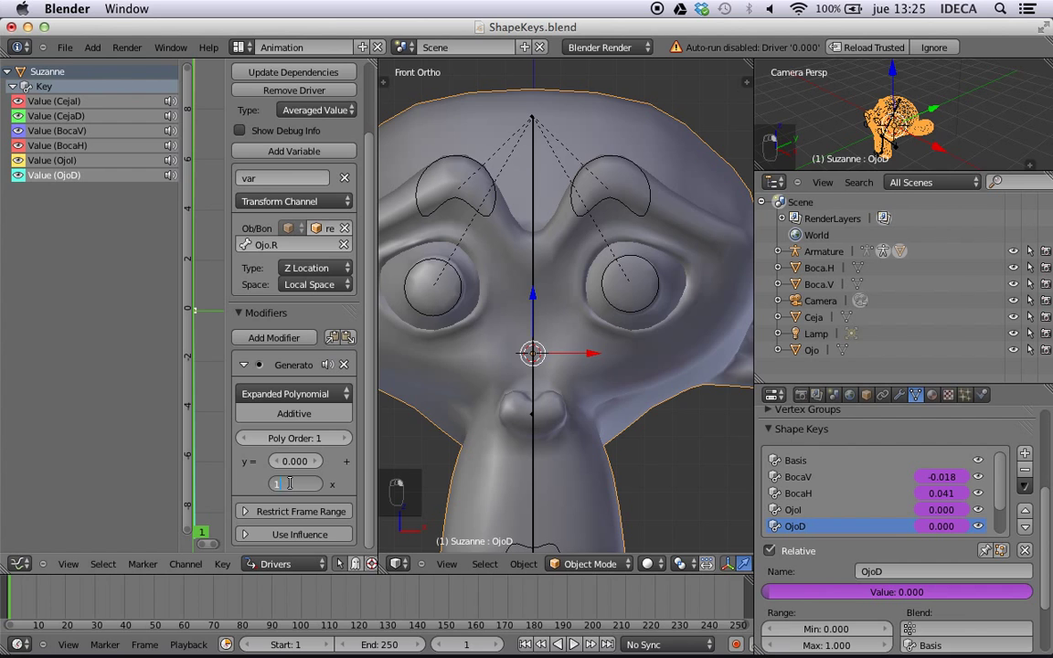
text(1)
key(Return)
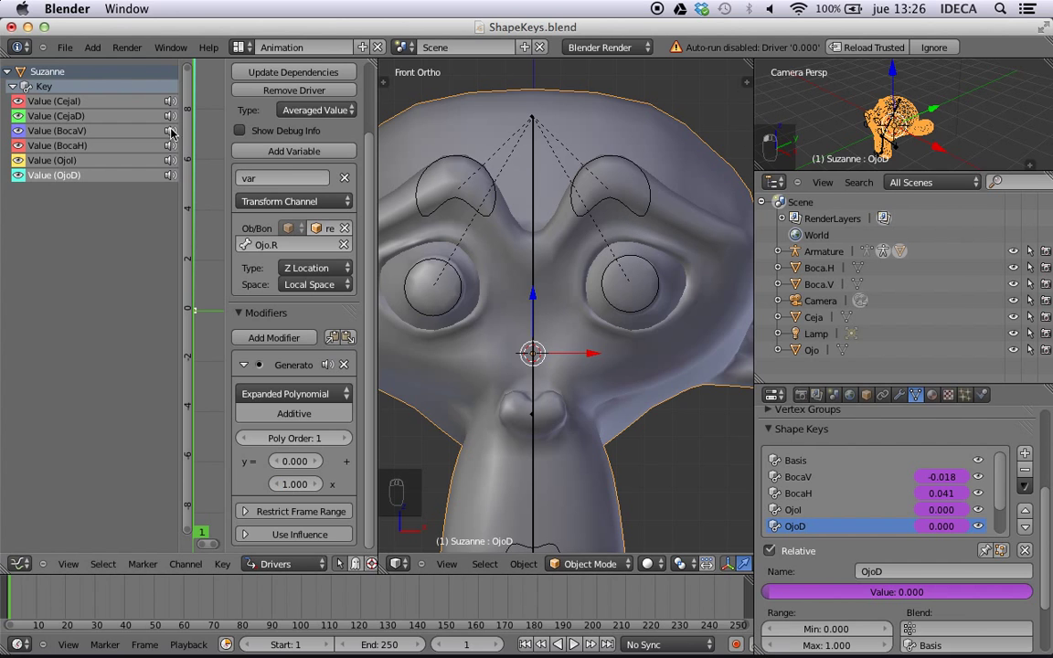
- Set the x coefficient of the CejaI driver's Generator modifier to -1
click(56, 105)
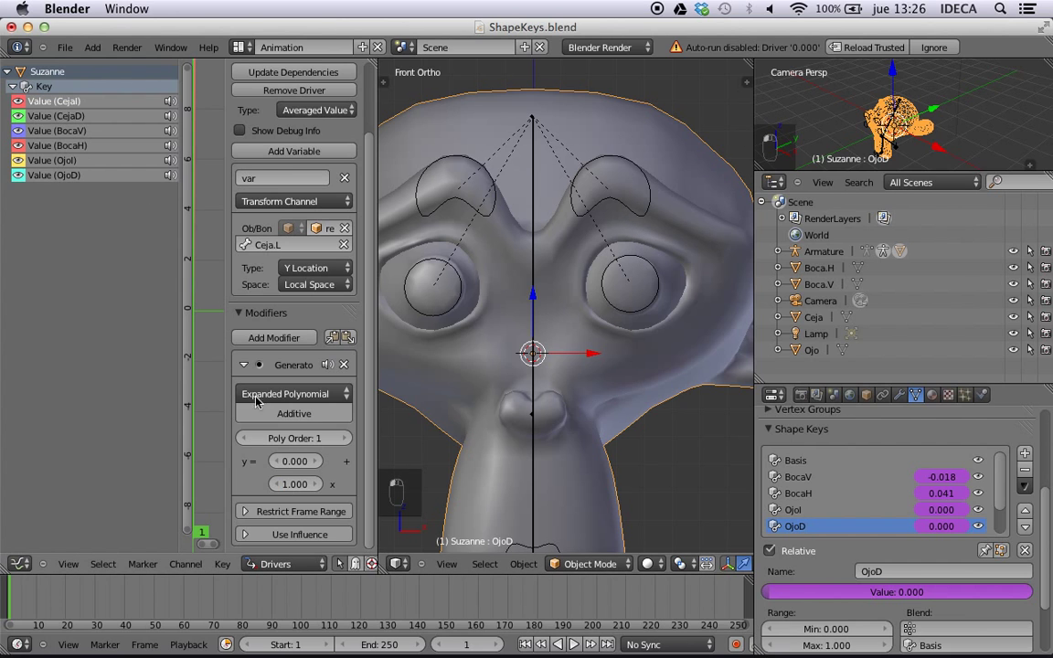
click(288, 484)
text(-1)
key(Return)
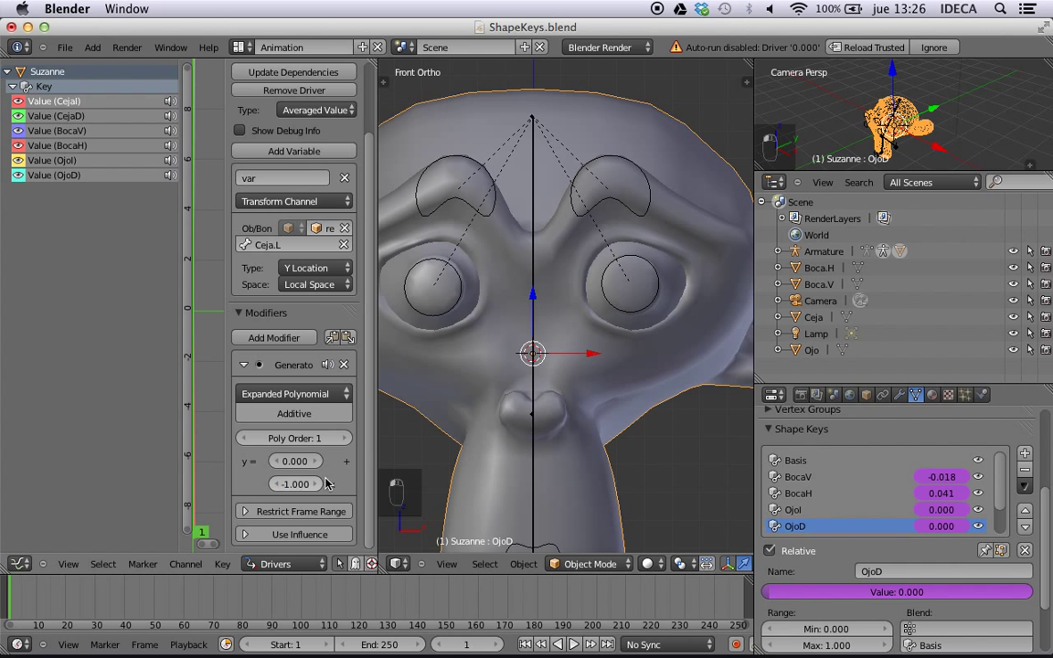
- Test the CejaI driver by moving the Ceja.L bone up and far down, cancelling each move
right_click(619, 207)
key(g)
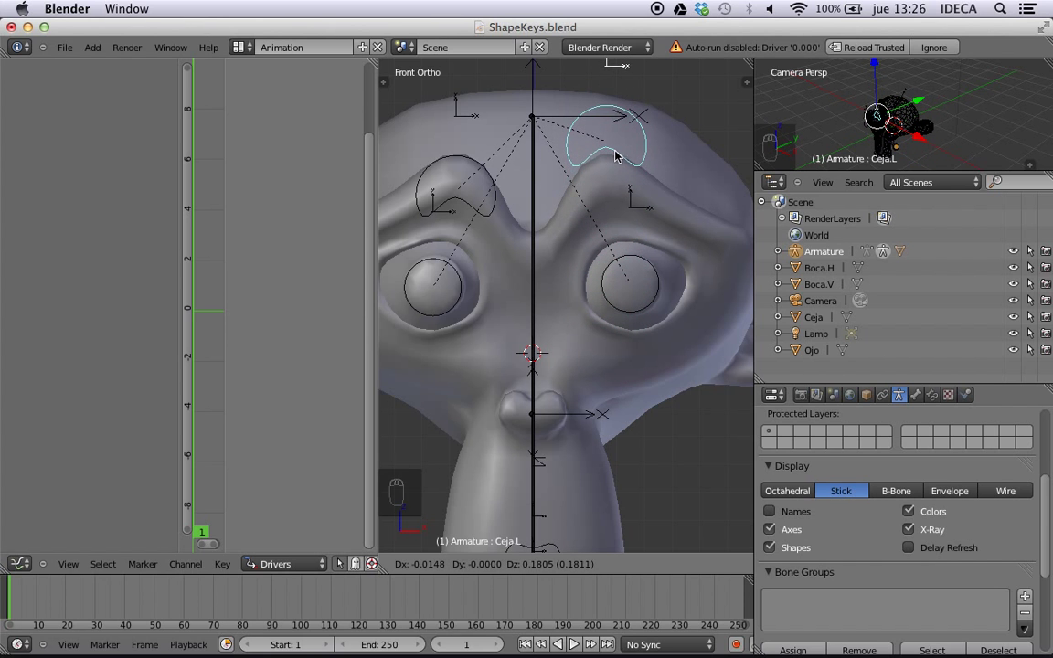
key(Escape)
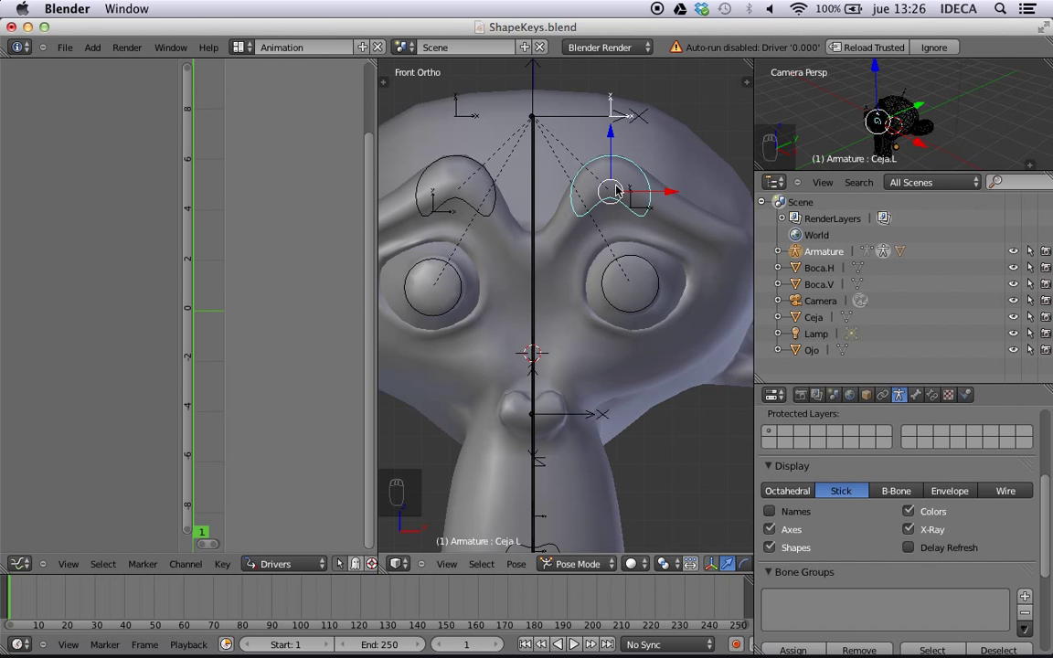
key(g)
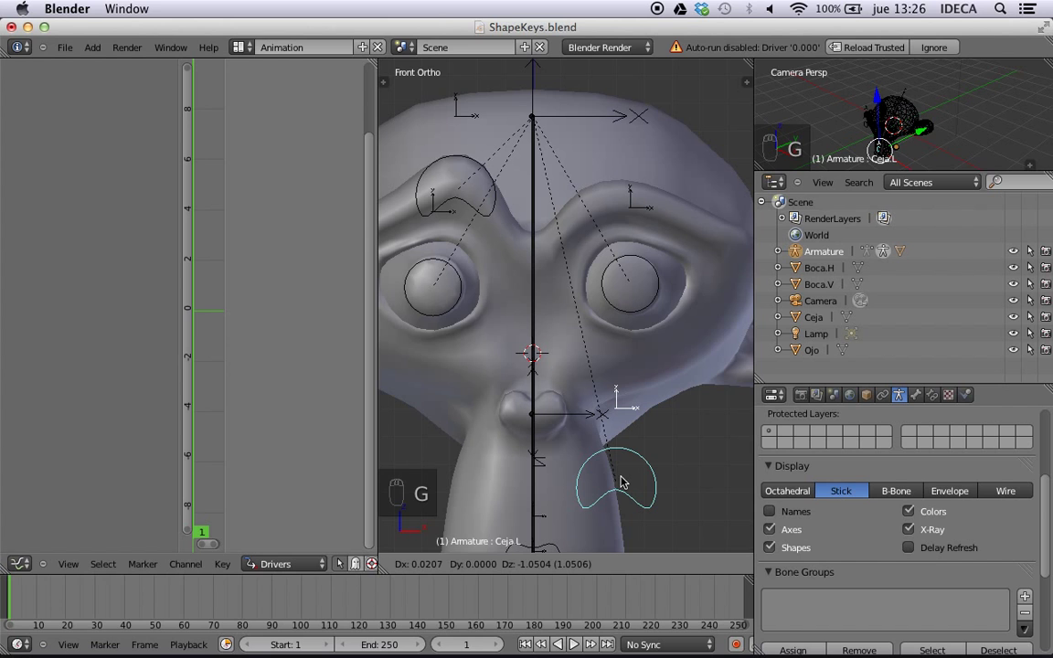
key(Escape)
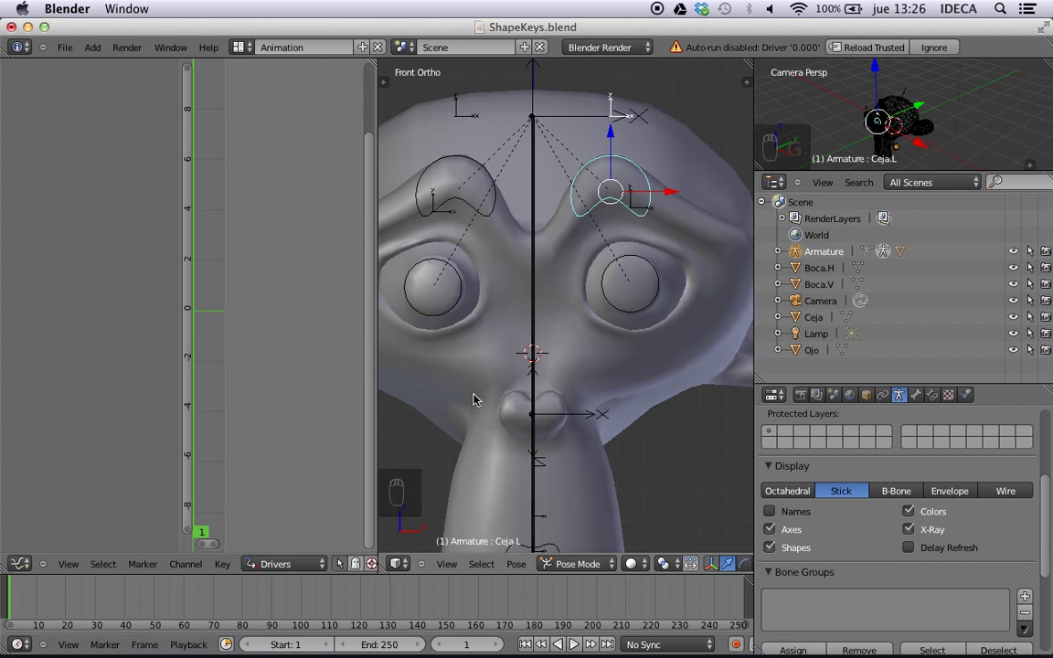
- Reselect the Suzanne head and set the x coefficient of the CejaI driver's Generator modifier to -10
right_click(535, 226)
right_click(557, 229)
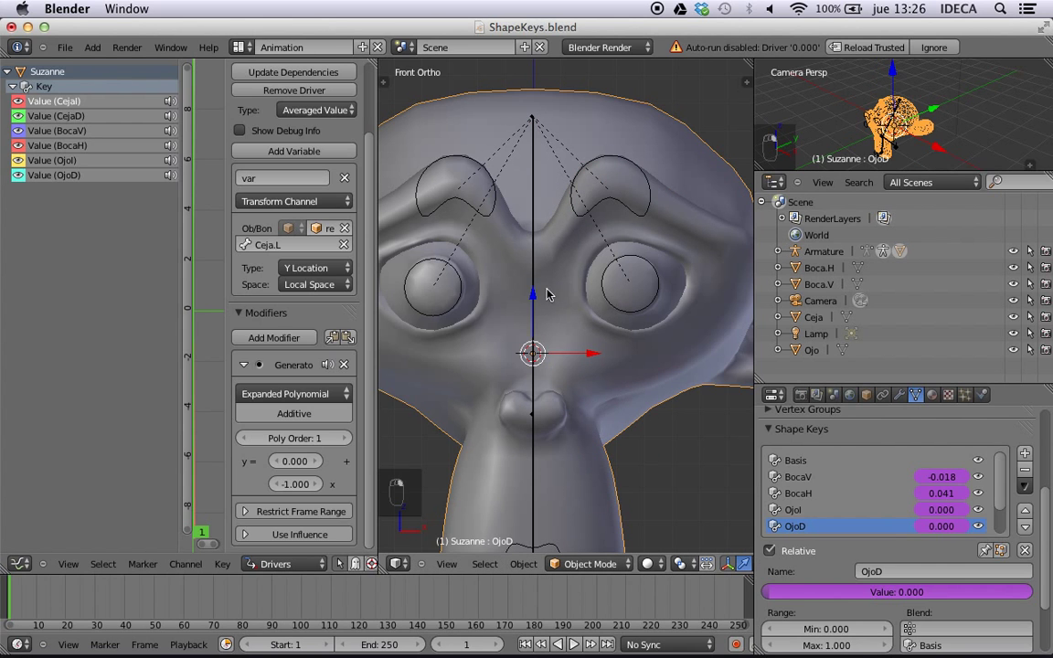
click(292, 485)
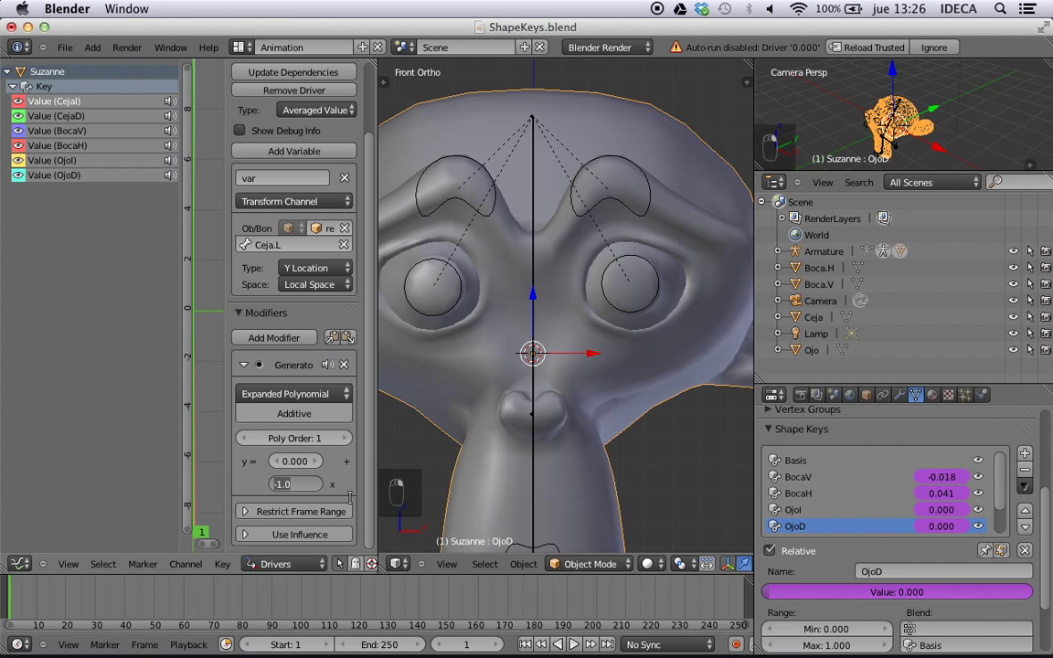
text(-10)
key(Return)
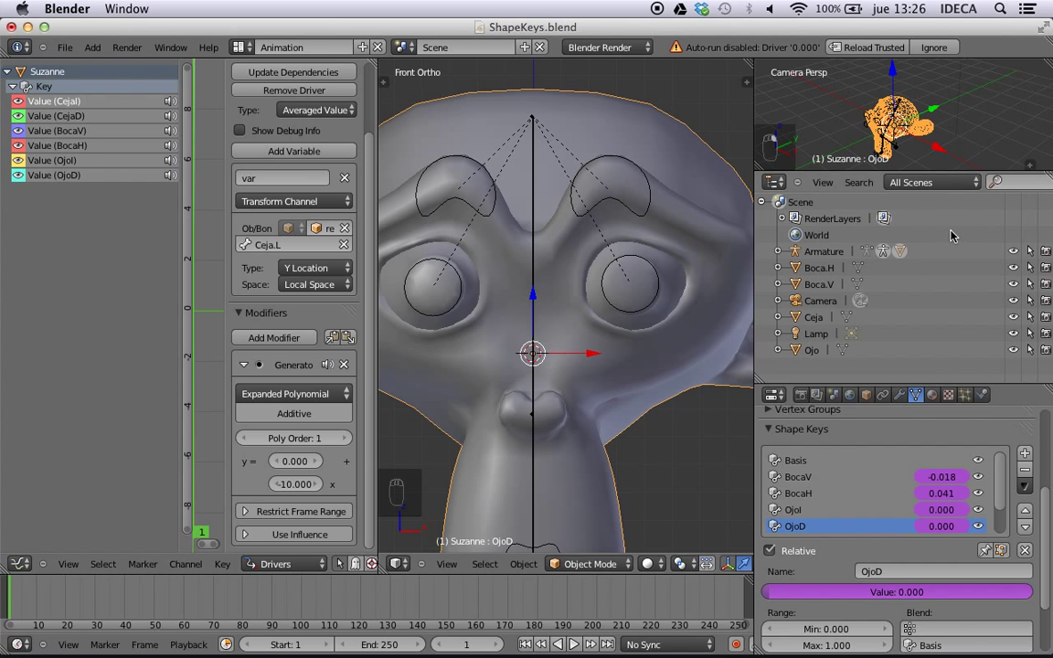
- Test the stronger CejaI response by moving the Ceja.L bone slightly up, and cancel the move
right_click(622, 203)
key(g)
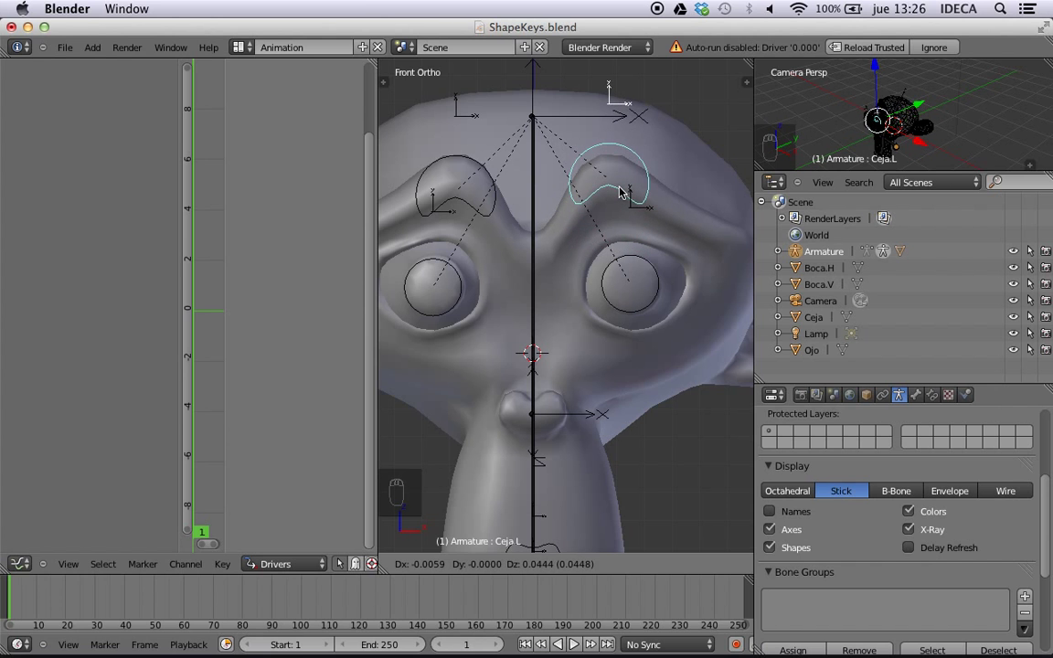
right_click(622, 192)
- Set the x coefficient of the CejaD driver's Generator modifier to -10 on the Suzanne head
right_click(453, 208)
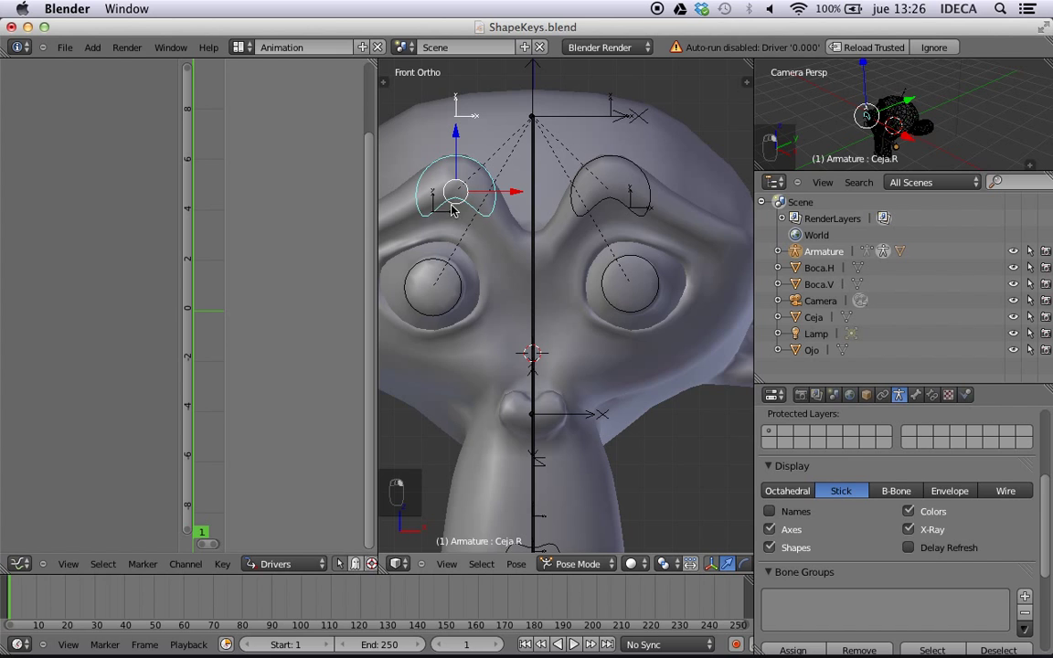
right_click(465, 262)
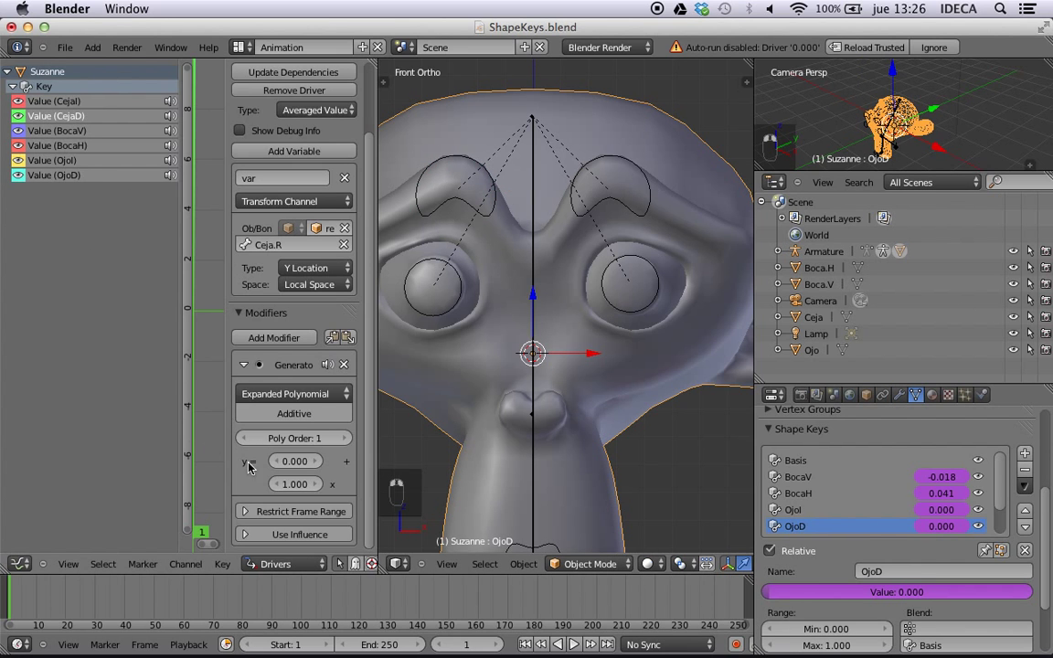
click(295, 484)
text(-1)
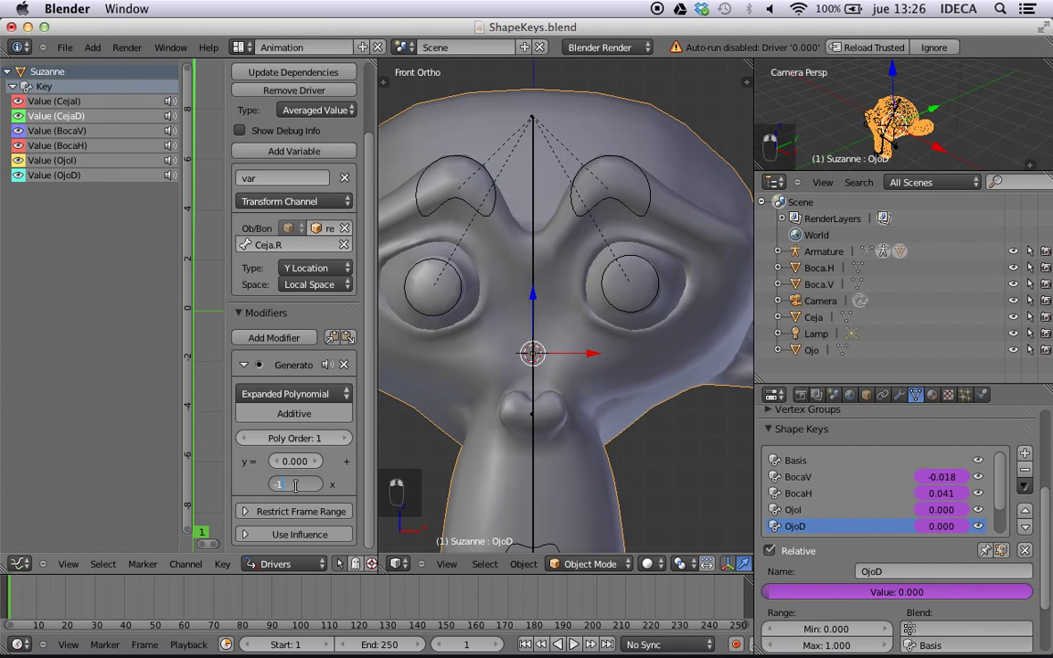
text(0)
key(Return)
- Test the CejaD driver by moving the Ceja.R bone slightly up, and return it to its original place
right_click(446, 205)
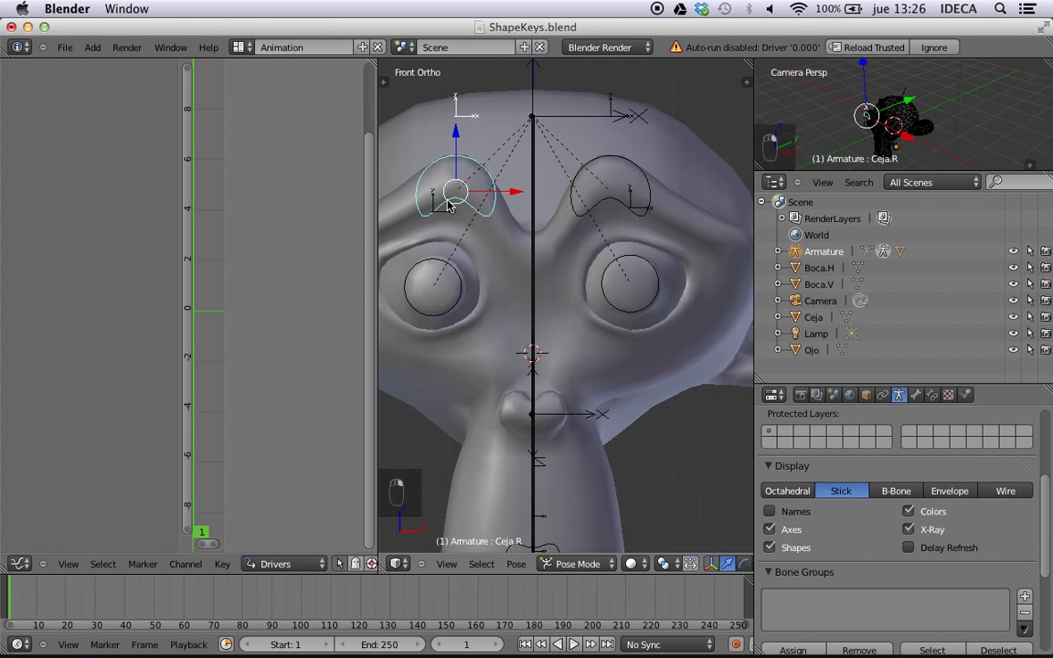
key(g)
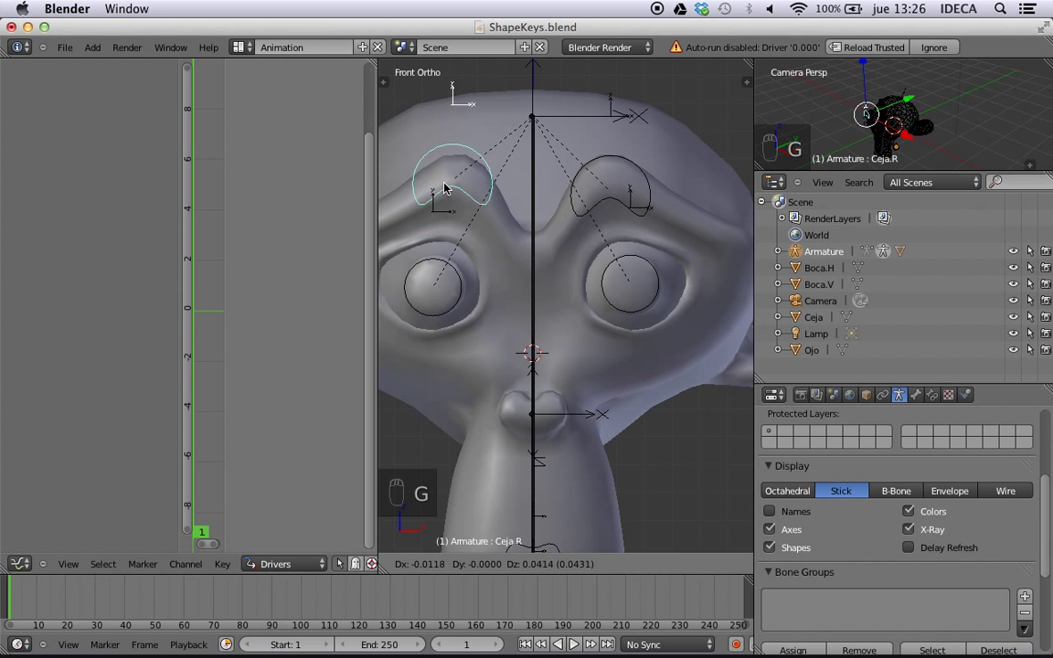
click(444, 190)
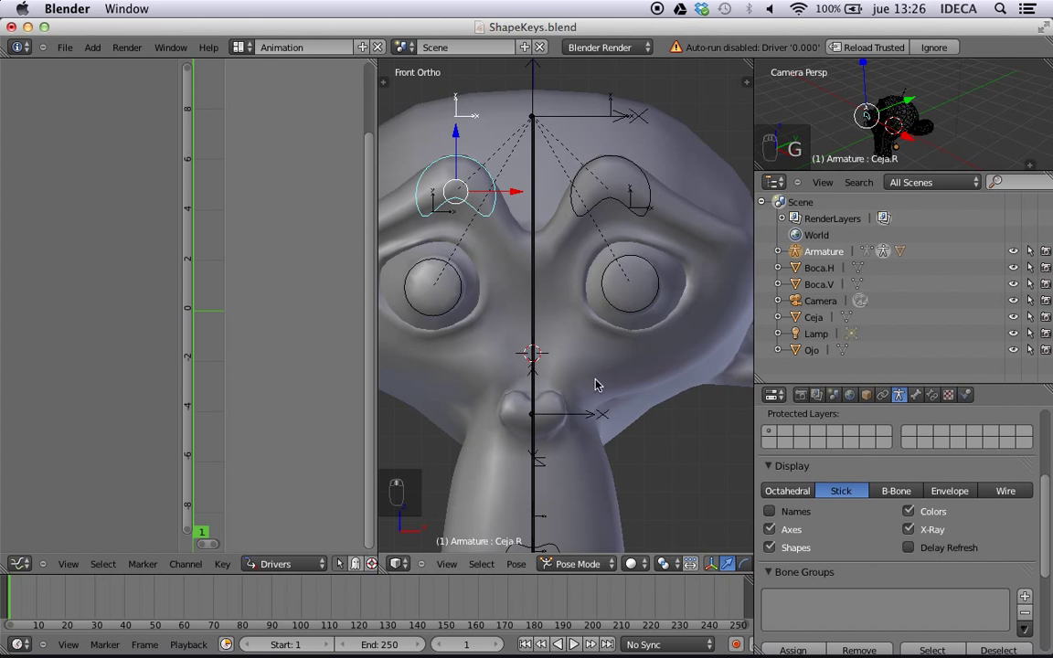
- Show the head's BocaV driver and test it by moving the Boca.U bone at the mouth vertically, cancelling the move
shift+middle_drag(597, 426, 606, 143)
scroll(601, 260, up, 5)
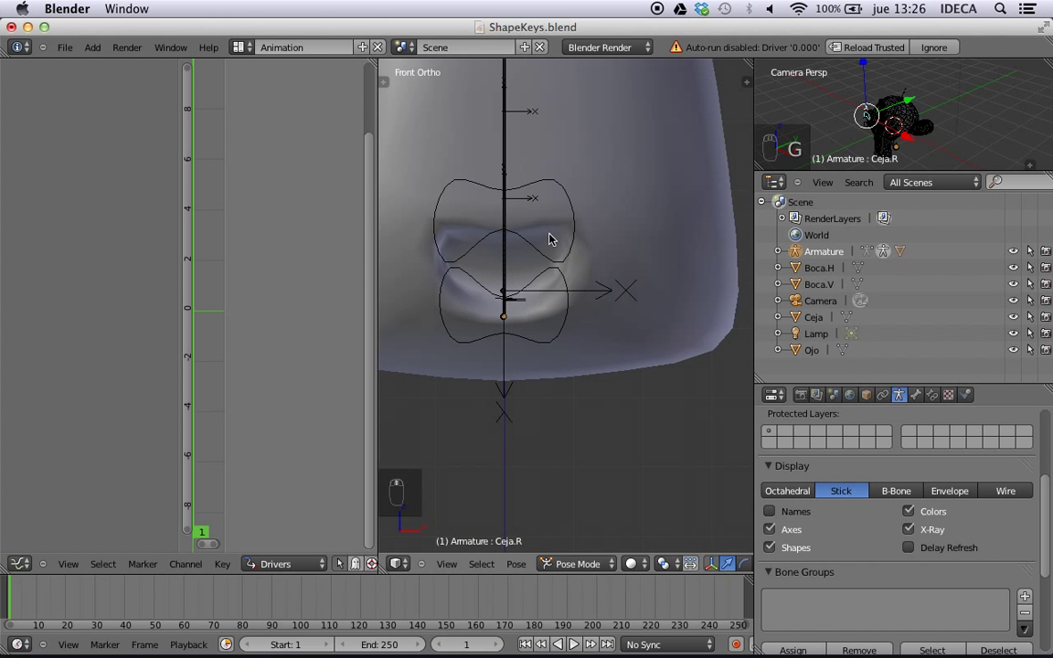
right_click(433, 174)
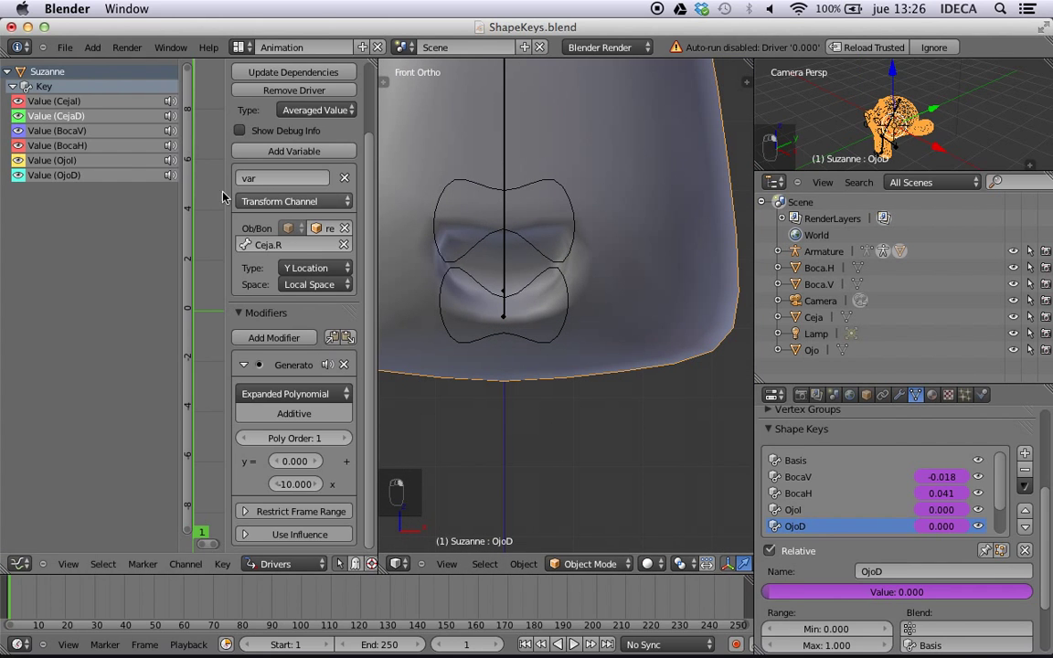
click(56, 131)
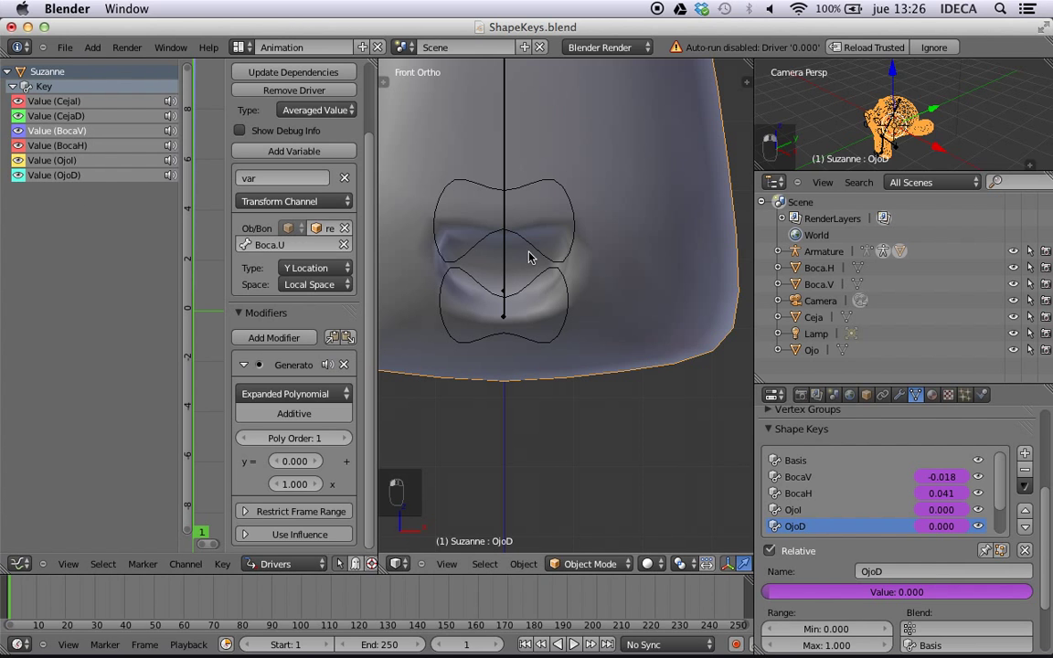
right_click(510, 194)
key(g)
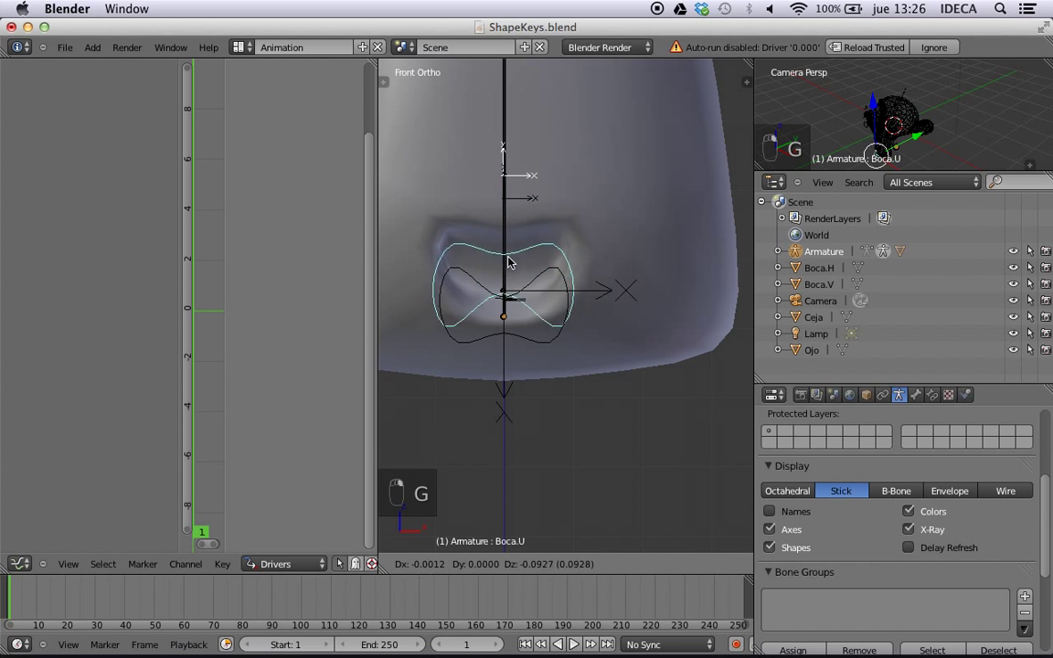
right_click(509, 67)
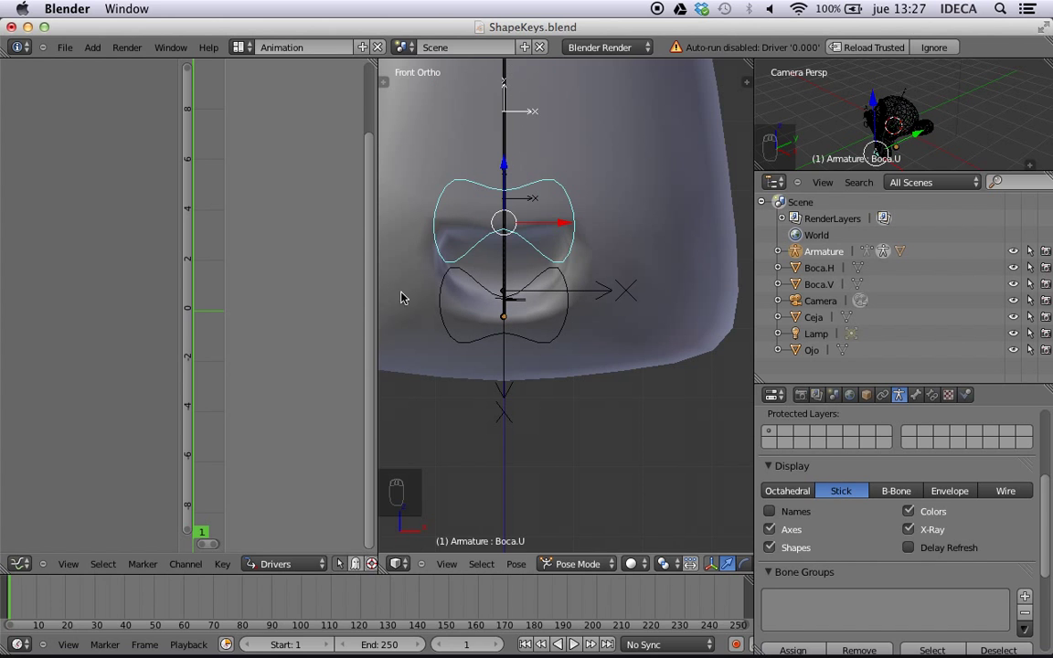
- Reselect the Suzanne head and set the x coefficient of the BocaV driver's Generator modifier to -1
right_click(400, 271)
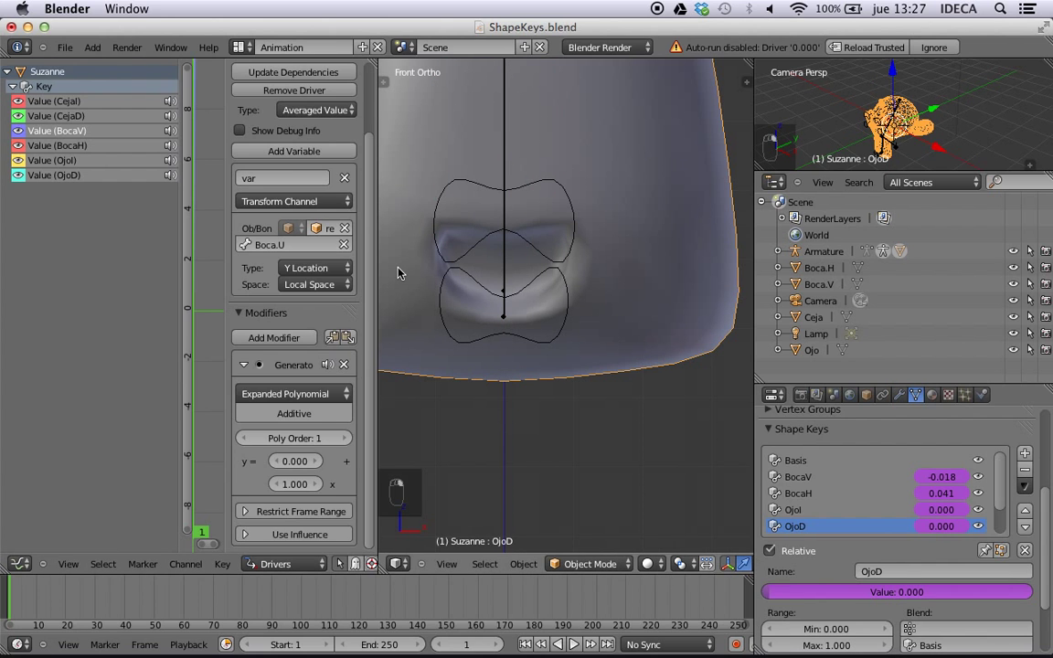
click(284, 484)
text(-1)
key(Return)
- Test the BocaV driver by moving the Boca.U bone down below the mouth
right_click(505, 235)
right_click(522, 236)
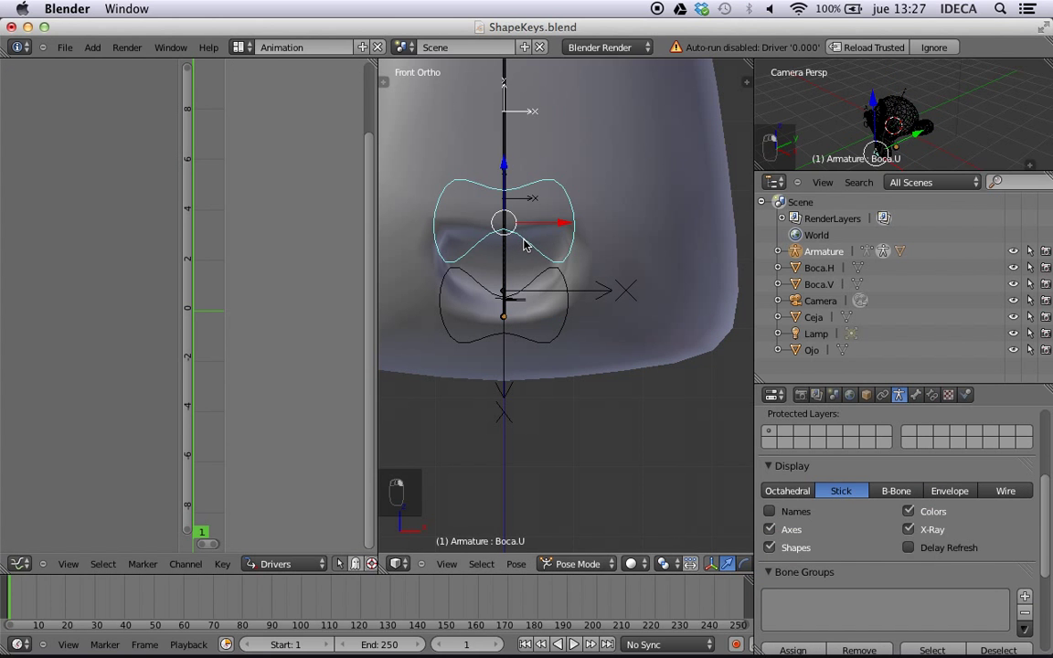
key(g)
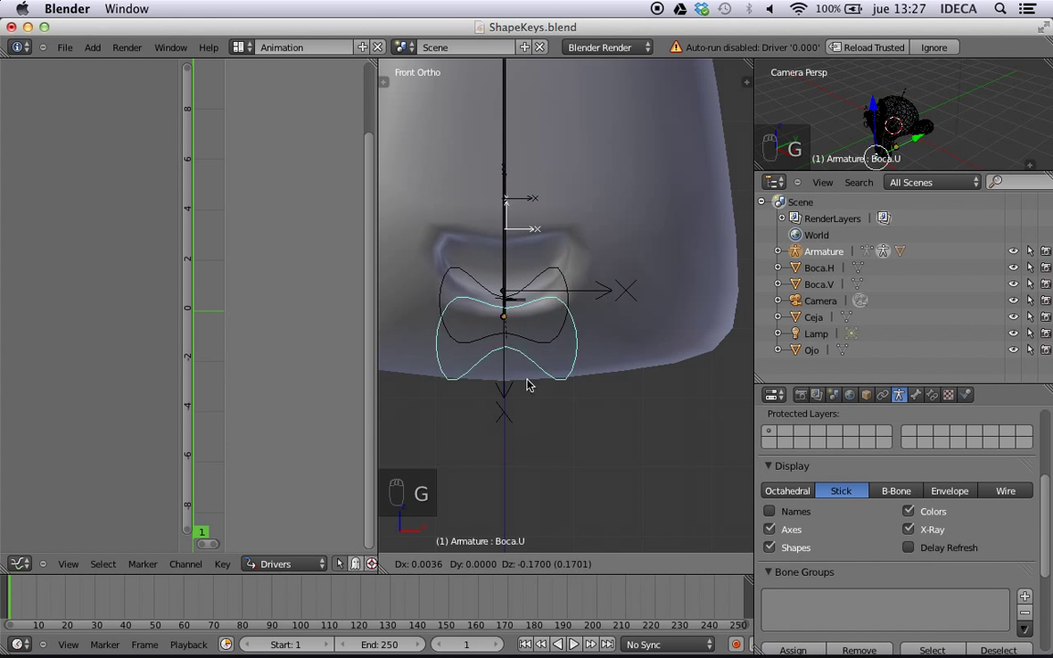
- Set the x coefficient of the BocaV driver's Generator modifier to -10
click(477, 253)
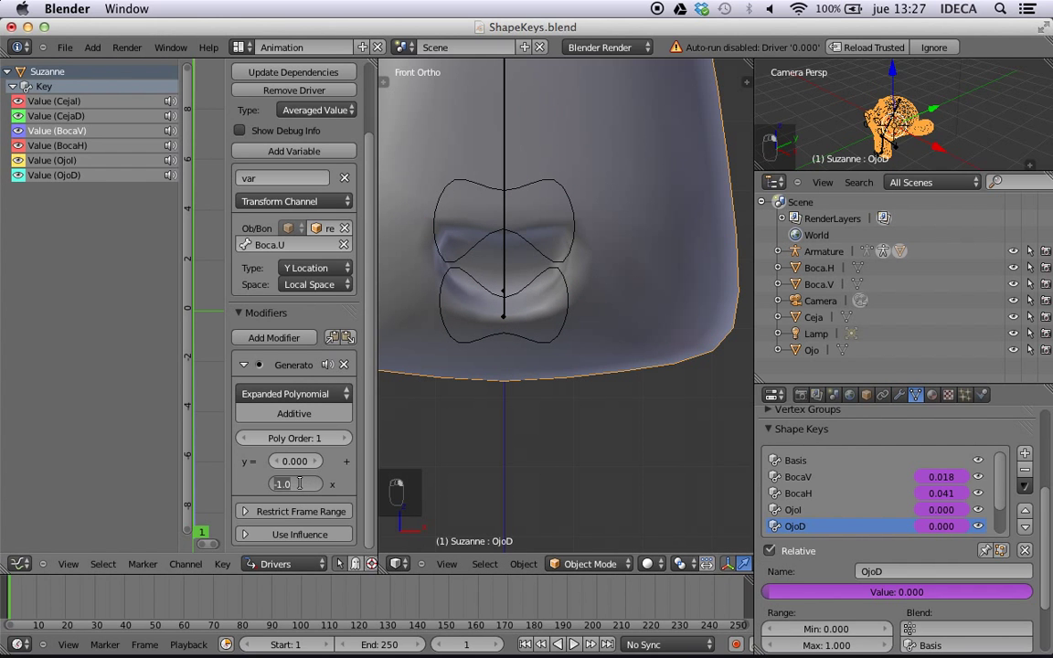
key(Return)
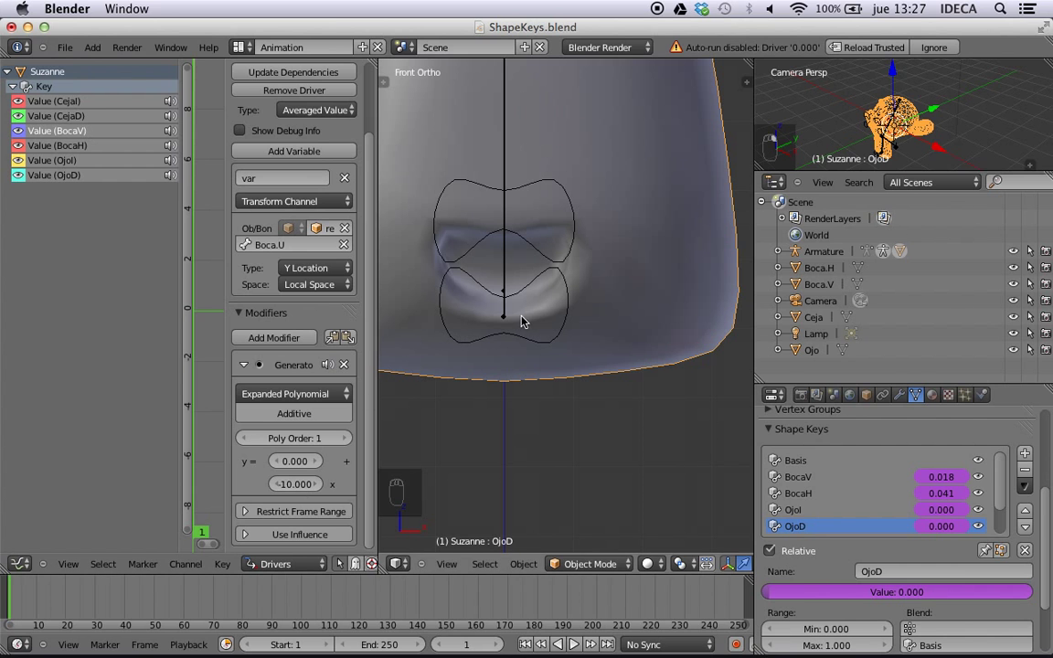
- Test the stronger BocaV response by moving the Boca.U bone slightly down, and cancel the move
right_click(529, 245)
key(g)
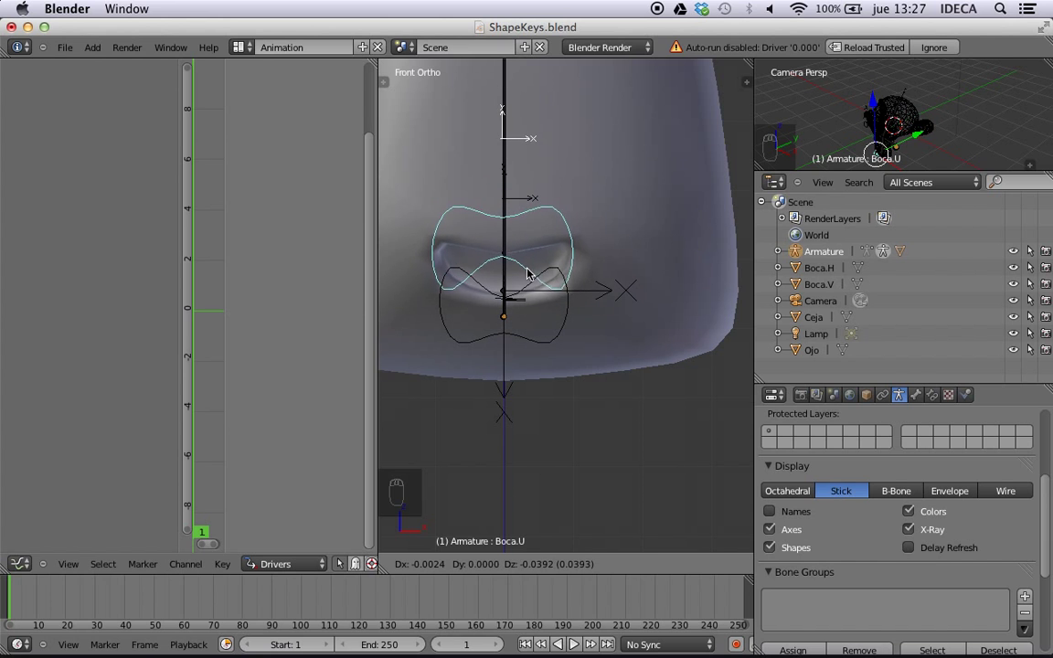
right_click(527, 297)
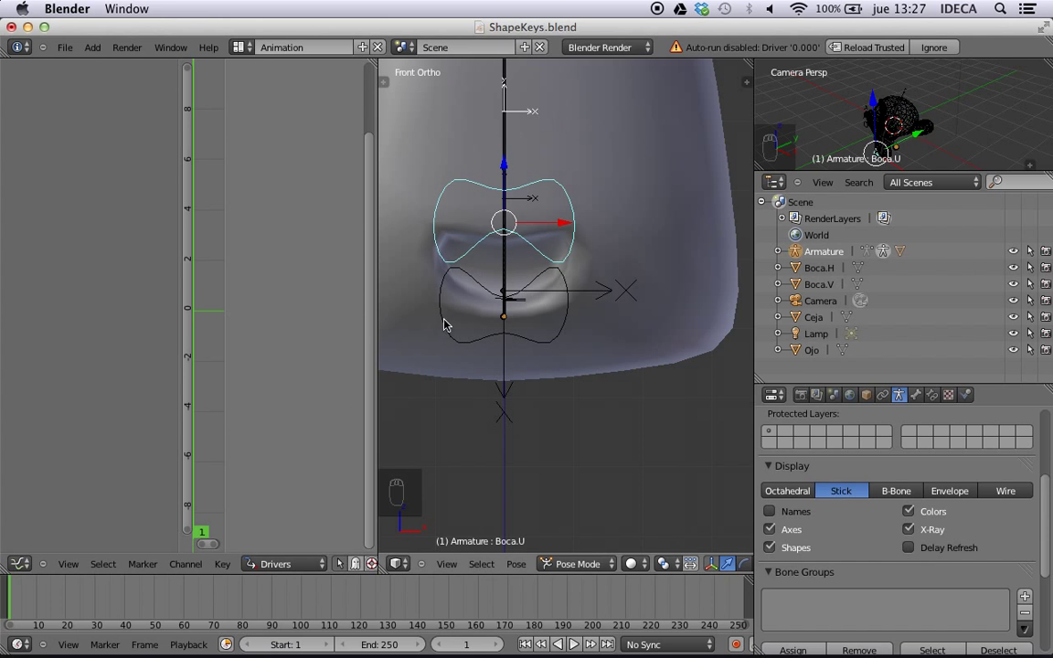
- Test the lower mouth control by moving the Boca.D bone well below the chin, and cancel the move
right_click(393, 290)
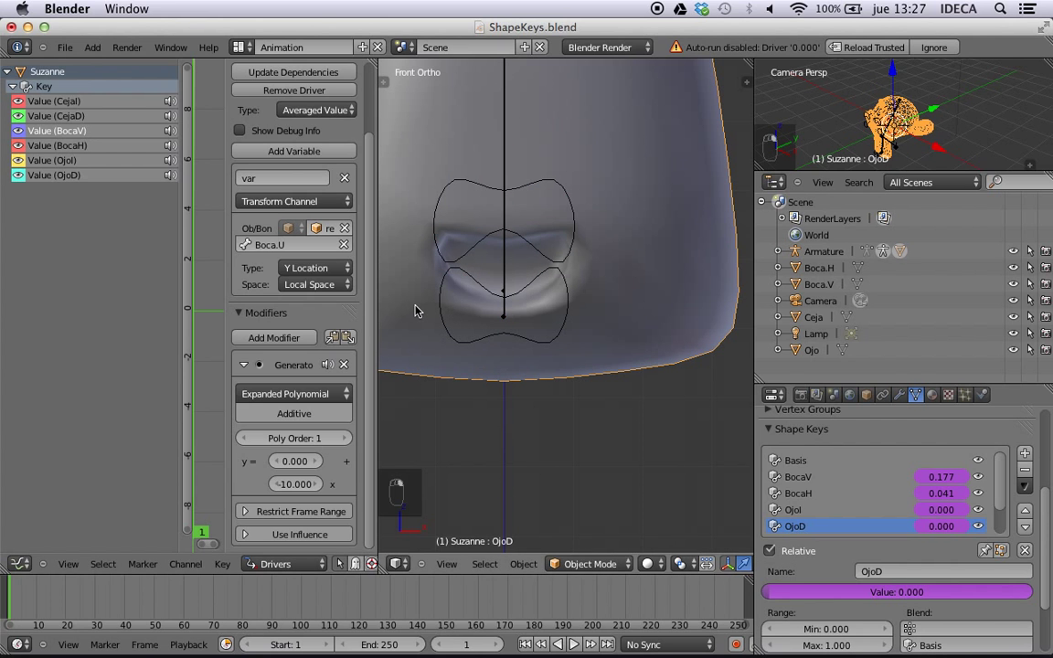
click(37, 133)
right_click(493, 339)
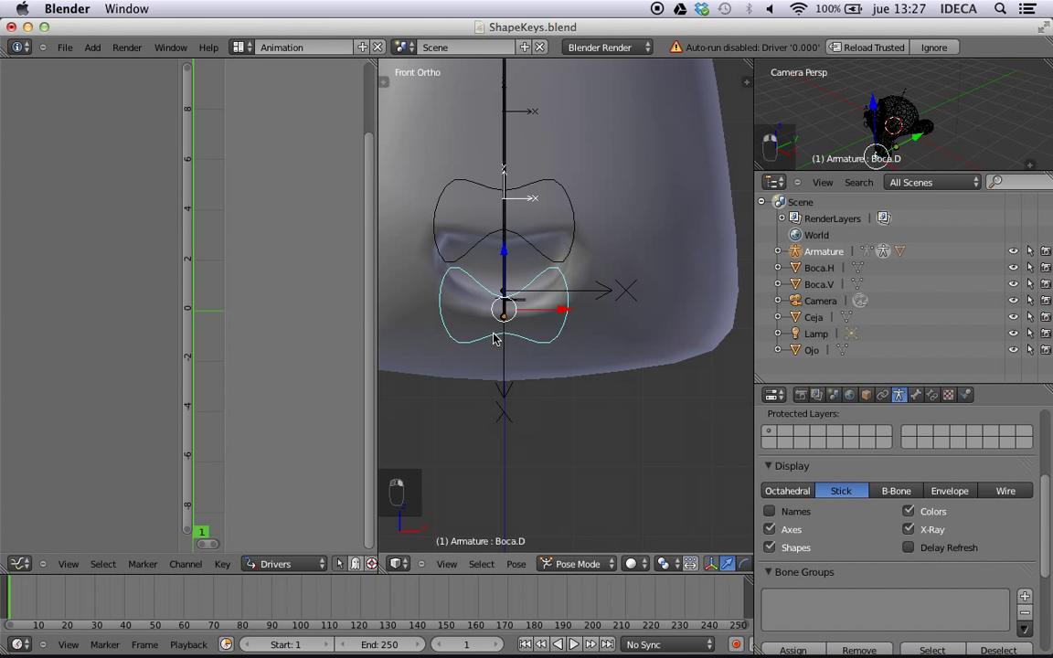
key(g)
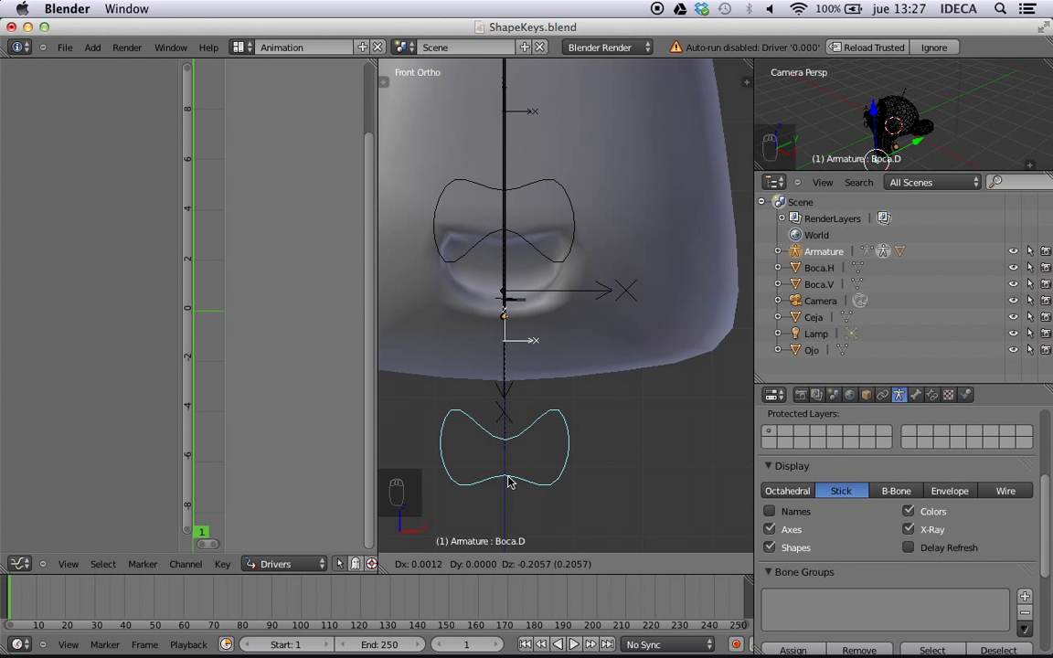
key(Escape)
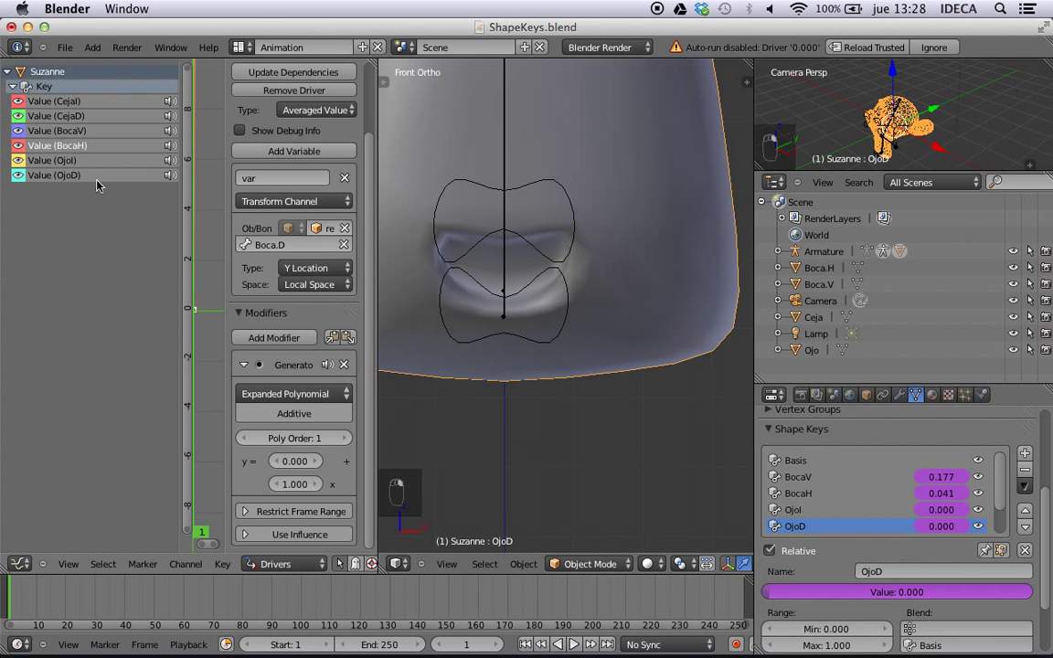
- Set the x coefficient of the BocaH driver's Generator modifier to -10
click(301, 483)
text(-10)
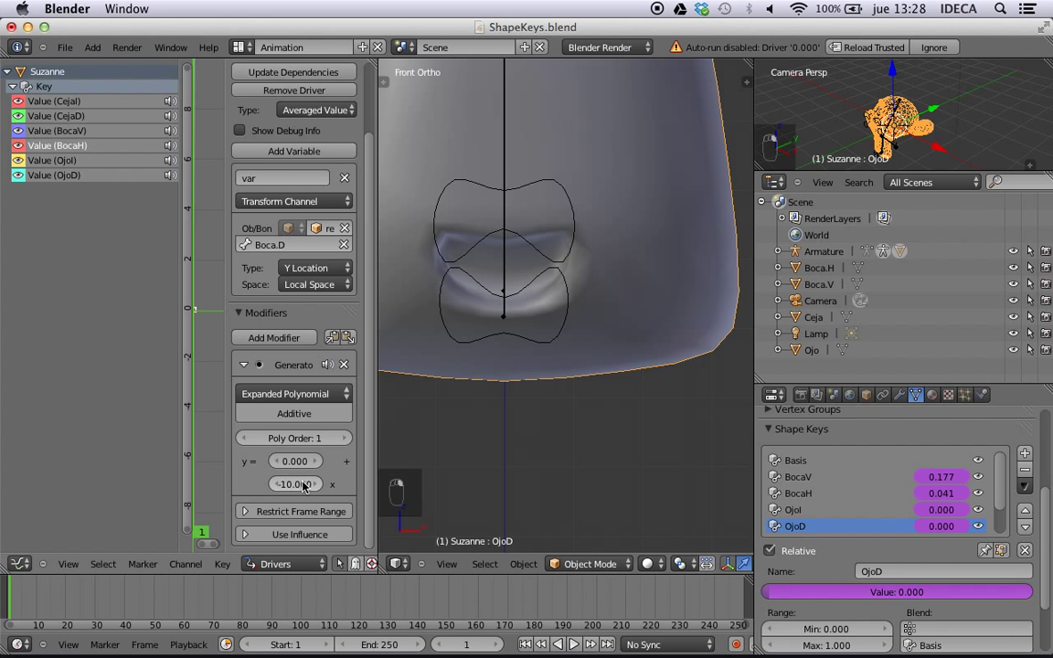
key(Return)
- Test the stronger BocaH response by moving the Boca.D bone down and up, and undo the move
right_click(505, 315)
key(g)
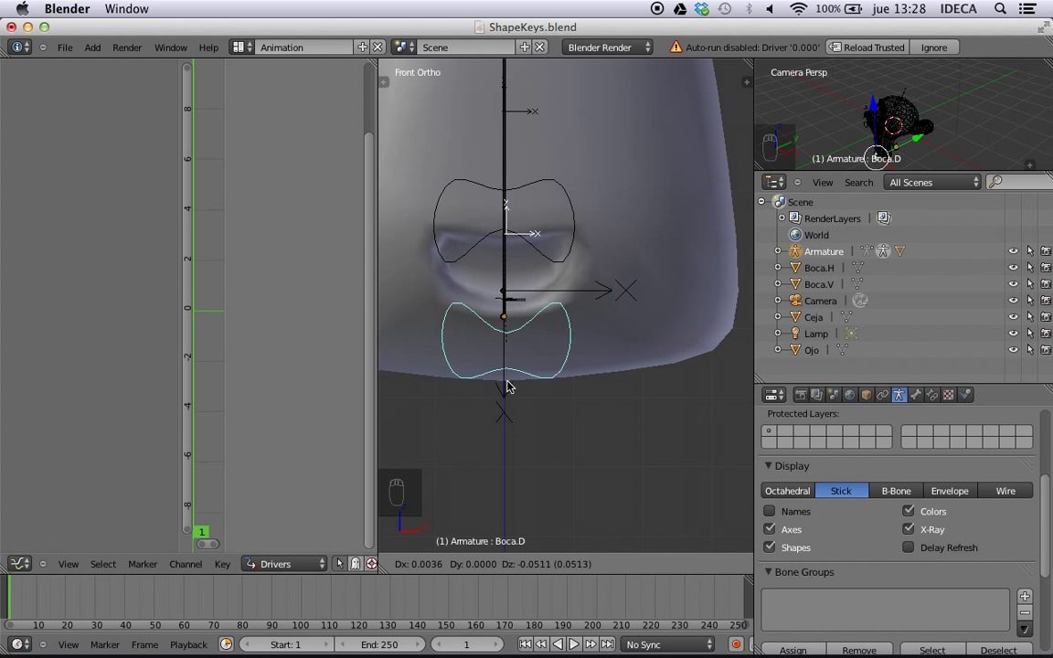
click(508, 306)
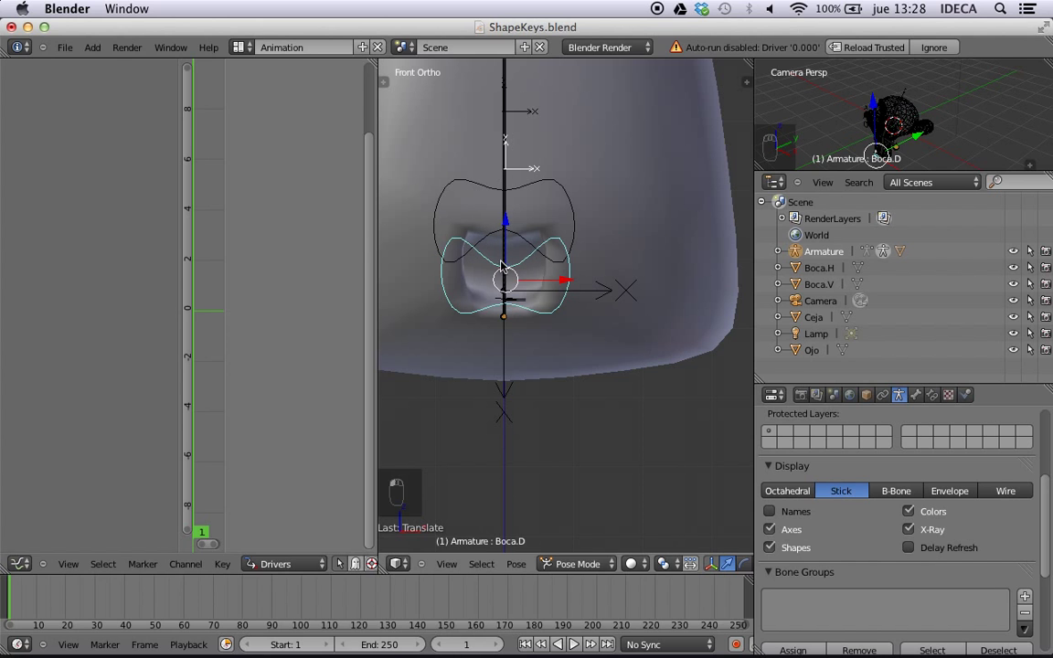
key(super+z)
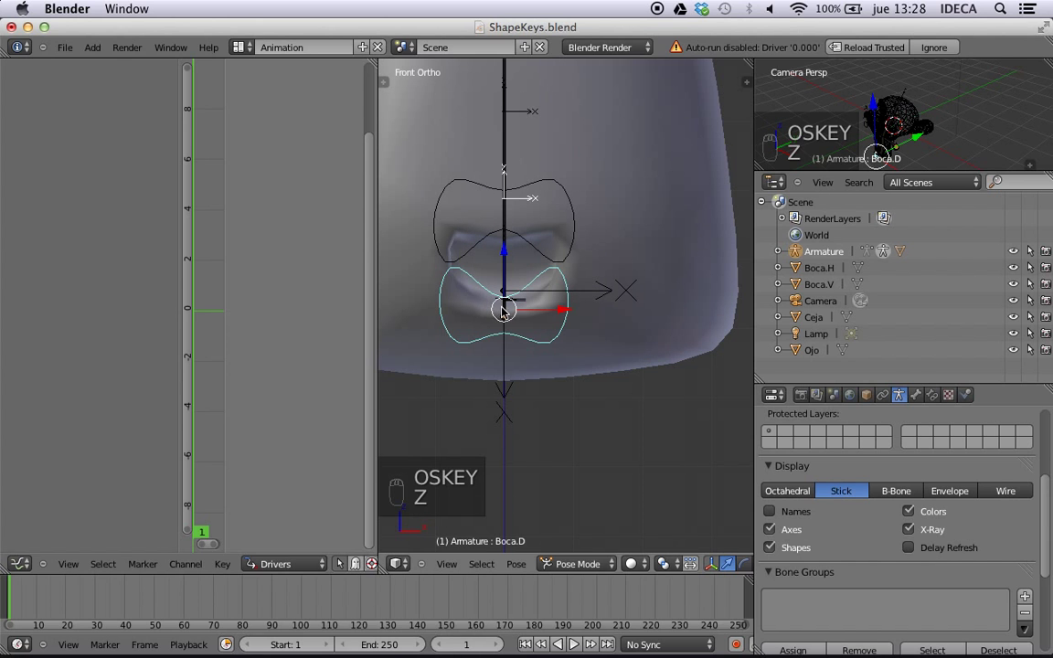
- From an angled side view of the head, test the Ojo.L bone by moving it slightly forward, and cancel the move
scroll(502, 311, down, 6)
shift+middle_drag(539, 198, 544, 365)
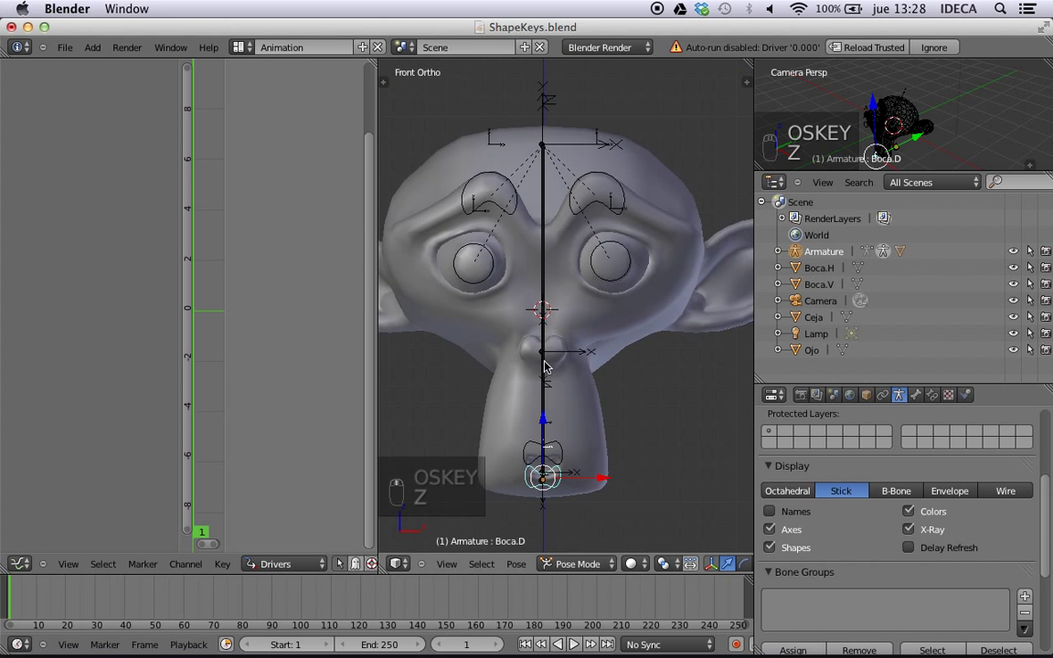
middle_drag(611, 316, 484, 308)
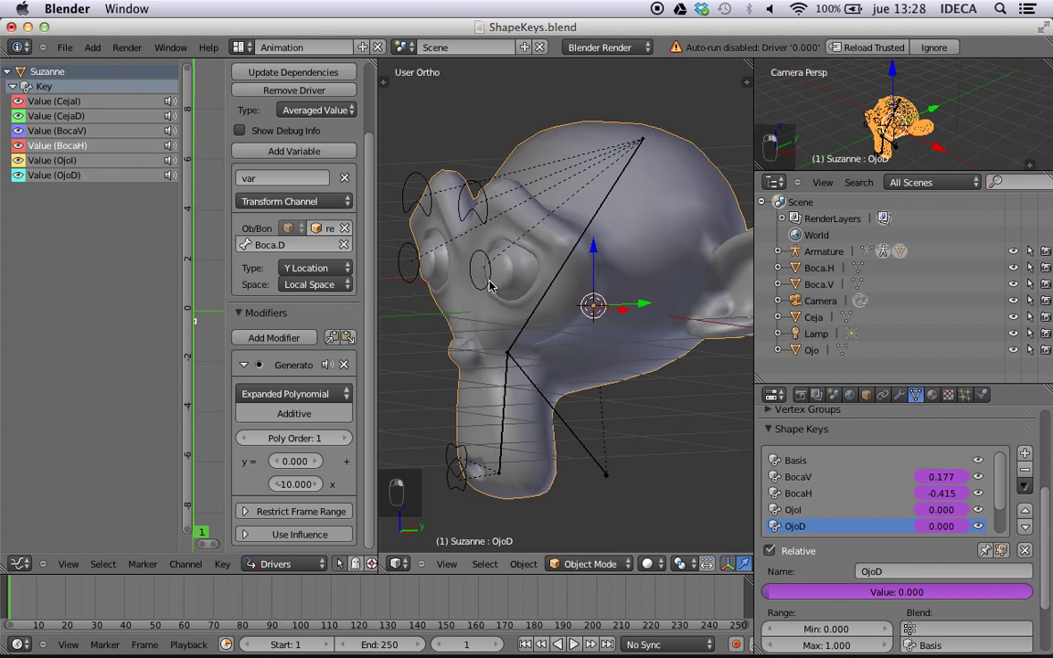
right_click(488, 284)
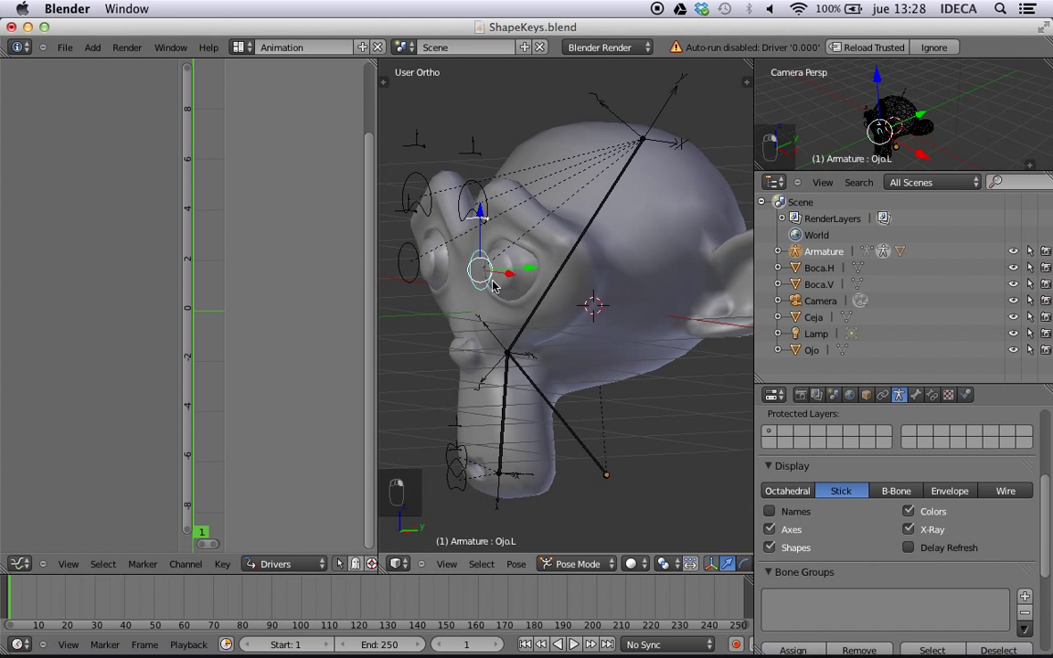
key(g)
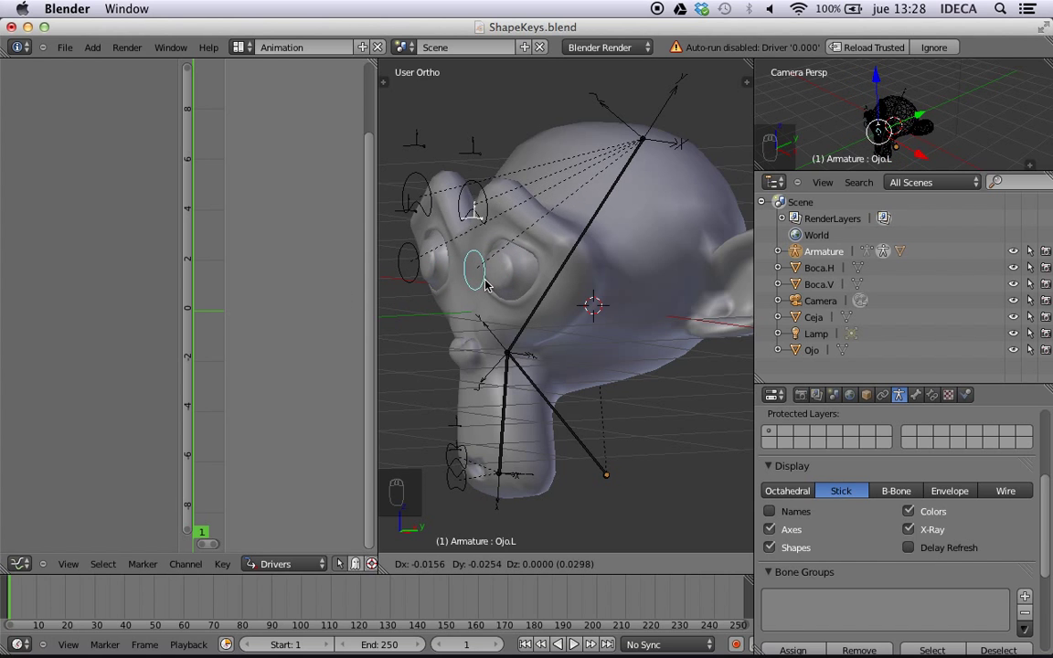
click(485, 285)
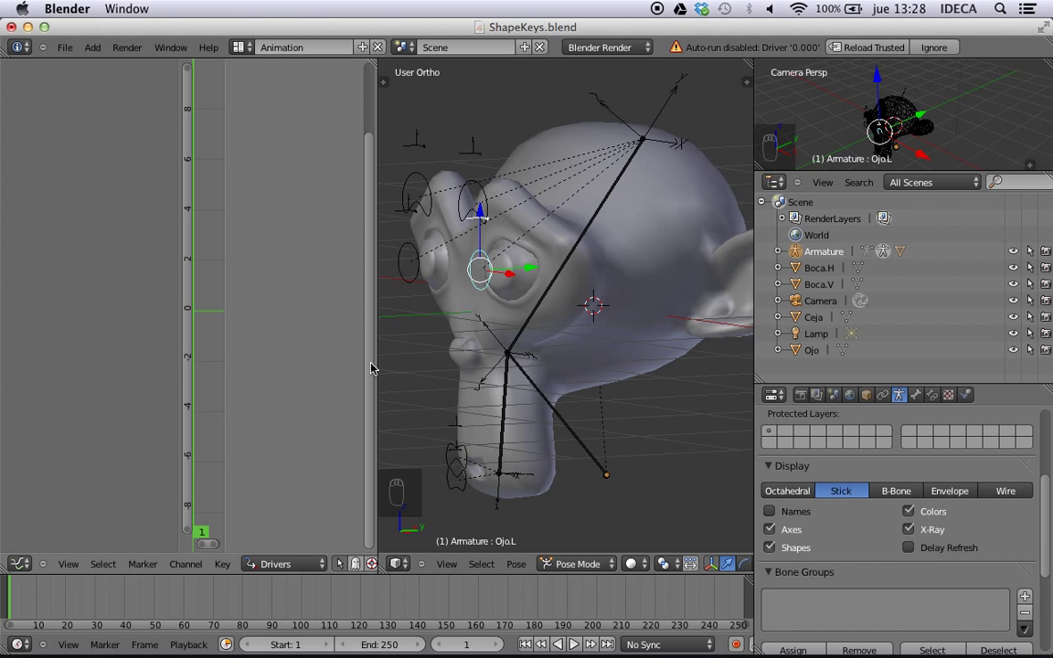
- Reselect the Suzanne head and set the x coefficient of the OjoI driver's Generator modifier to 10
right_click(604, 209)
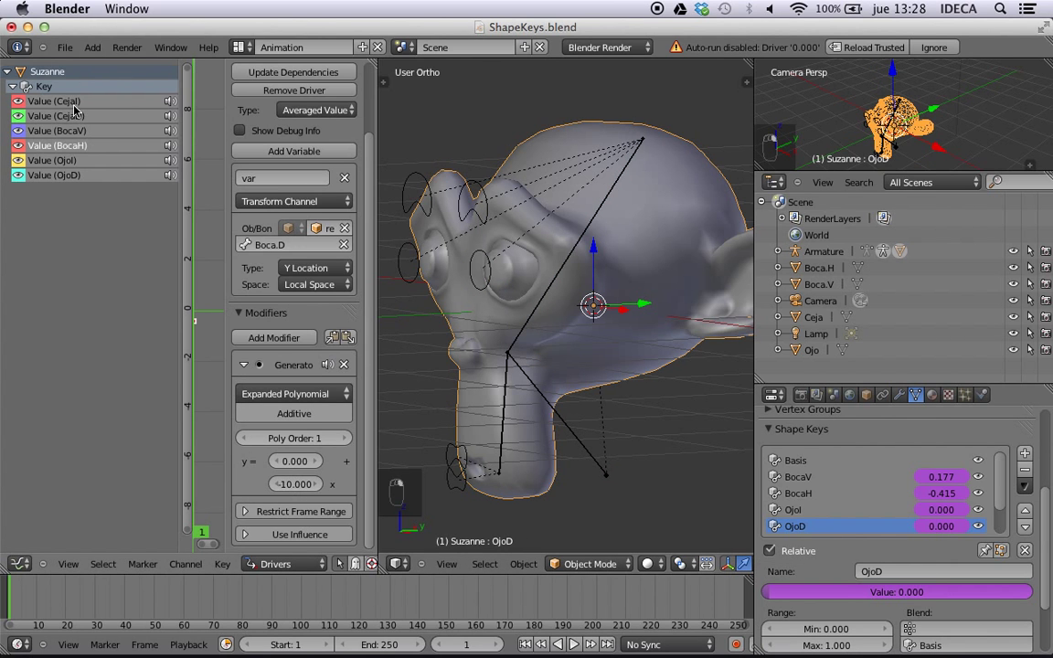
click(70, 162)
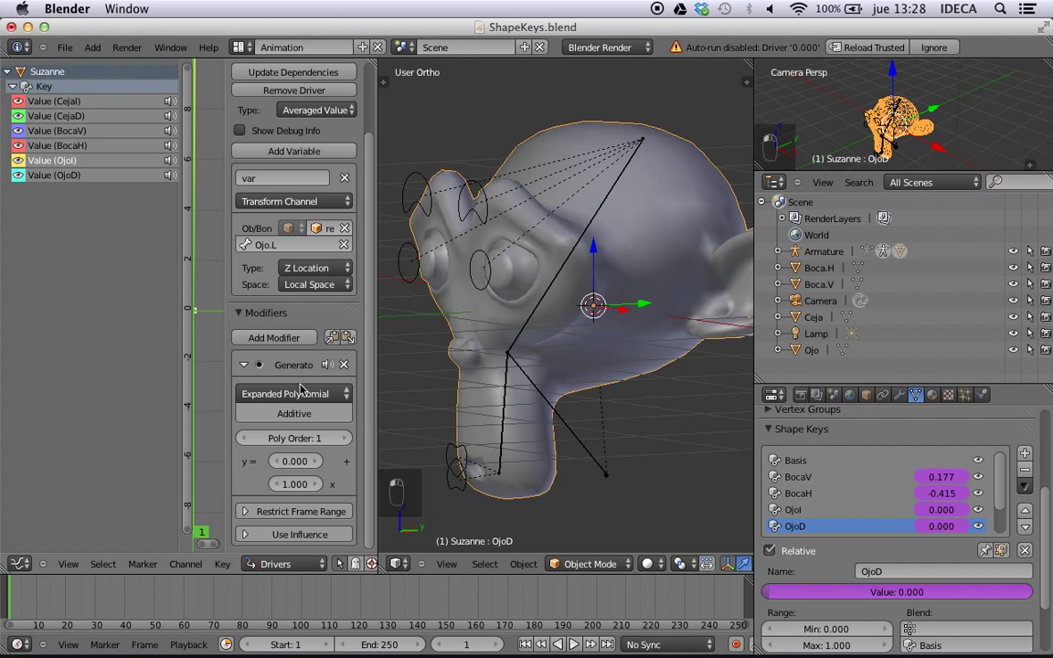
click(300, 484)
text(10)
key(Return)
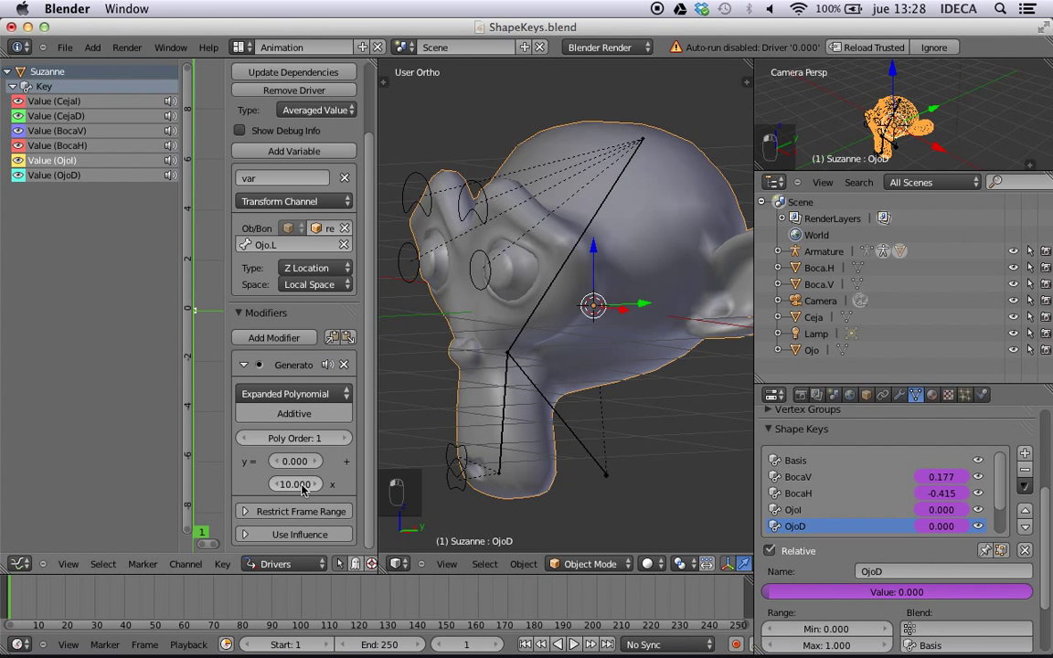
- Test the stronger OjoI response by moving the Ojo.L bone away from the eye, and cancel the move
right_click(484, 274)
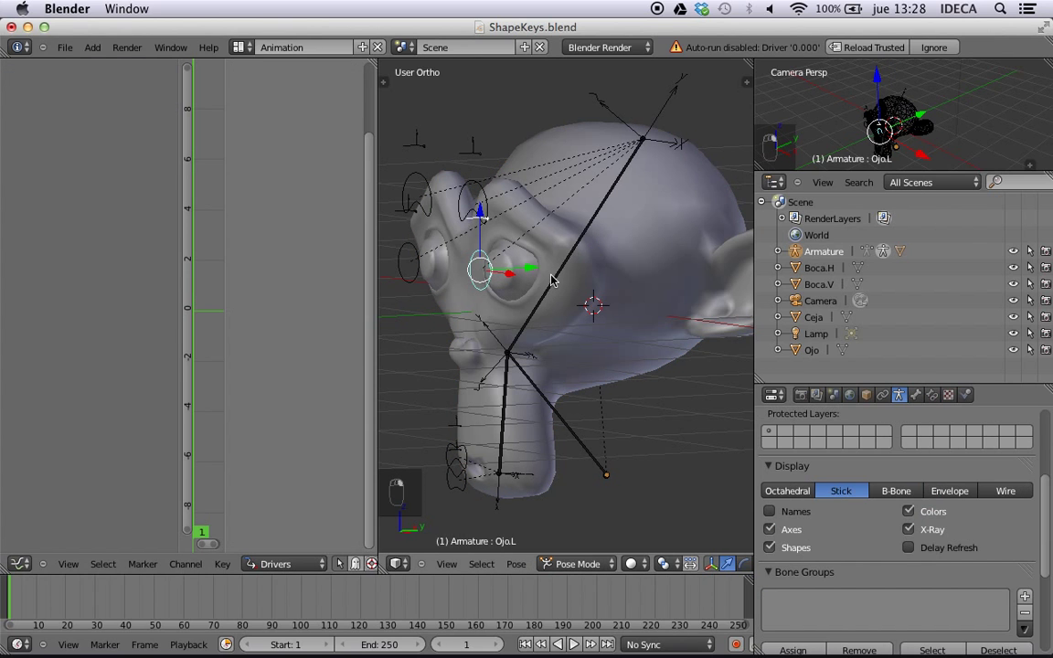
key(g)
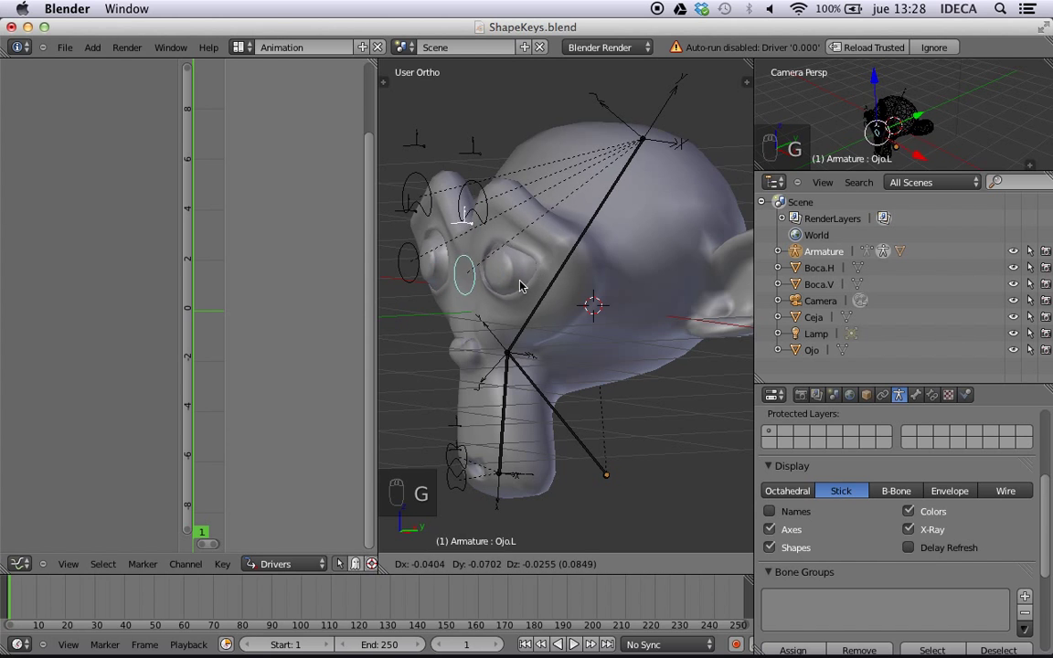
right_click(514, 285)
- Reselect the Suzanne head and set the x coefficient of the OjoD driver's Generator modifier to 10
right_click(412, 281)
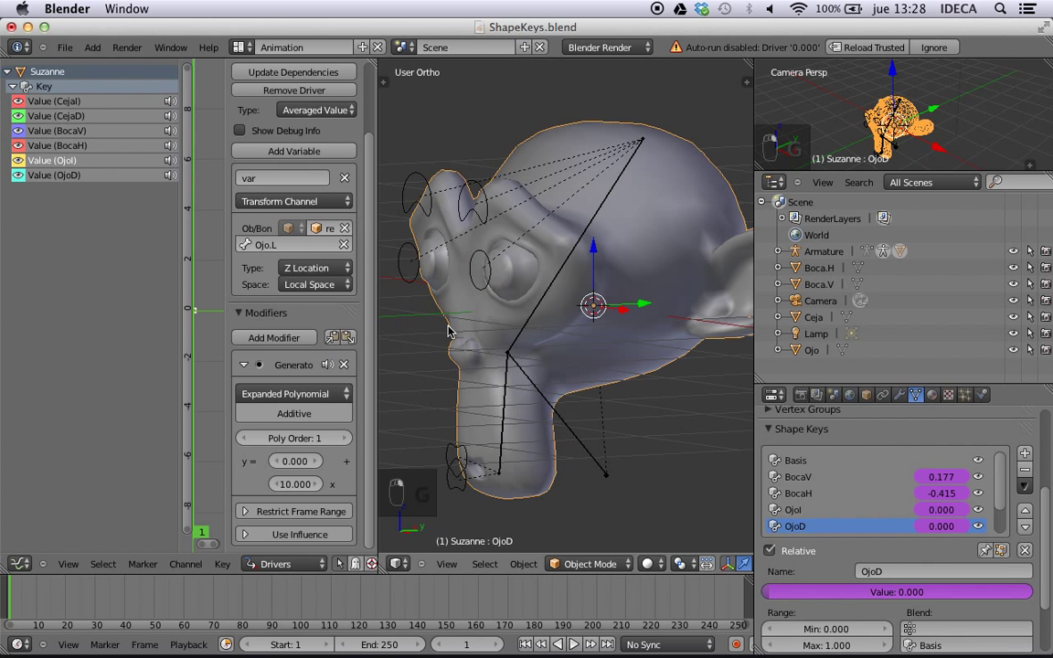
click(78, 174)
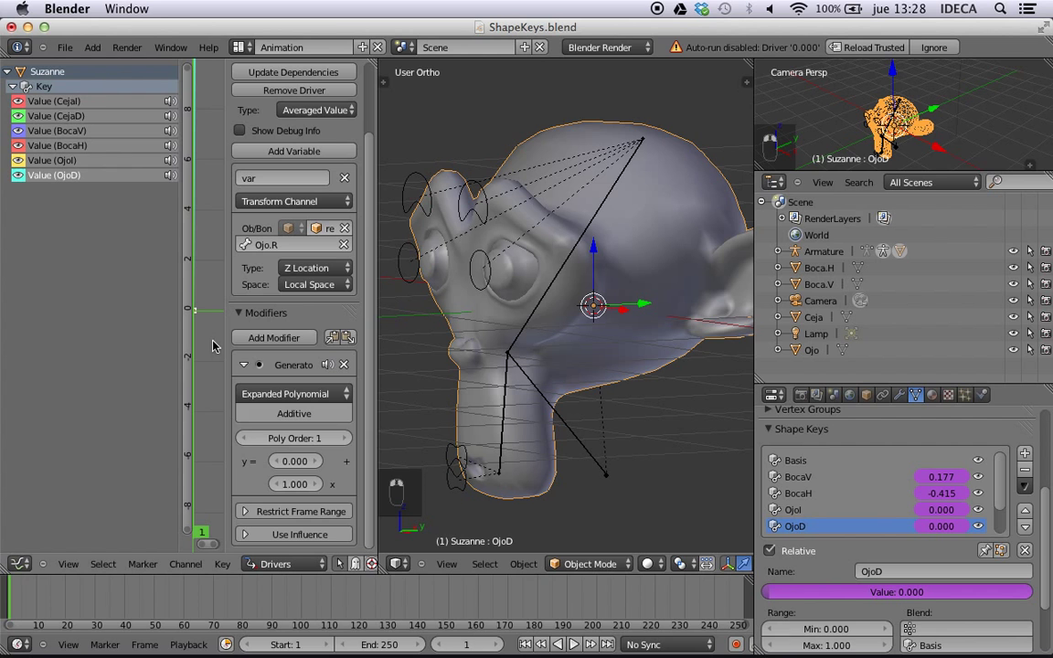
click(288, 488)
text(10)
key(Return)
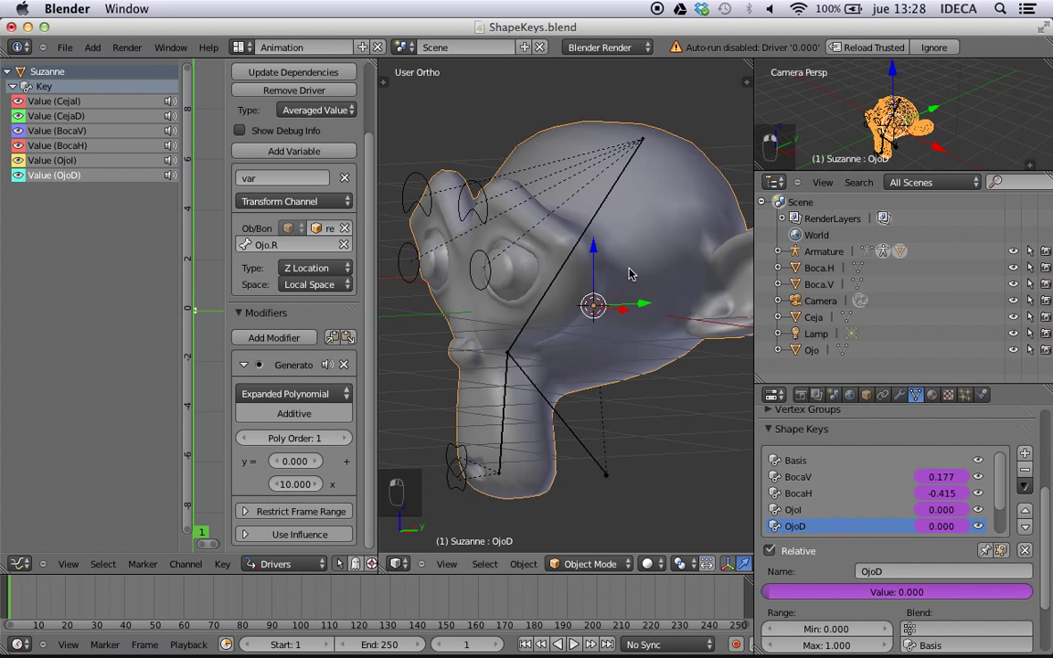
- Test the OjoD response by moving the Ojo.R bone forward away from the face, and cancel the move
key(g)
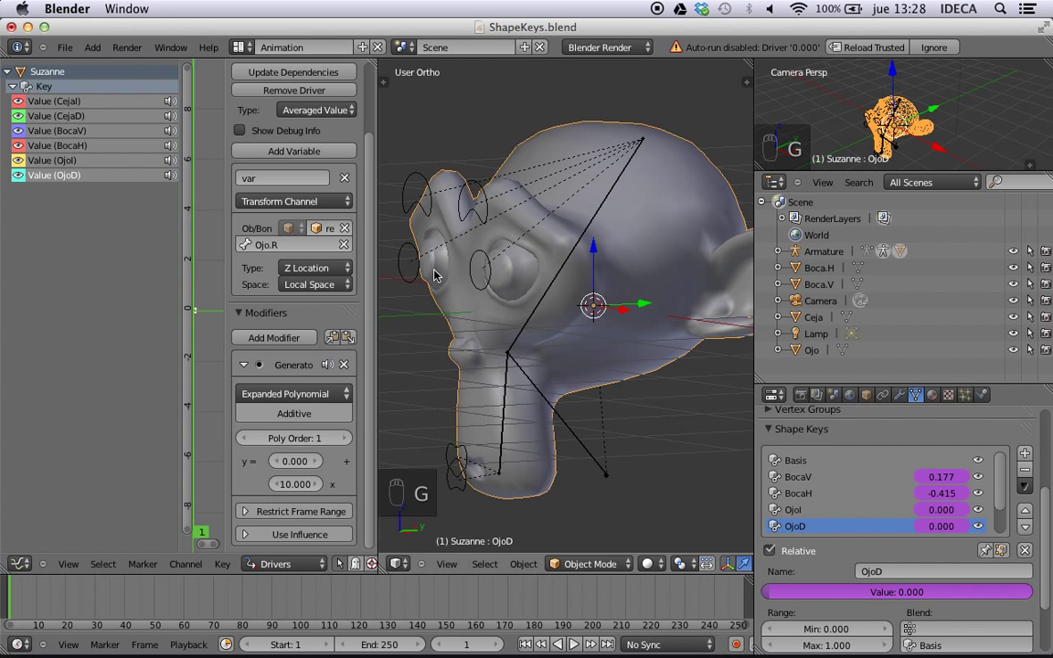
right_click(417, 267)
key(g)
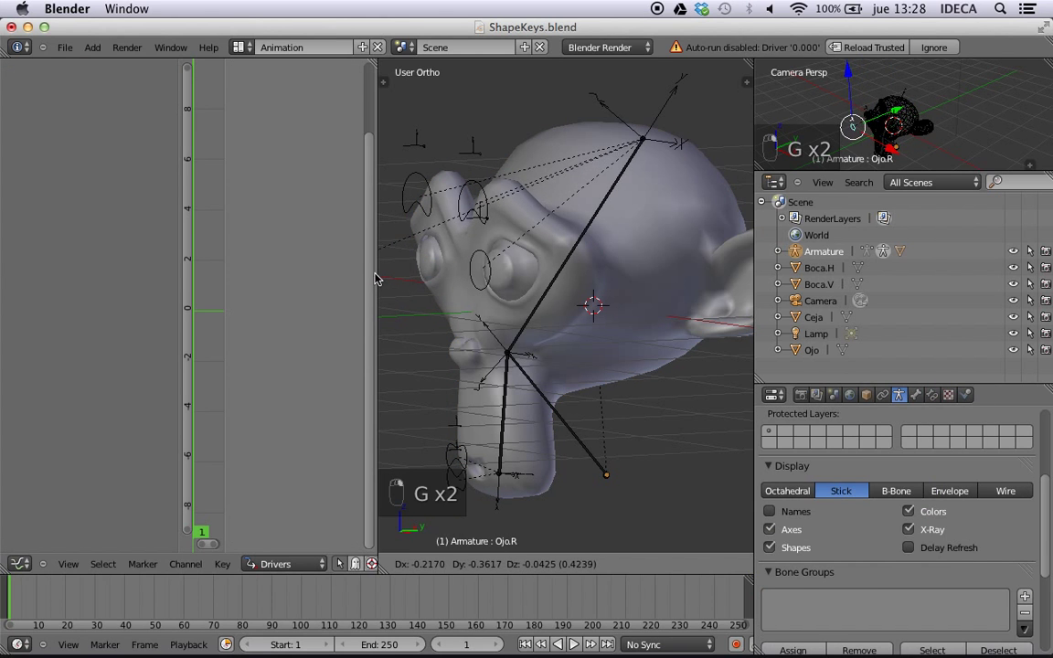
click(477, 272)
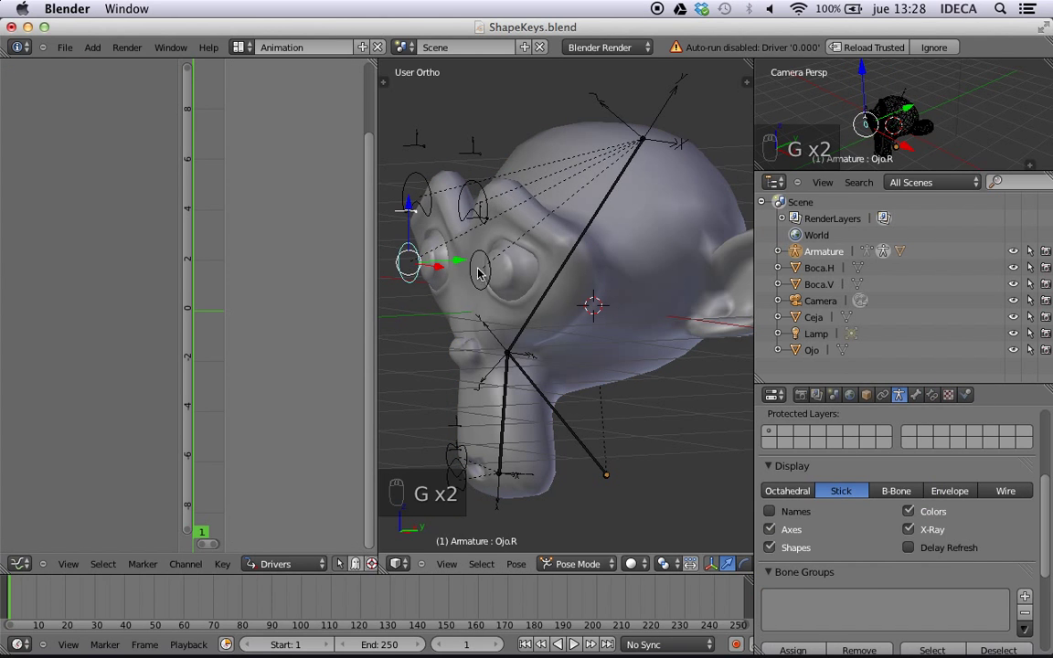
- Enlarge the 3D view by joining it over the driver editor area, showing the head from the front
scroll(549, 275, down, 2)
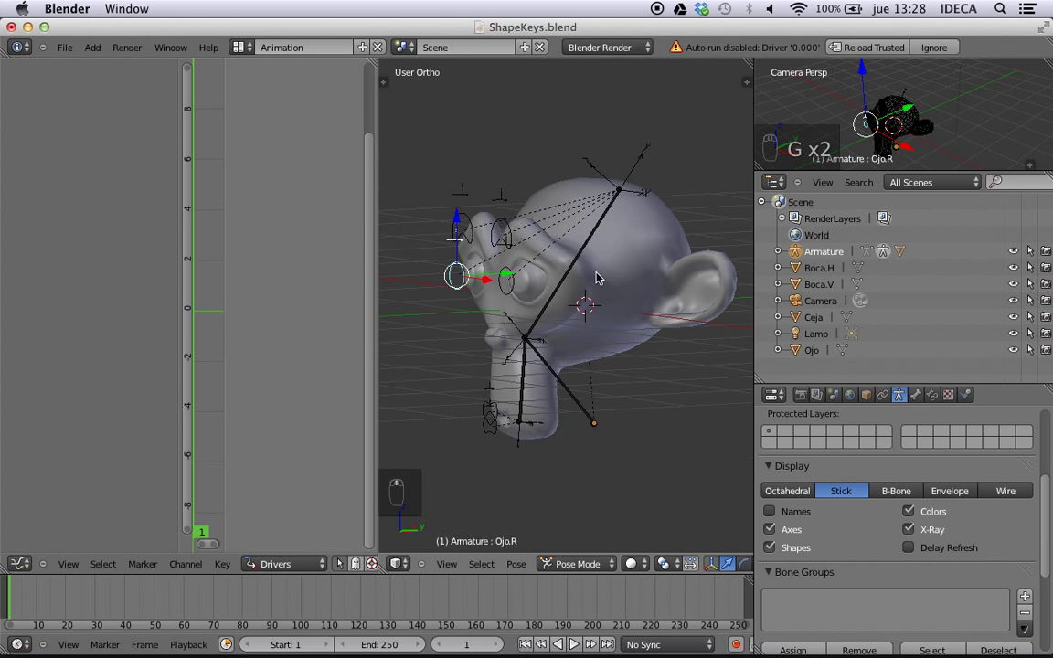
key(KP_1)
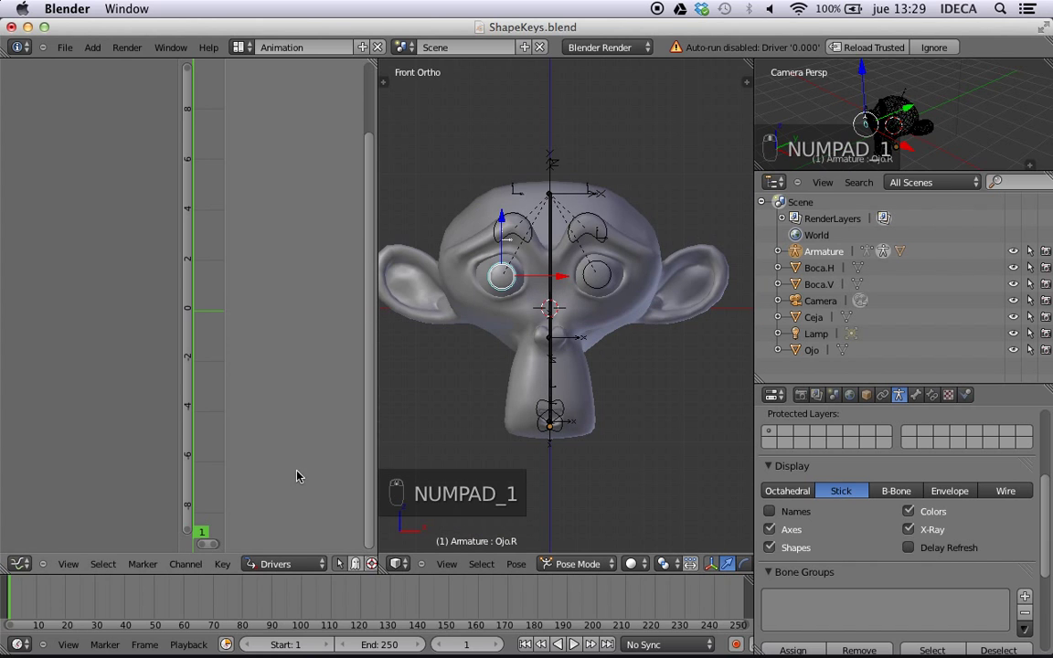
right_click(374, 425)
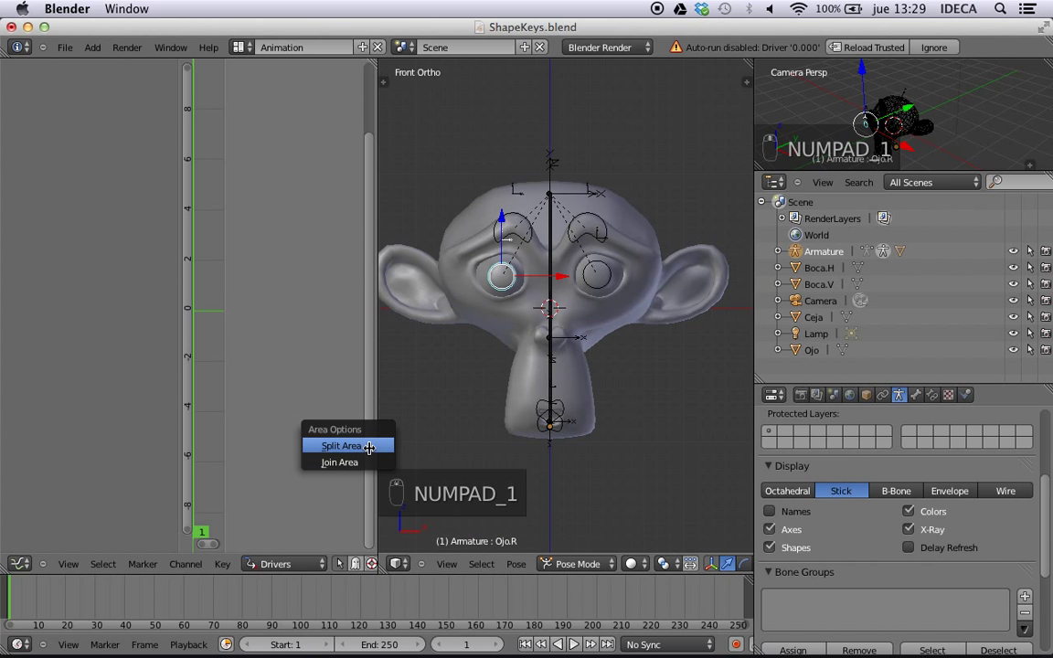
click(334, 416)
click(263, 431)
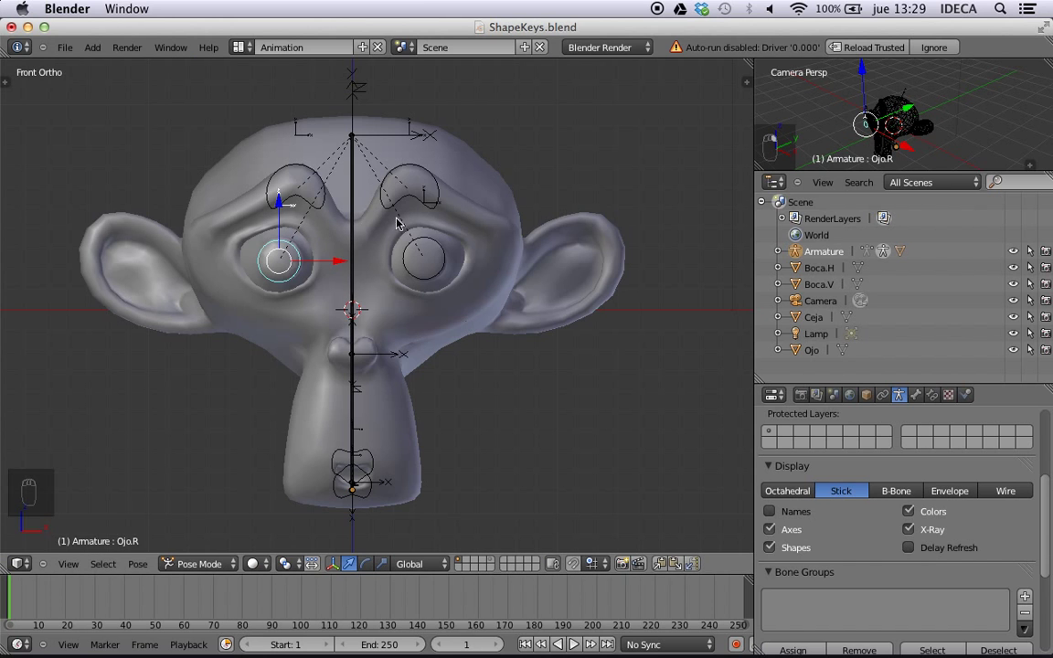
middle_drag(462, 221, 413, 247)
key(KP_1)
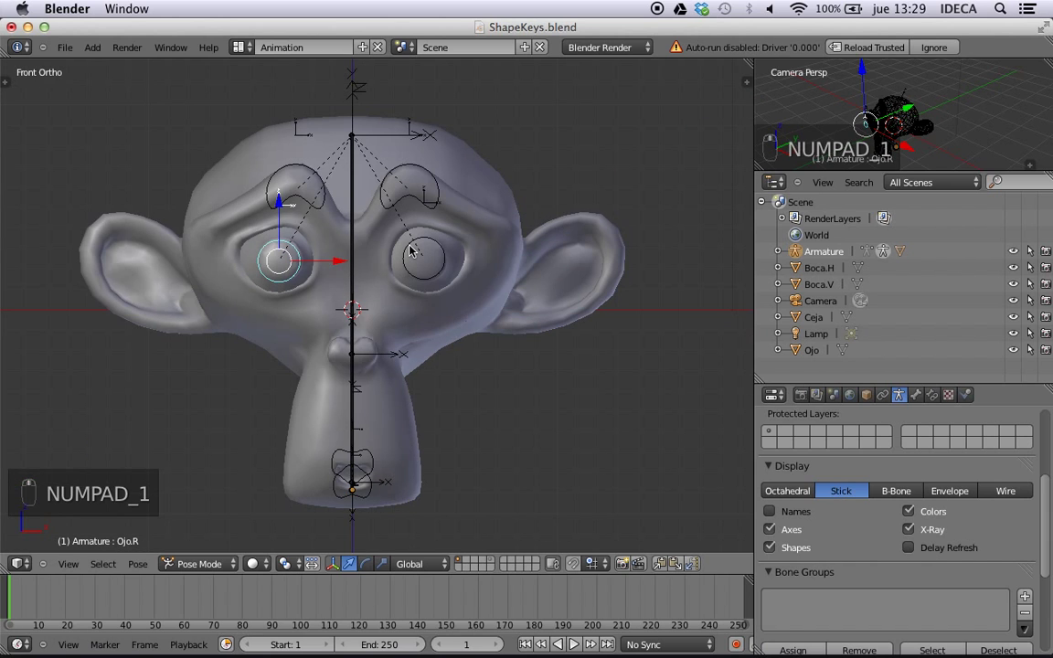
- Test how freely the Ceja.L eyebrow bone moves by carrying it sideways past the ear, and cancel the move
right_click(411, 171)
key(g)
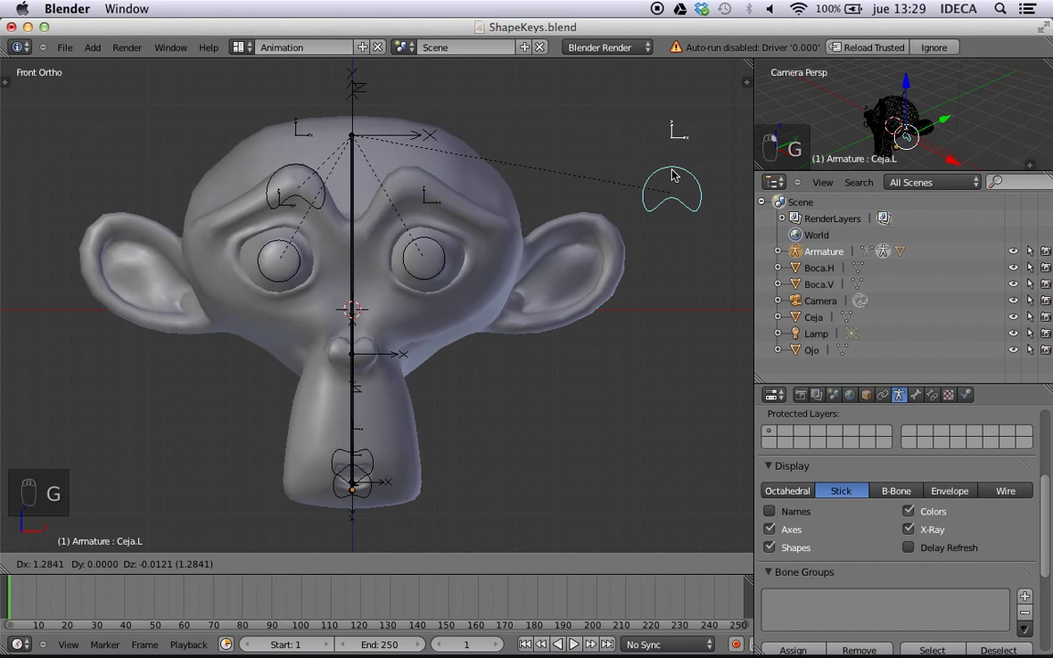
right_click(672, 176)
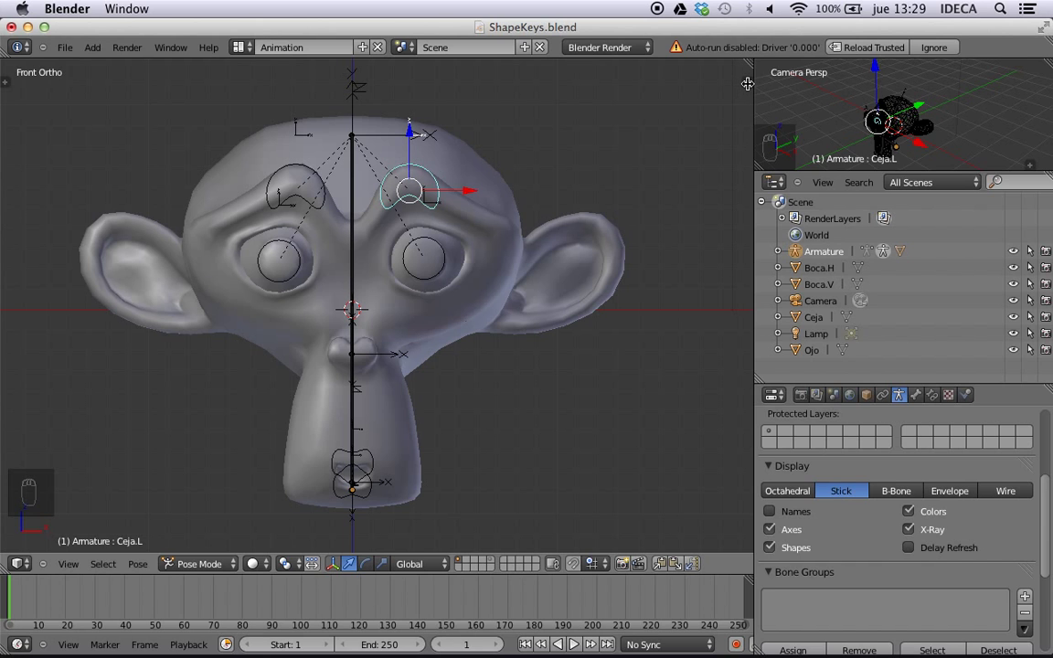
- Show the Ceja.L bone's transform properties and lock its W, X, Y, Z rotation and its X, Y, Z scale
key(n)
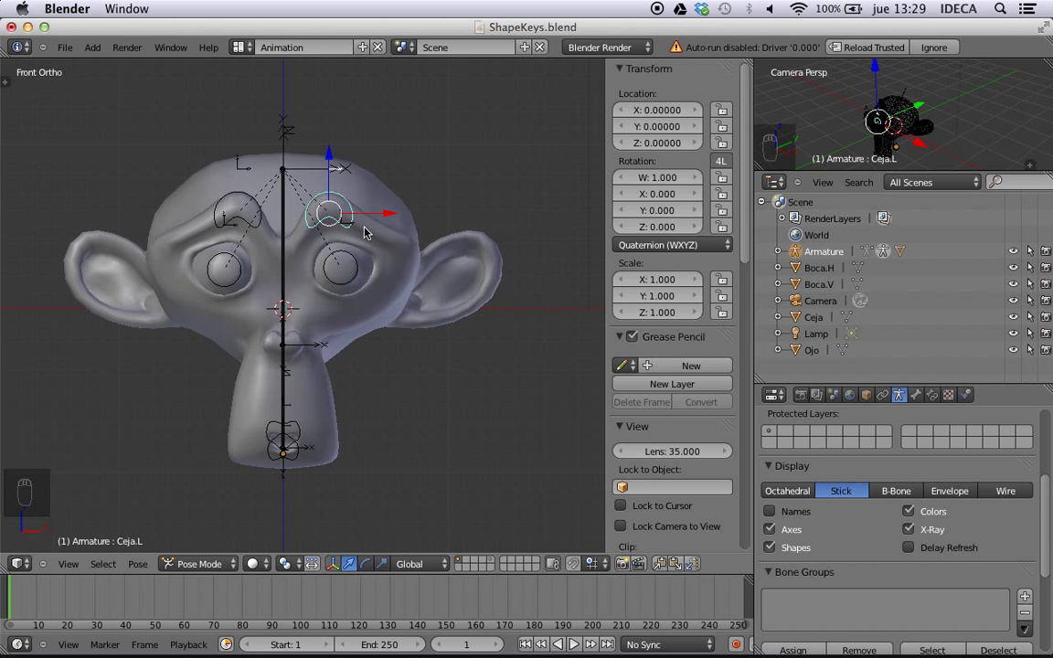
scroll(364, 232, up, 2)
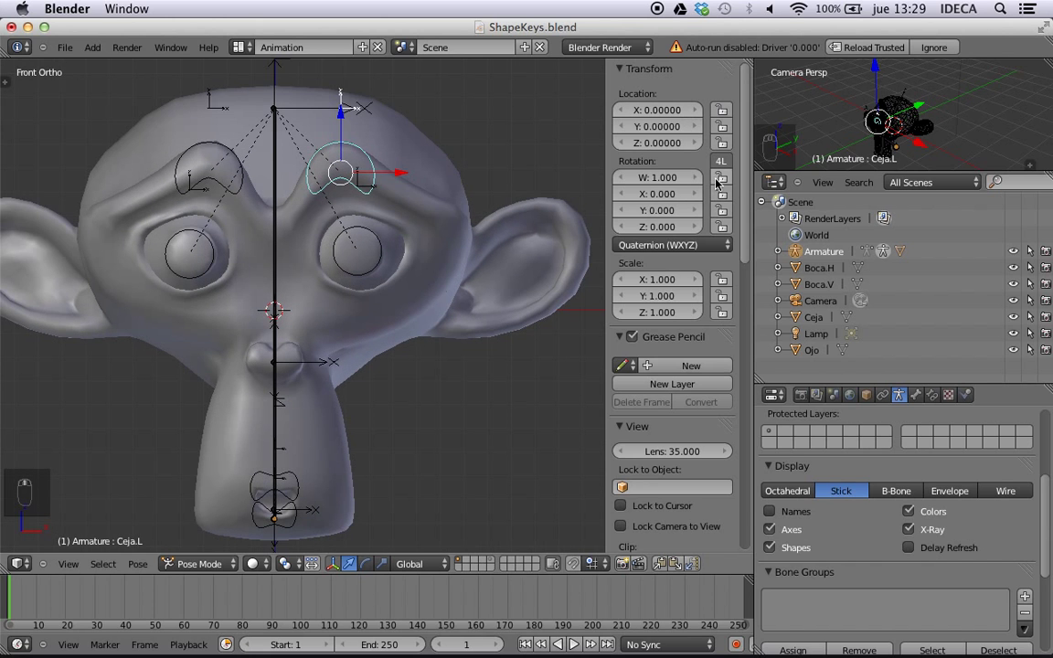
drag(723, 178, 722, 322)
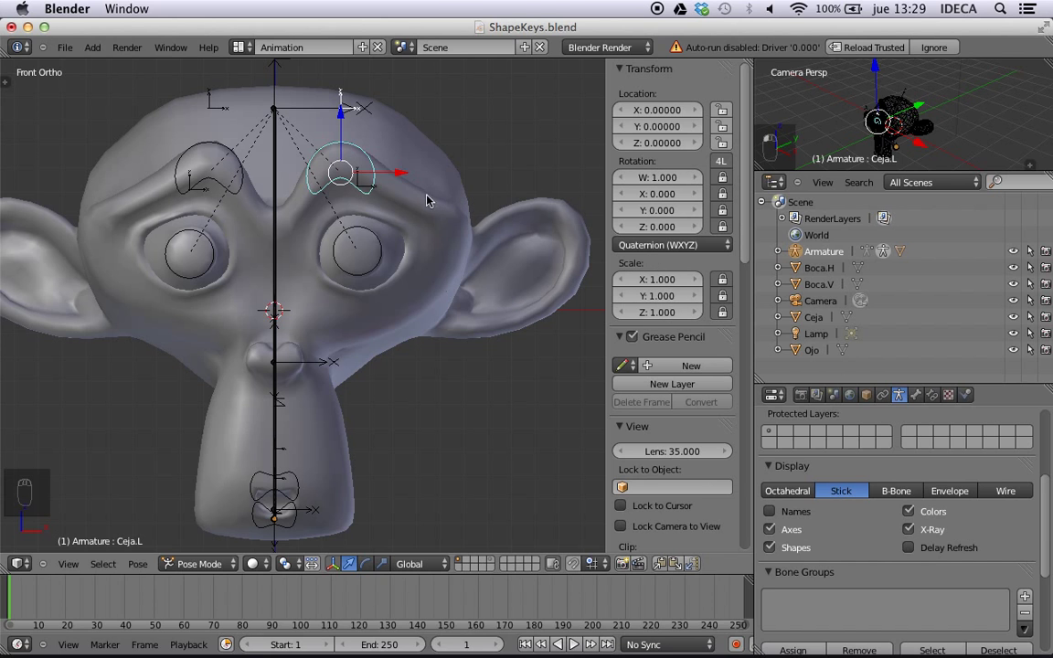
- Test the Ceja.L bone's locks by moving it sideways and scaling it, cancelling both transforms
key(g)
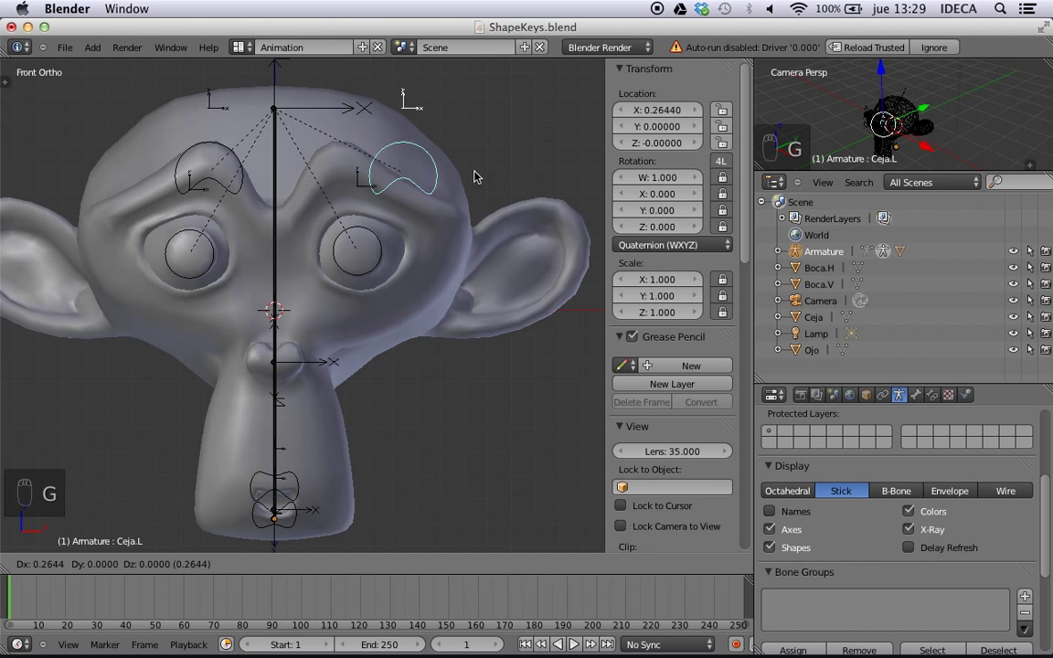
right_click(358, 205)
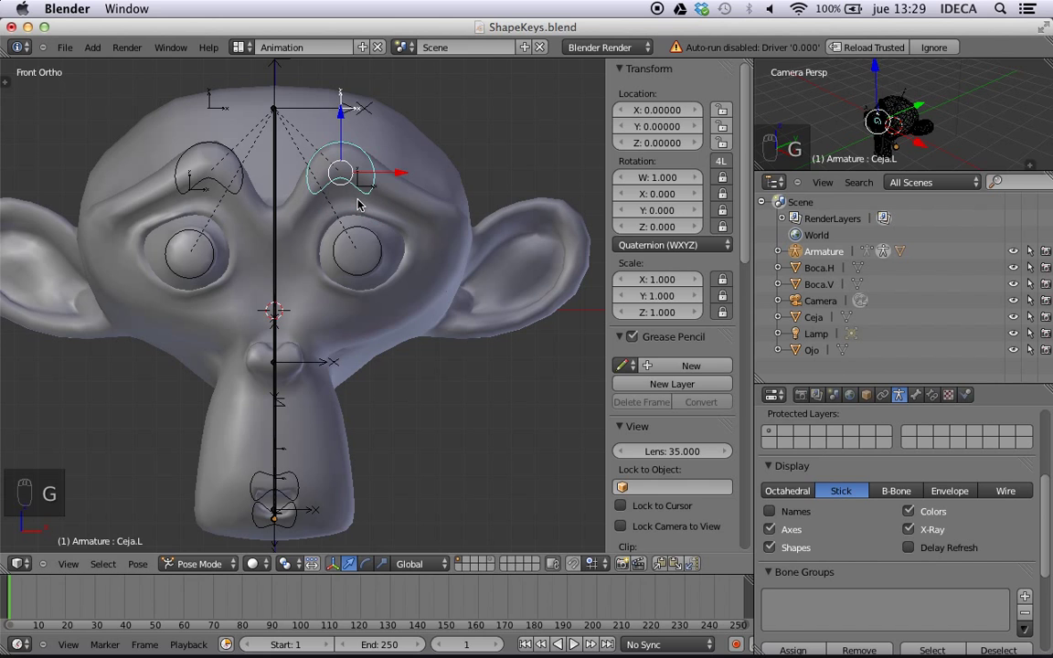
key(s)
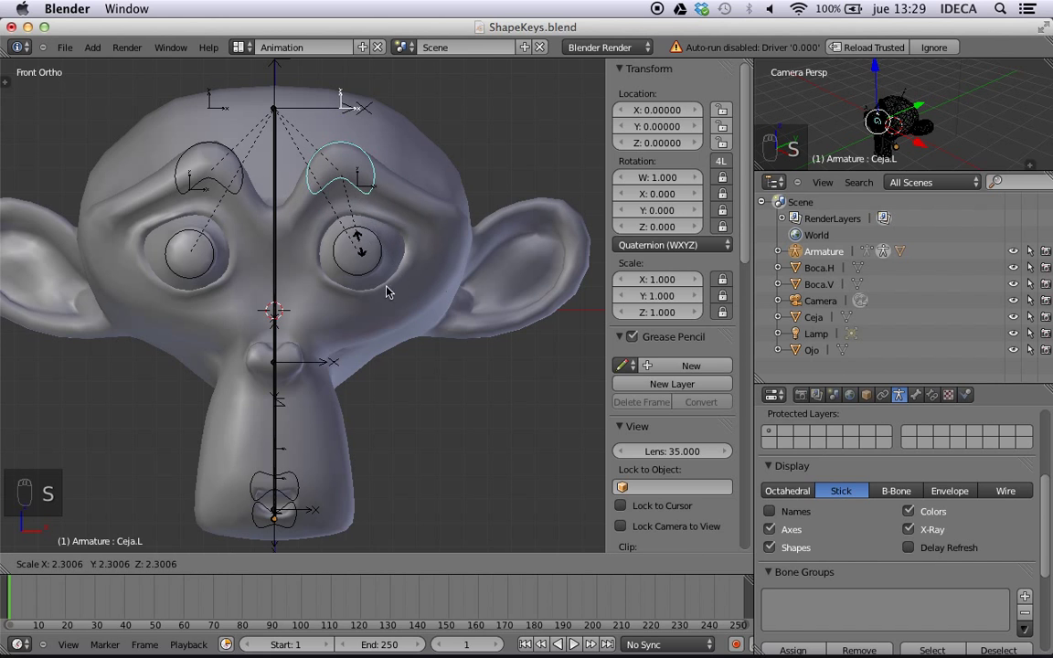
right_click(444, 331)
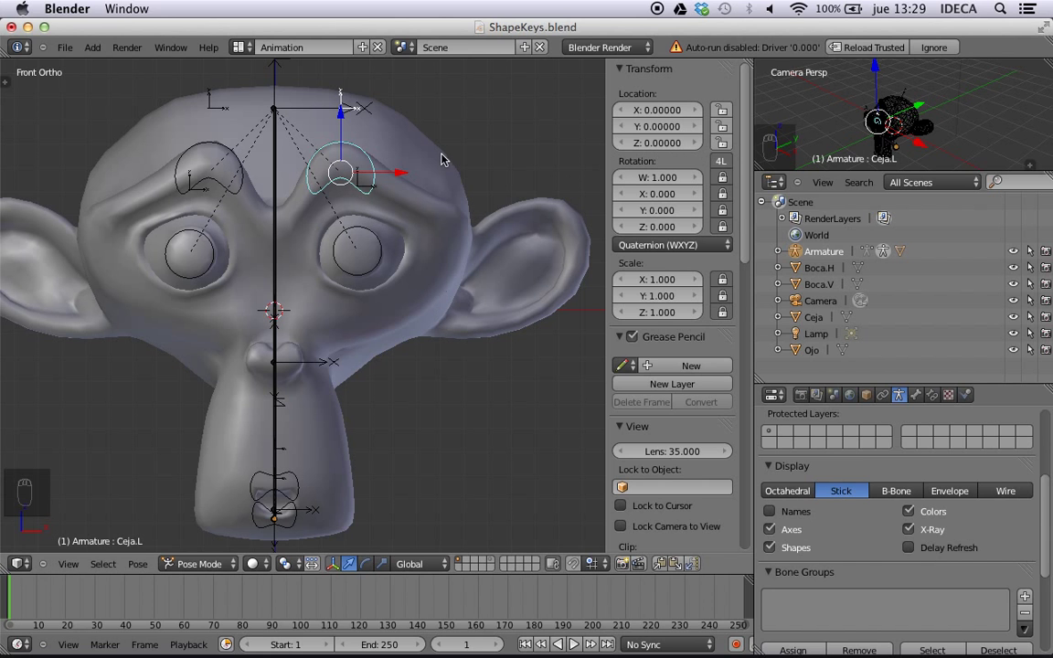
- Lock the Ceja.L bone's X and Z location, leaving its Y location free
middle_drag(382, 165, 356, 192)
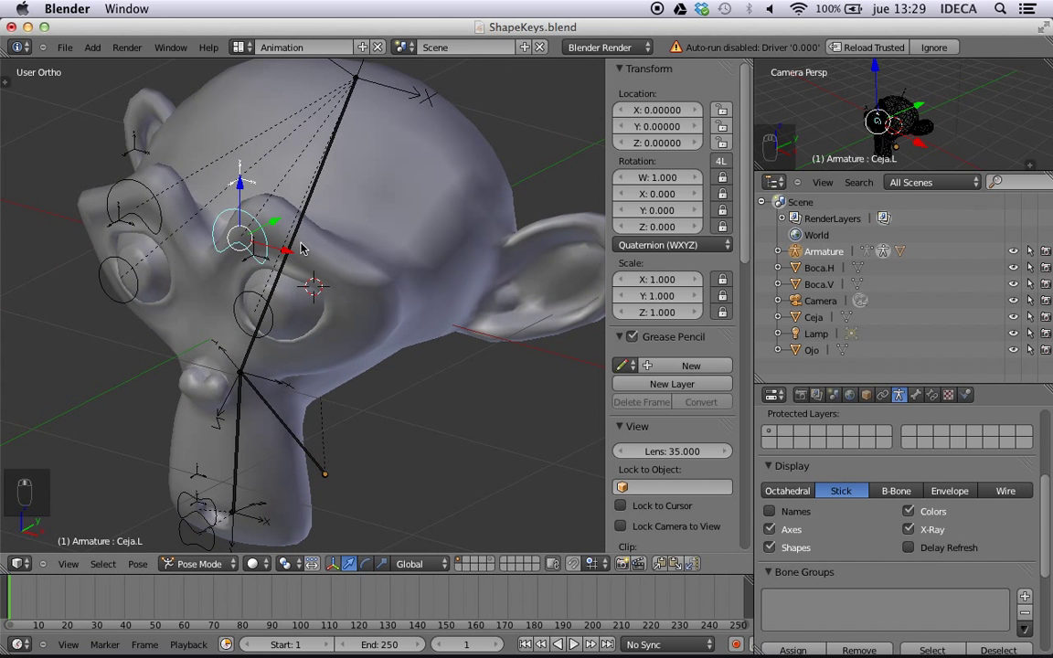
scroll(283, 174, up, 2)
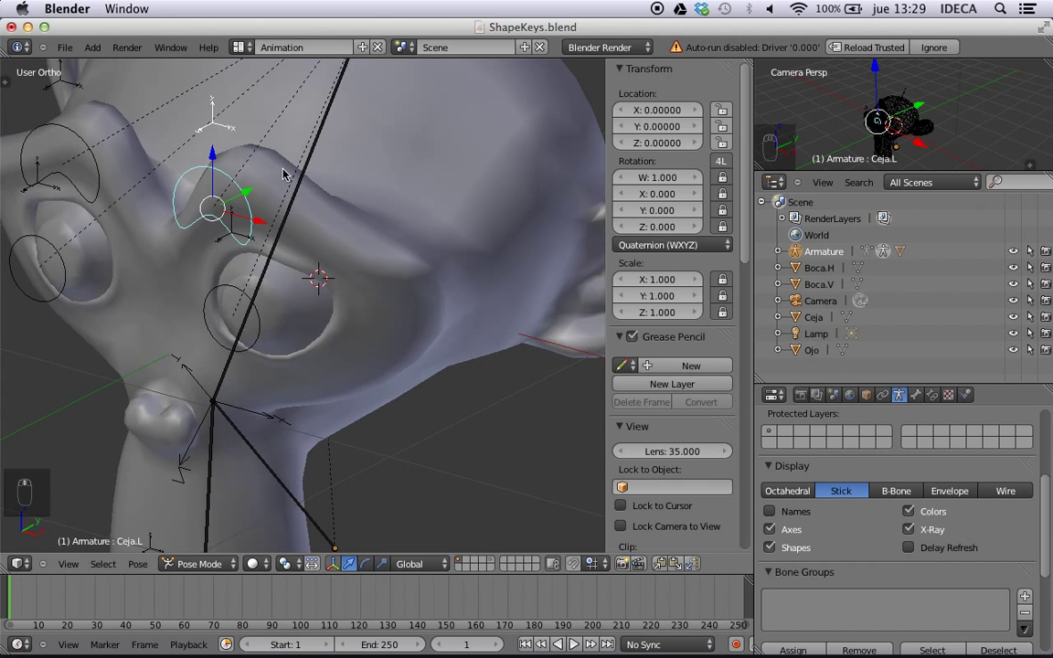
drag(722, 144, 723, 108)
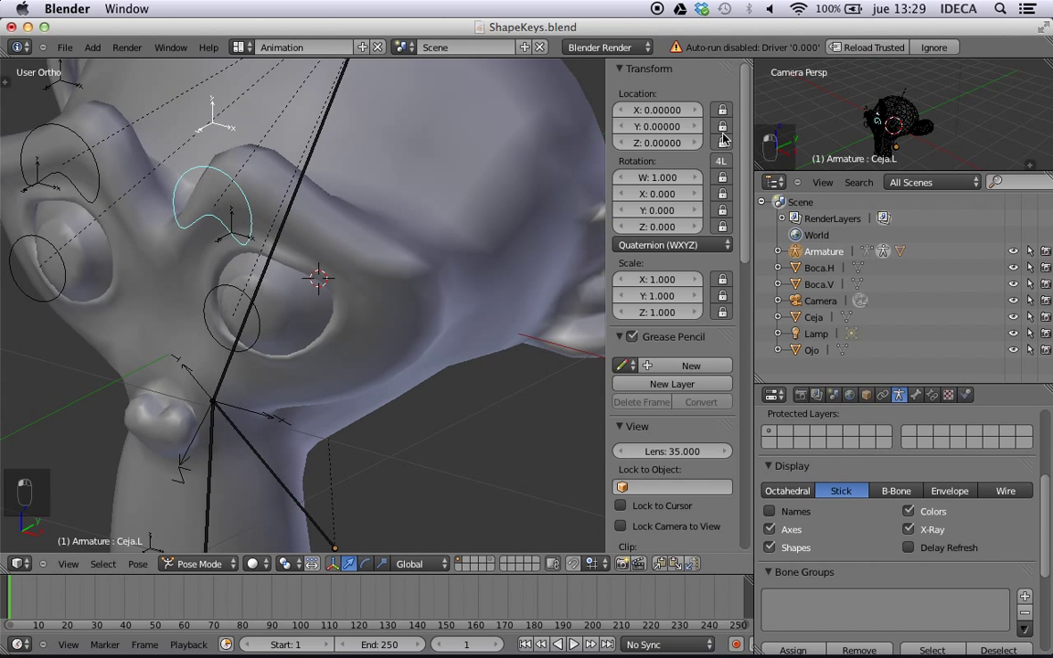
click(722, 128)
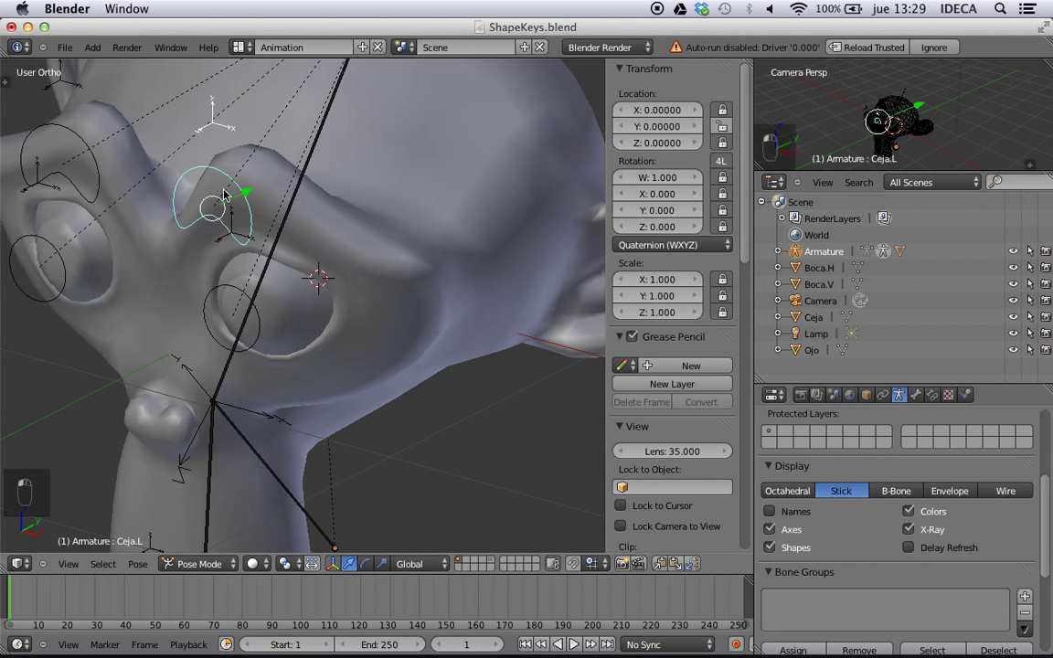
- Test the Ceja.L bone's restricted movement from an angled view and from the front, cancelling each move
key(g)
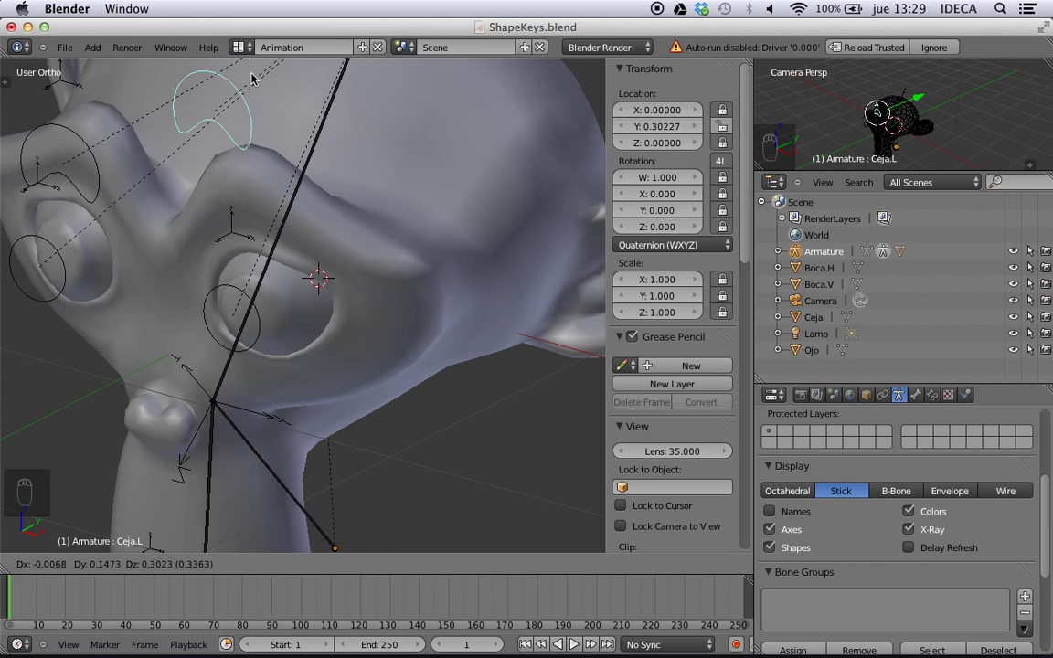
key(Escape)
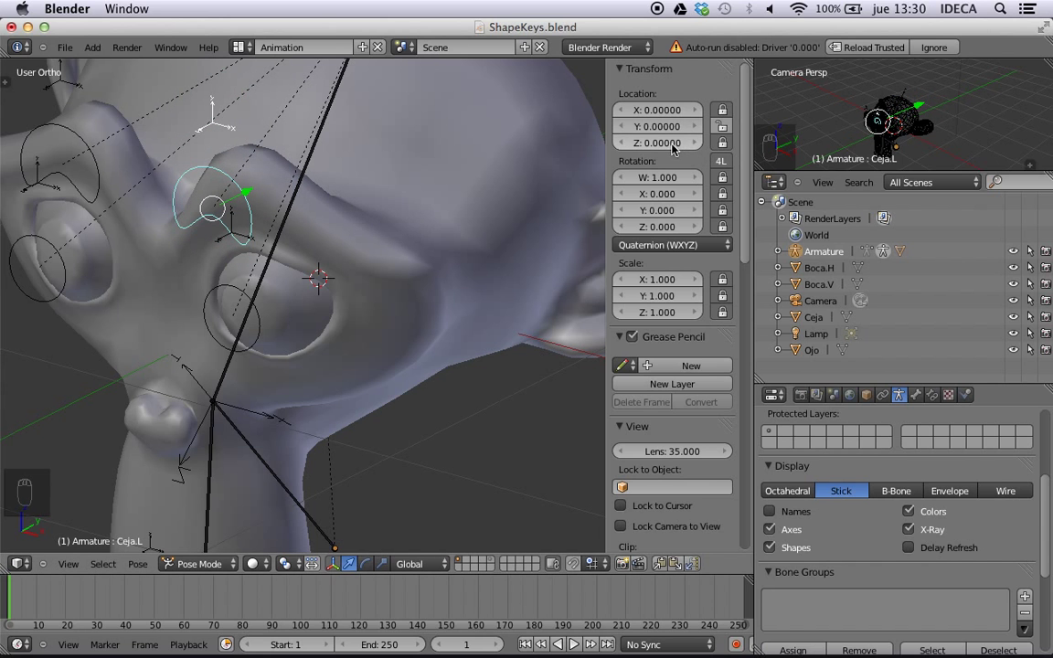
scroll(335, 286, down, 5)
key(KP_1)
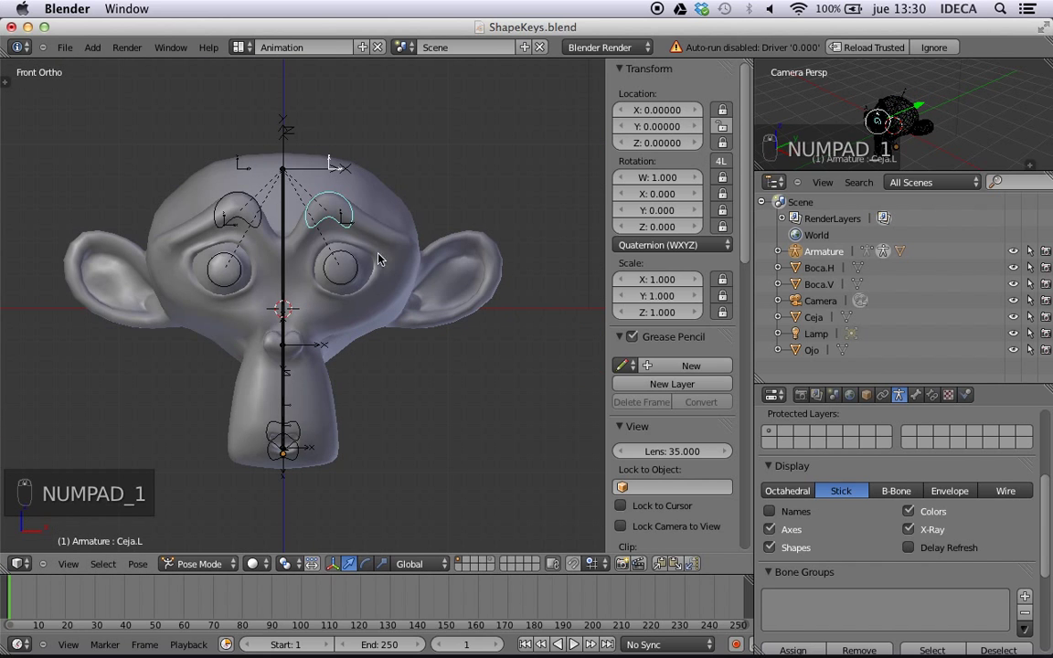
key(g)
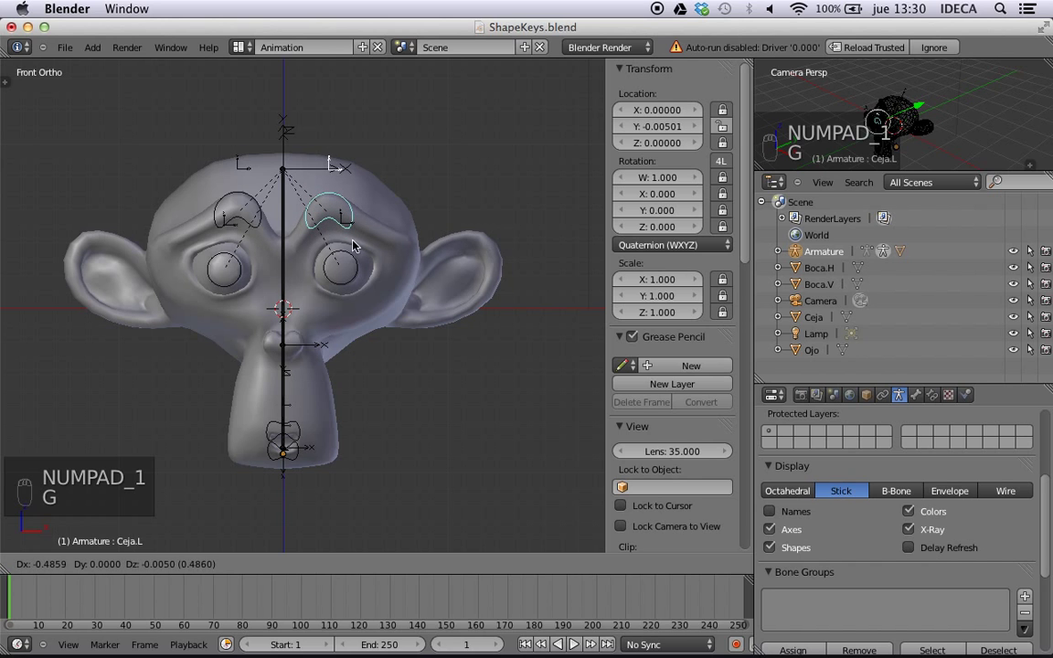
right_click(364, 249)
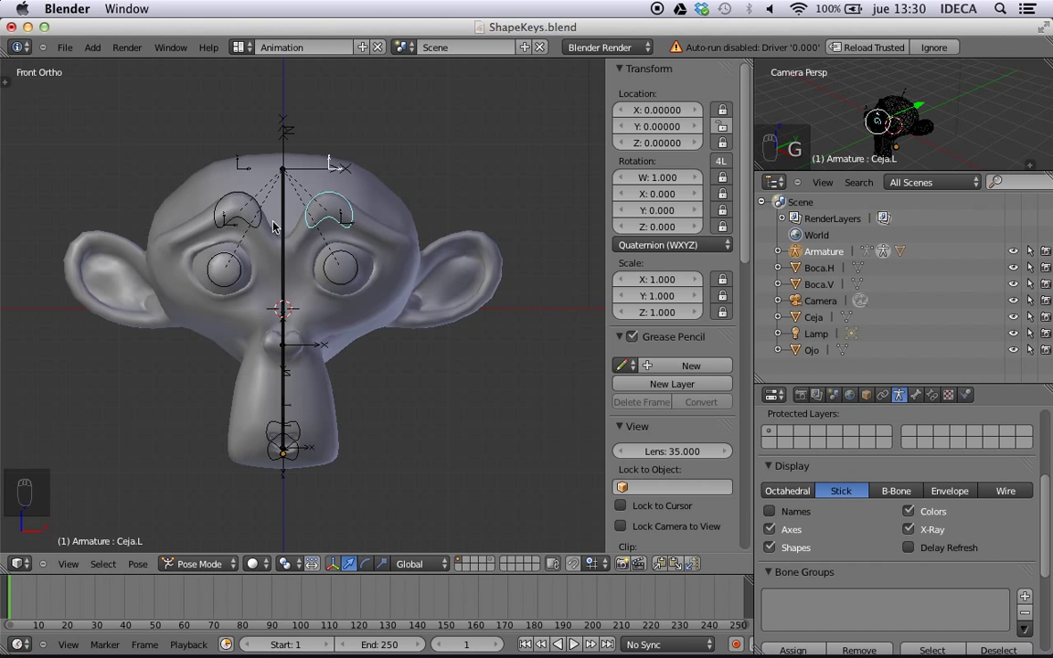
- Lock all of the Ceja.R bone's location, rotation and scale channels except Y location, and test it with a cancelled move
right_click(244, 228)
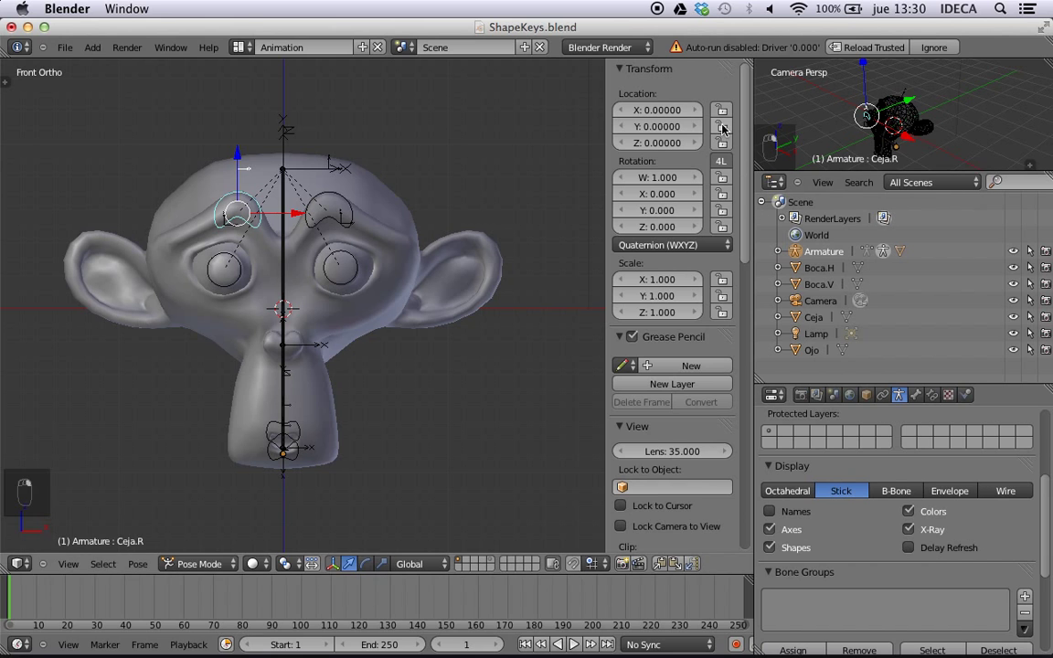
drag(723, 128, 725, 312)
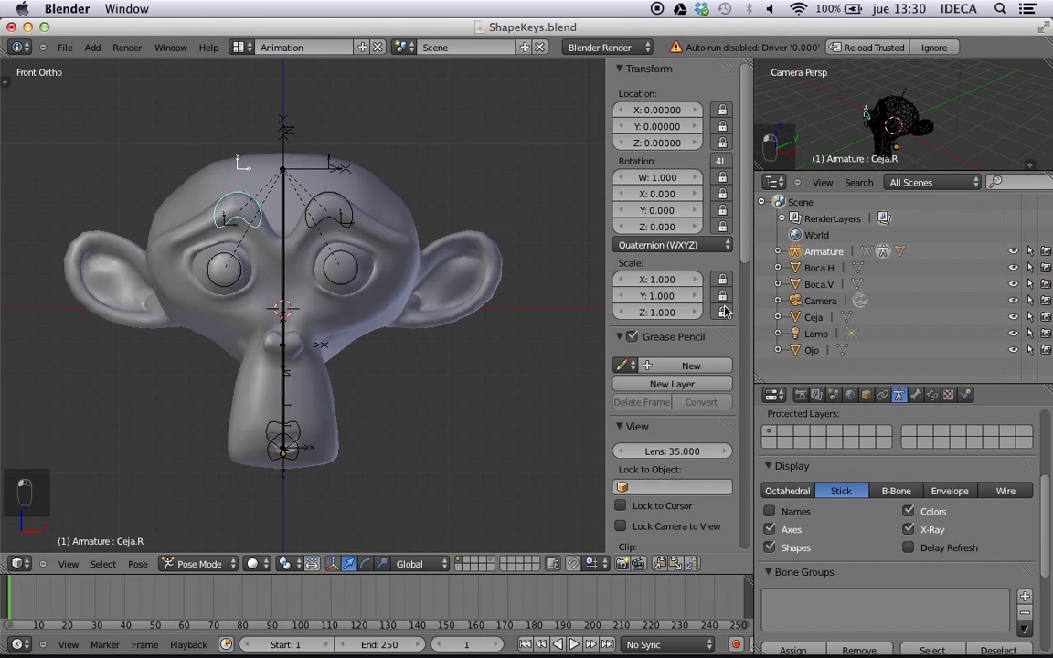
click(723, 127)
key(g)
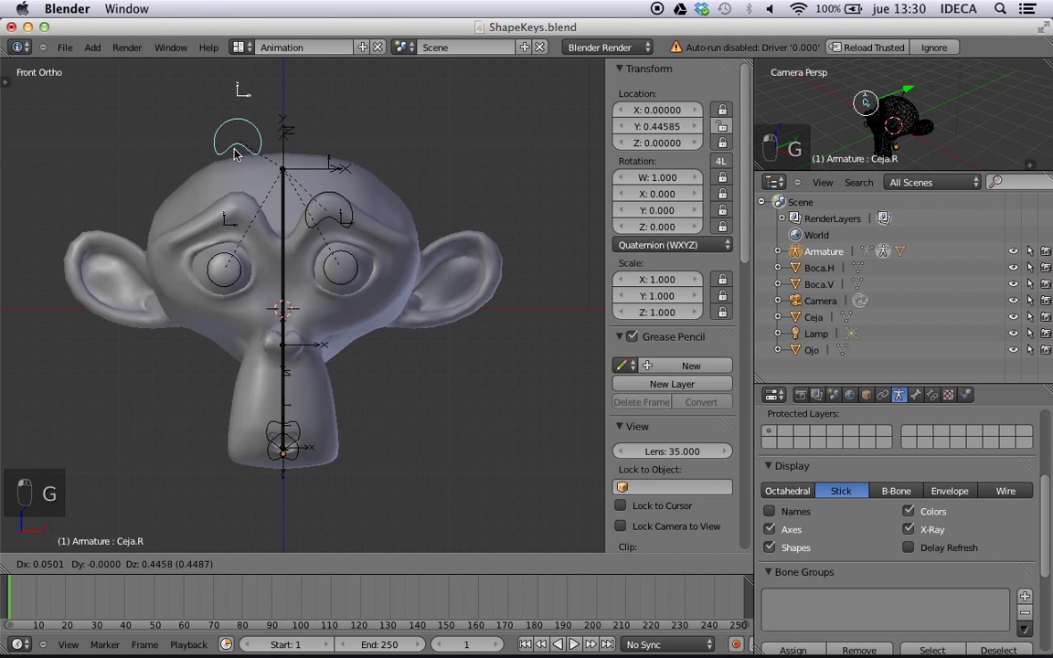
right_click(314, 229)
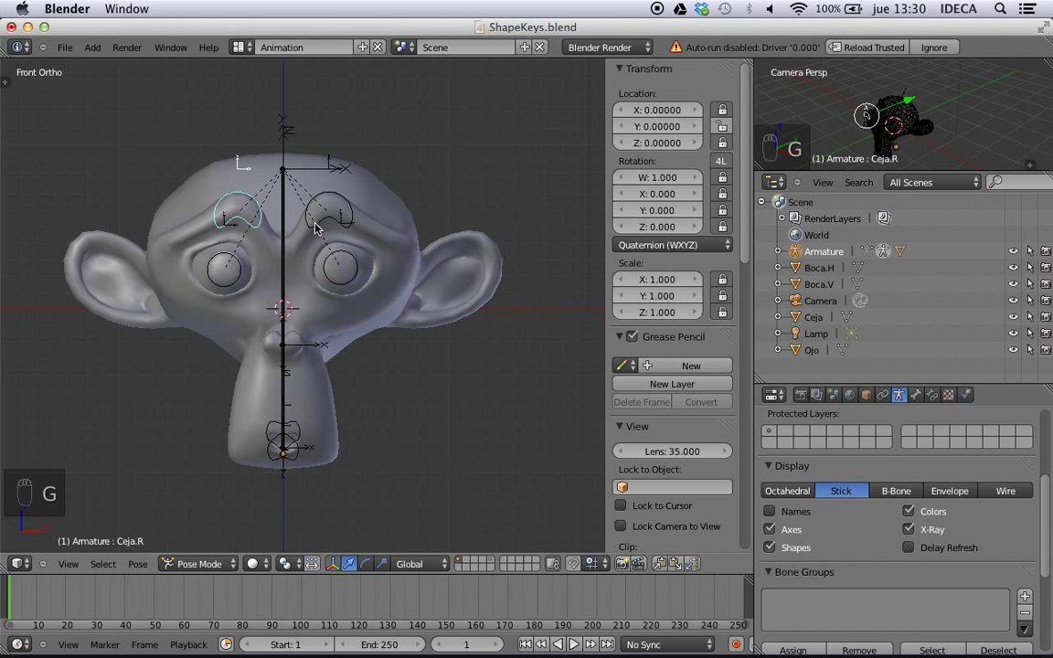
- Lock the location, rotation and scale of the upper mouth bone Boca.U, leaving only its Y location free
right_click(298, 425)
drag(722, 111, 719, 339)
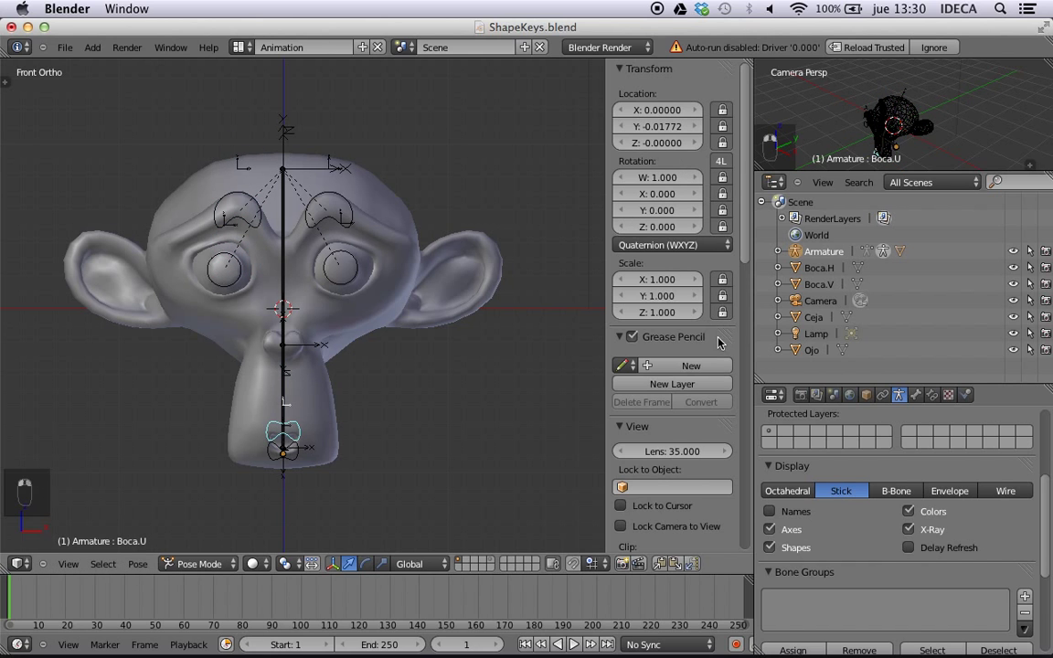
click(723, 128)
- Lock every transform channel of the lower mouth bone Boca.D except Y location, and test it with a cancelled move
right_click(284, 452)
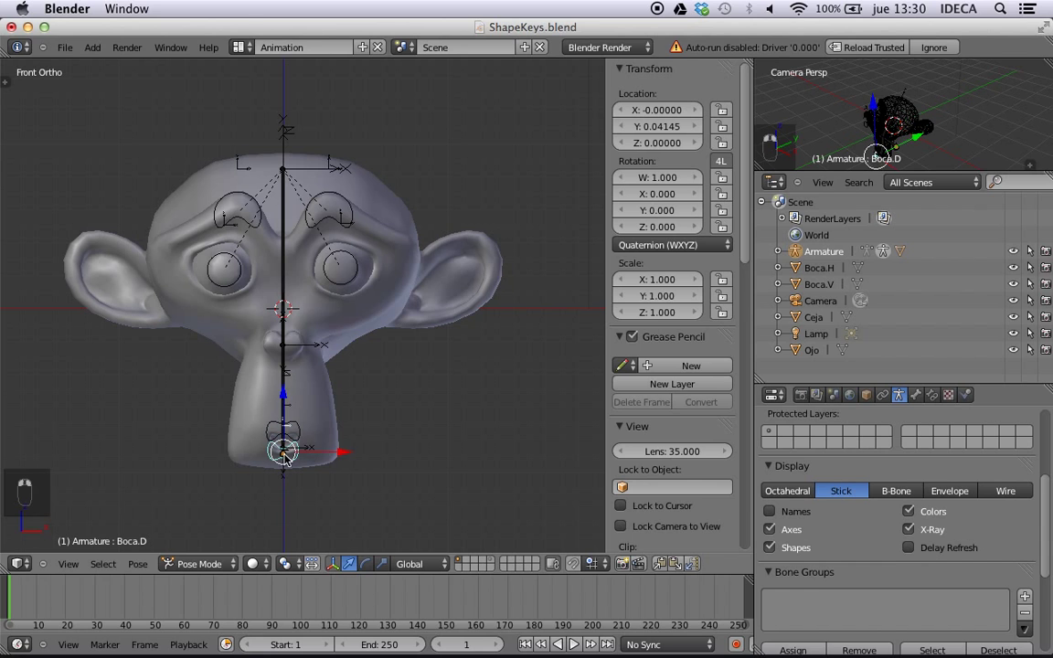
drag(722, 110, 722, 351)
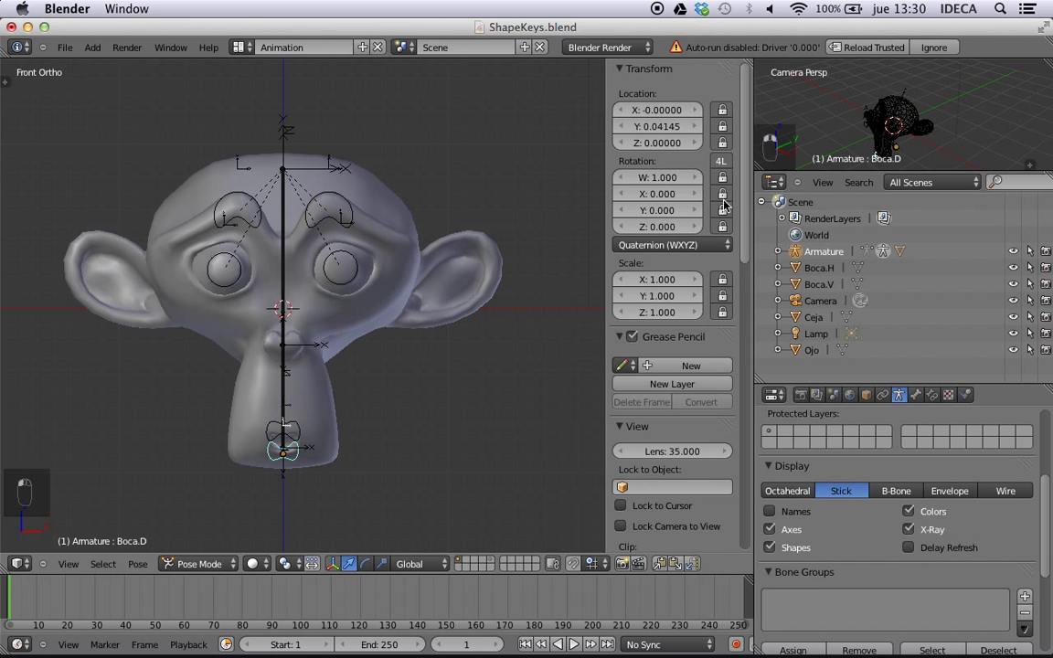
click(722, 128)
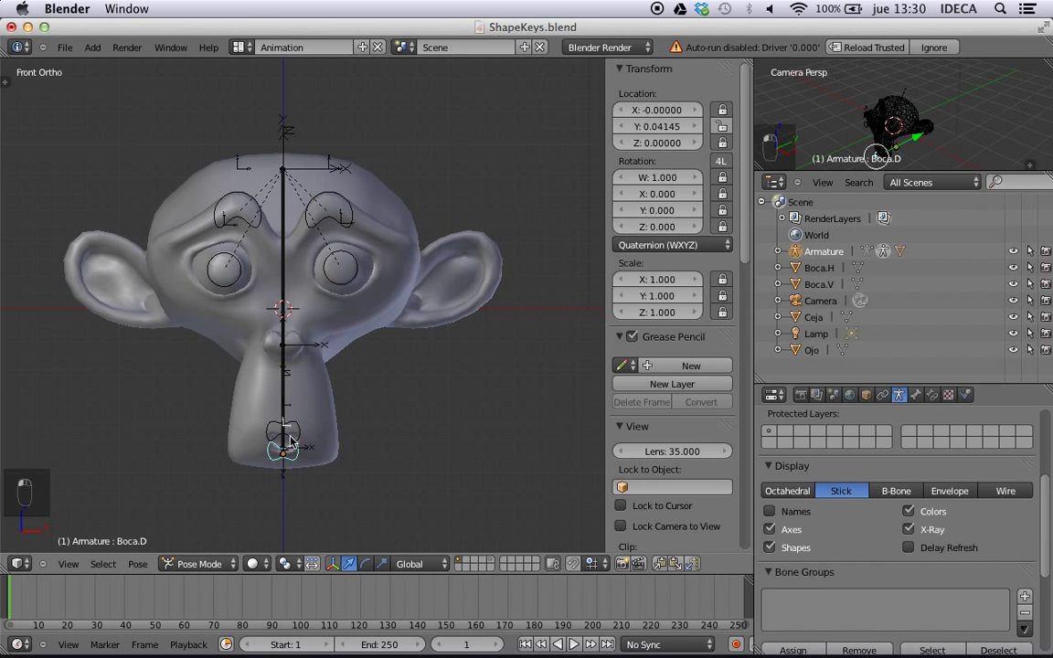
key(g)
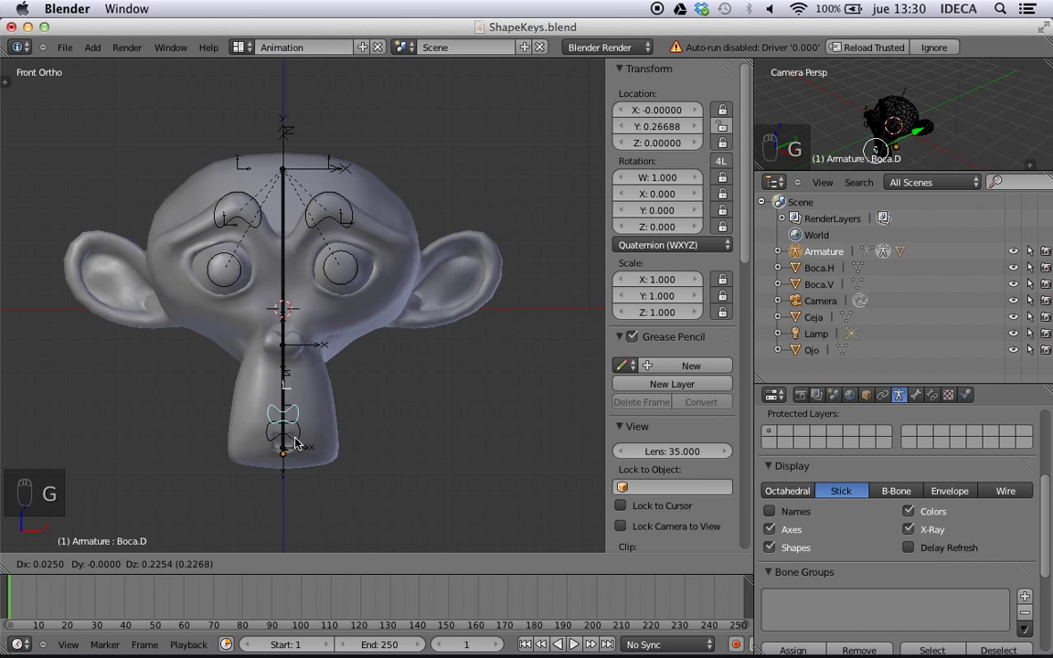
right_click(308, 439)
- Lock every transform channel of the Ojo.L eye bone except Z location, and test it with a cancelled move
right_click(334, 286)
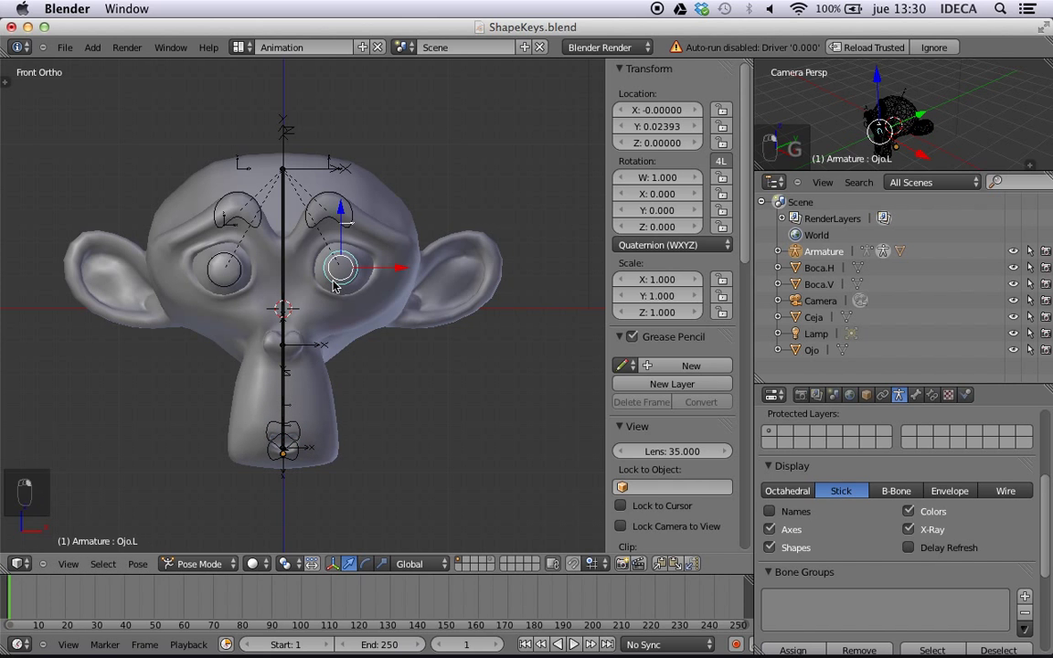
middle_drag(334, 286, 274, 329)
drag(721, 111, 725, 318)
click(722, 143)
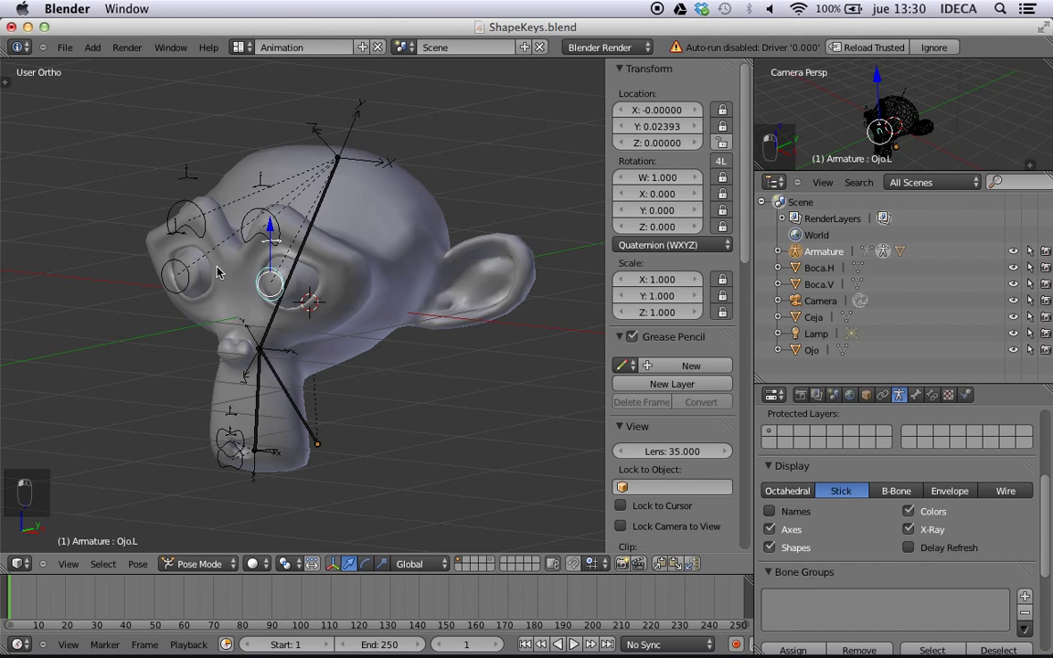
key(g)
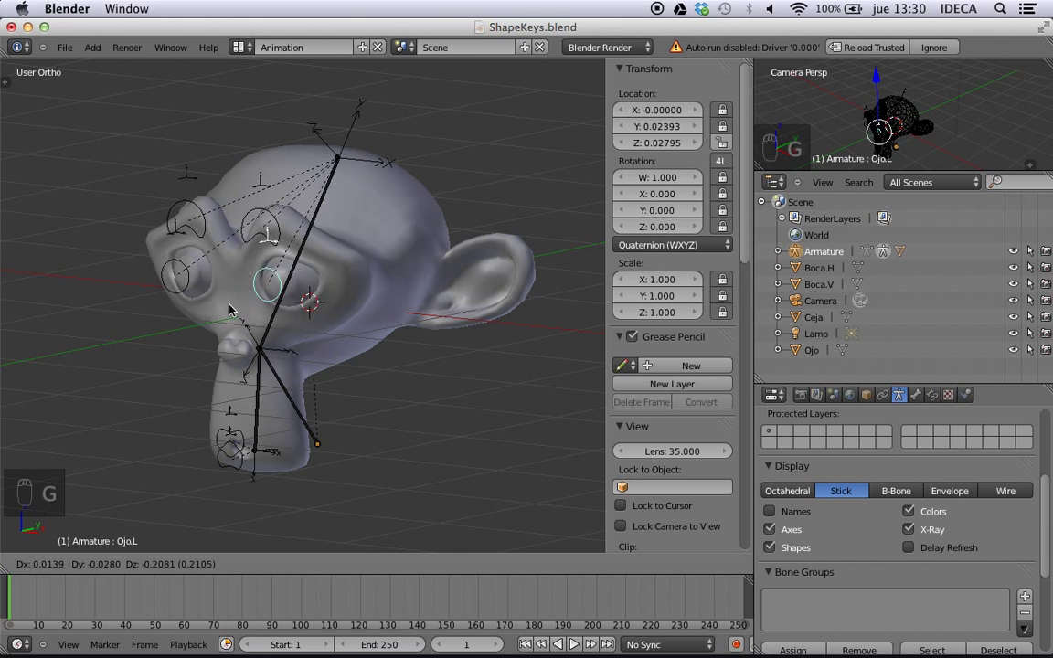
right_click(312, 301)
- Lock every transform channel of the Ojo.R eye bone except Z location, and test it with a cancelled move
right_click(188, 290)
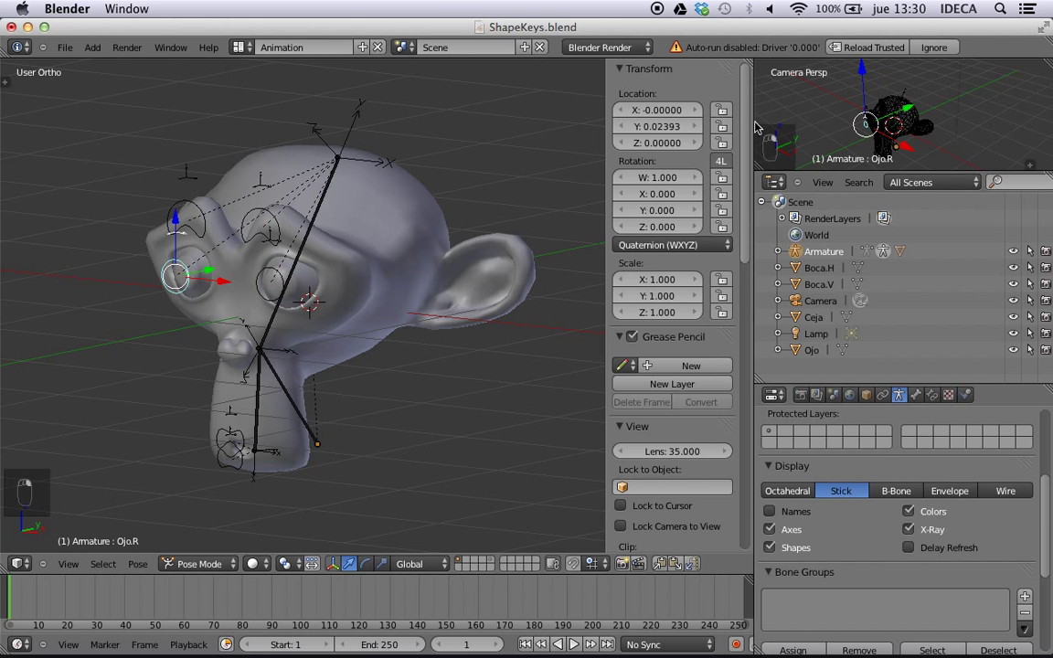
drag(731, 298, 728, 314)
click(723, 146)
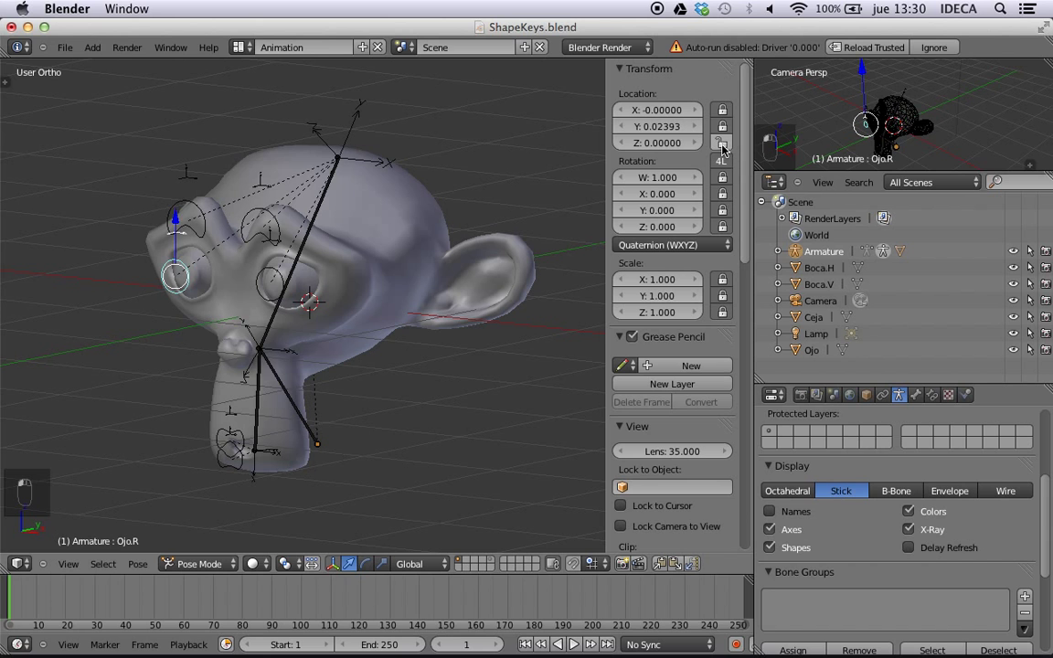
key(g)
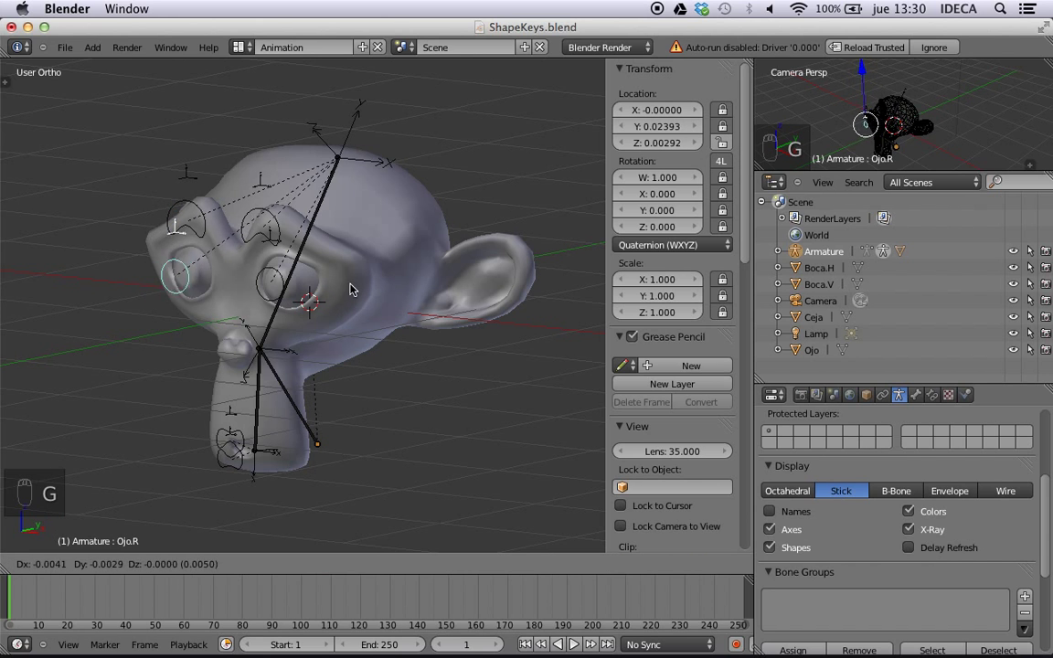
right_click(293, 245)
- Select the Ceja.L bone in front view, test how far it travels up over the brow, and cancel the move
key(KP_1)
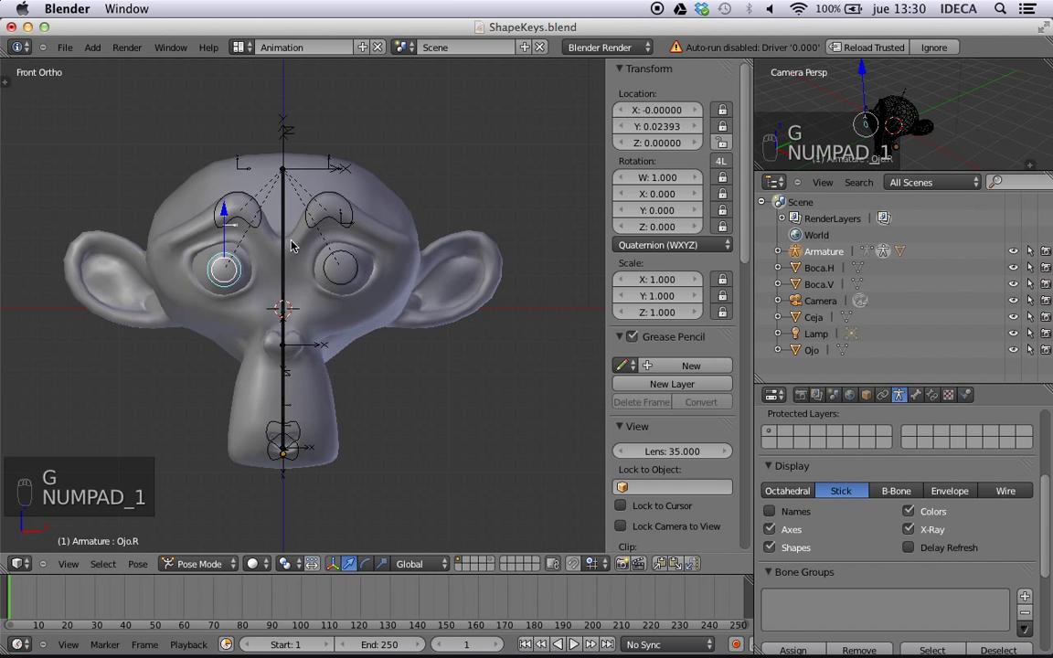
scroll(311, 257, up, 1)
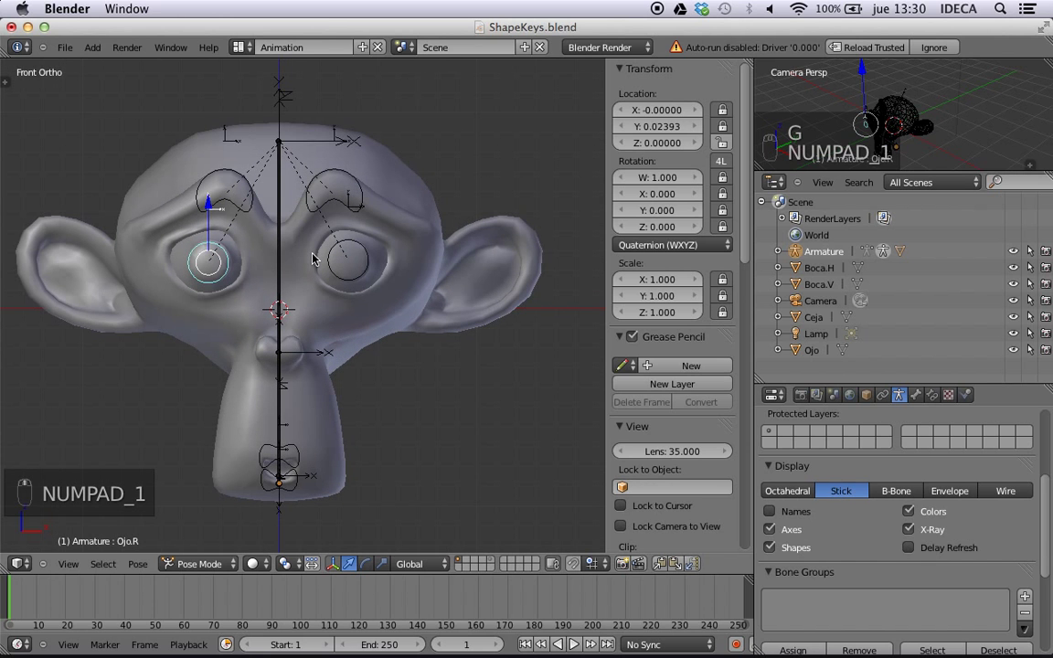
scroll(312, 259, down, 3)
scroll(312, 260, up, 4)
right_click(348, 183)
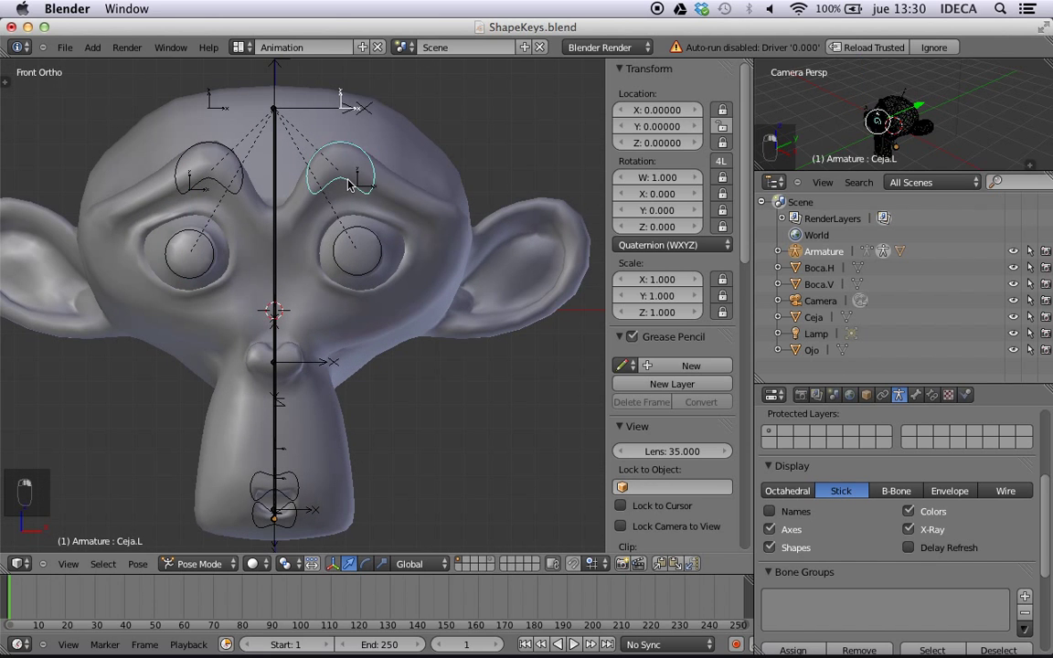
key(g)
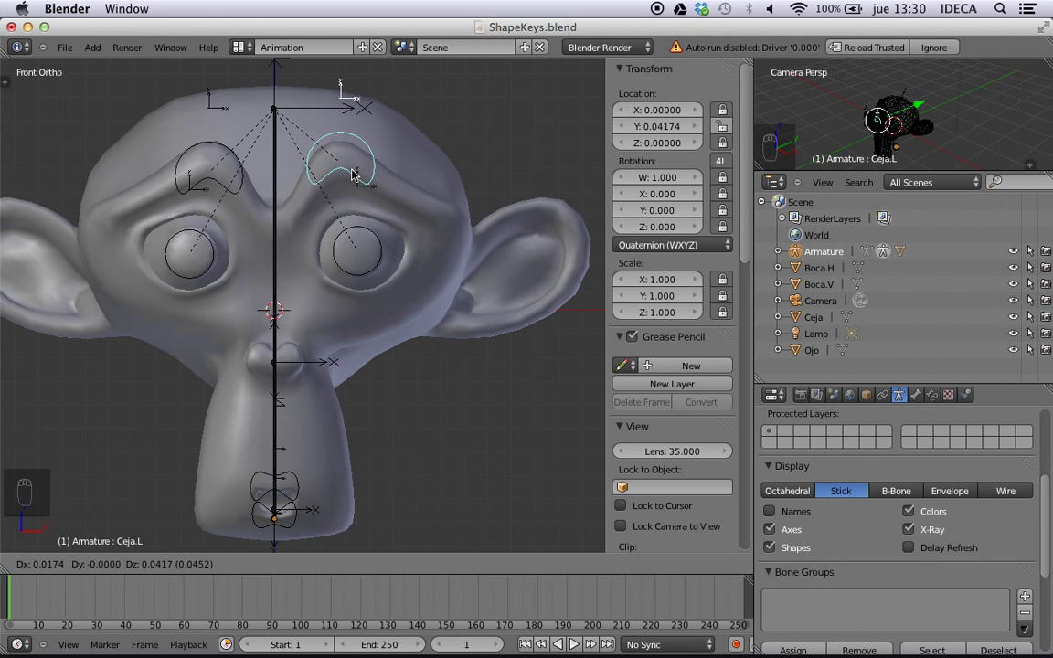
key(Escape)
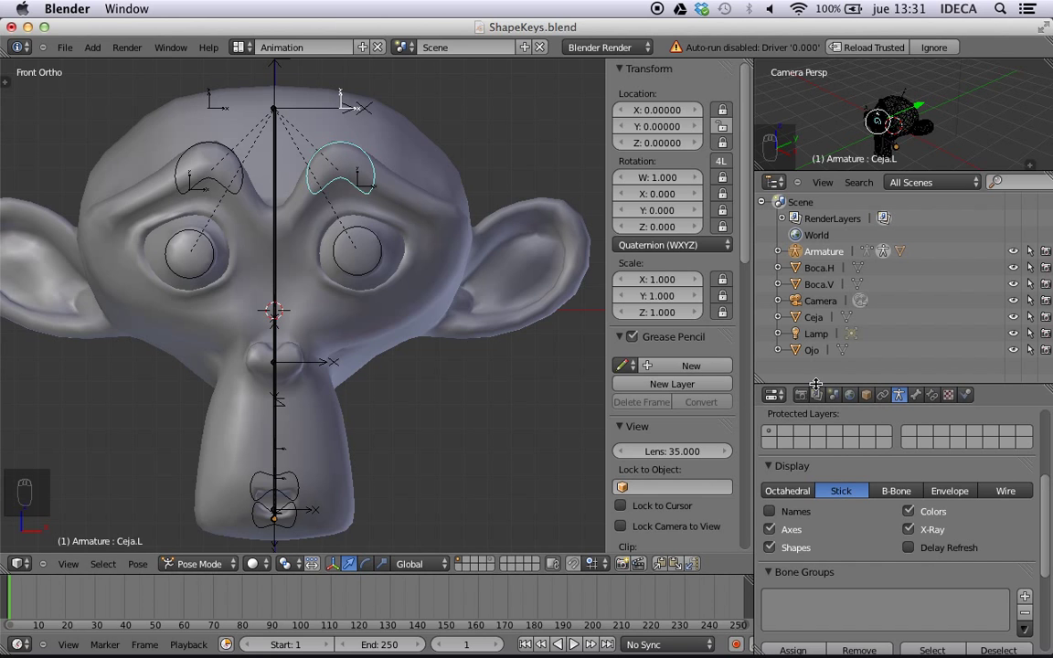
- Enlarge the properties editor by joining it over the outliner area
drag(823, 385, 822, 288)
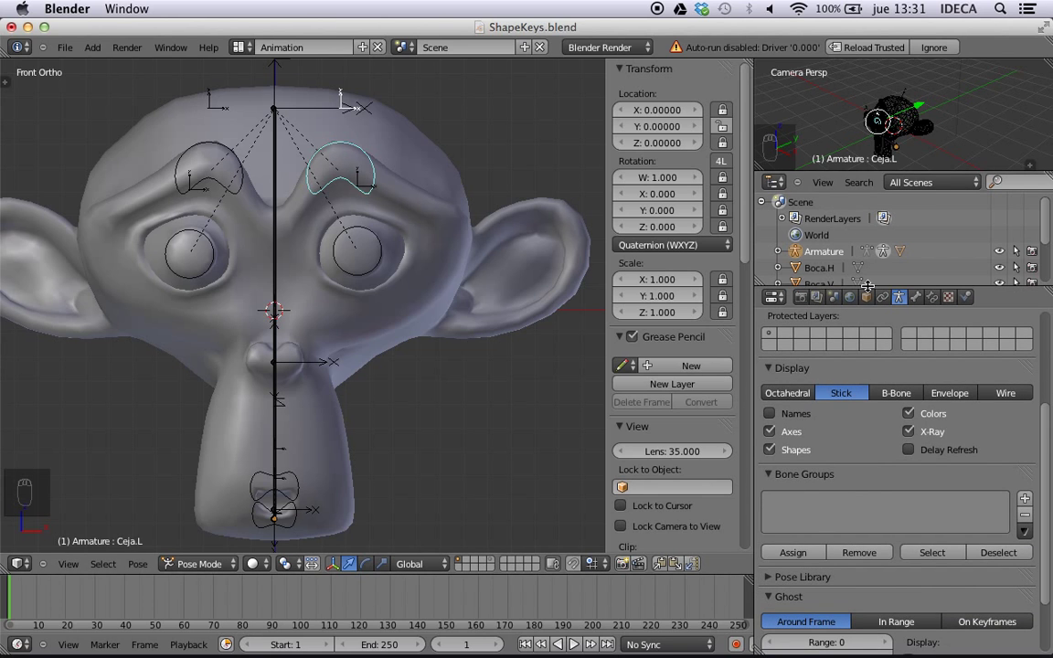
right_click(865, 287)
right_click(984, 288)
click(975, 287)
click(954, 228)
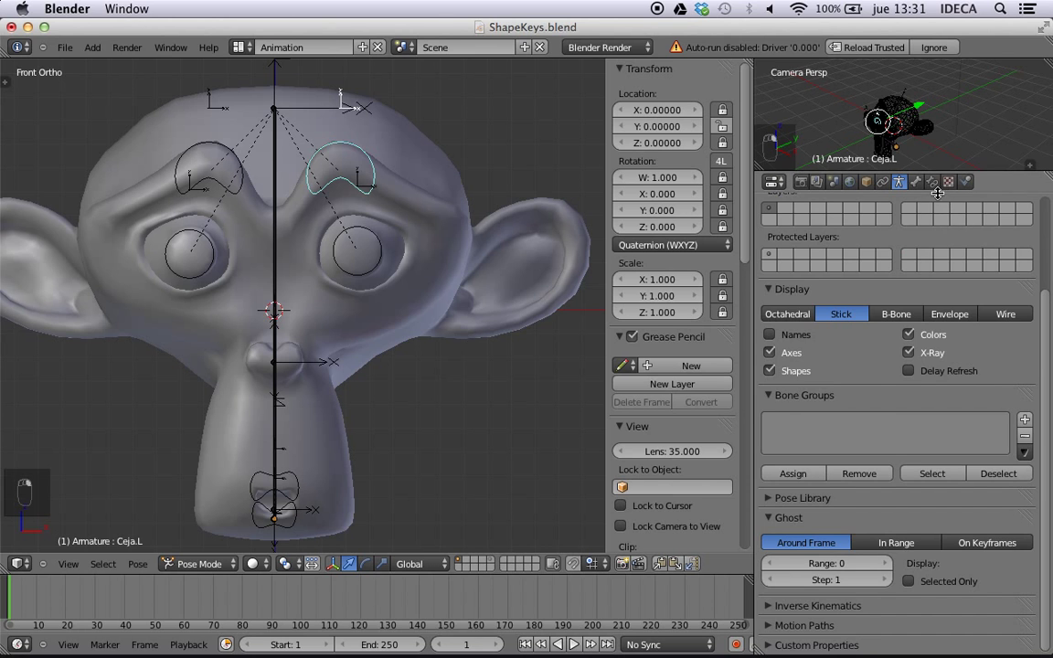
- Extend the properties editor upward by joining it over the camera view area
right_click(931, 171)
click(930, 171)
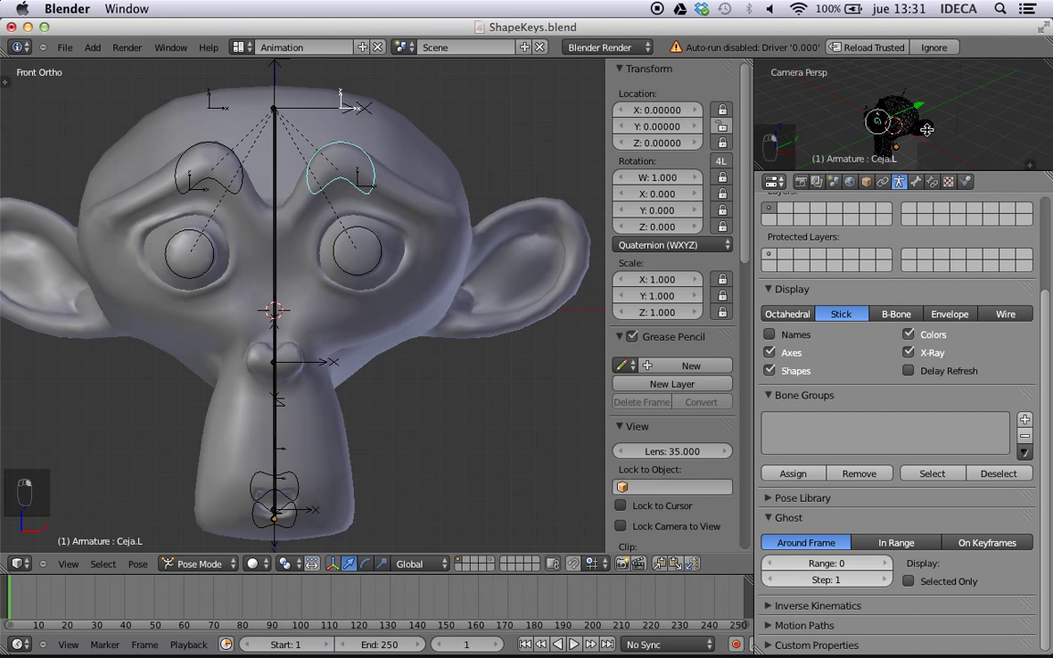
click(924, 129)
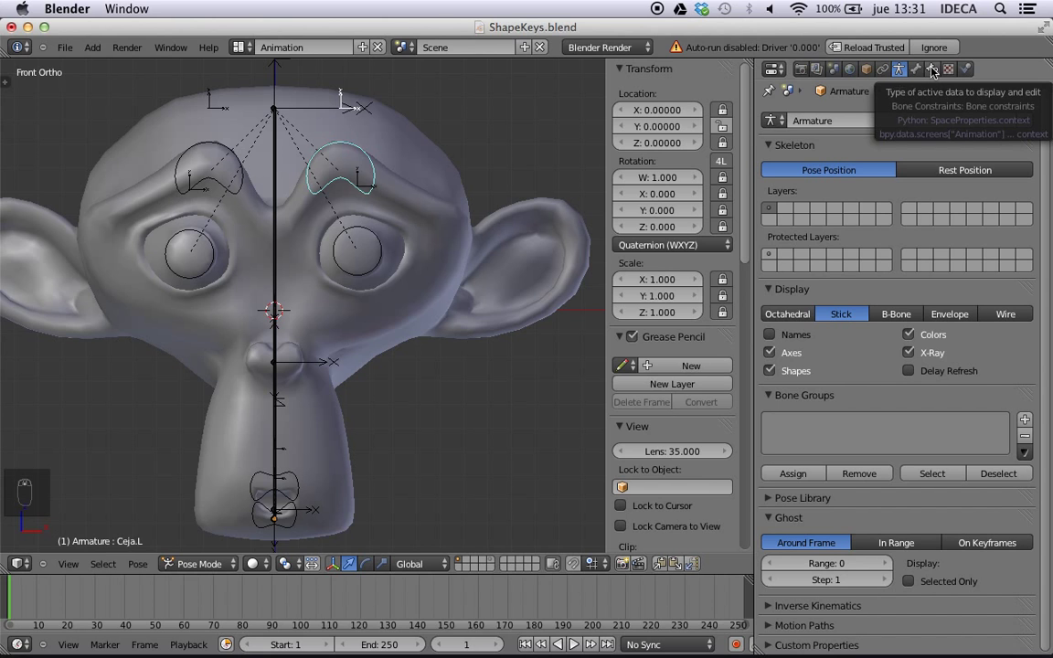
- Add a Limit Location bone constraint to the Ceja.L eyebrow bone
click(933, 71)
click(874, 124)
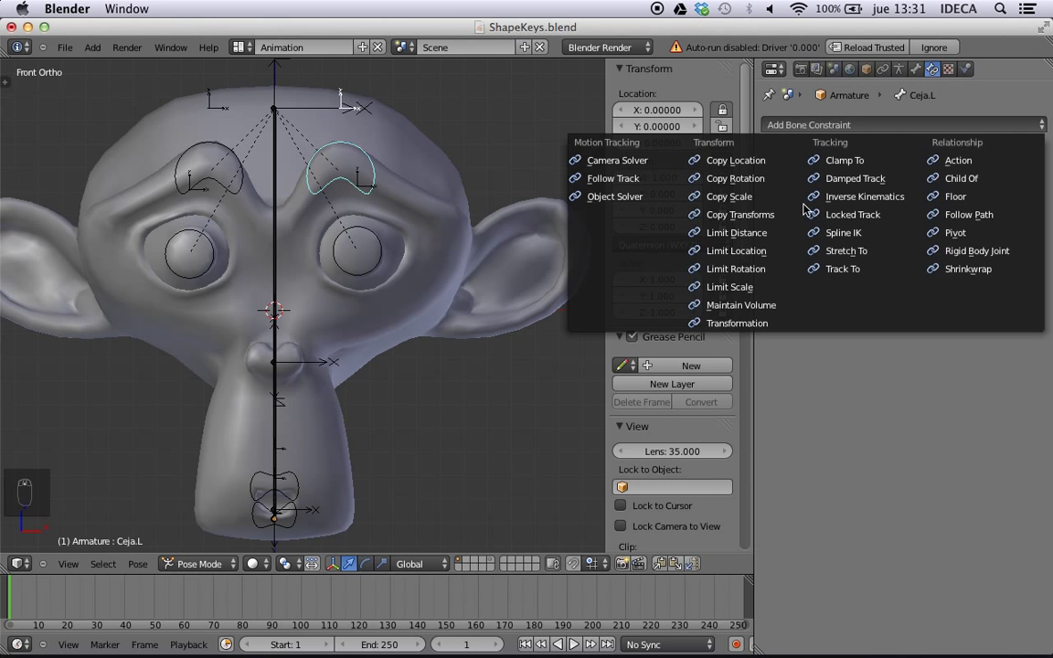
click(743, 252)
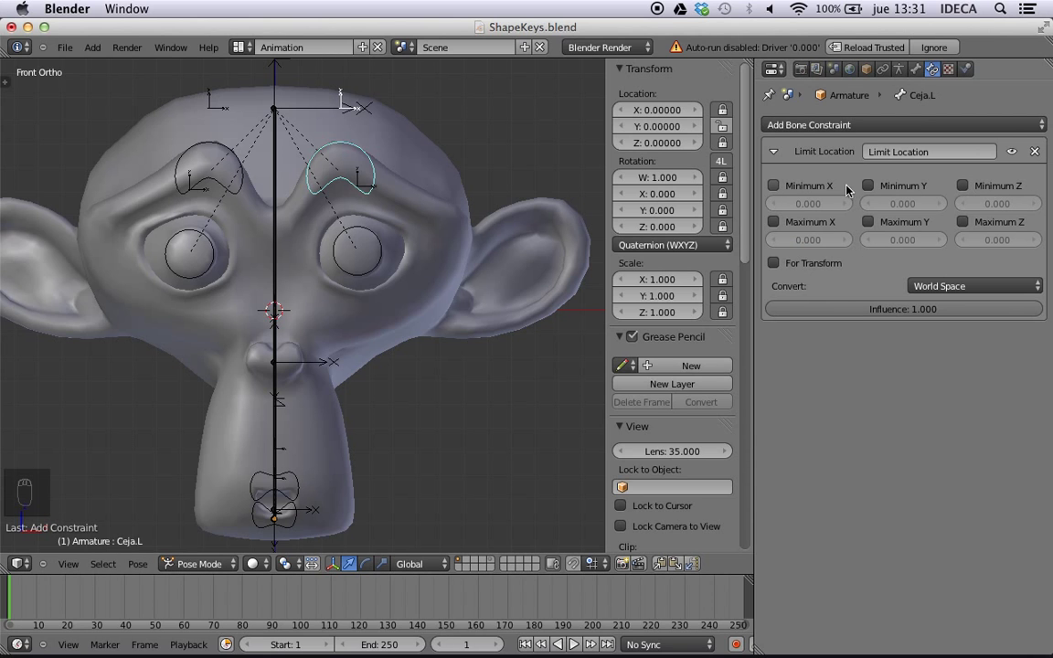
- Test how far the Ceja.L bone should travel down and up along Y, cancelling each move
scroll(419, 193, down, 5)
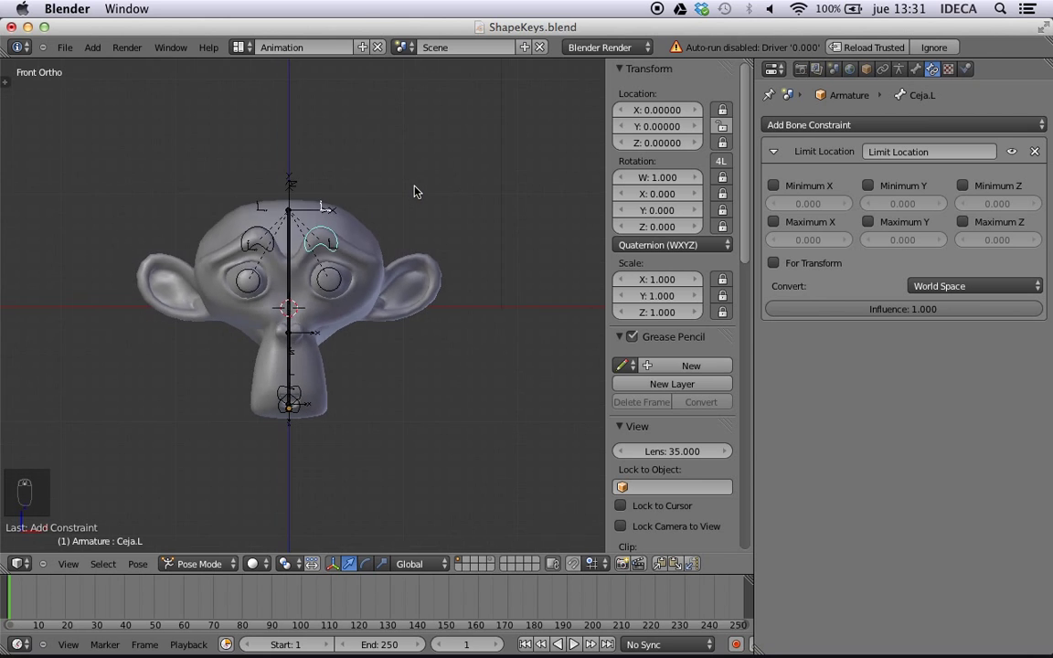
scroll(414, 191, up, 6)
shift+middle_drag(417, 174, 413, 271)
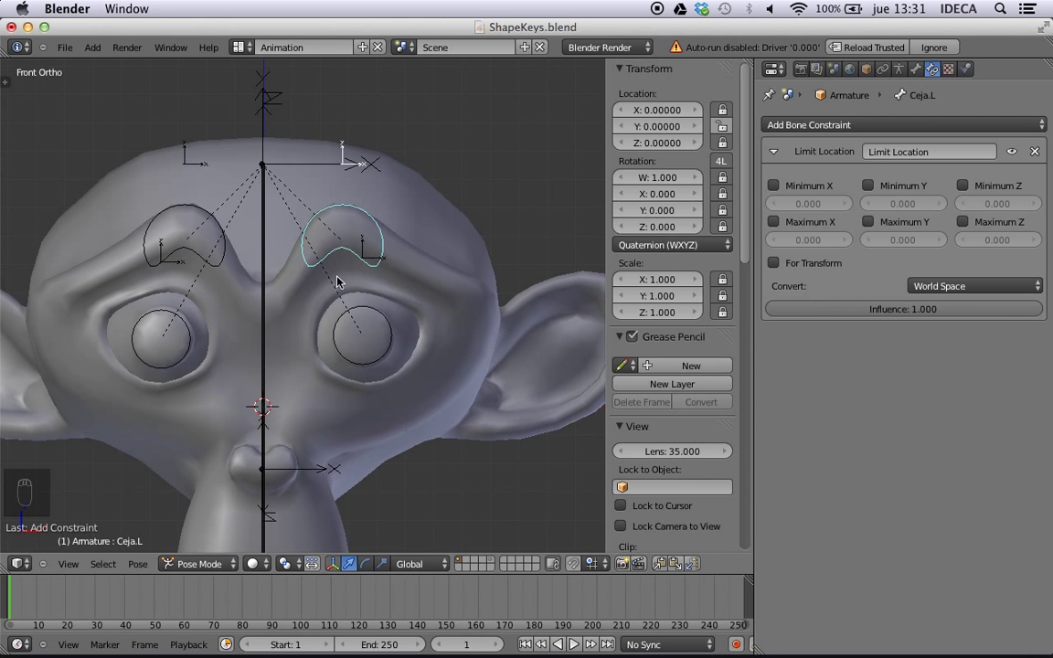
key(g)
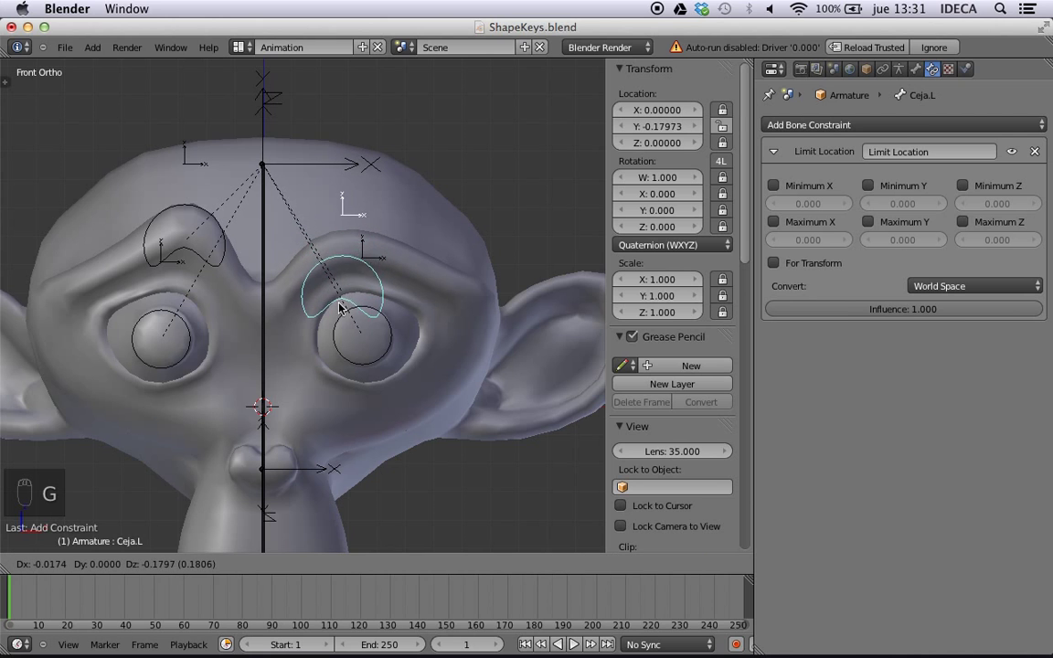
right_click(344, 262)
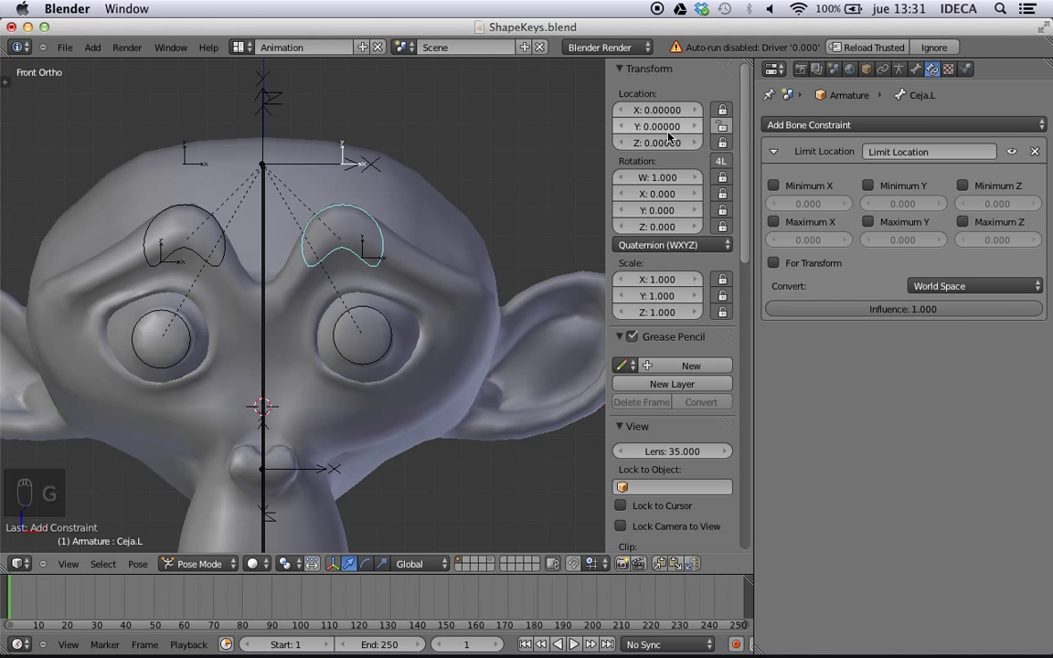
key(g)
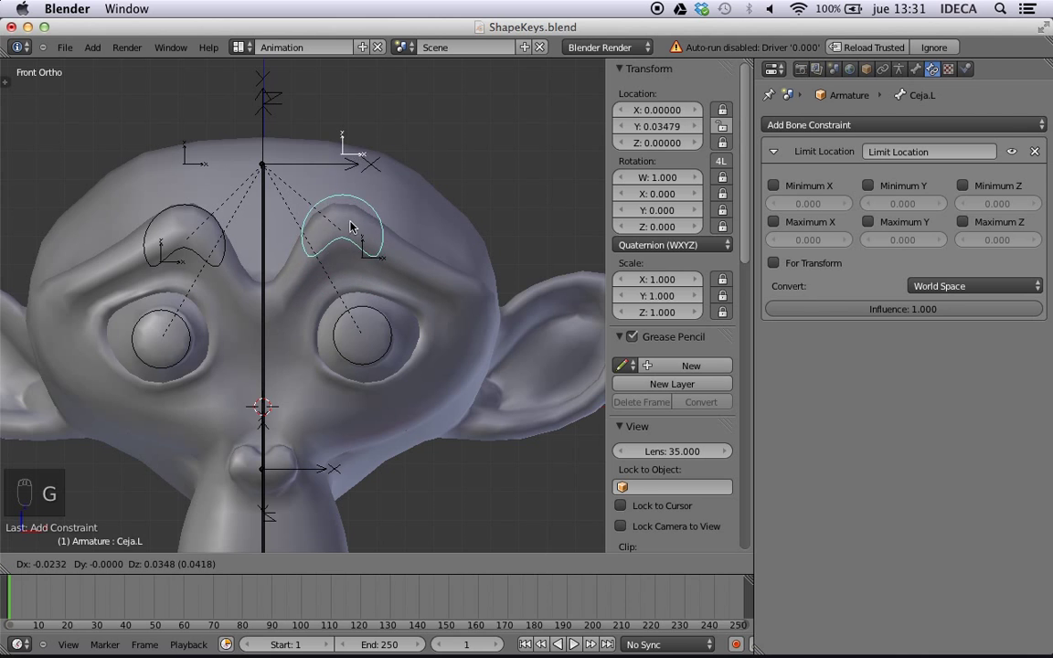
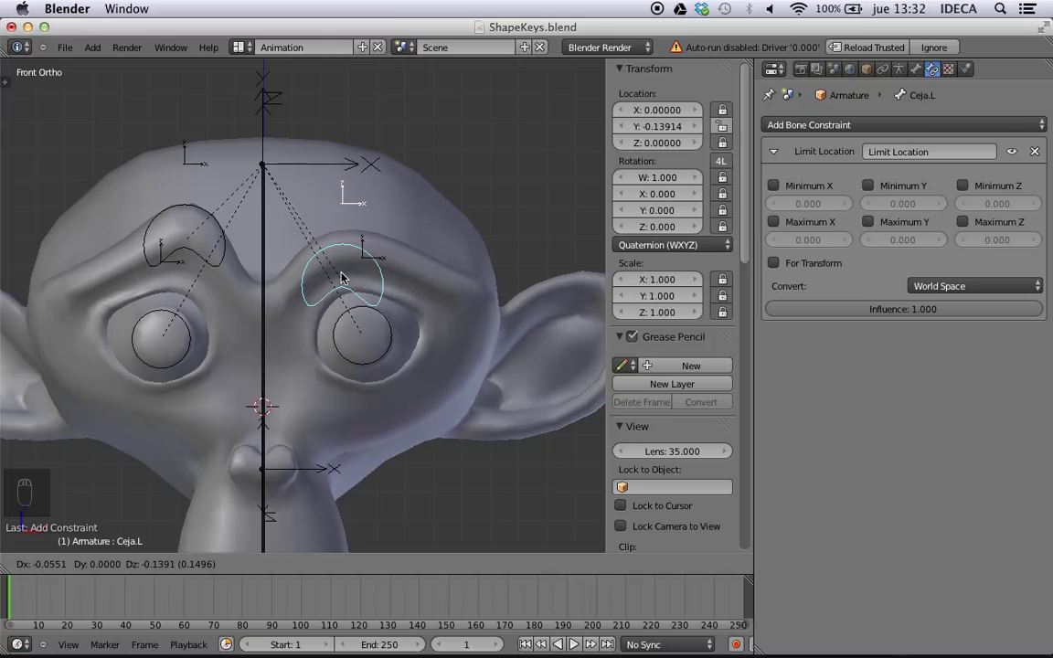
right_click(341, 277)
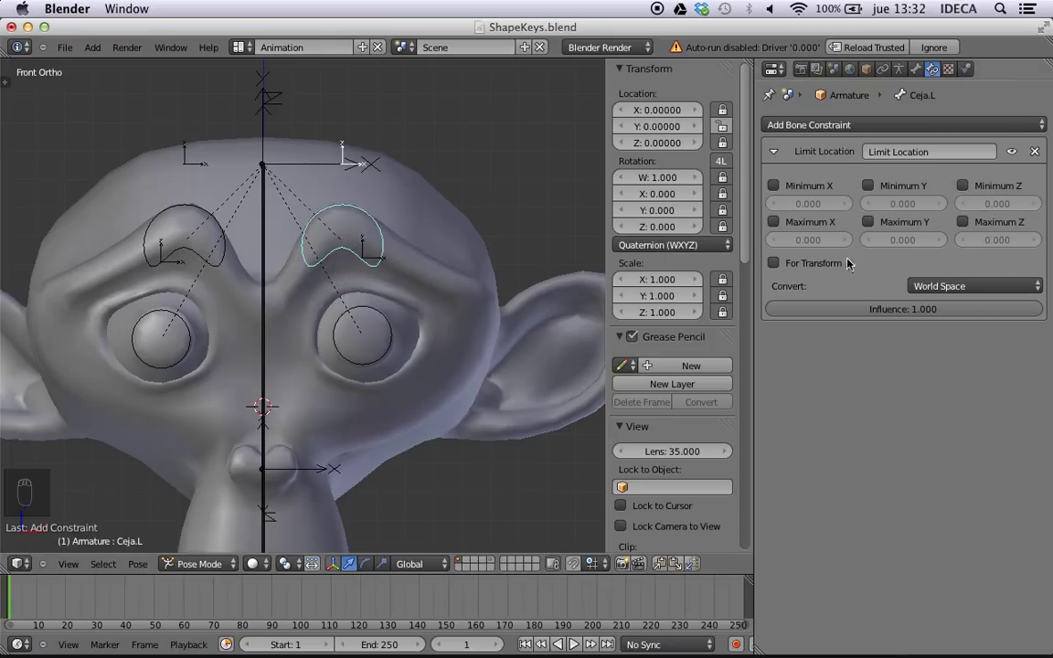
- Enable Minimum Y at -0.14 in Ceja.L's Limit Location constraint and test the bone with a cancelled move
click(891, 187)
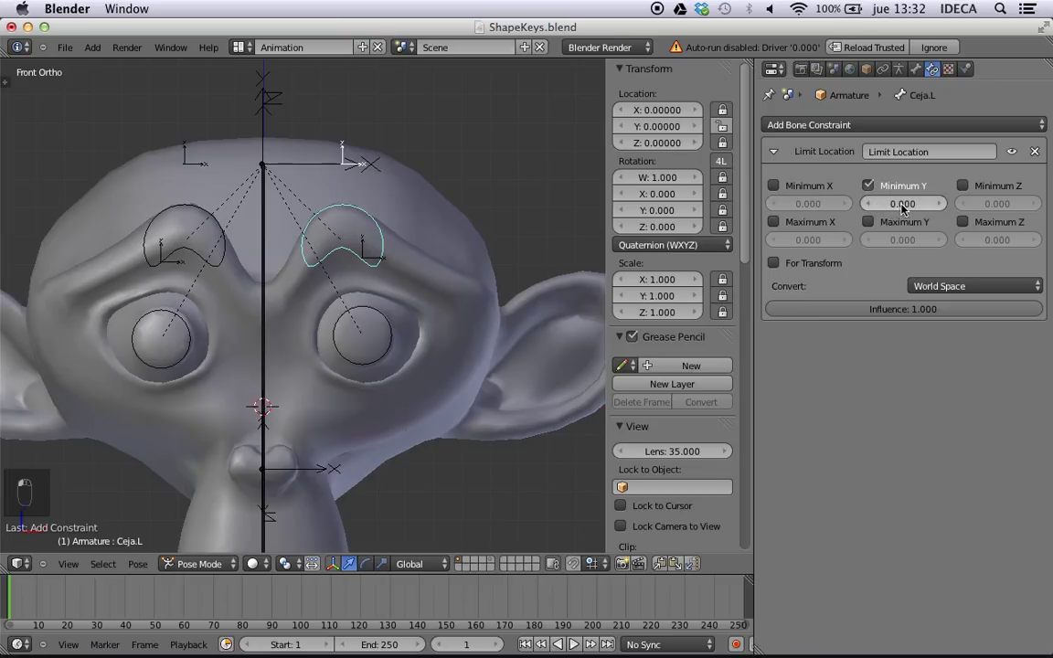
click(902, 205)
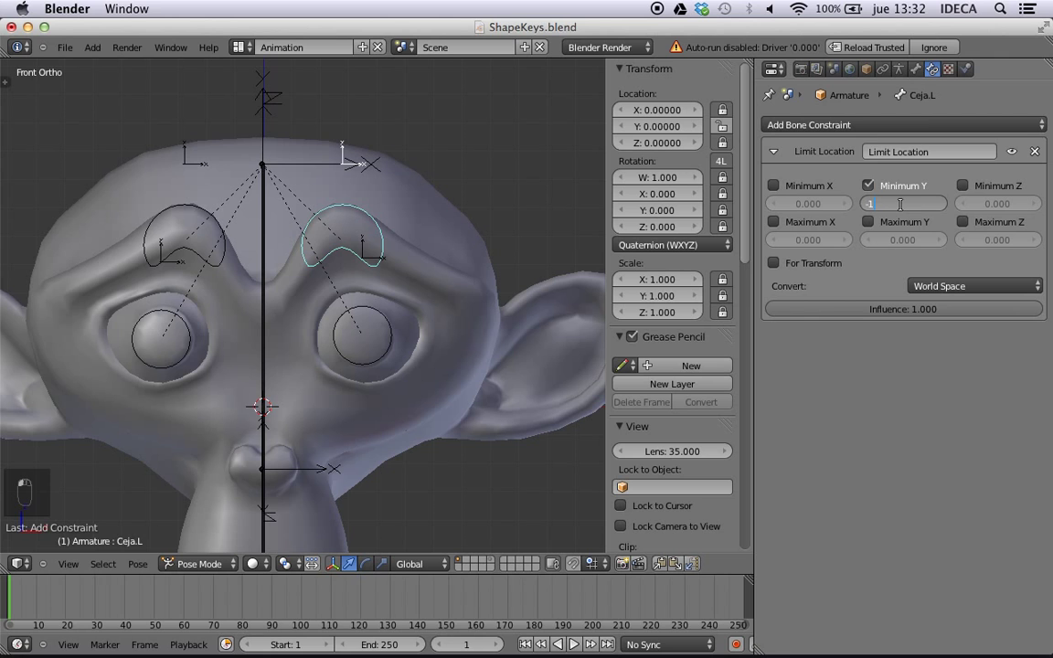
key(Escape)
key(g)
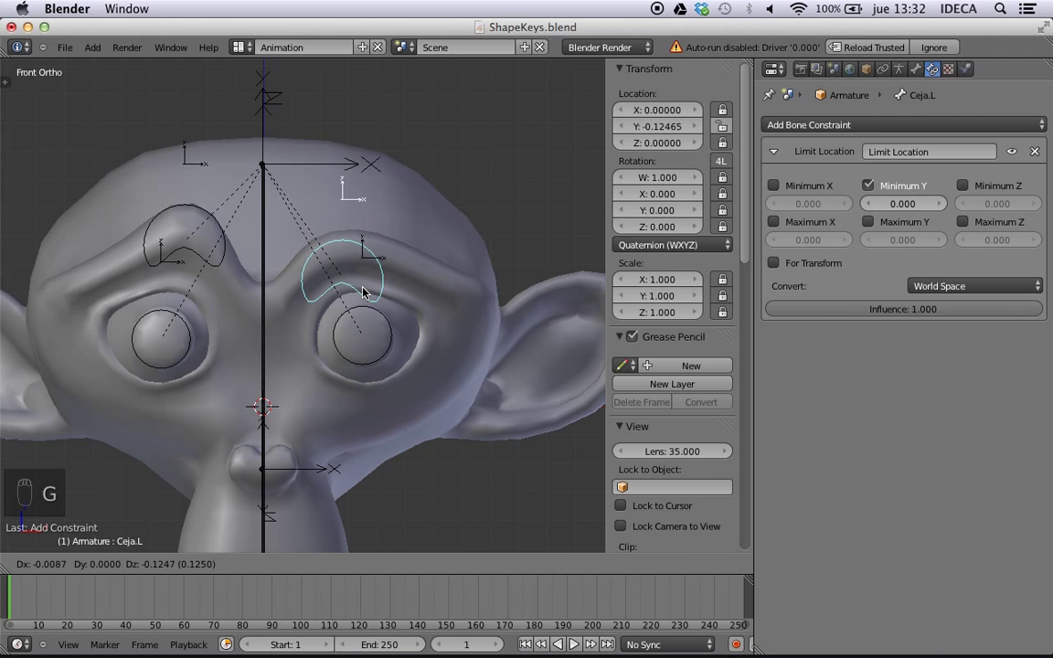
key(Escape)
click(911, 204)
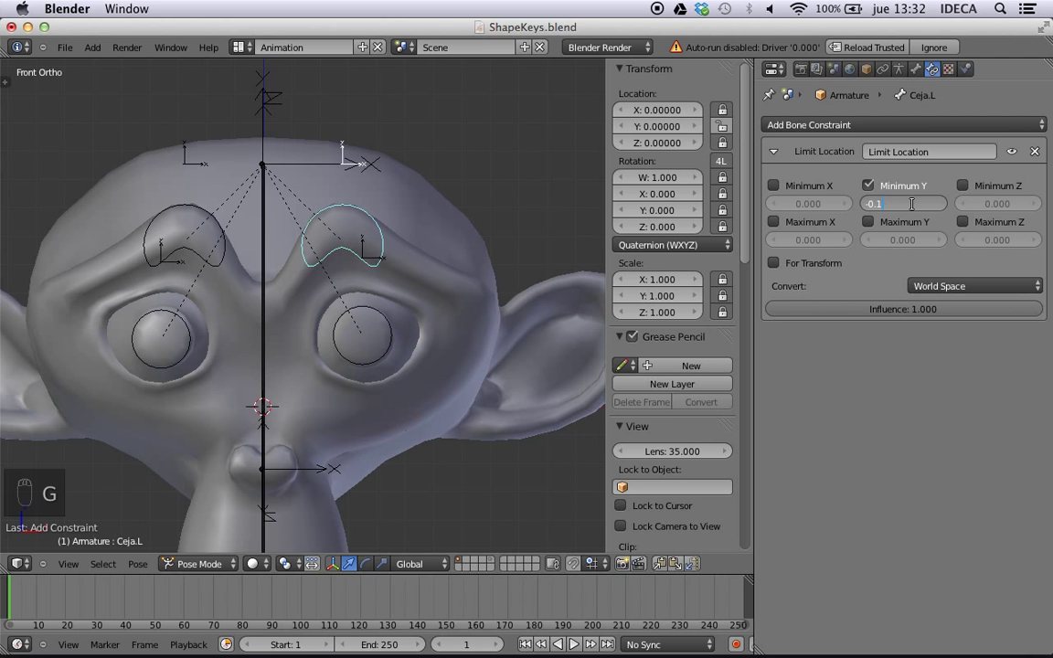
key(Return)
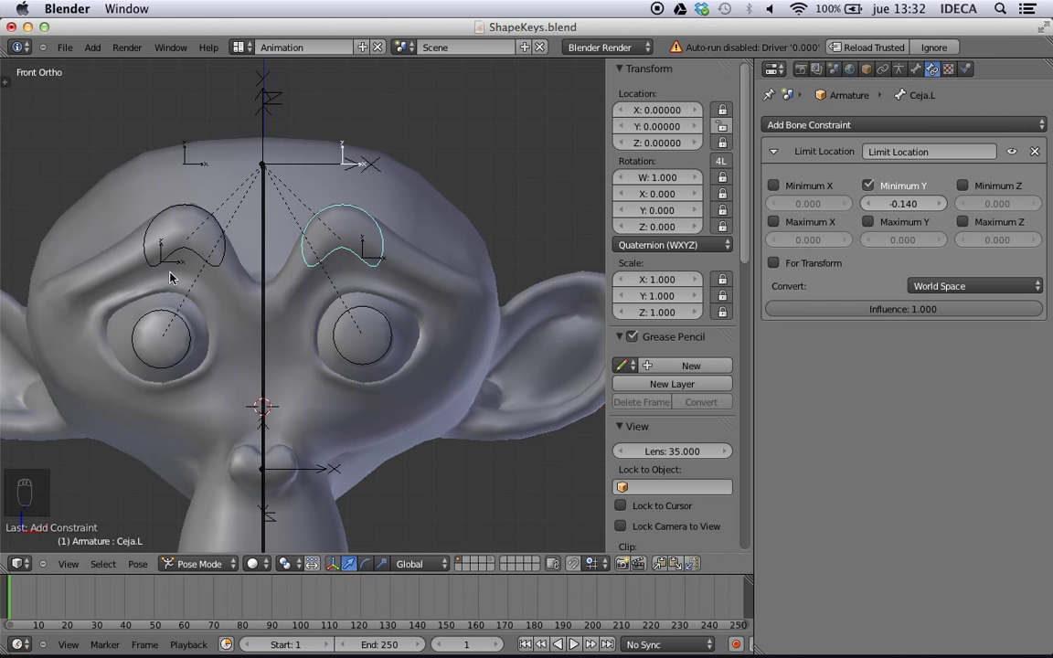
key(g)
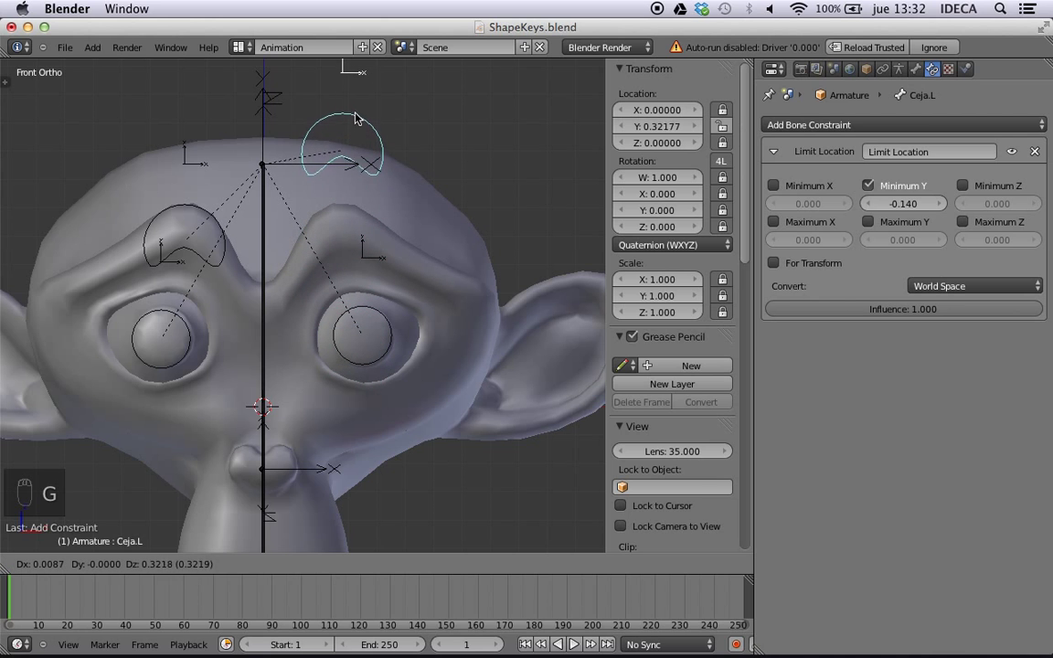
right_click(361, 184)
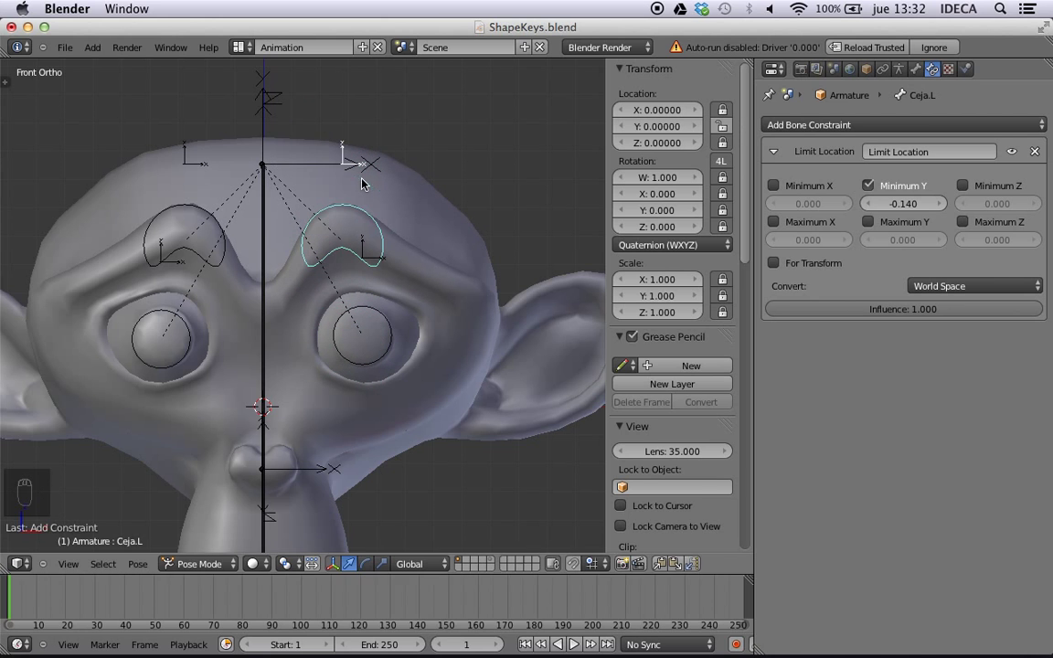
- Set Ceja.L's Limit Location constraint to Local Space and test the bone with a cancelled move
click(971, 286)
click(939, 216)
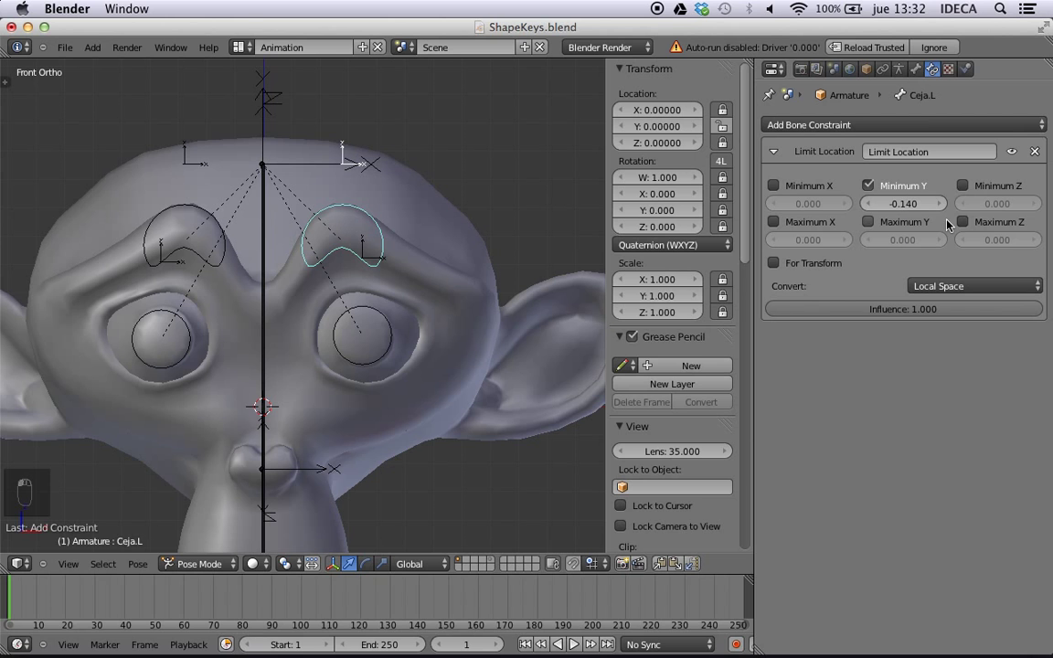
key(g)
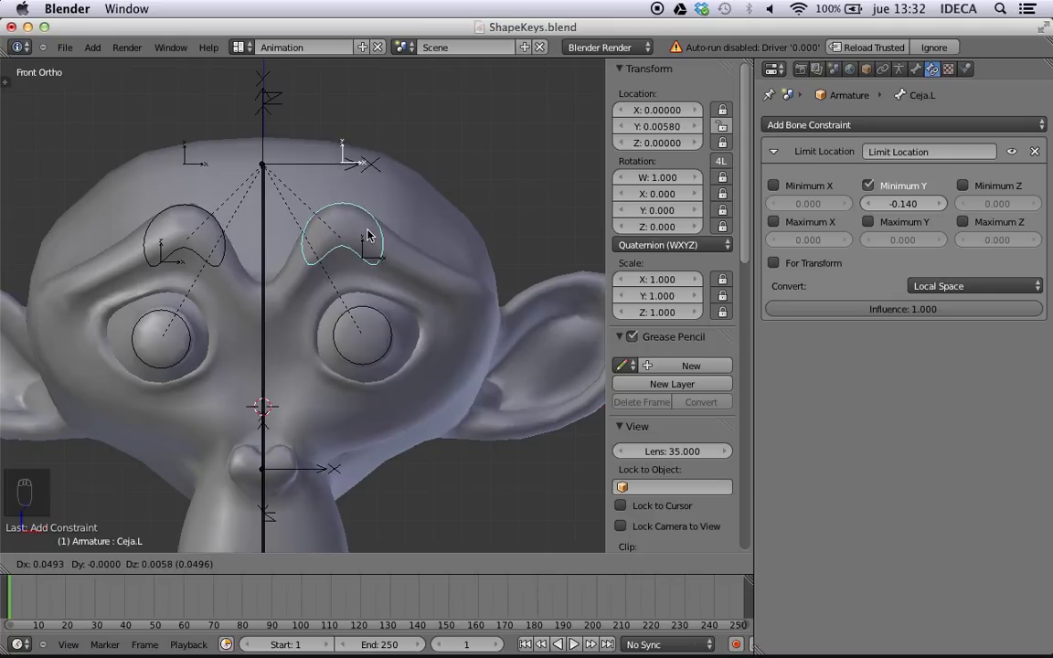
right_click(367, 236)
- Enable Maximum Y at 0.1 in Ceja.L's Limit Location constraint and test the upward range with a cancelled move
click(868, 222)
click(904, 240)
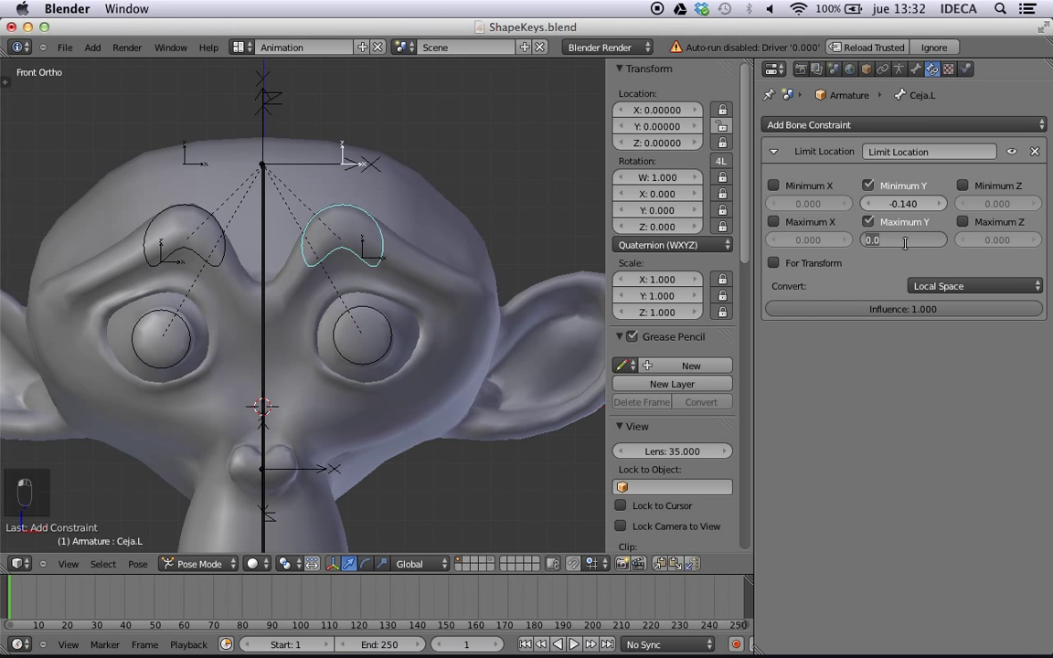
text(0.1)
key(Return)
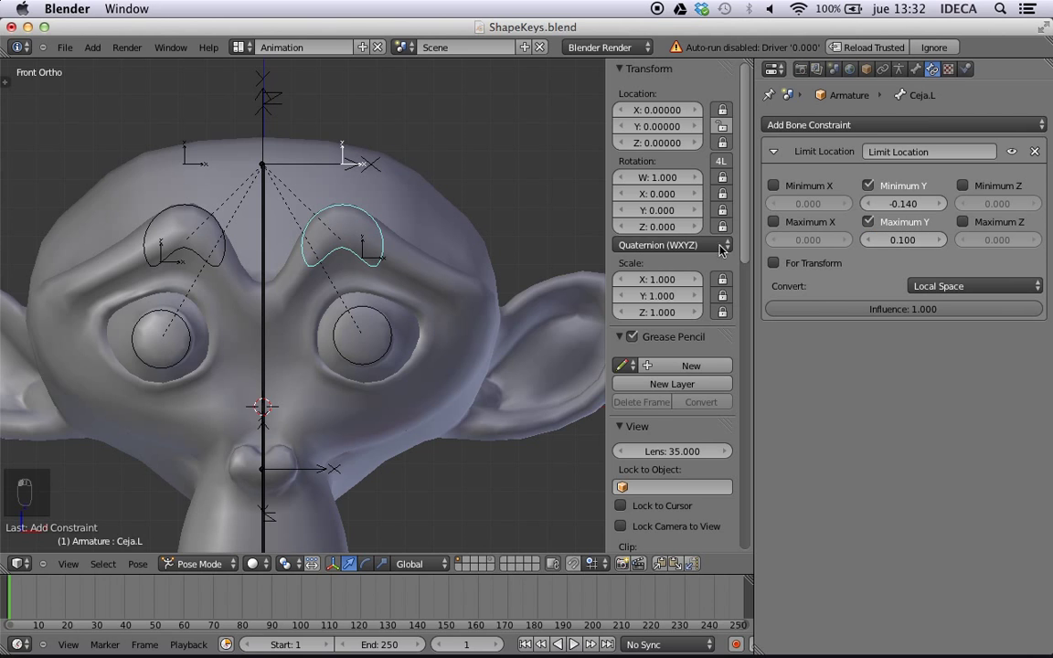
key(g)
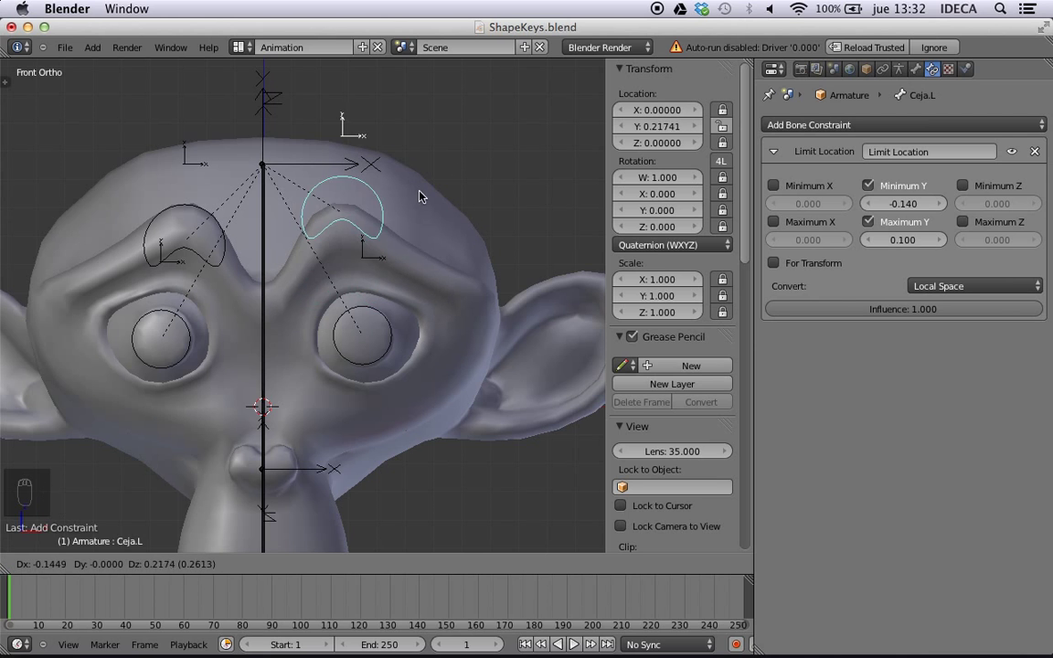
key(Escape)
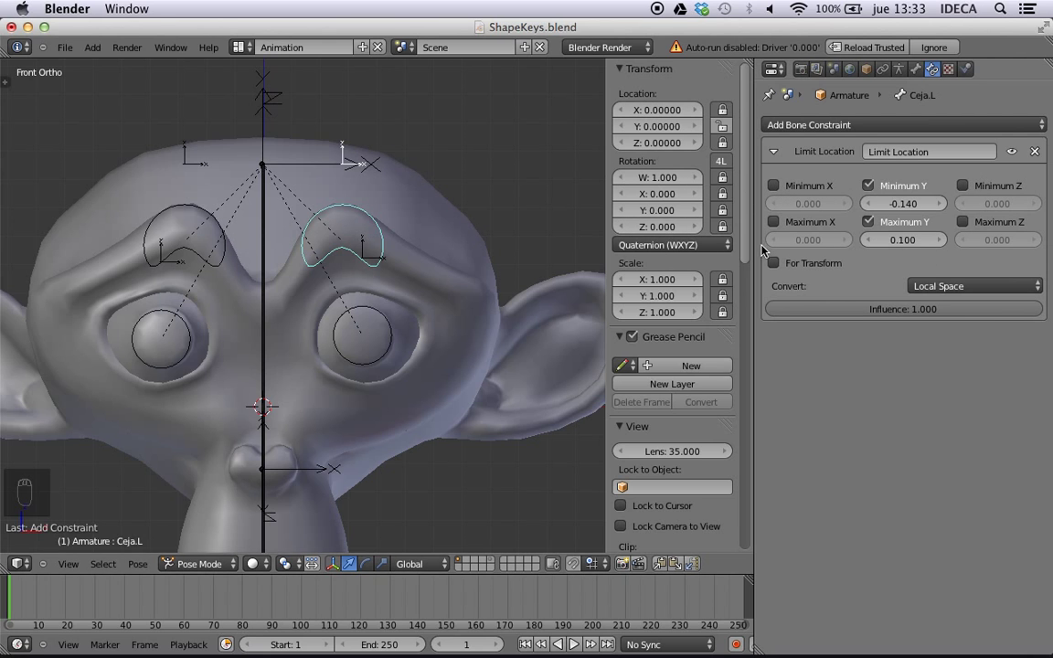
- Add a Limit Location constraint to the Ceja.R eyebrow bone and check Ceja.L's limit values for reference
right_click(191, 251)
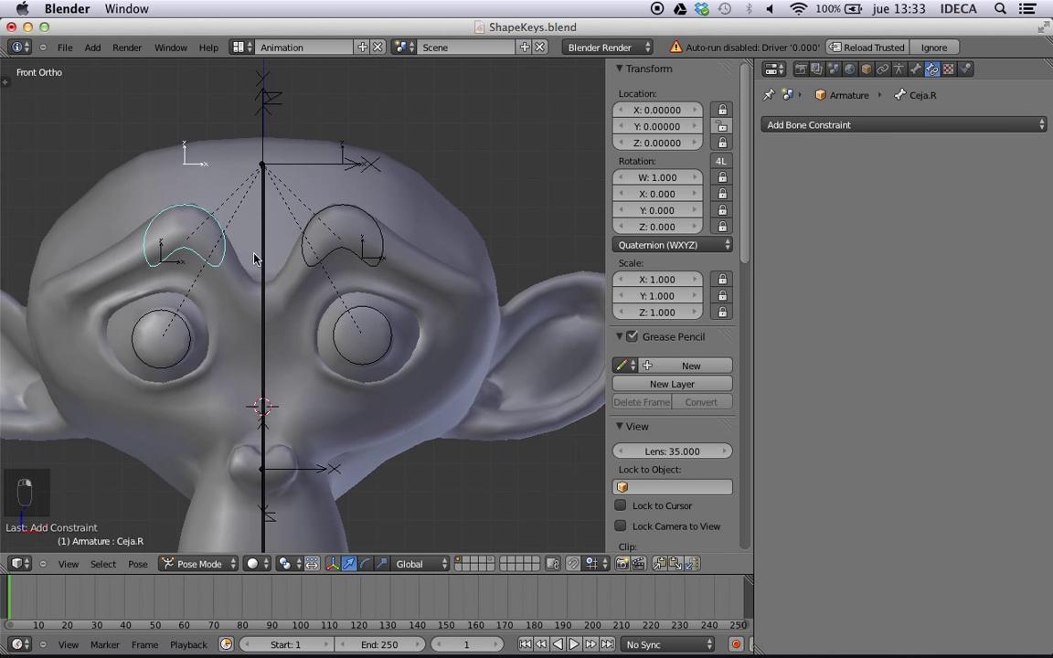
click(777, 125)
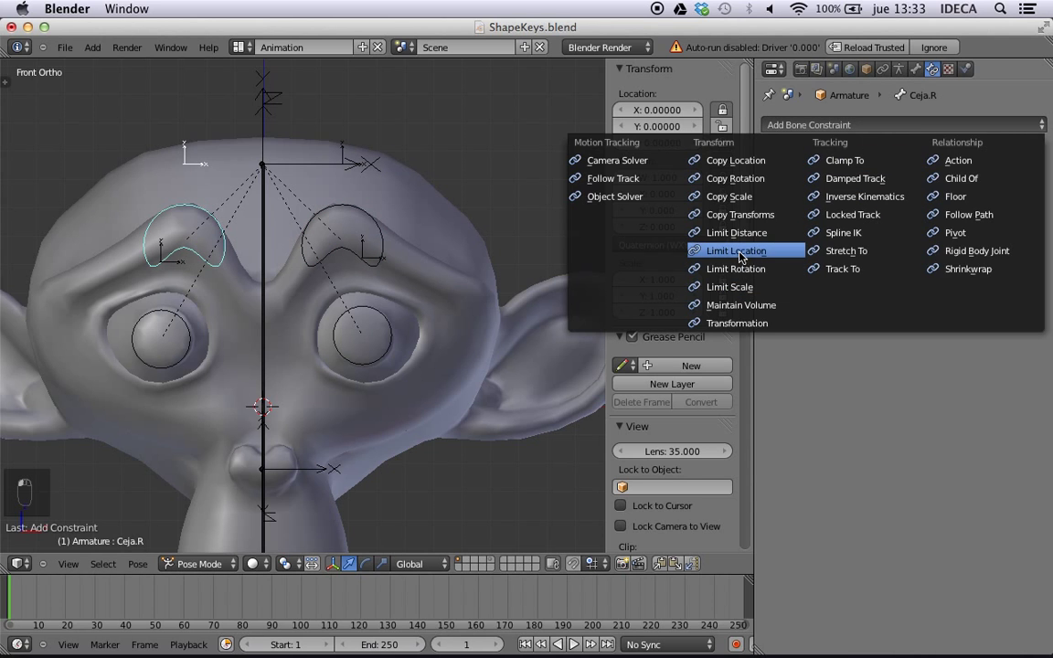
click(739, 252)
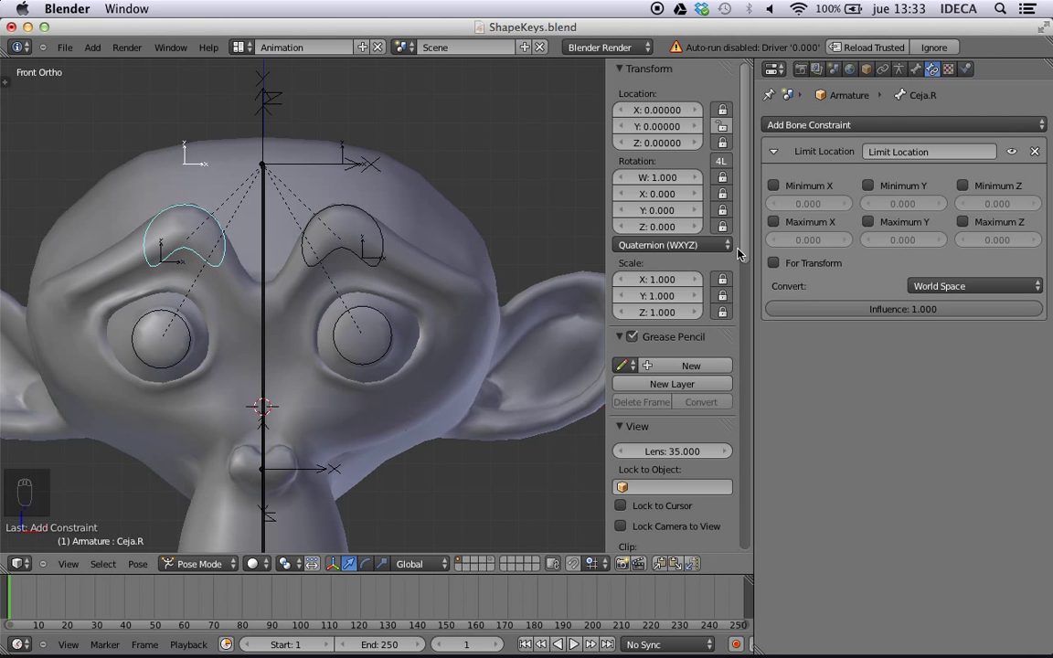
right_click(328, 257)
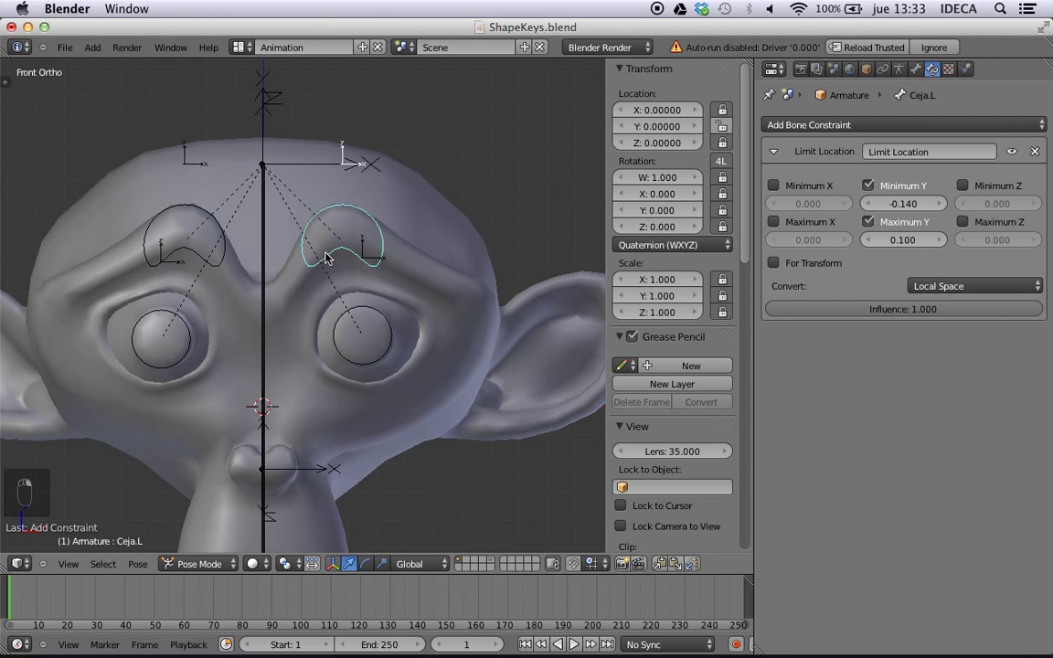
right_click(178, 258)
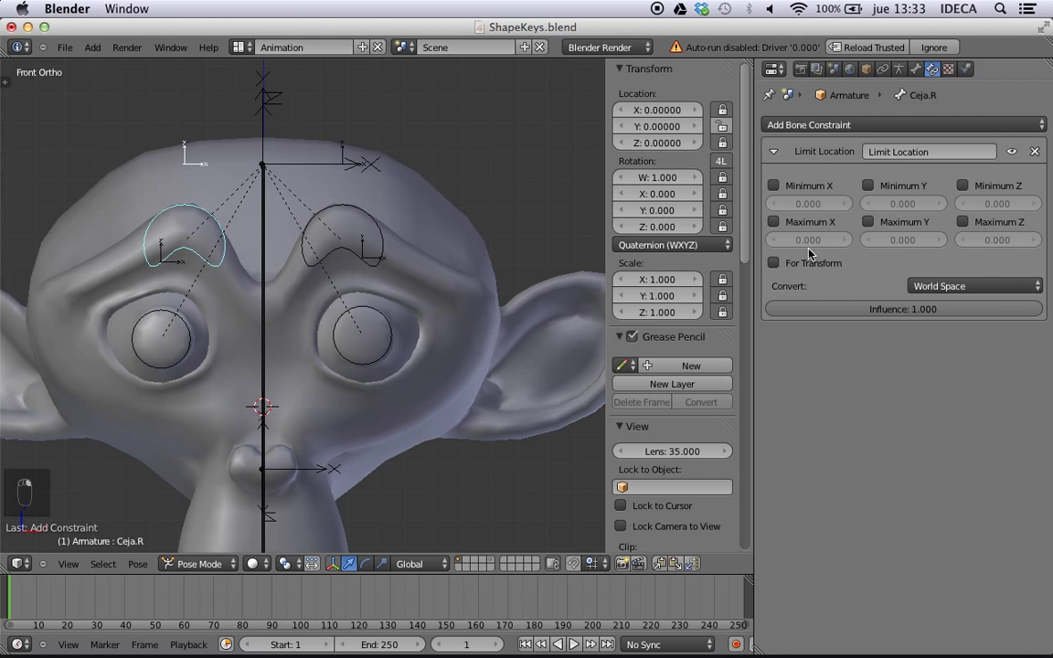
- Enable both Y limits in Ceja.R's Limit Location constraint, with Maximum Y at 0.1 and Minimum Y at -0.14
click(871, 222)
click(905, 239)
text(0.0)
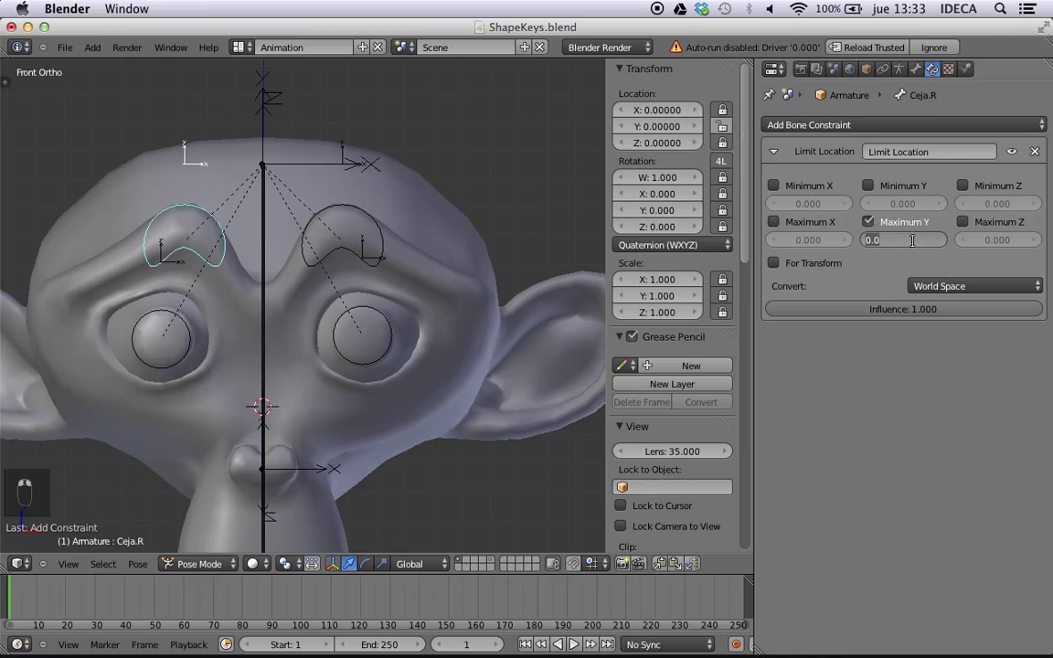
text(0.1)
key(Return)
click(868, 185)
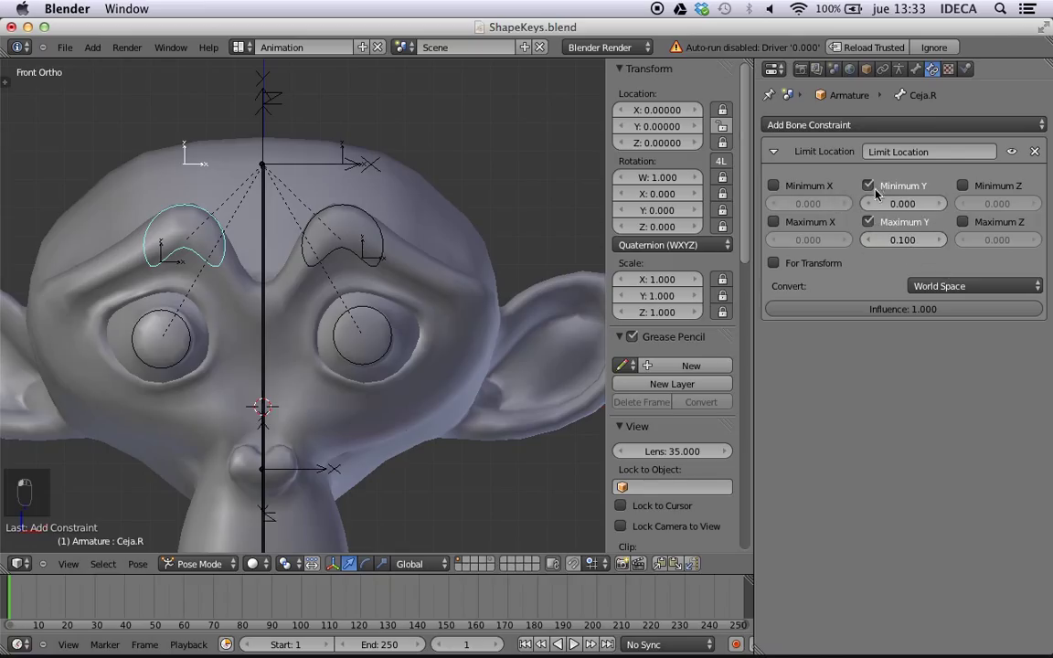
click(893, 204)
text(0.0)
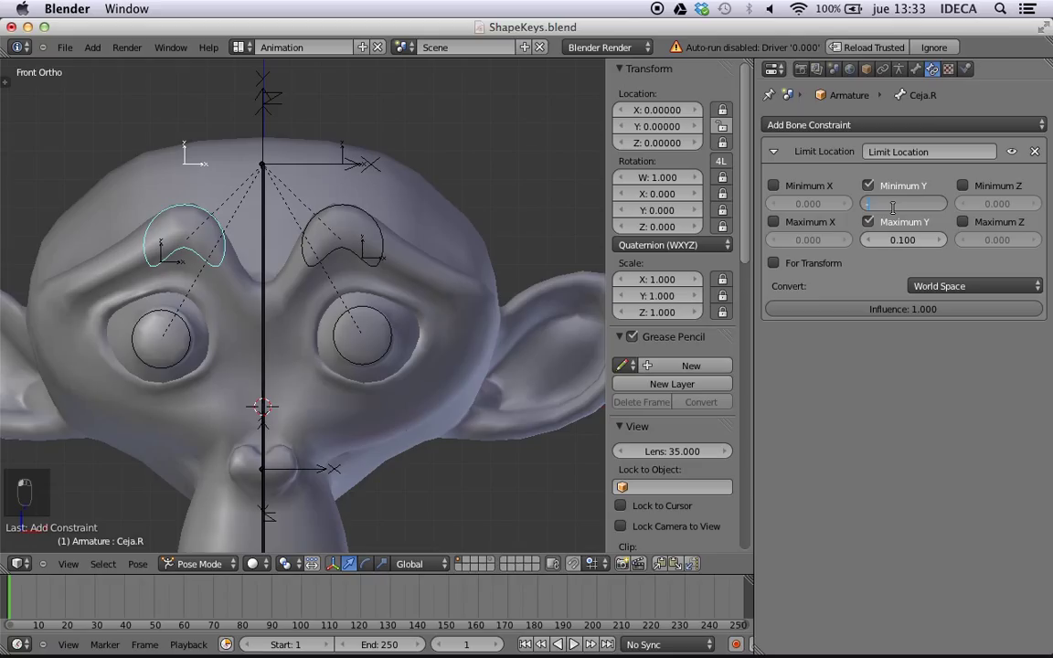
key(Return)
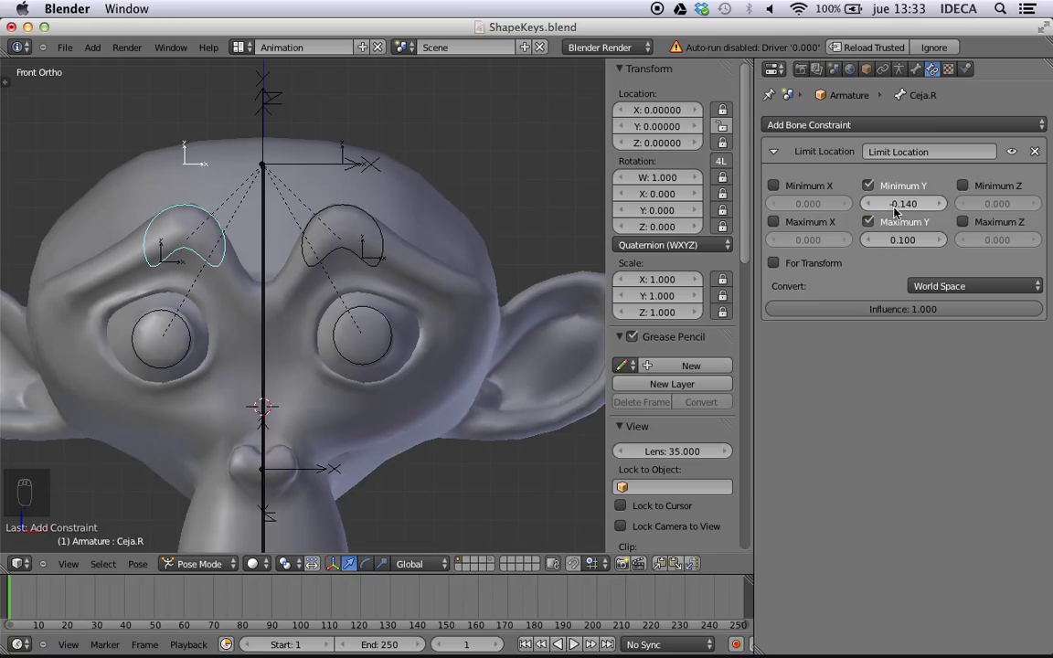
- Set Ceja.R's Limit Location constraint to Local Space and test the bone's range with a cancelled move
click(940, 286)
click(938, 217)
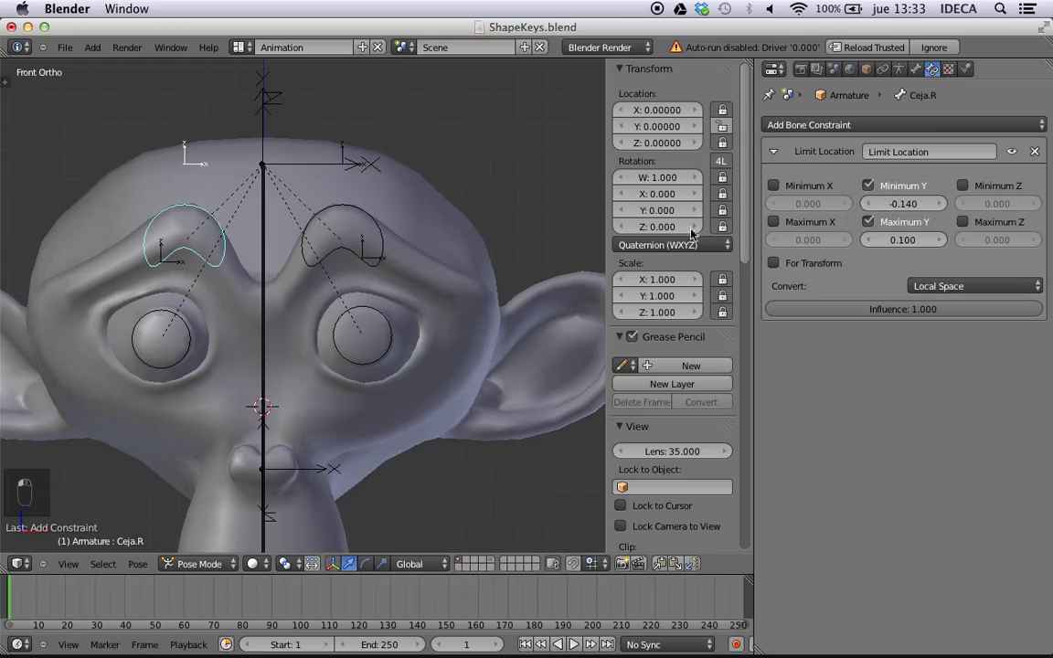
key(g)
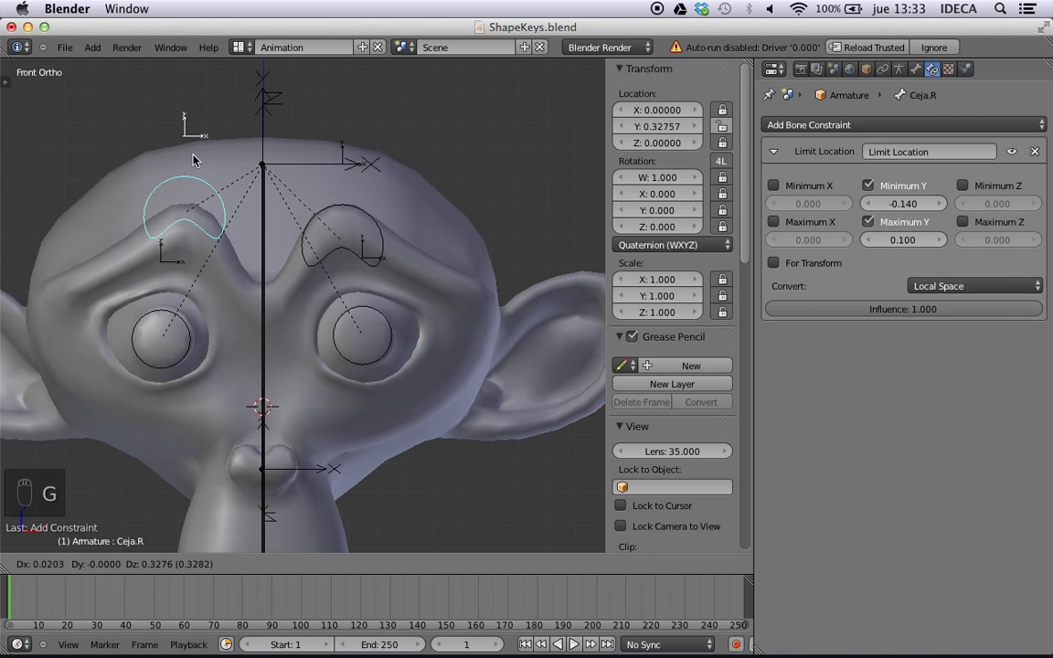
right_click(208, 190)
- Add a Limit Location constraint in Local Space to the Boca.U upper-lip bone
scroll(332, 311, up, 2)
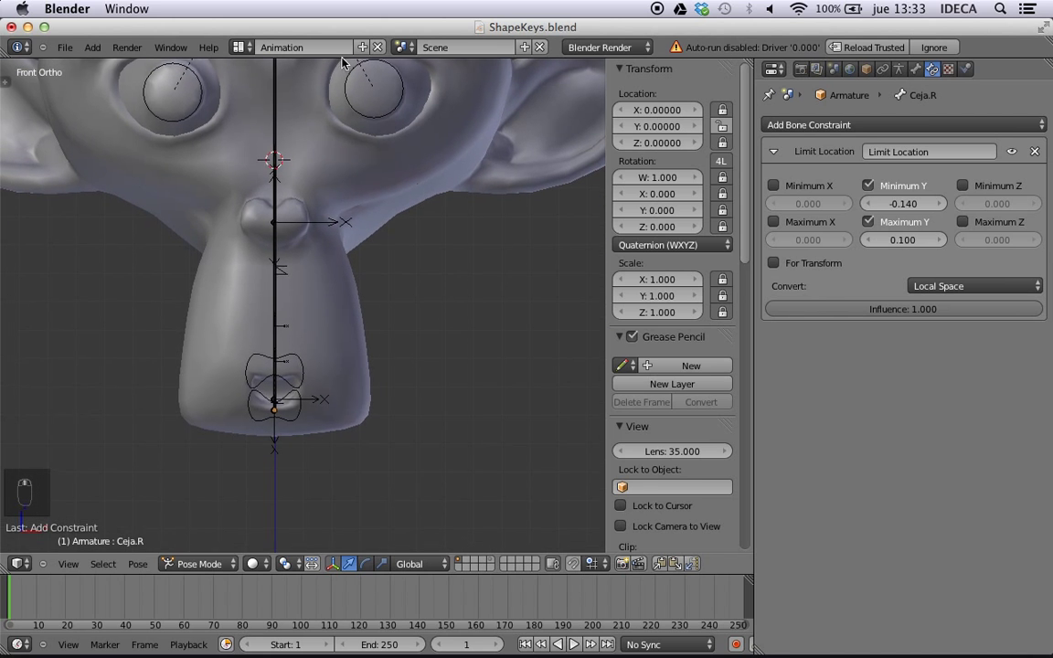
scroll(346, 341, down, 6)
scroll(347, 351, up, 8)
scroll(391, 266, up, 3)
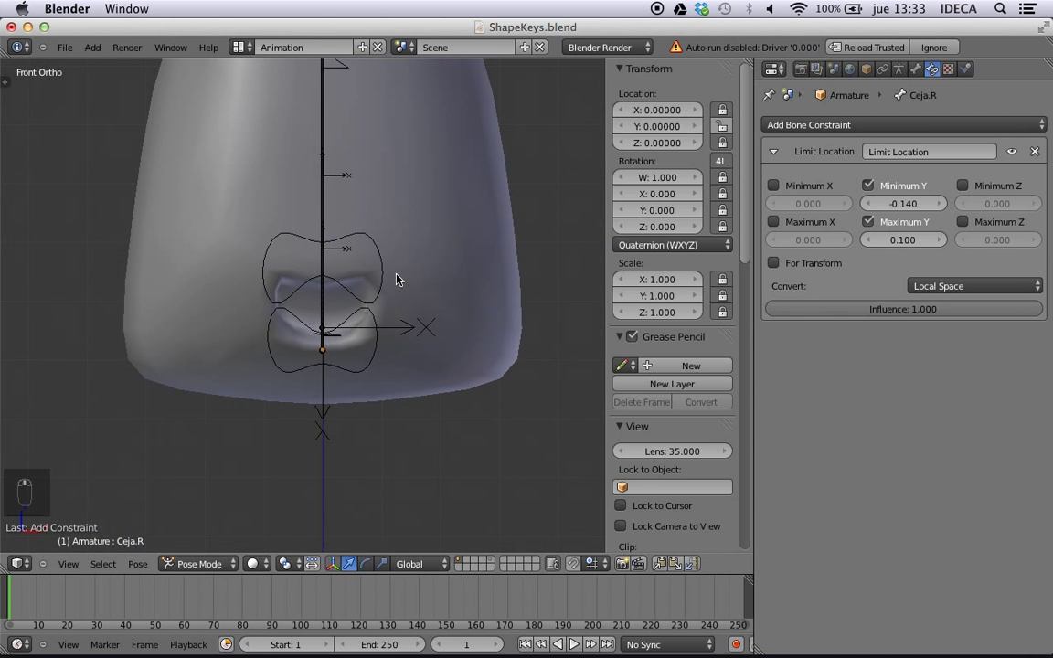
right_click(375, 273)
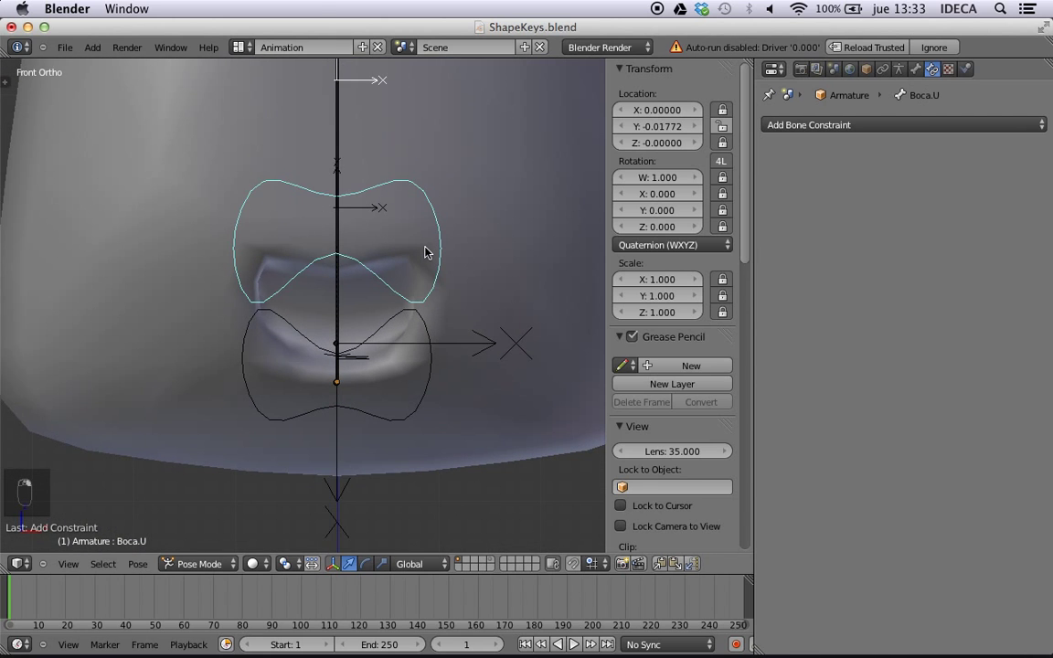
click(822, 124)
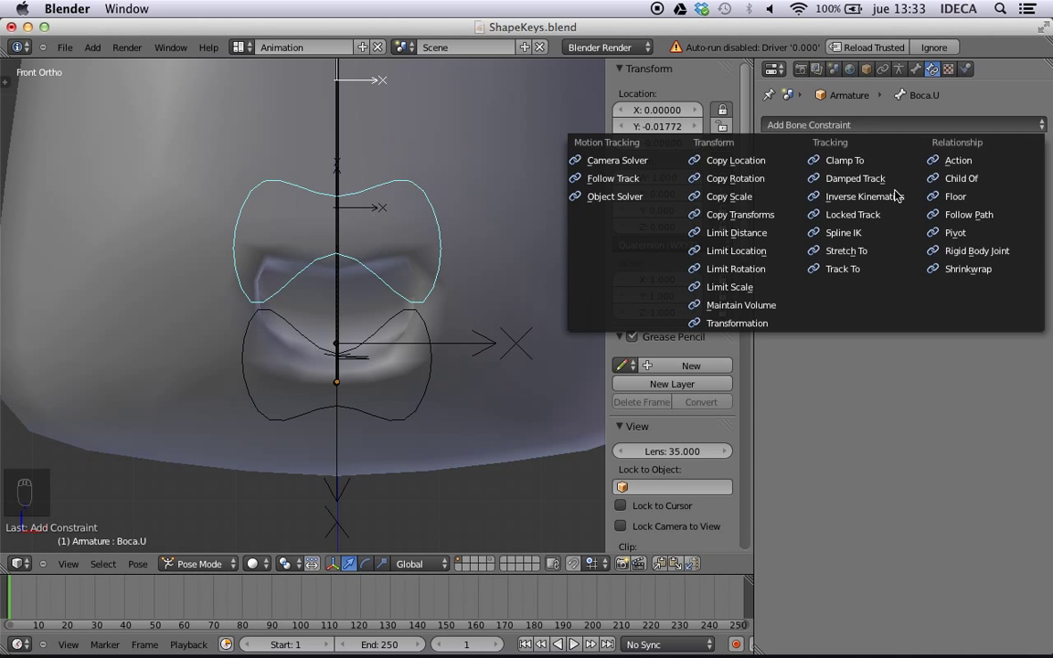
click(748, 256)
click(974, 286)
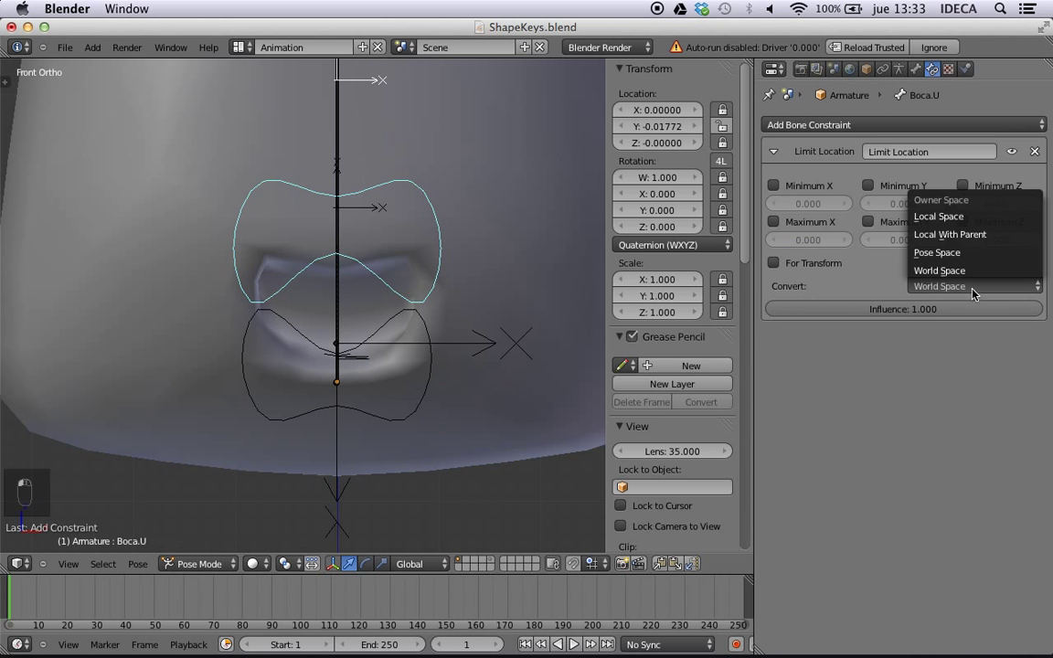
click(942, 211)
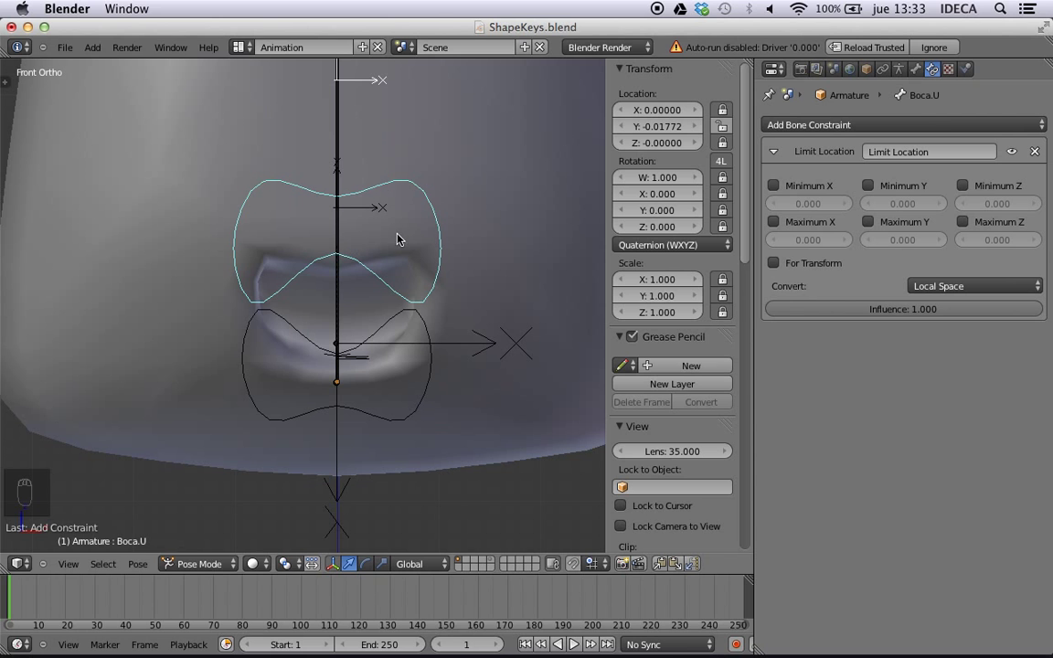
- Test how far Boca.U has to travel up and down for the mouth shapes, using cancelled moves
key(g)
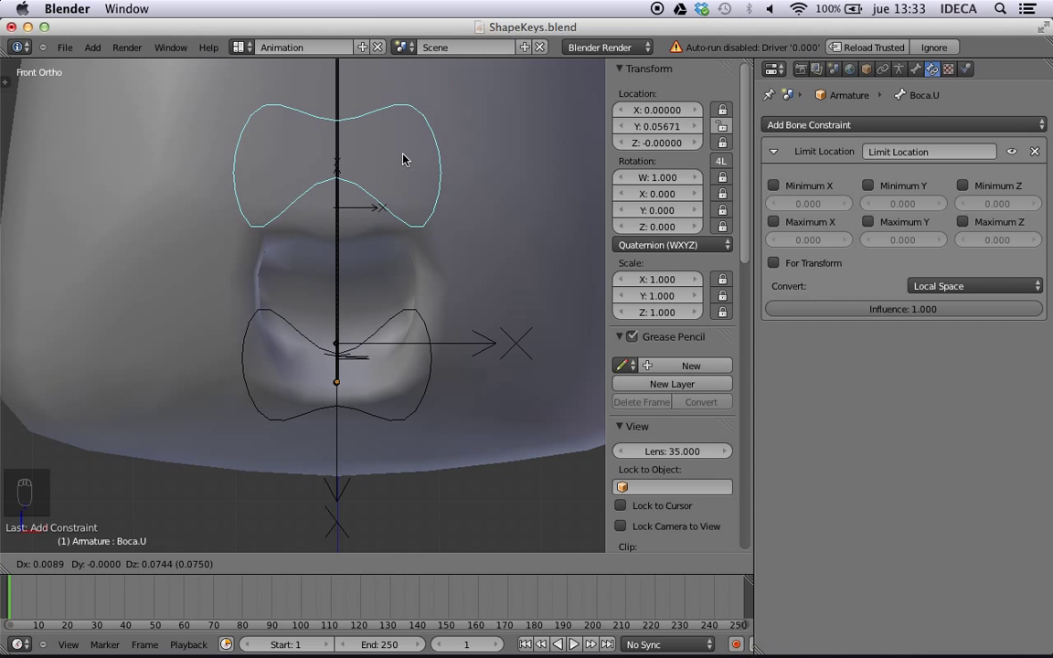
key(Escape)
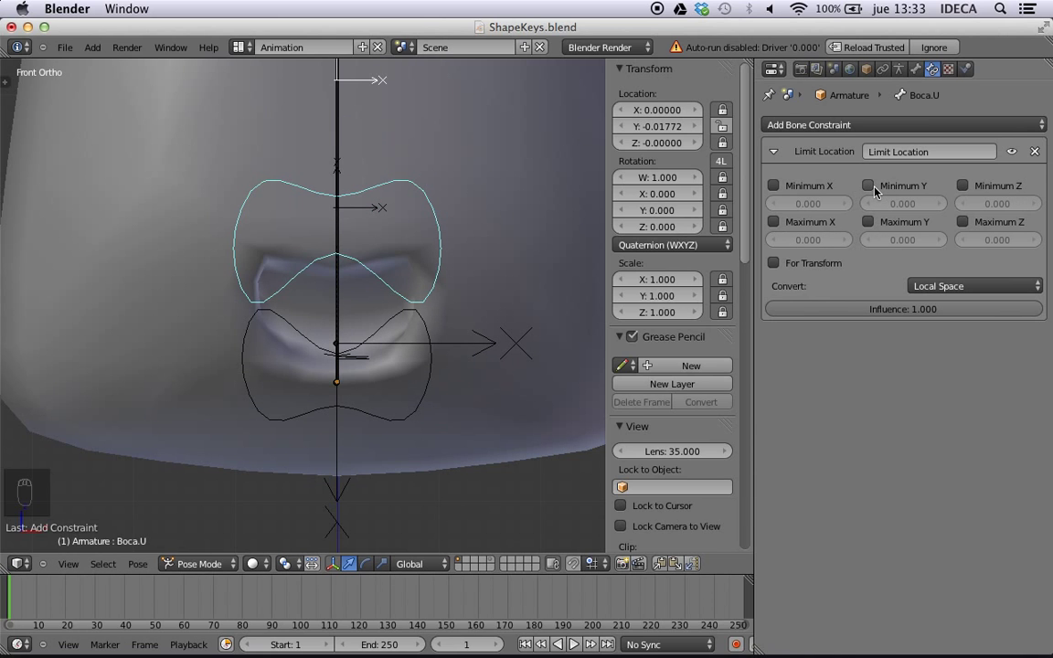
key(g)
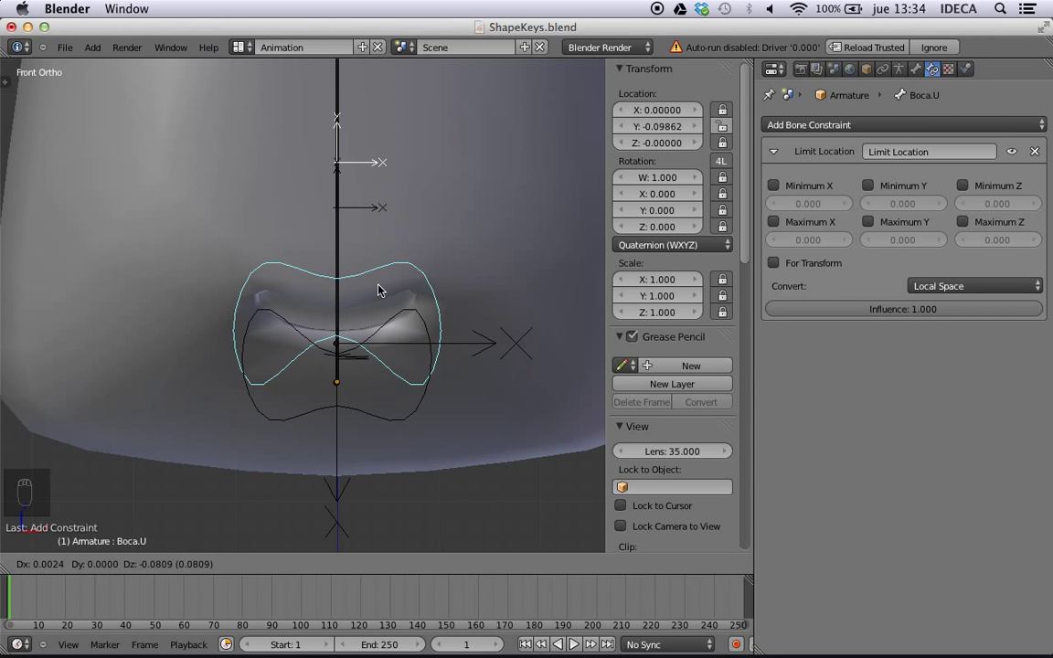
click(389, 192)
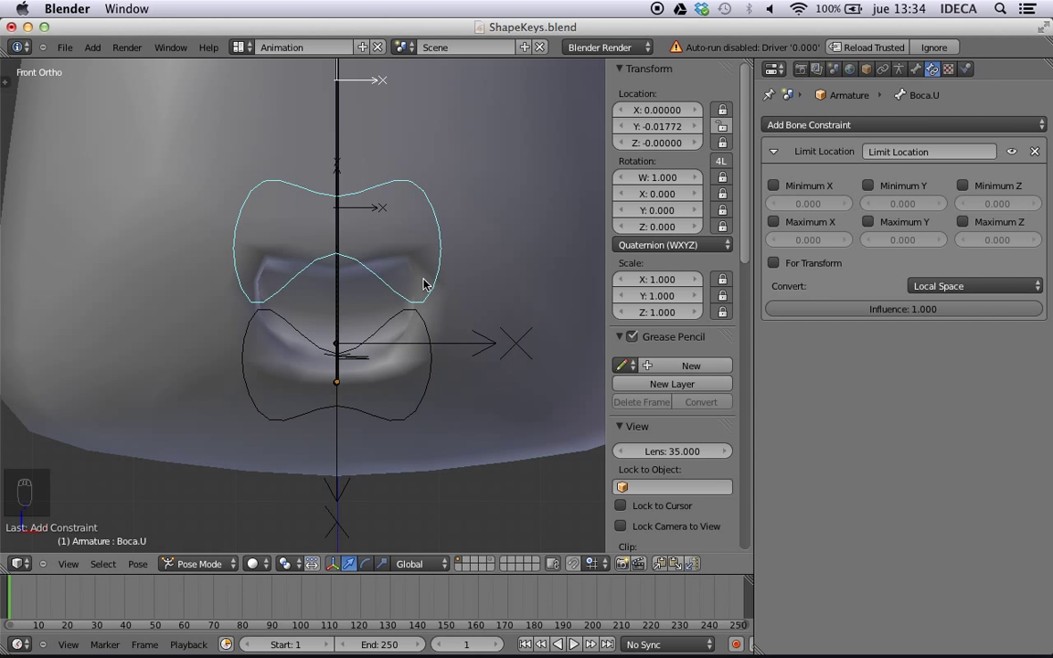
- Try a Minimum Y limit of -0.01 on Boca.U, test it with a cancelled move and disable the limit
click(867, 186)
click(885, 203)
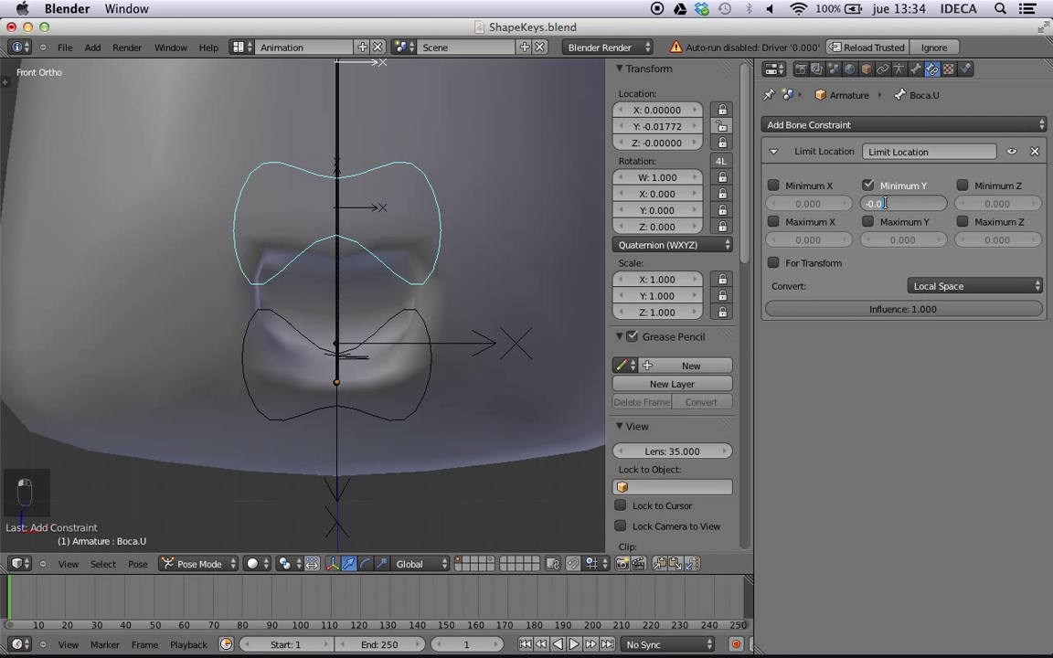
text(-0.01)
key(Return)
key(g)
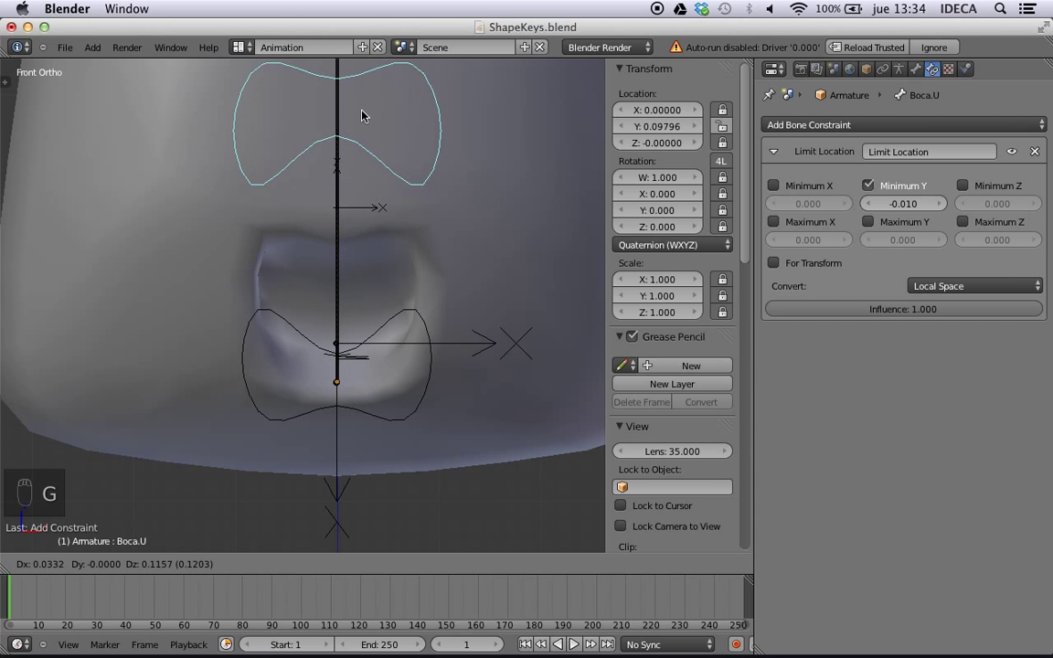
click(427, 261)
click(869, 187)
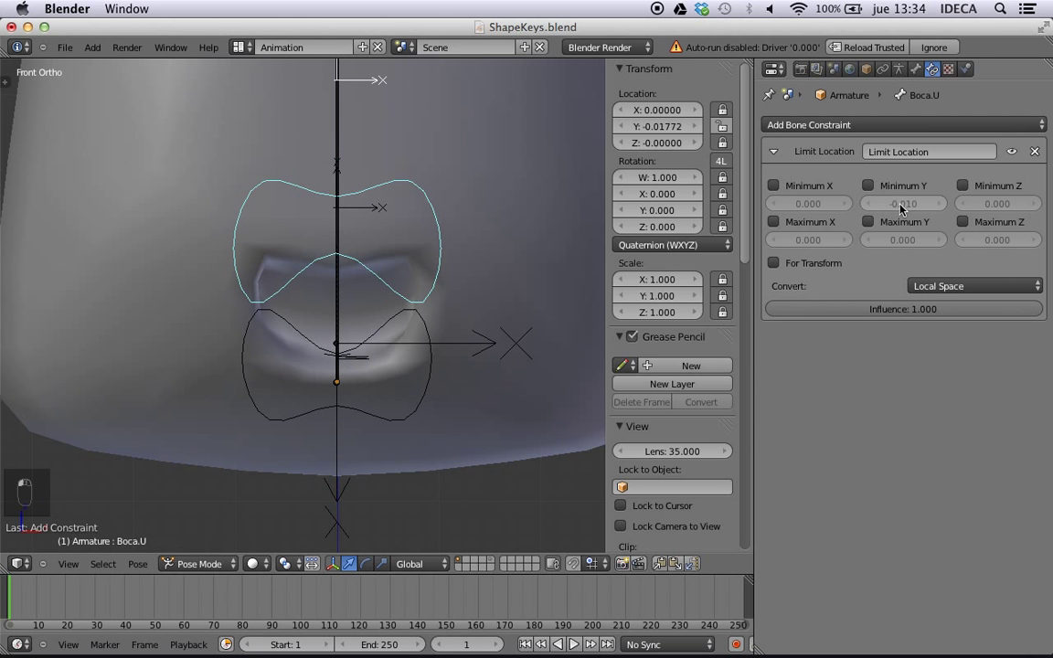
- Try a Maximum Y limit of 0.01 on Boca.U and test it with a cancelled move
click(869, 222)
click(889, 241)
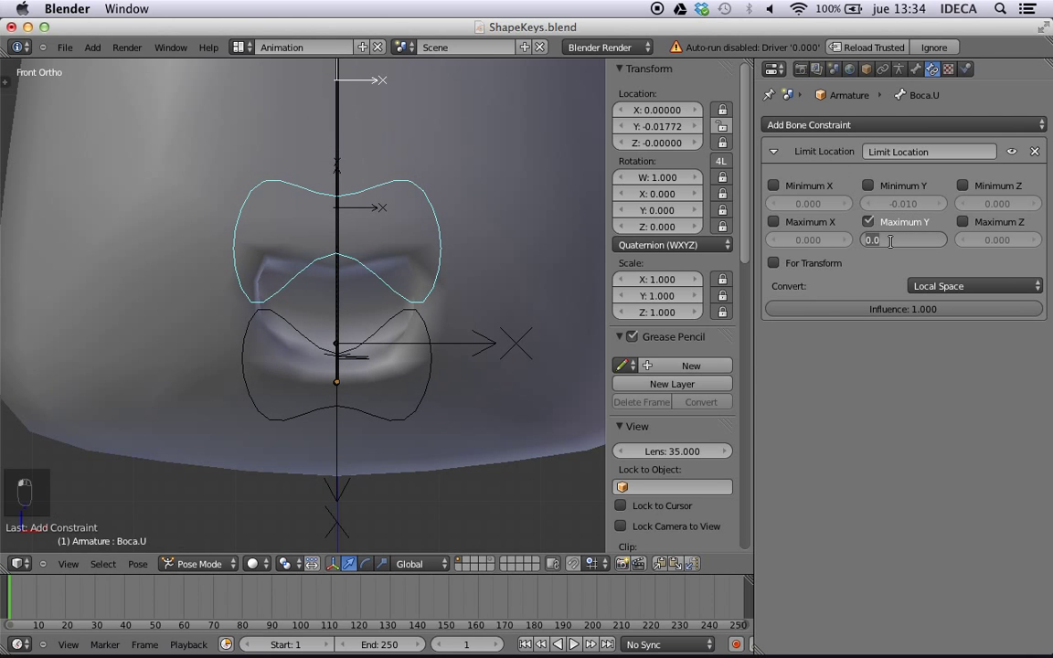
text(0.01)
key(Return)
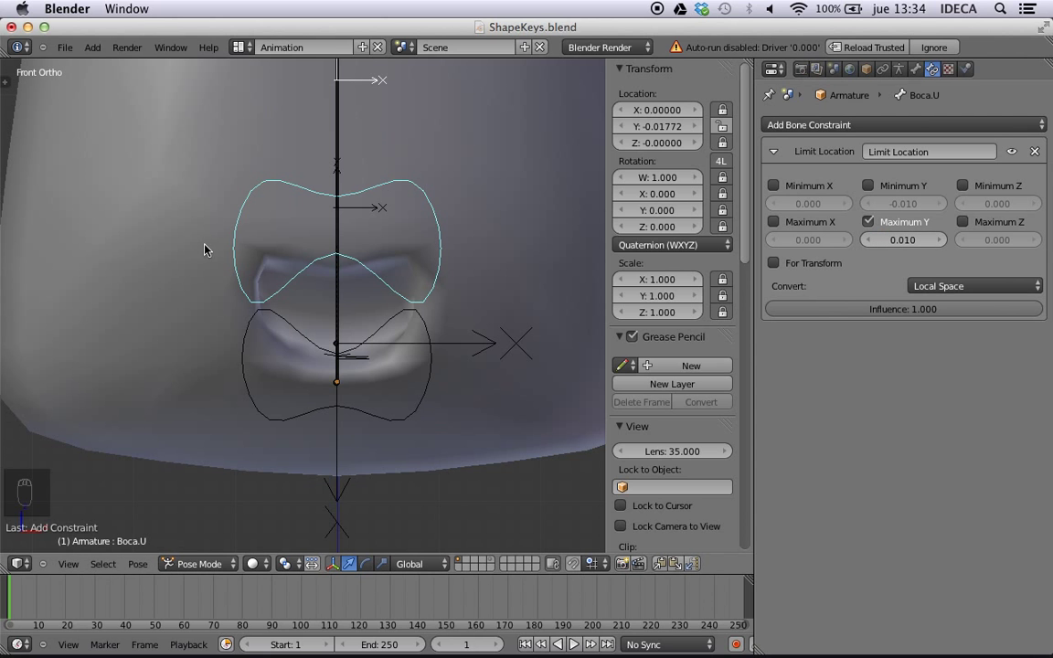
key(g)
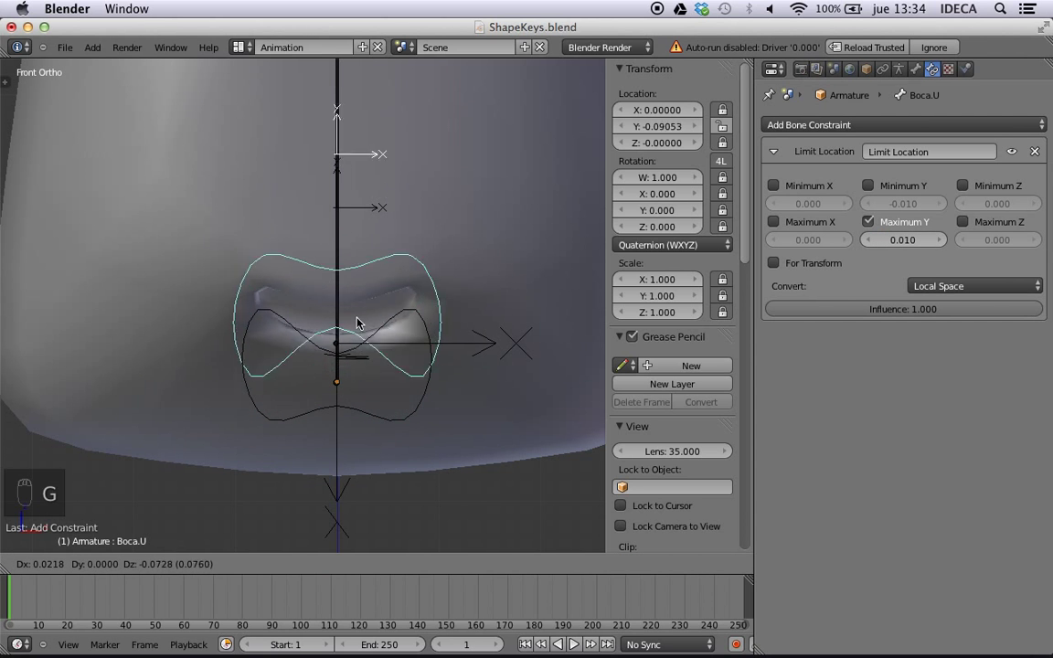
right_click(364, 300)
- Reset Boca.U's Maximum Y and Minimum Y limits to 0 and disable Maximum Y
click(914, 246)
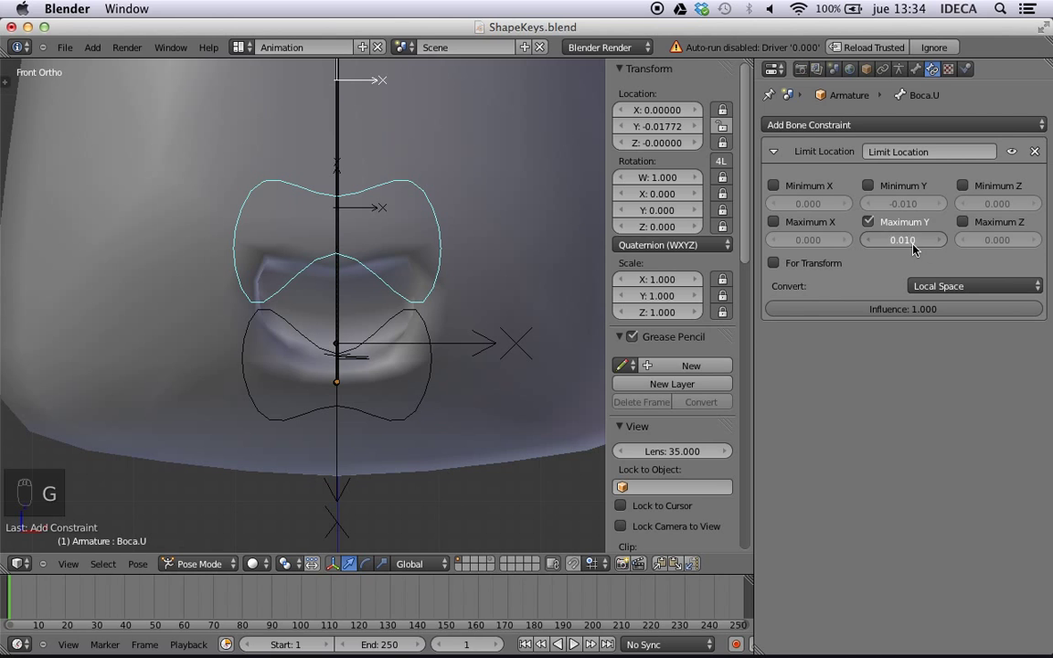
text(0)
key(Return)
click(895, 203)
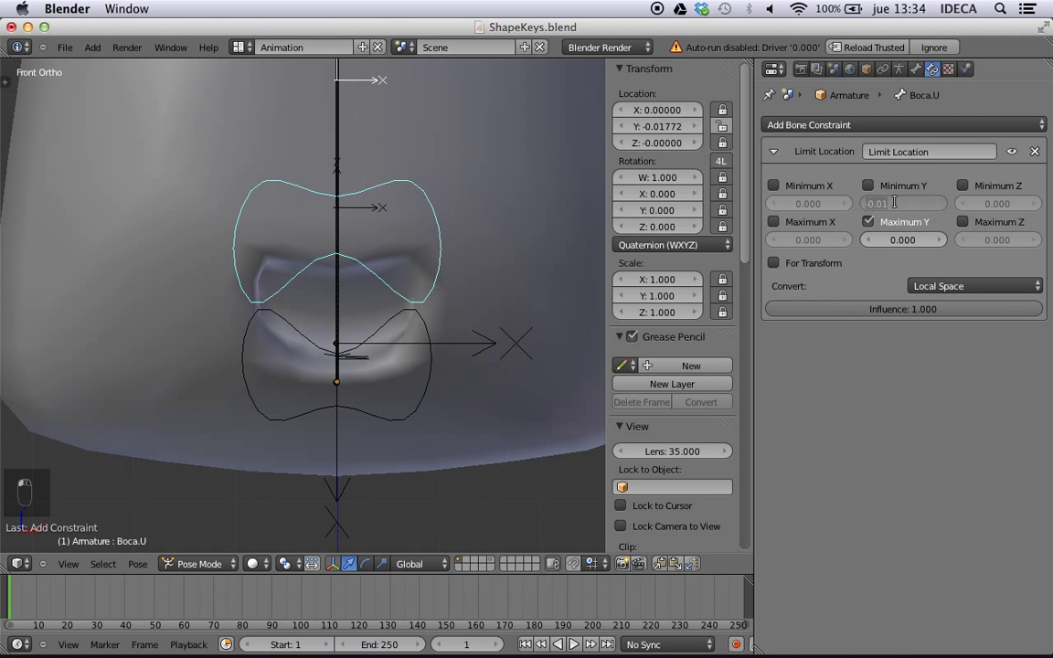
text(0)
key(Return)
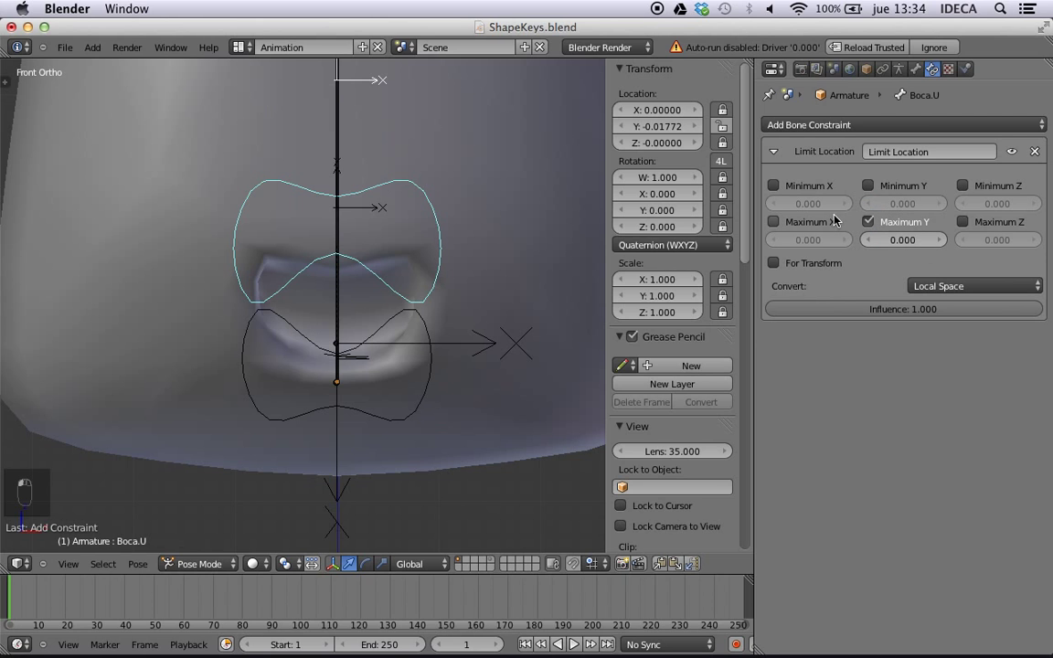
click(867, 223)
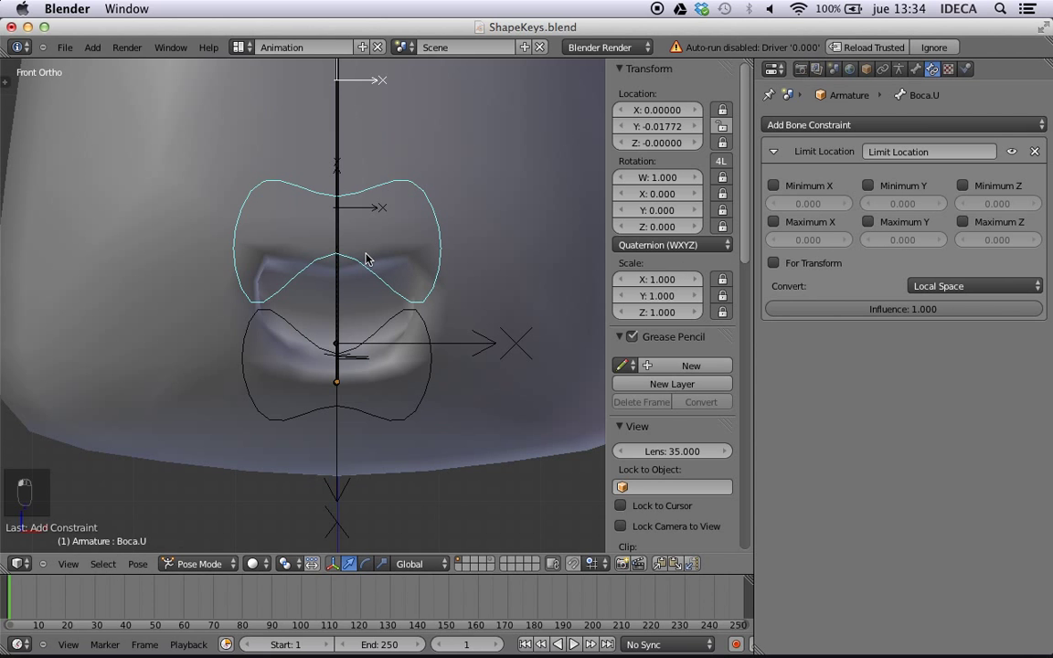
- Check Boca.U's downward travel with a cancelled move and enable Minimum Y at -0.09 in its Limit Location constraint
key(g)
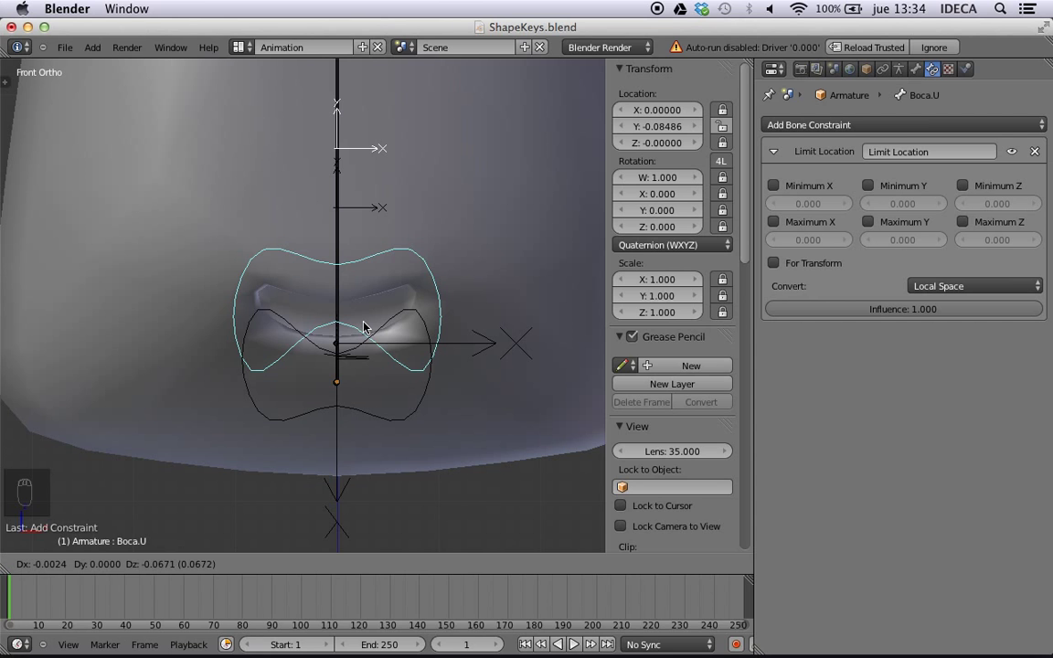
right_click(363, 327)
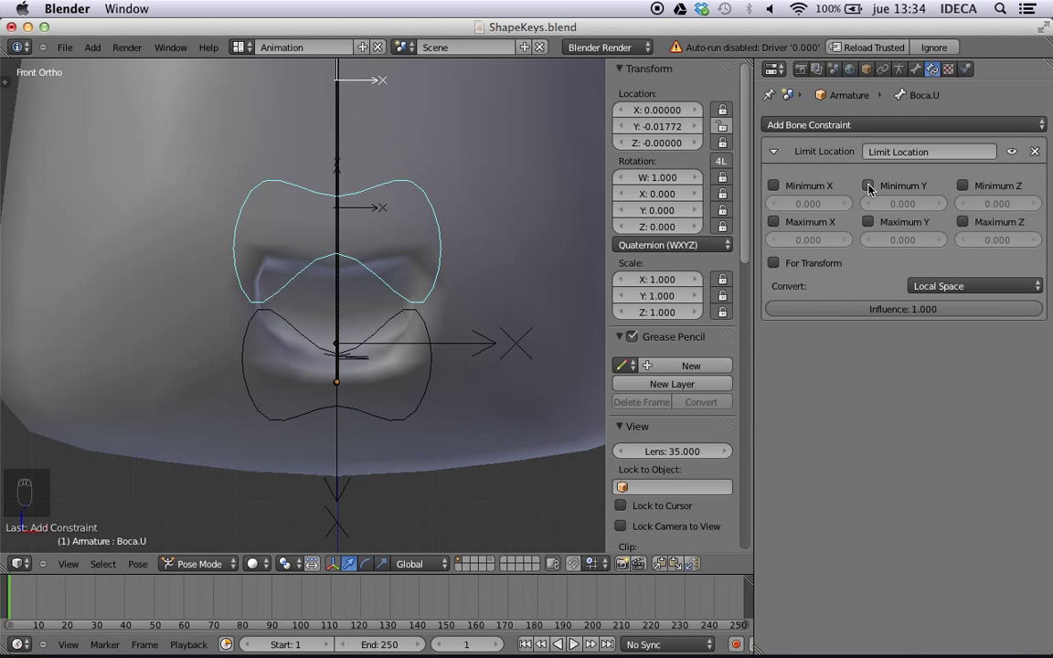
click(869, 186)
click(901, 203)
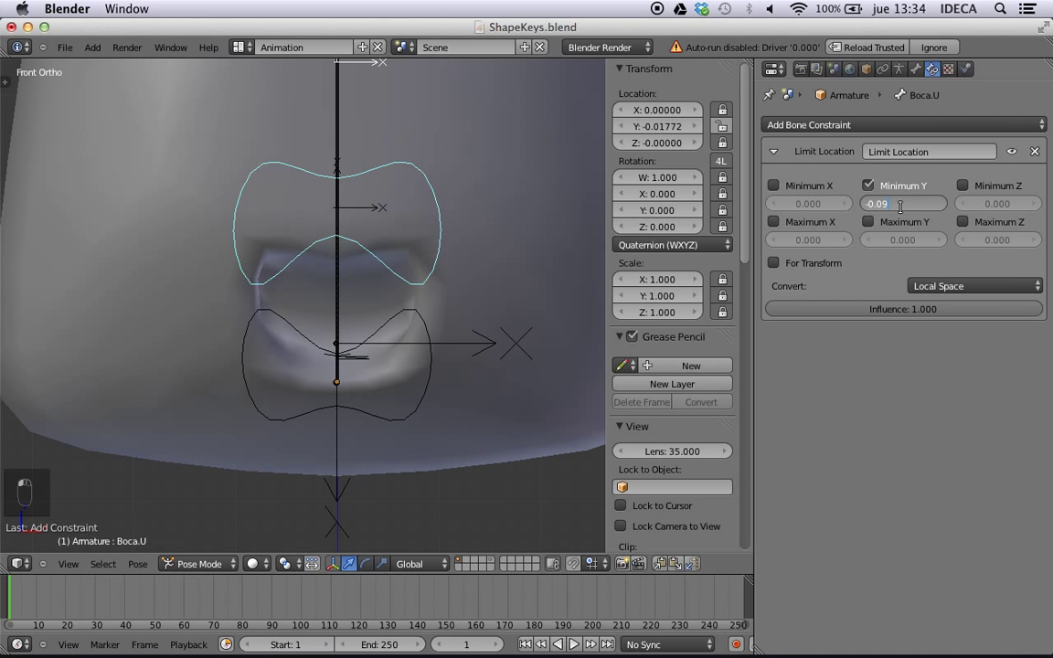
key(Return)
- Enable Maximum Y at 0.03 in Boca.U's Limit Location constraint, testing the bone with cancelled moves before and after
key(g)
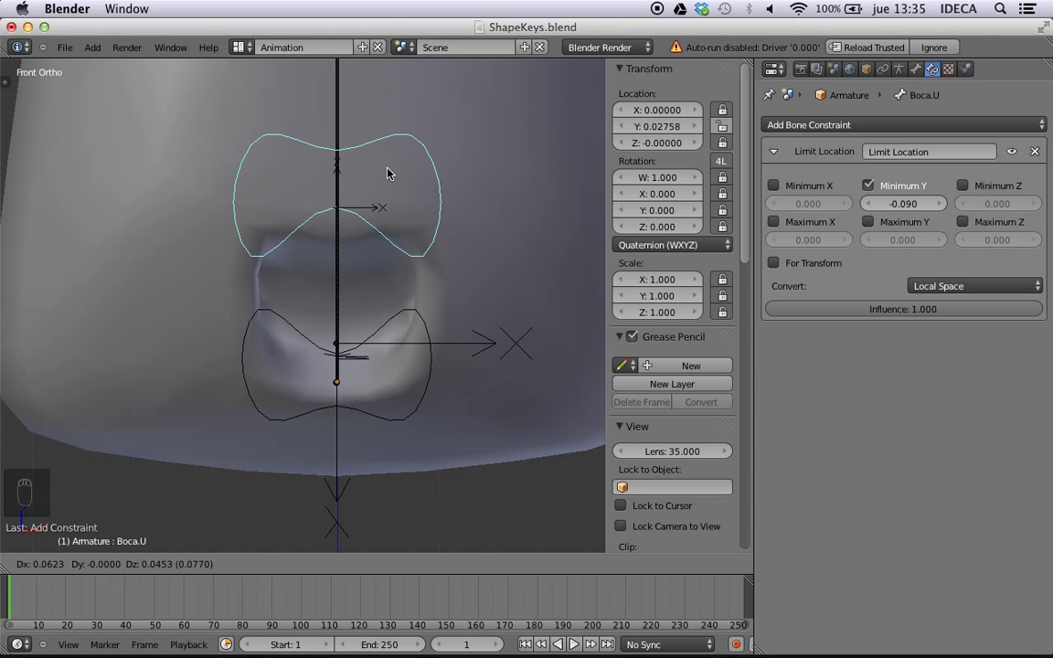
click(919, 232)
click(885, 224)
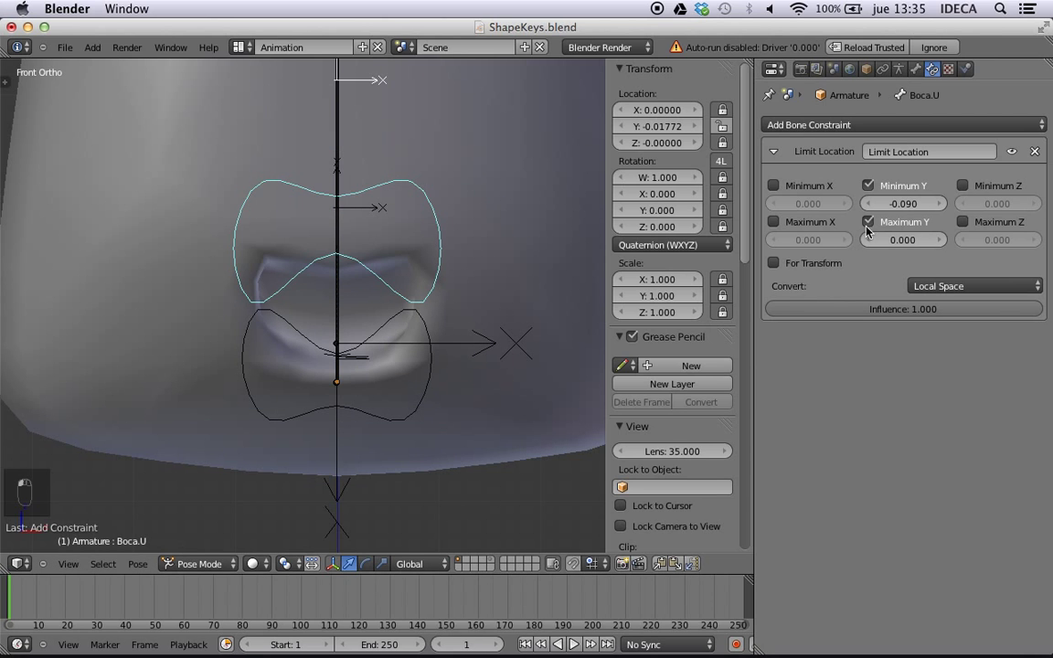
click(918, 239)
text(0.0)
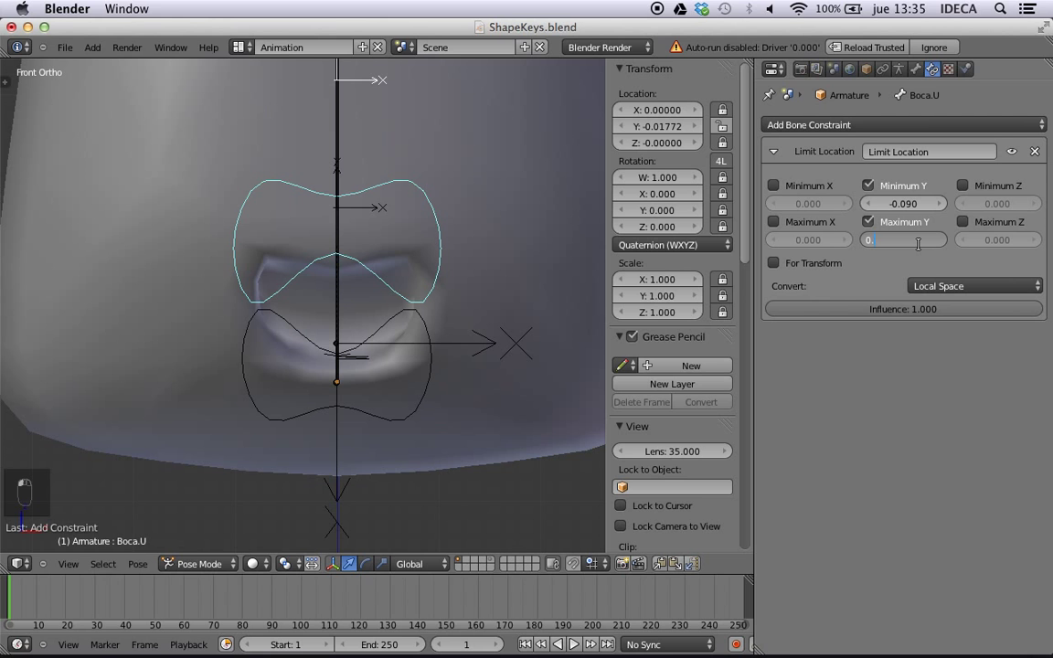
text(3)
key(Return)
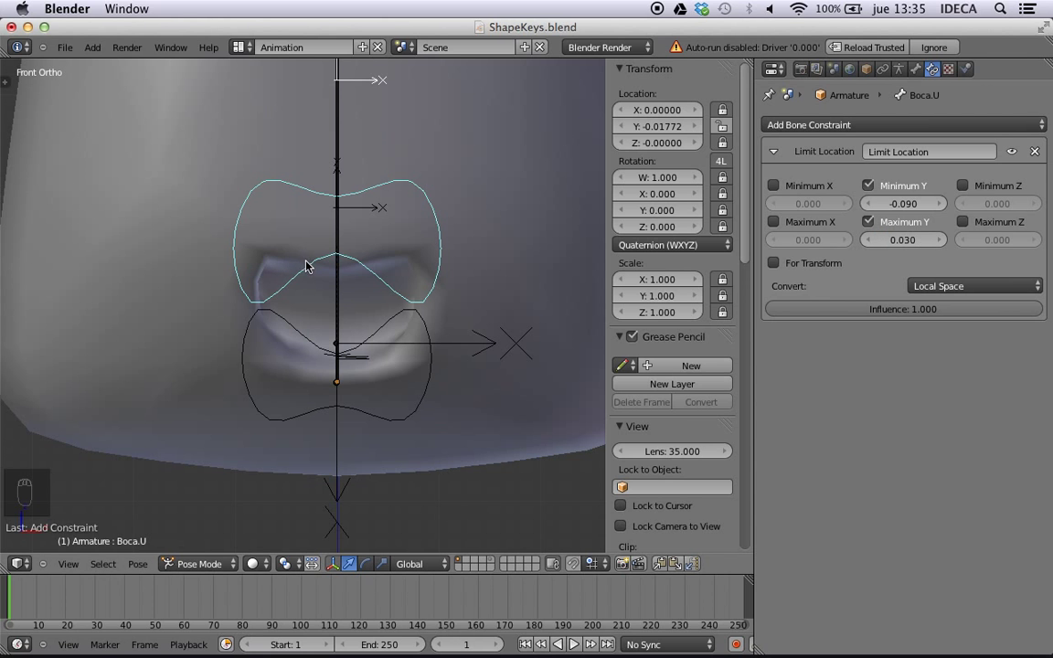
key(g)
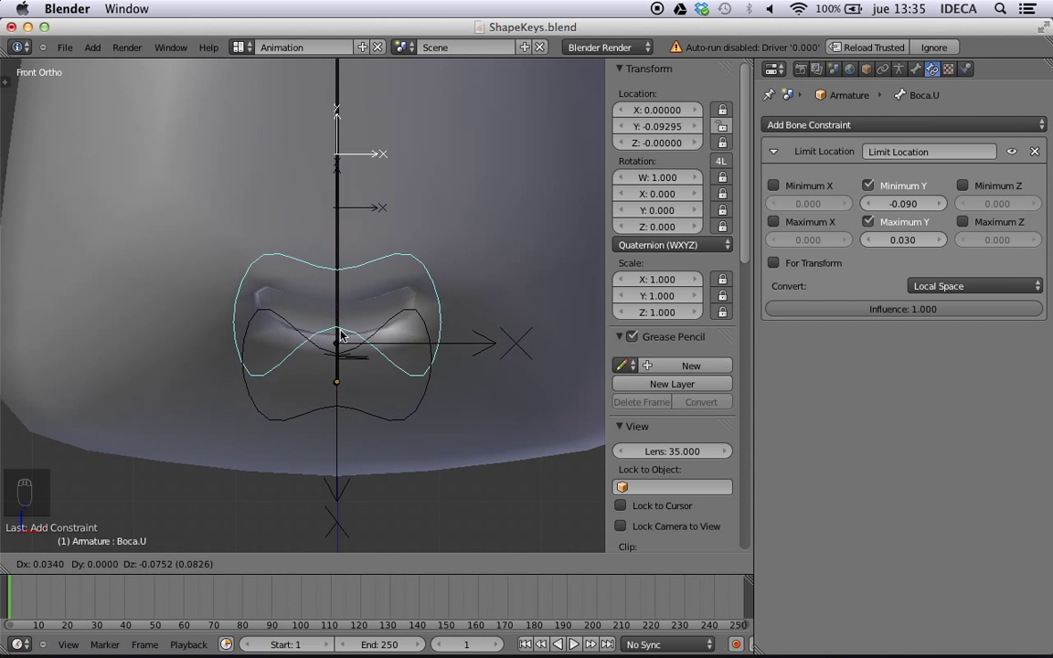
click(331, 281)
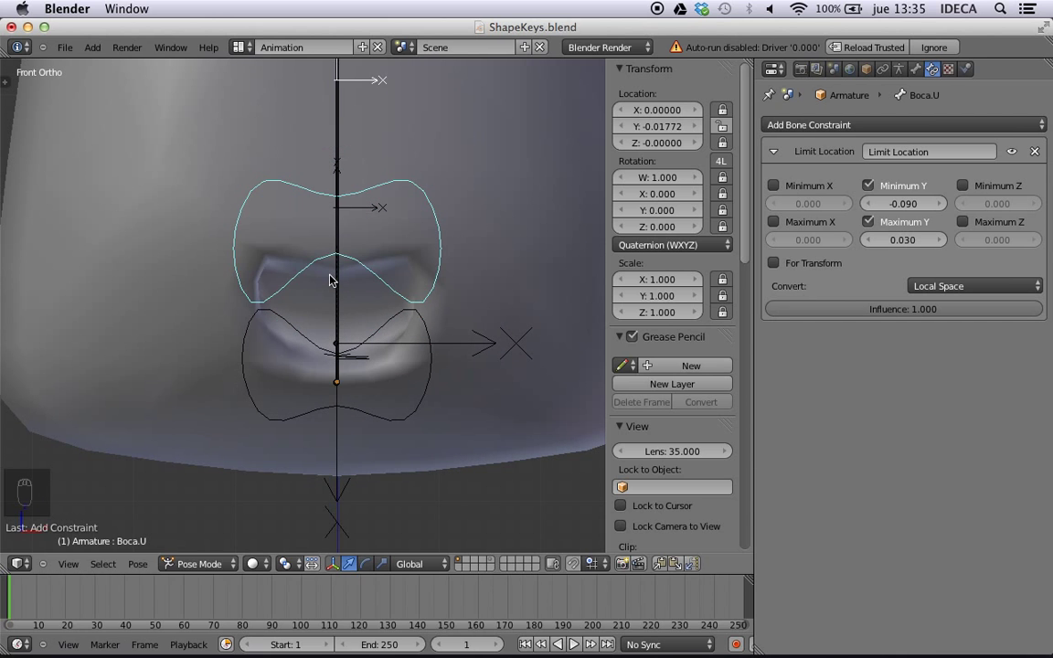
- Add a Limit Location constraint in Local Space to Boca.D and check the bone's vertical travel with a cancelled move
right_click(339, 355)
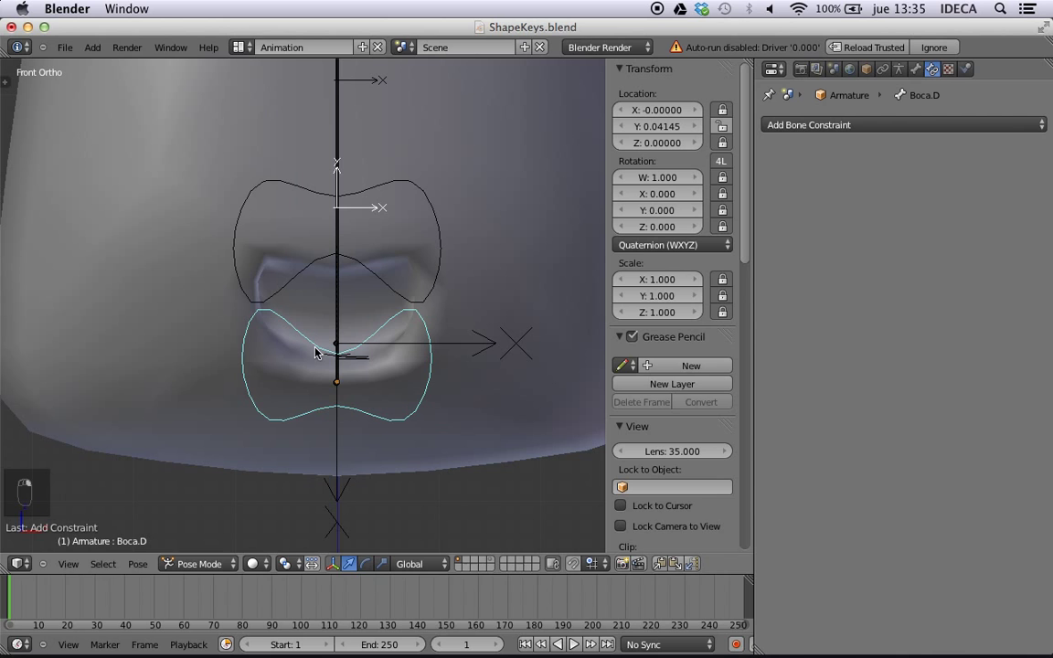
click(961, 124)
click(737, 250)
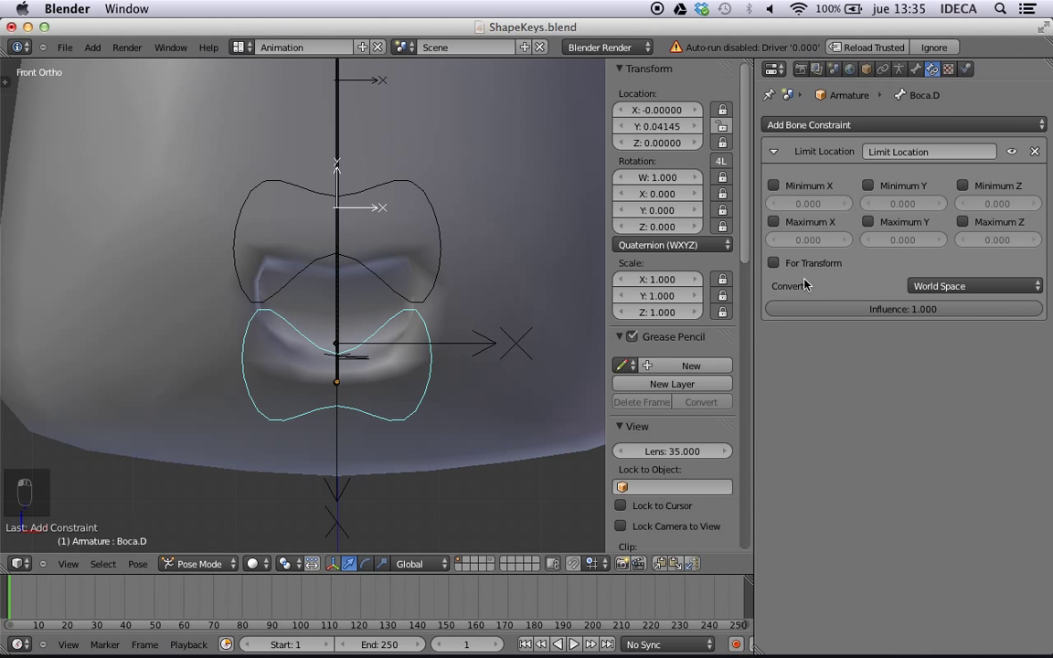
click(974, 286)
click(952, 218)
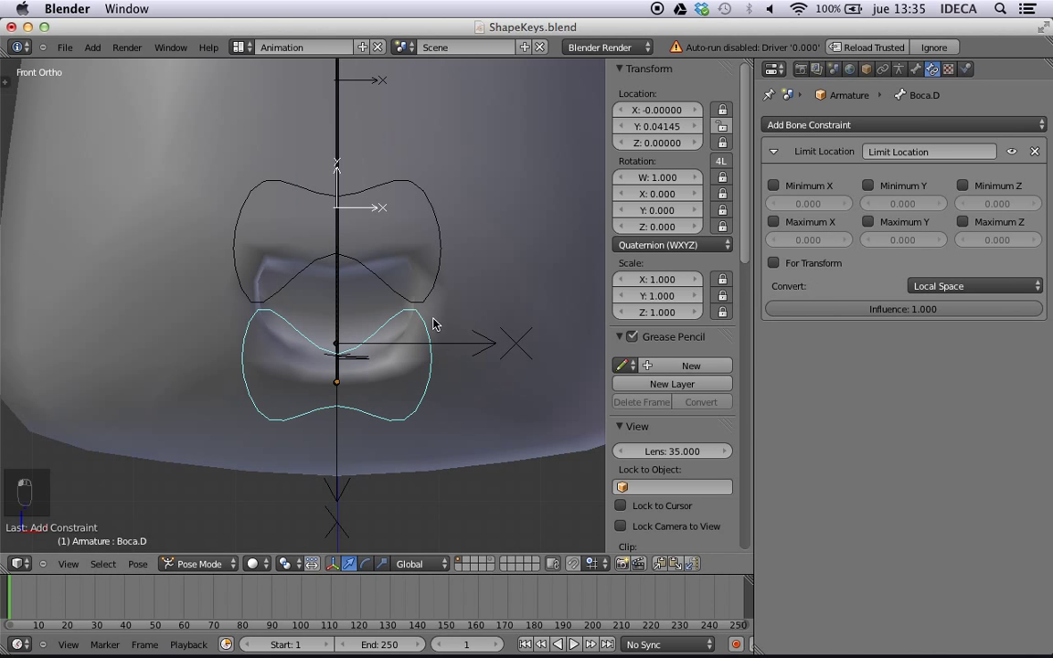
key(g)
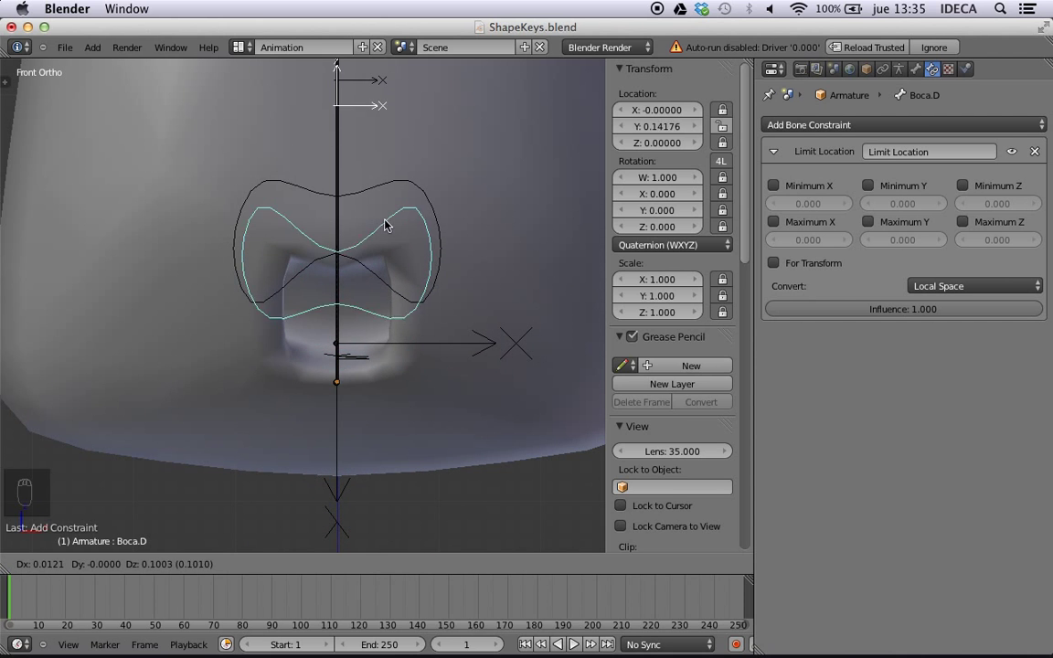
right_click(381, 478)
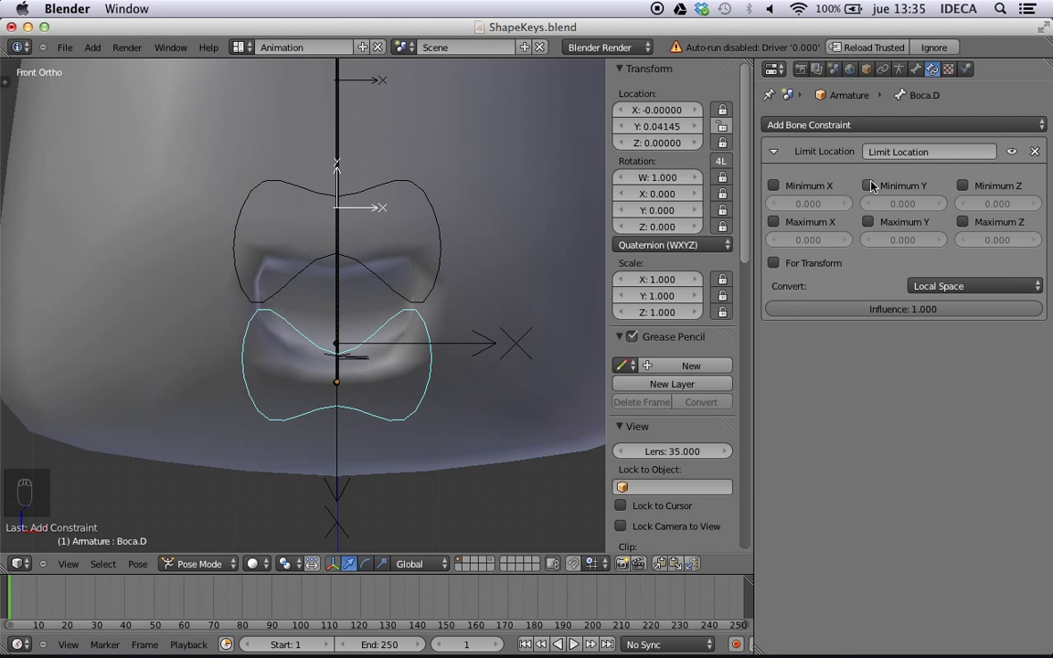
- Try a Minimum Y limit of -0.01 on Boca.D and test it with a cancelled move
click(869, 186)
click(891, 204)
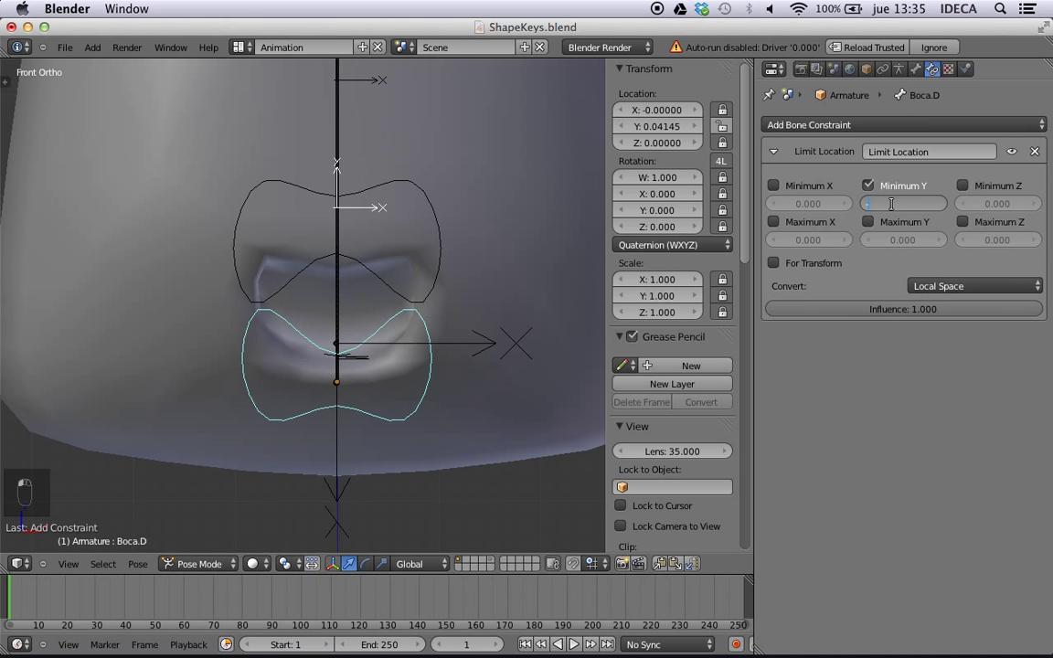
text(-0.010)
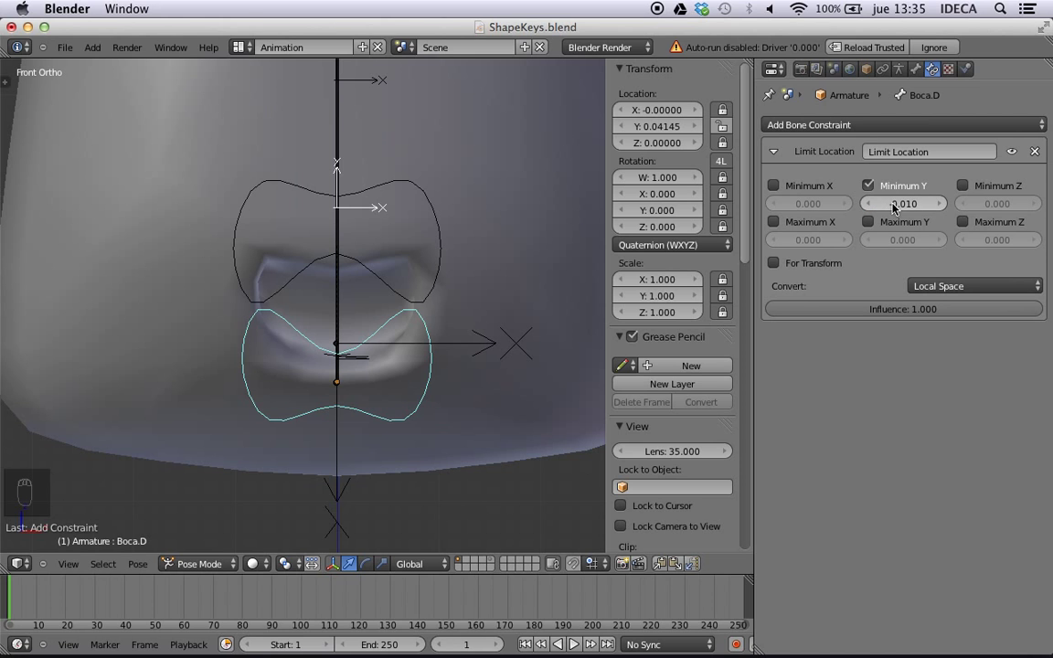
key(Return)
key(g)
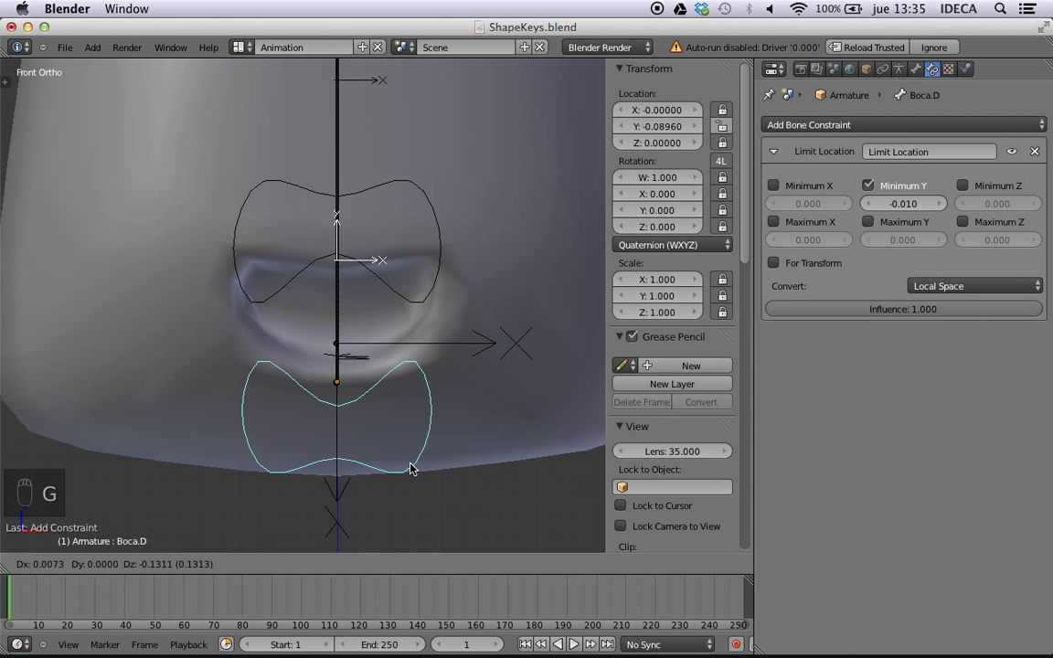
right_click(411, 460)
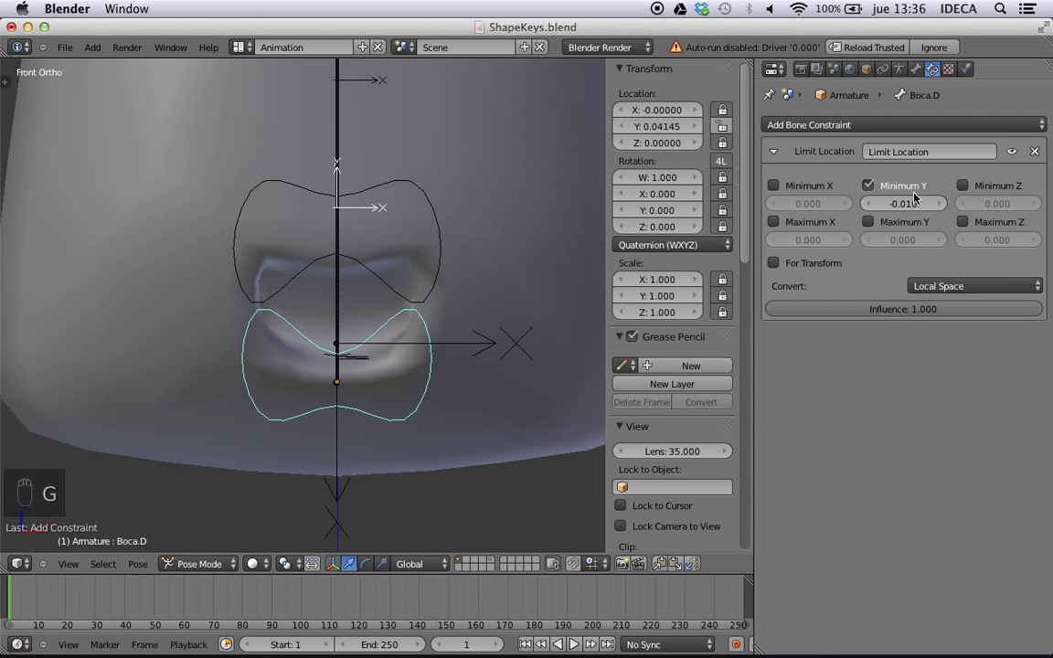
- Try a Minimum Y limit of -0.02 on Boca.D with a cancelled move, and disable Minimum Y
click(940, 207)
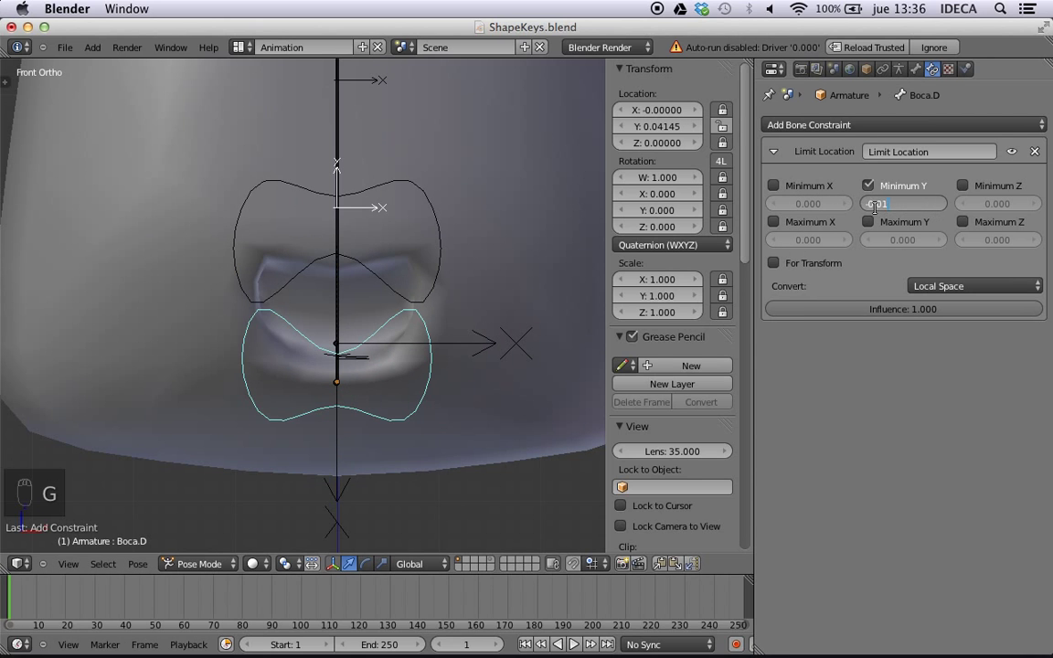
key(Return)
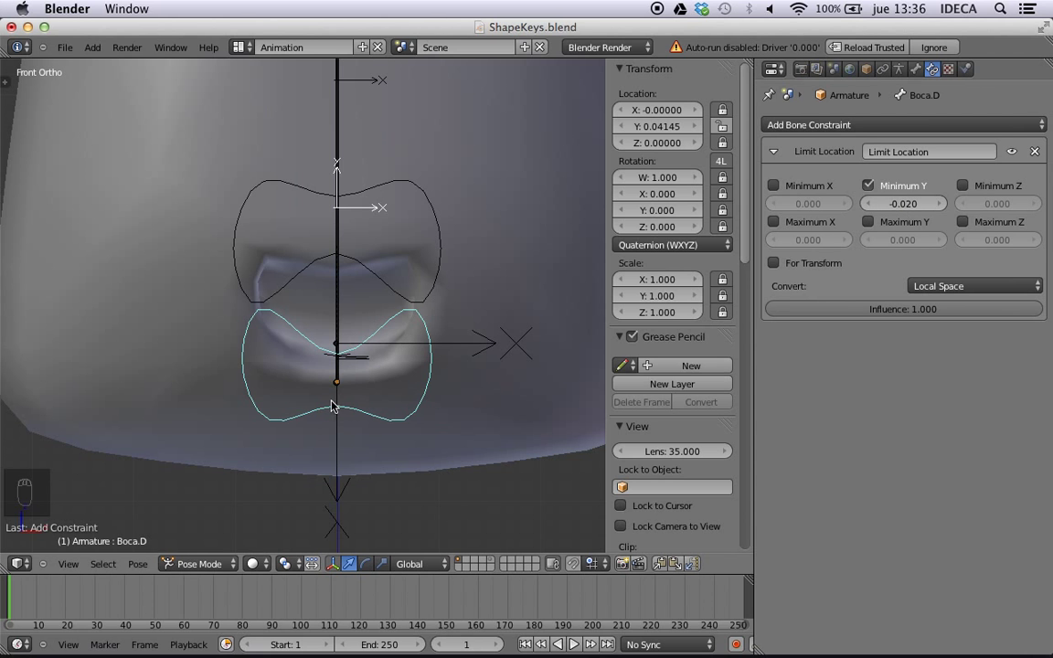
key(g)
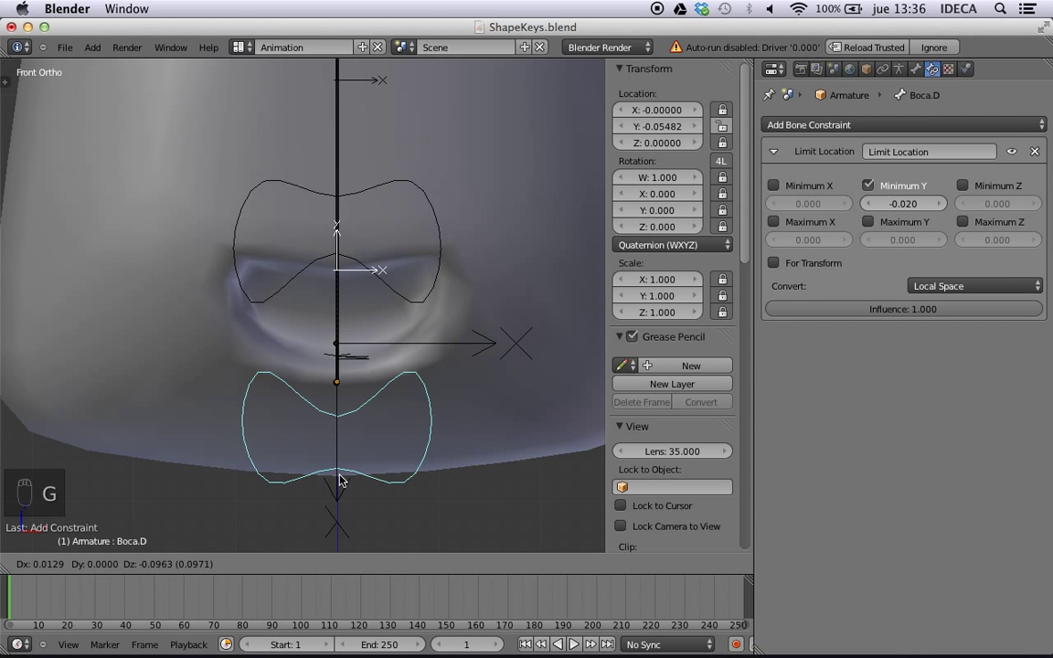
right_click(354, 584)
click(870, 184)
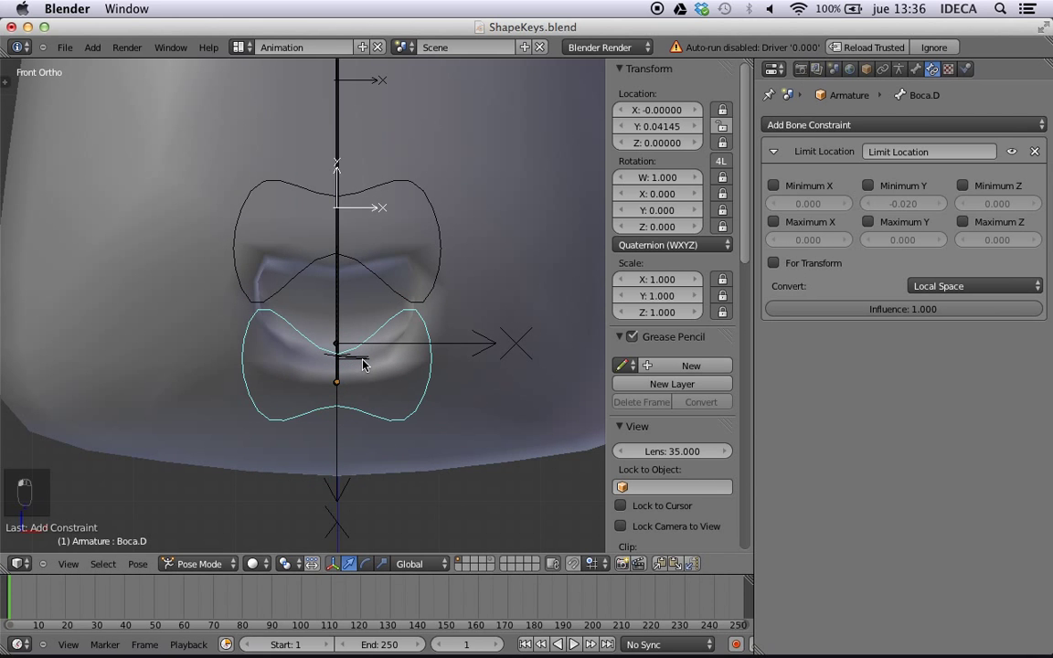
- Check Boca.D's downward travel with a cancelled move and enable Minimum Y at -0.1 in its Limit Location constraint
key(g)
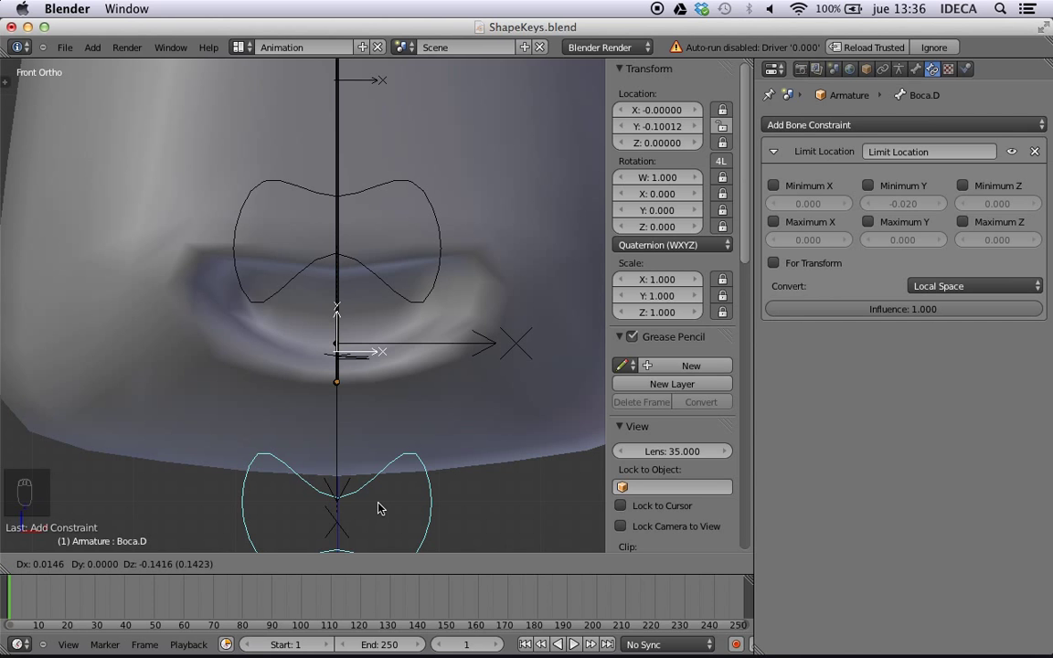
right_click(381, 509)
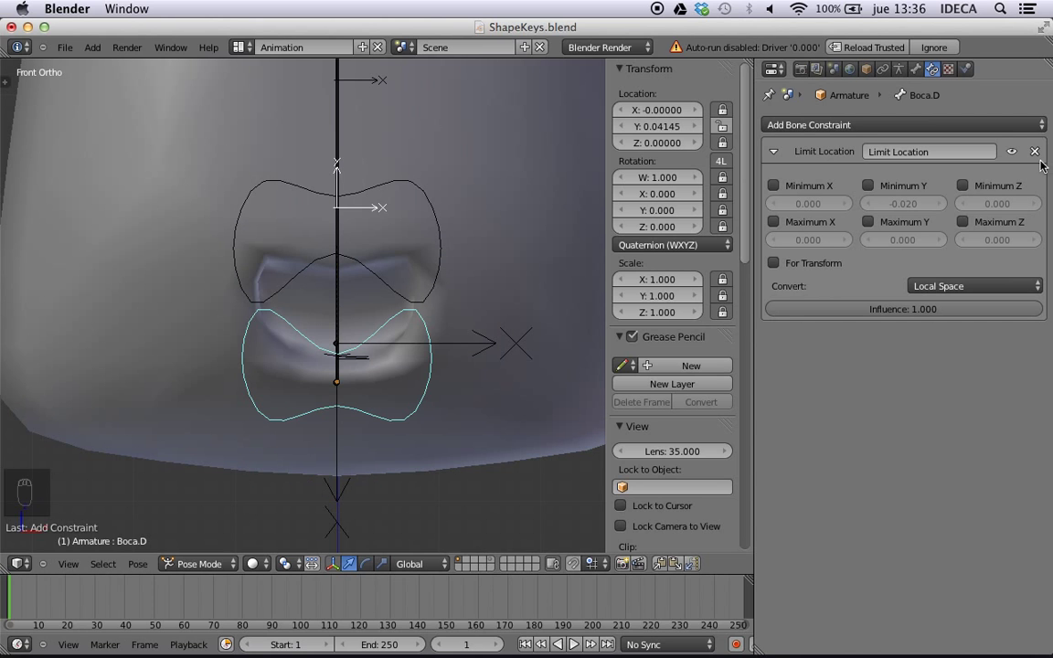
key(BackSpace)
text(-0.1)
key(Return)
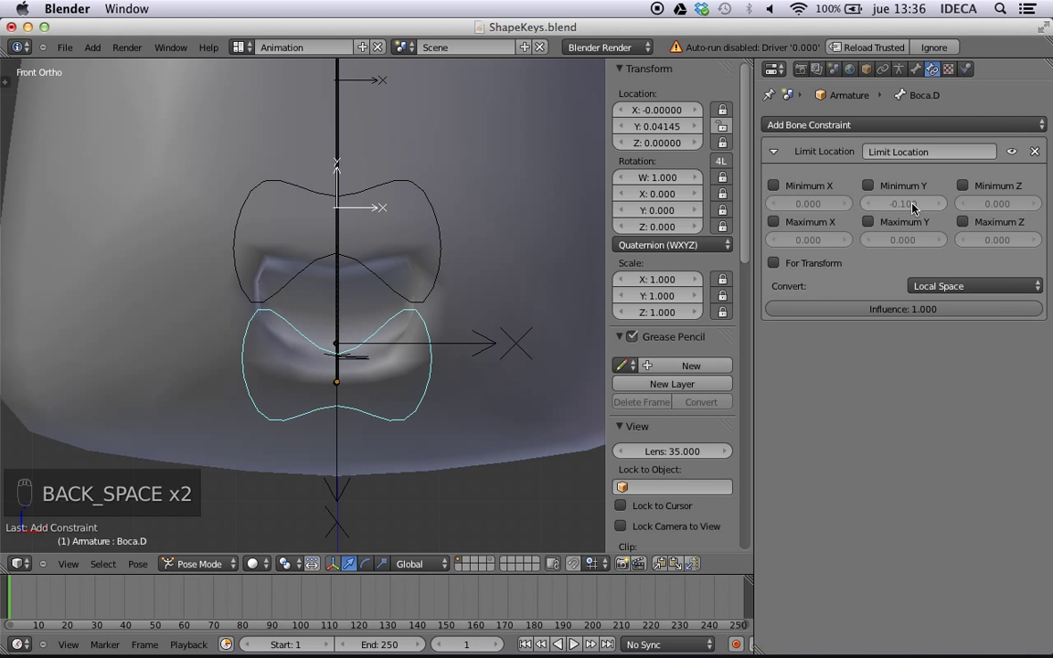
click(868, 186)
- Enable Maximum Y at 0.1 in Boca.D's Limit Location constraint, testing the bone with discarded moves before and after
key(g)
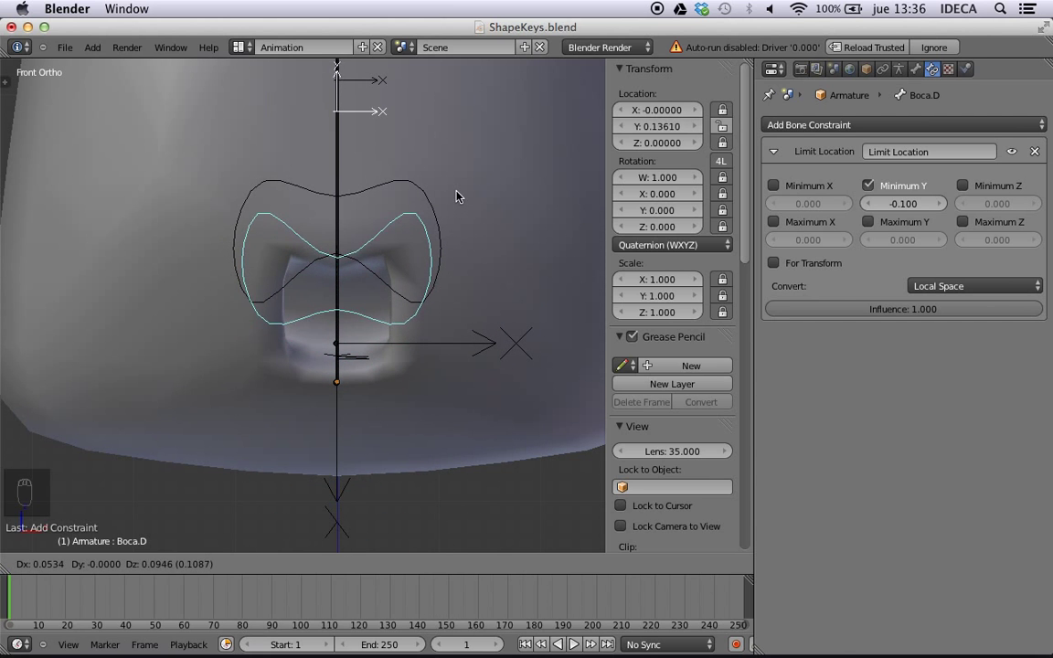
right_click(458, 238)
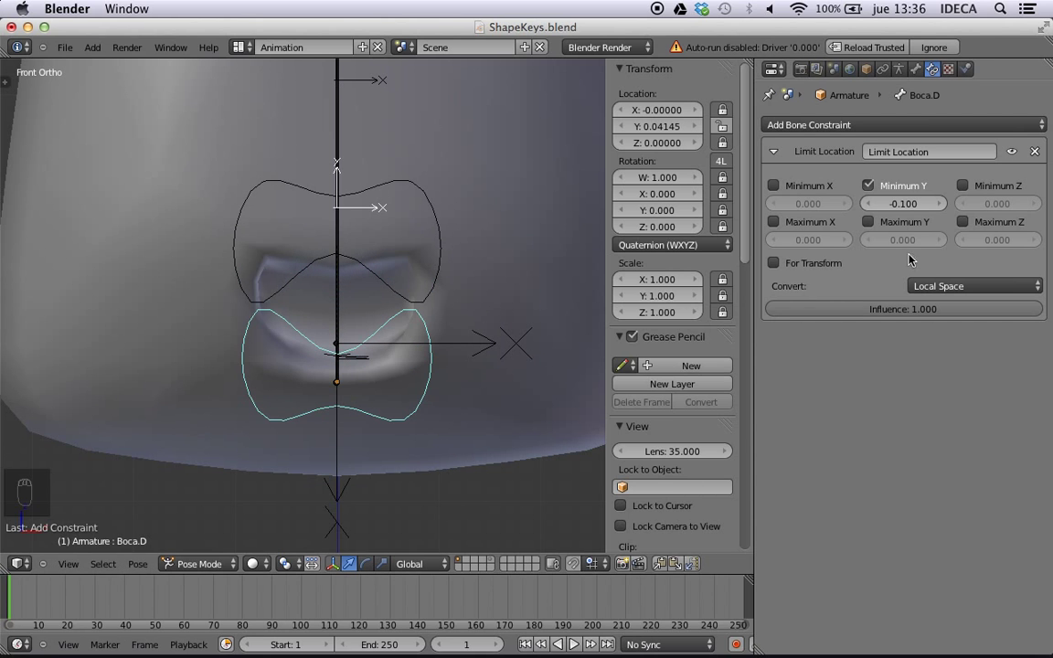
click(869, 222)
click(900, 238)
text(0.)
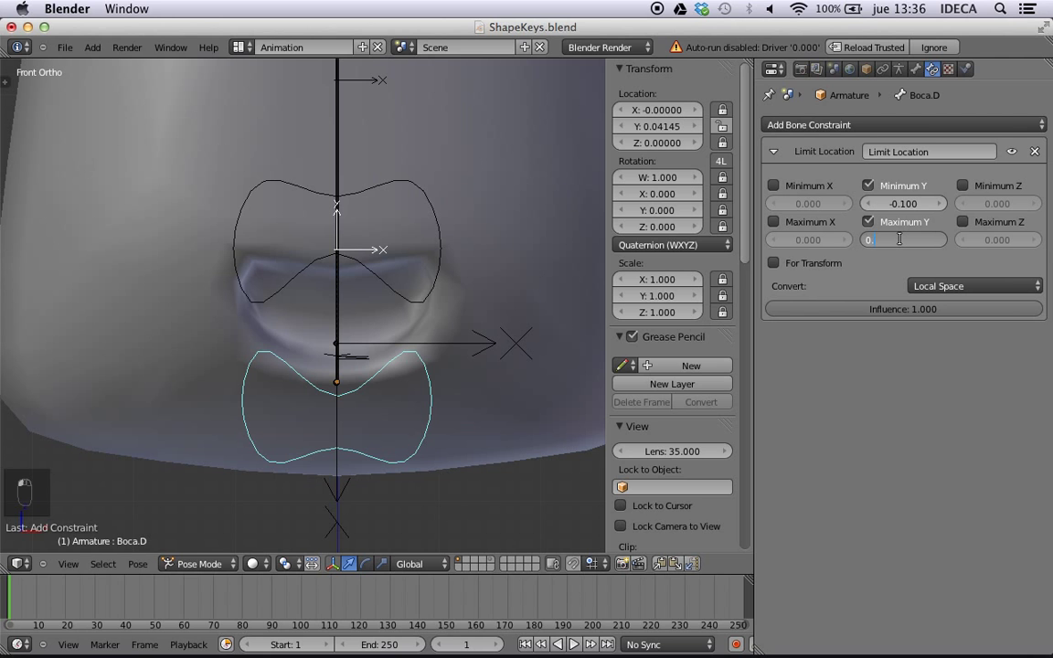
text(100)
key(Return)
key(g)
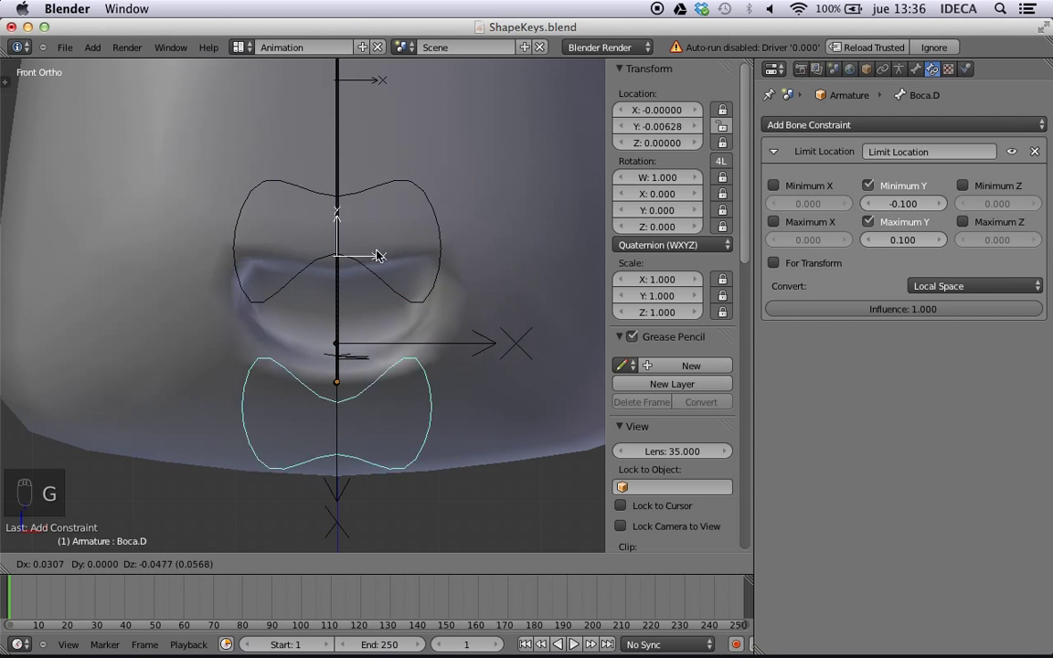
click(393, 224)
- Add a Limit Location constraint in Local Space to the eye control bone Ojo.L, working from the right side view
scroll(382, 145, down, 6)
scroll(462, 343, up, 2)
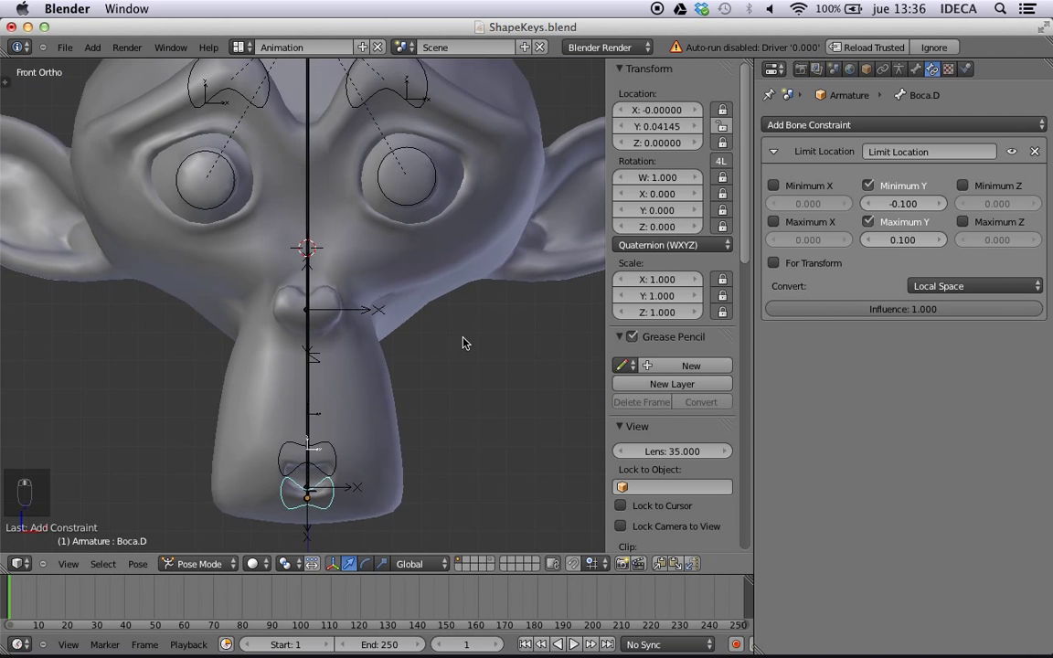
middle_drag(463, 343, 402, 322)
key(KP_3)
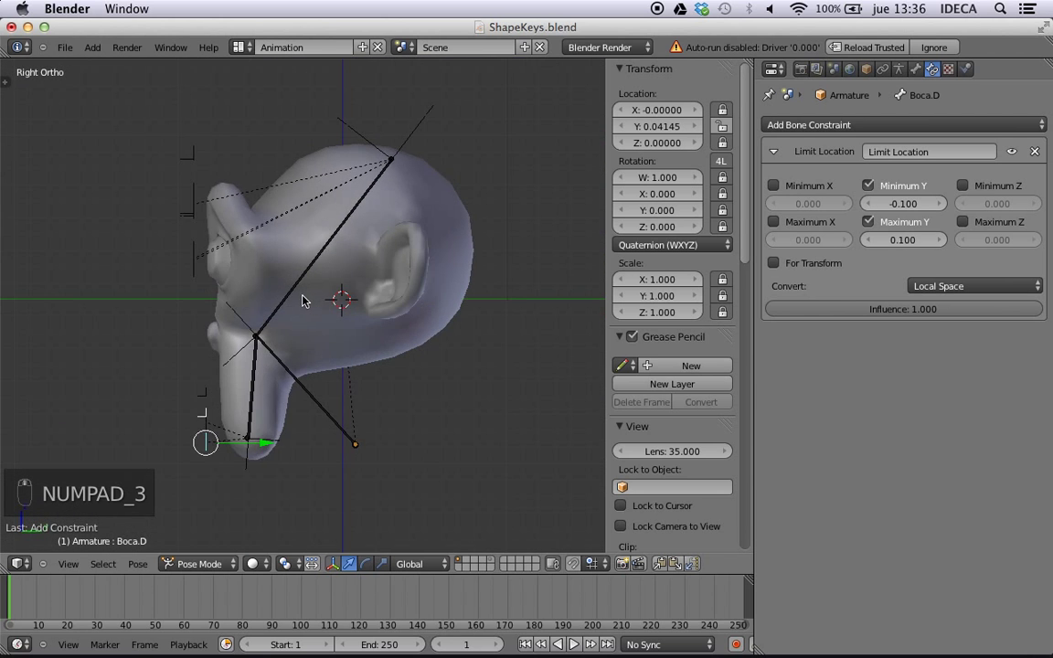
scroll(305, 301, up, 6)
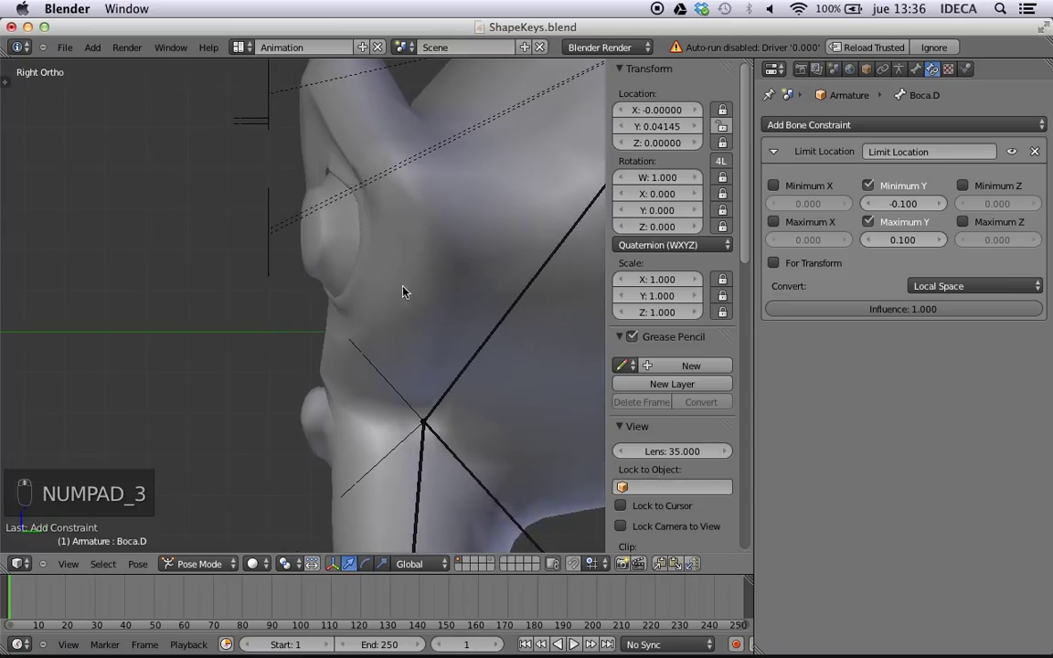
shift+middle_drag(402, 292, 425, 310)
right_click(296, 275)
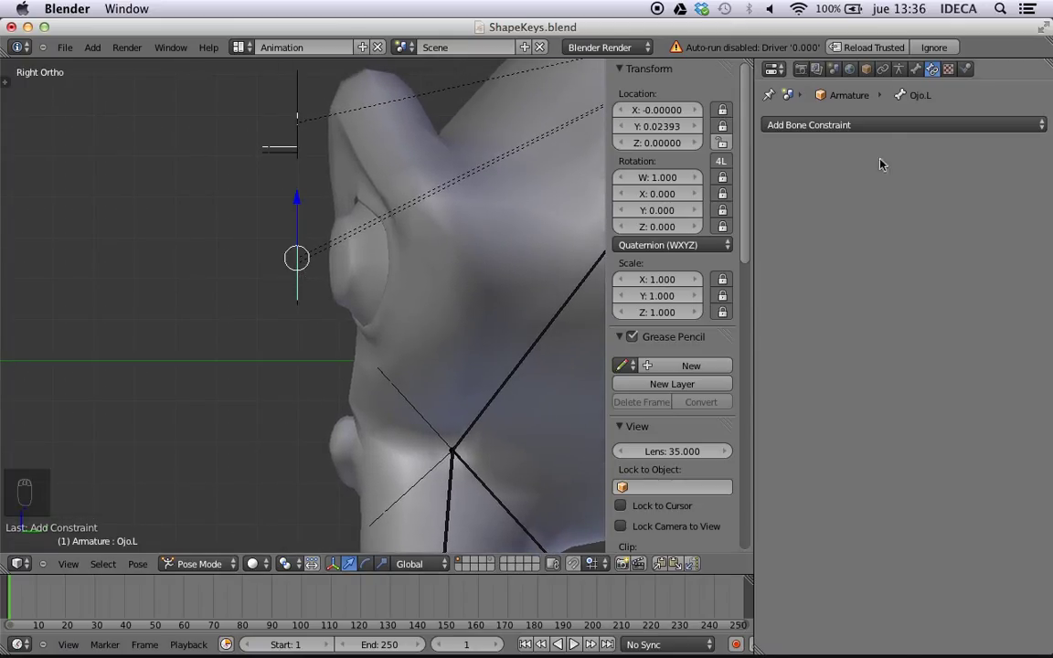
click(875, 125)
click(736, 251)
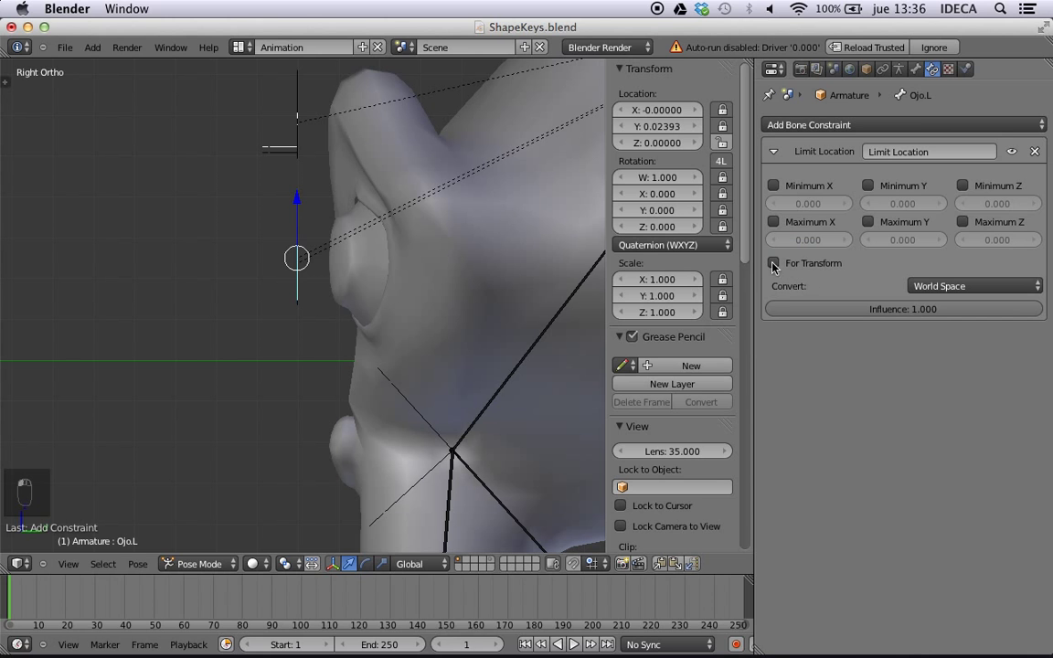
click(942, 286)
click(924, 212)
- Check Ojo.L's forward and backward travel in the side view with cancelled moves
key(g)
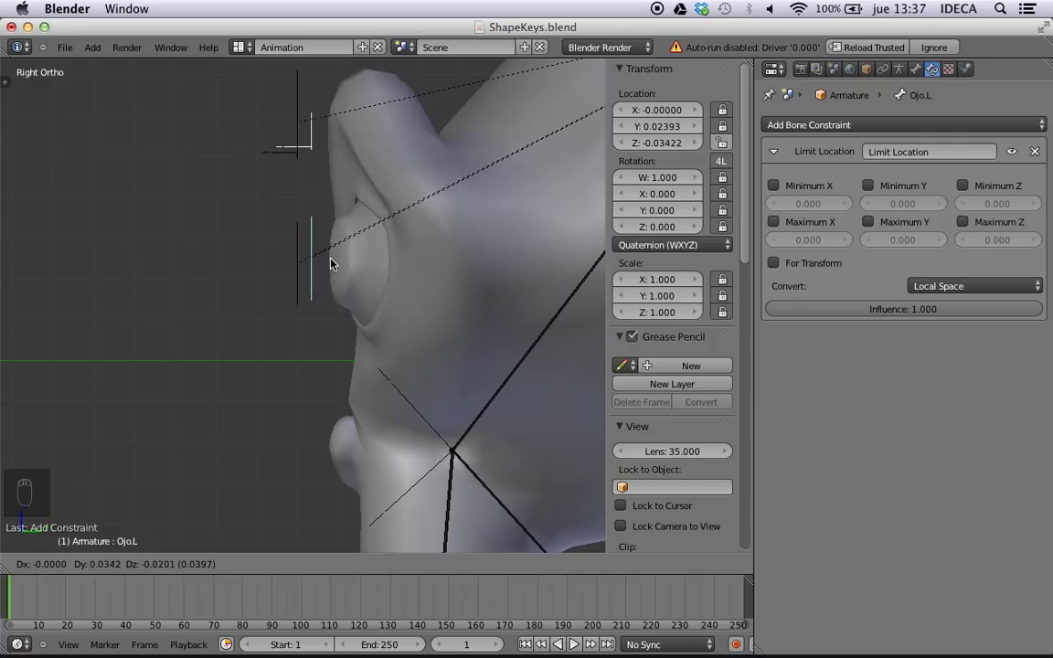
key(Escape)
key(g)
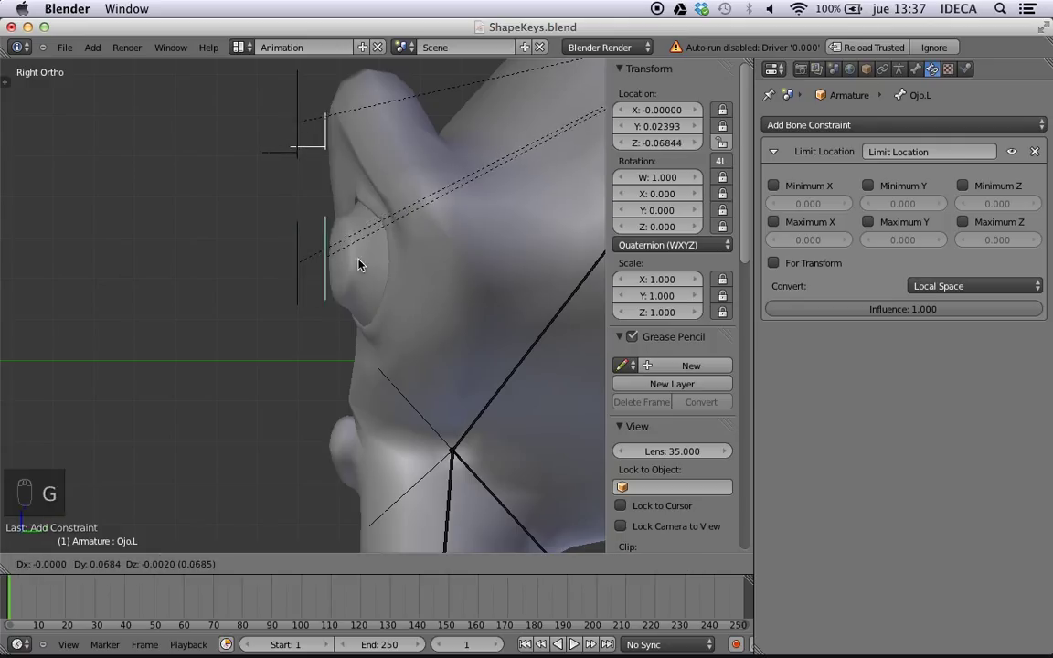
key(Escape)
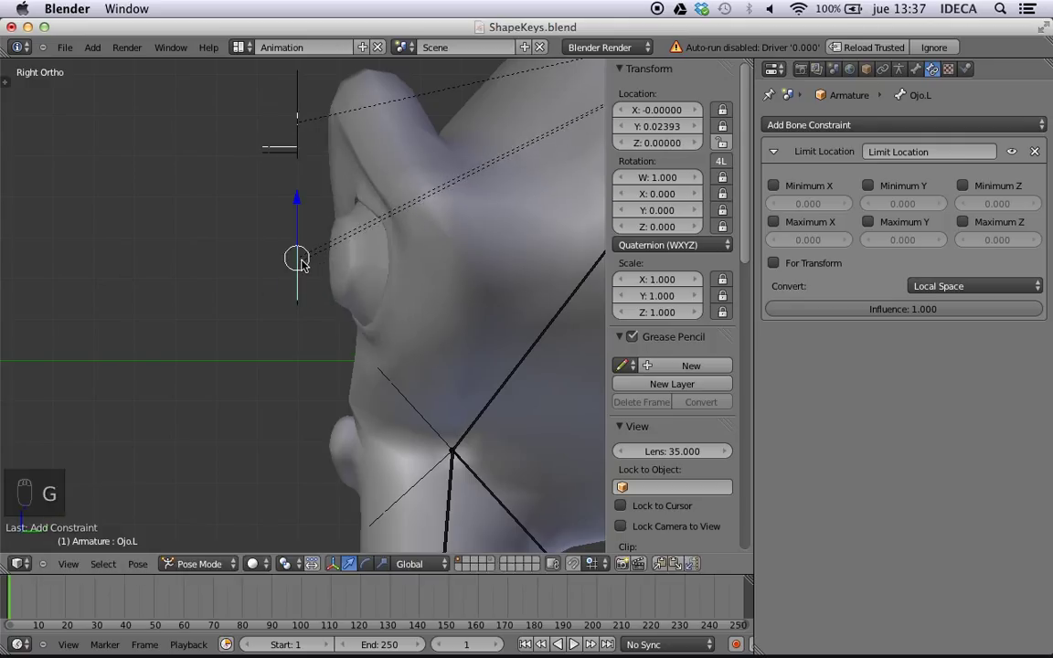
key(g)
key(Escape)
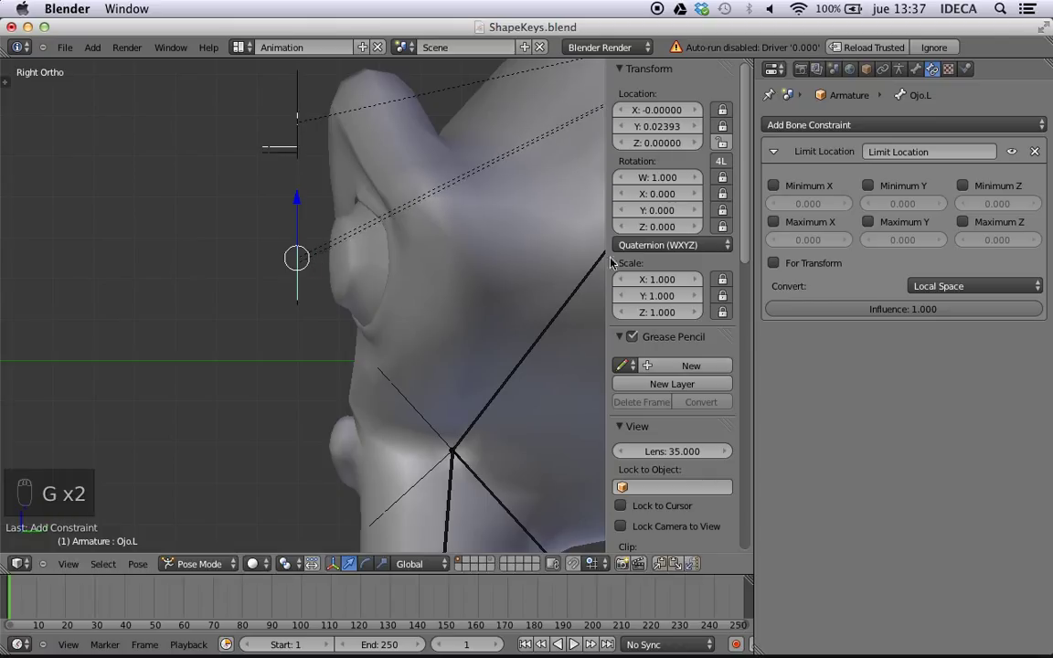
- Enable Minimum Y at 0 and Maximum Y at 1.1 in Ojo.L's Limit Location constraint and test with a cancelled move
click(868, 185)
click(869, 222)
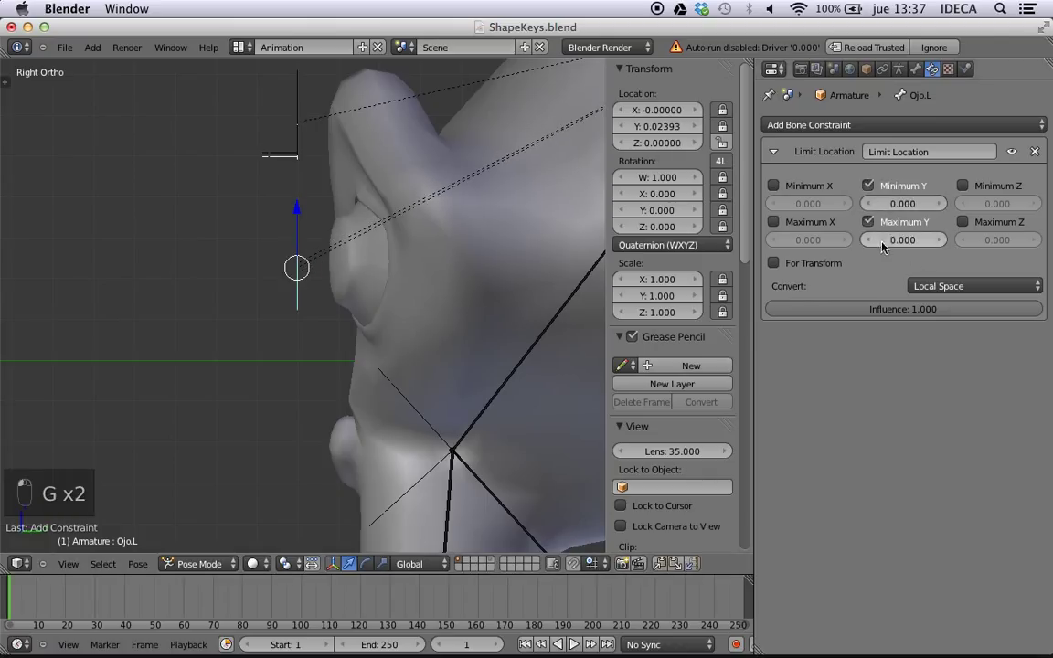
click(894, 239)
text(0.0)
key(Return)
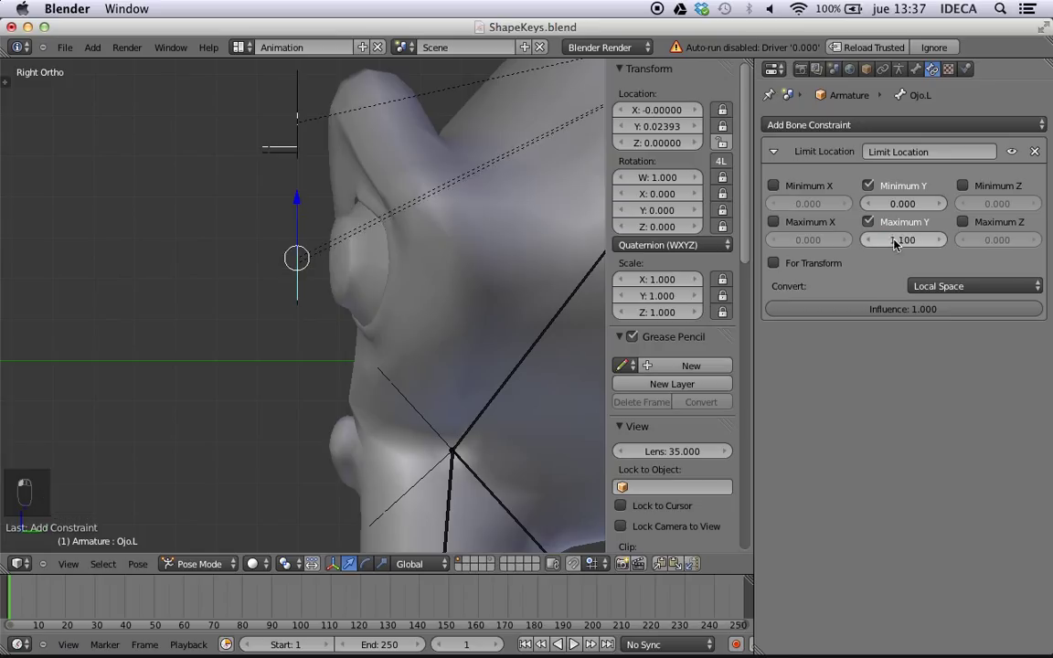
key(g)
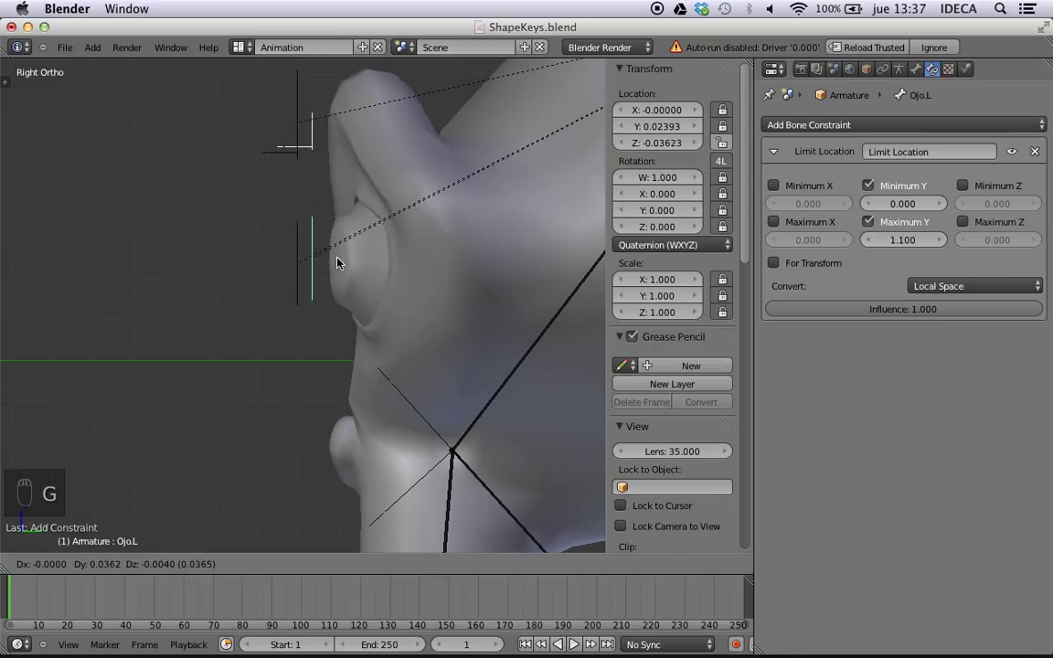
key(Escape)
- Set Maximum Y to 0.11 in Ojo.L's Limit Location constraint and test the eye bone with a cancelled move
click(905, 239)
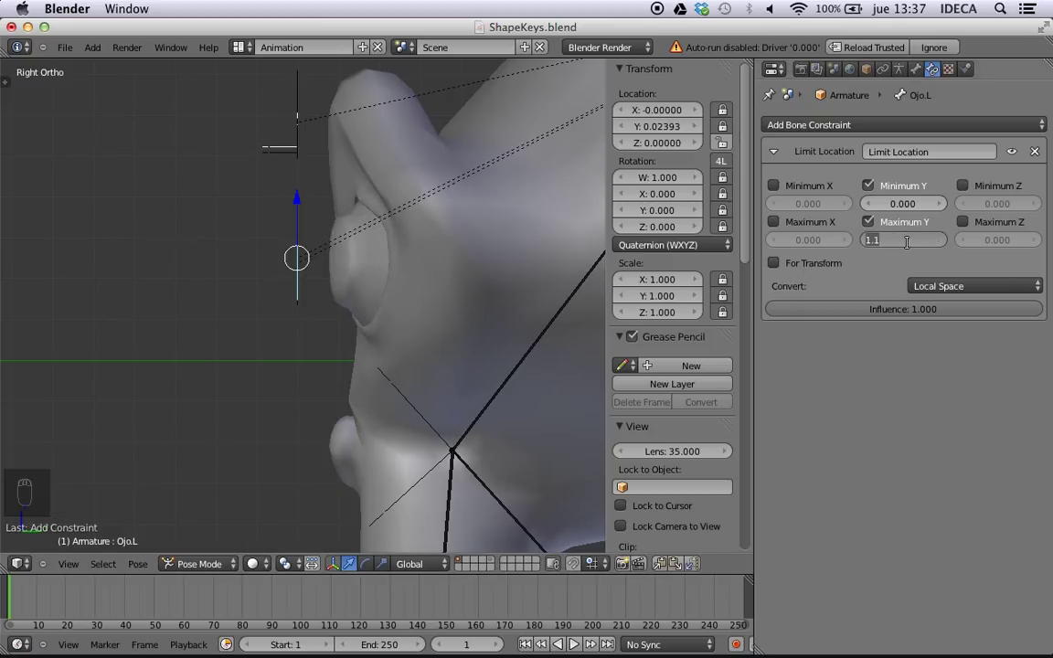
key(Return)
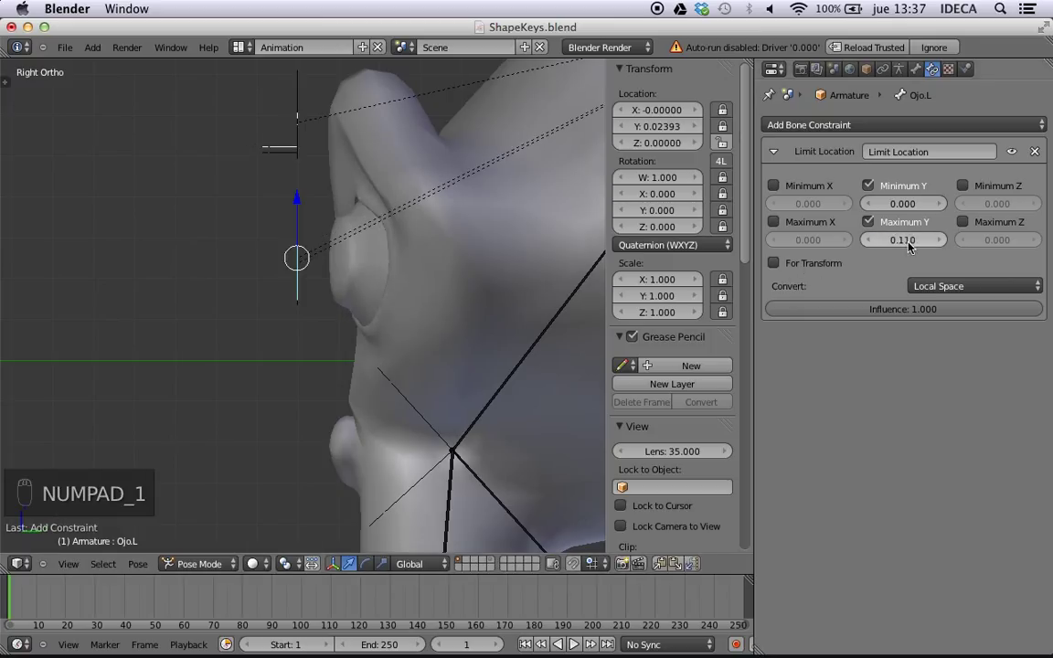
key(g)
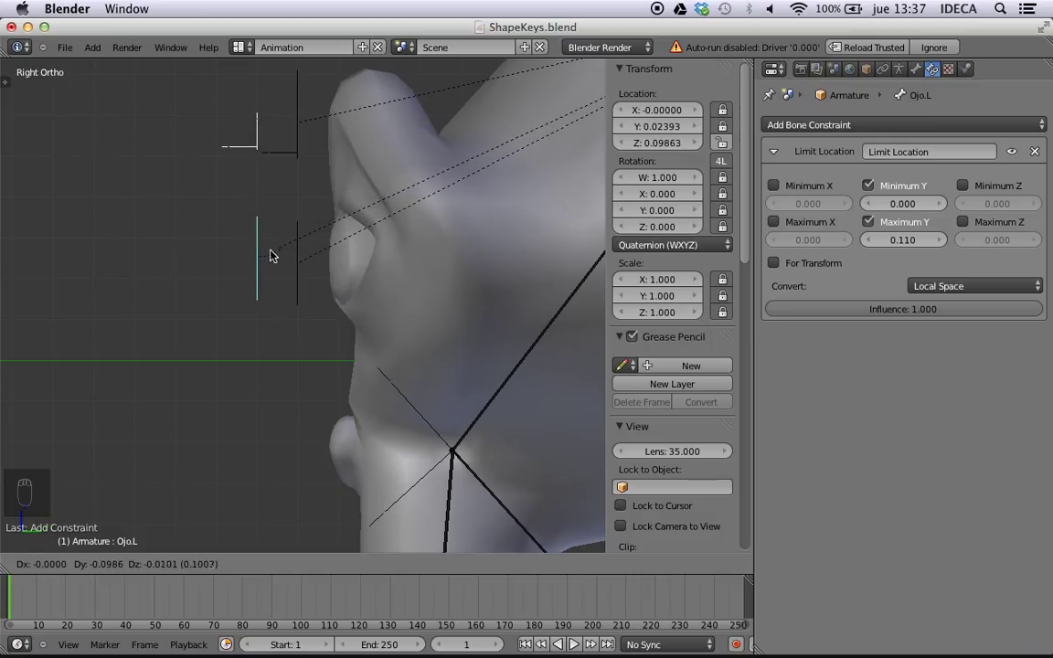
key(Escape)
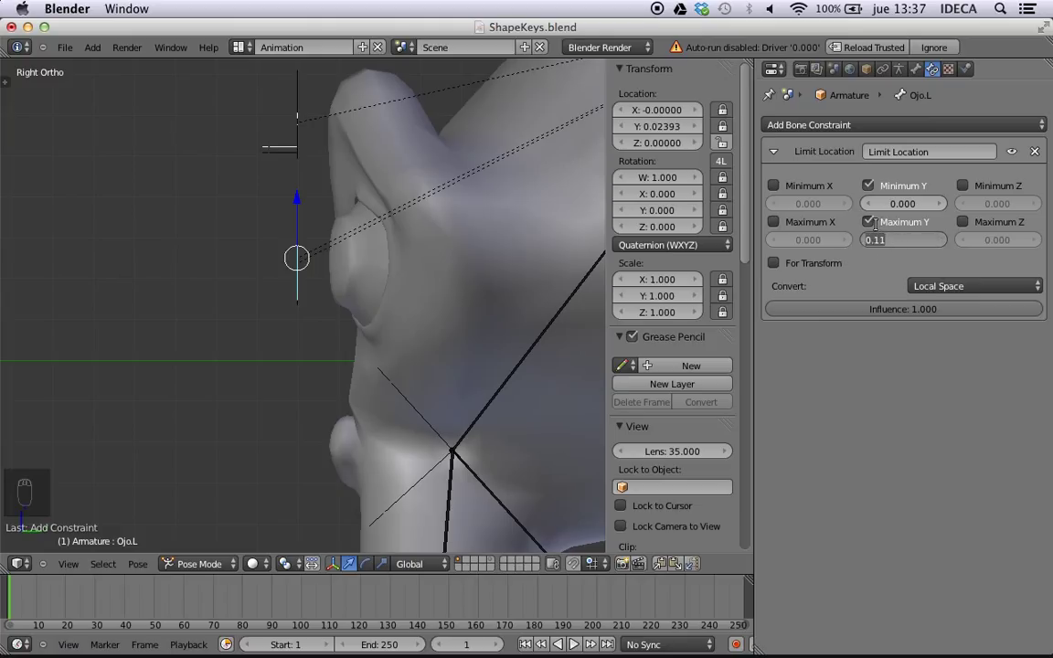
- Reset the Minimum Y and Maximum Y limits to 0 in Ojo.L's Limit Location constraint and disable both
key(Return)
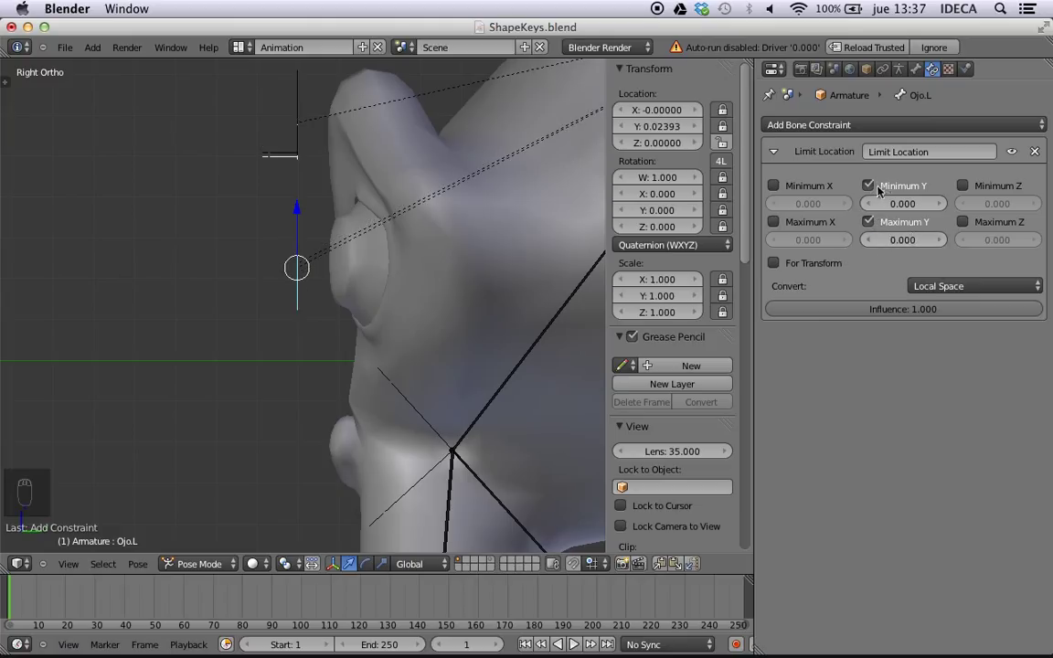
click(915, 204)
text(0.0)
key(Return)
click(869, 185)
click(869, 222)
- Enable Minimum Z at 0 and Maximum Z at 0.1 in Ojo.L's constraint and test with a cancelled move
click(963, 186)
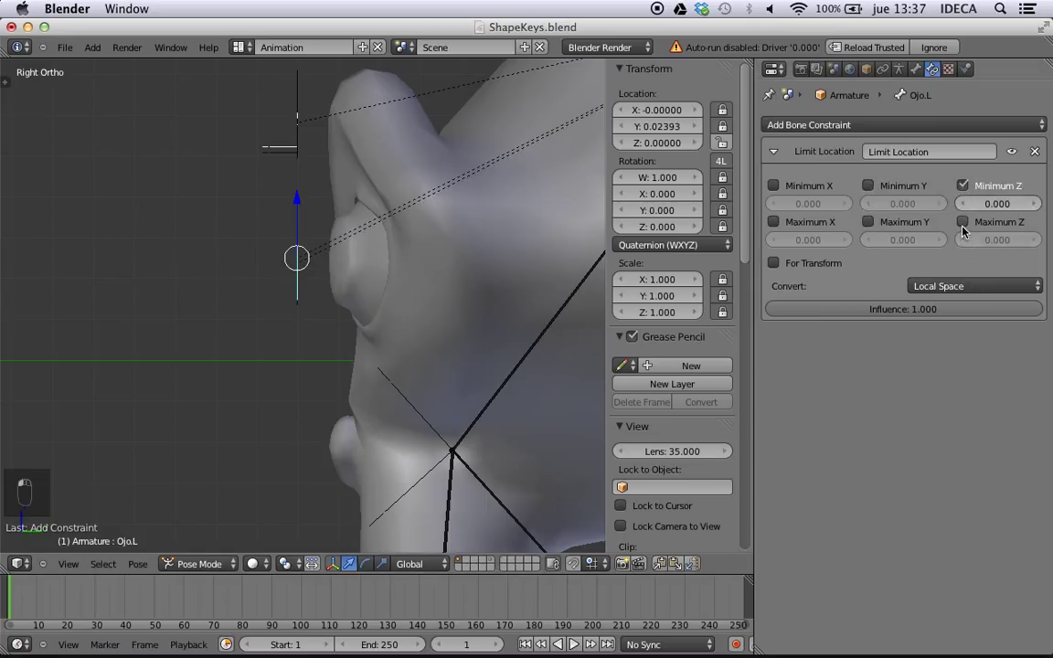
click(963, 222)
click(1005, 239)
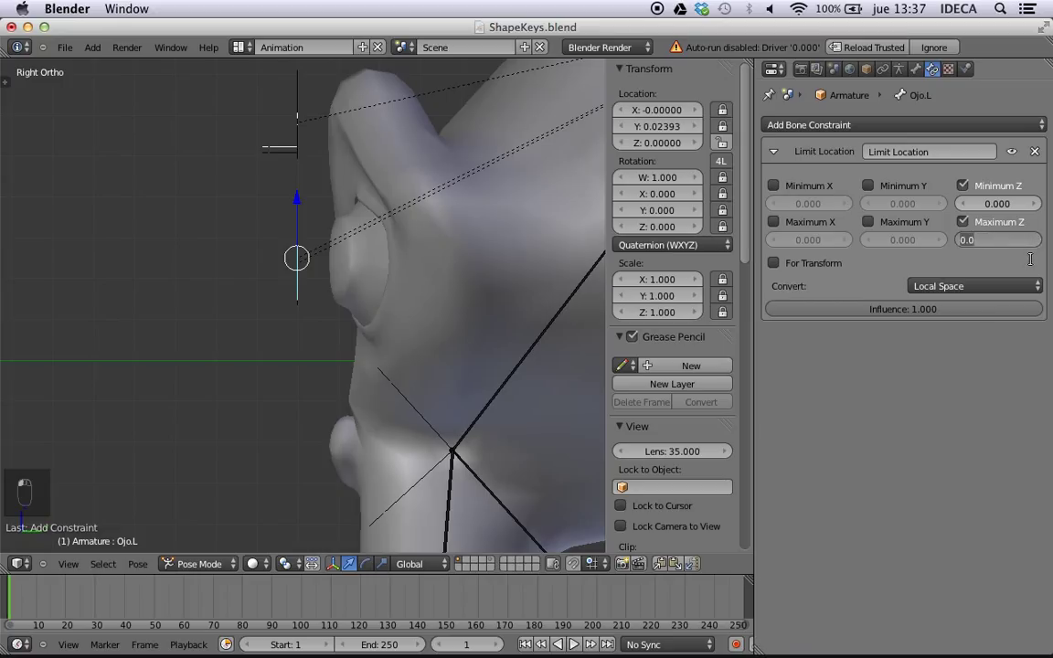
key(Return)
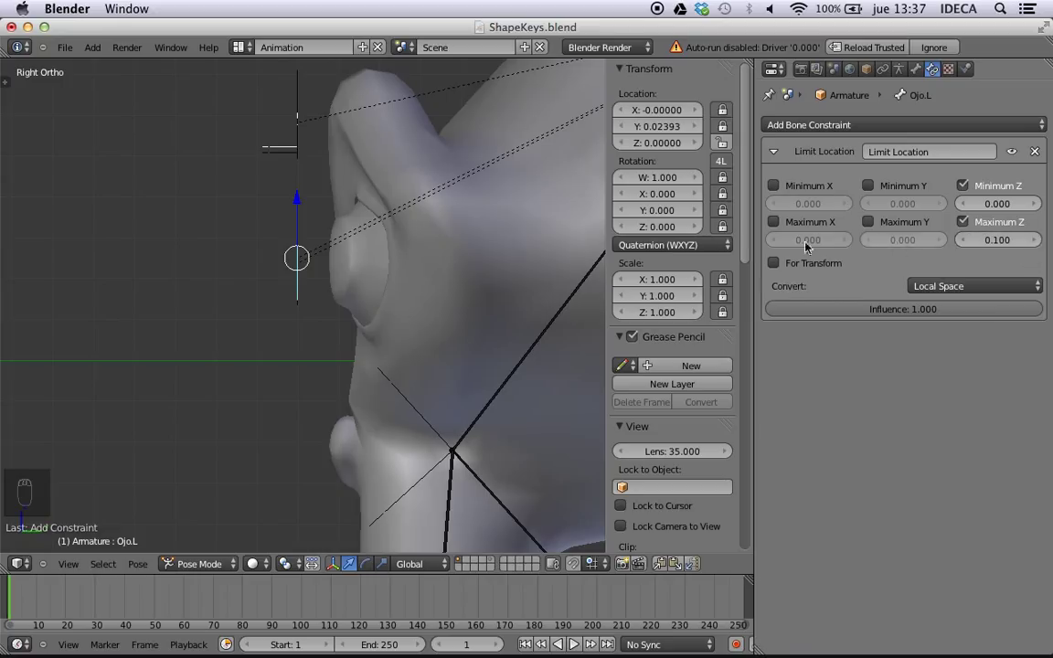
key(g)
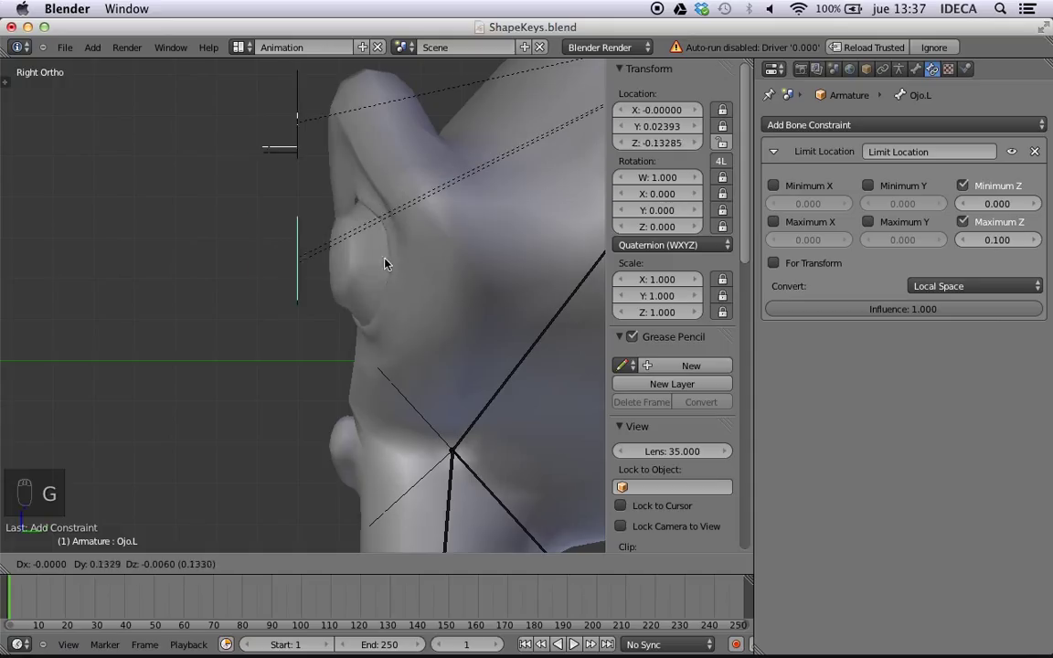
right_click(371, 263)
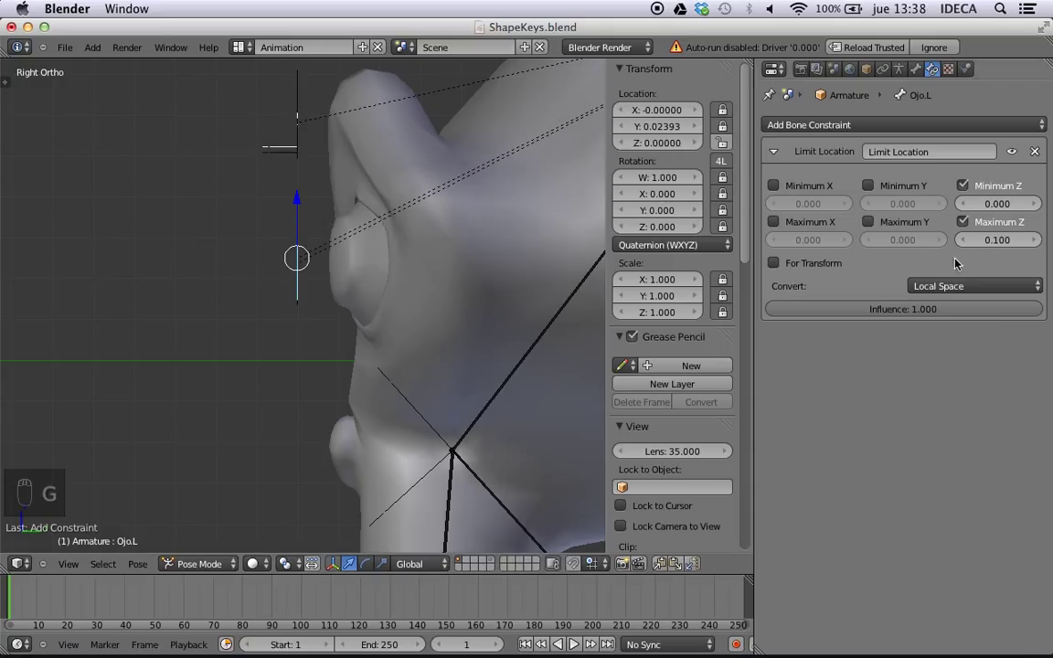
- Raise the Maximum Z limit in Ojo.L's Limit Location constraint to 0.11
click(1005, 245)
text(0.11)
key(Return)
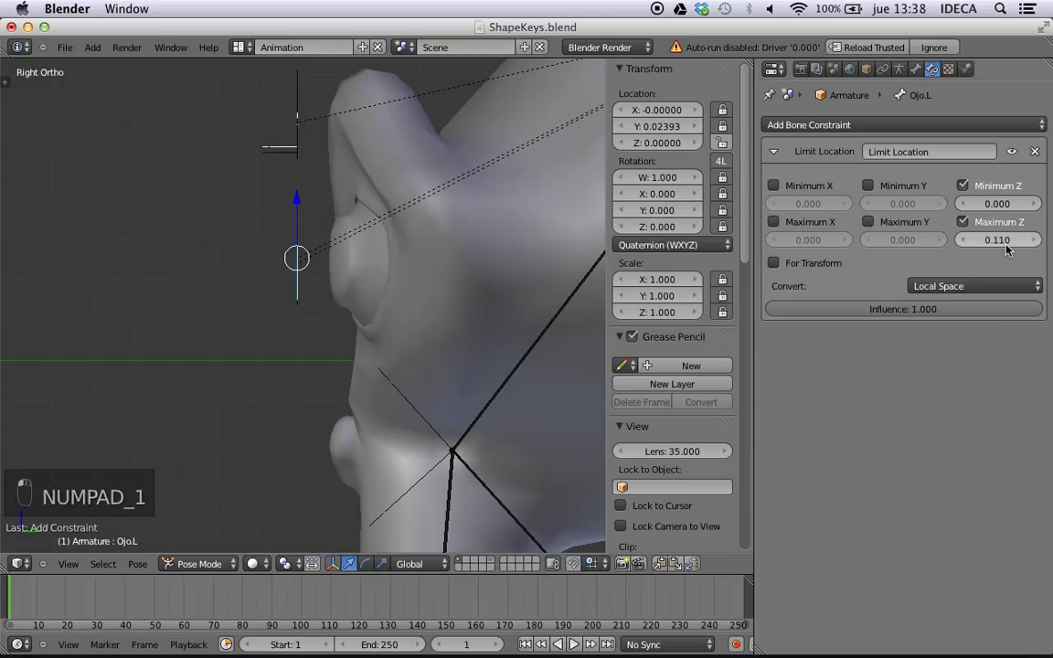
- Select the opposite eye control bone Ojo.R and add a Limit Location constraint in Local Space
middle_drag(254, 232, 385, 267)
right_click(227, 267)
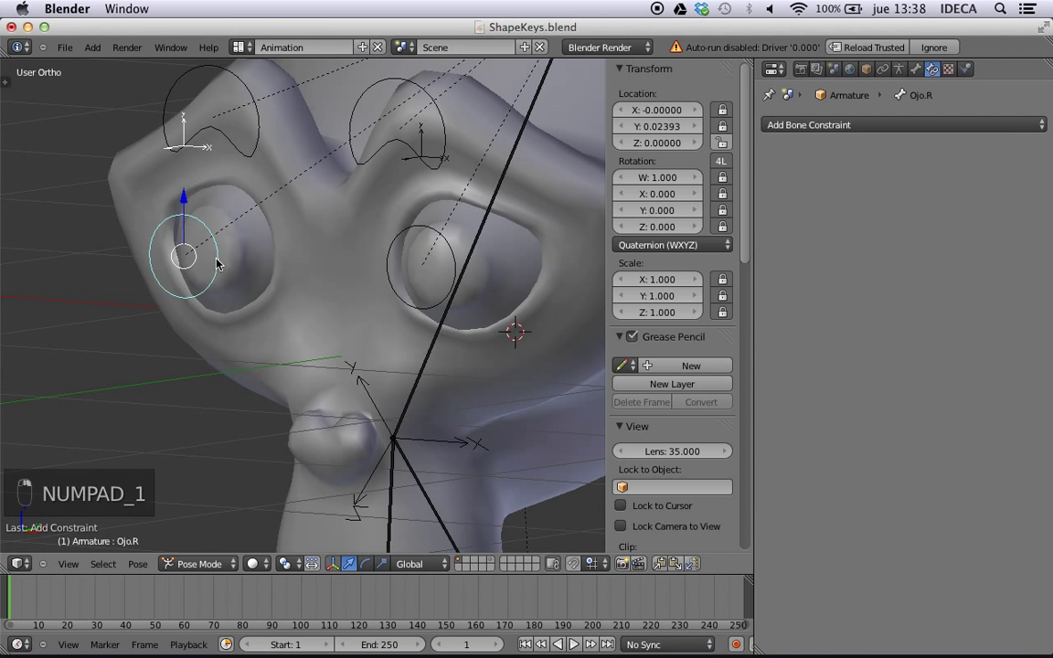
click(758, 126)
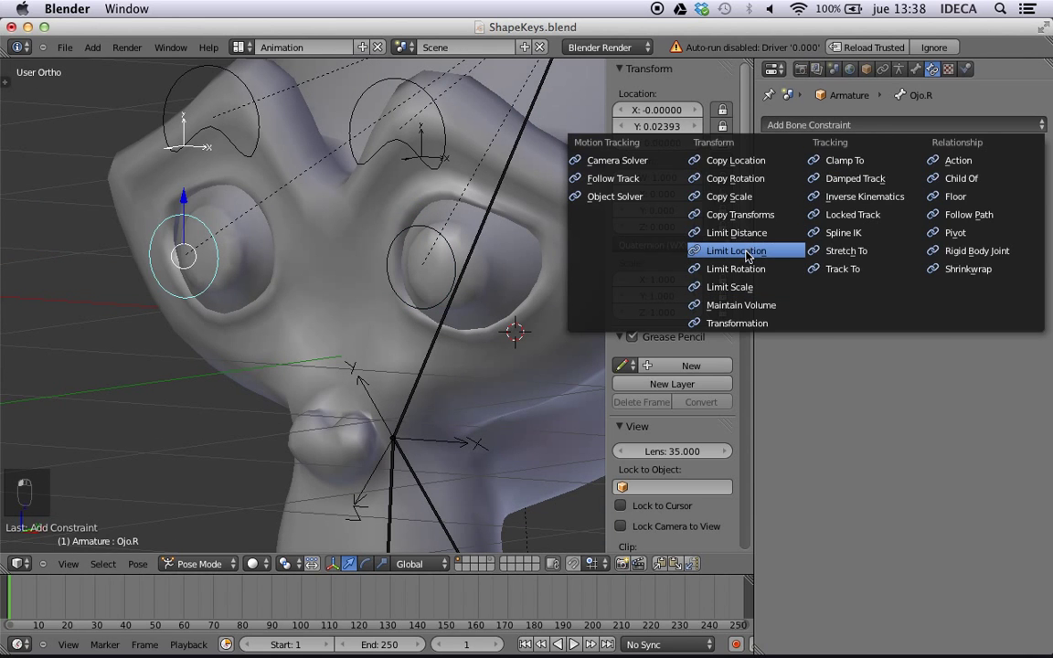
click(736, 250)
click(941, 285)
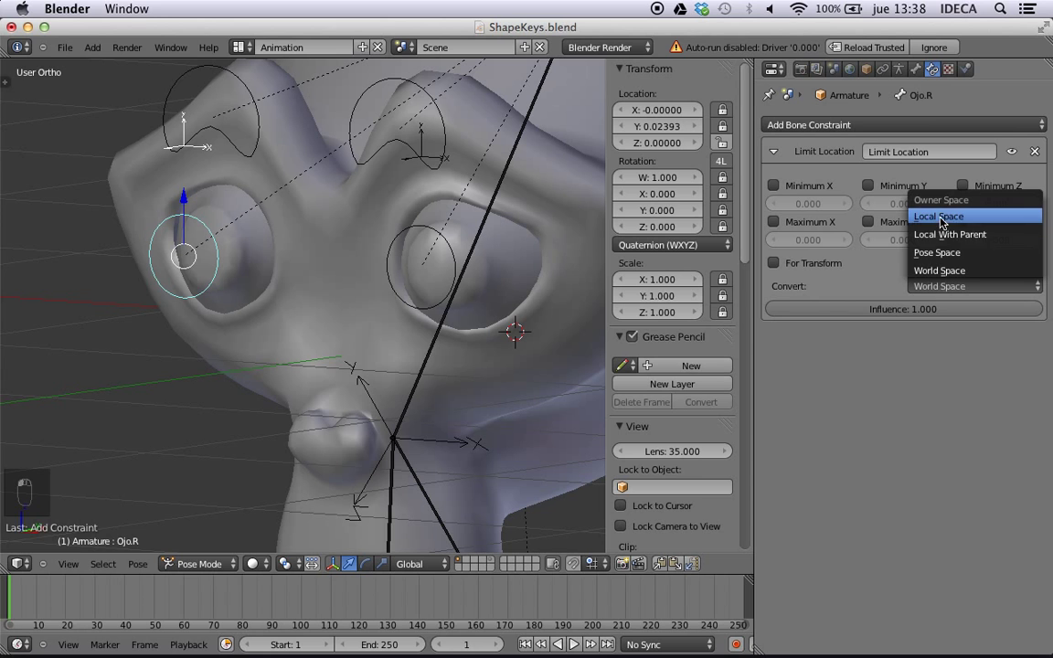
click(878, 211)
- Enable Minimum Z at 0 and Maximum Z at 0.11 in Ojo.R's Limit Location constraint and test with a cancelled move
click(963, 185)
click(963, 221)
click(992, 239)
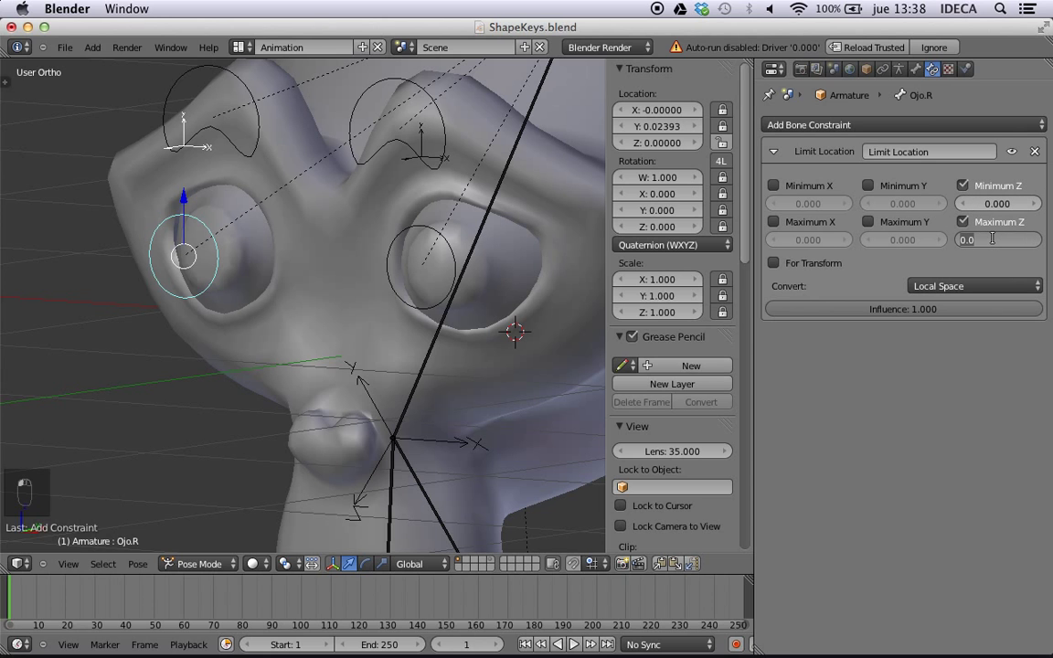
text(0.11)
key(Return)
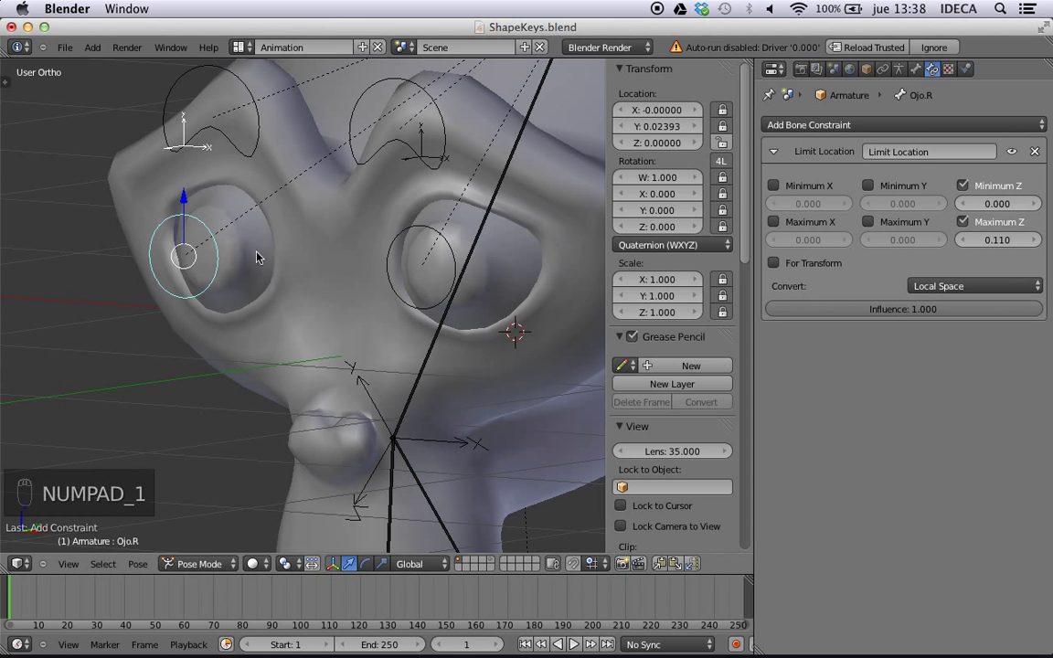
mouse_move(259, 254)
middle_down()
mouse_move(209, 265)
mouse_move(253, 266)
middle_up()
key(g)
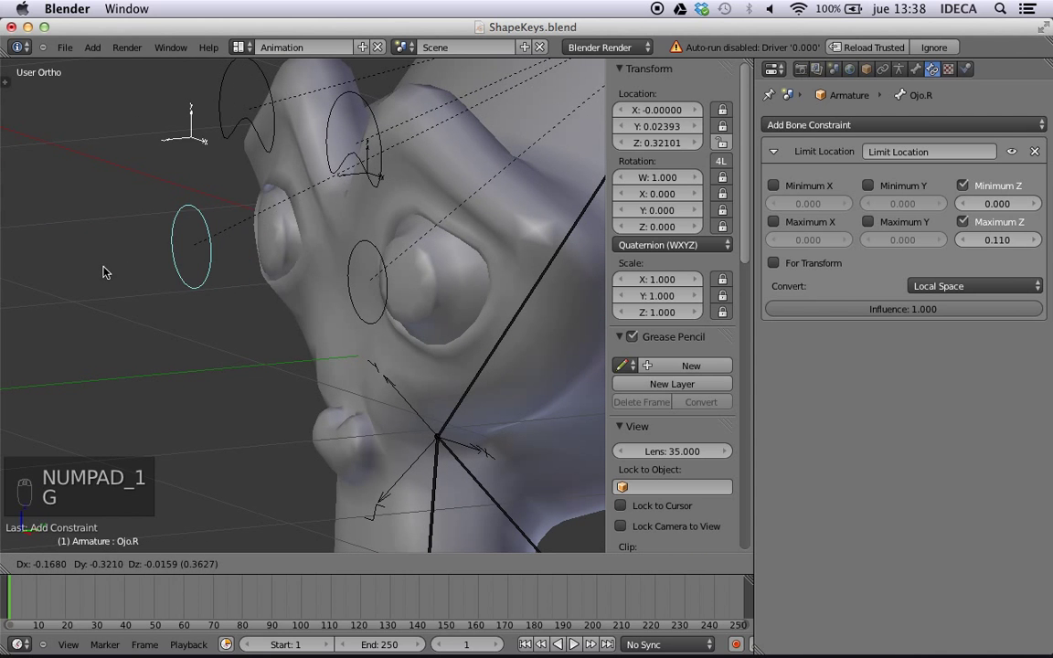
right_click(329, 261)
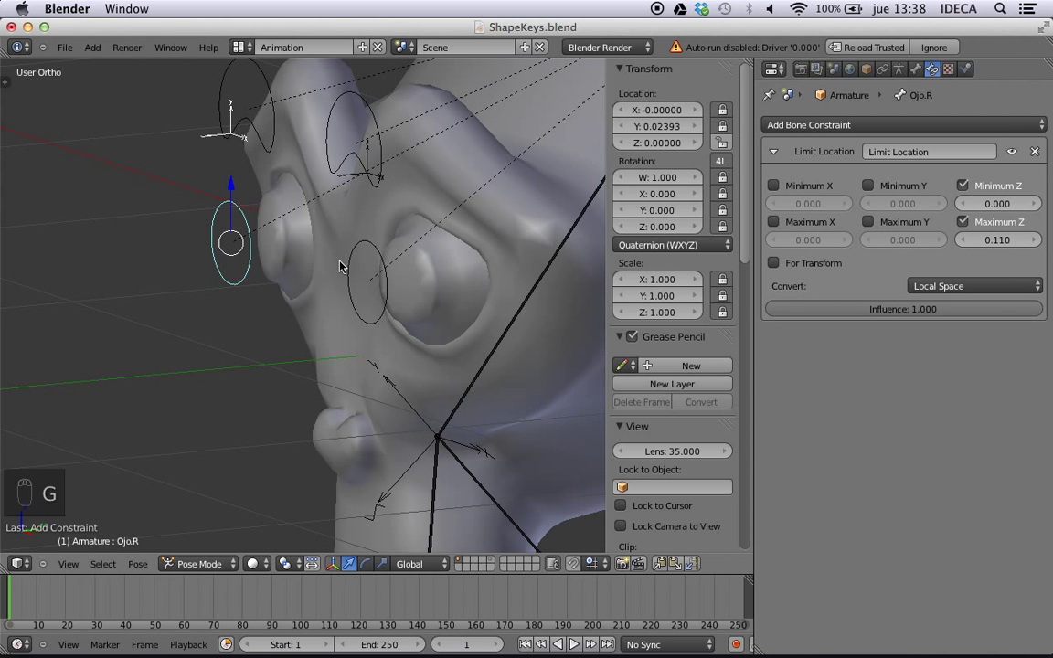
- Check the eyebrow control bone Ceja.L's vertical travel from the front view with a cancelled move
key(KP_1)
scroll(327, 260, down, 4)
shift+middle_drag(330, 266, 397, 198)
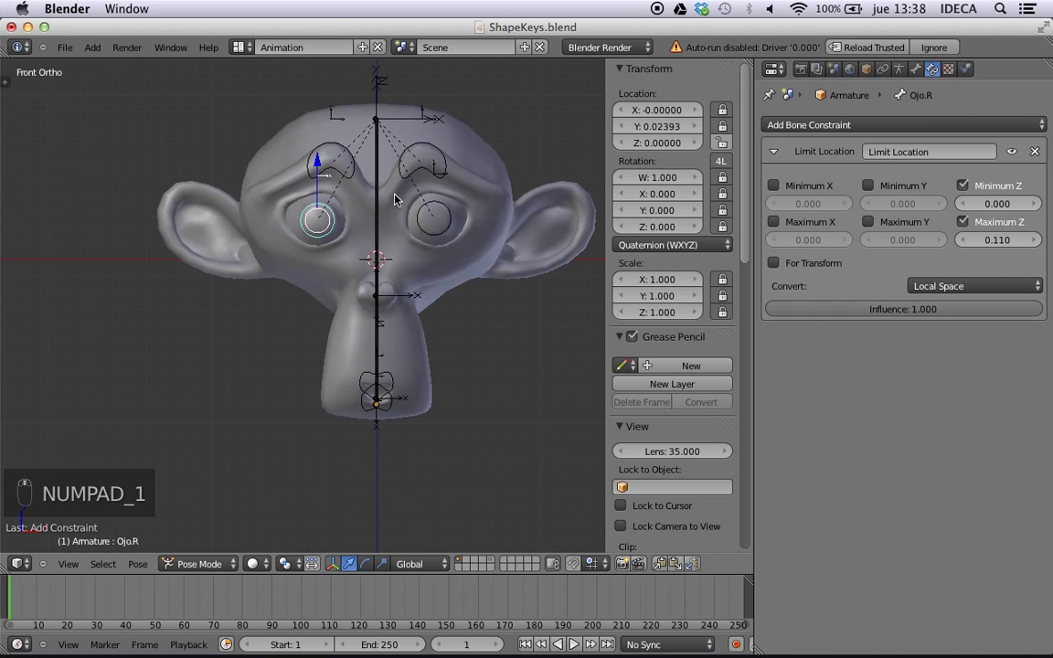
scroll(396, 236, down, 1)
scroll(395, 236, up, 3)
scroll(396, 236, down, 2)
right_click(434, 166)
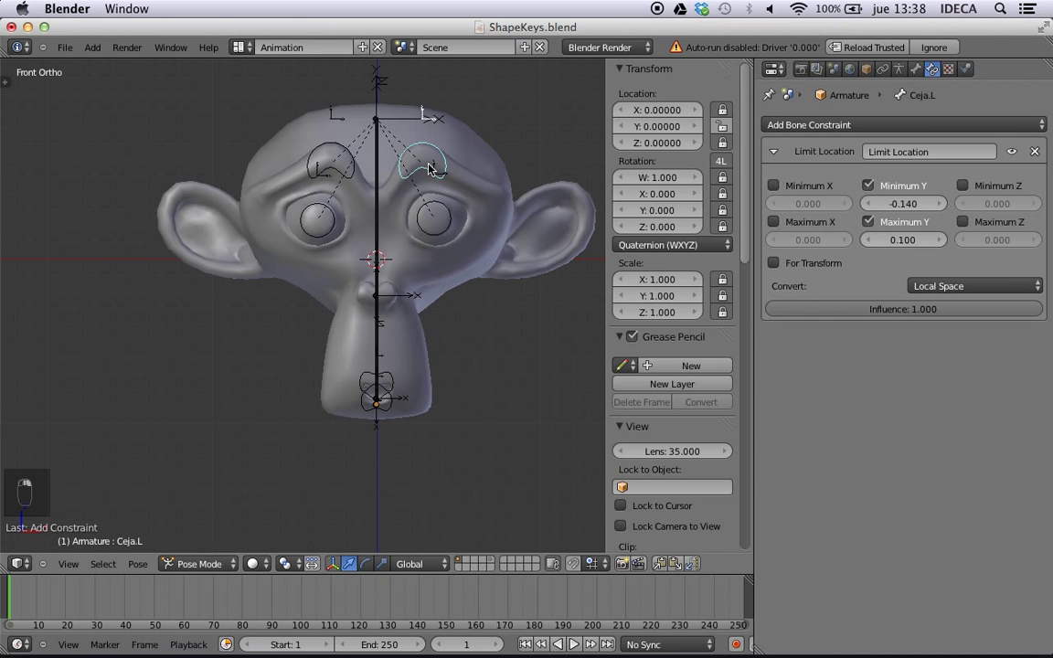
key(g)
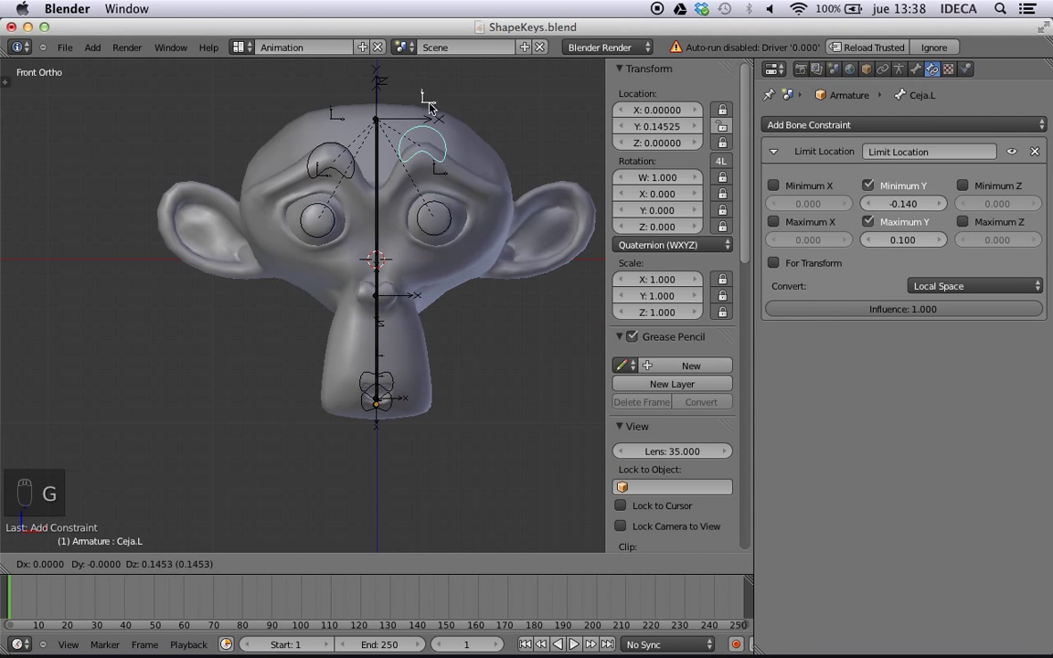
right_click(424, 96)
- Select the chin bone Barbilla and swing Suzanne's snout sideways to pose it
right_click(385, 334)
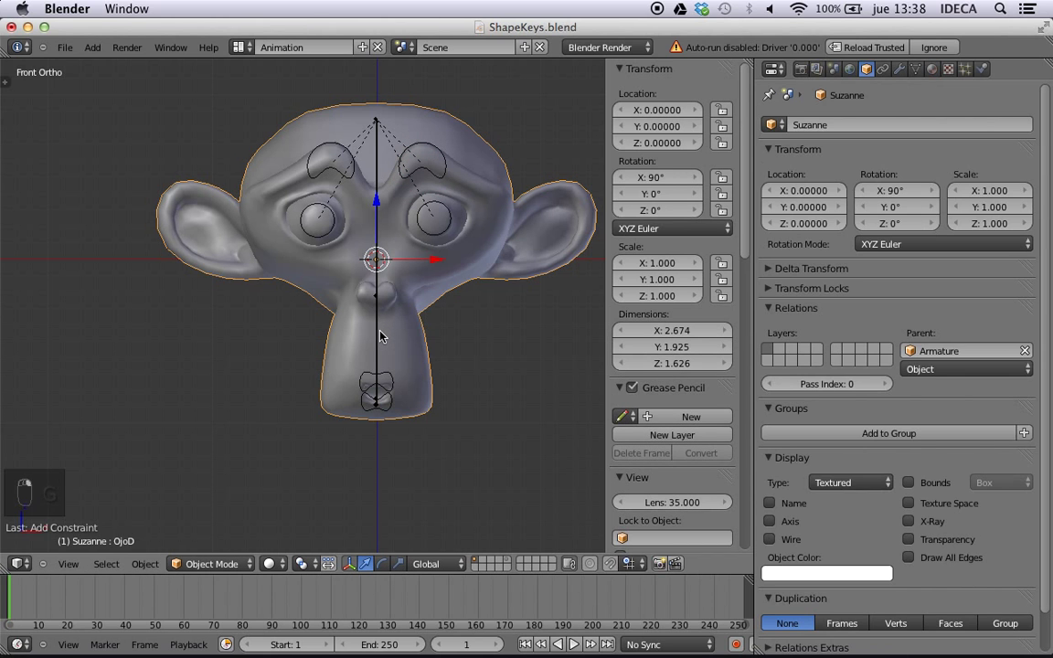
right_click(384, 344)
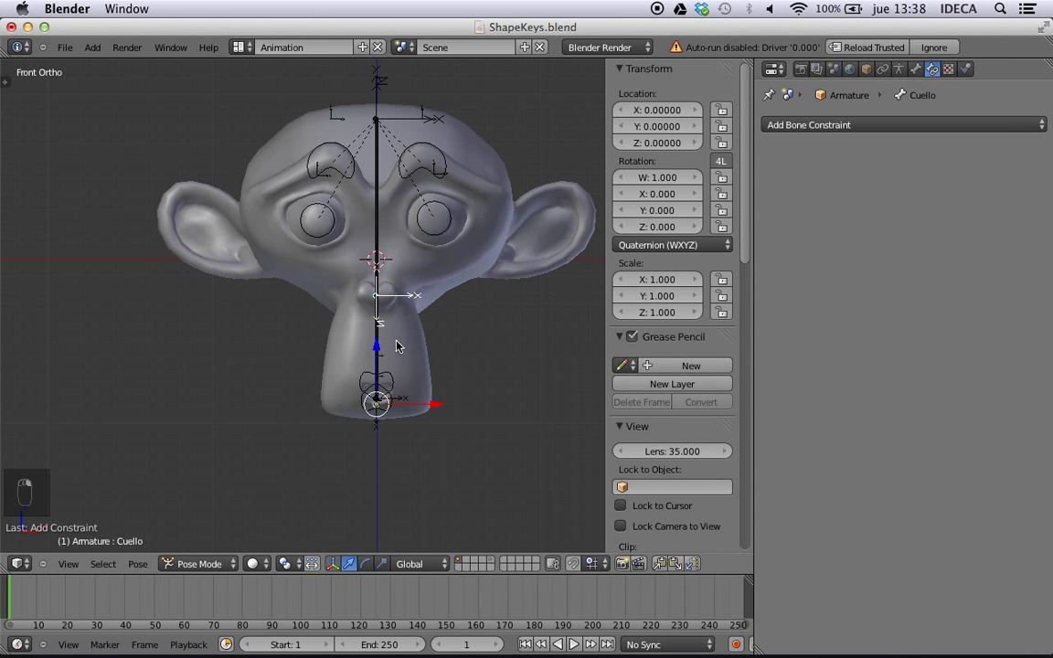
middle_drag(395, 346, 366, 350)
right_click(377, 346)
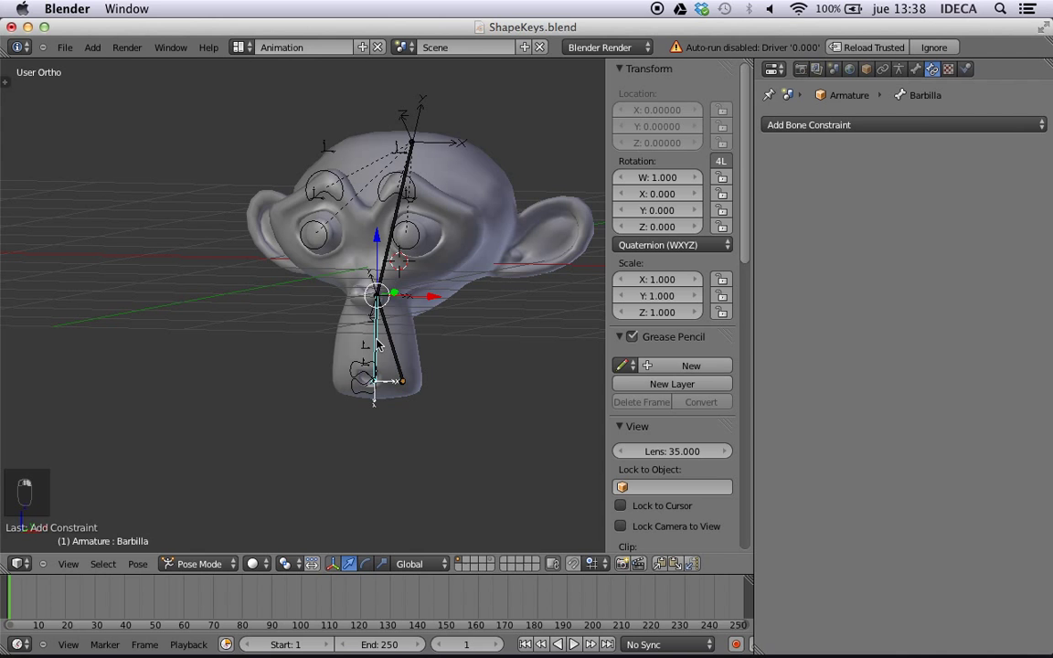
key(g)
click(430, 354)
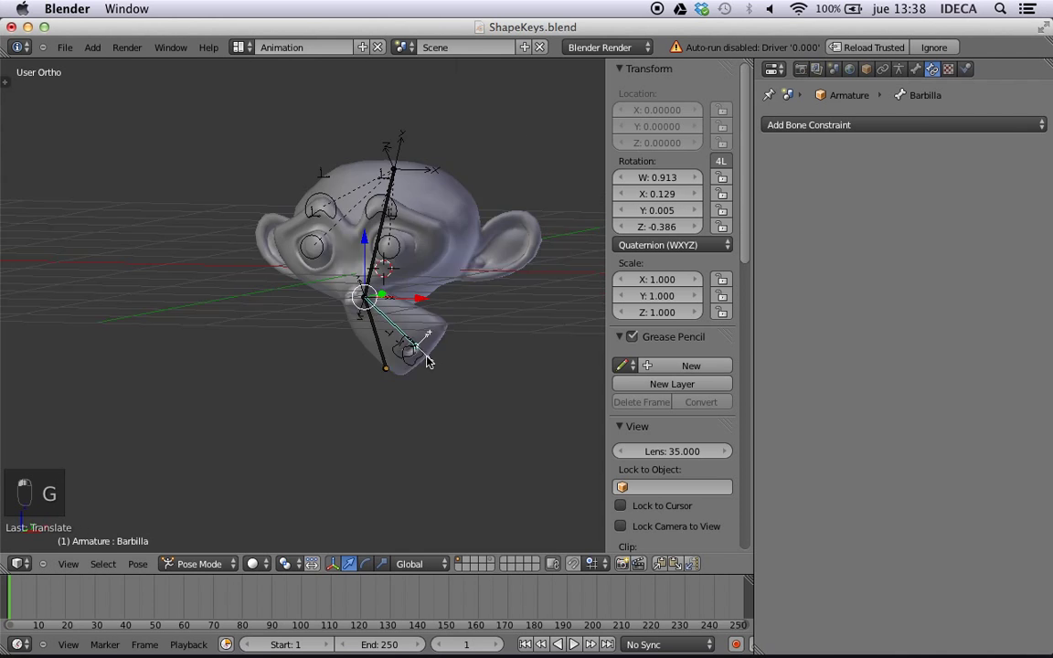
- Open the mouth in the turned snout by moving Boca.U toward the nose and Boca.D away to about -0.233 in local Y
scroll(427, 362, up, 8)
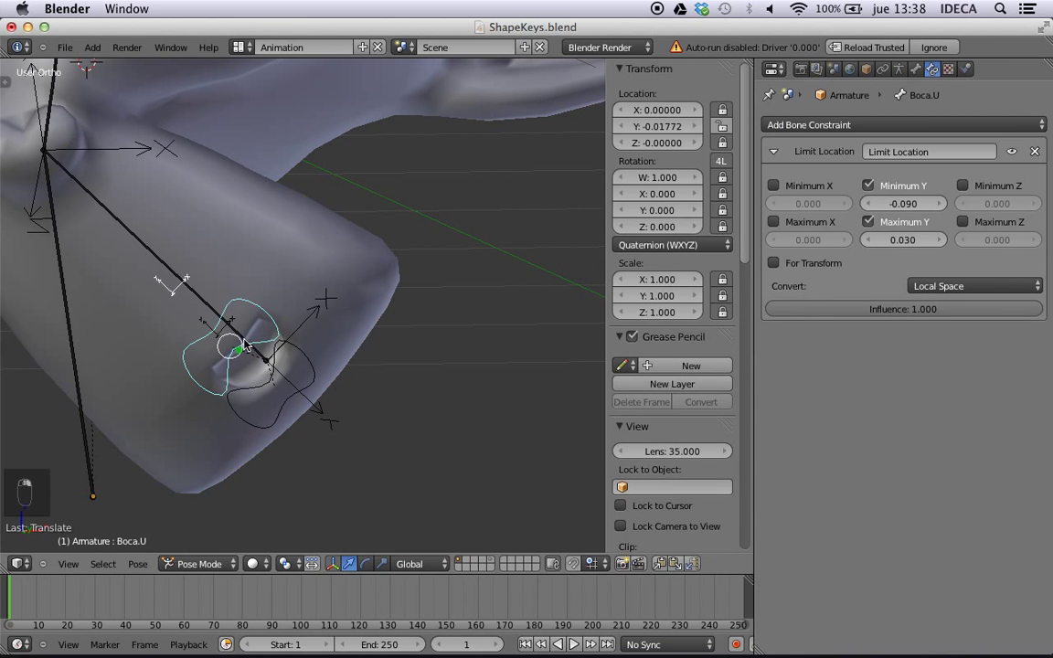
key(g)
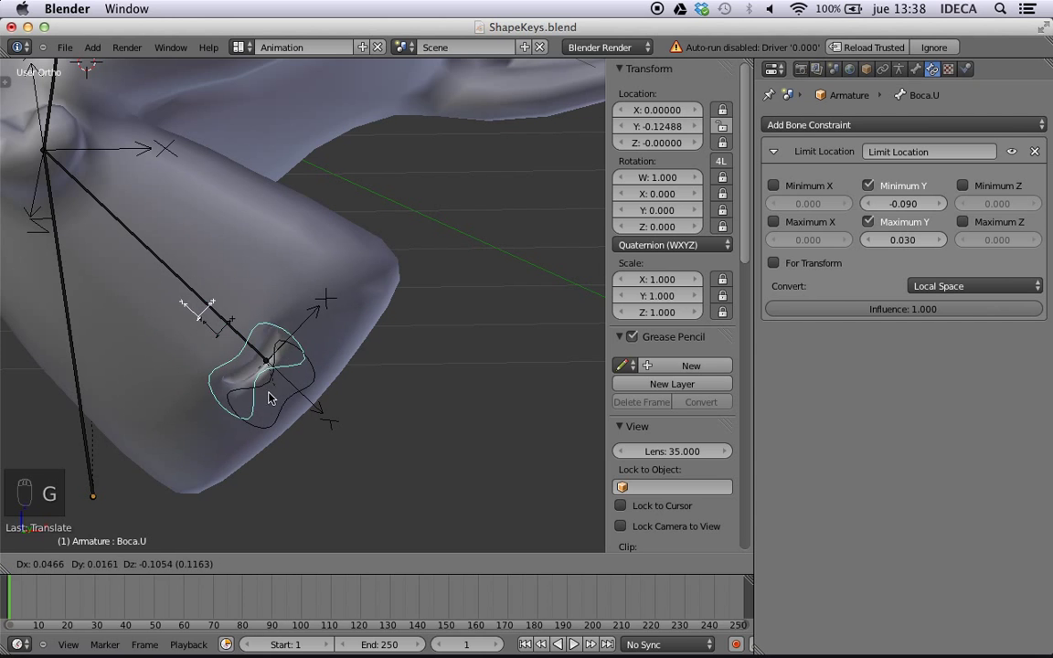
click(212, 331)
right_click(273, 388)
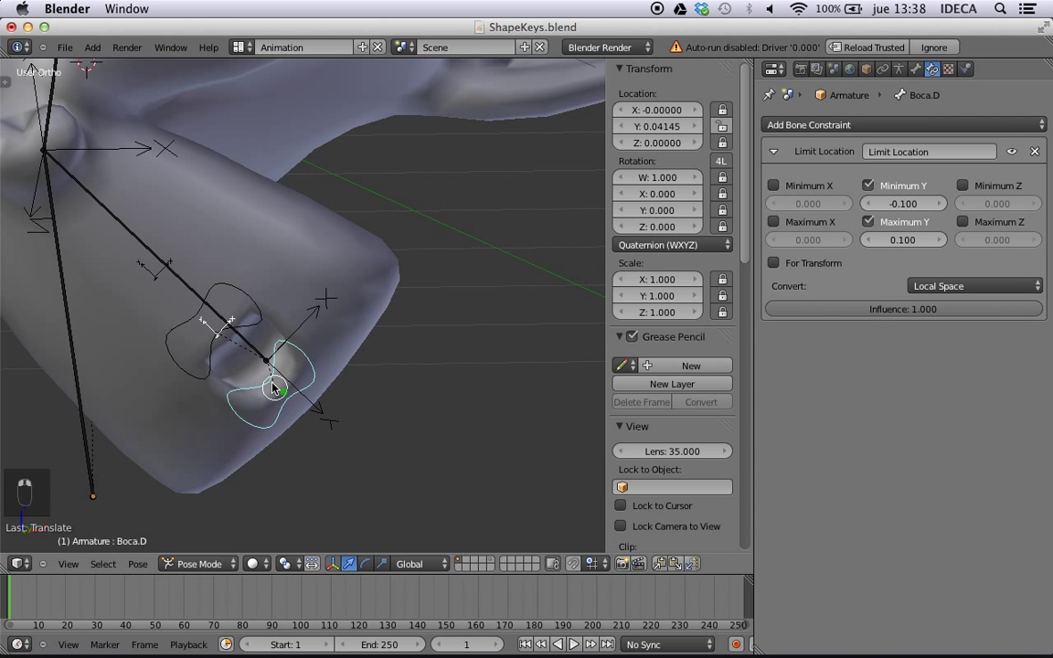
key(g)
click(372, 449)
scroll(254, 334, down, 5)
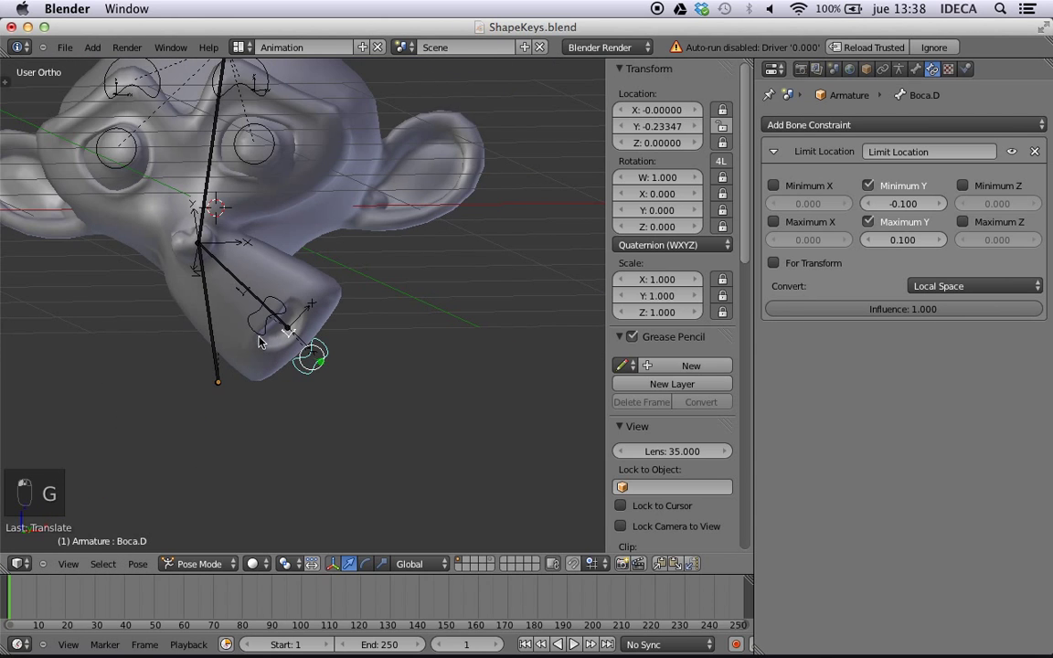
middle_drag(287, 295, 279, 320)
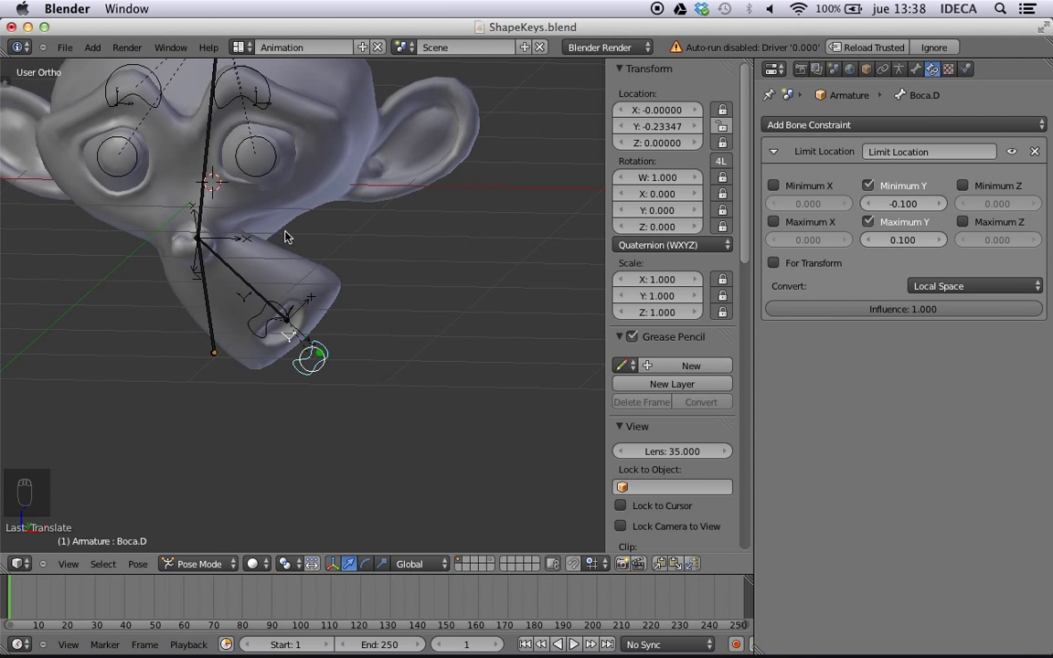
- Move the eye control bone Ojo.L forward to about 0.077 in local Z to partly close its eye
right_click(263, 143)
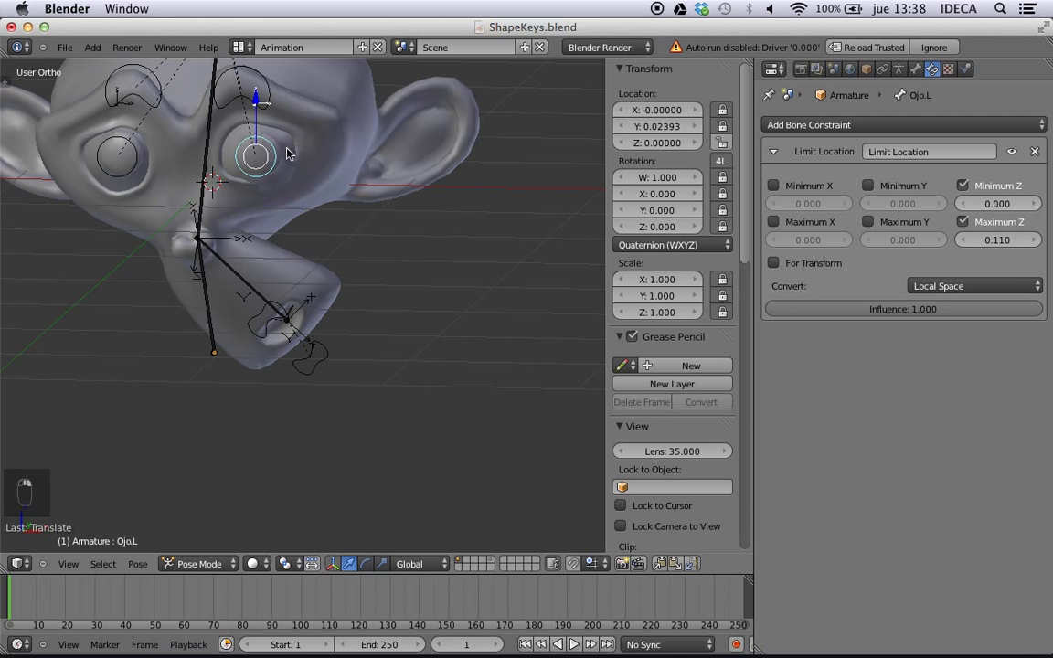
middle_drag(287, 154, 255, 137)
key(g)
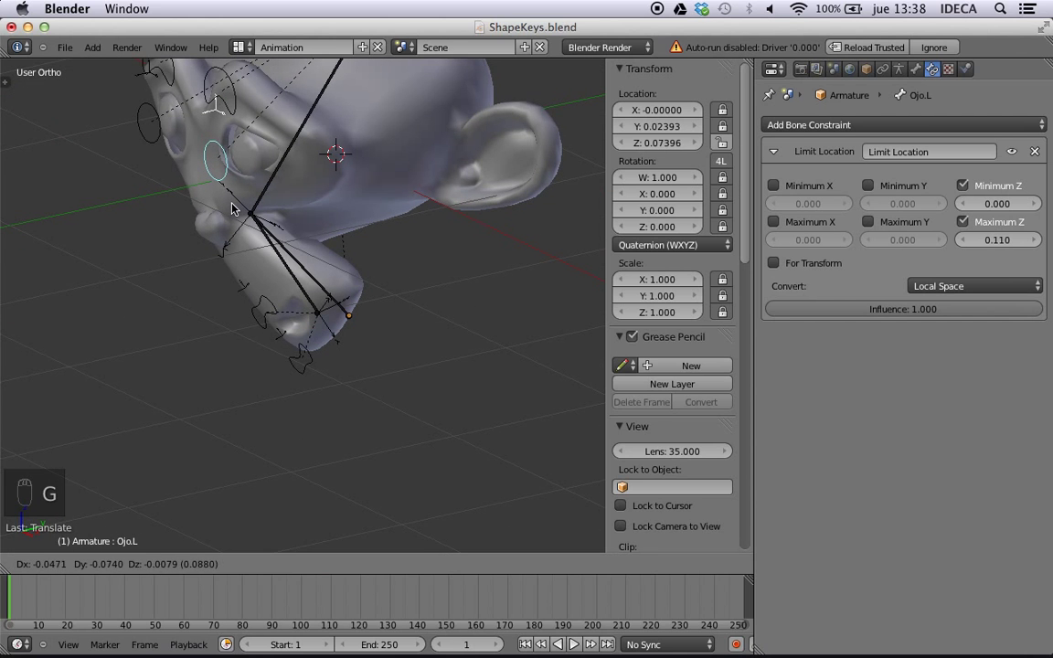
click(232, 209)
middle_drag(232, 210, 269, 274)
scroll(221, 141, up, 3)
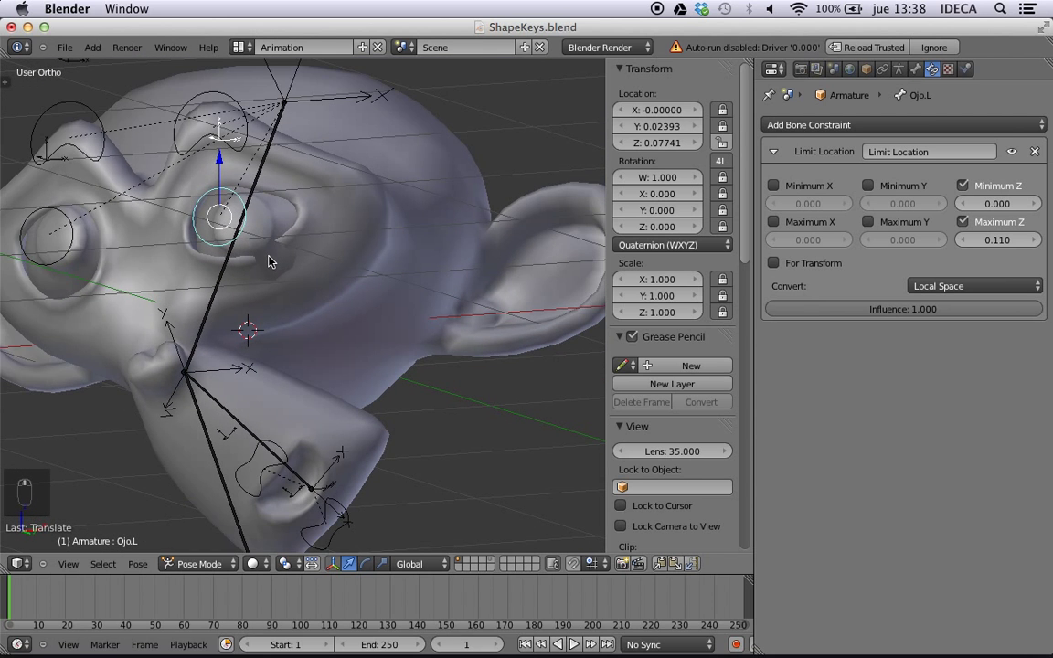
- Select the Suzanne mesh, make the OjoI shape key active, and enter Edit Mode
right_click(444, 281)
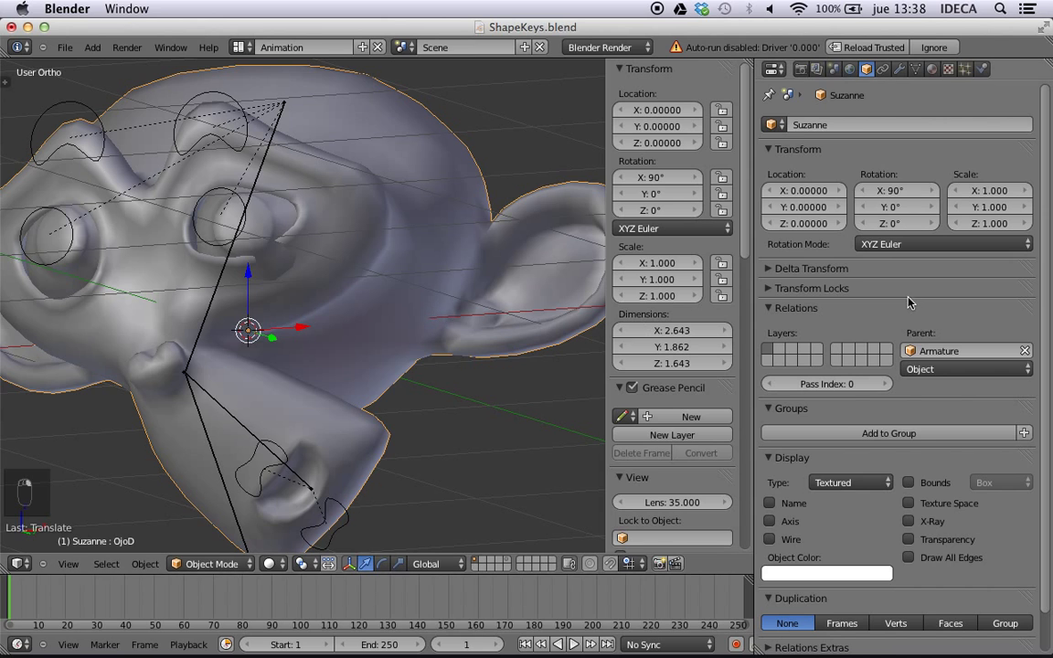
click(916, 68)
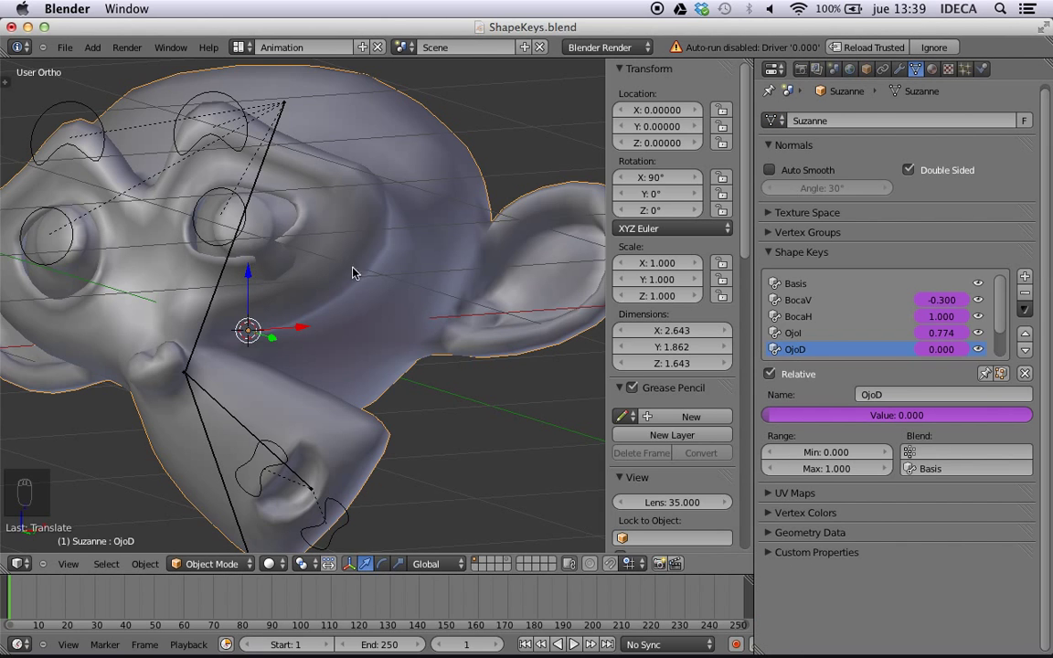
click(792, 333)
key(Tab)
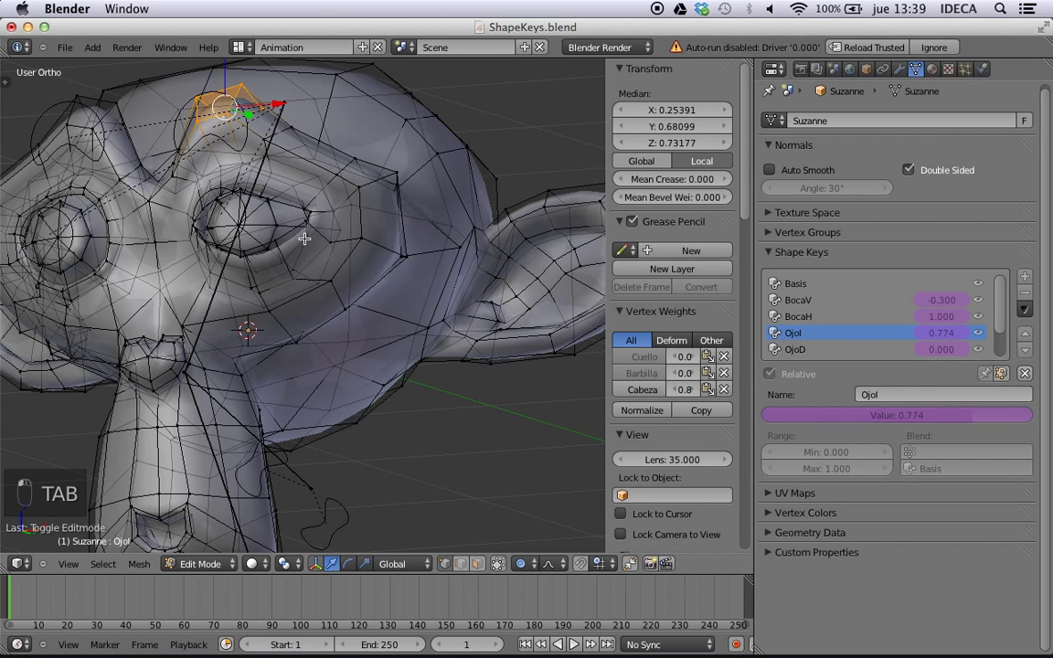
- Reposition two vertices below the eye controlled by Ojo.L in the OjoI shape key with proportional editing and return to Object Mode
scroll(304, 239, up, 3)
middle_drag(247, 214, 260, 219)
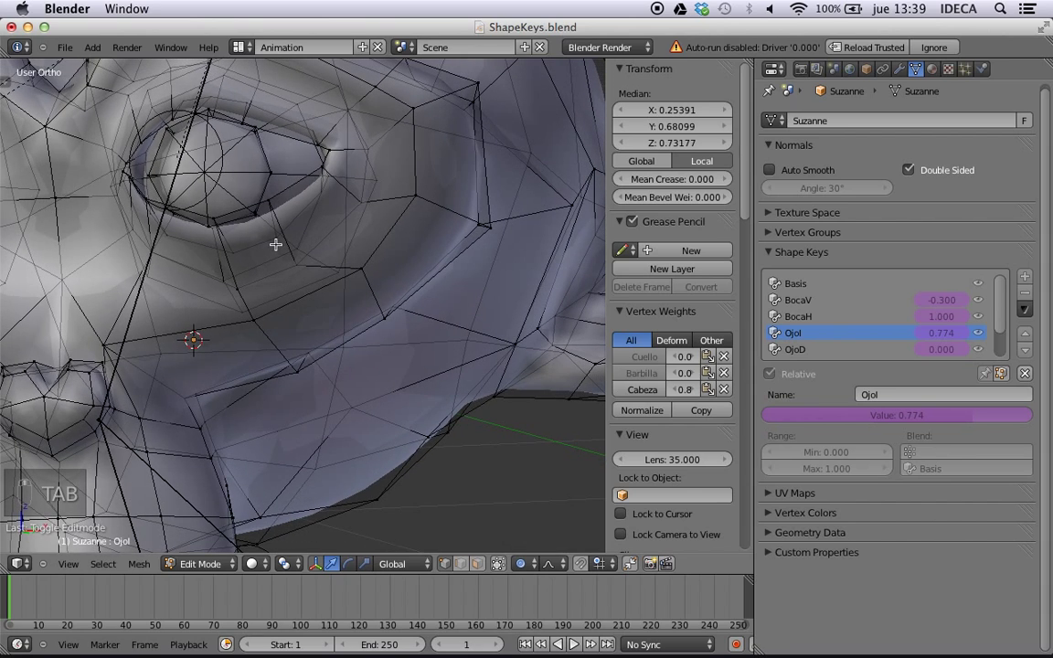
right_click(295, 262)
shift+right_click(238, 296)
middle_drag(336, 291, 272, 336)
drag(263, 329, 254, 366)
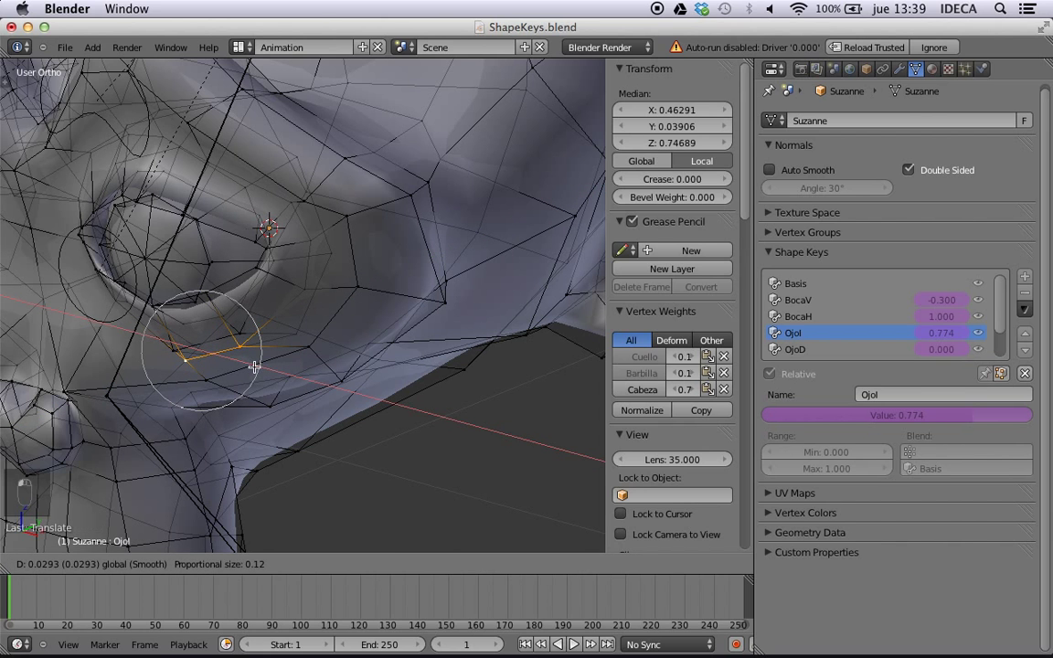
middle_drag(254, 367, 315, 291)
key(Tab)
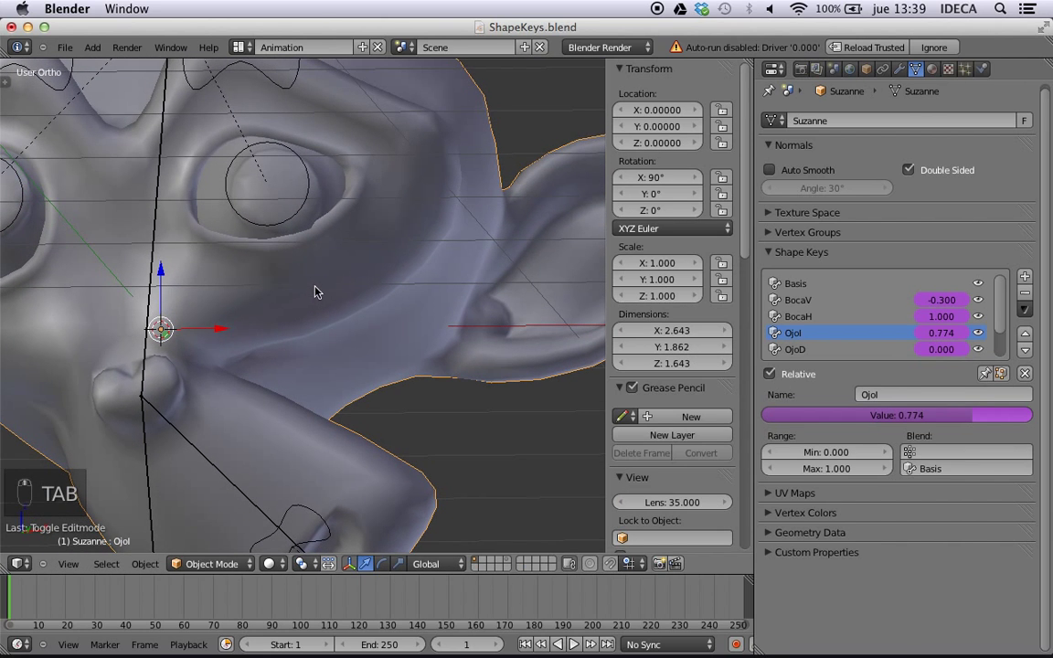
scroll(331, 224, down, 5)
middle_drag(306, 252, 348, 304)
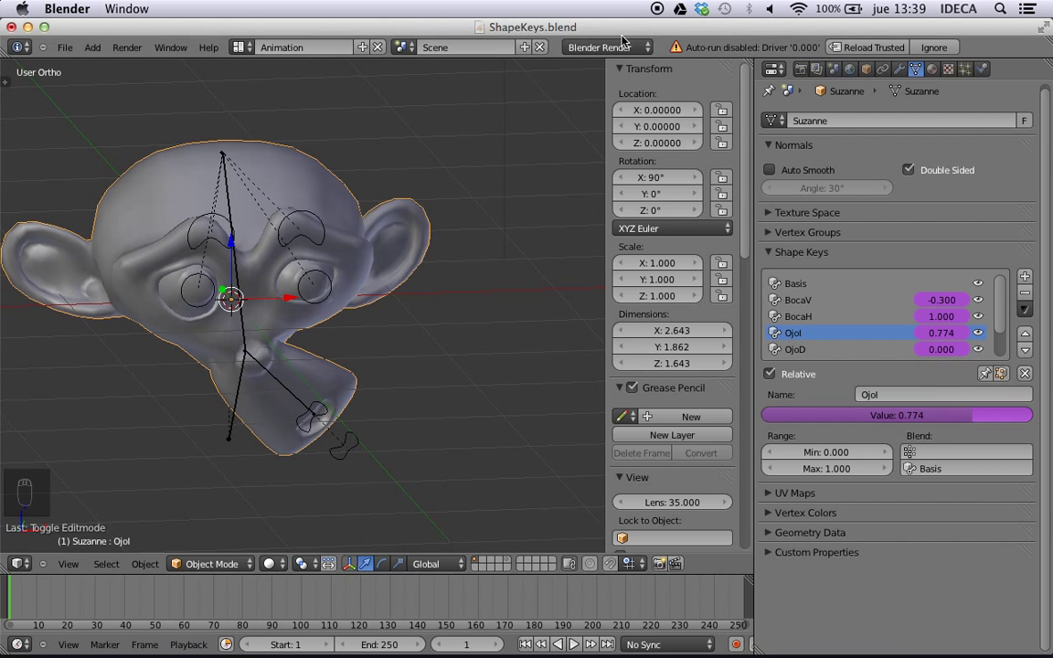